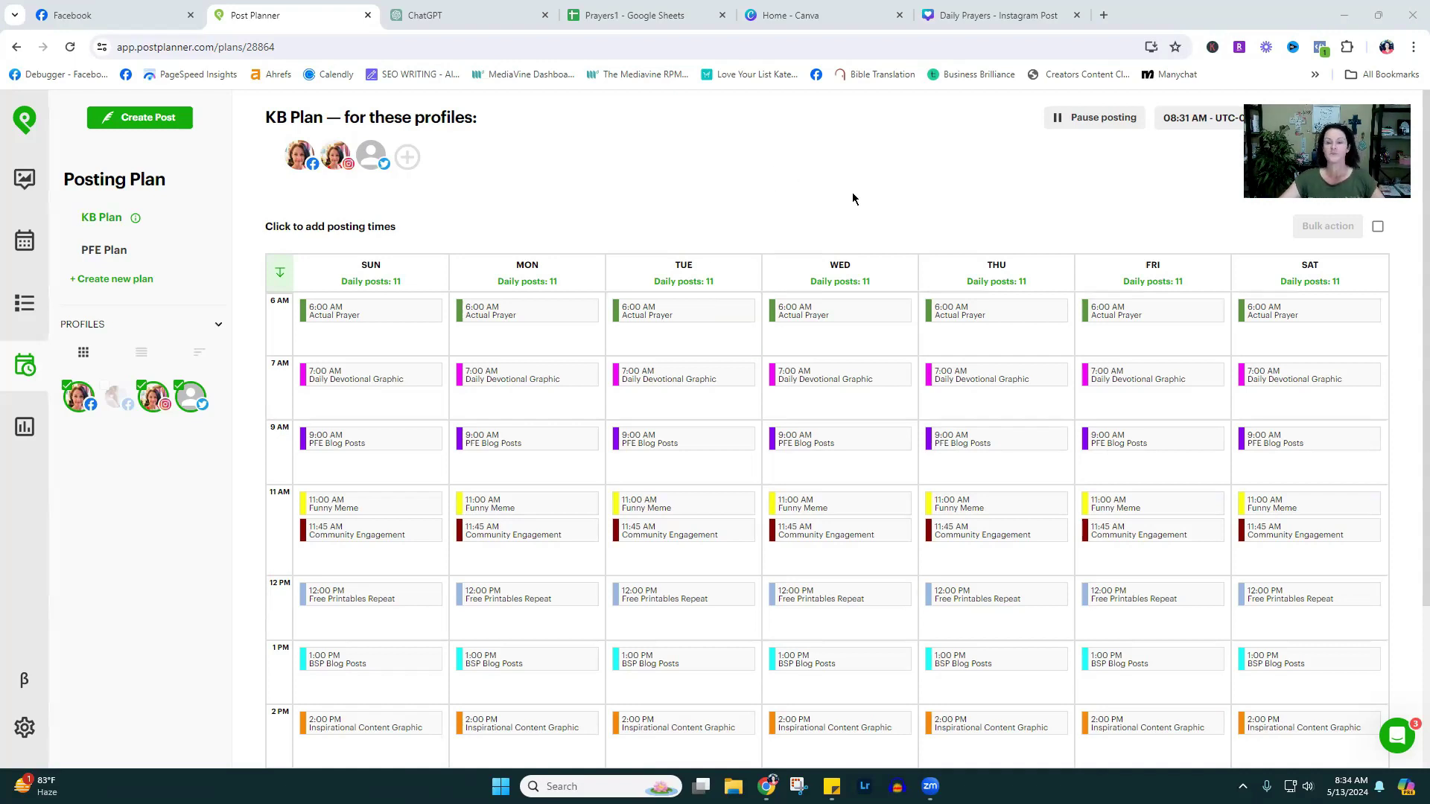
- Review the KB Plan's weekly posting times and the content bucket assigned to each time slot
scroll(857, 179, "down", 1)
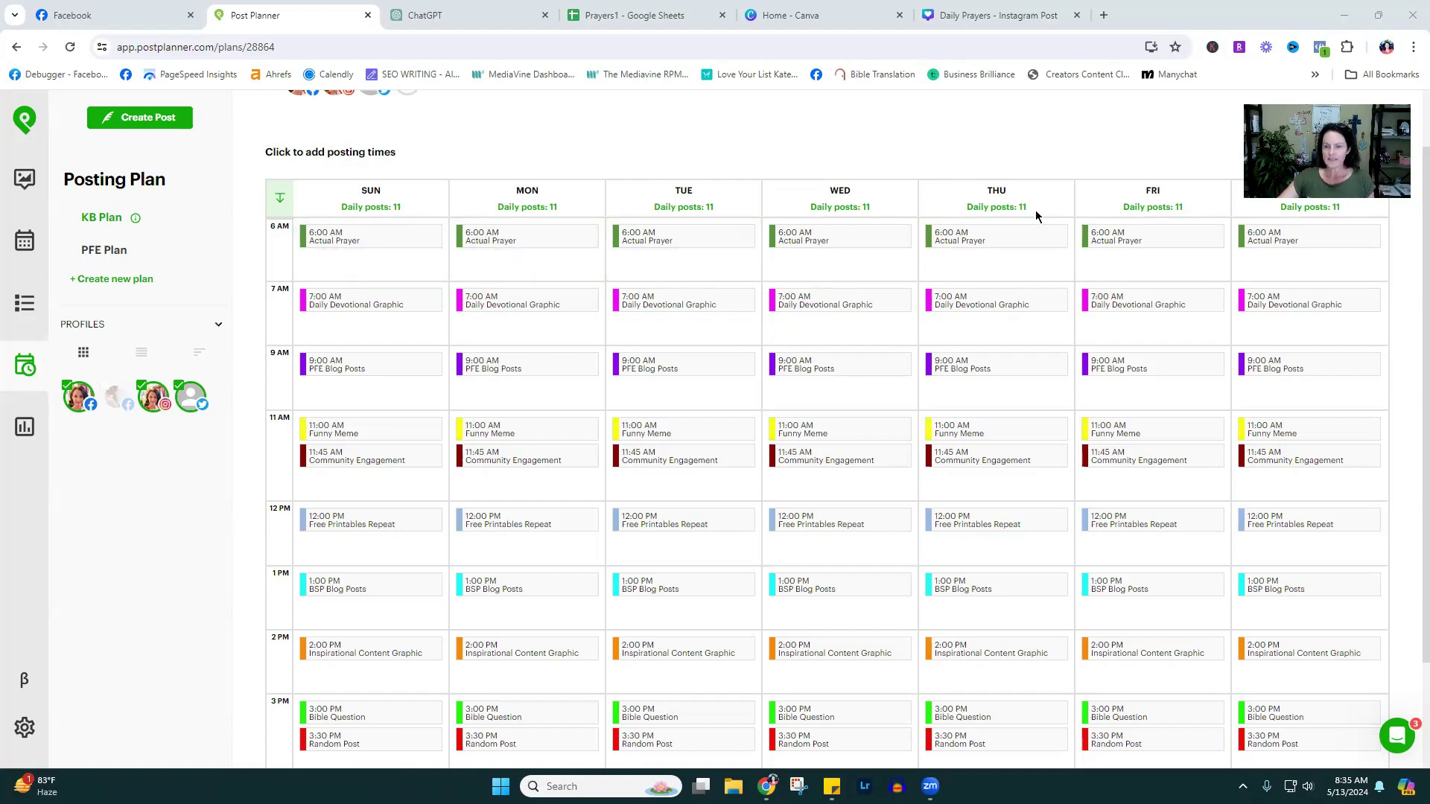
scroll(654, 155, "down", 1)
scroll(647, 264, "up", 1)
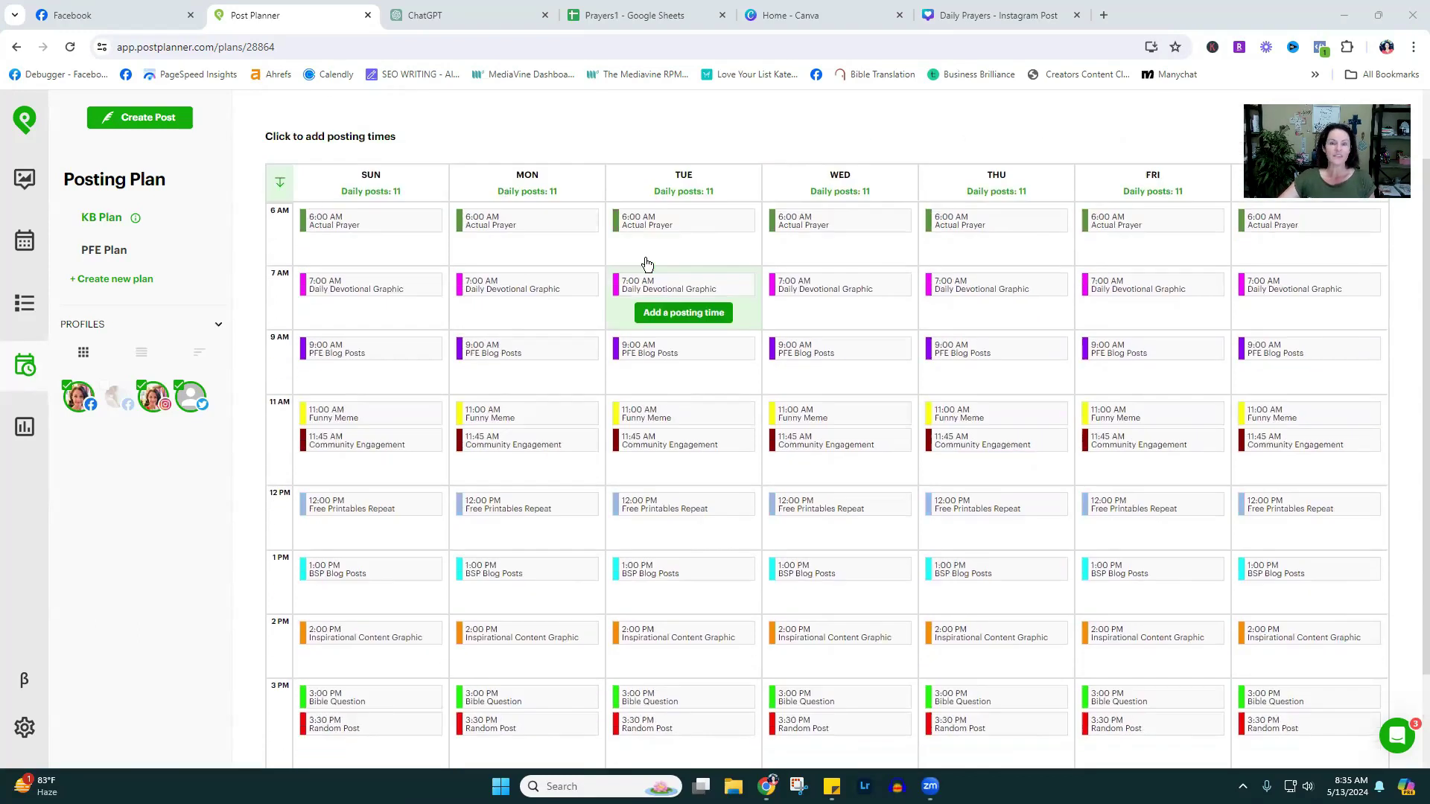
scroll(648, 259, "up", 1)
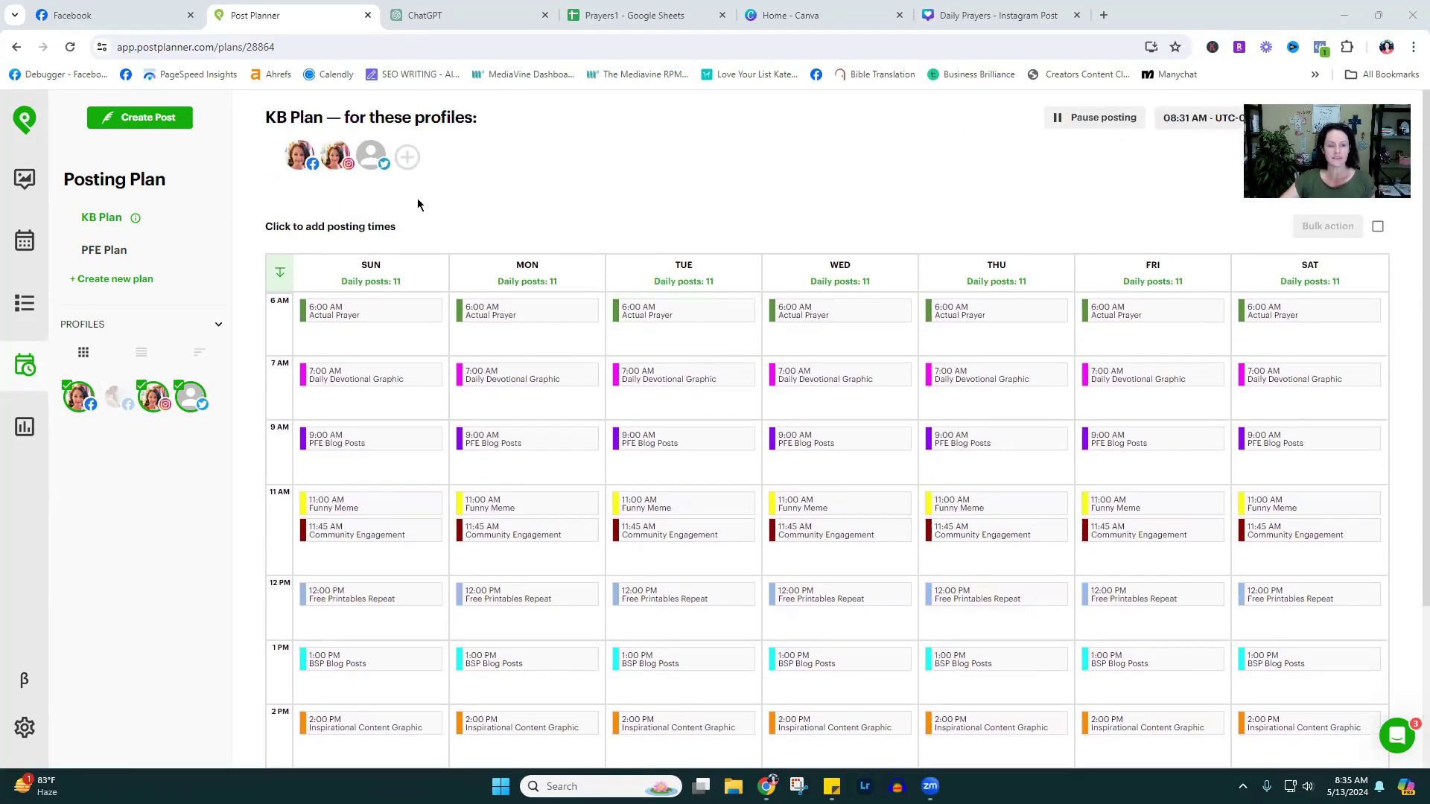
scroll(451, 171, "down", 1)
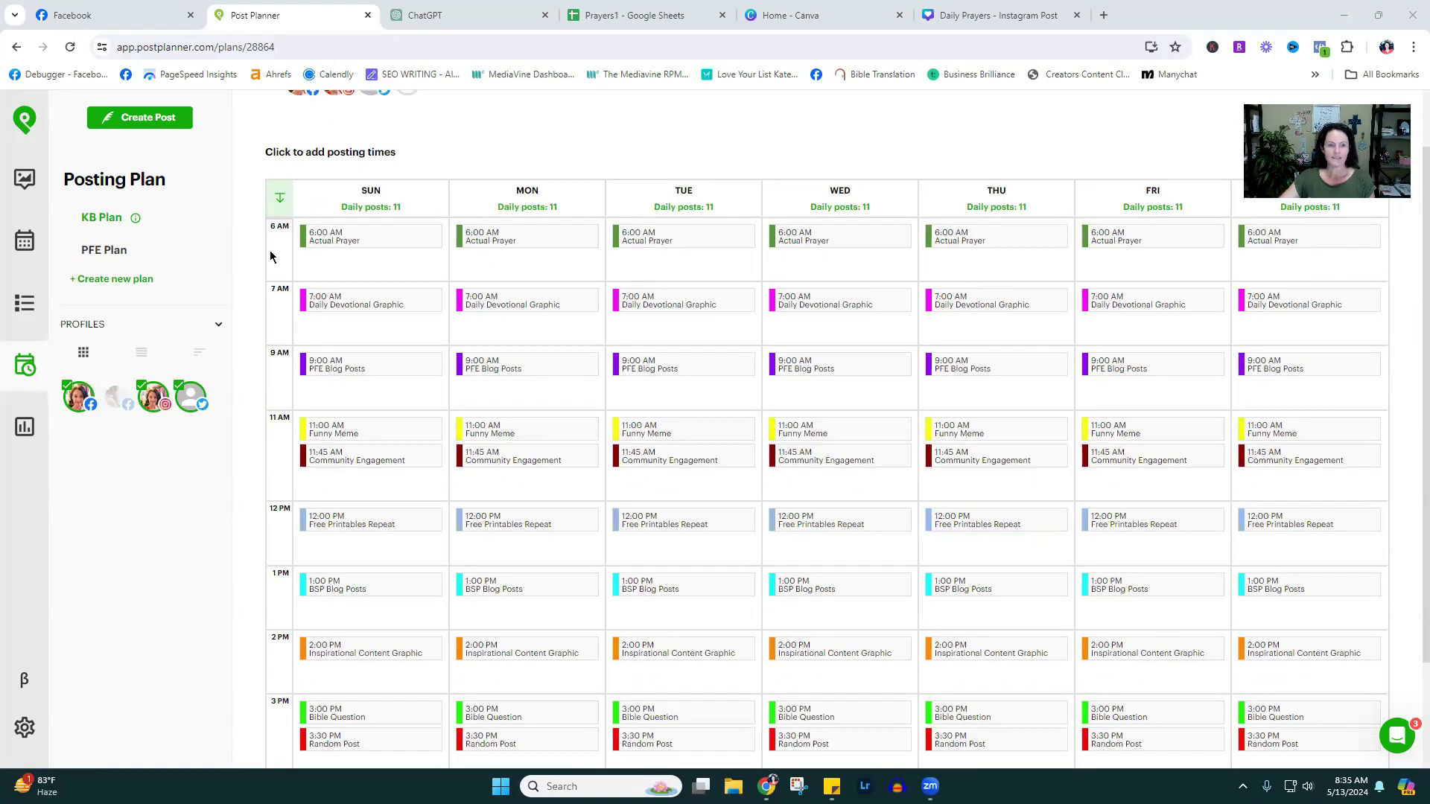
mouse_move(309, 438)
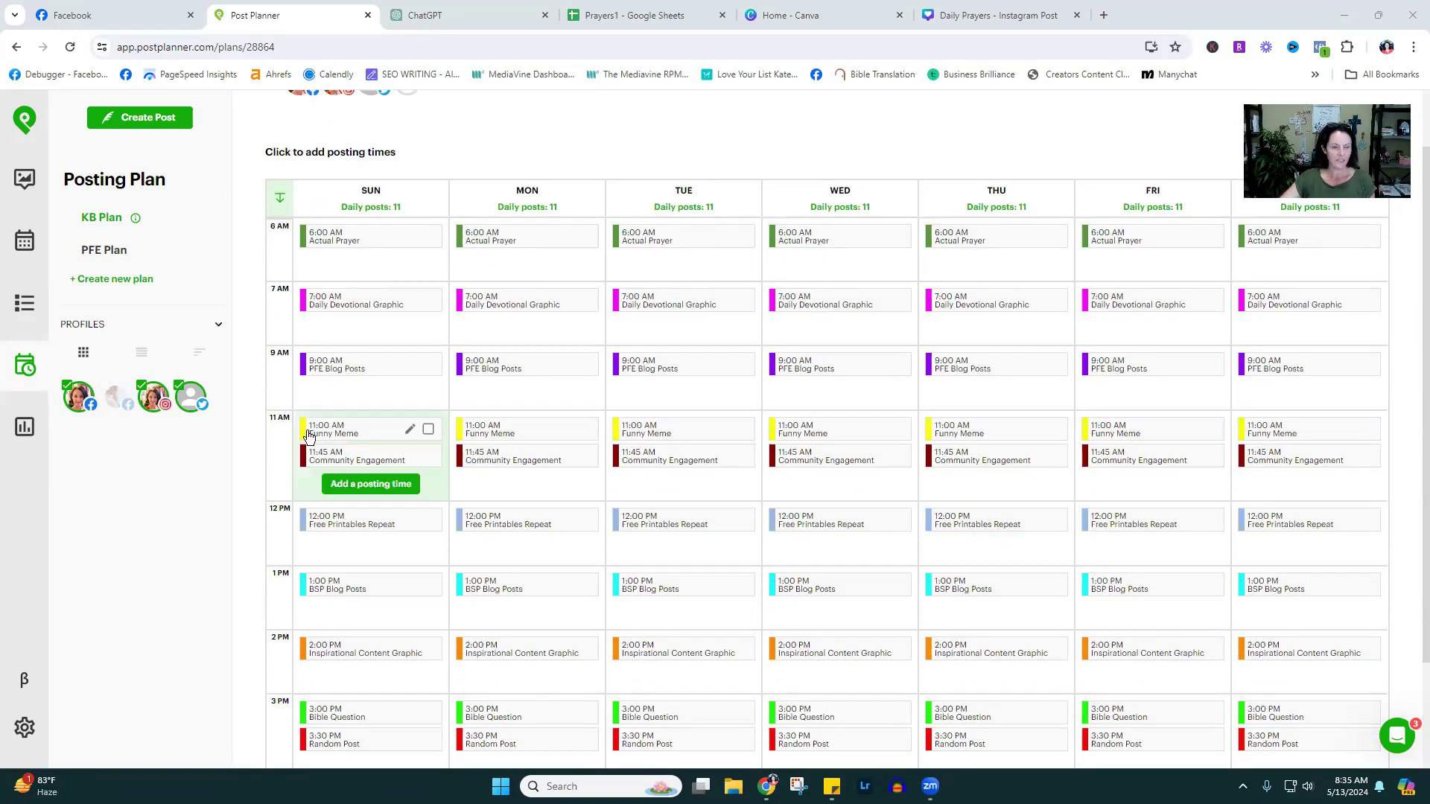
scroll(271, 455, "down", 2)
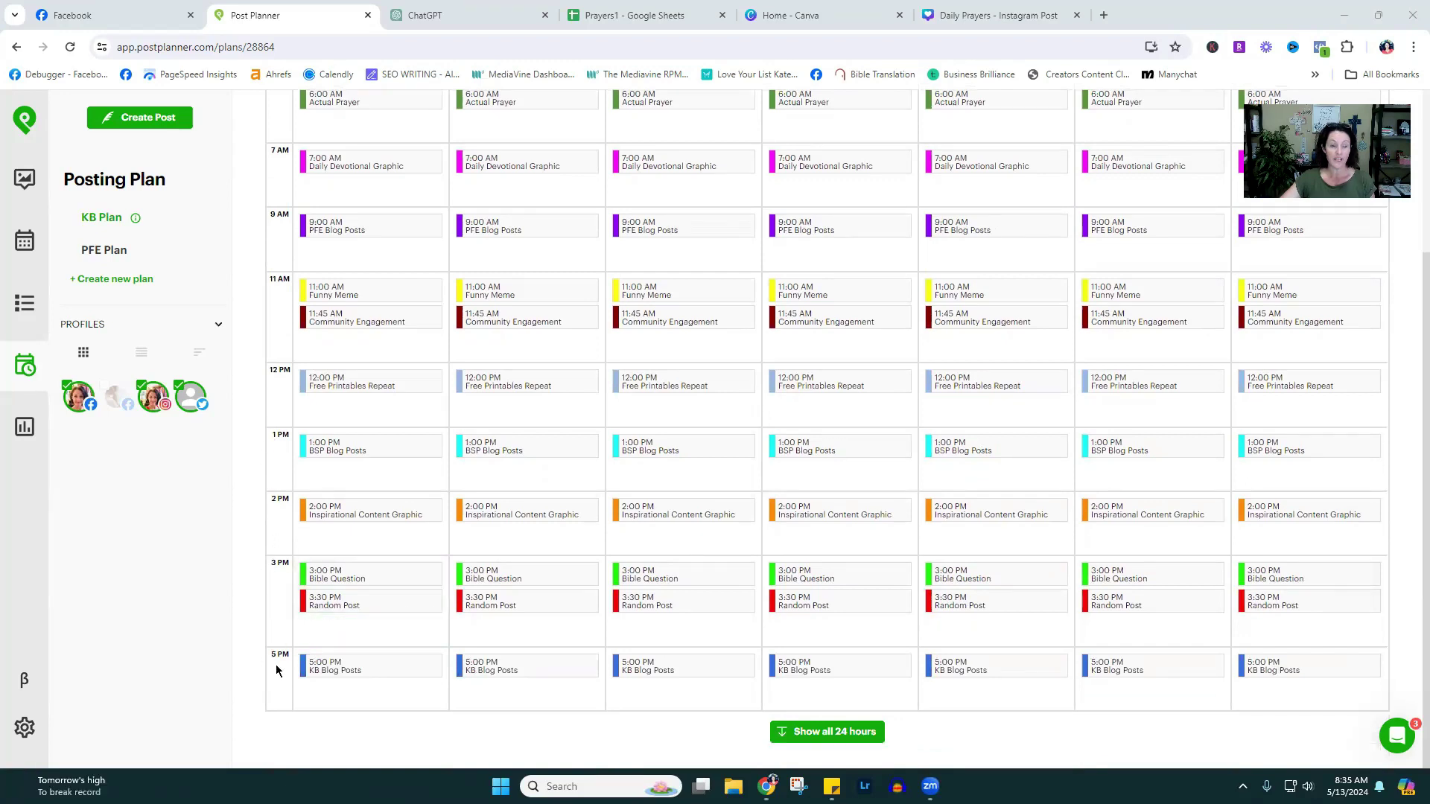
mouse_move(299, 318)
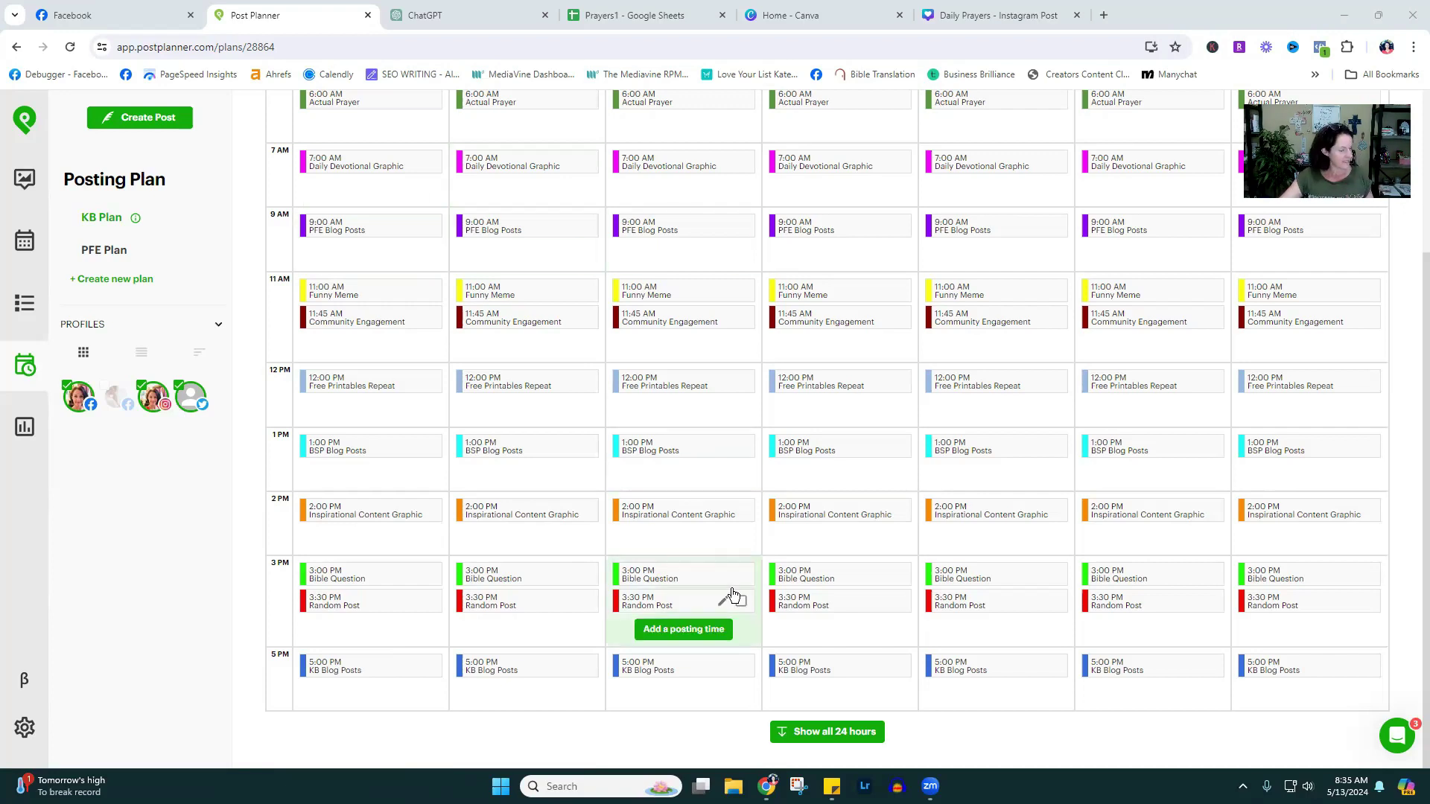
scroll(522, 261, "up", 2)
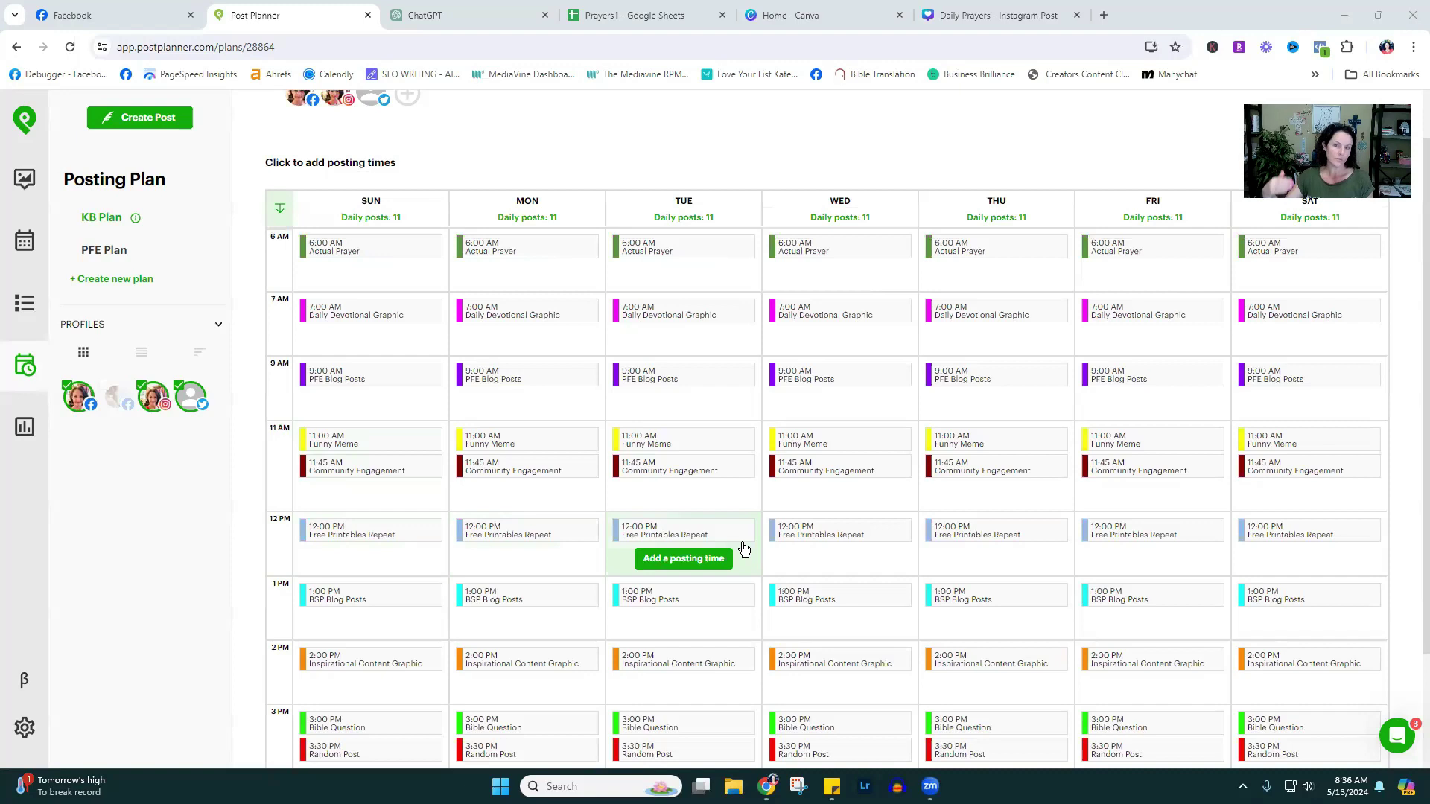
scroll(727, 532, "down", 2)
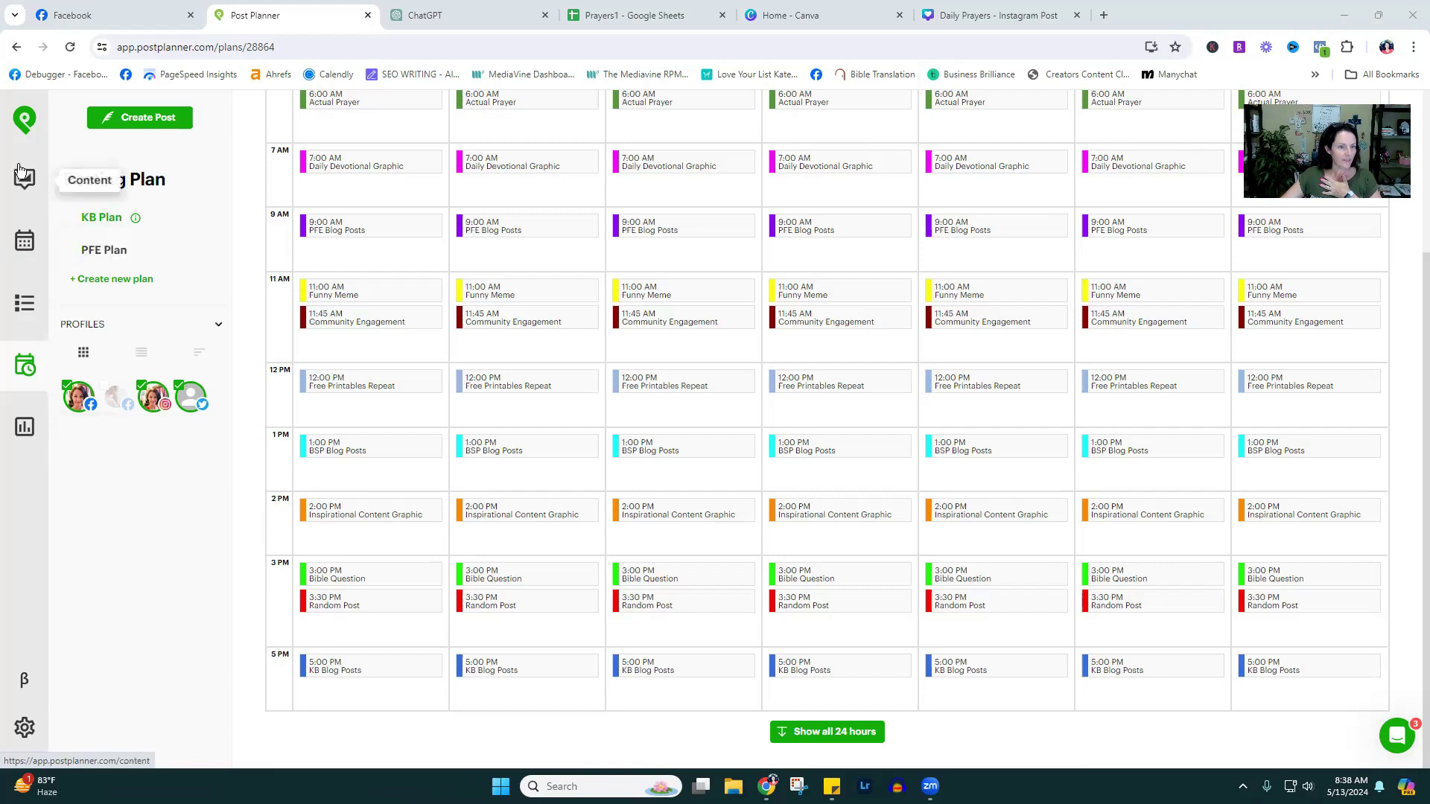
- Open the post buckets overview and look through the existing and suggested buckets
left_click(25, 305)
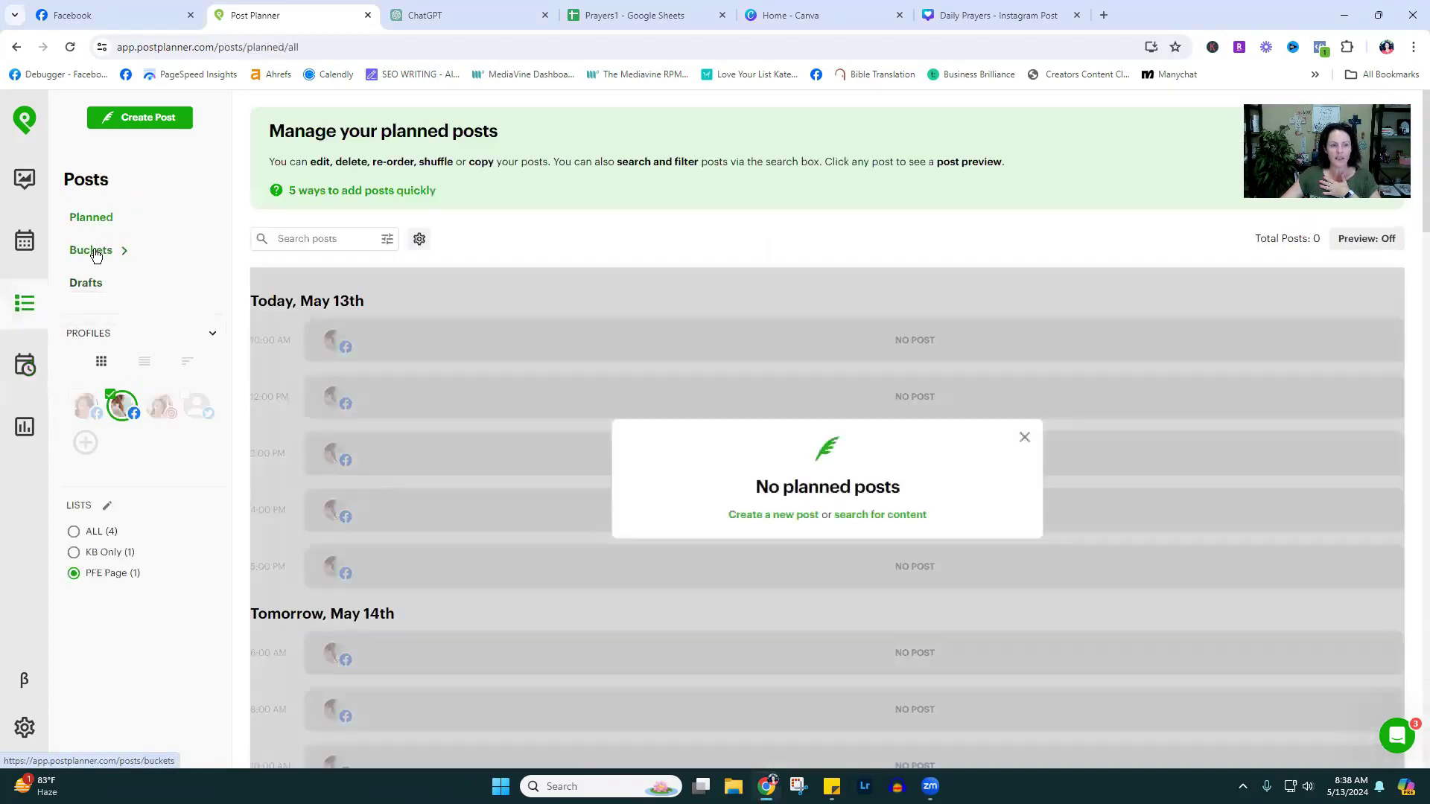
left_click(97, 257)
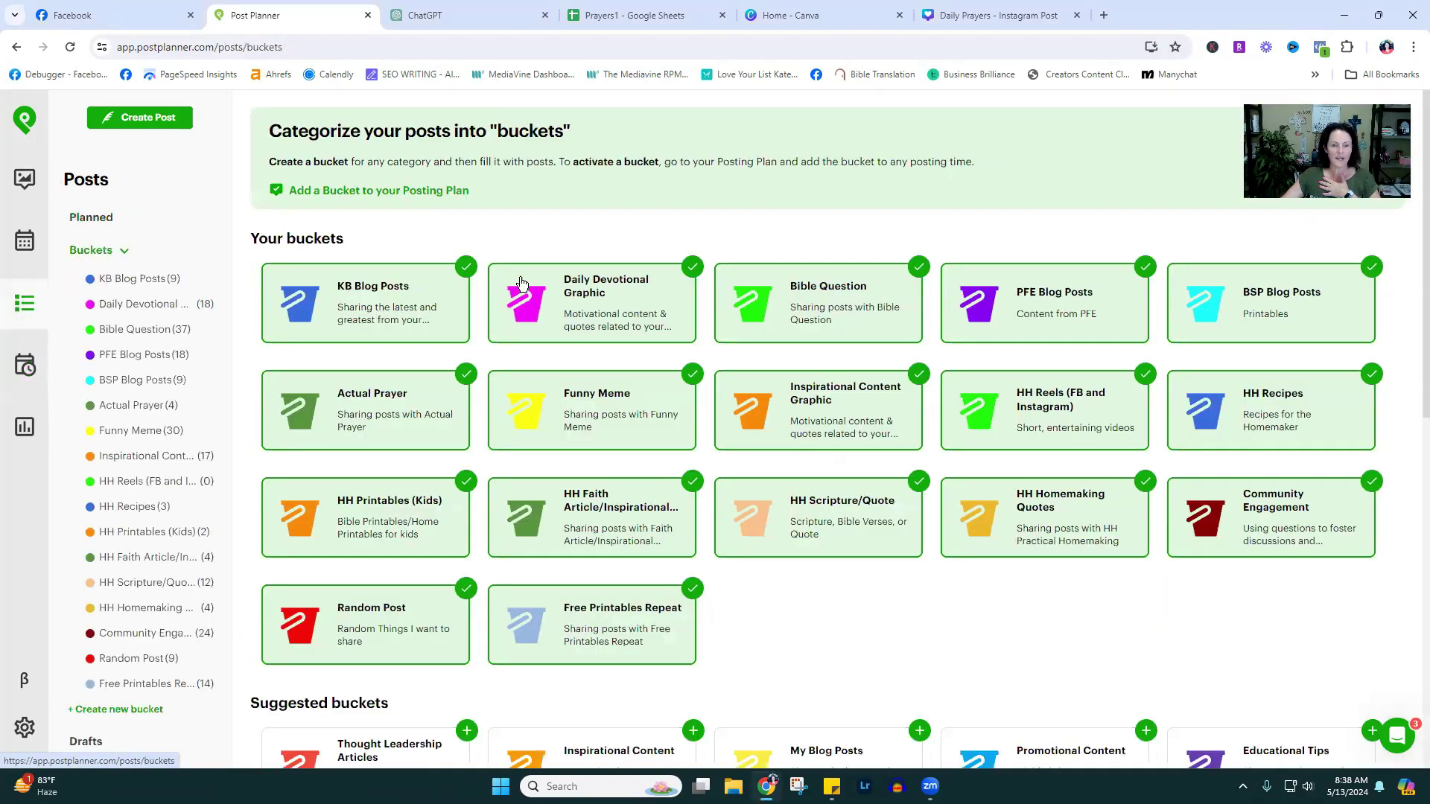
scroll(820, 596, "down", 1)
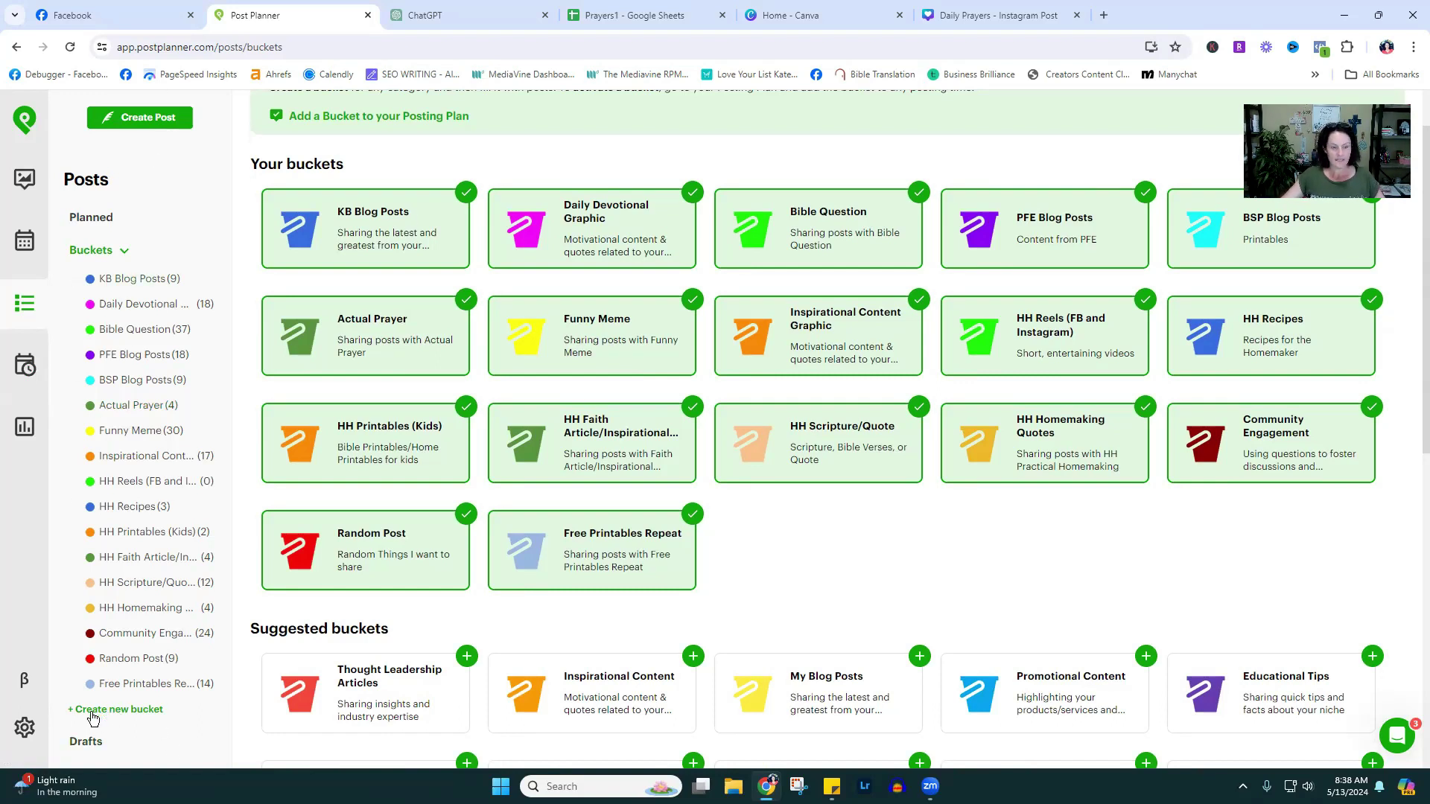
scroll(1015, 404, "down", 5)
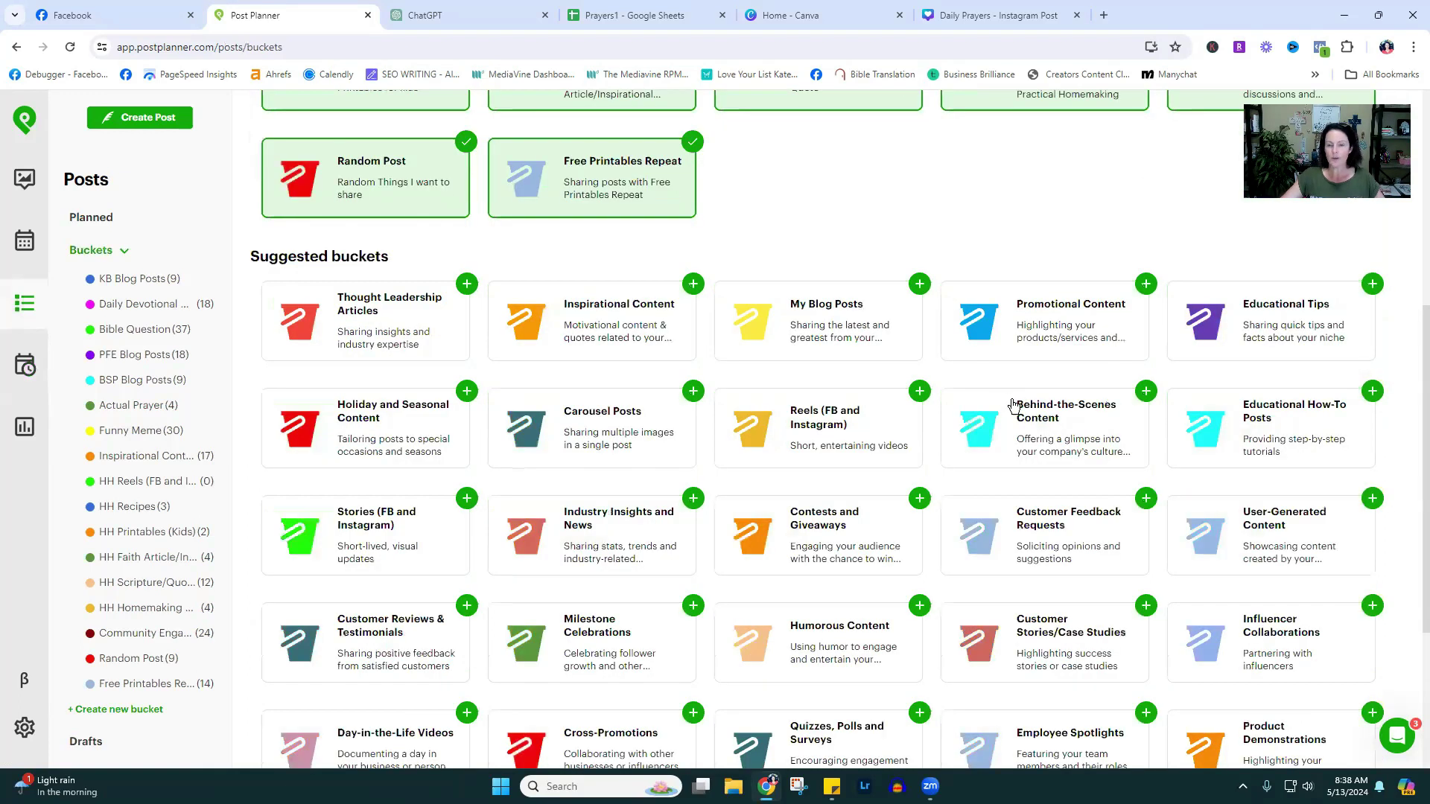
scroll(646, 456, "down", 3)
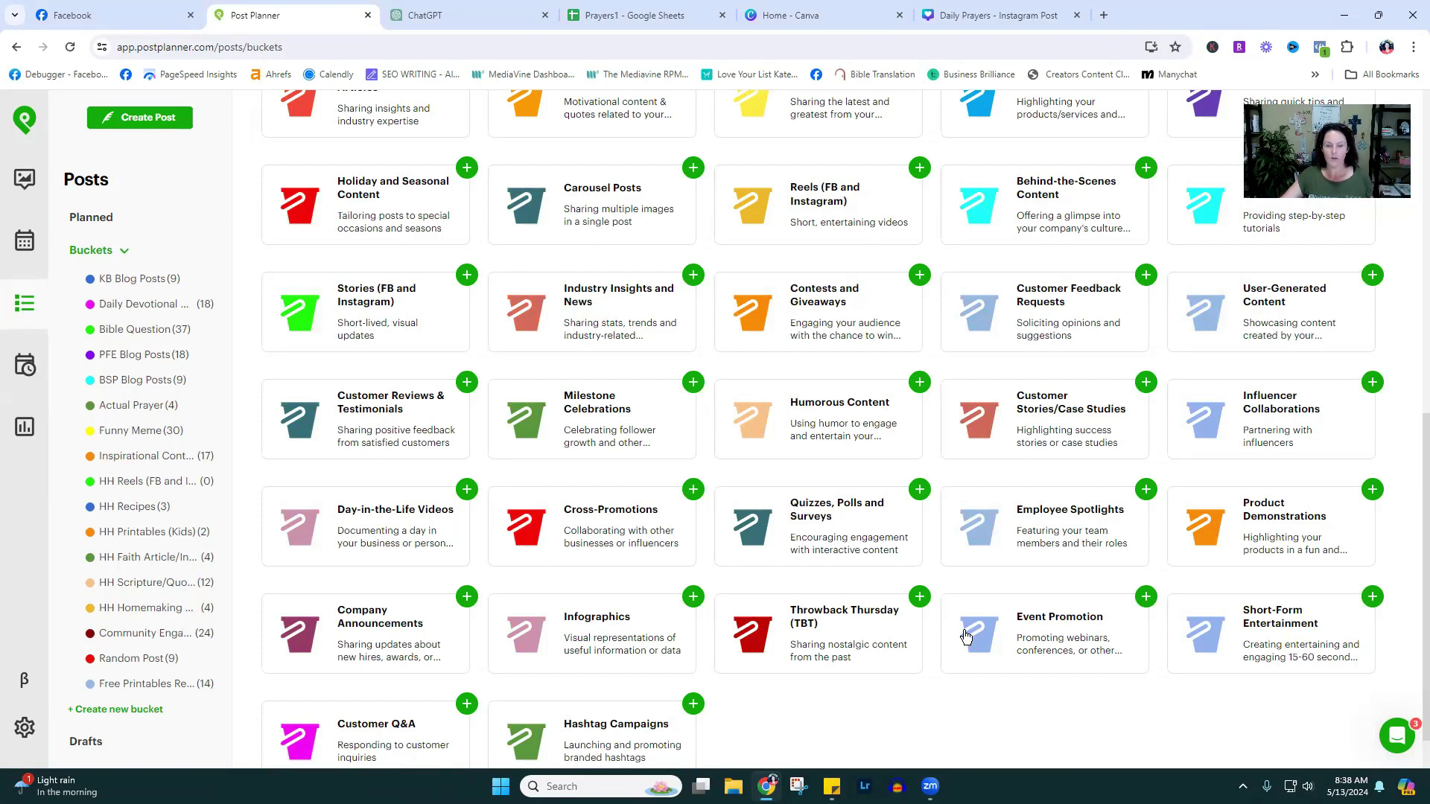
scroll(966, 634, "up", 6)
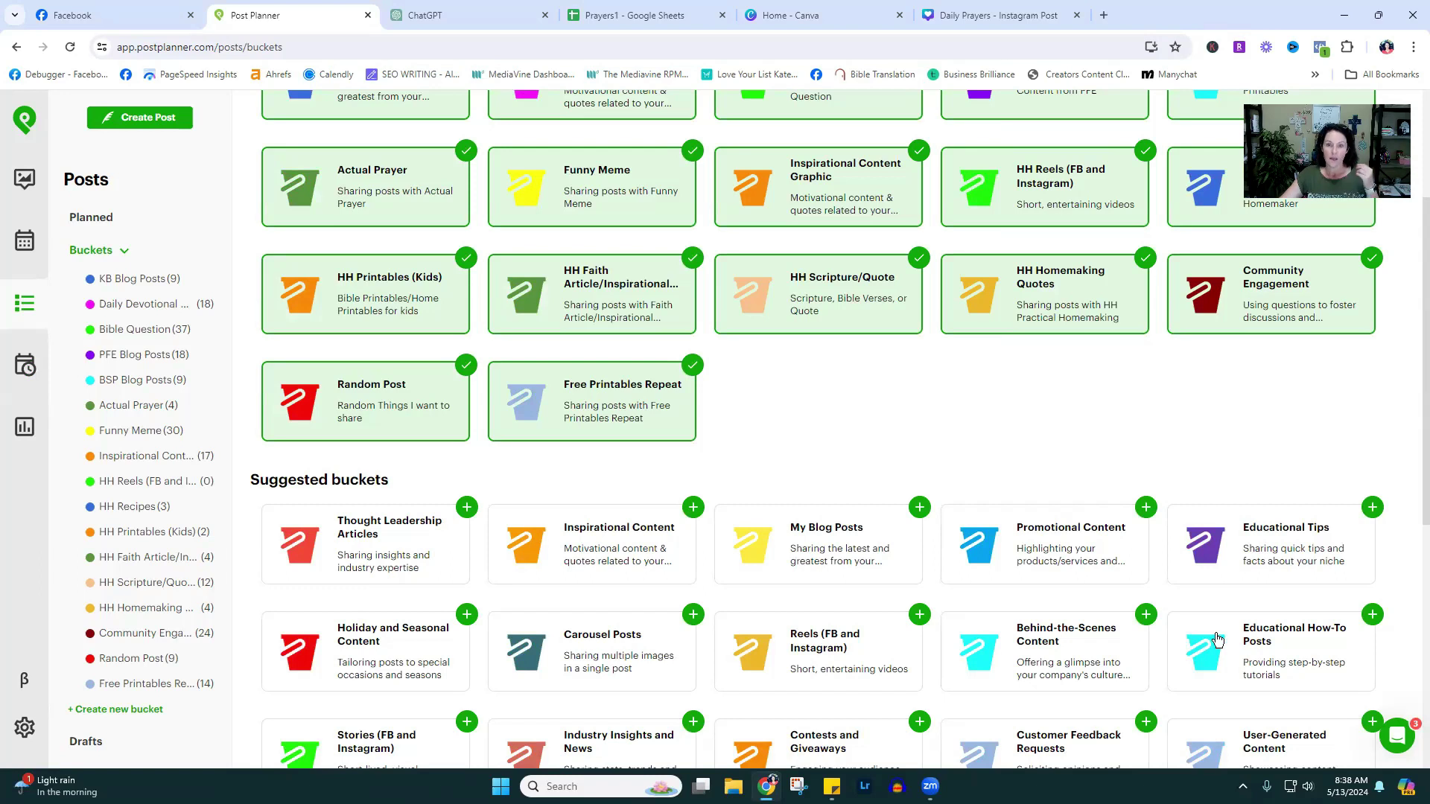
scroll(1217, 640, "down", 3)
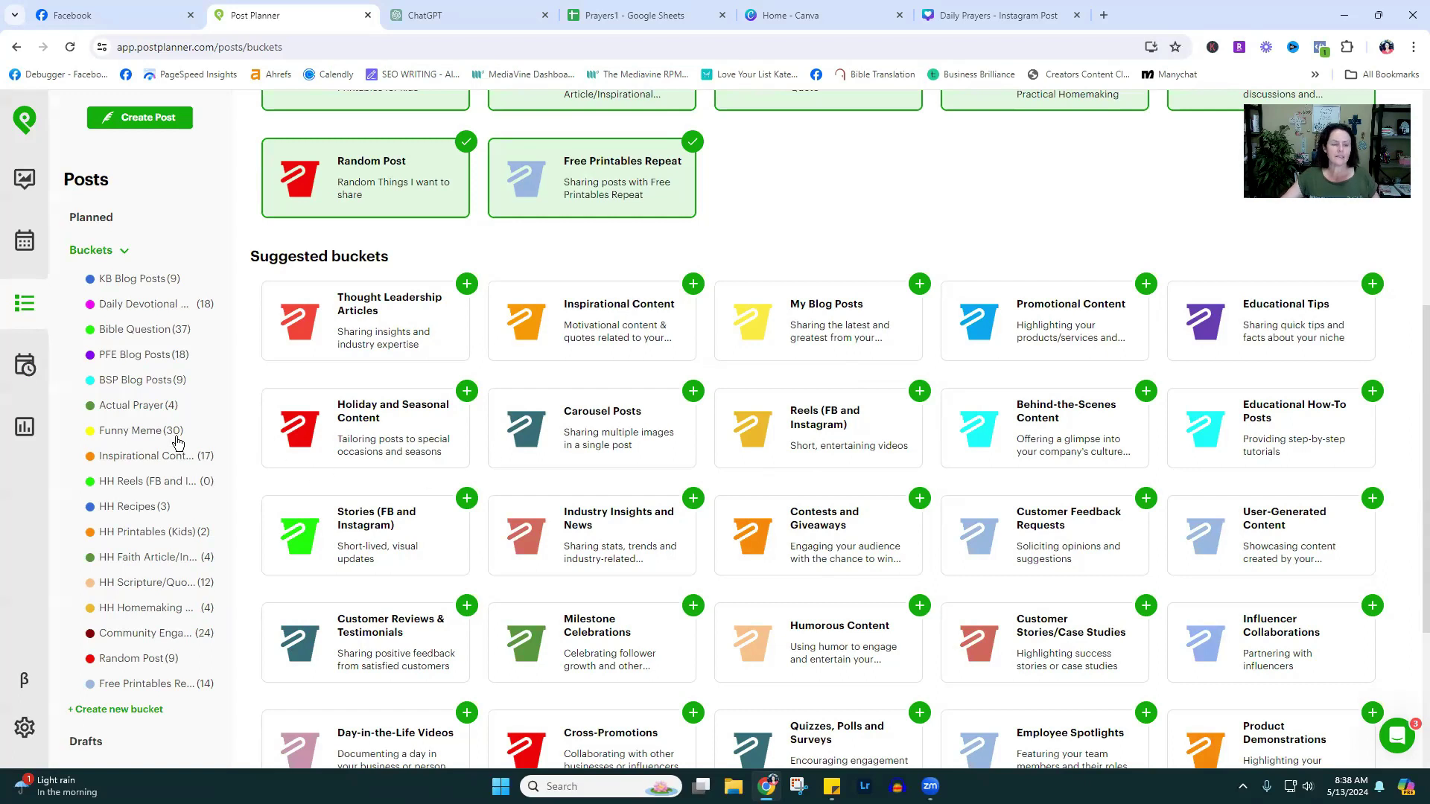
scroll(177, 444, "up", 5)
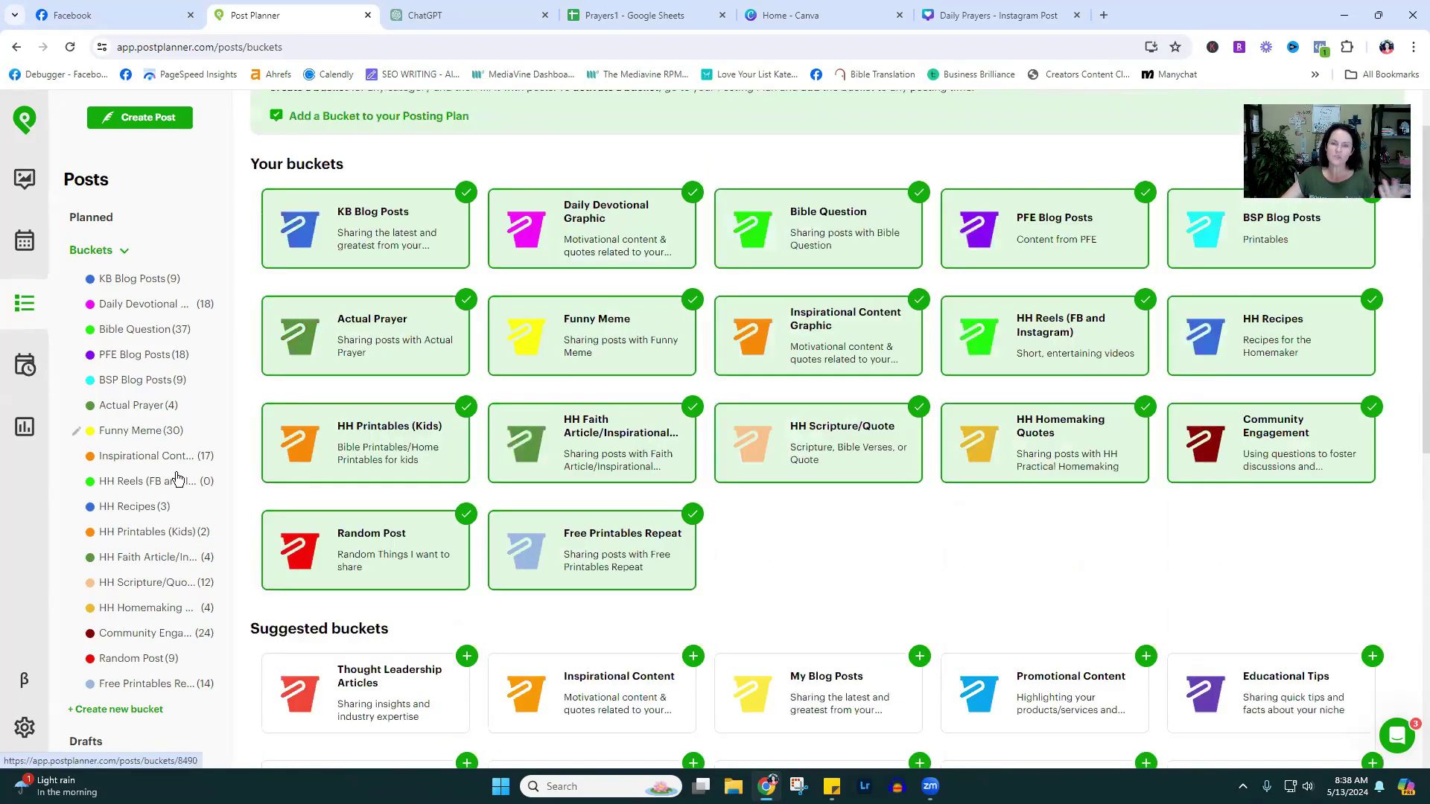
- Start a new bucket named "PFE Prayer Graphic" and give it the light green color
left_click(121, 710)
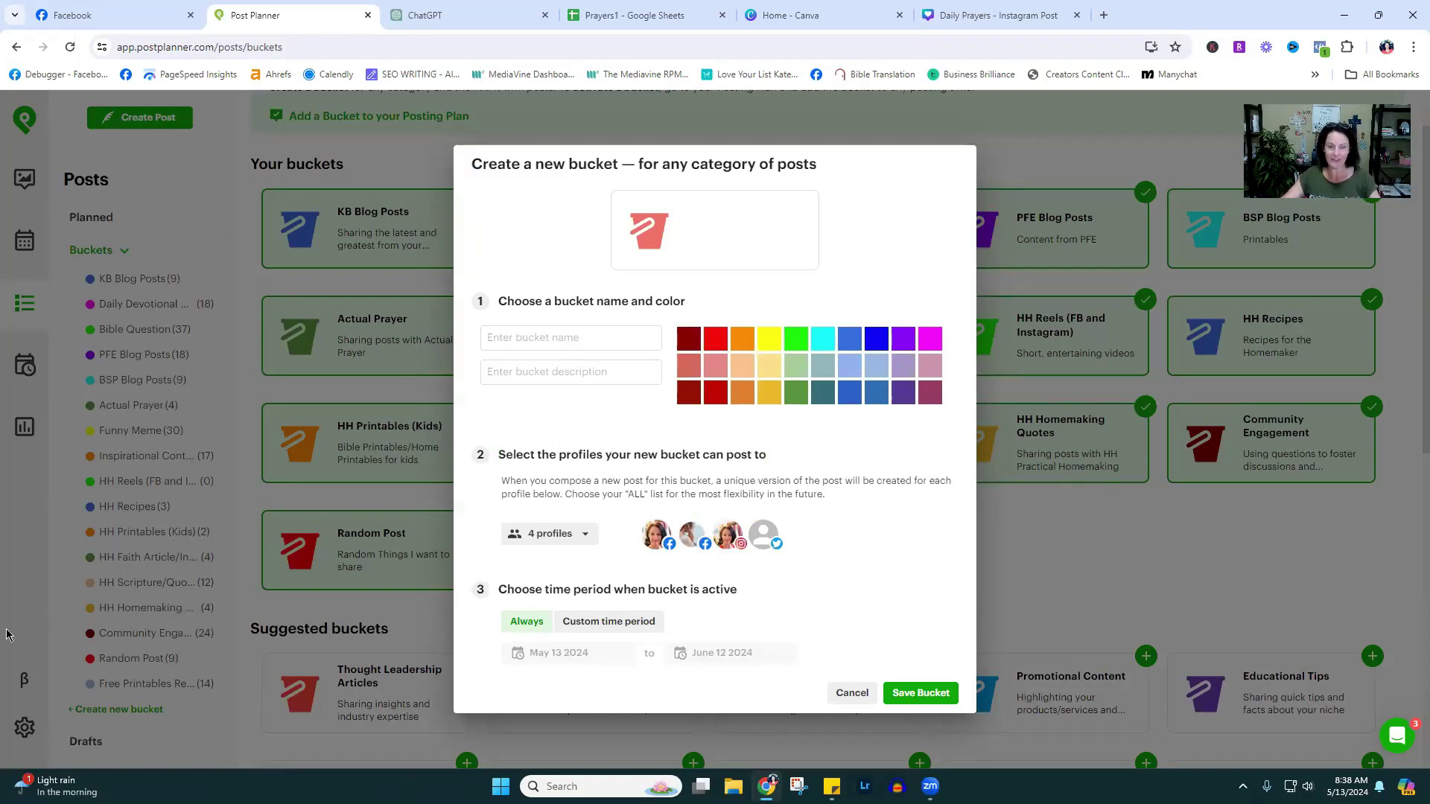
left_click(555, 341)
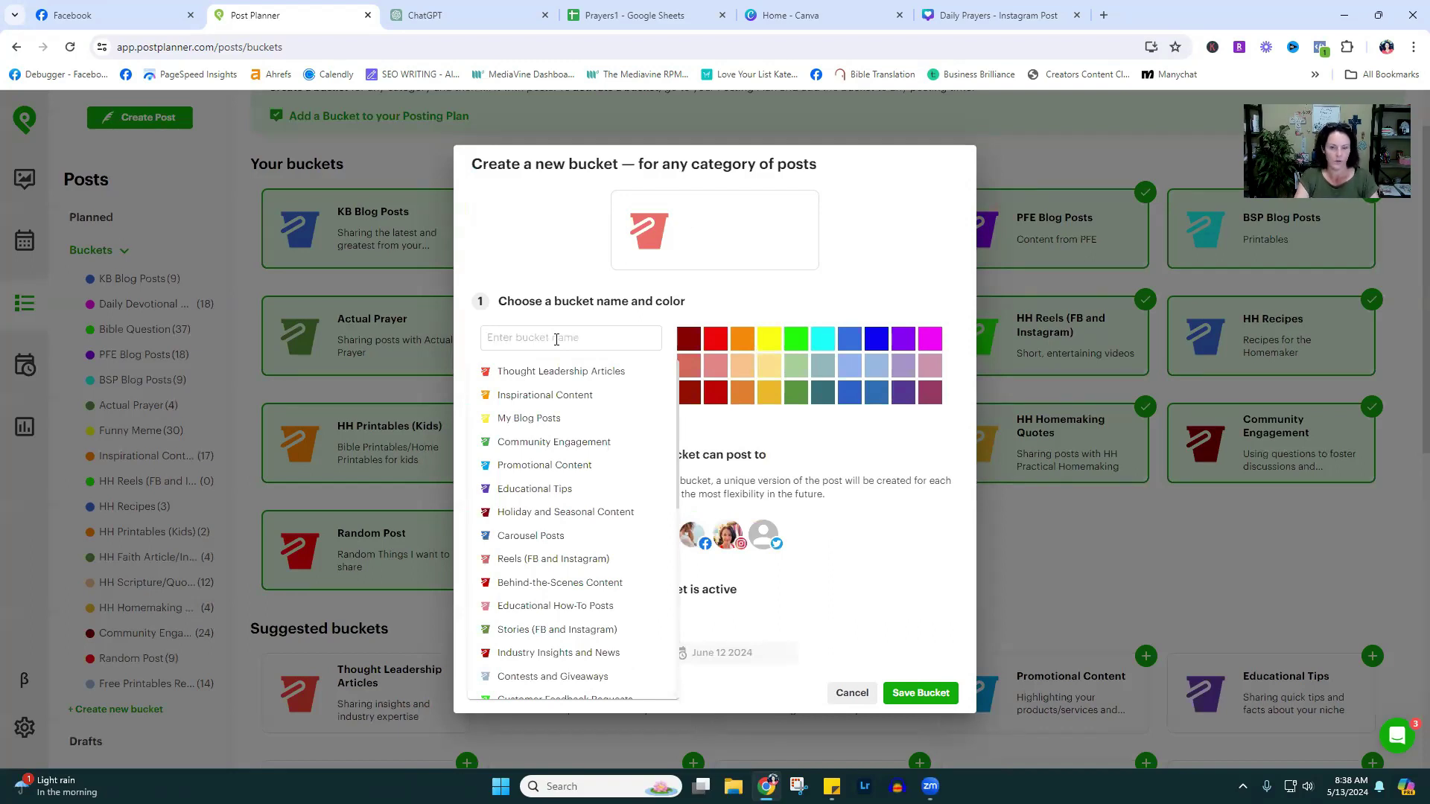
type("PFE")
type(" Ima")
key("BackSpace")
key("BackSpace")
key("BackSpace")
type("Graphi")
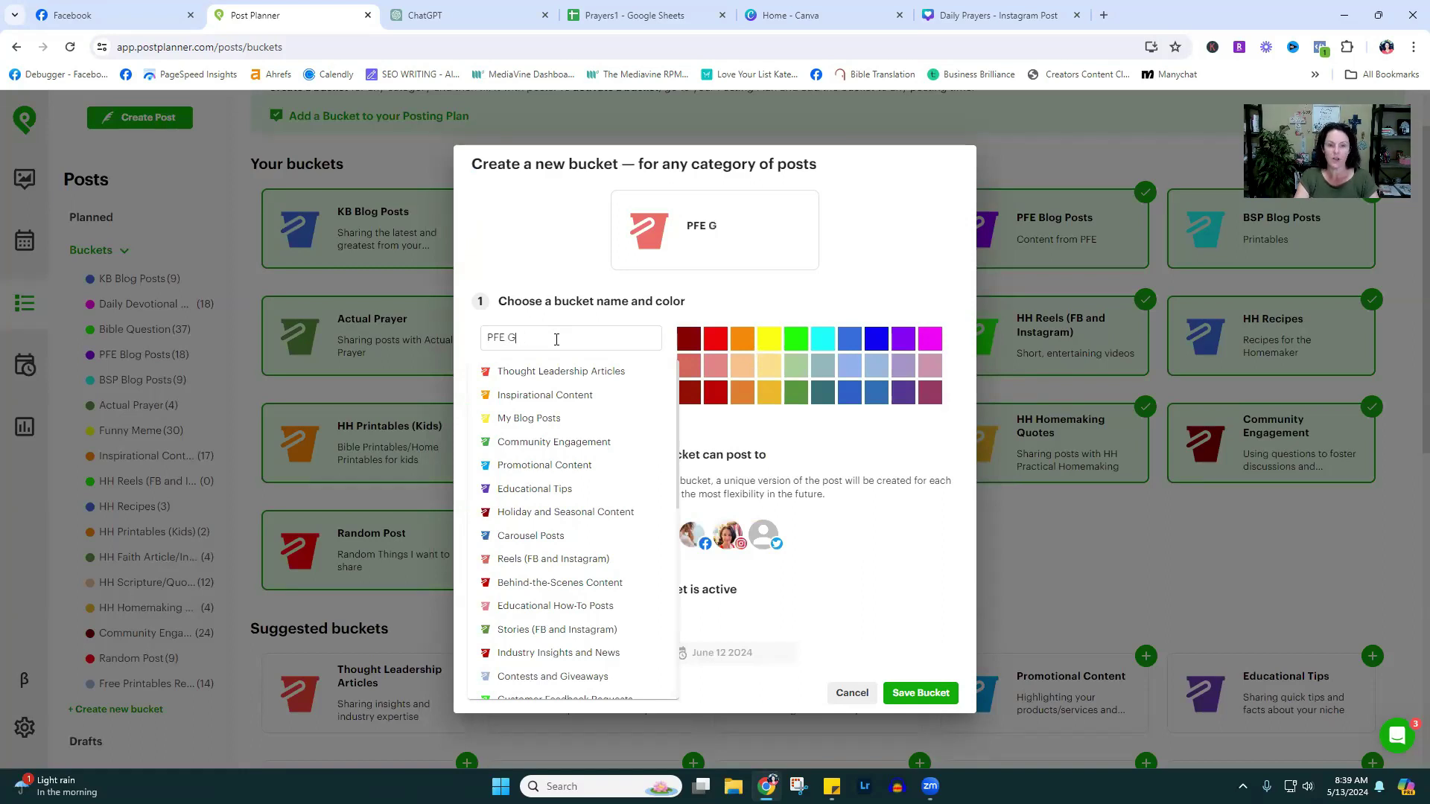
key("BackSpace")
key("BackSpace")
key("BackSpace")
key("BackSpace")
key("BackSpace")
key("BackSpace")
type("Prayer Graphic")
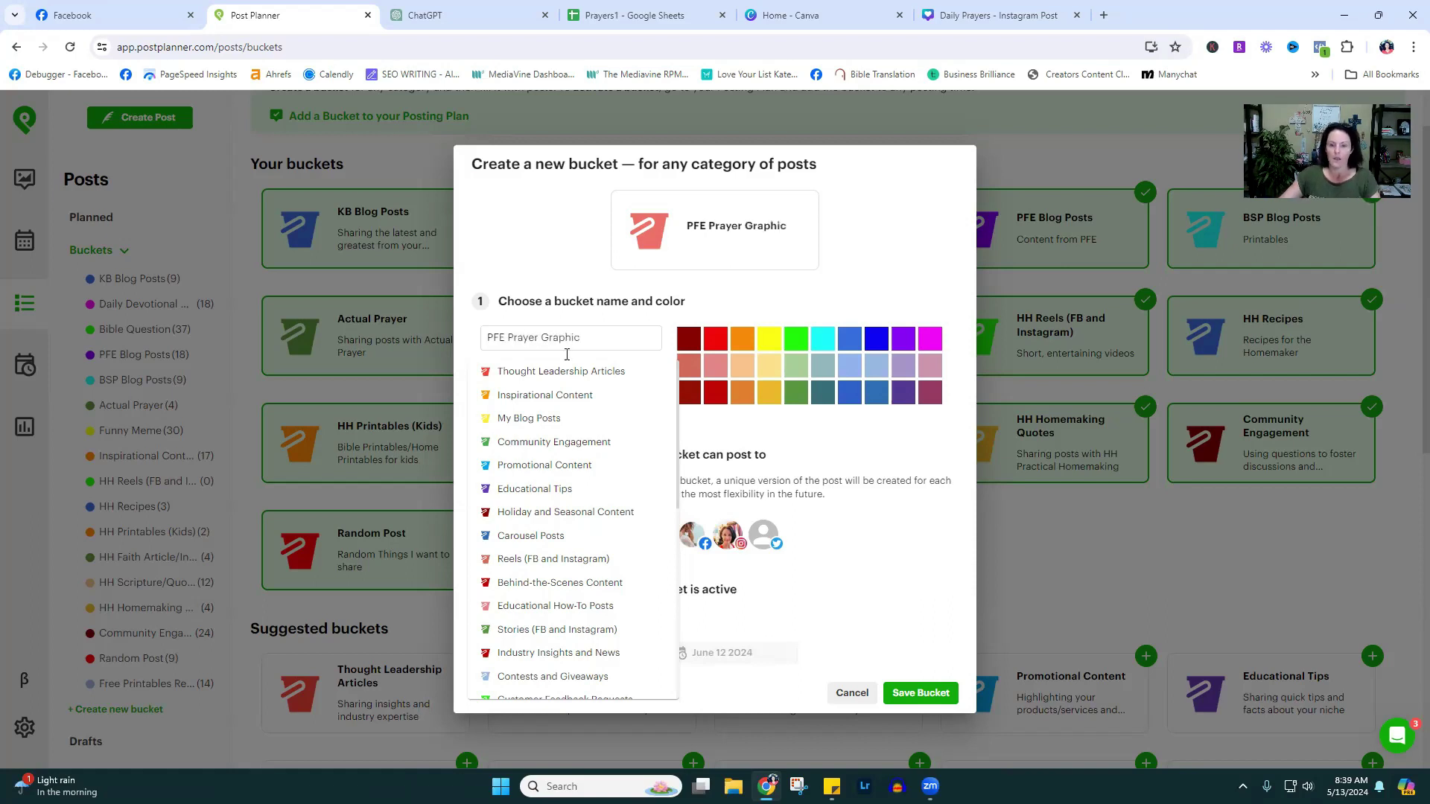
left_click(795, 365)
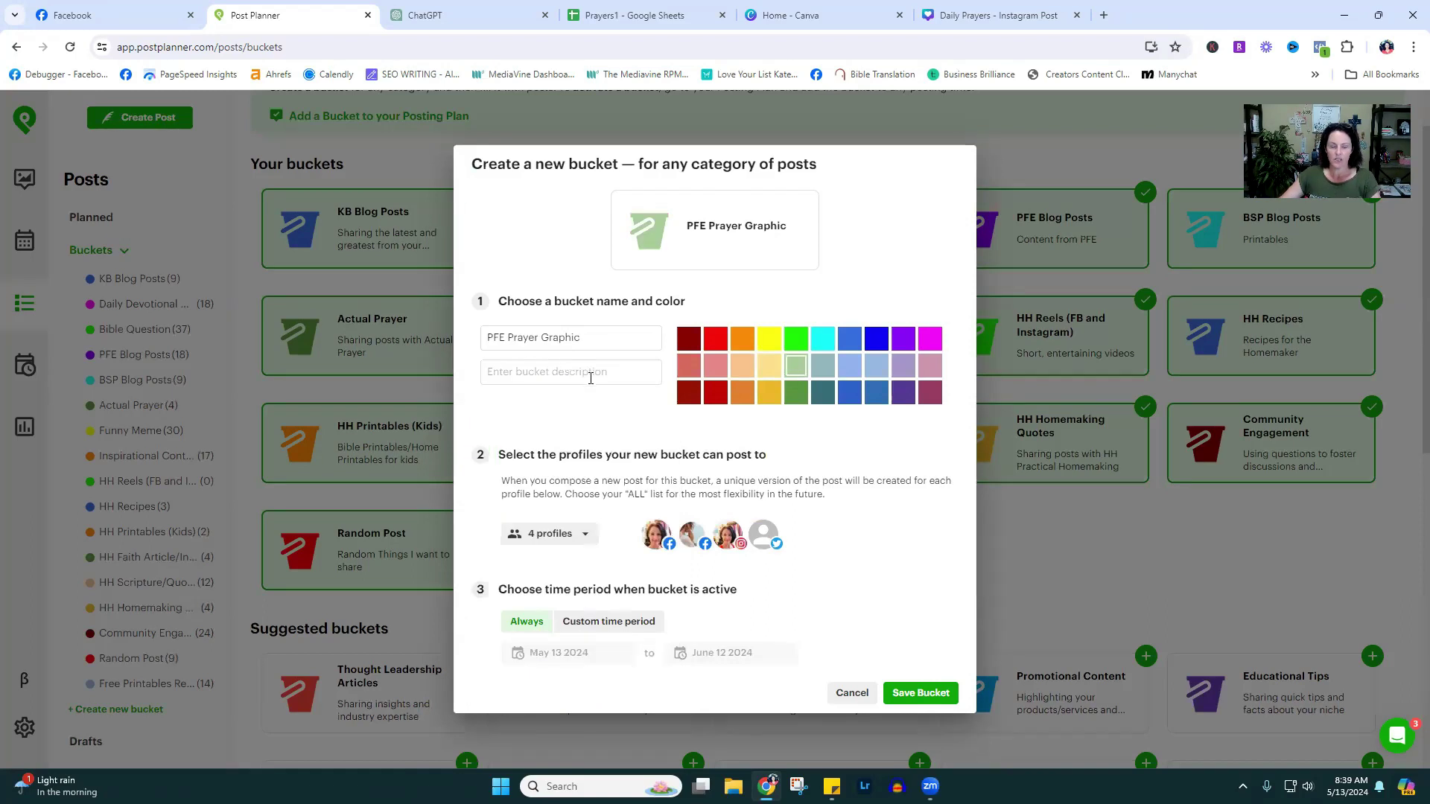
- Limit the PFE Prayer Graphic bucket to the PFE Page profile list and save the bucket
left_click(693, 537)
left_click(693, 537)
left_click(693, 536)
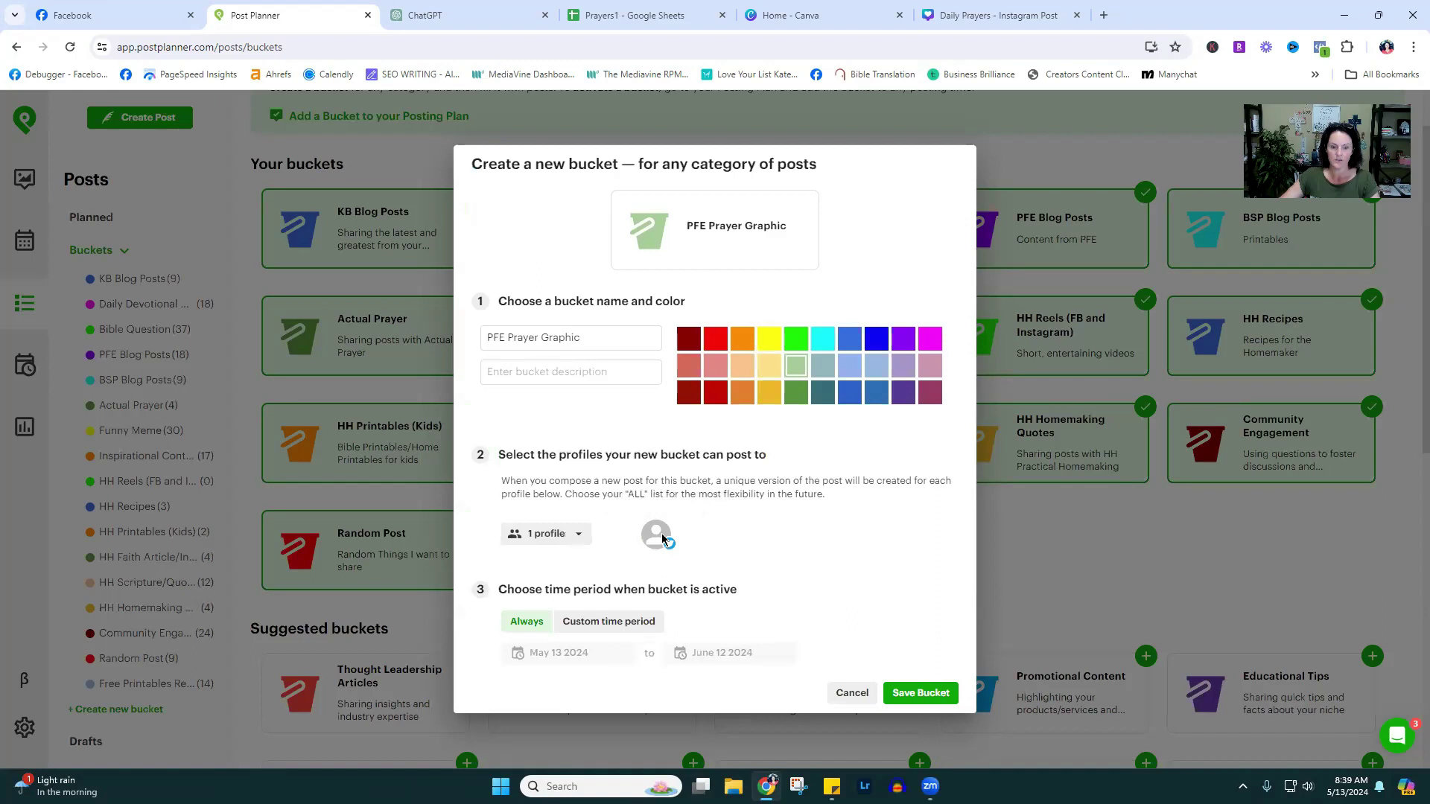
left_click(656, 535)
left_click(585, 534)
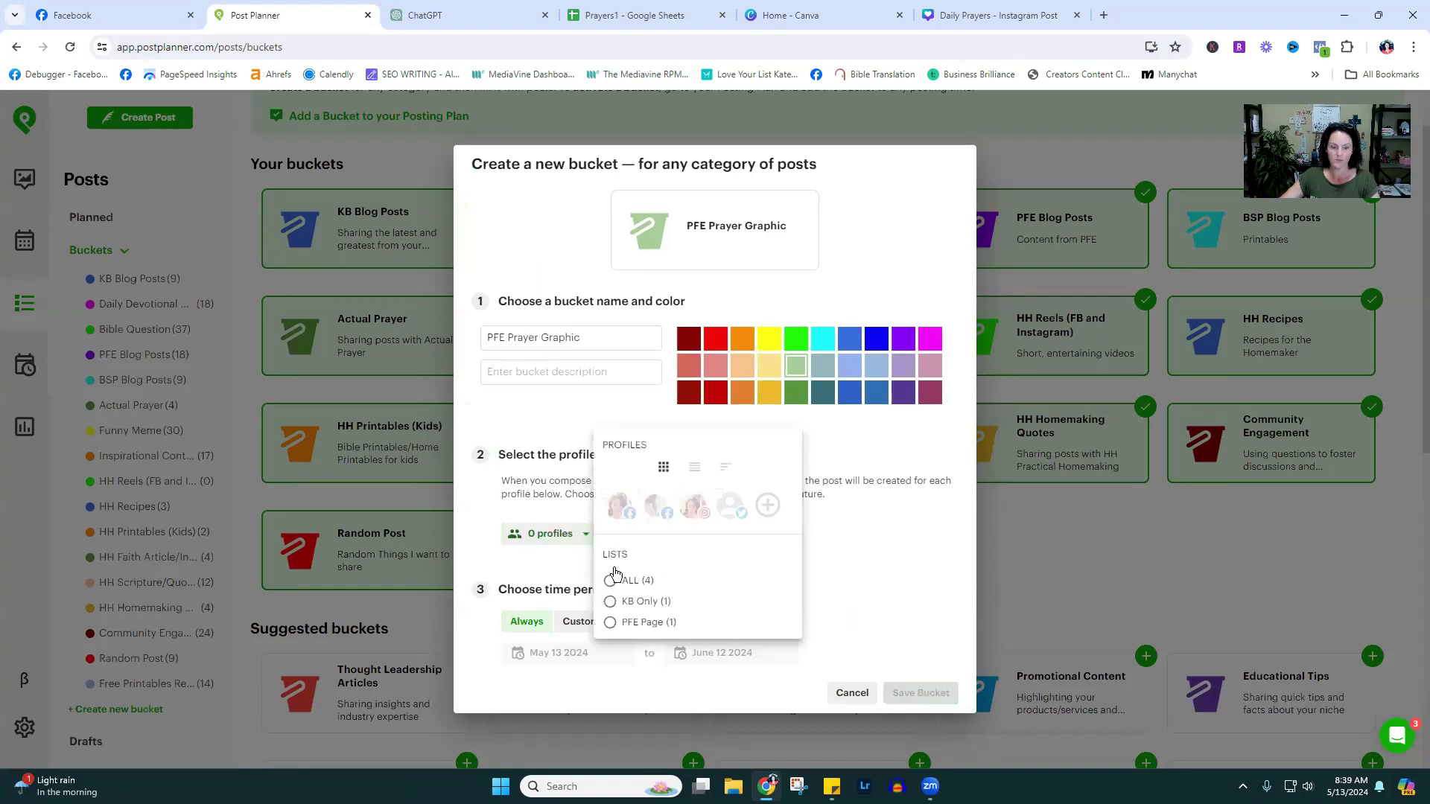
left_click(611, 623)
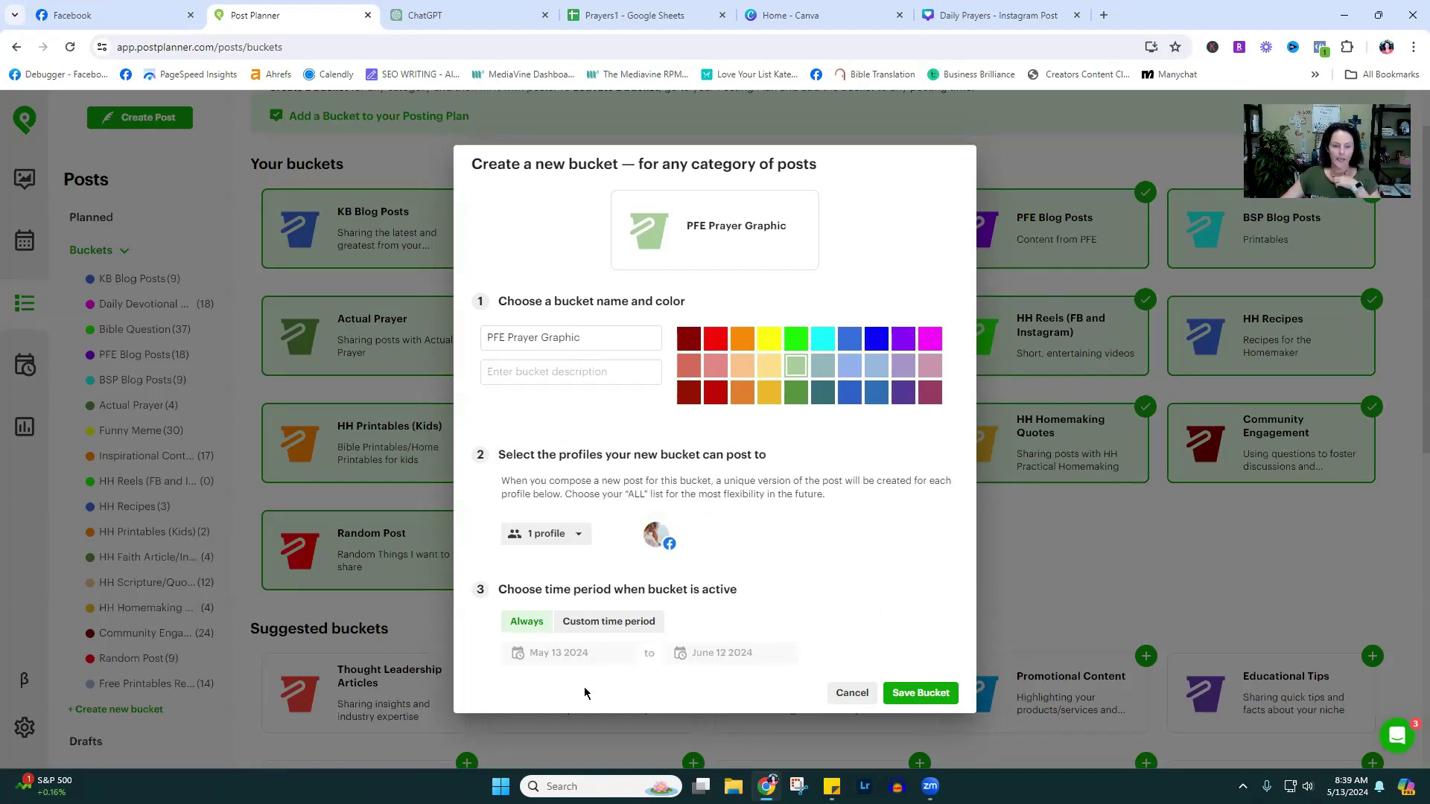
left_click(921, 693)
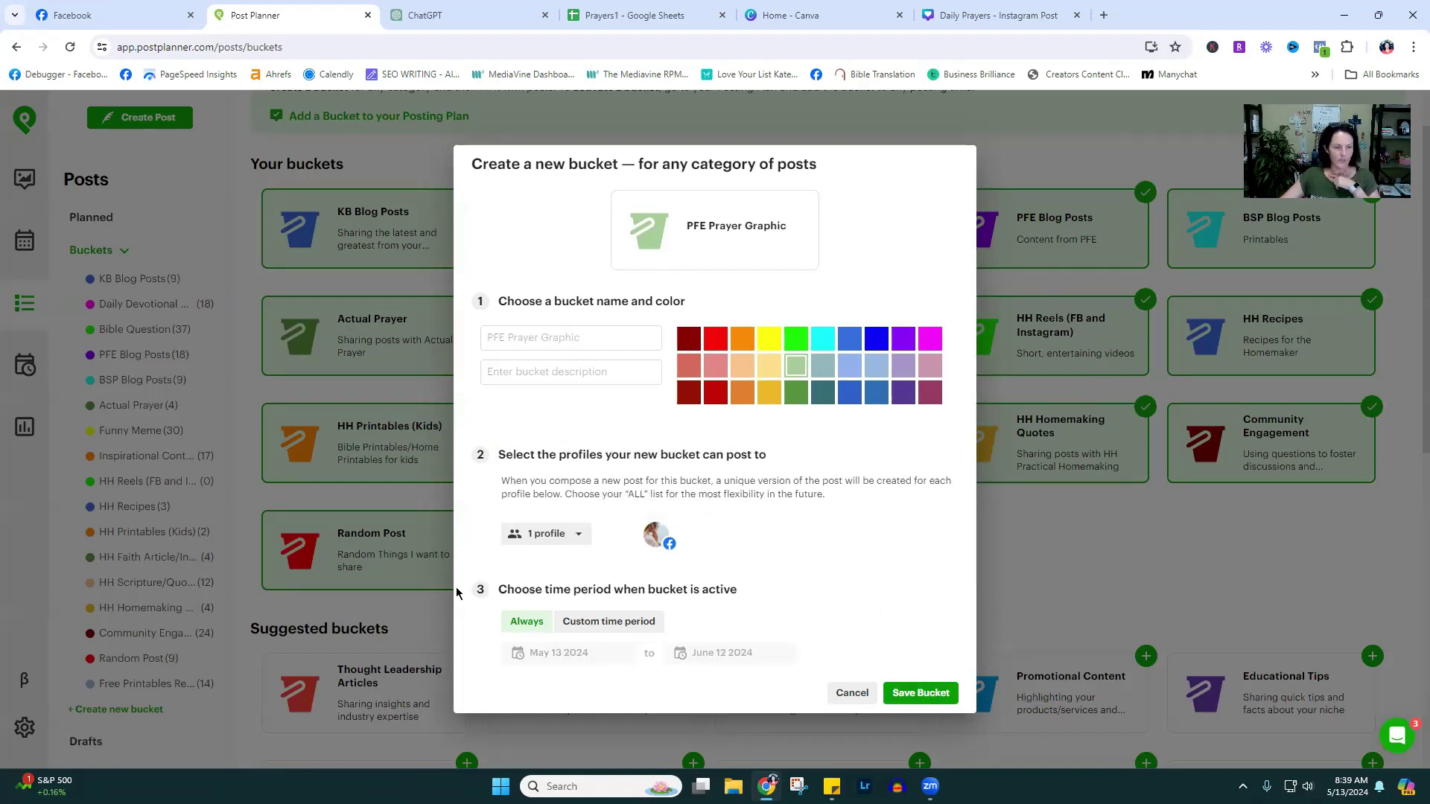
- Start another new bucket and name it "PFE Stream Graphic"
scroll(134, 634, "down", 3)
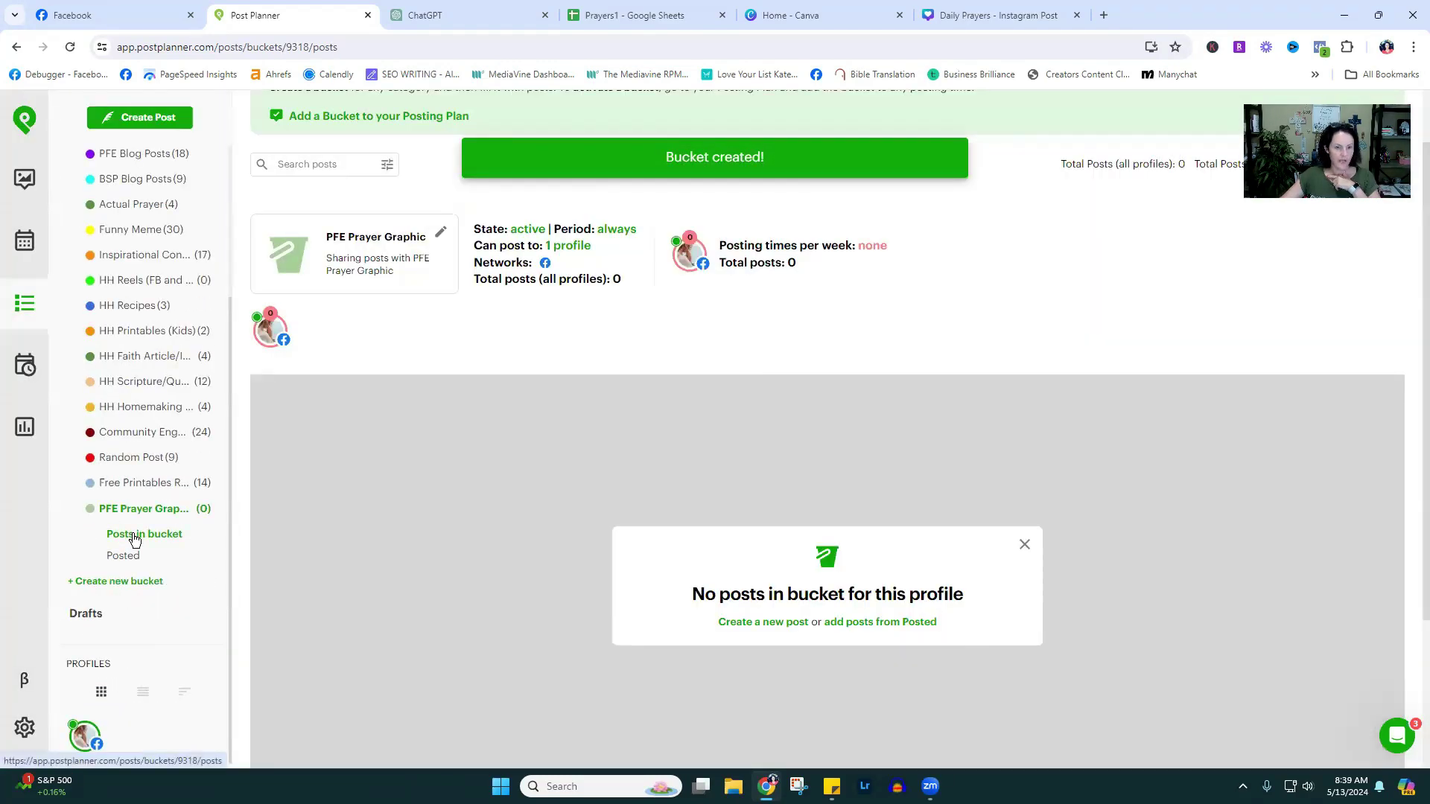
left_click(119, 582)
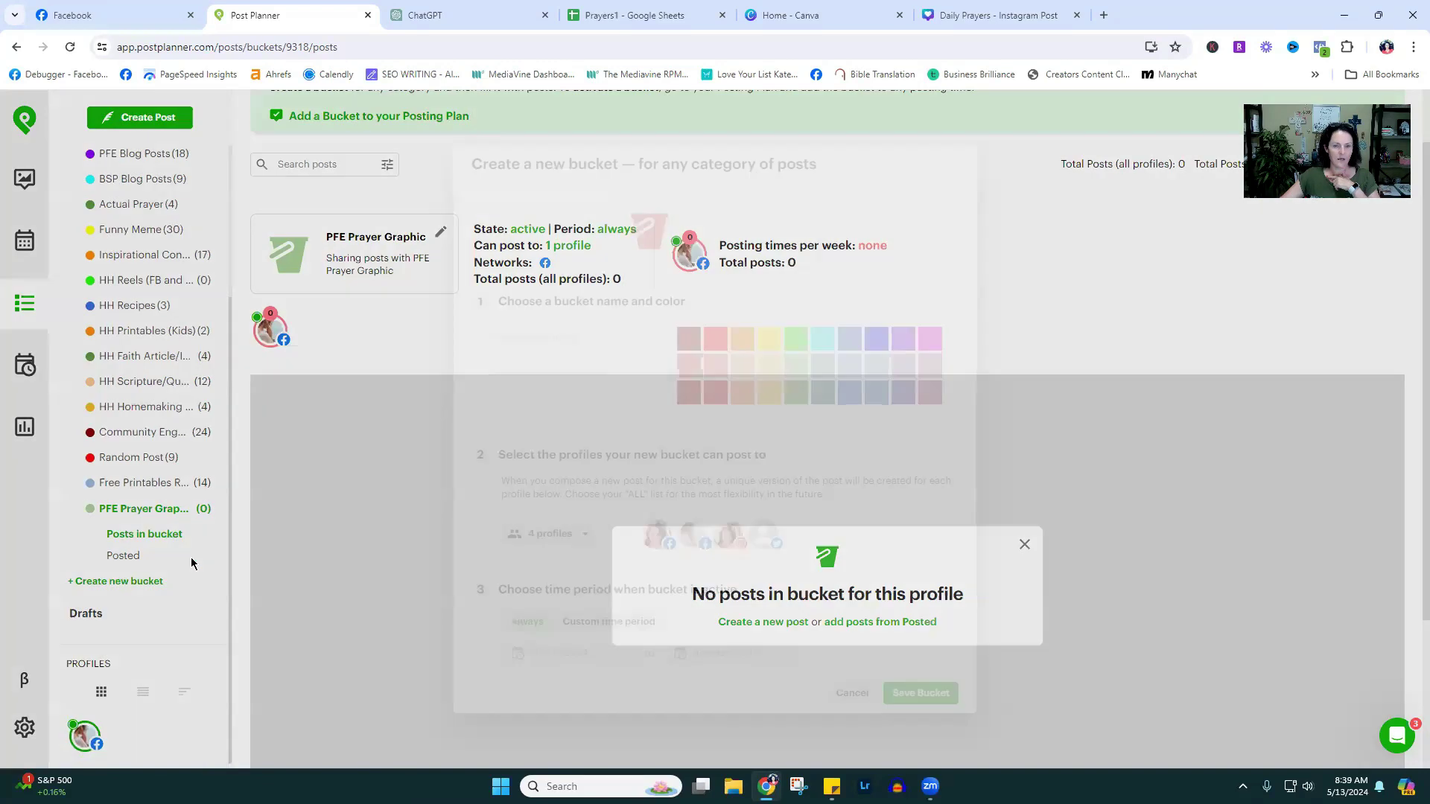
left_click(548, 339)
type("PFE Stream Graphic")
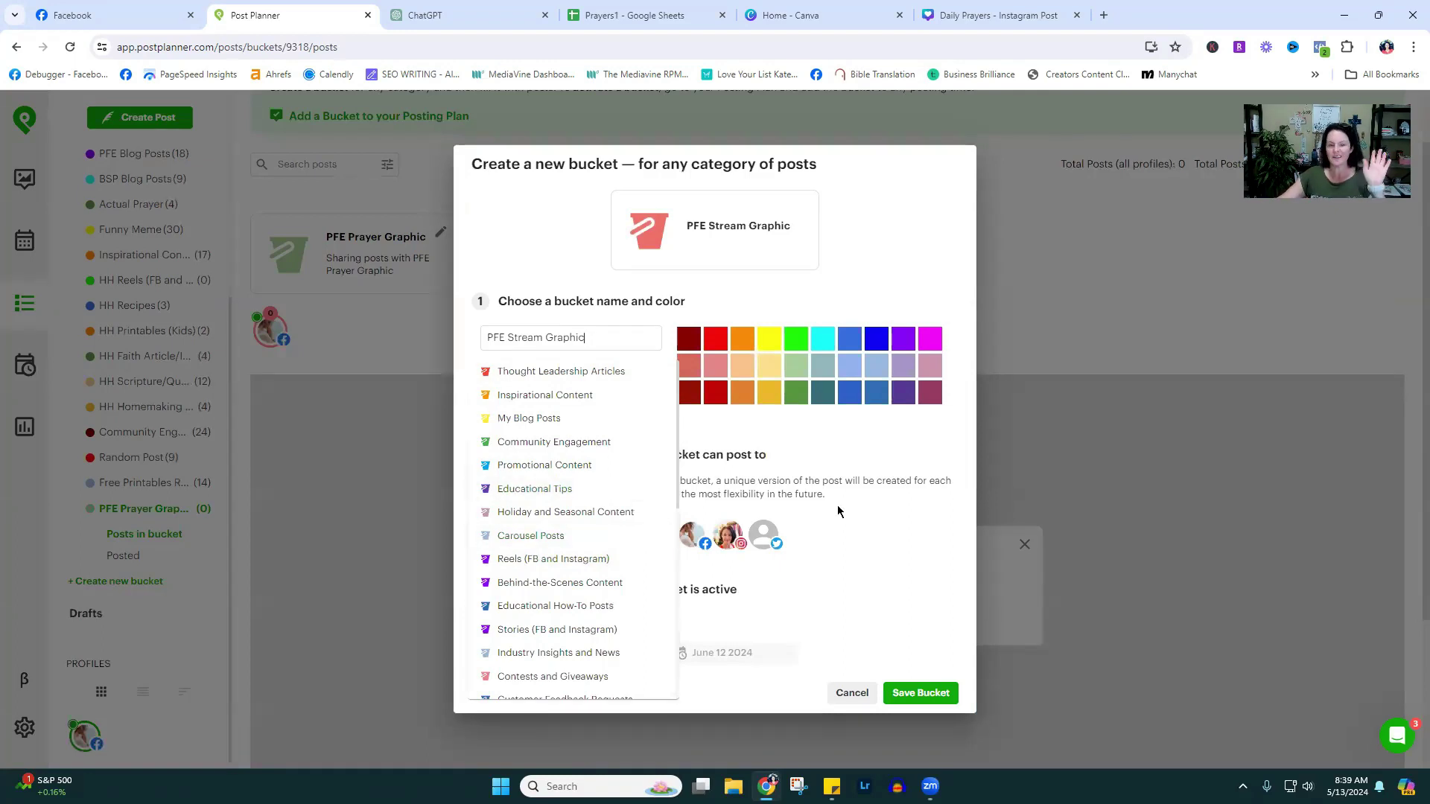
left_click(724, 584)
- Assign the PFE Stream Graphic bucket to the PFE Page list, color it orange and save it
left_click(585, 535)
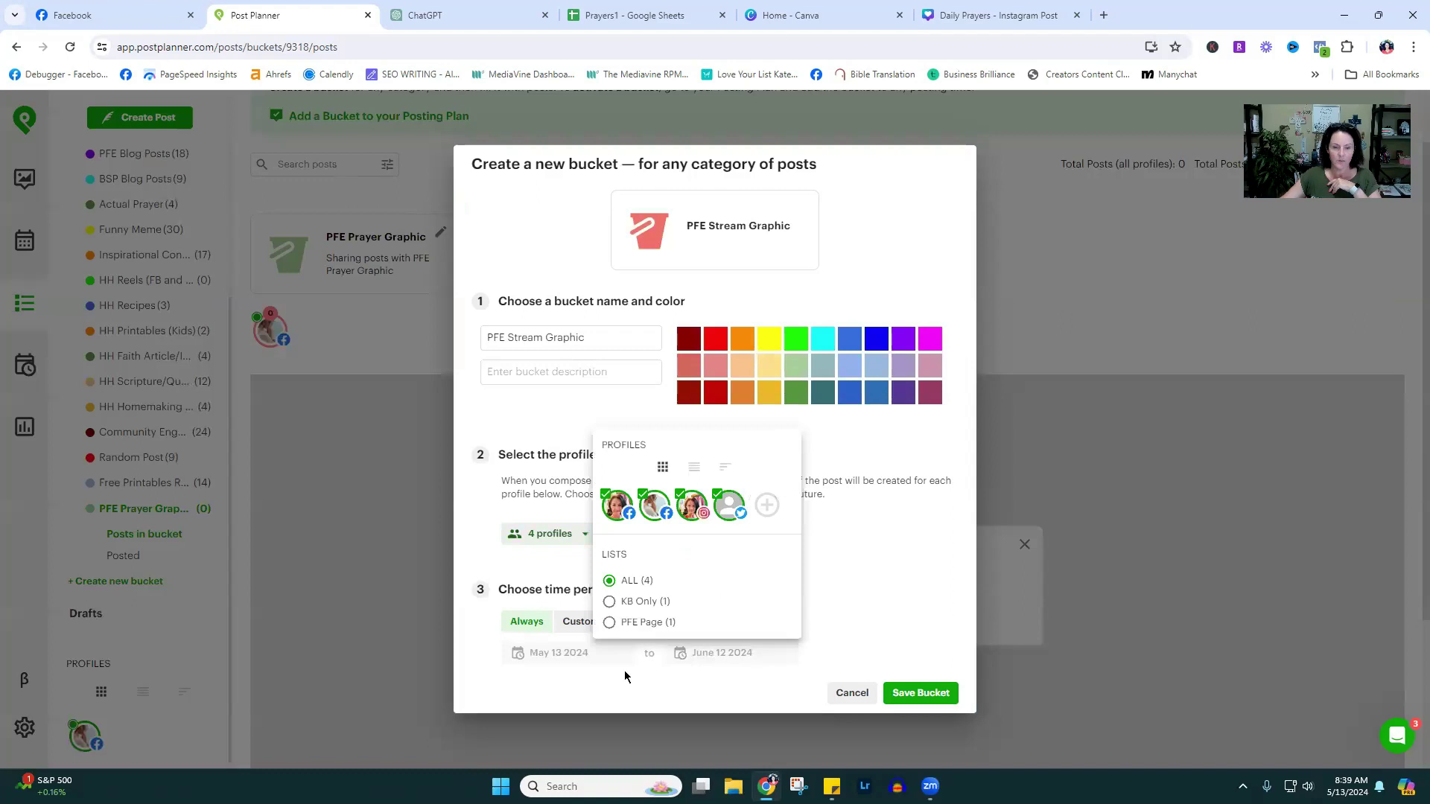
left_click(603, 623)
left_click(876, 592)
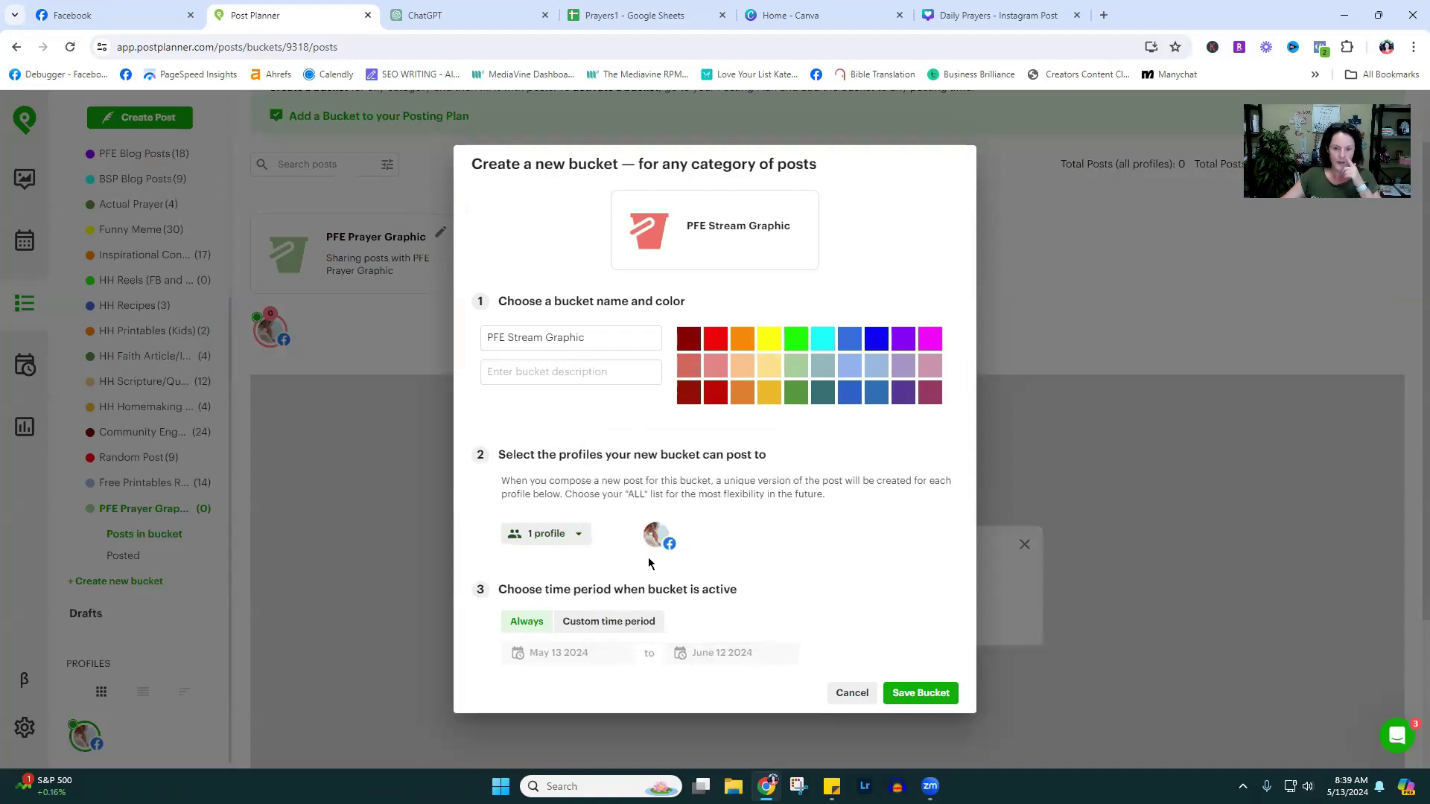
left_click(749, 342)
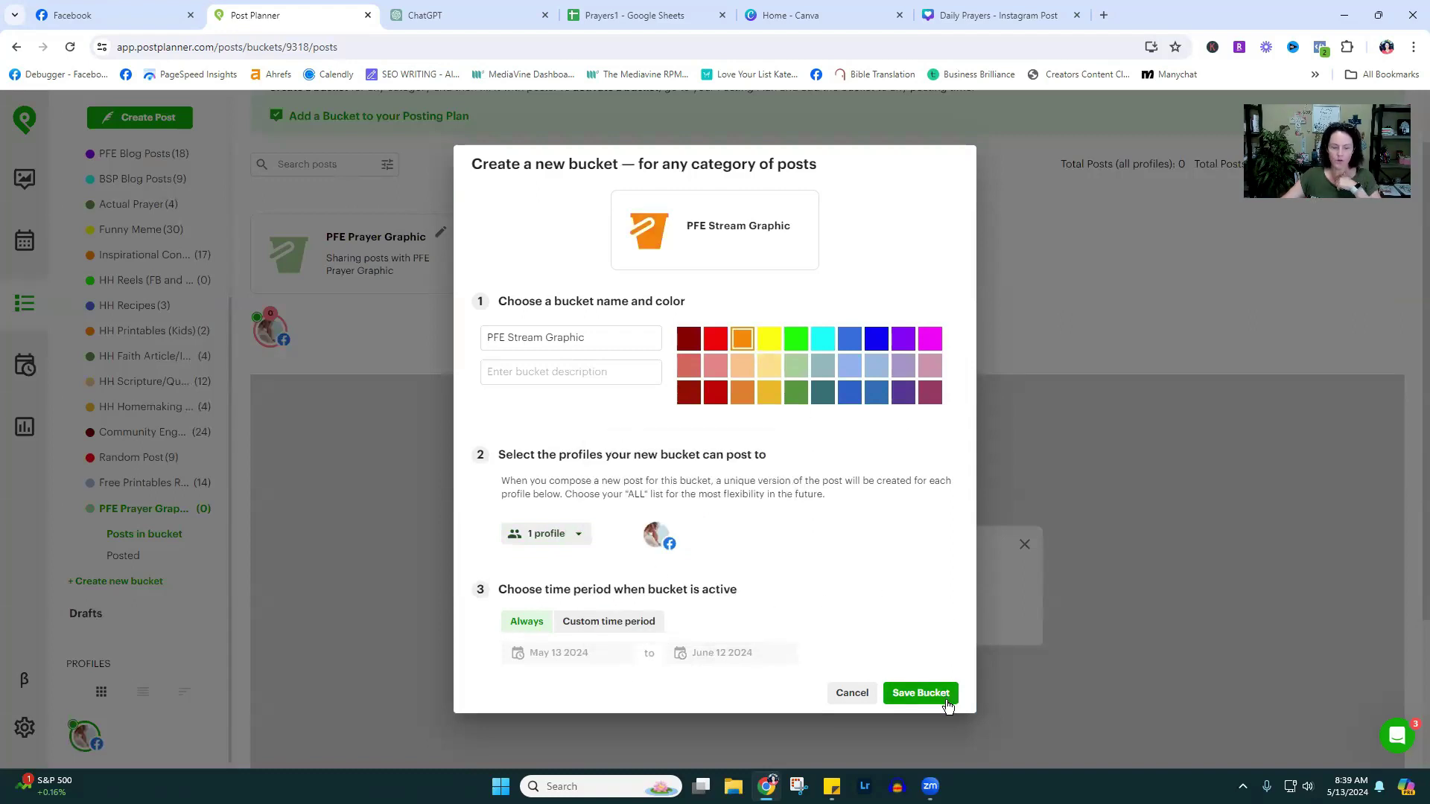
left_click(921, 693)
- Start a third new bucket and name it "PFE Blog Post"
left_click(139, 607)
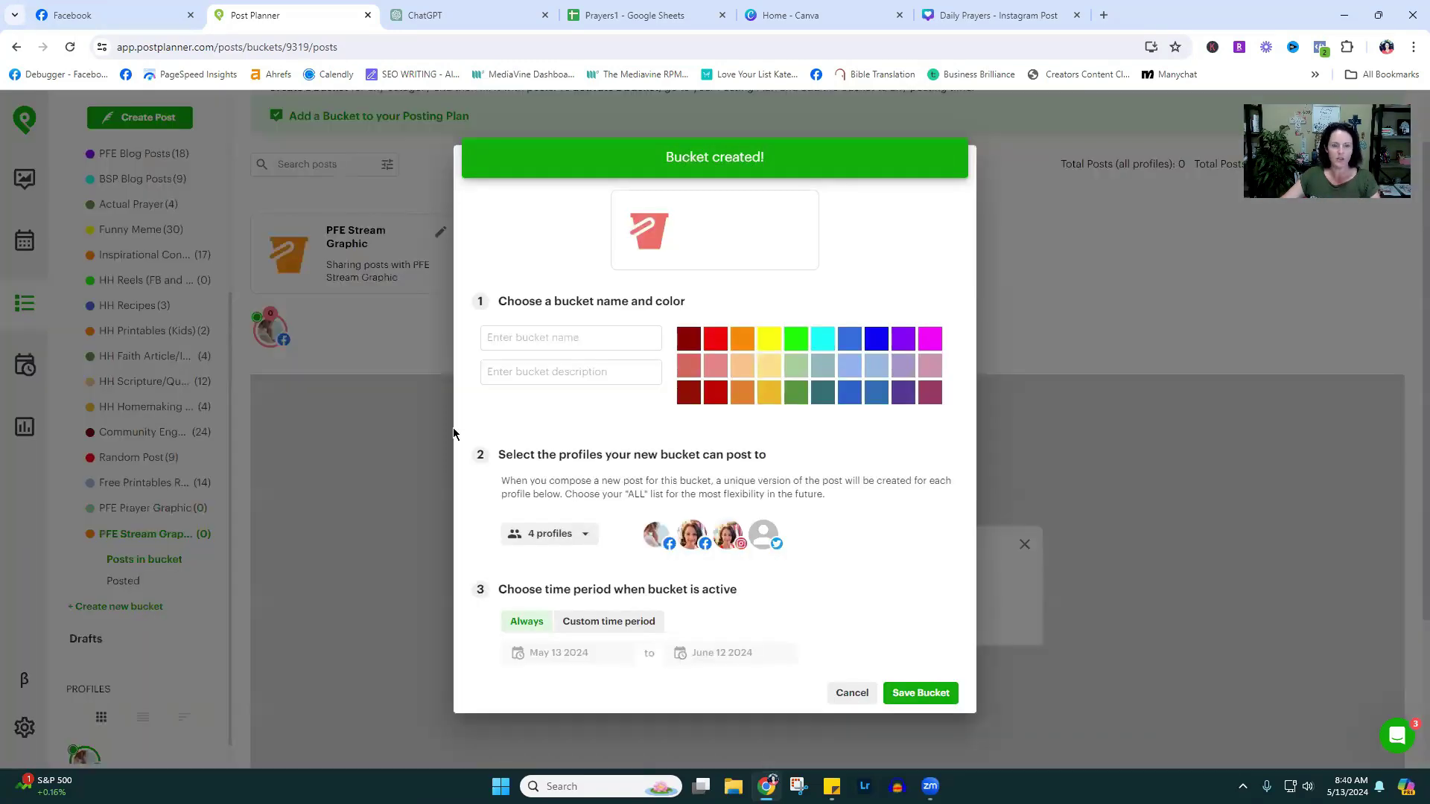
left_click(602, 342)
type("P")
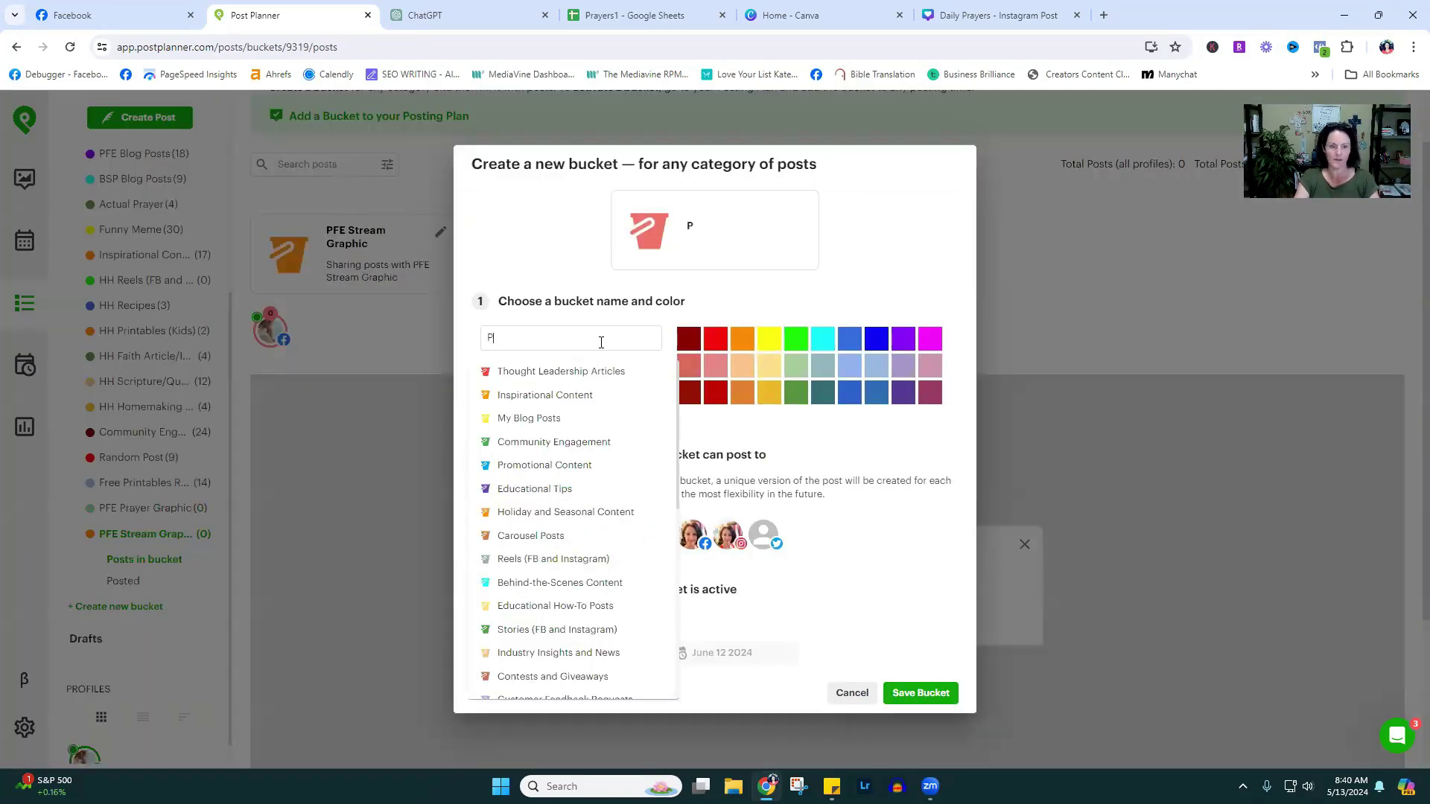
type("FE Blog Post")
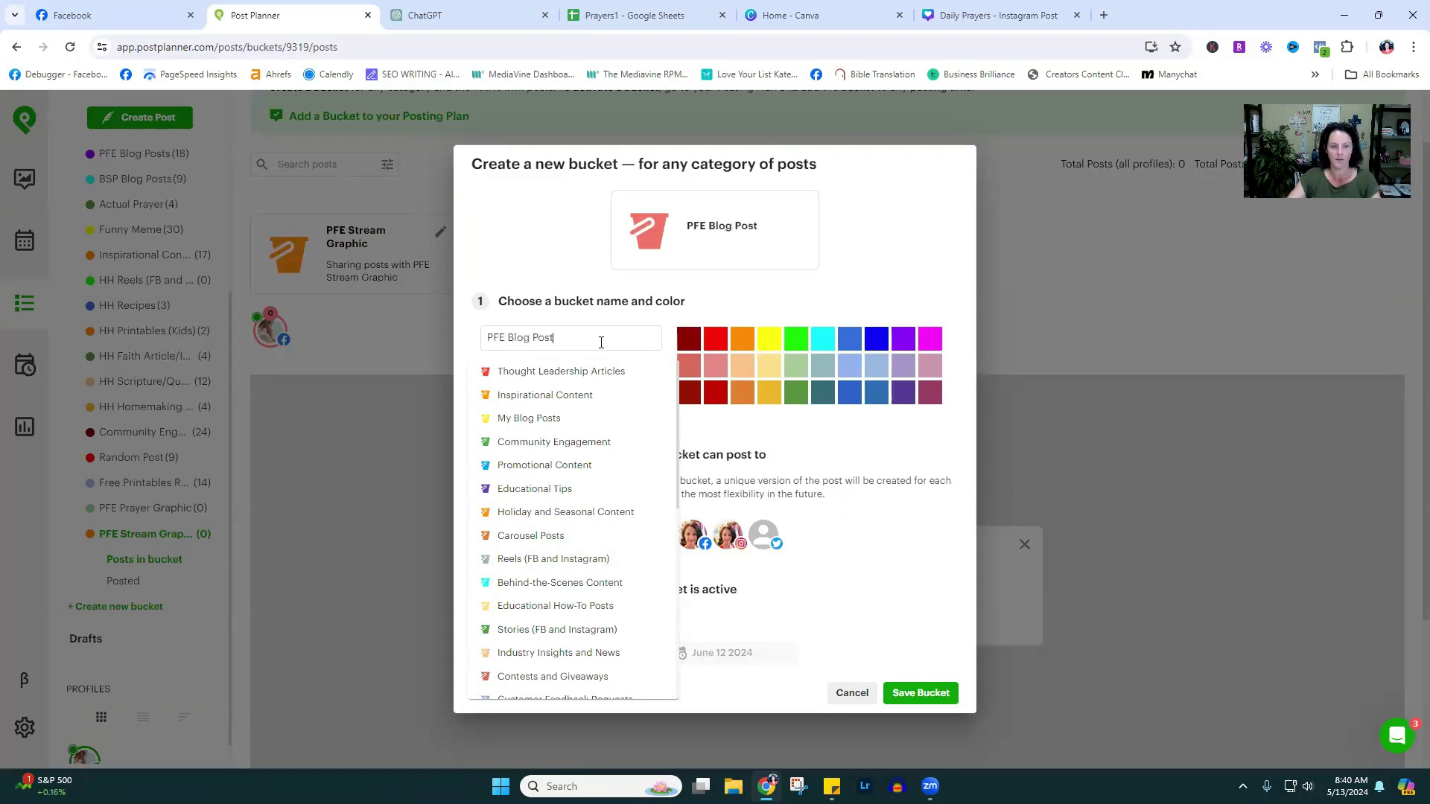
- Color the PFE Blog Post bucket blue, assign it to the PFE Page list and save it
triple_click(887, 557)
left_click(877, 339)
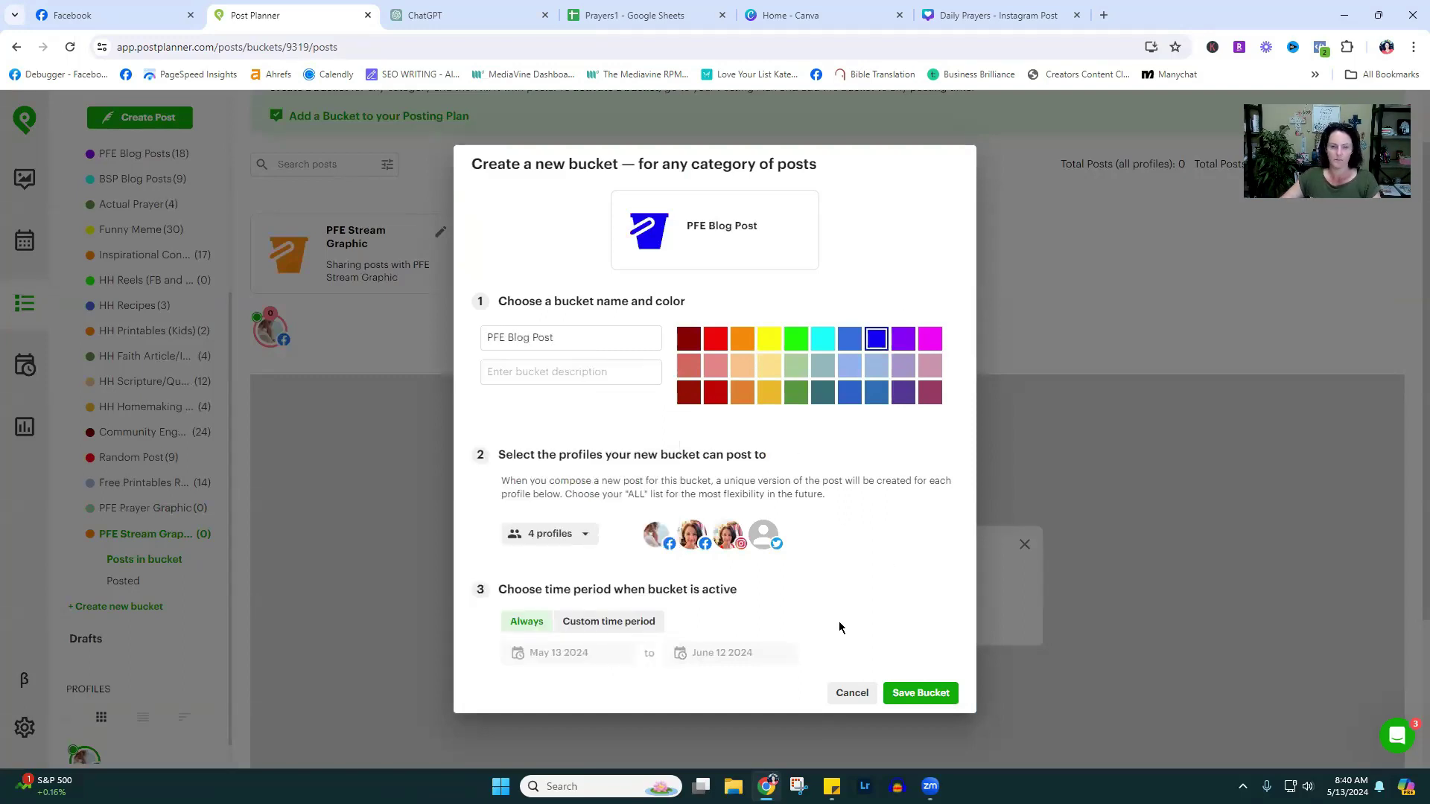
left_click(579, 534)
left_click(630, 622)
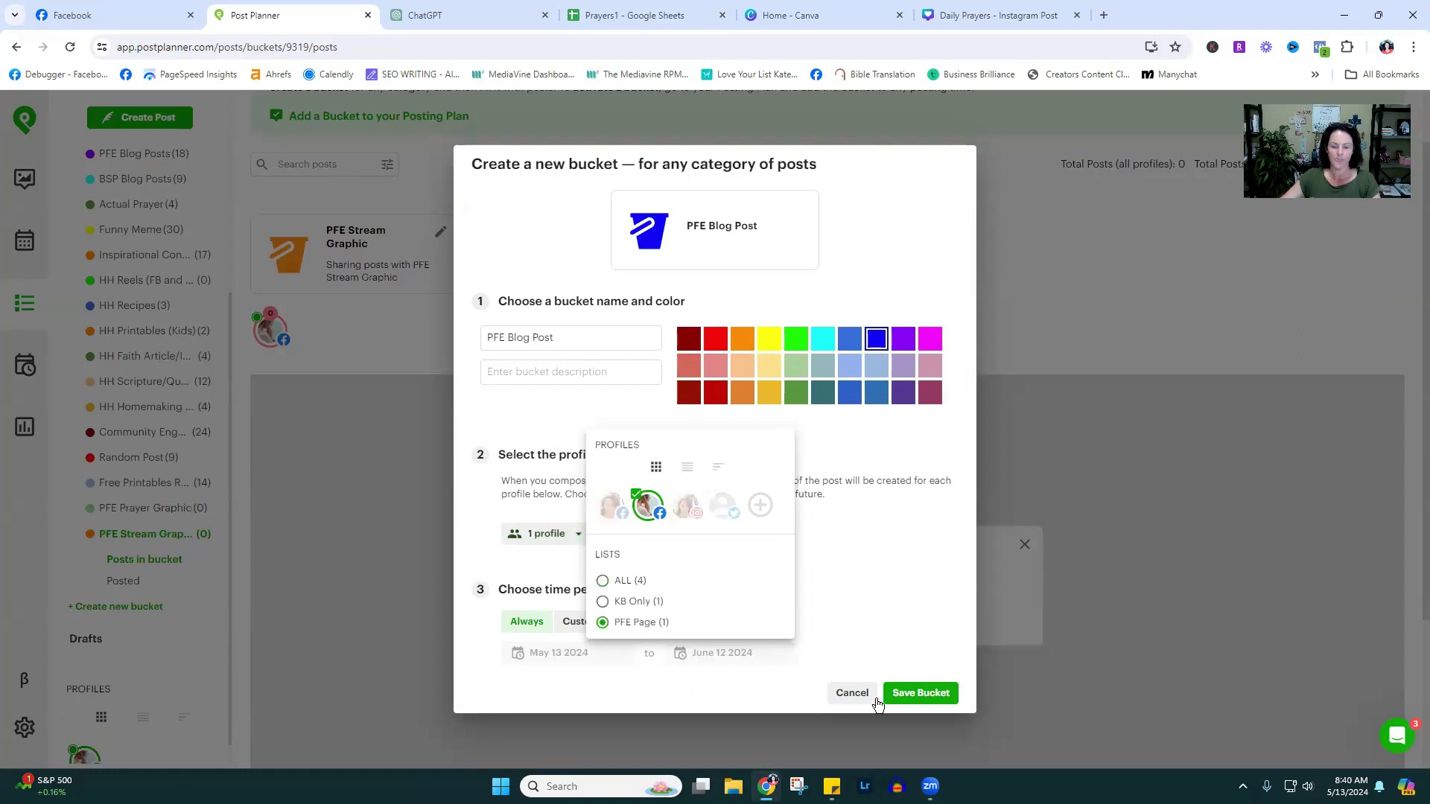
left_click(939, 695)
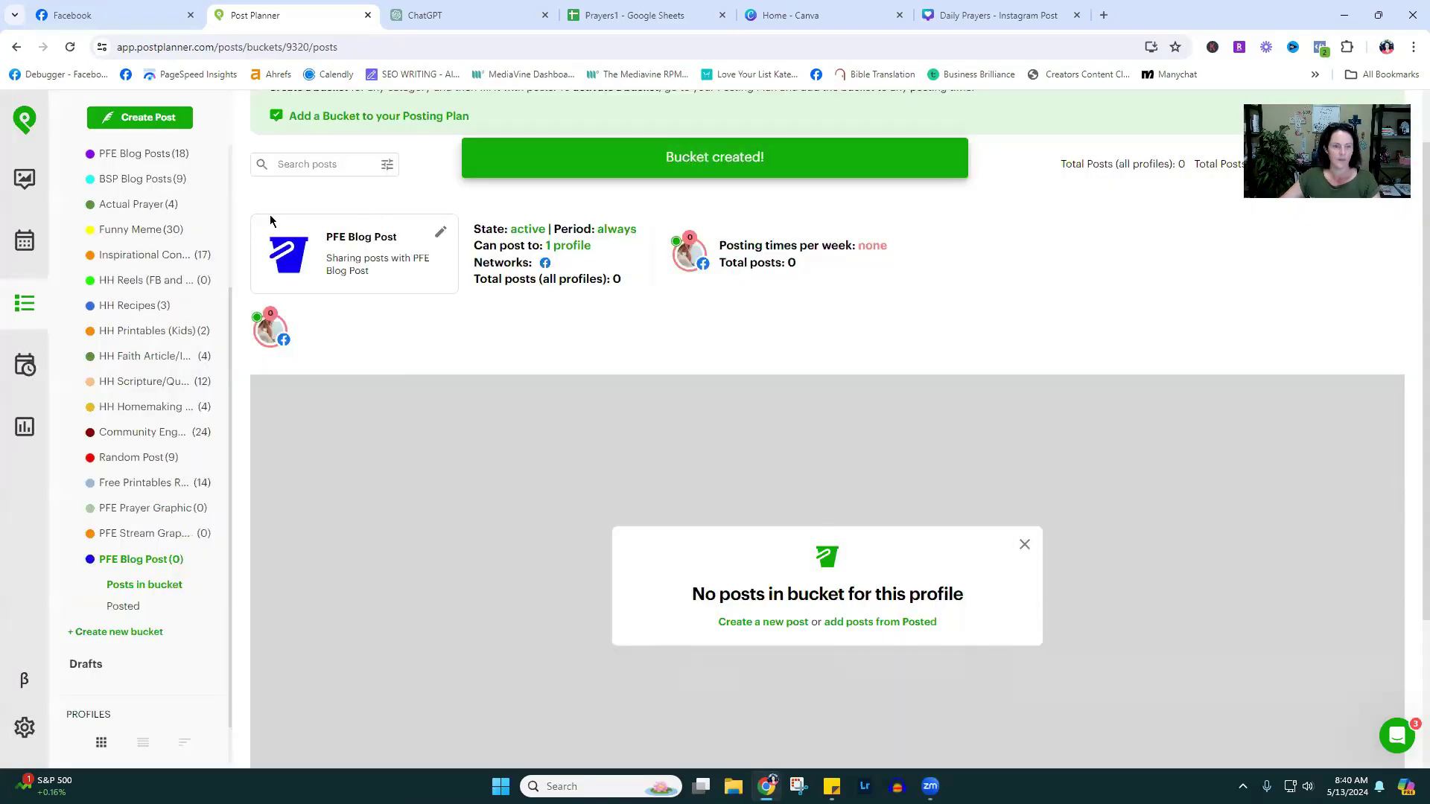
- Start a fourth new bucket and name it "PFE Question"
left_click(128, 633)
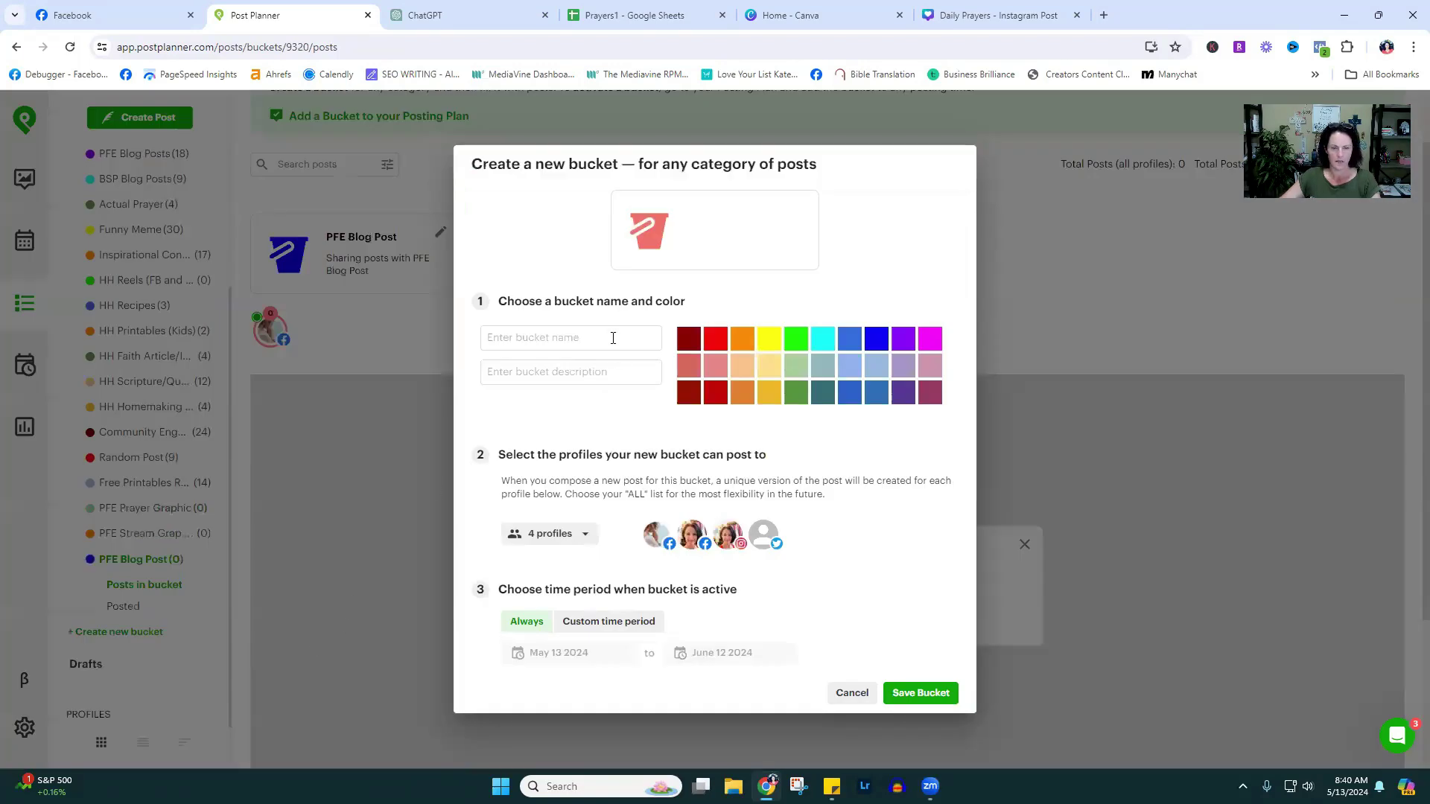
left_click(613, 338)
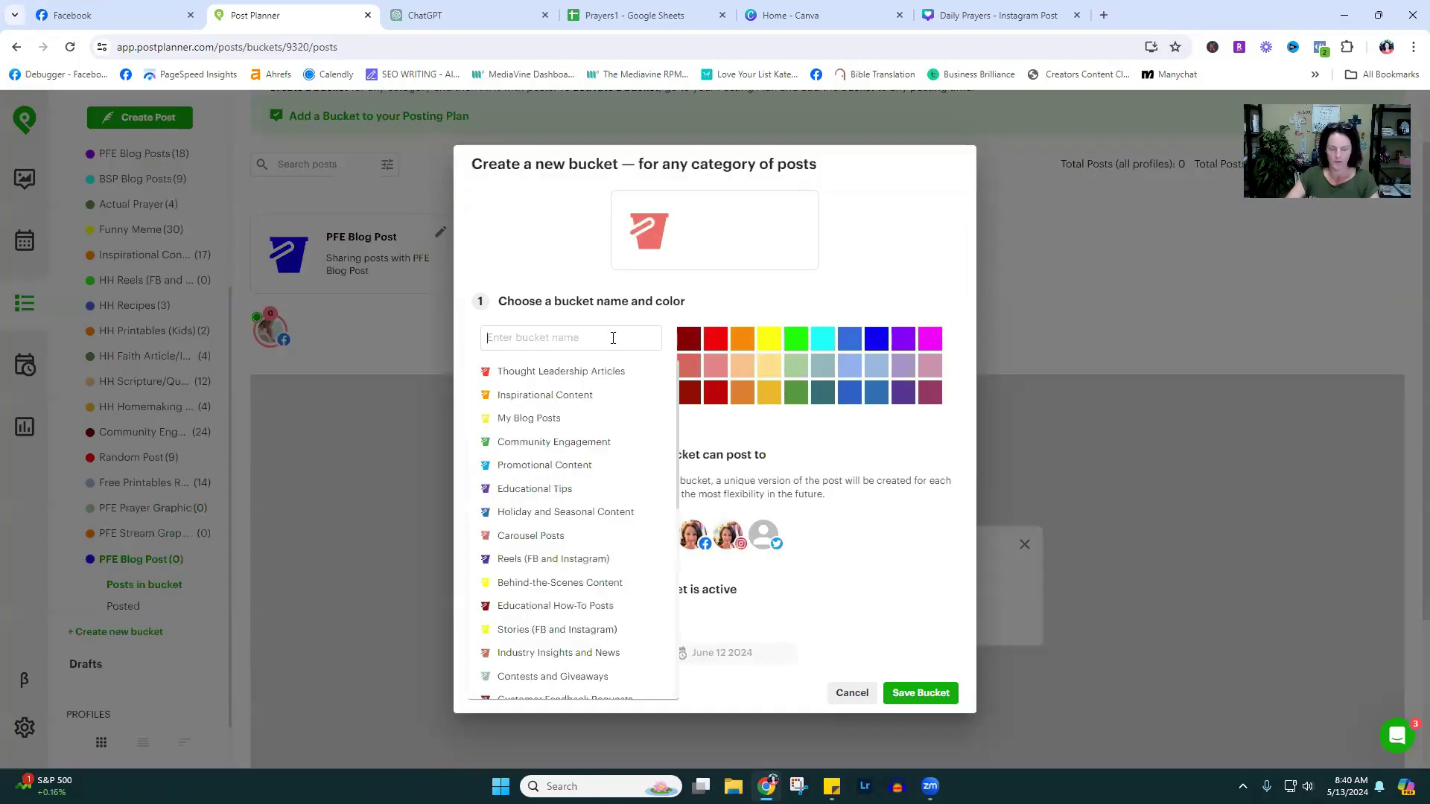
type("PFE Static")
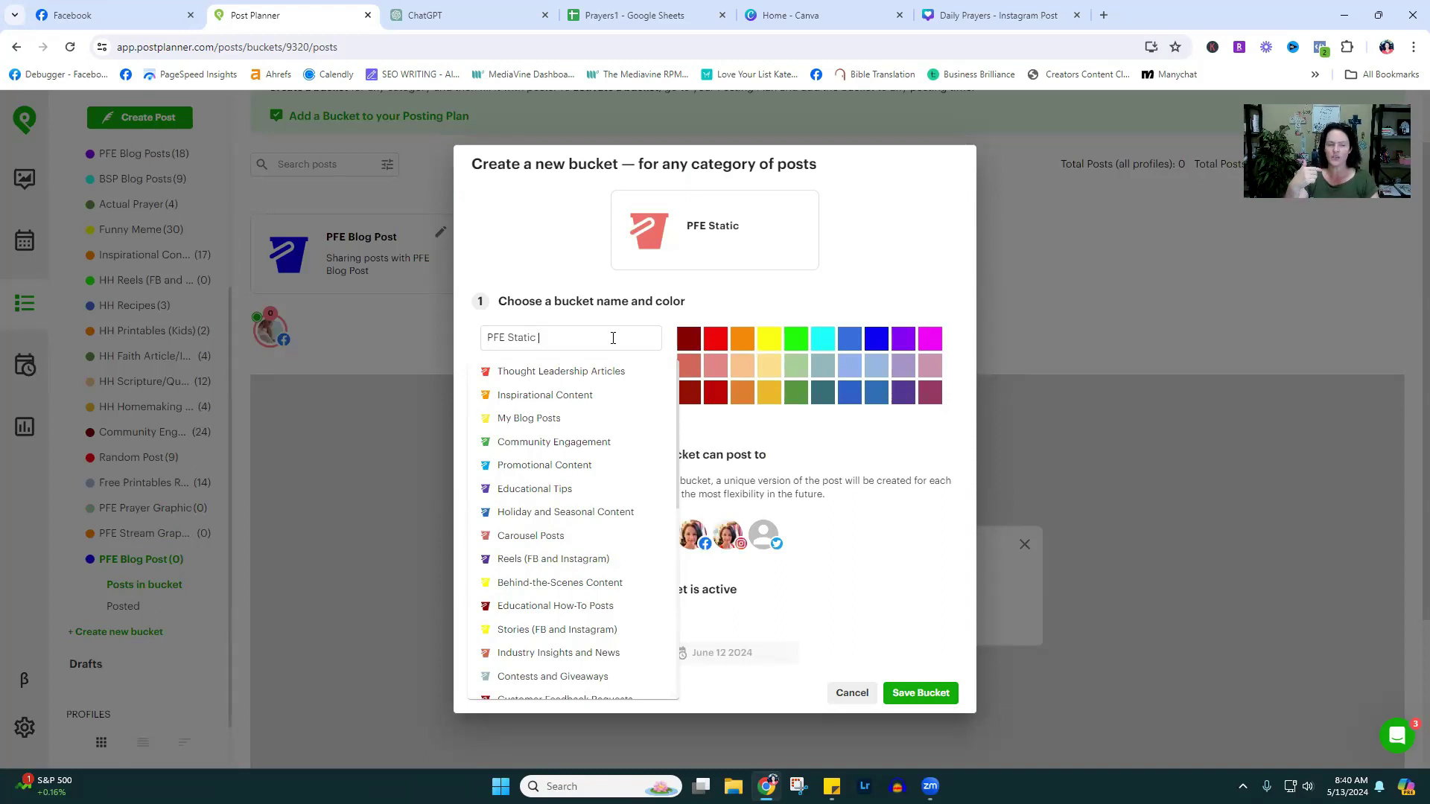
key("BackSpace")
key("BackSpace")
key("BackSpace")
key("BackSpace")
key("BackSpace")
key("BackSpace")
type("Question")
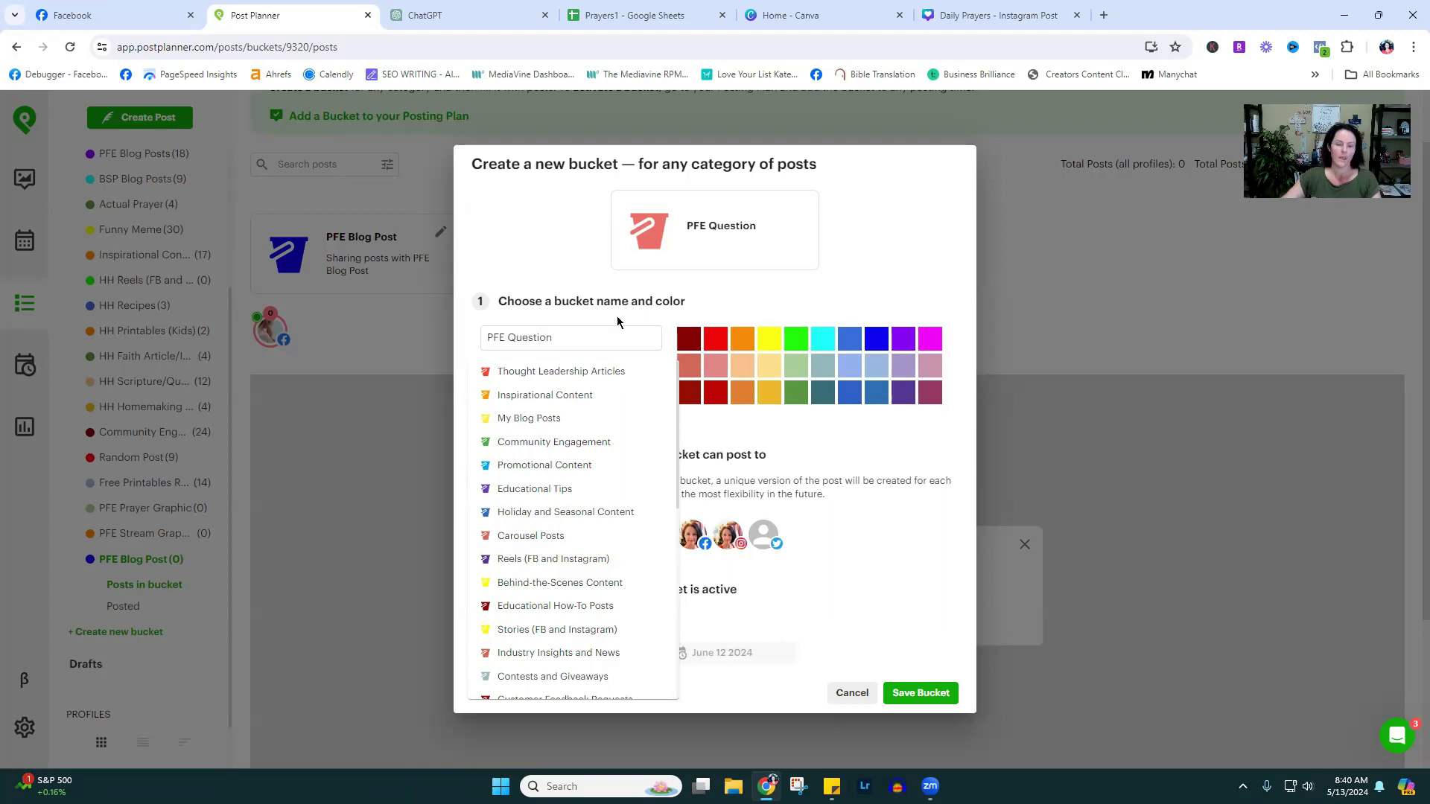
- Color the PFE Question bucket dusty pink, assign it to the PFE Page list and save it
left_click(931, 365)
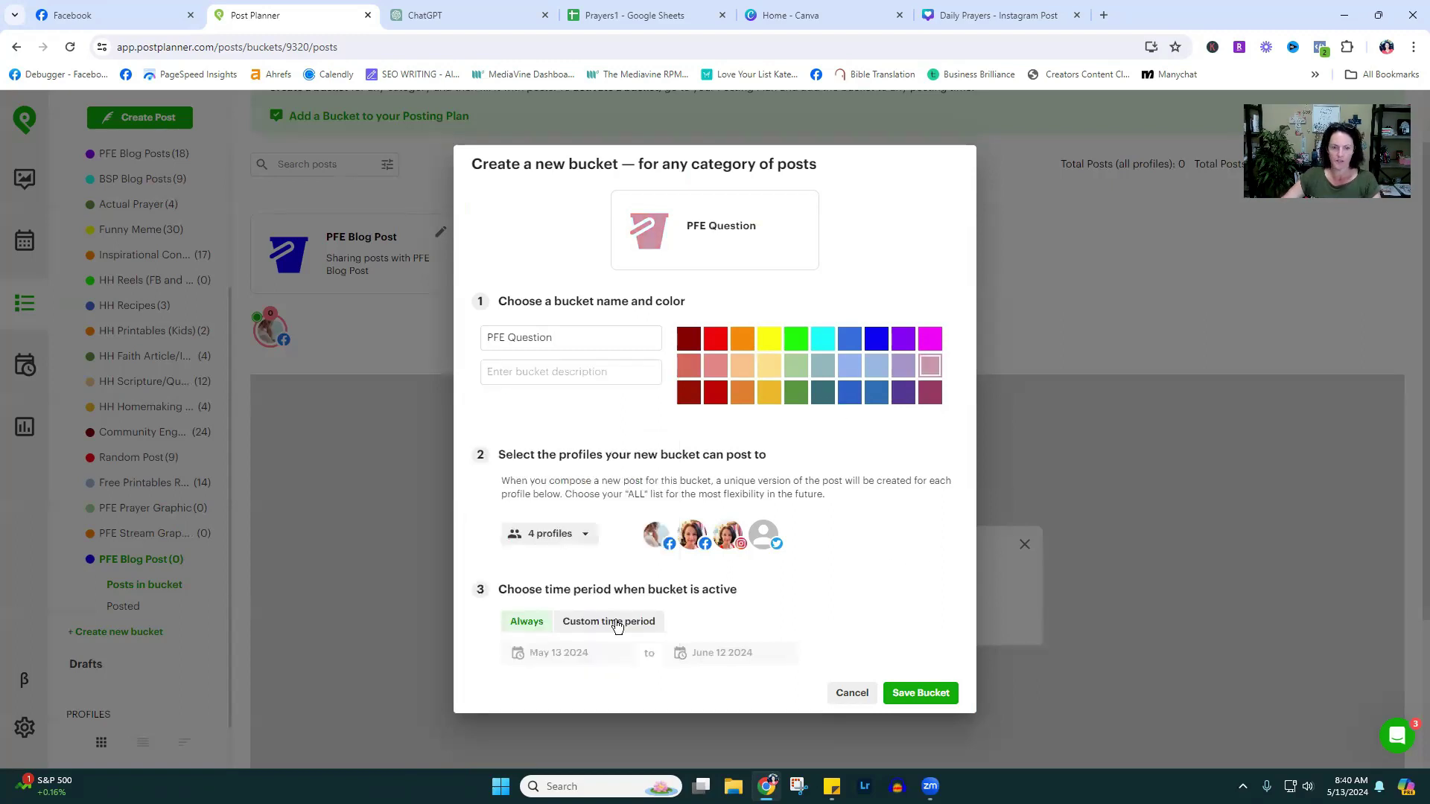
left_click(588, 534)
left_click(618, 626)
left_click(916, 594)
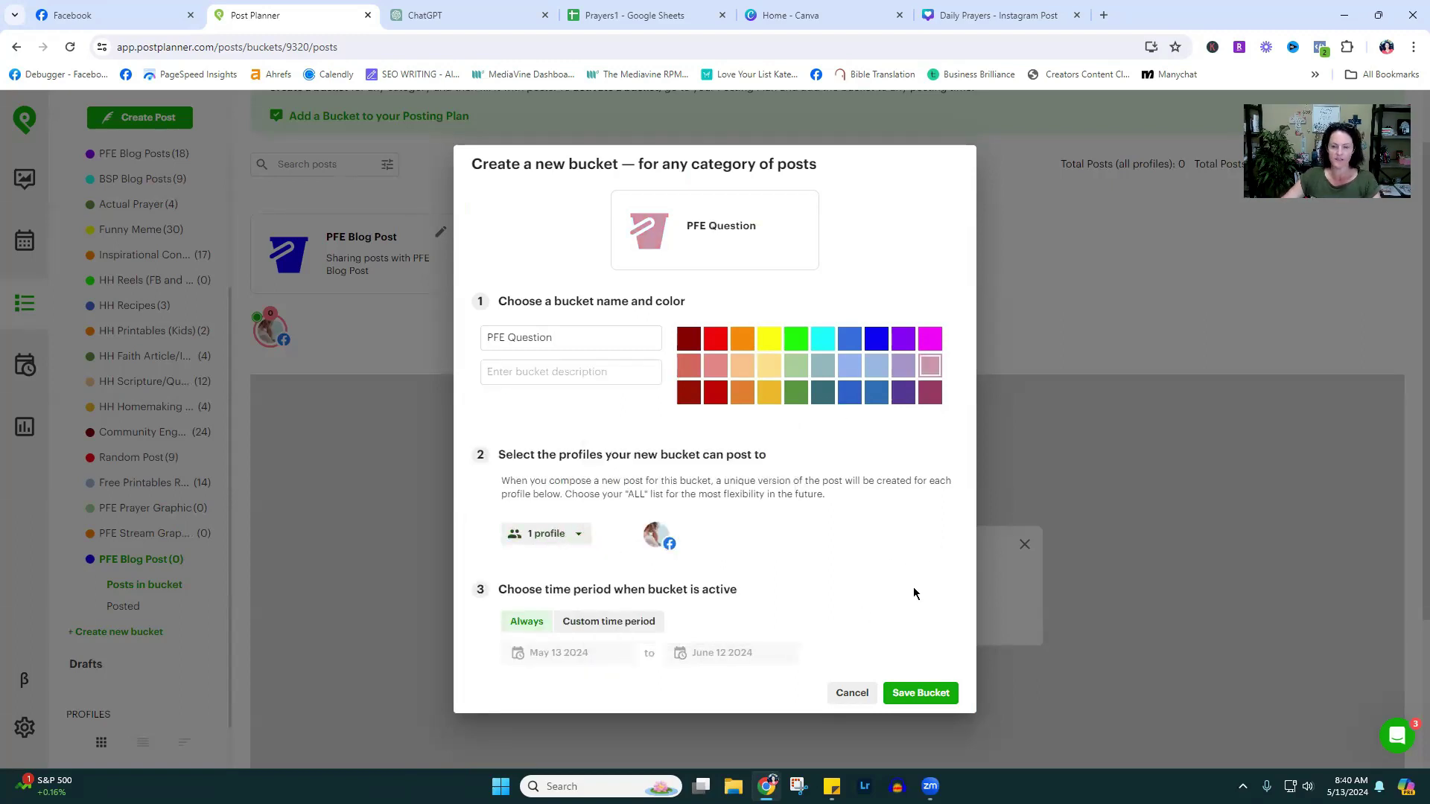
left_click(945, 694)
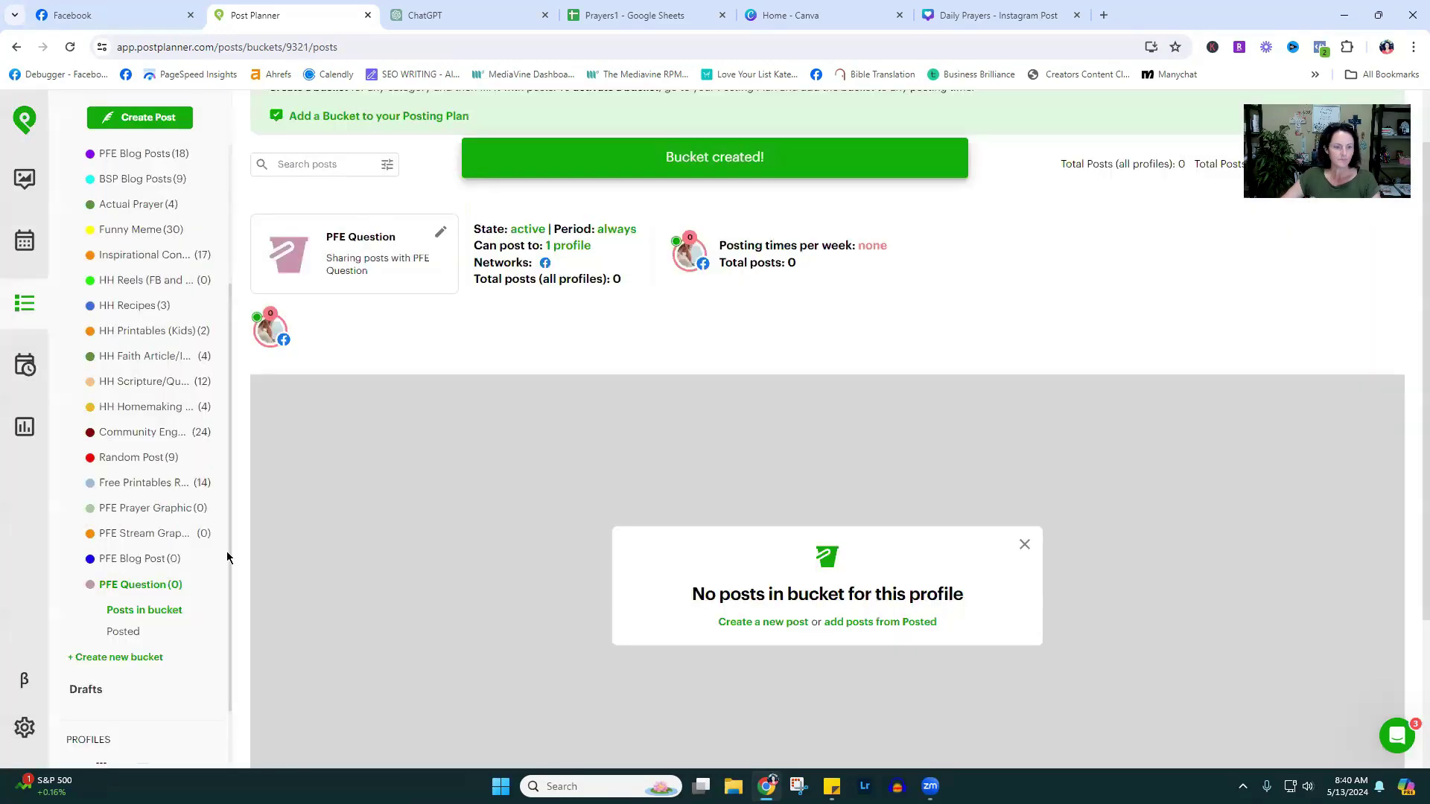
- Start a fifth new bucket and name it "PFE Recycle"
left_click(146, 659)
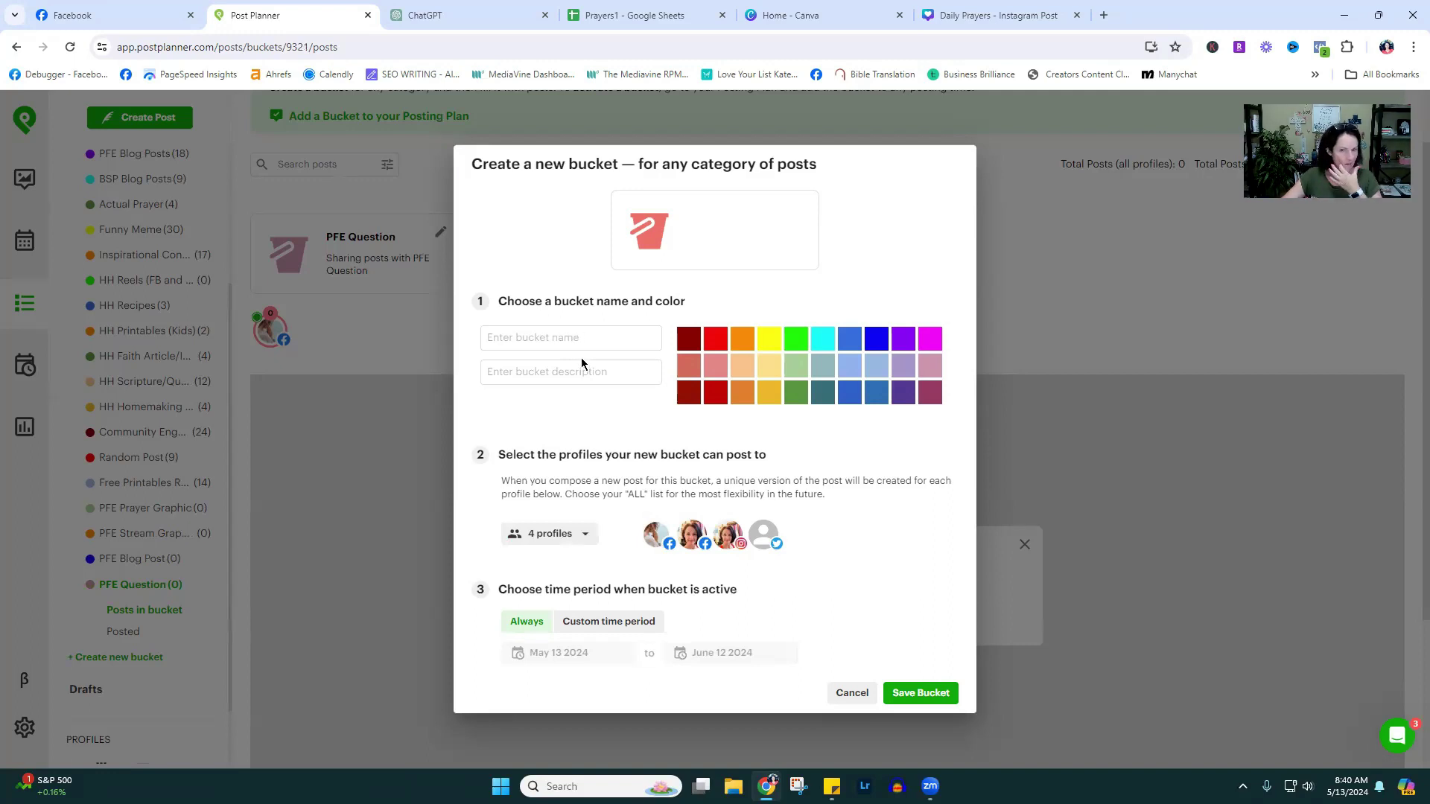
left_click(582, 344)
type("P")
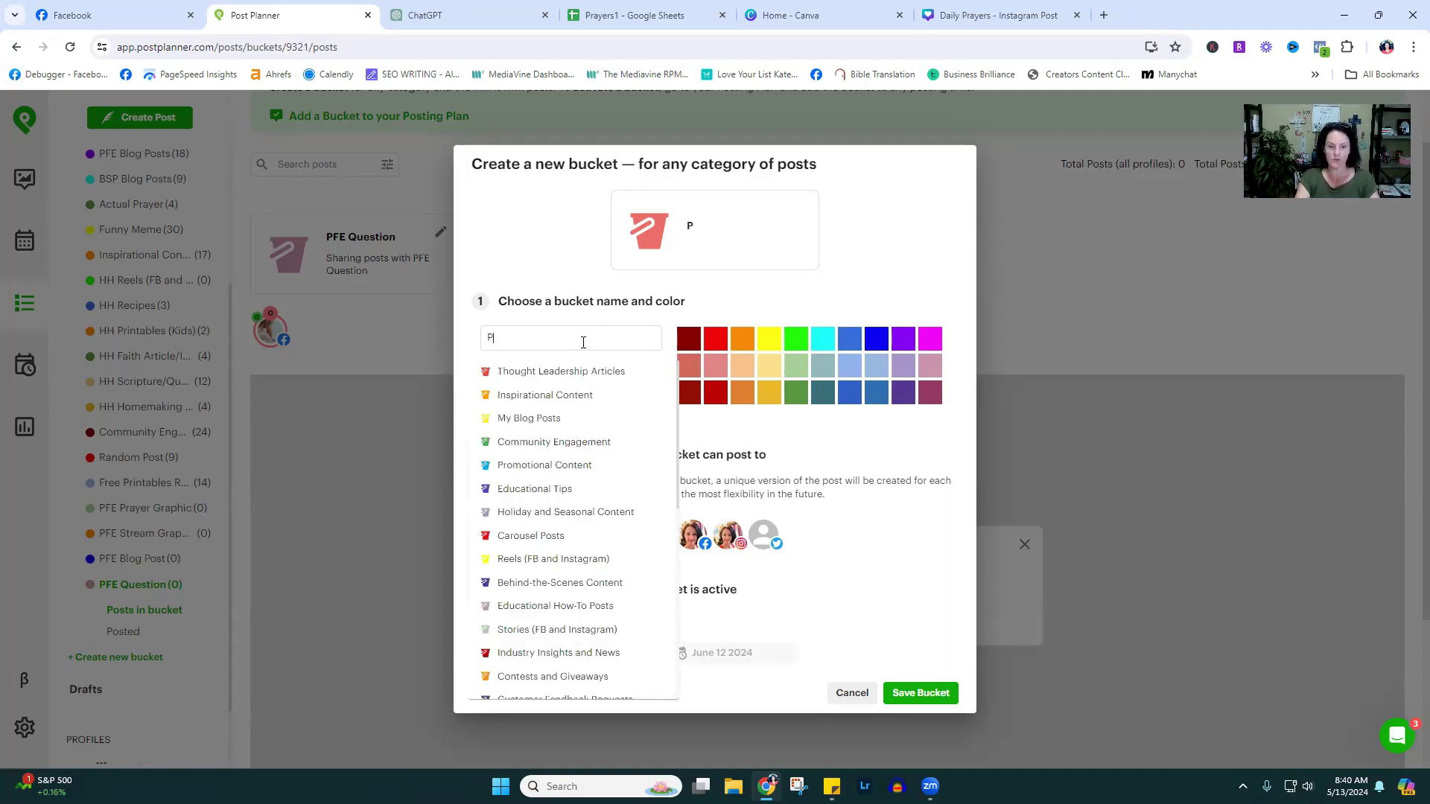
type("FE Recuc")
type("cle")
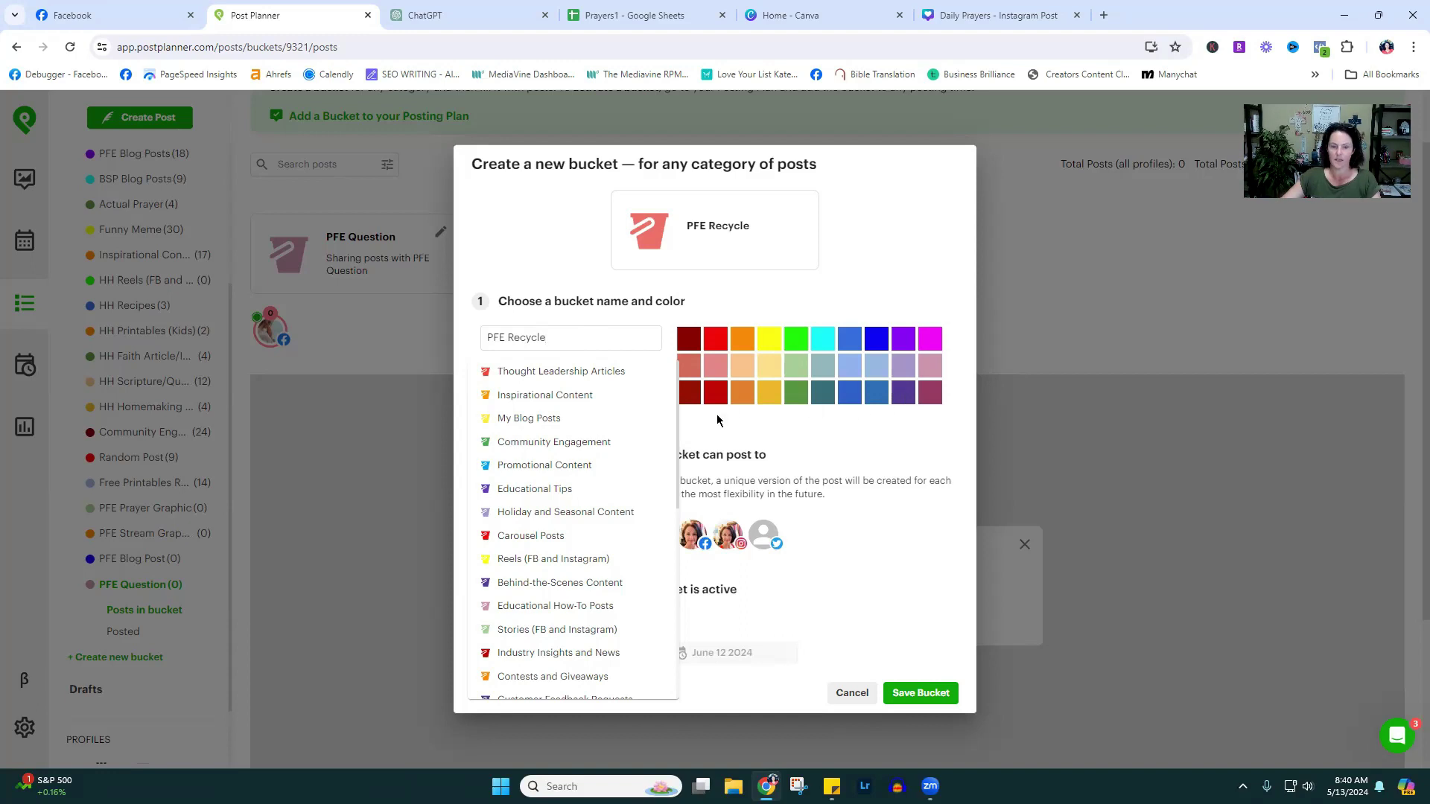
- Color the PFE Recycle bucket dark red, assign it to the PFE Page list and save it
left_click(716, 392)
left_click(568, 534)
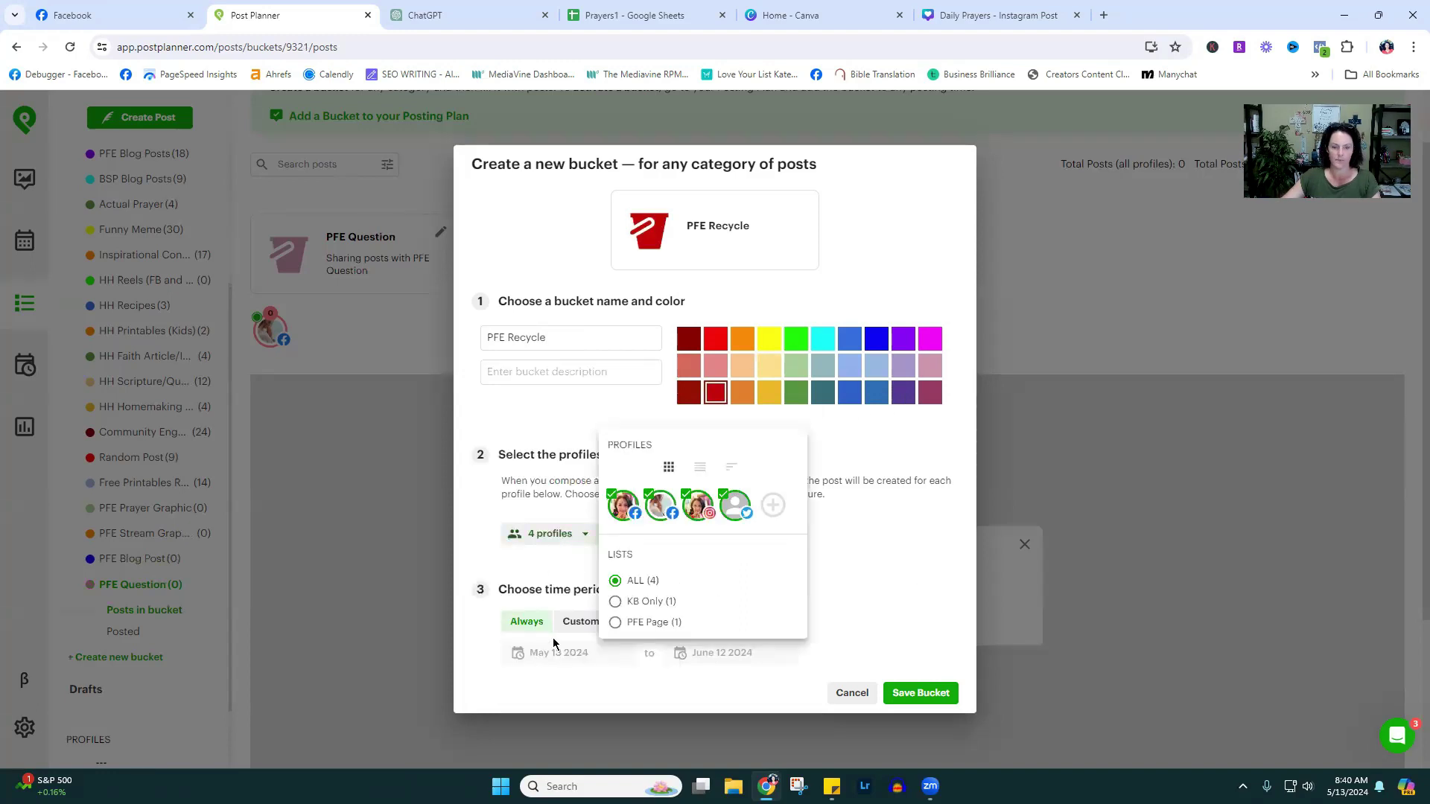
left_click(609, 622)
left_click(941, 694)
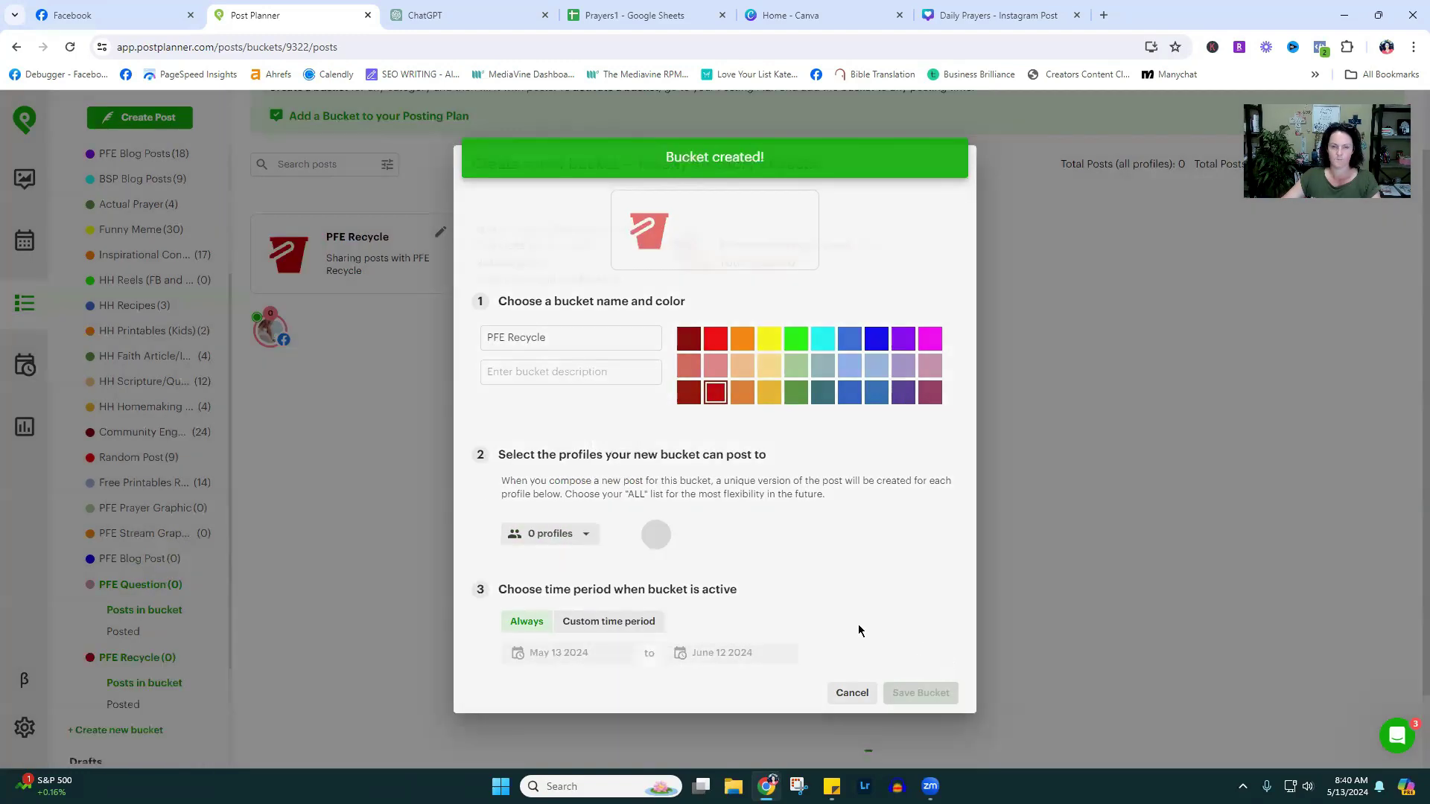
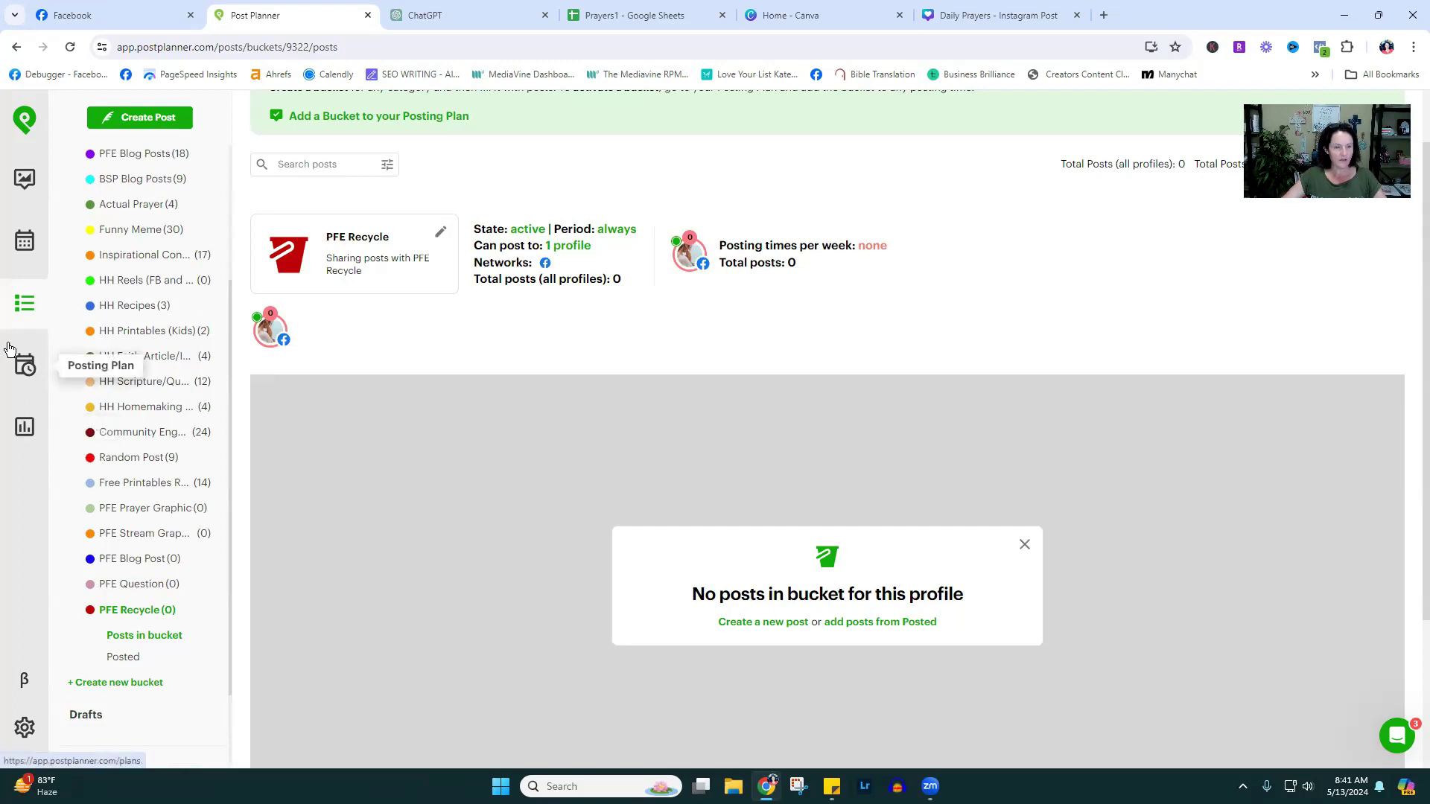
- Open the posting plans and switch to the PFE Plan for the PFE Facebook page
left_click(23, 369)
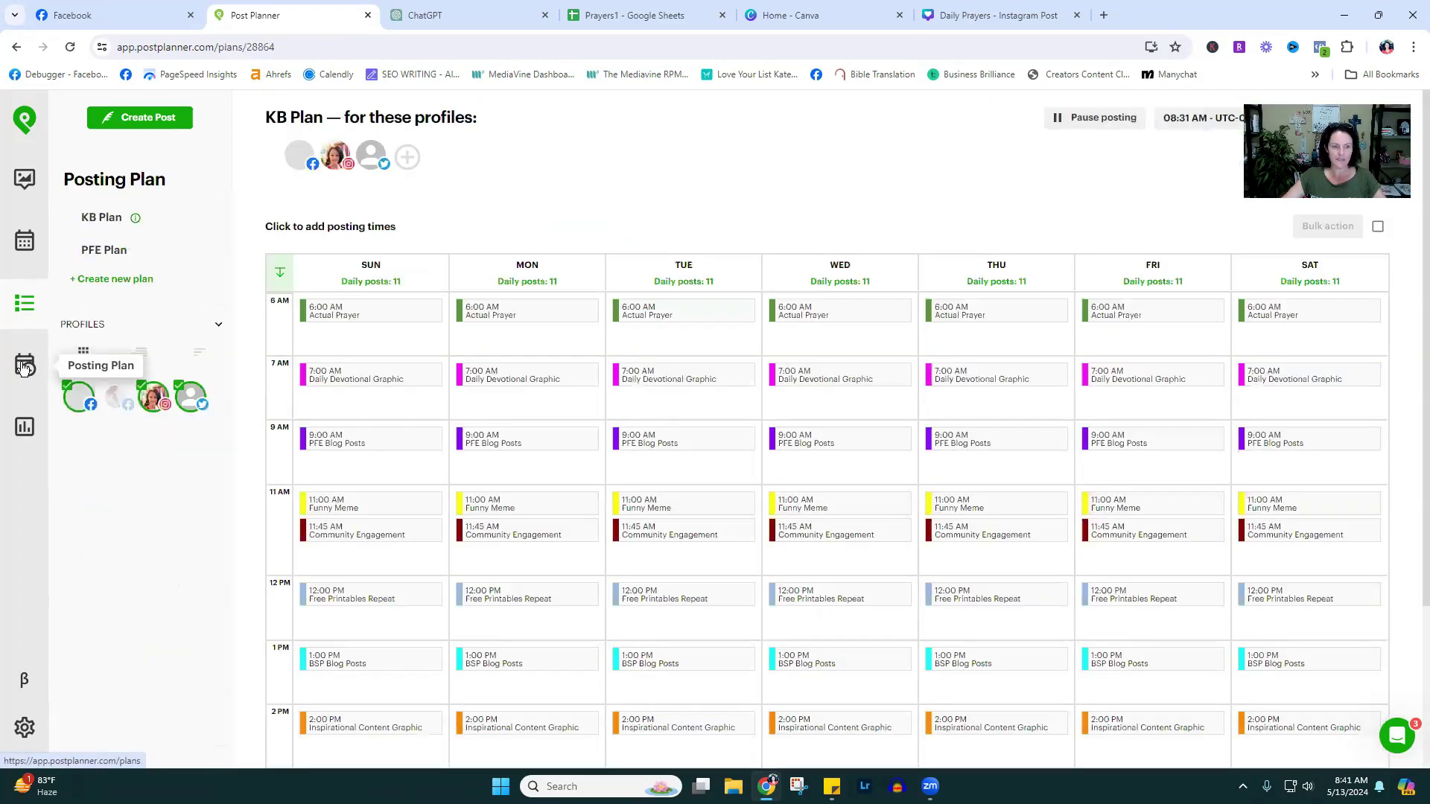
left_click(116, 396)
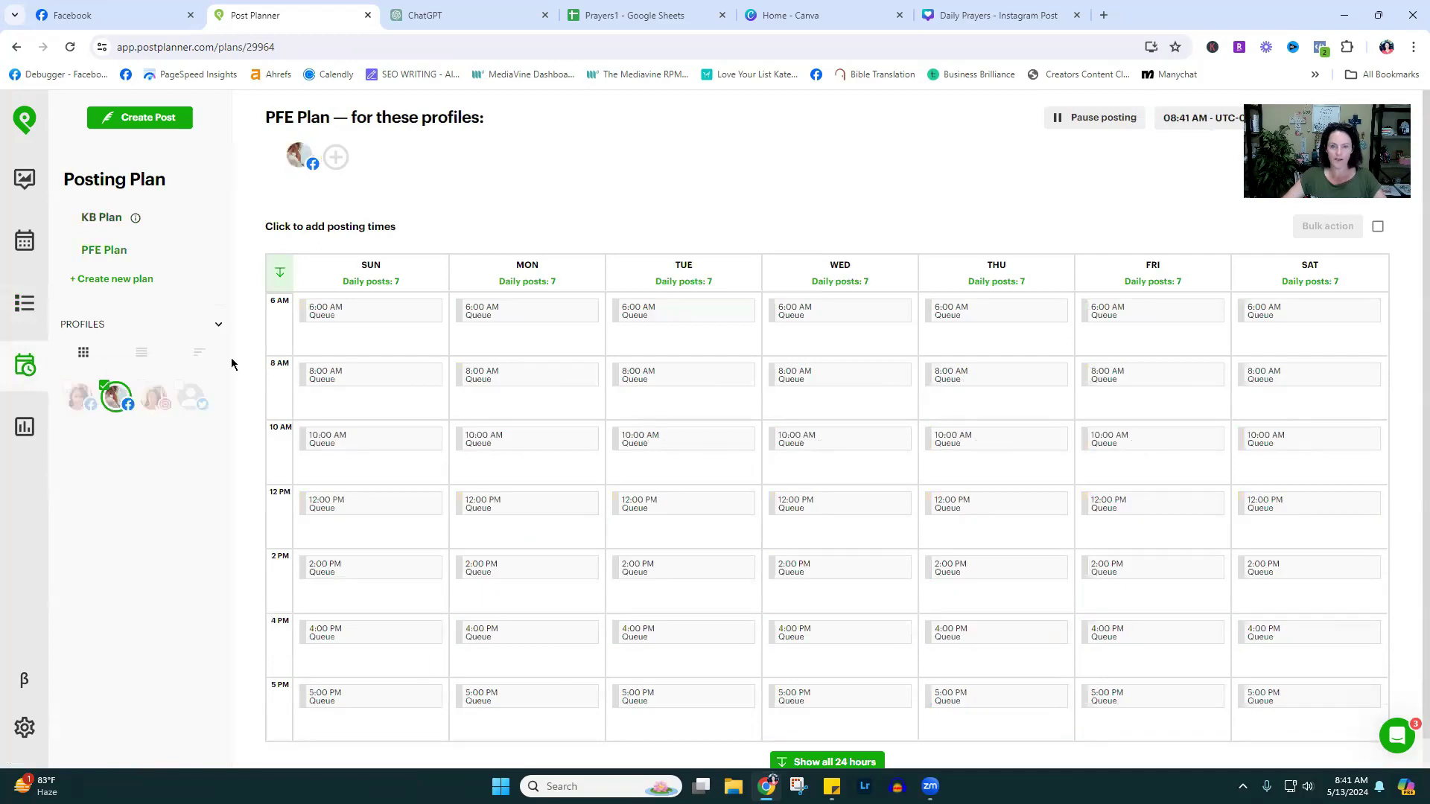
mouse_move(314, 336)
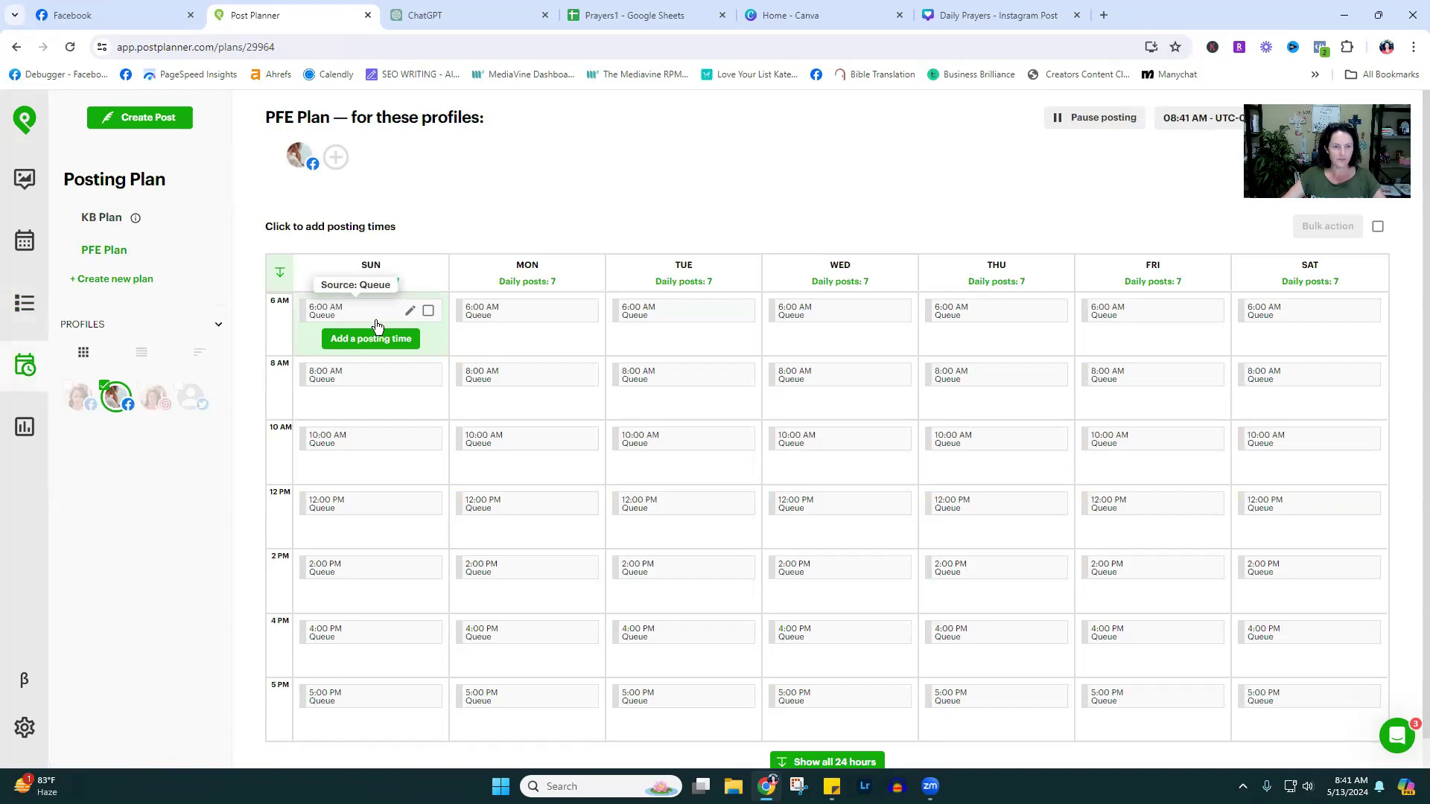
- Select all posting times in the PFE Plan and try to delete them in bulk
left_click(1378, 226)
left_click(1337, 227)
left_click(1334, 279)
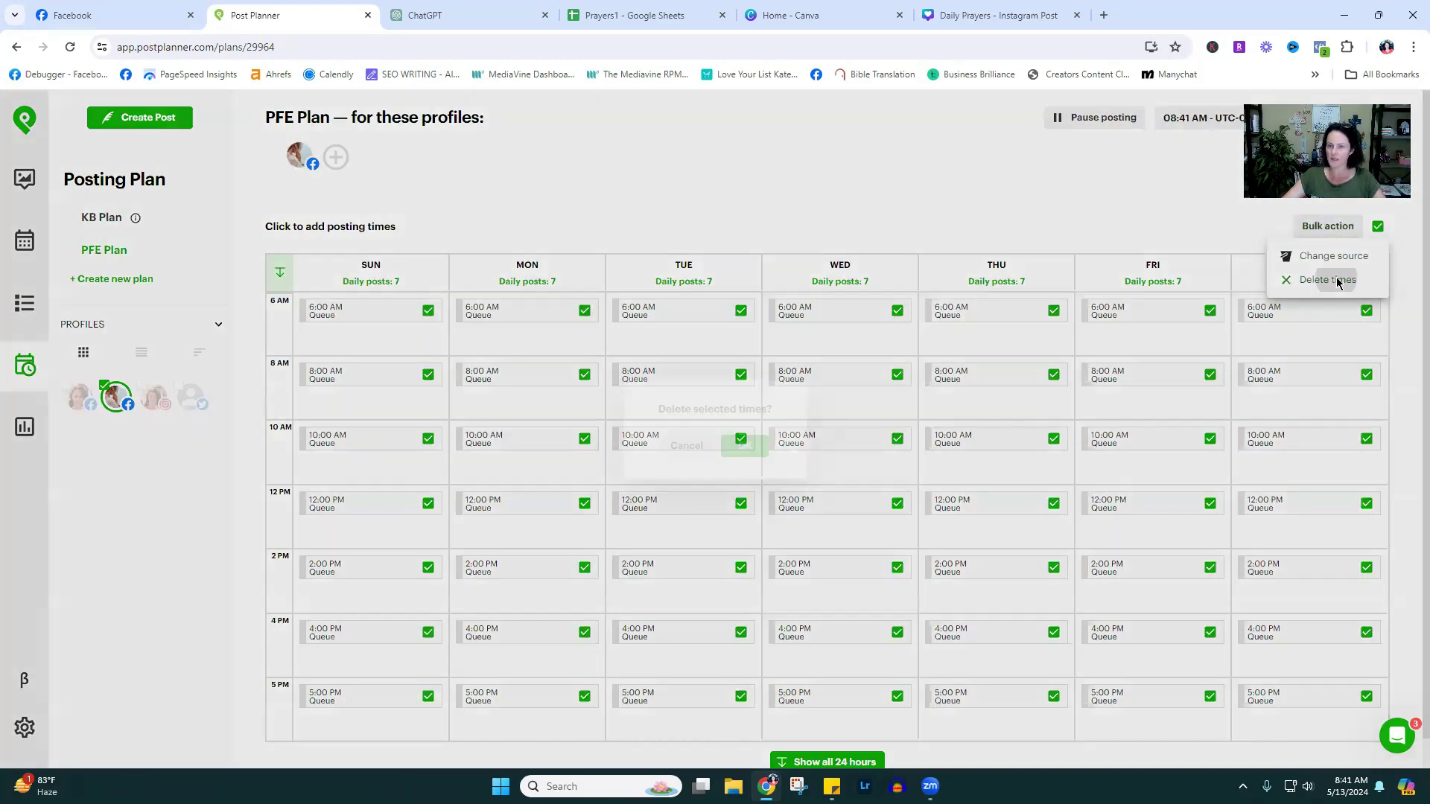
left_click(749, 449)
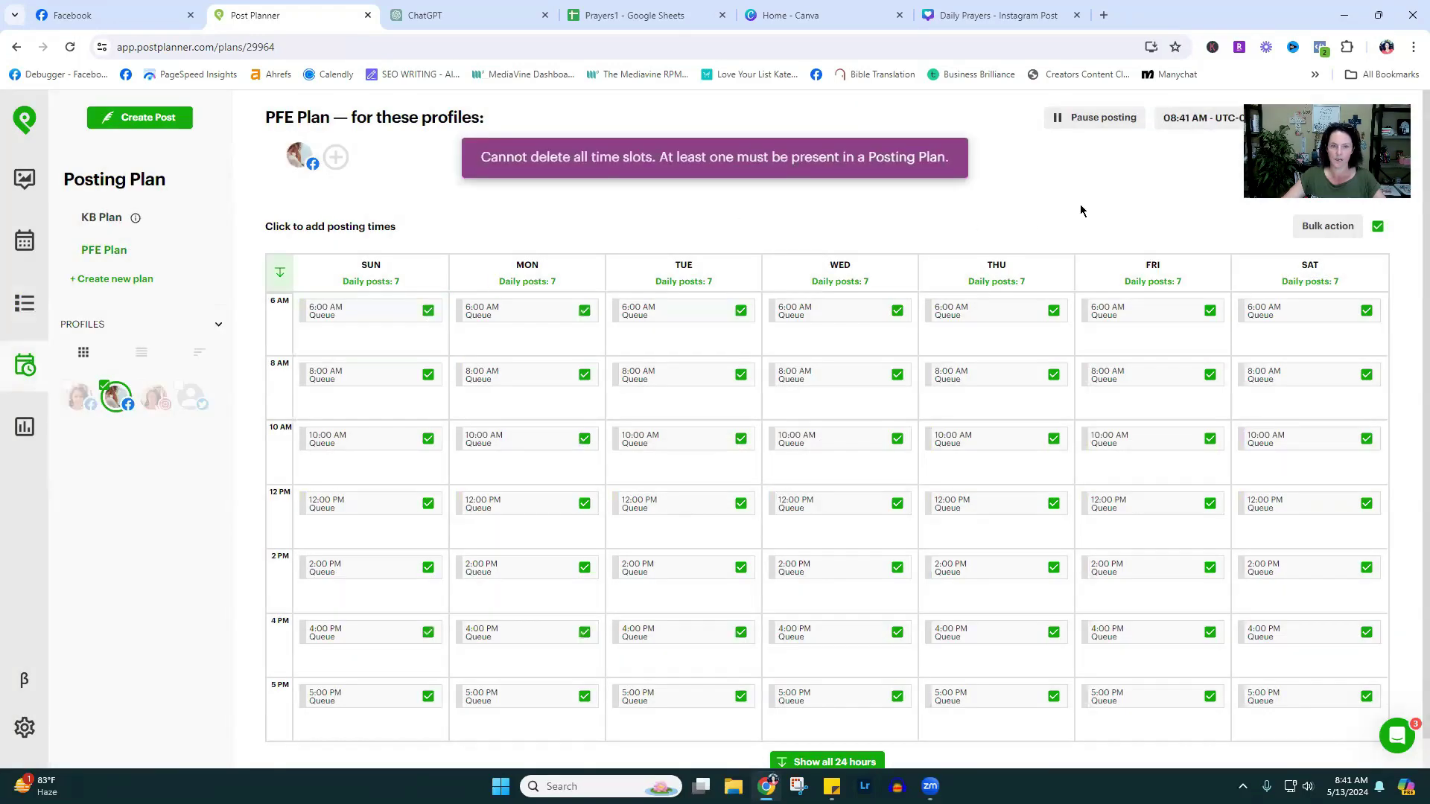
- Exclude the Sunday 6:00 AM slot from the selection and delete all the other posting times
left_click(429, 313)
left_click(1341, 230)
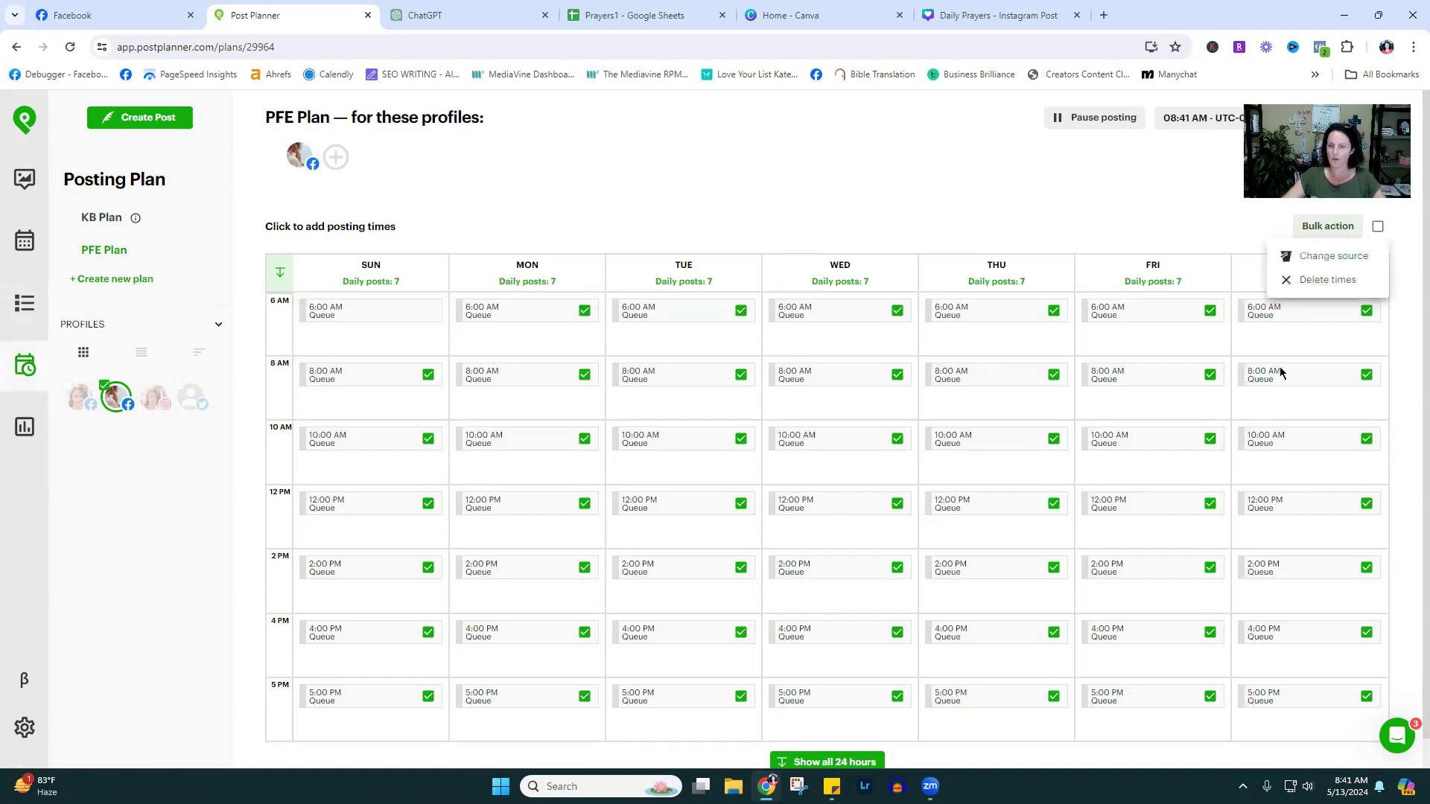
left_click(1300, 281)
left_click(755, 444)
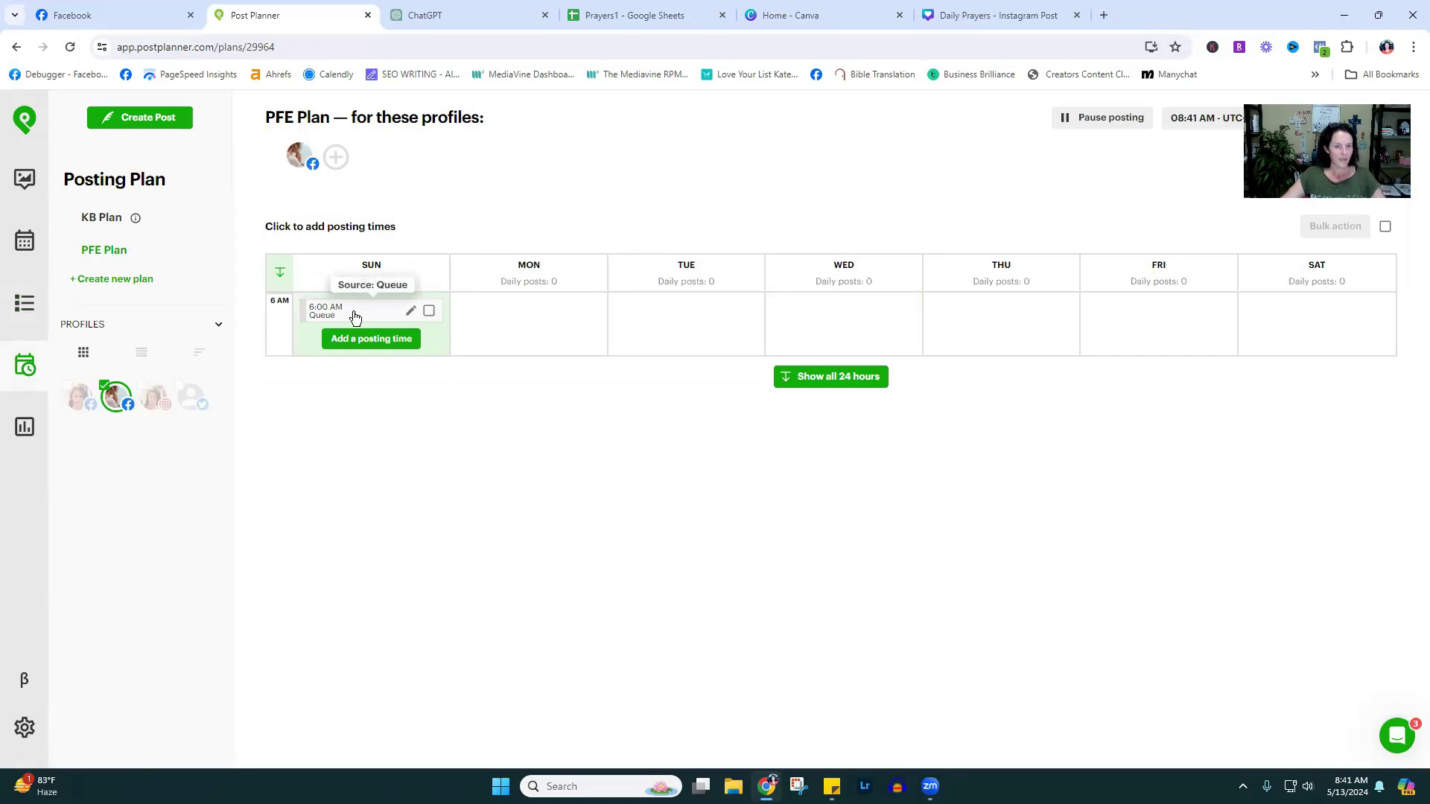
- Change the Sunday 6:00 AM slot to post from PFE Prayer Graphic on all days and save it
left_click(411, 311)
left_click(609, 374)
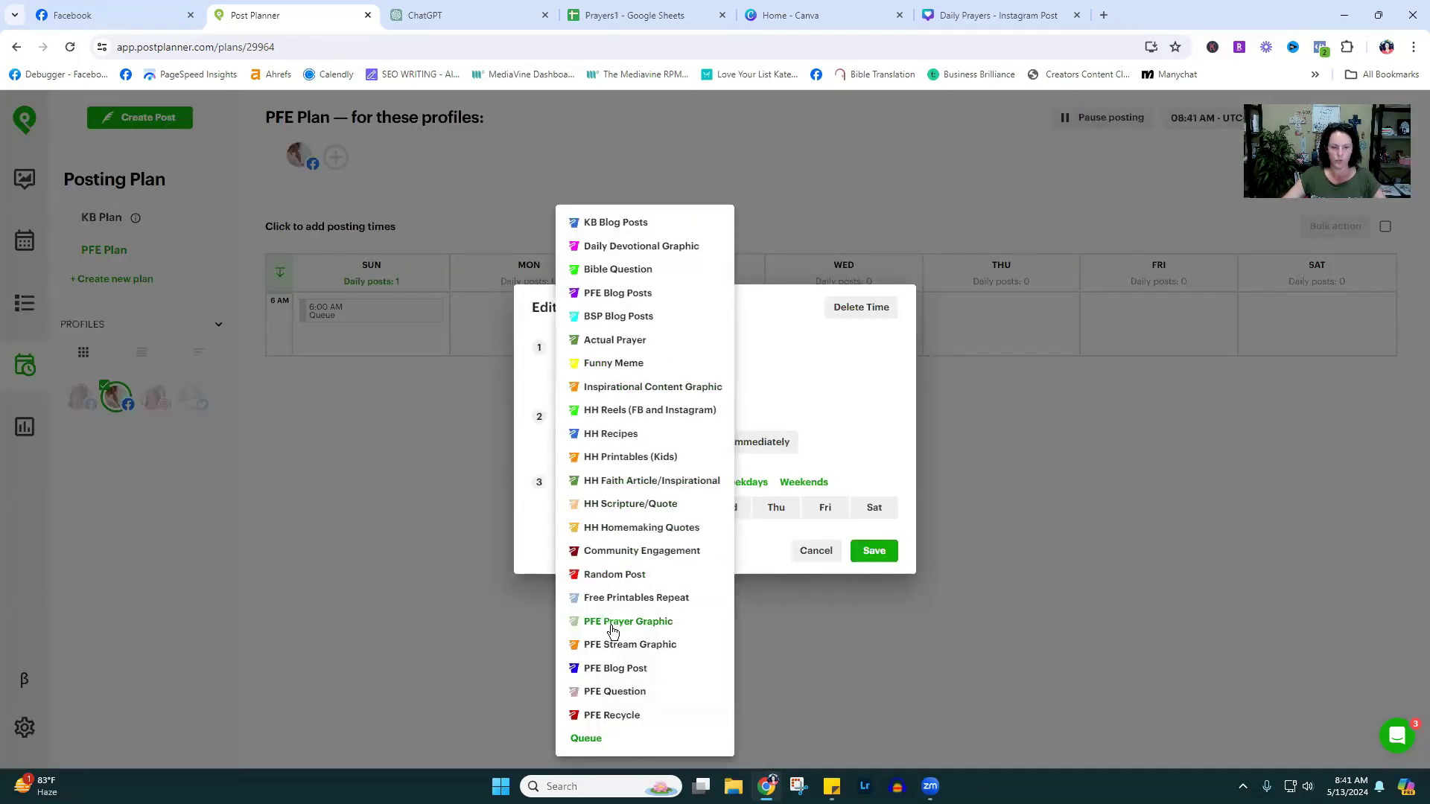
left_click(583, 623)
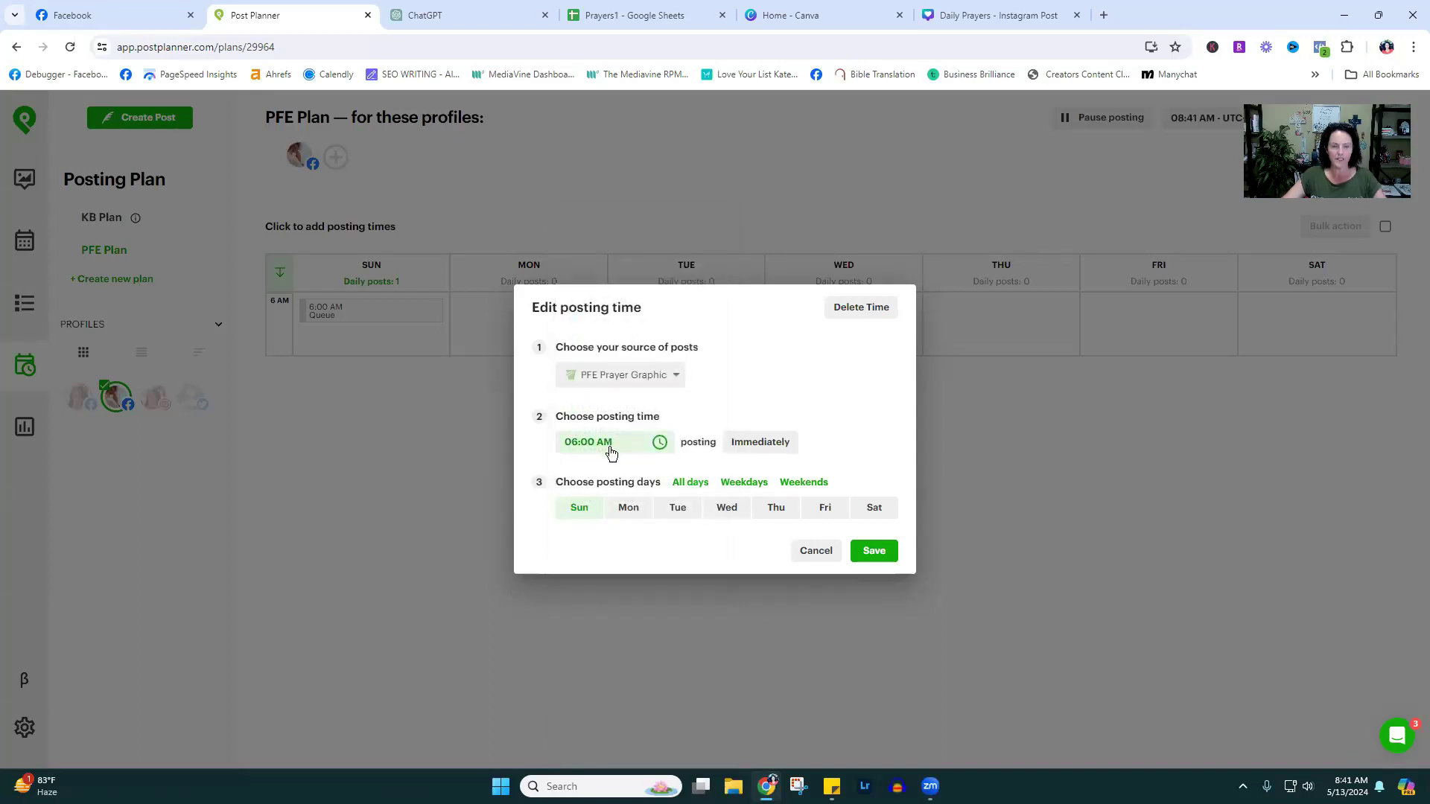
left_click(697, 482)
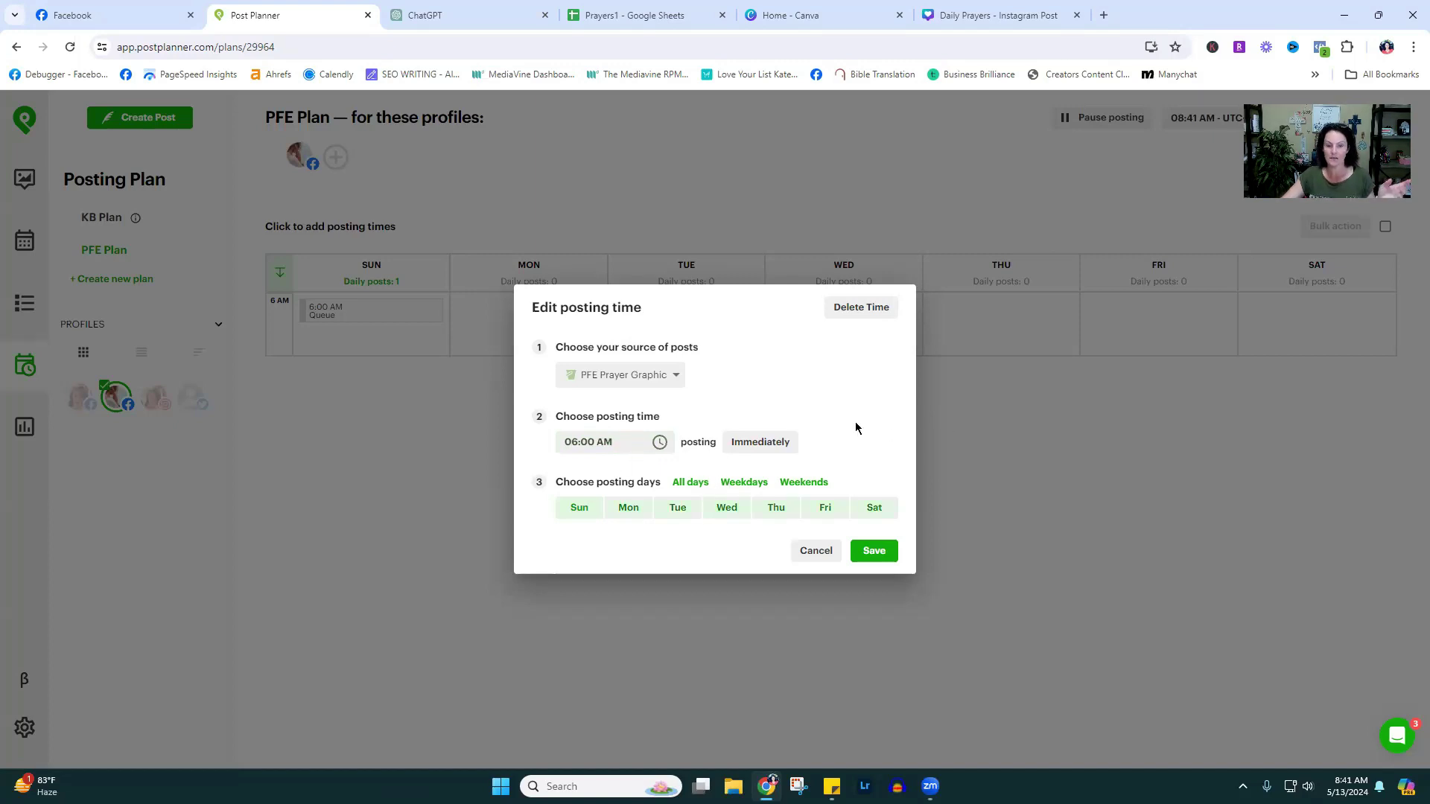
left_click(886, 552)
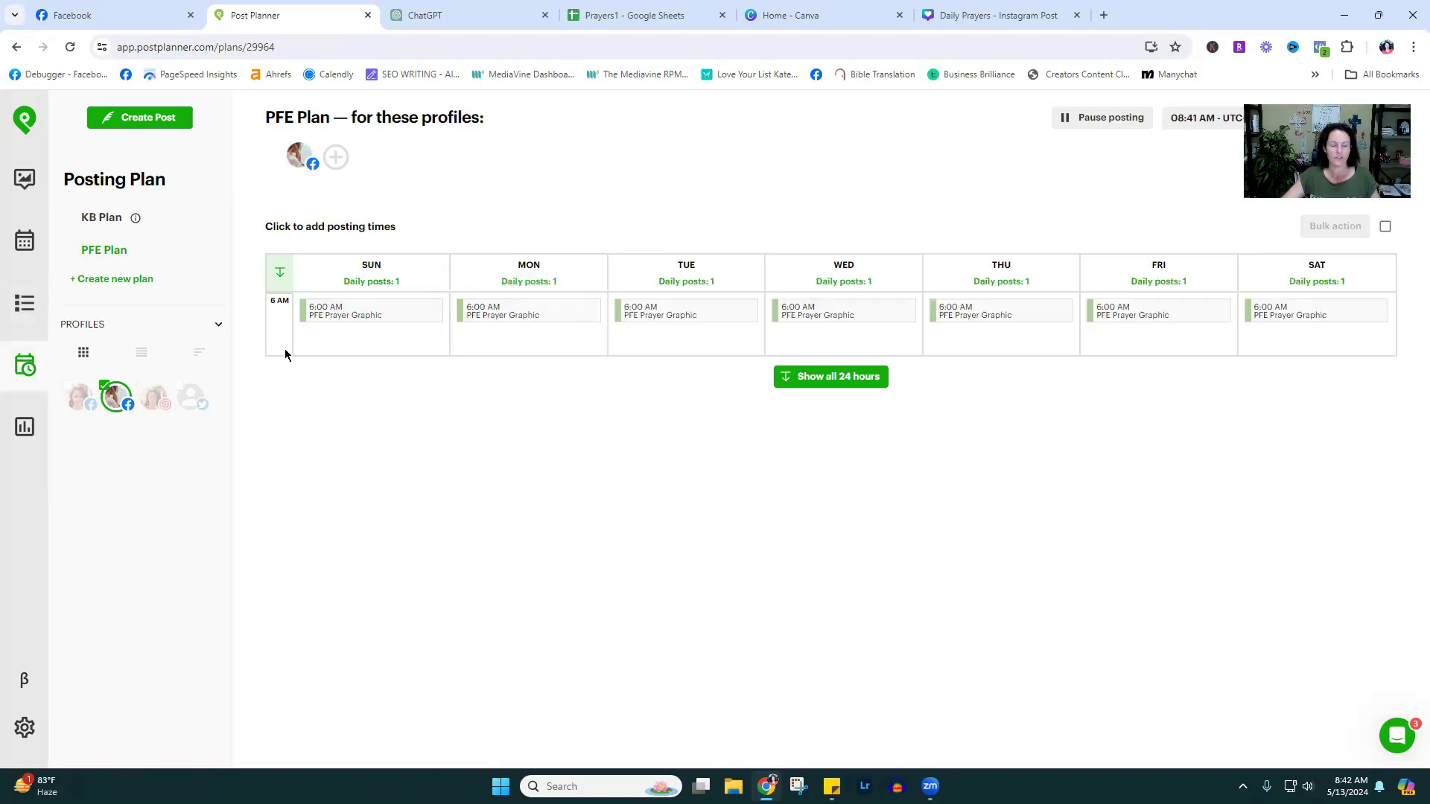
- Add a posting time for PFE Stream Graphic at 08:00 AM on all days and save it
mouse_move(351, 353)
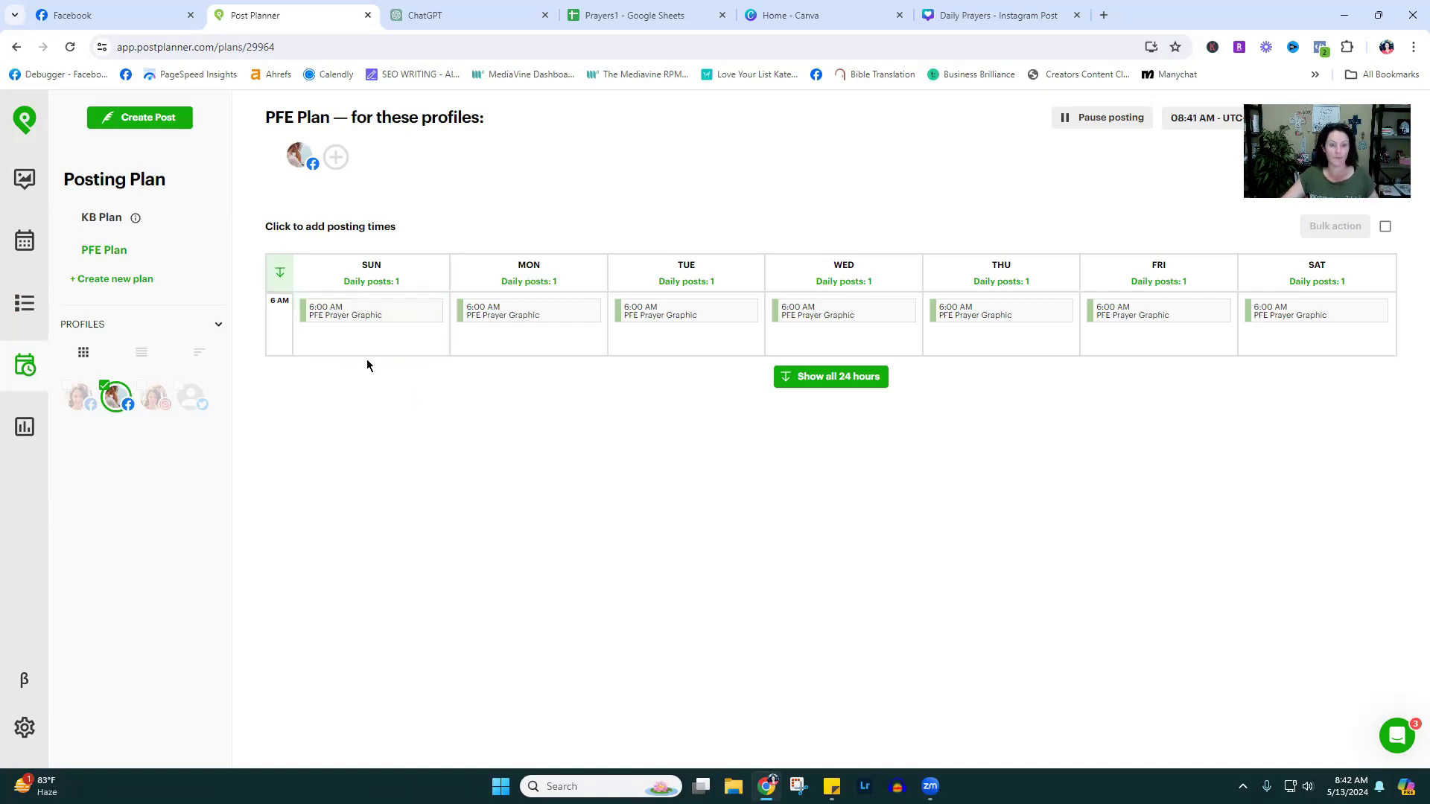
left_click(369, 340)
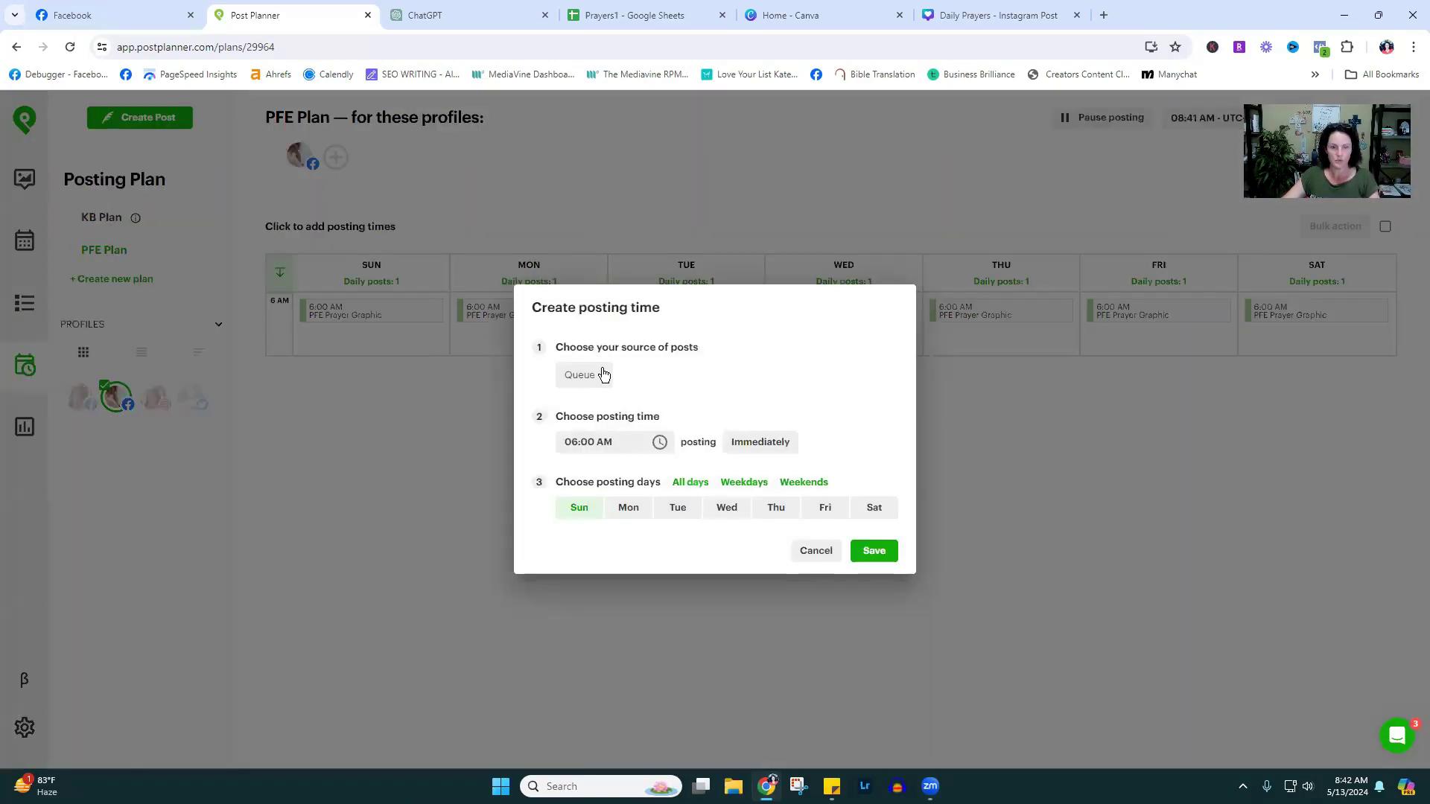
left_click(598, 375)
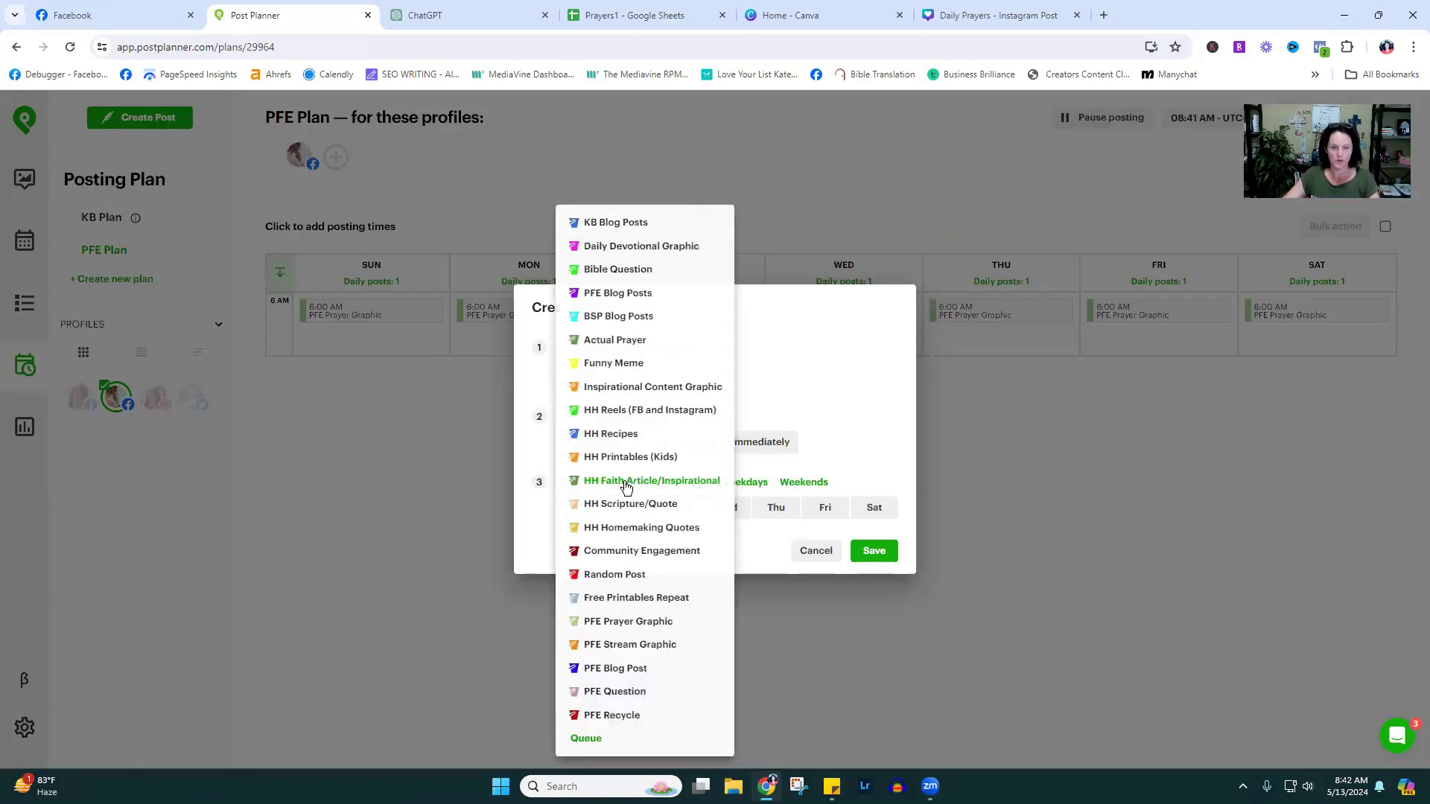
left_click(630, 645)
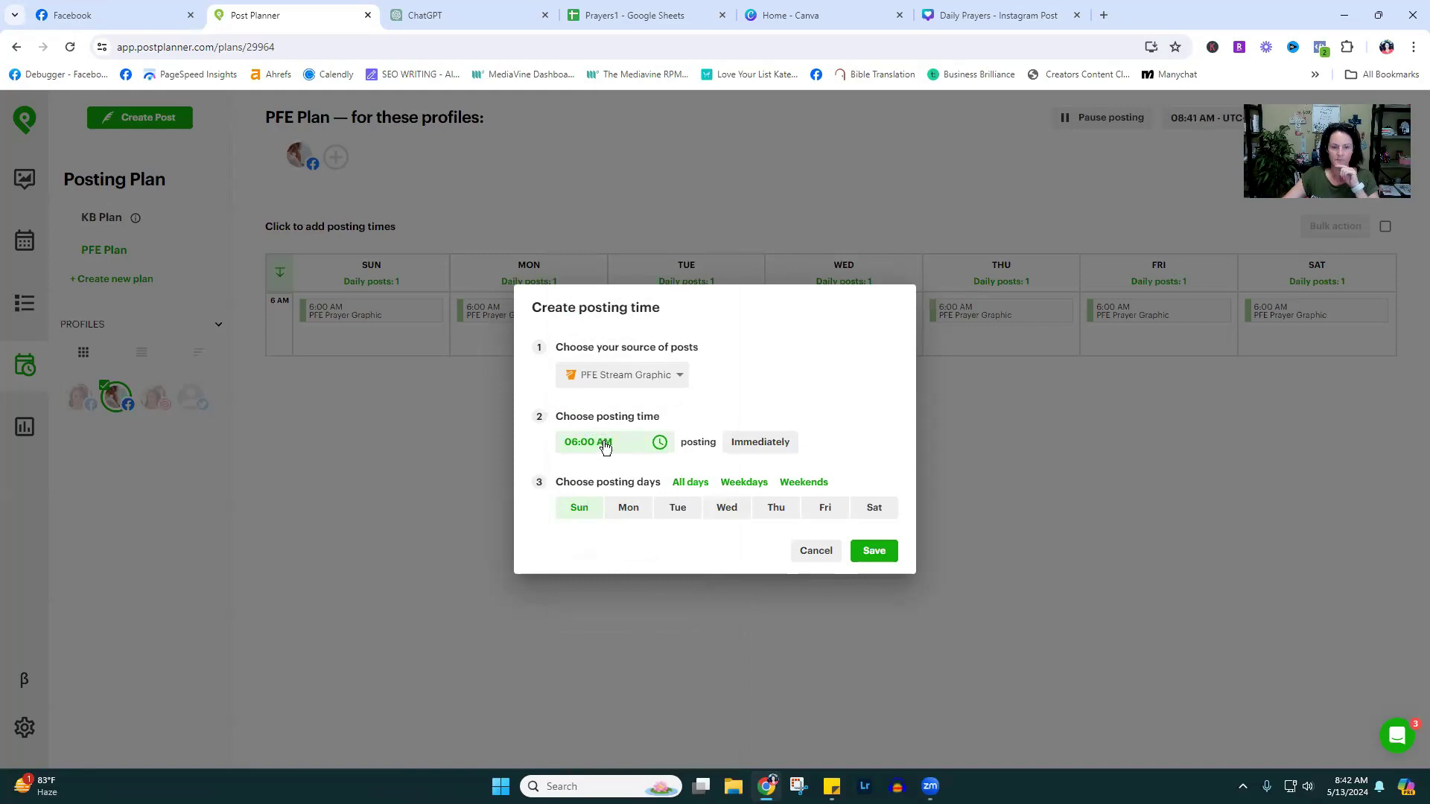
left_click(574, 446)
type("8")
left_click(777, 474)
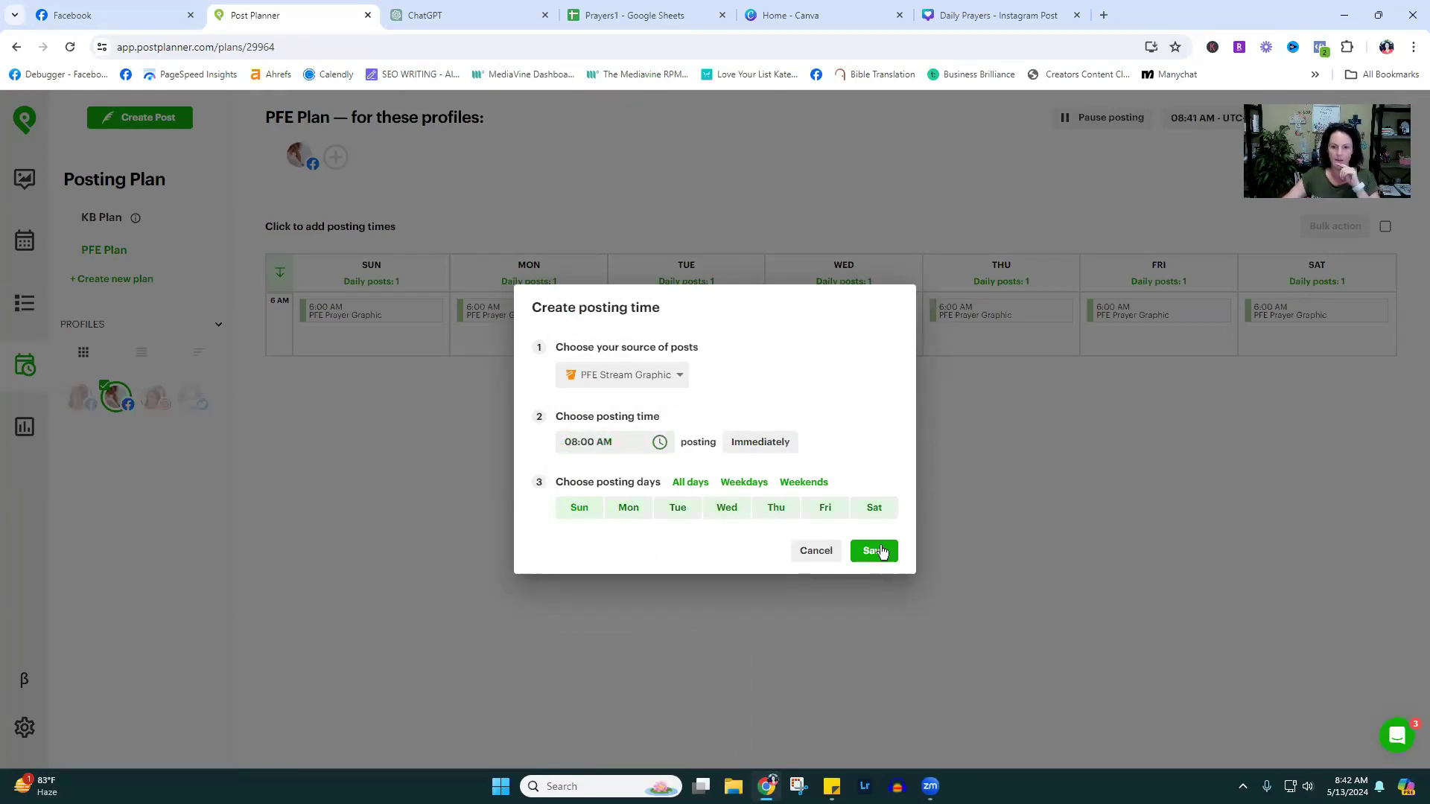
left_click(881, 552)
- Add a posting time for PFE Blog Post at 10:00 AM on all days and save it
left_click(362, 402)
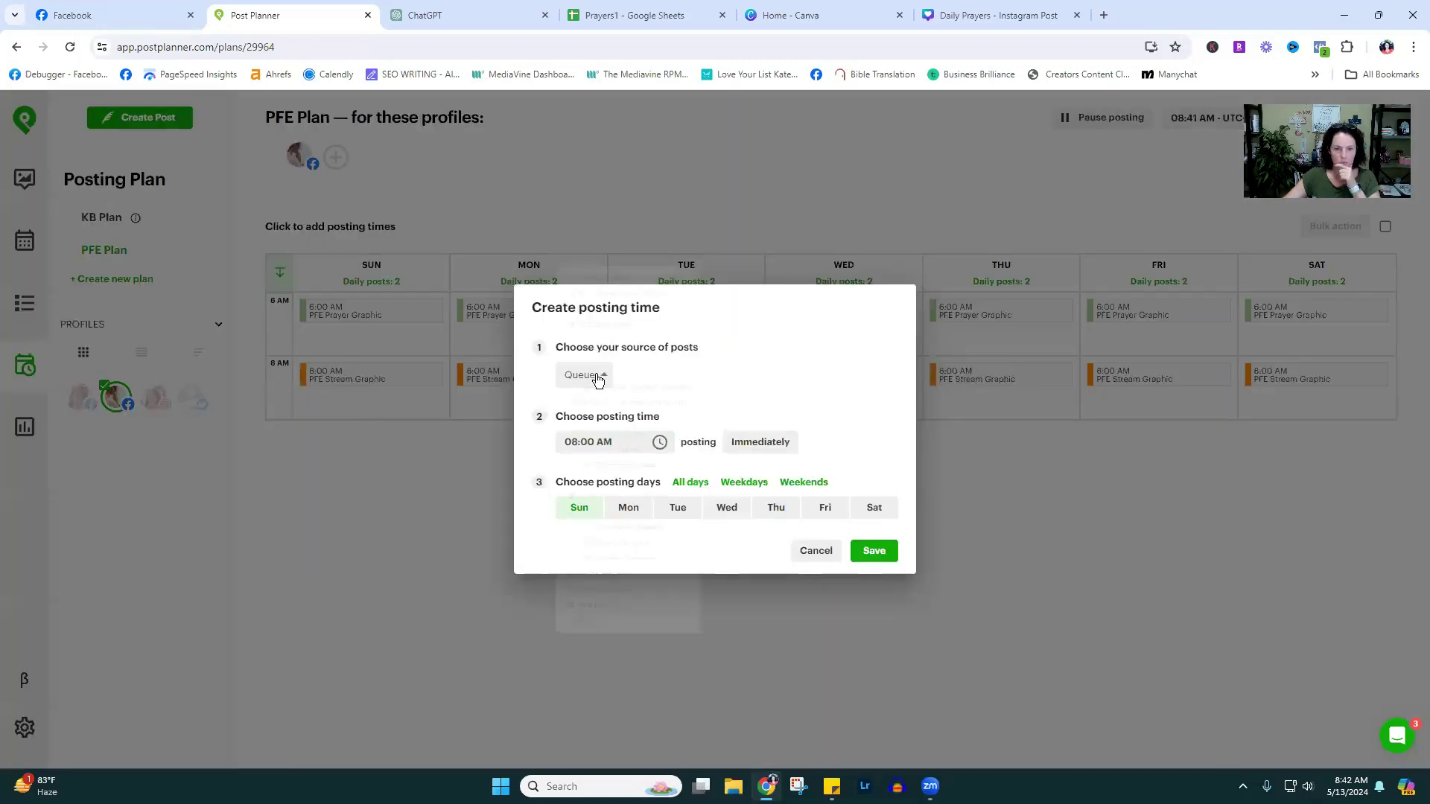
left_click(594, 375)
left_click(623, 666)
left_click(579, 442)
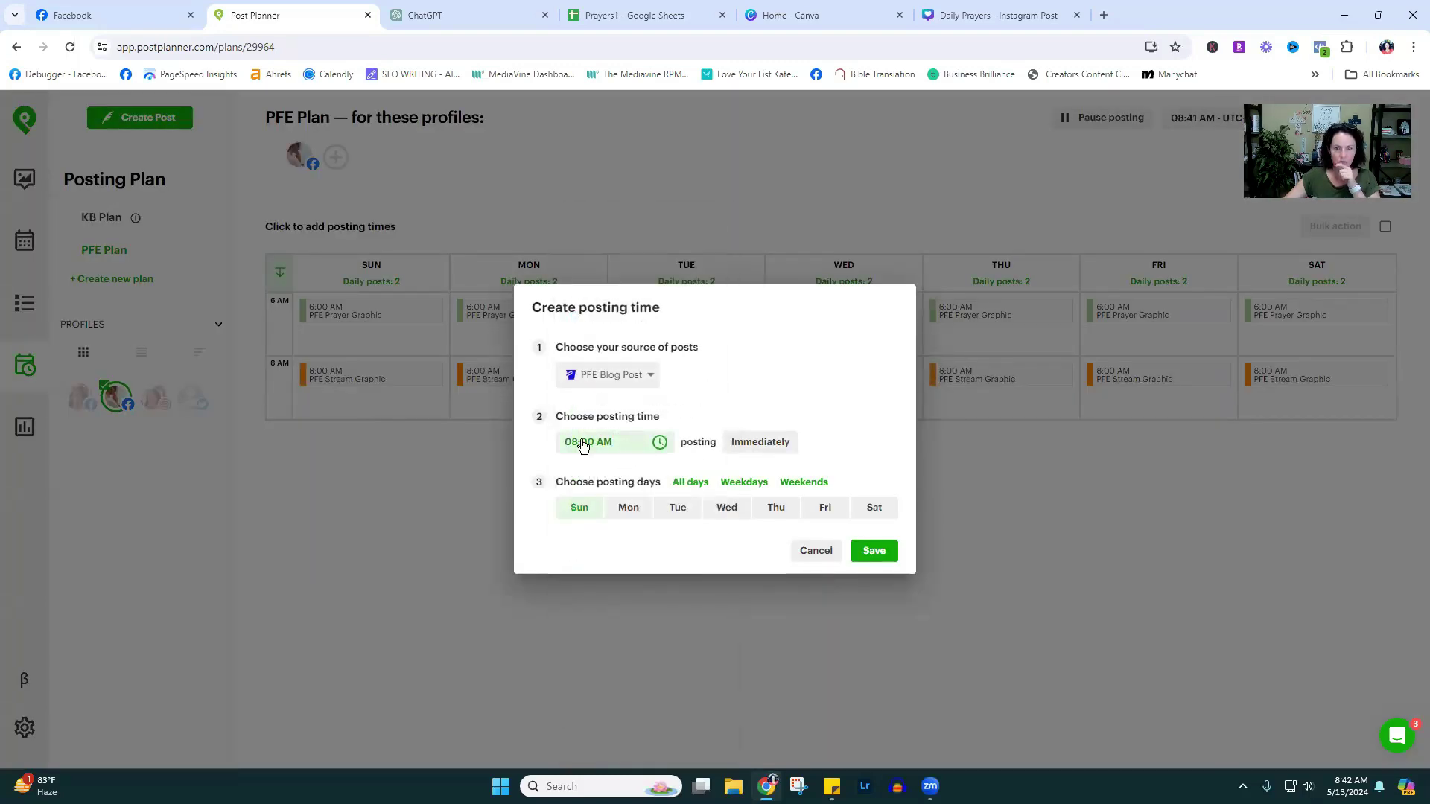
type("10")
left_click(875, 440)
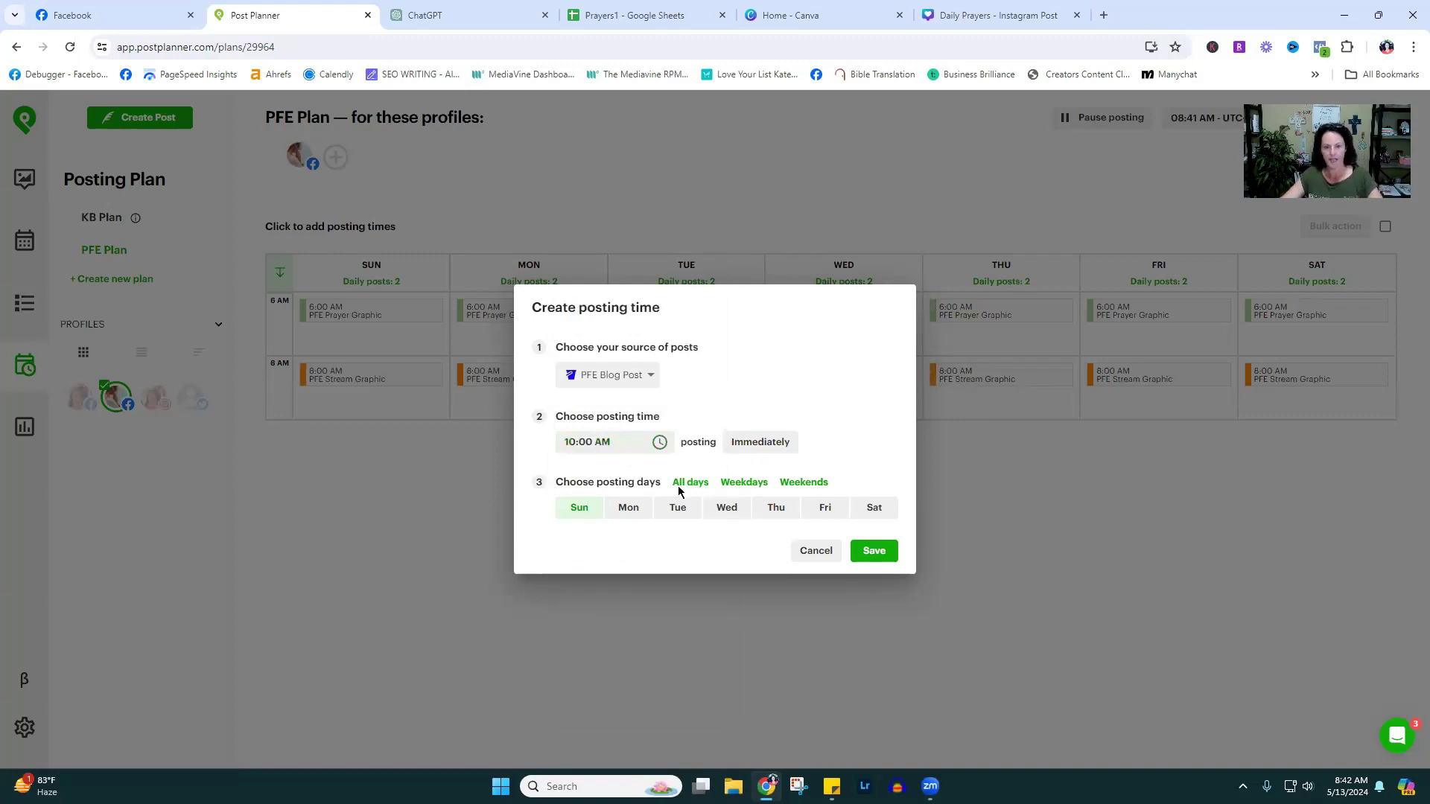
left_click(698, 489)
left_click(874, 551)
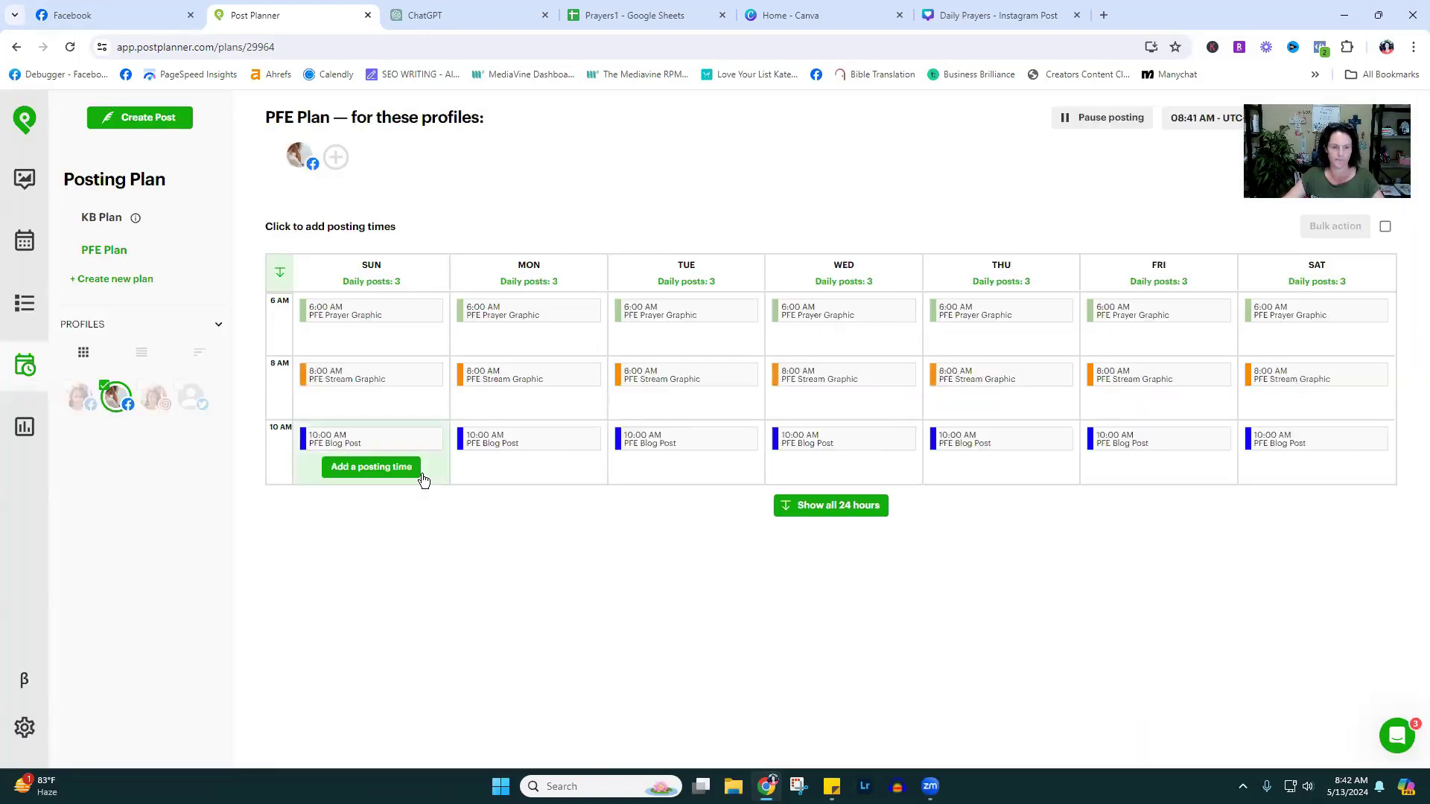
- Add a posting time for PFE Question at 12:00 PM on all days and save it
left_click(372, 467)
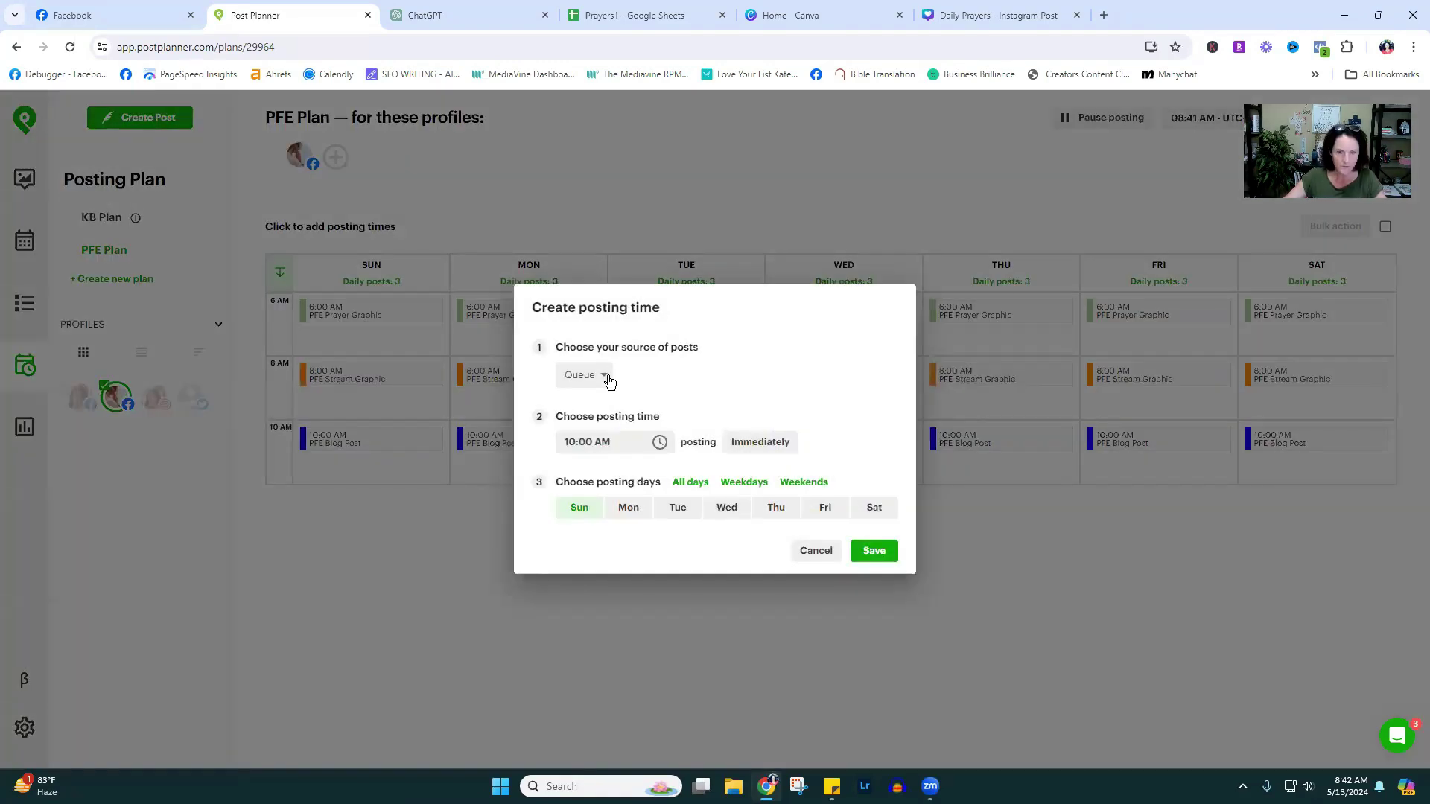
left_click(605, 375)
left_click(635, 692)
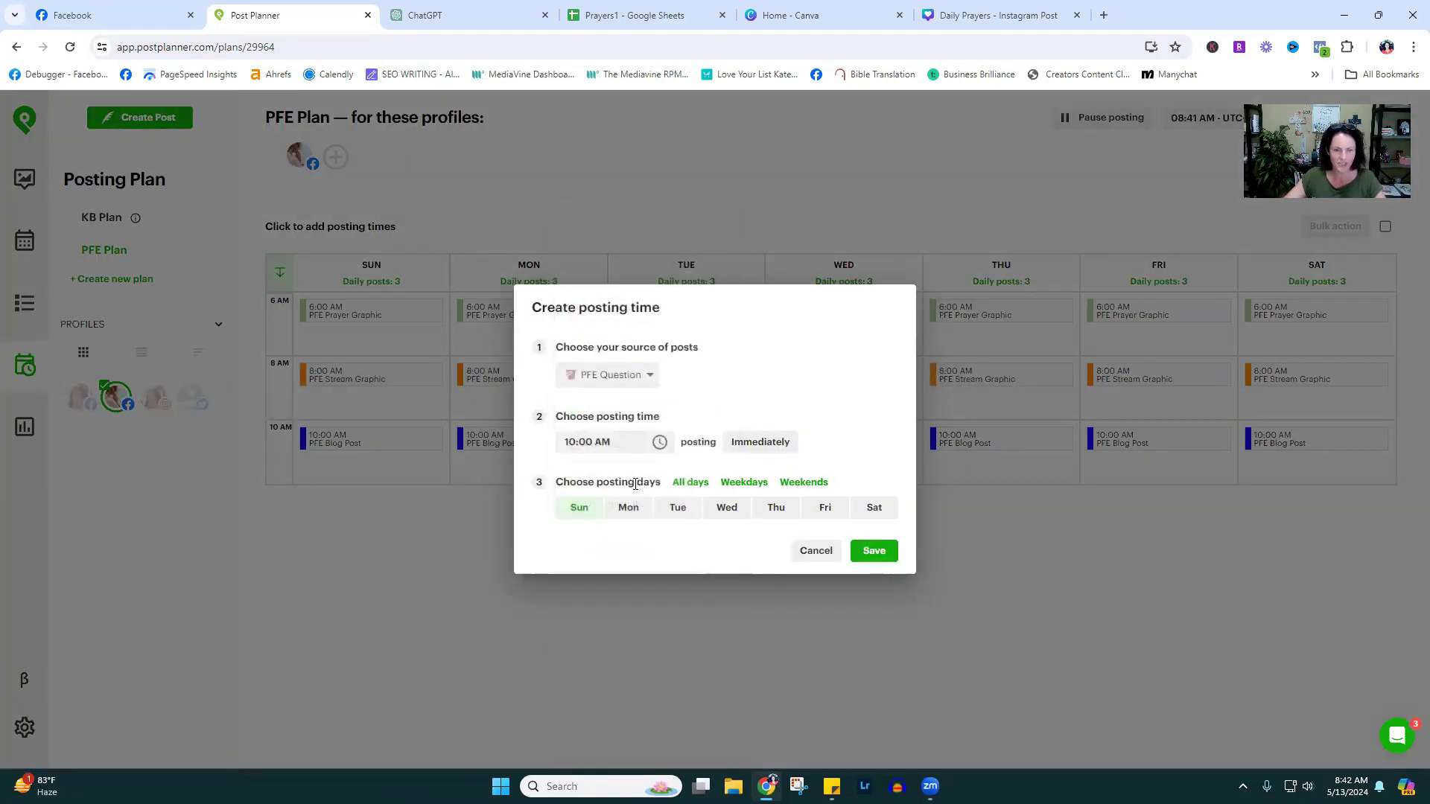
left_click(693, 484)
left_click(569, 444)
type("12")
left_click(606, 443)
left_click(861, 410)
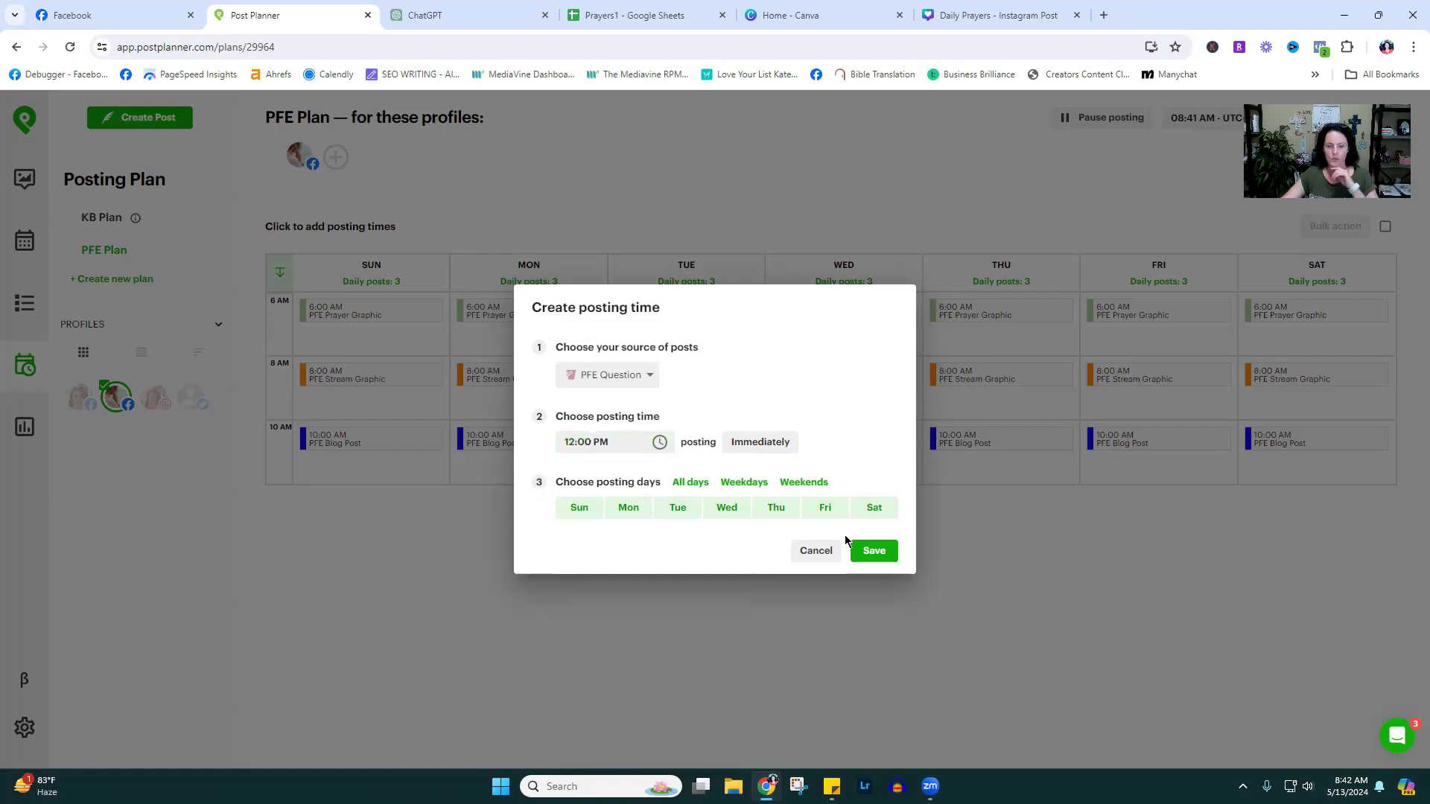
left_click(873, 550)
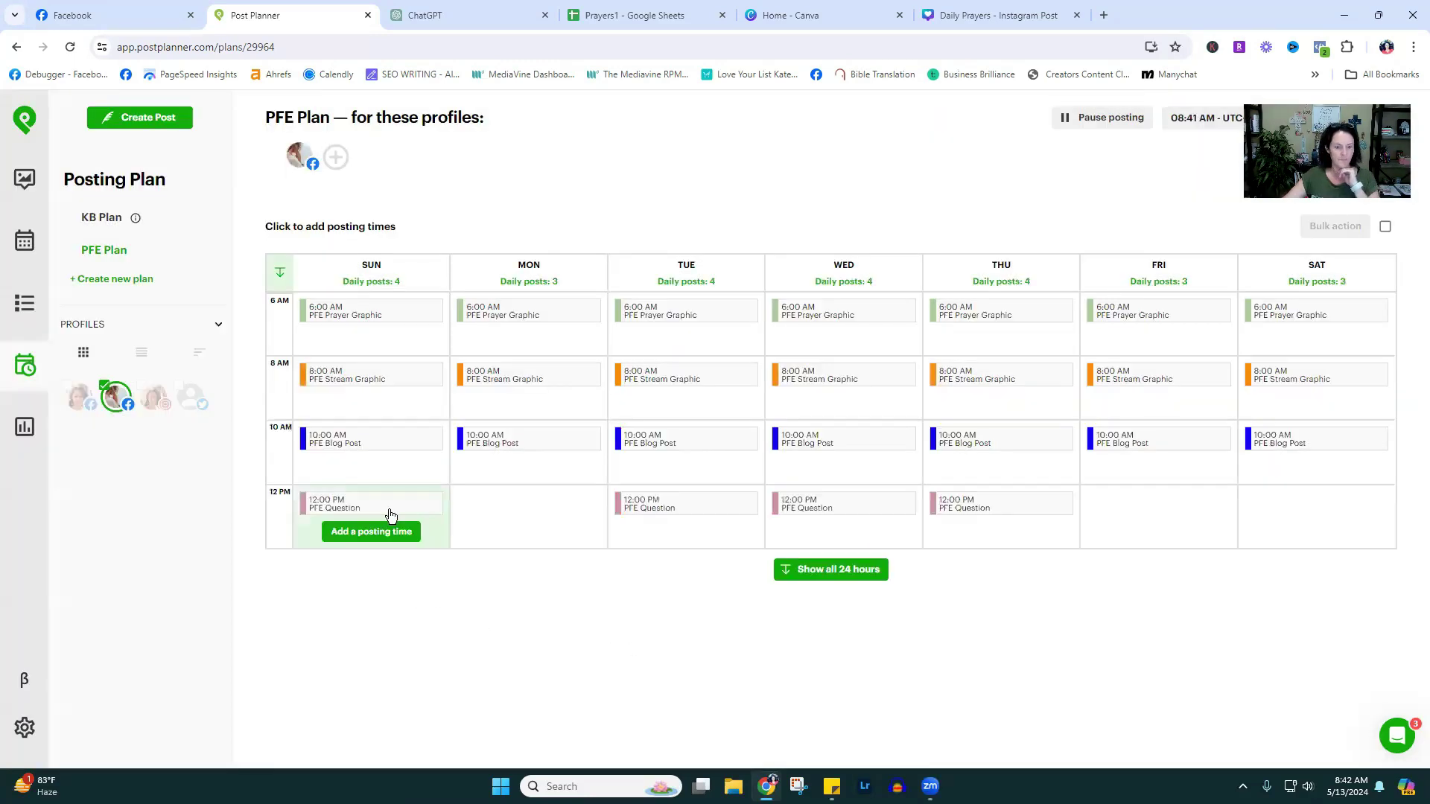
- Add a posting time for PFE Recycle at 02:00 PM on all days and save it
left_click(359, 532)
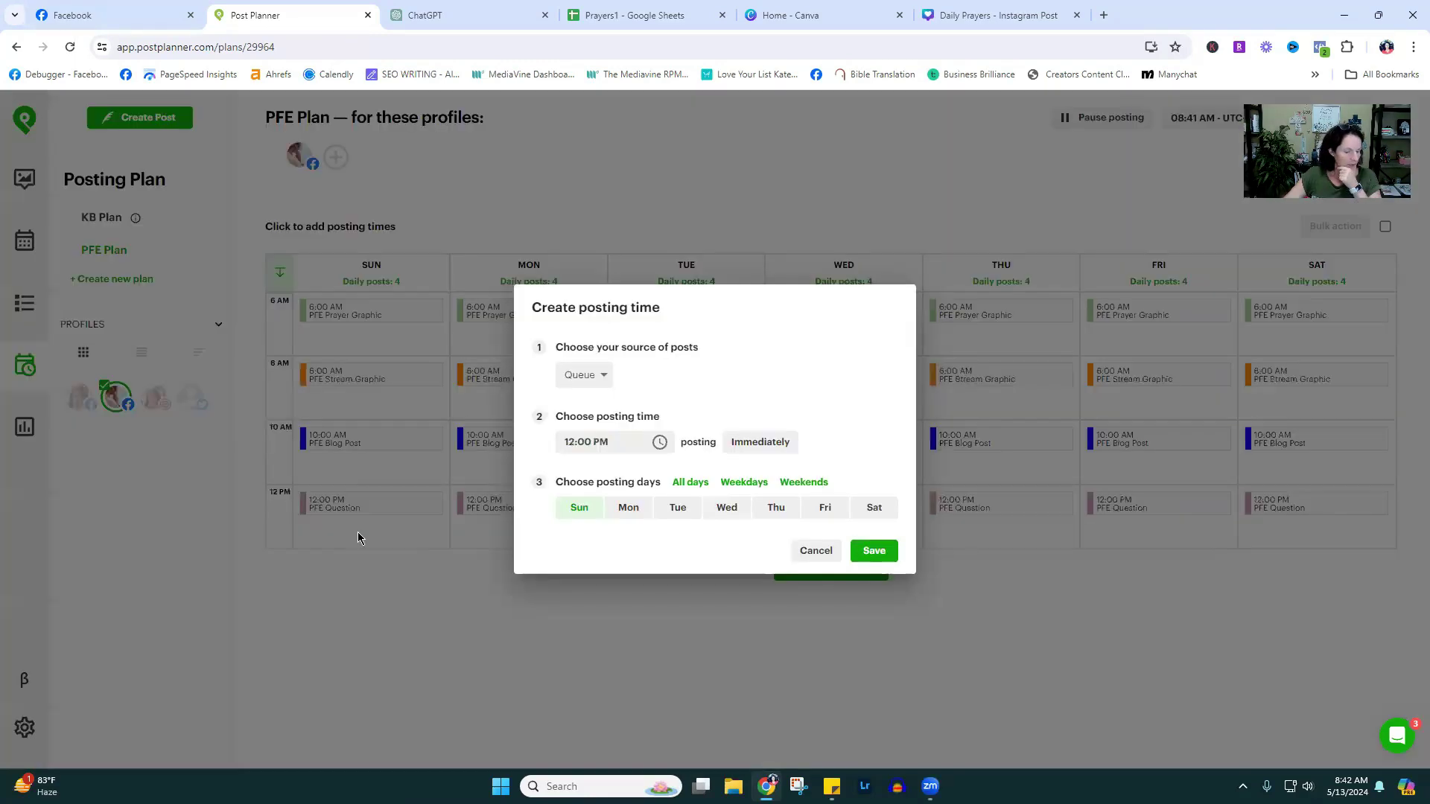
left_click(584, 376)
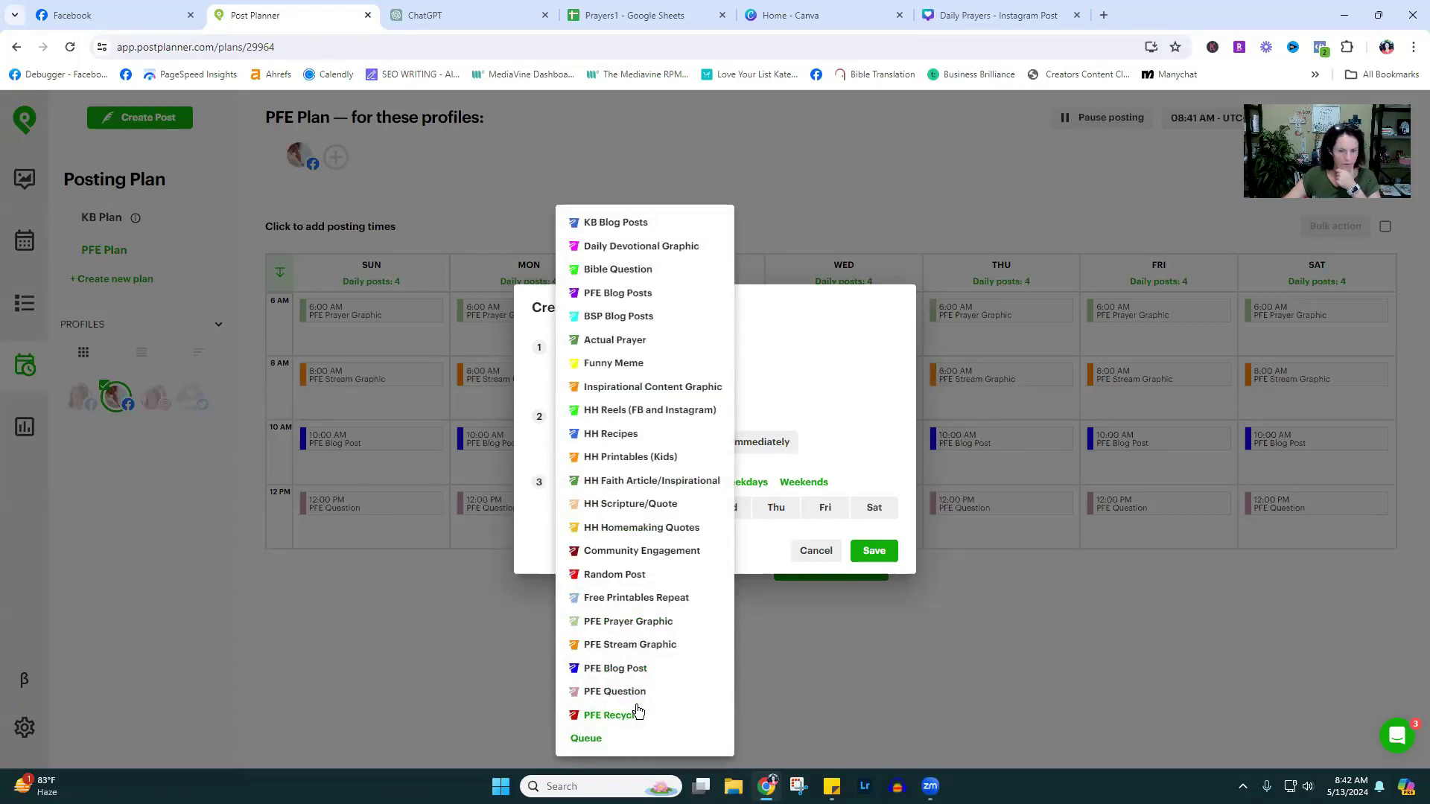
left_click(639, 713)
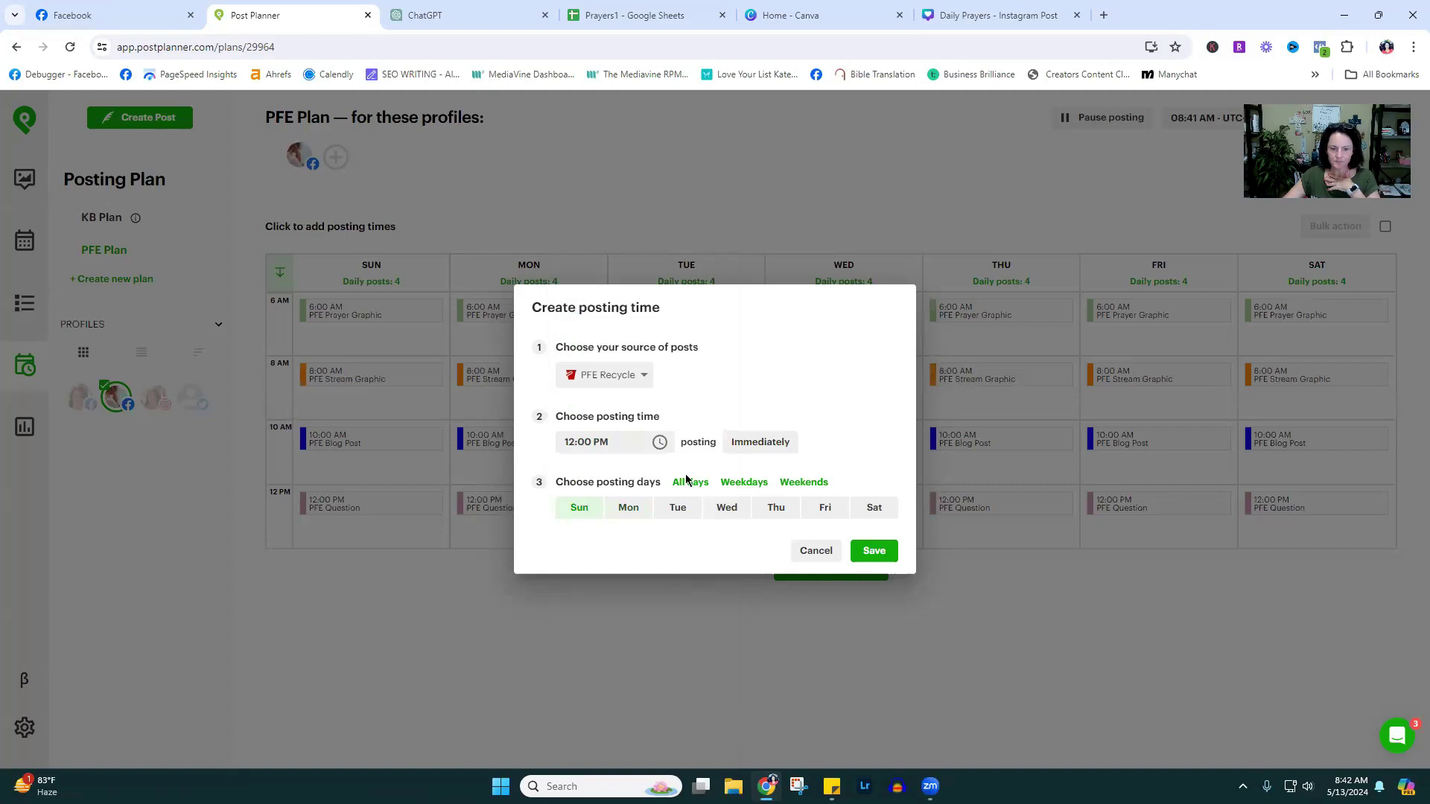
left_click(567, 444)
type("2")
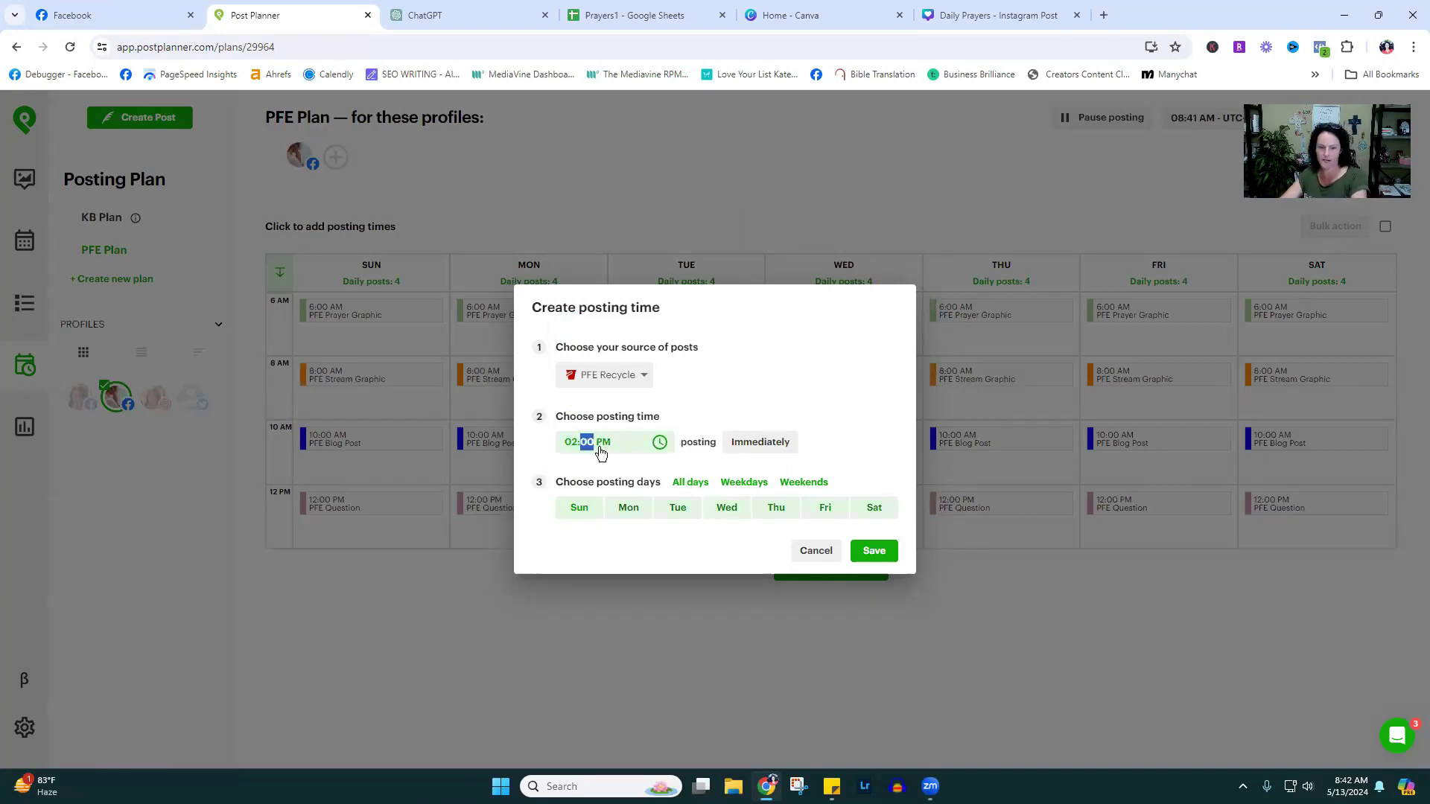
left_click(874, 550)
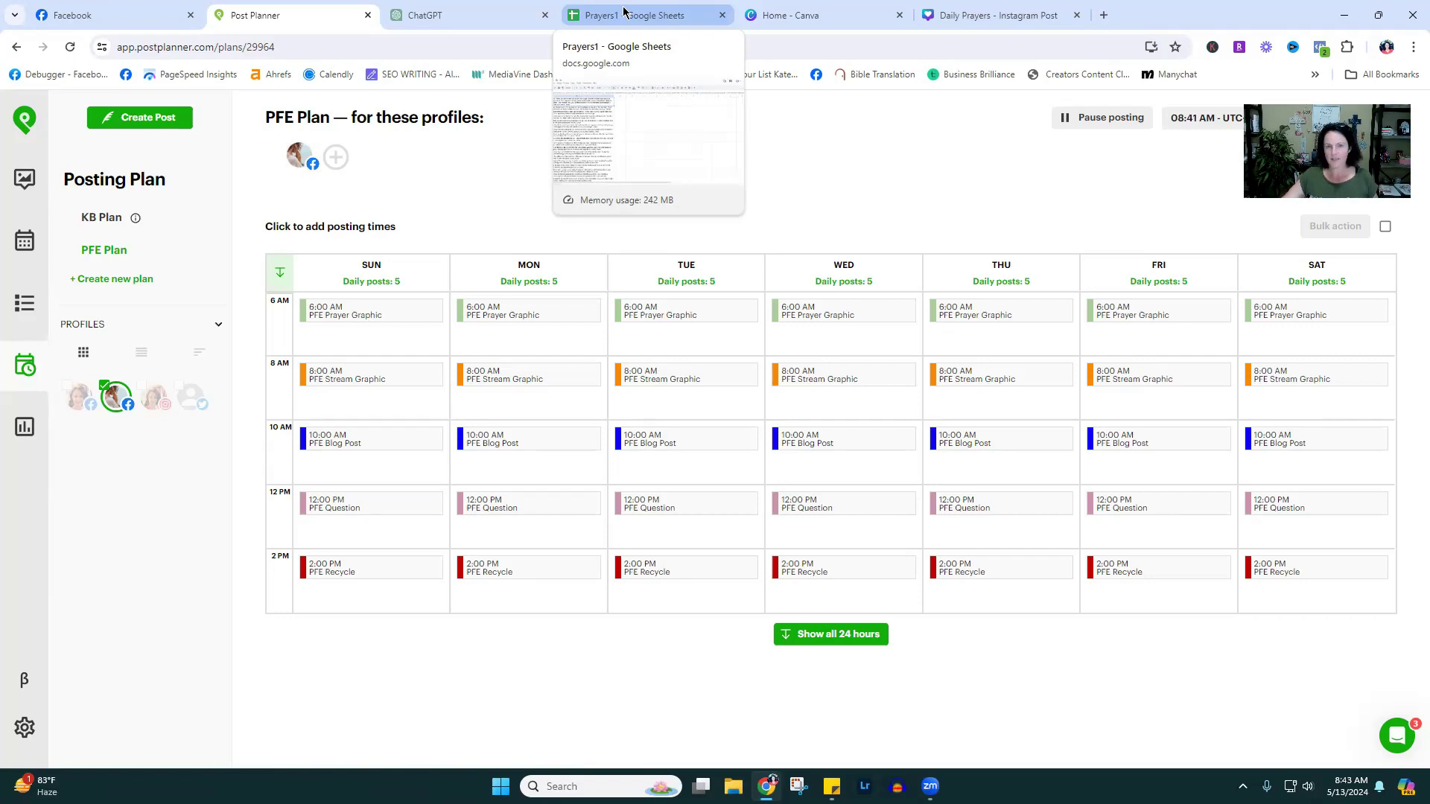
- Switch to ChatGPT and review the prompt and question list in the Prayer Questions for Facebook chat
left_click(451, 15)
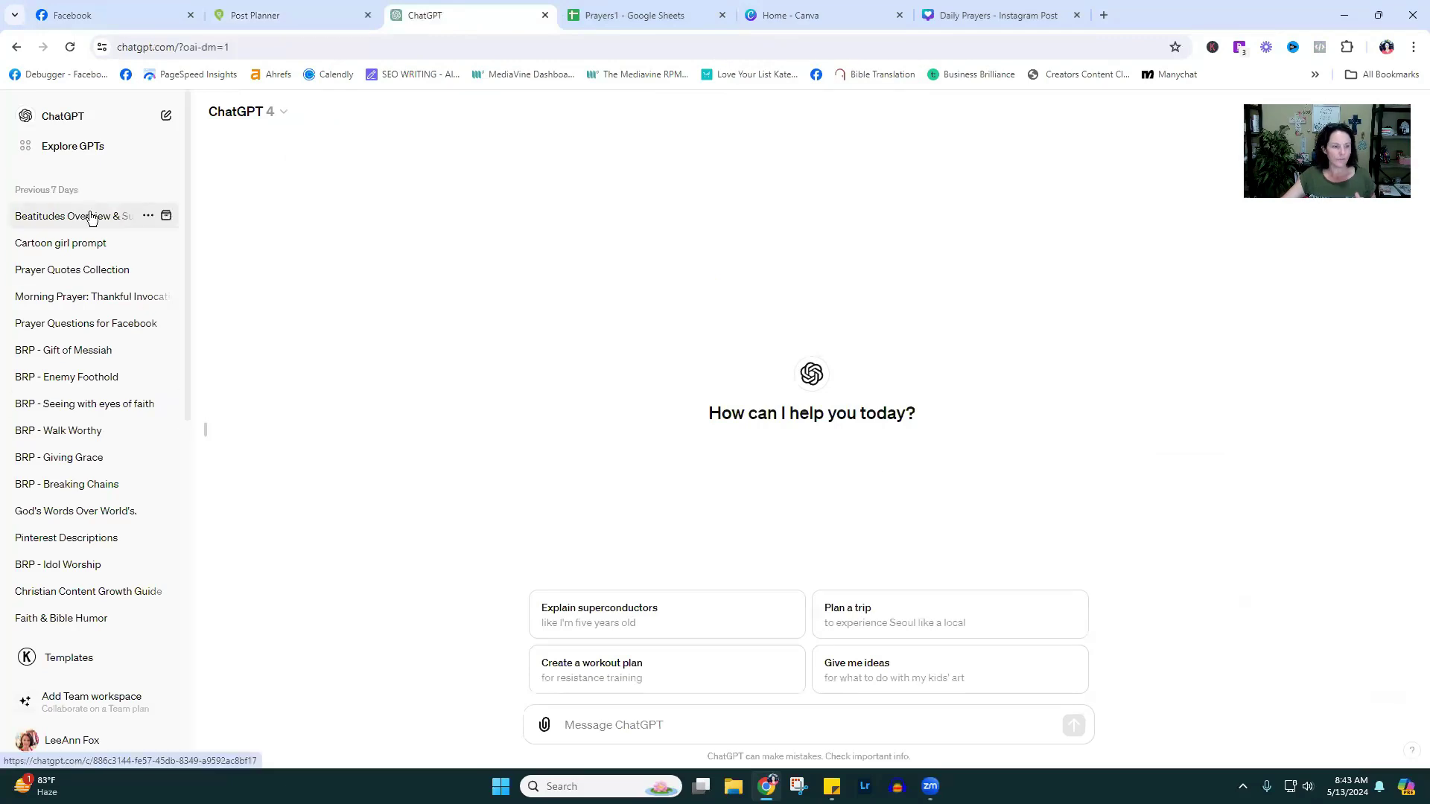
left_click(75, 327)
scroll(1408, 501, "up", 1)
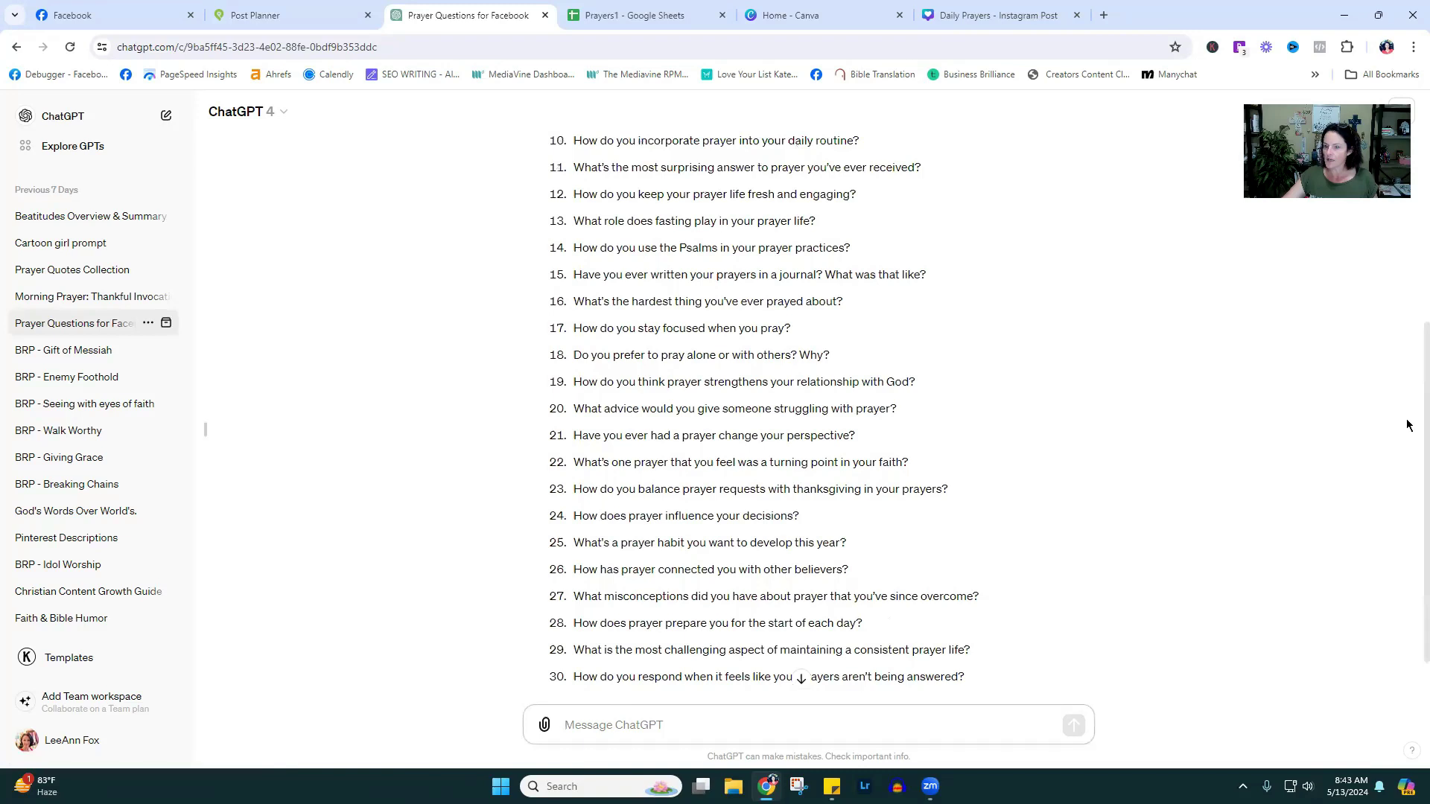
left_click_drag(1408, 430, 1352, 356)
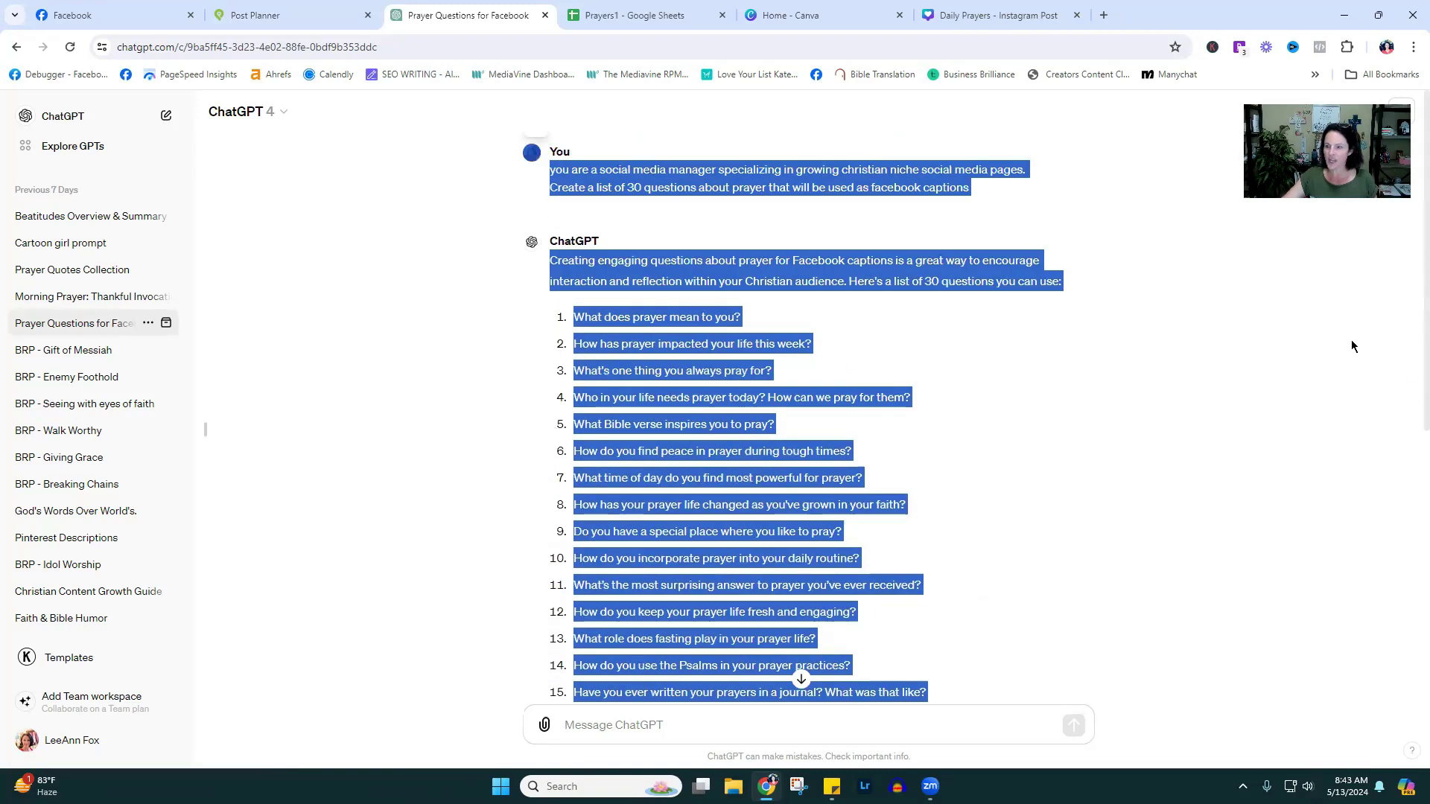
left_click(596, 199)
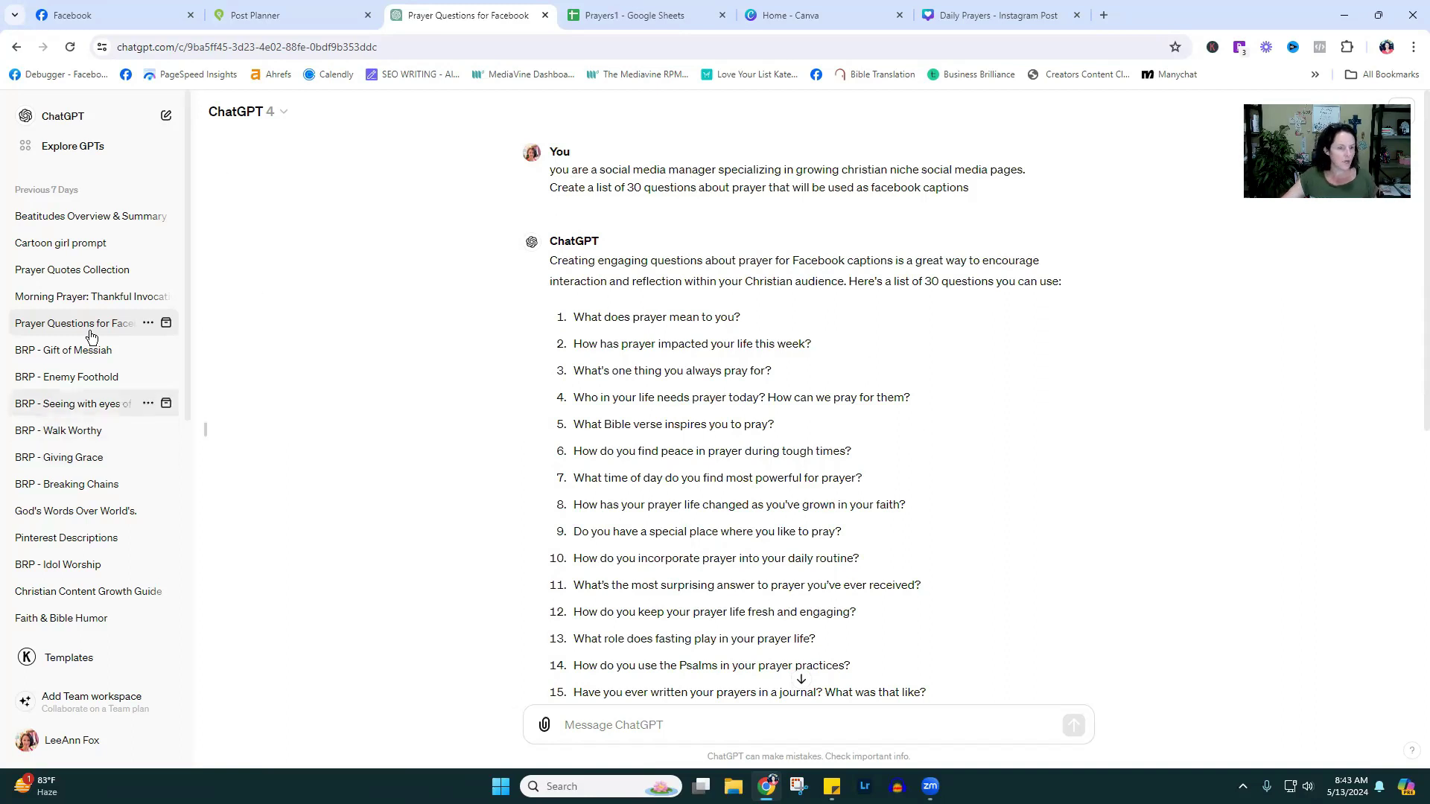
- Open the Morning Prayer chat and read through its short-prayer prompt and the generated prayers
left_click(81, 297)
scroll(911, 604, "up", 15)
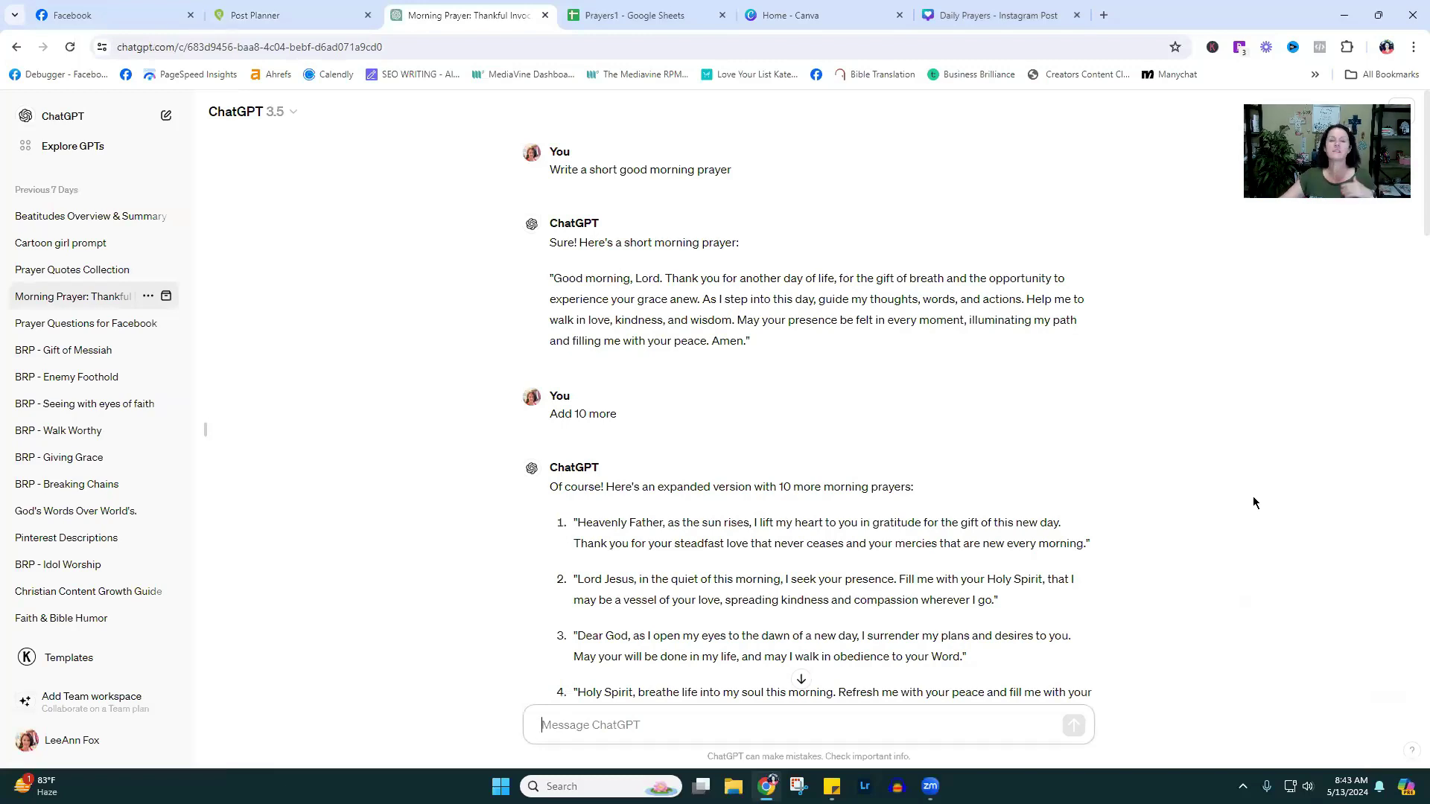
scroll(1061, 514, "down", 3)
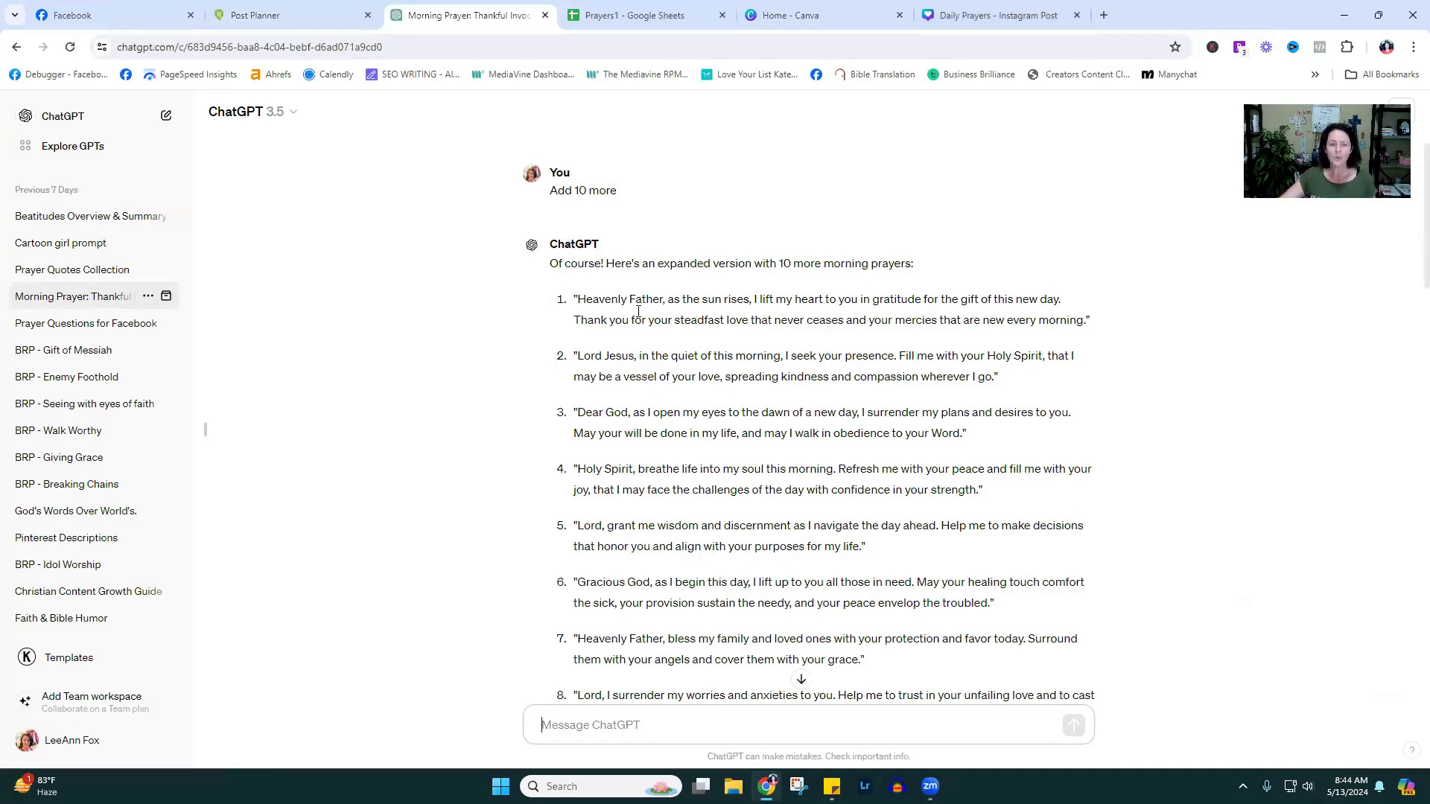
scroll(638, 312, "down", 2)
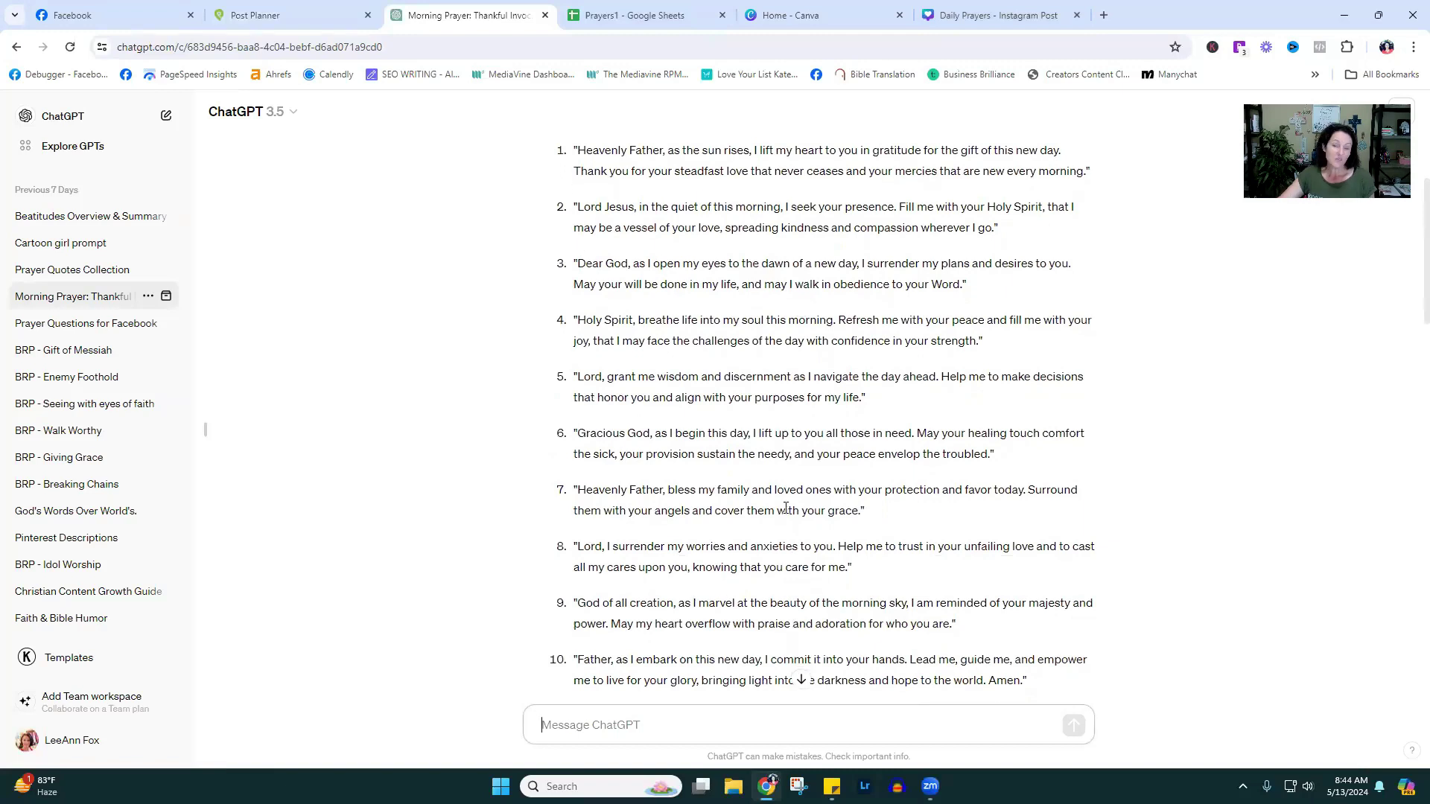
scroll(790, 477, "down", 4)
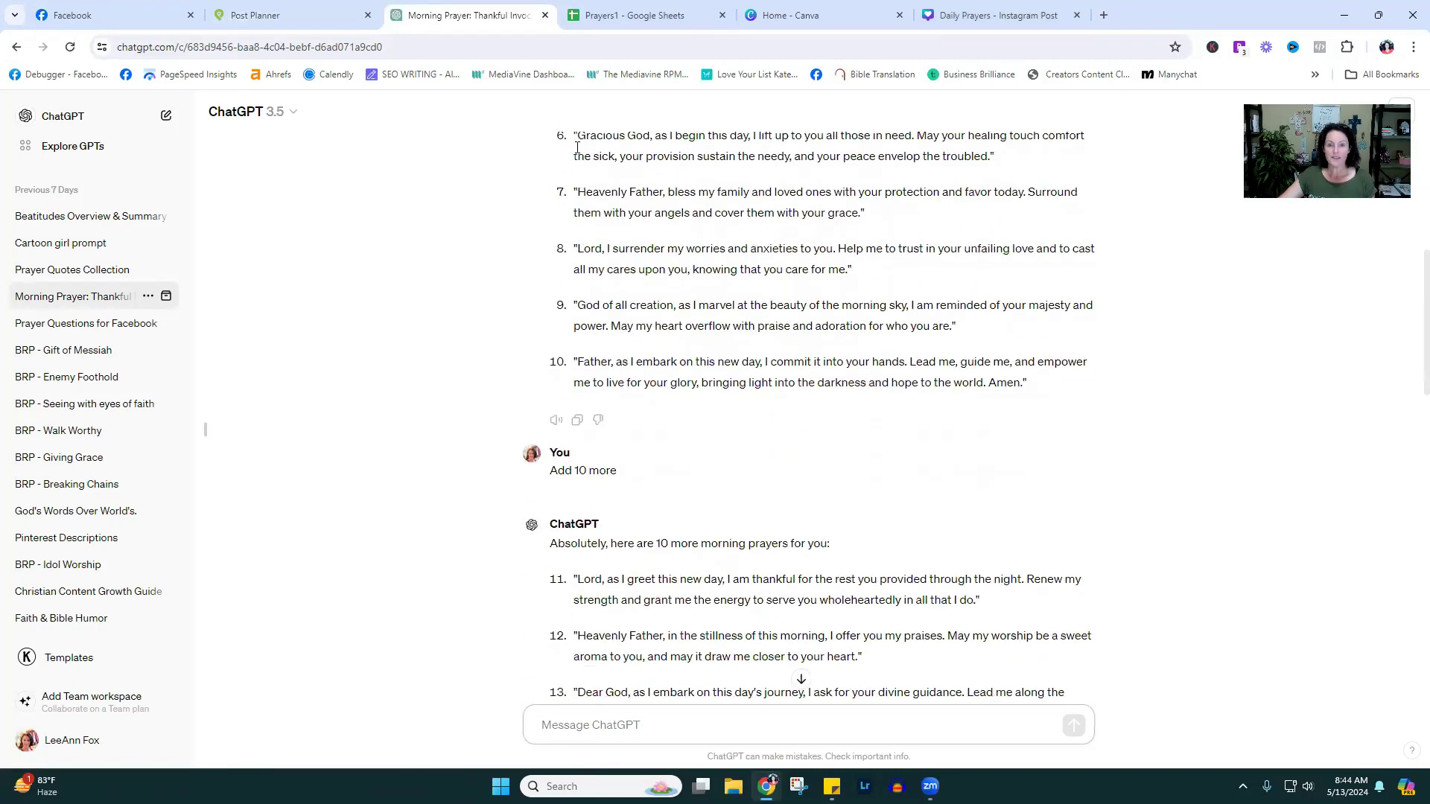
- Switch to the Prayers1 sheet in Google Sheets and examine the prayers listed in column A
left_click(605, 14)
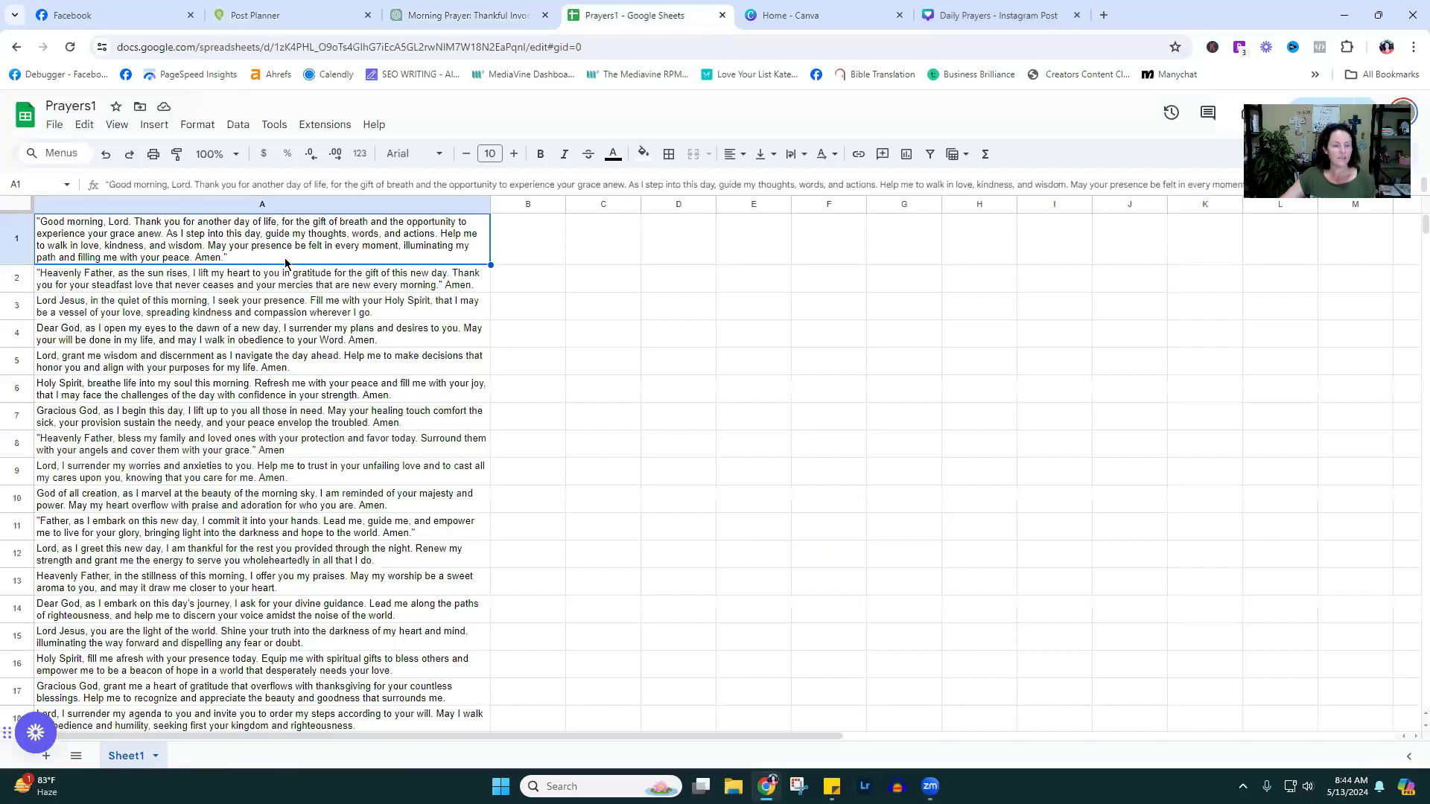
left_click(754, 526)
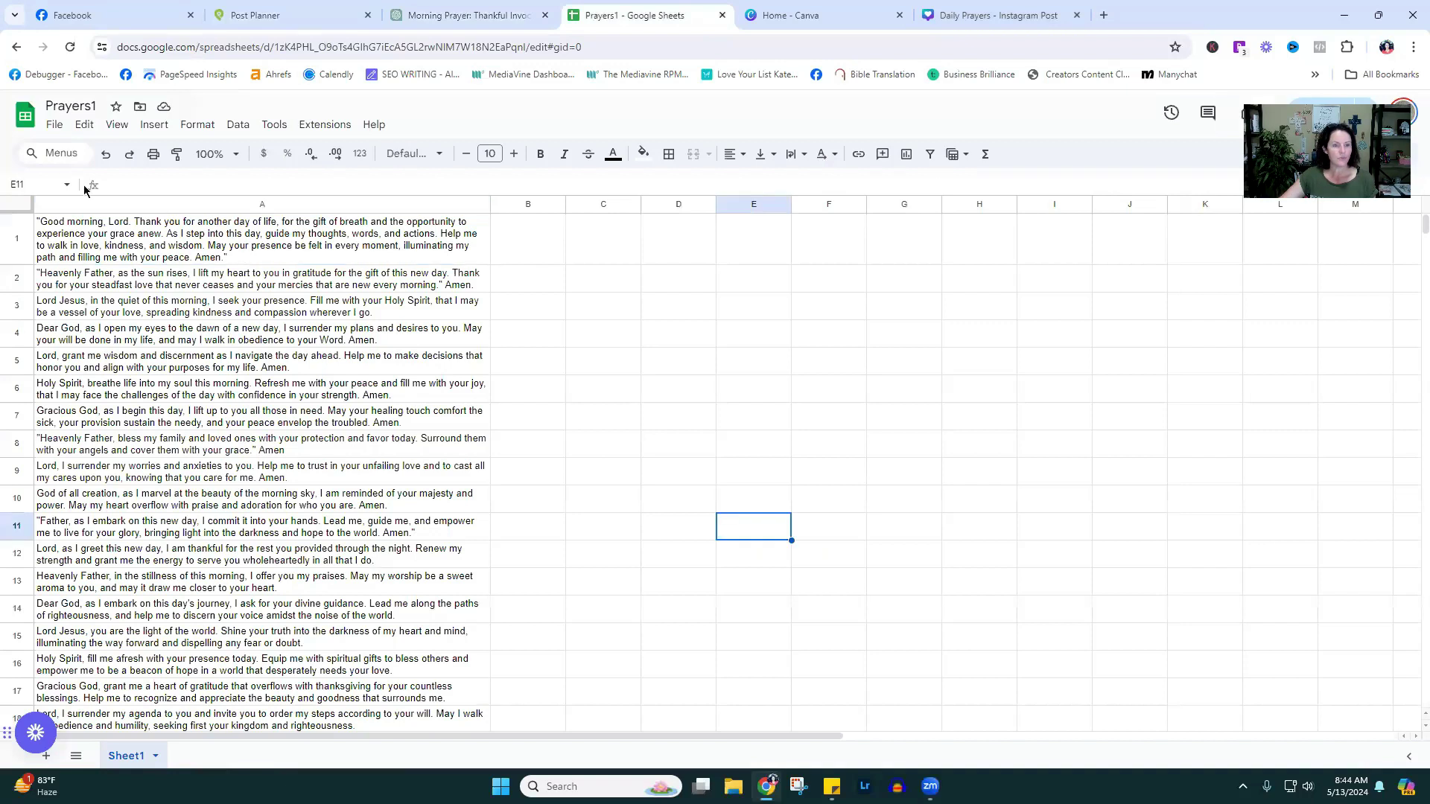
left_click(207, 209)
left_click(304, 413)
left_click(342, 471)
left_click(353, 537)
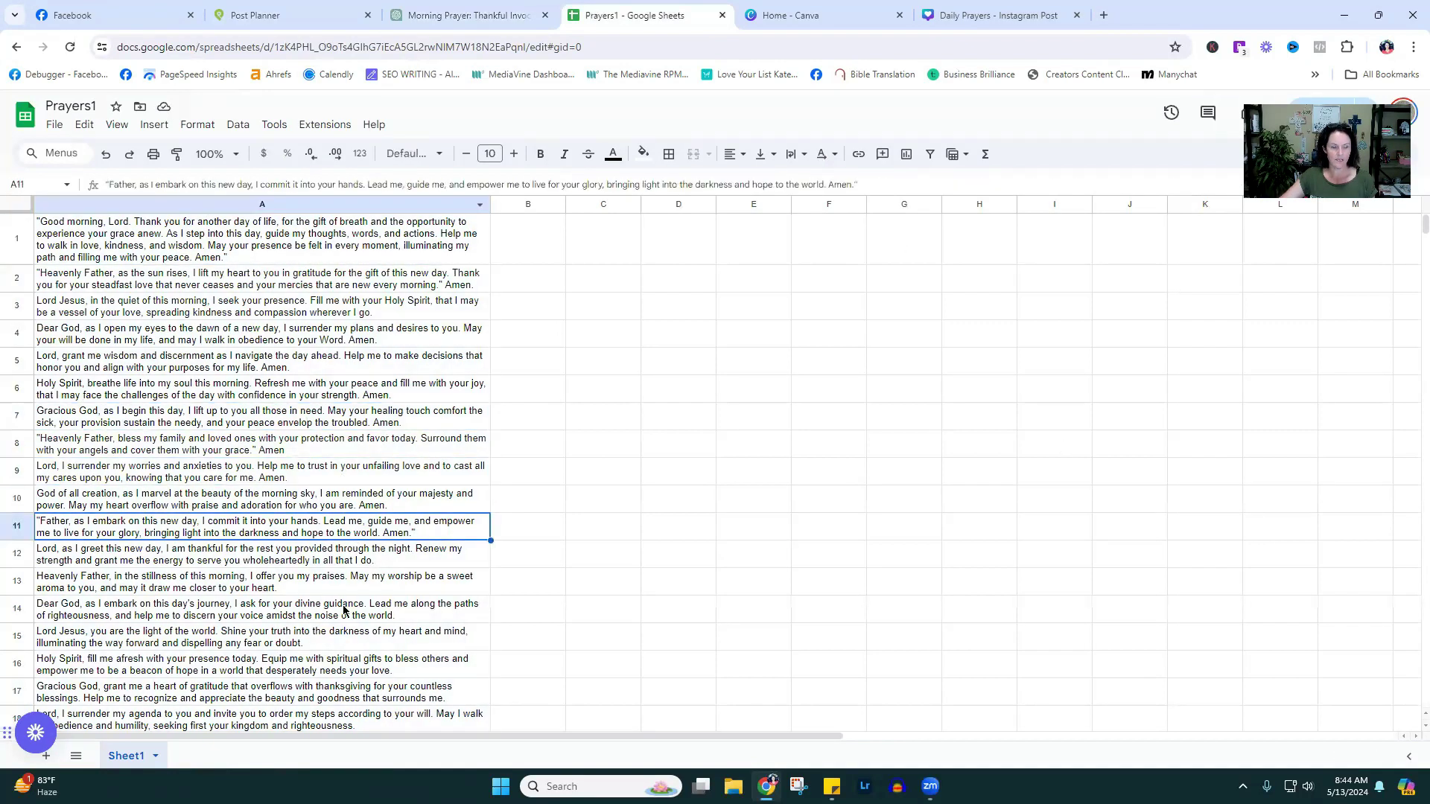
left_click(712, 633)
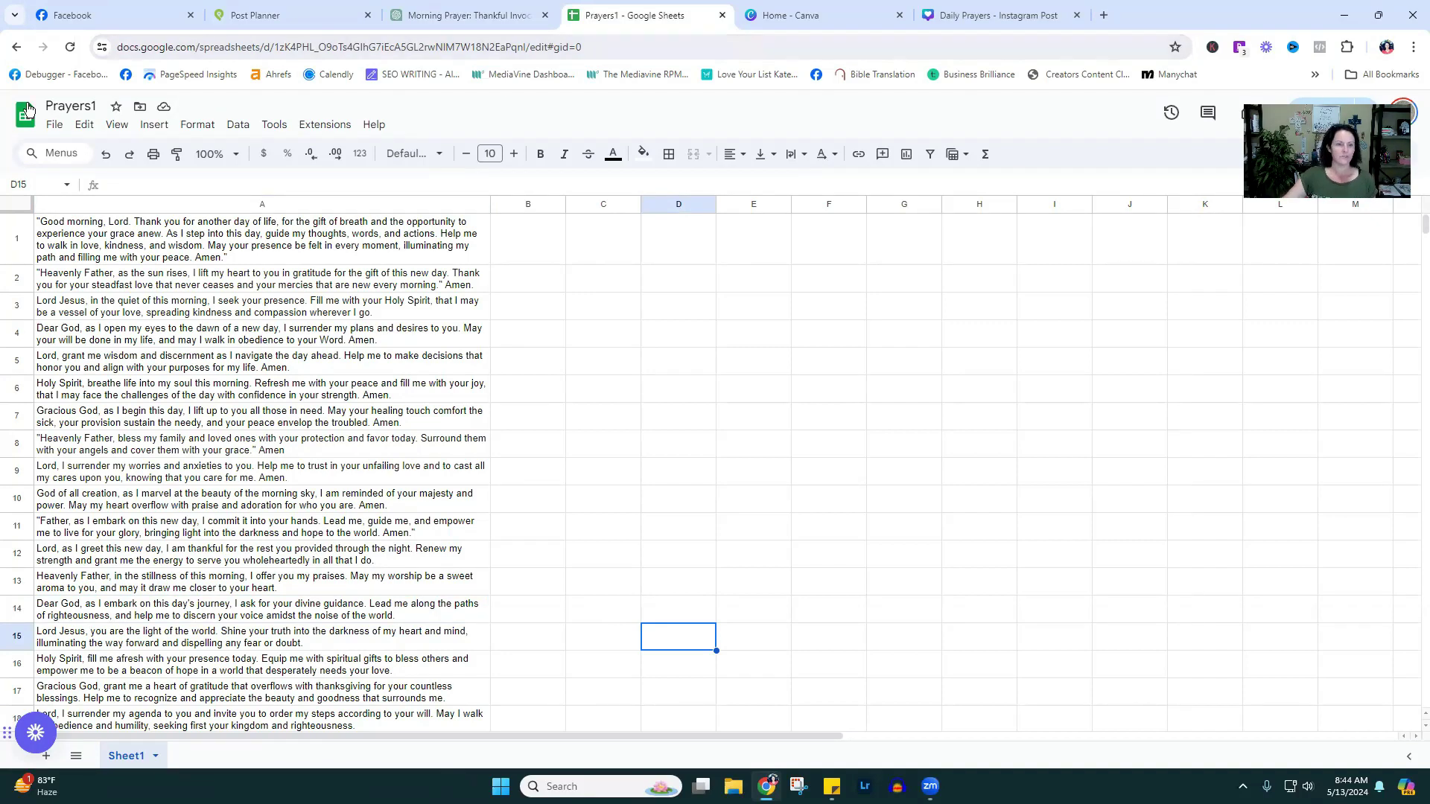
- Look over the download formats available for the Prayers1 sheet and close them without downloading
left_click(51, 126)
mouse_move(102, 306)
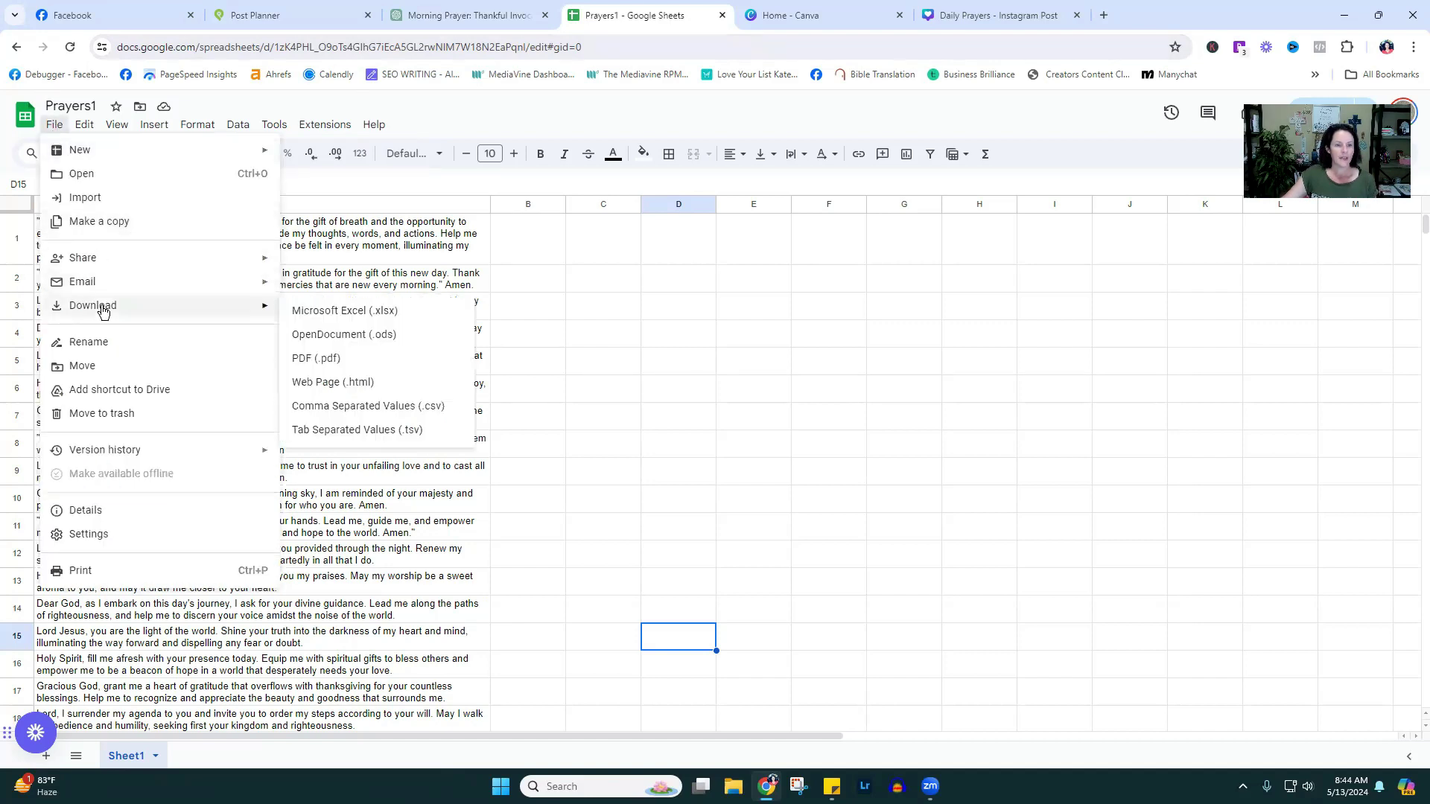
left_click(954, 358)
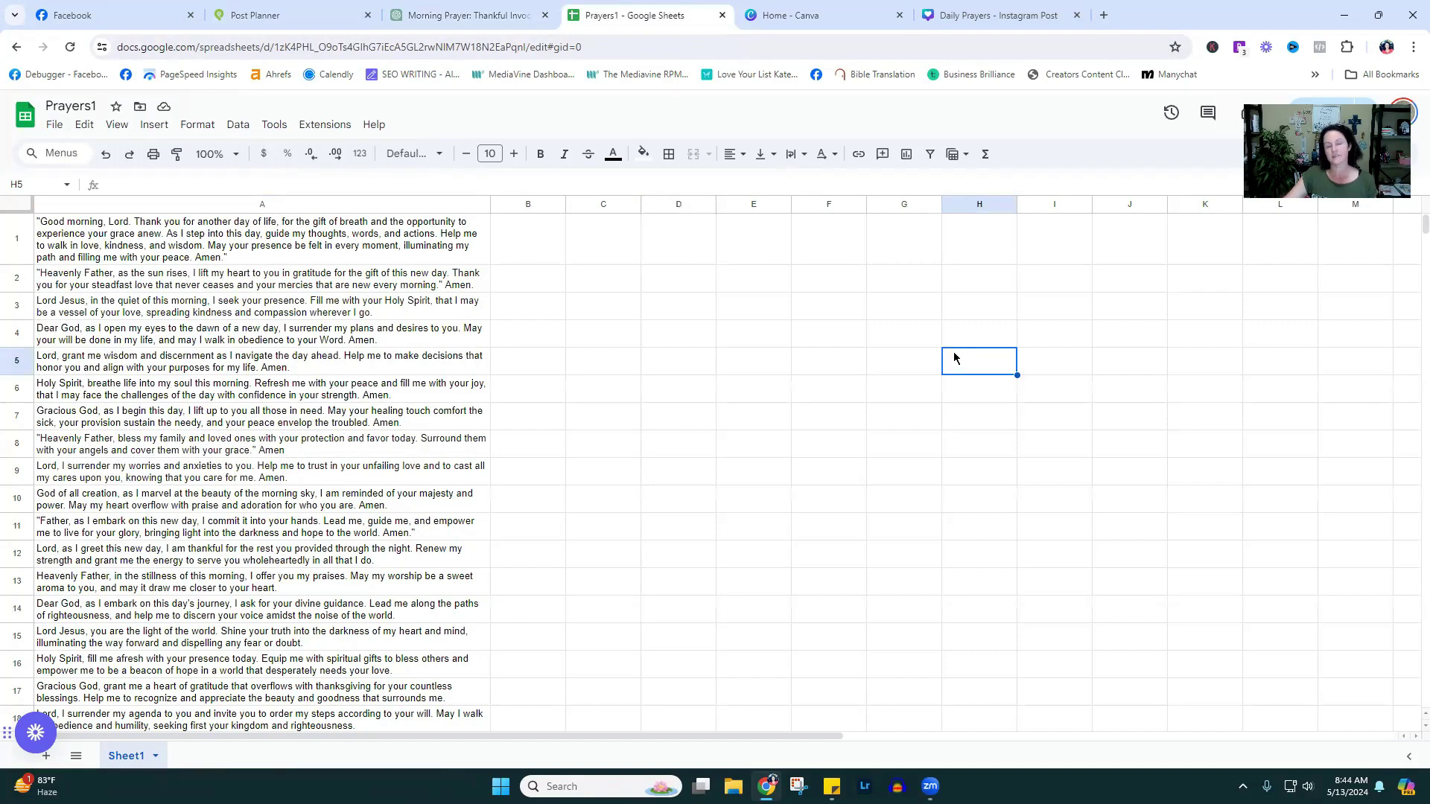
- Switch to the Daily Prayers design in Canva and inspect the rectangle shape and the prayer text on it
left_click(1021, 9)
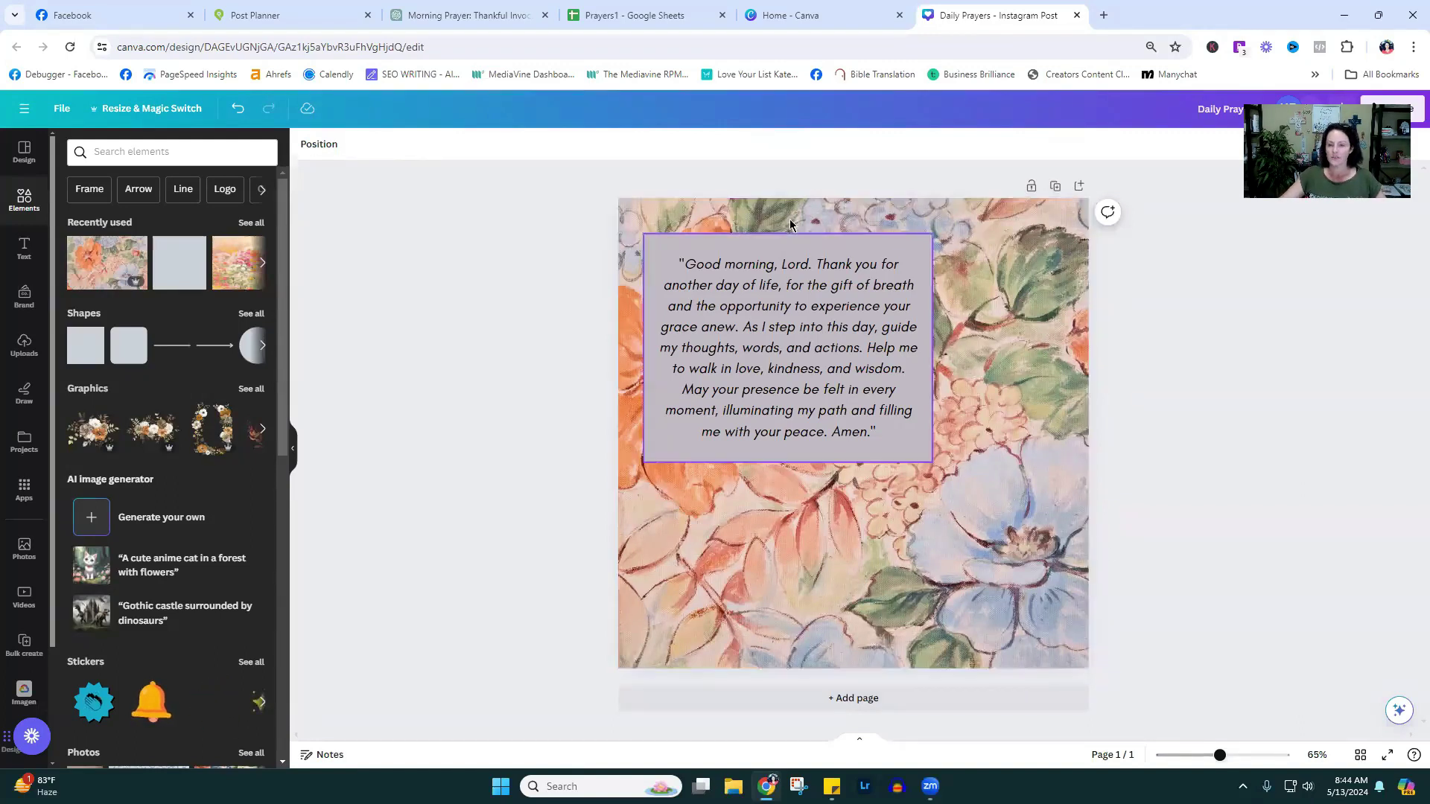
left_click(920, 458)
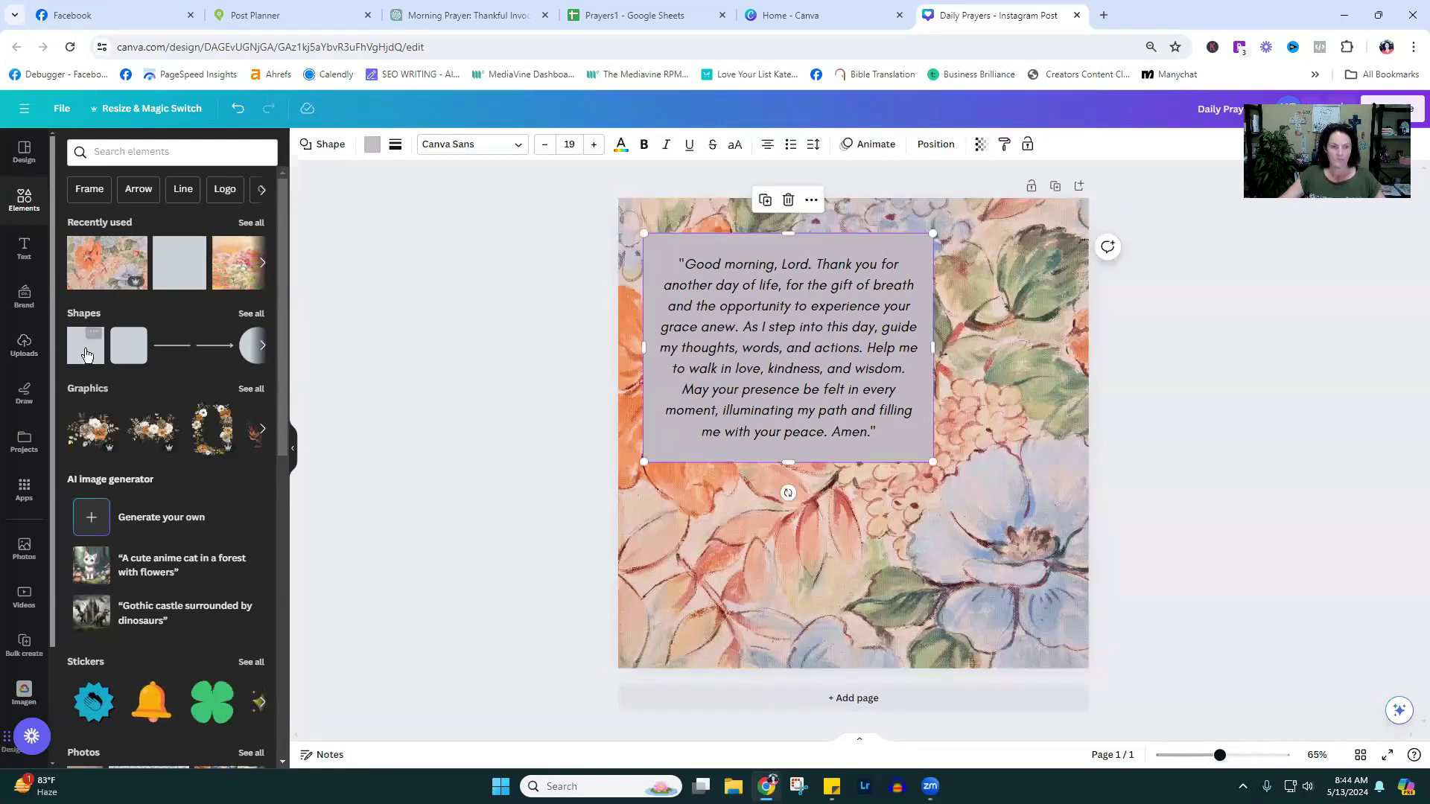
left_click_drag(913, 449, 912, 435)
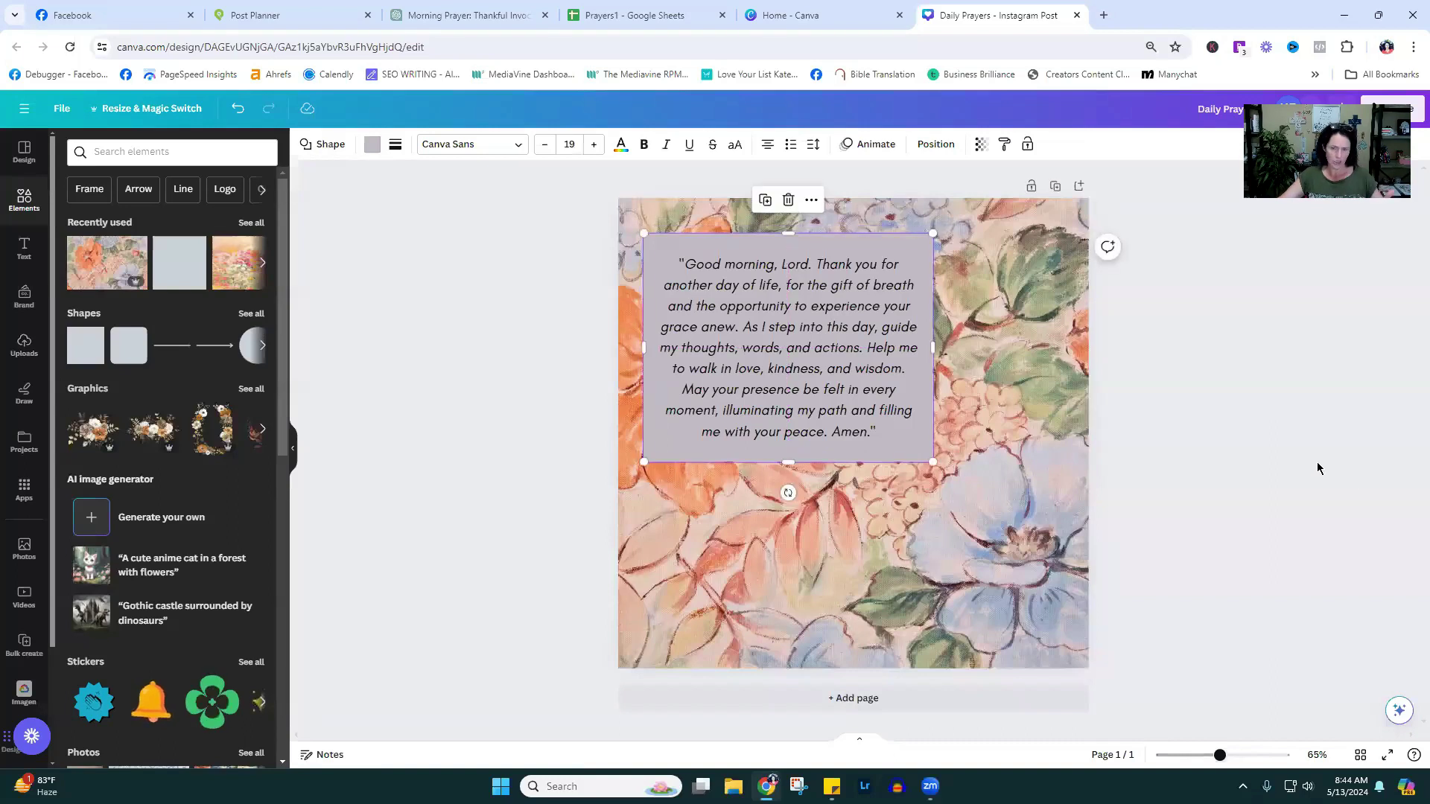
left_click(830, 337)
double_click(830, 337)
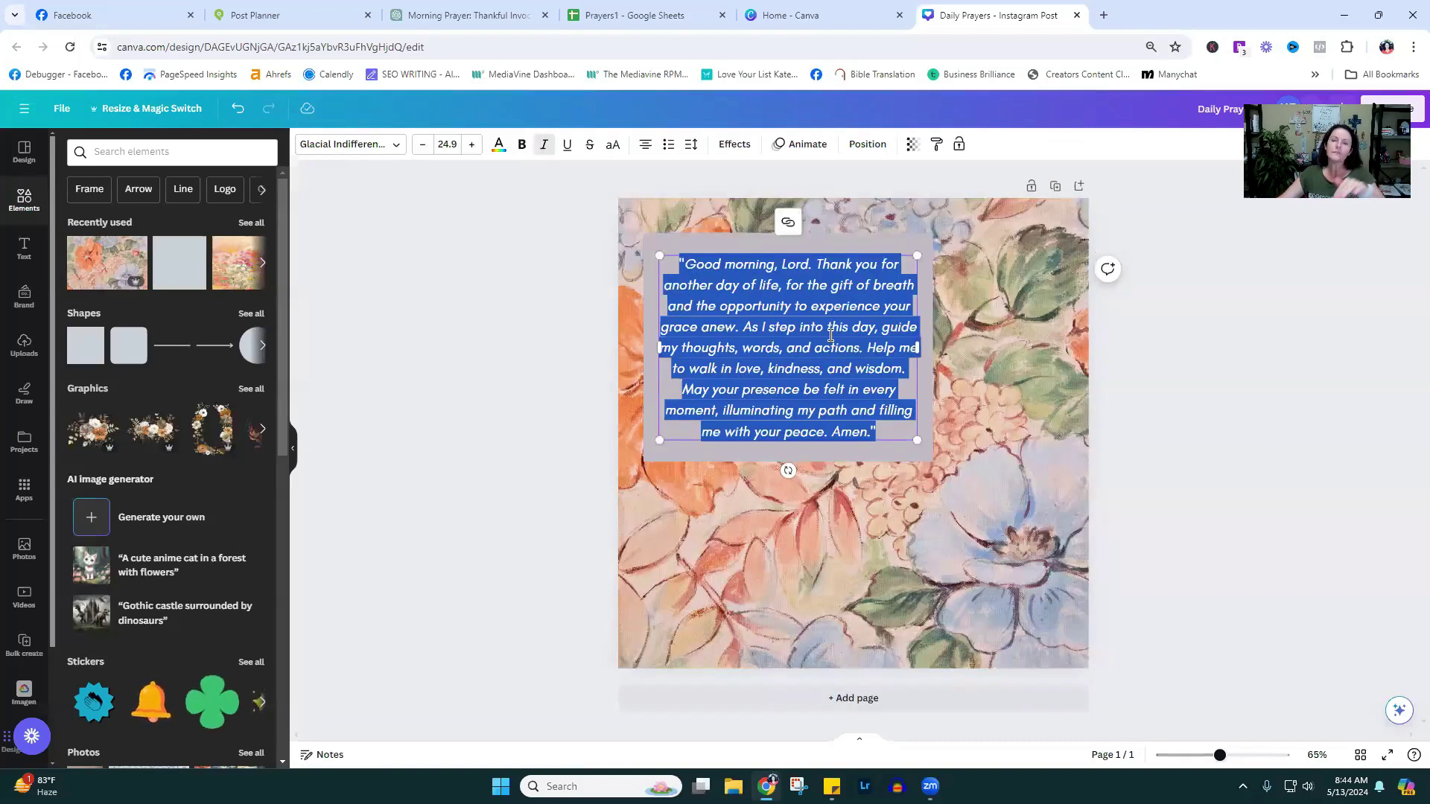
left_click(1295, 565)
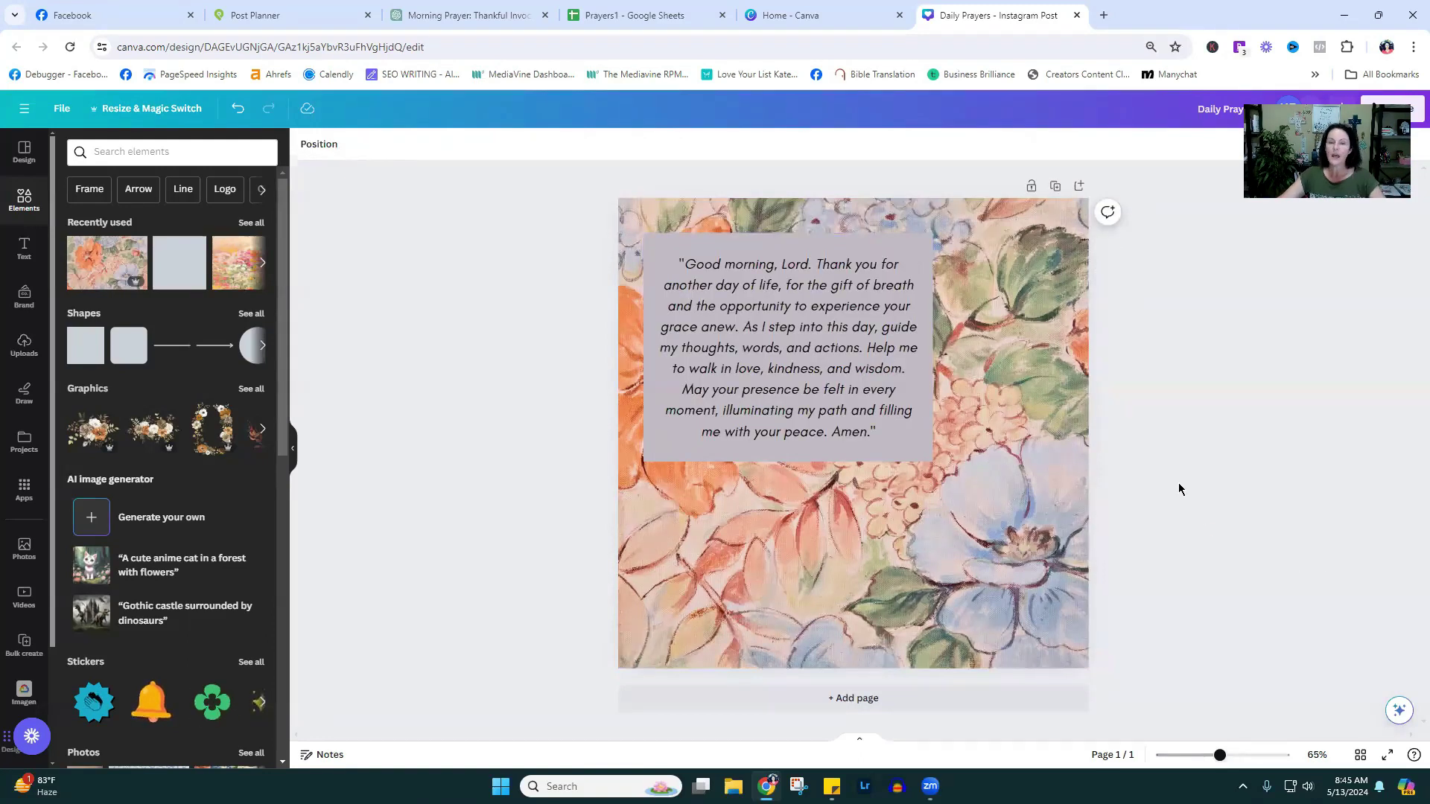
- Upload the "Prayers1 - Sheet1 (1)" file from Downloads as the Bulk create data for the Daily Prayers design in Canva
left_click(585, 17)
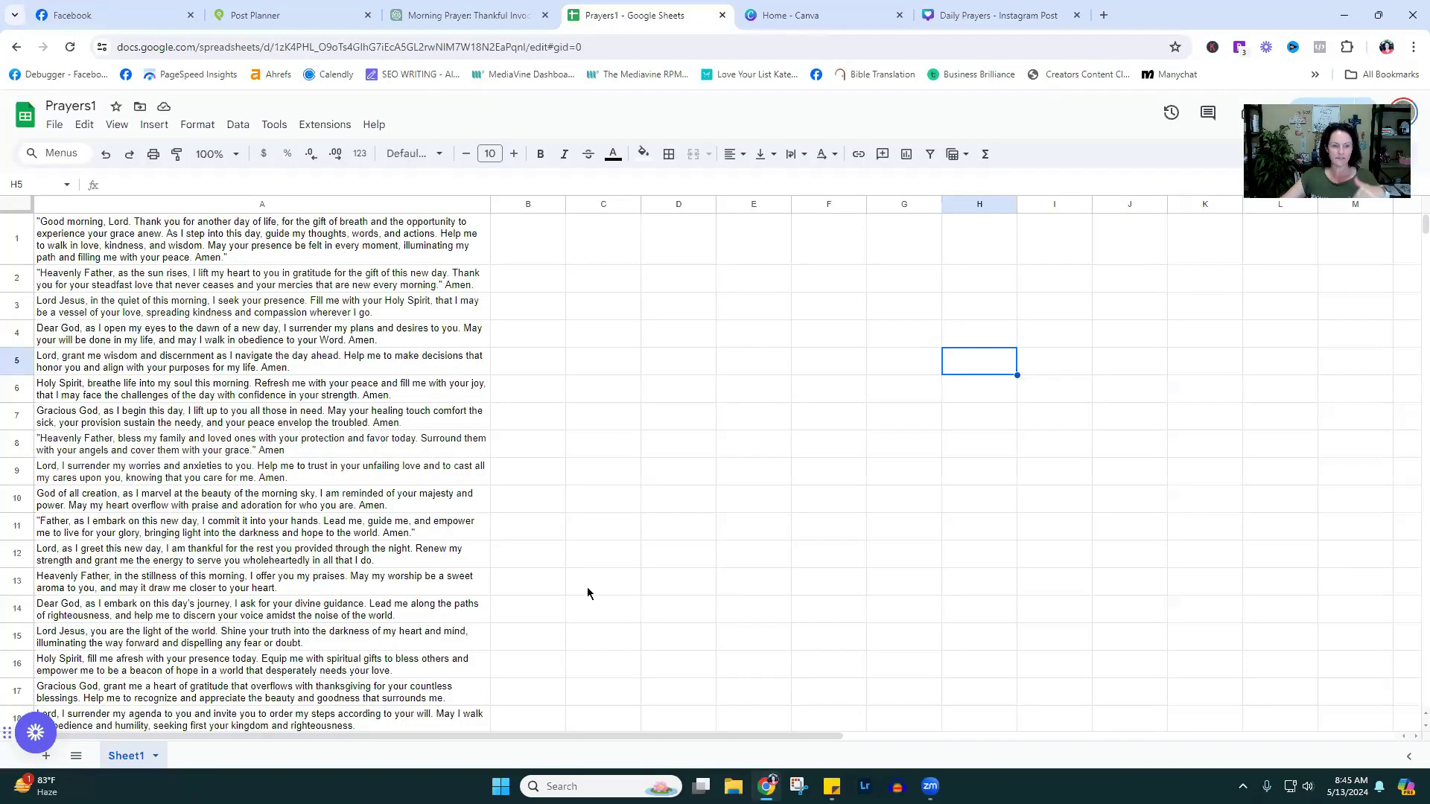
left_click(1002, 15)
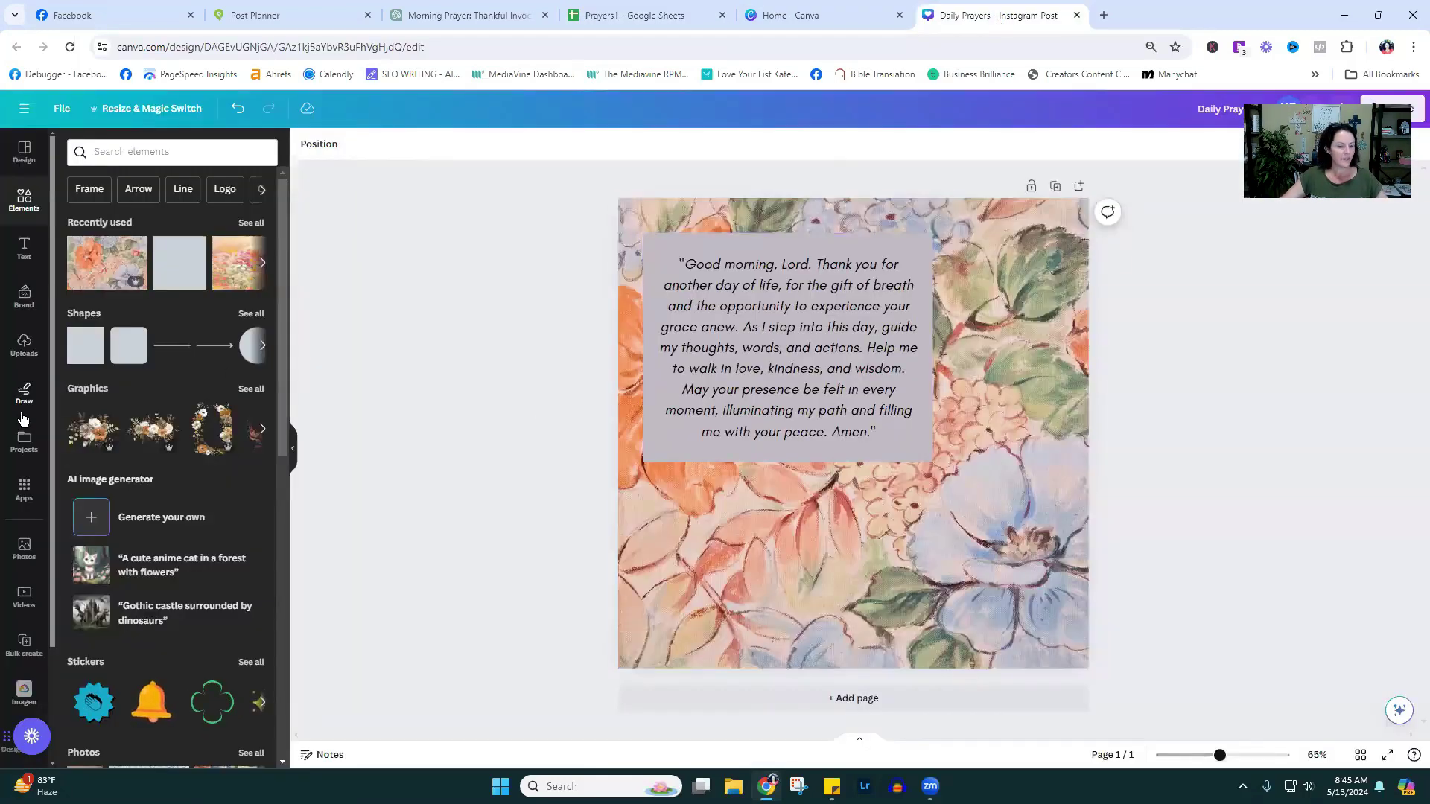
left_click(23, 648)
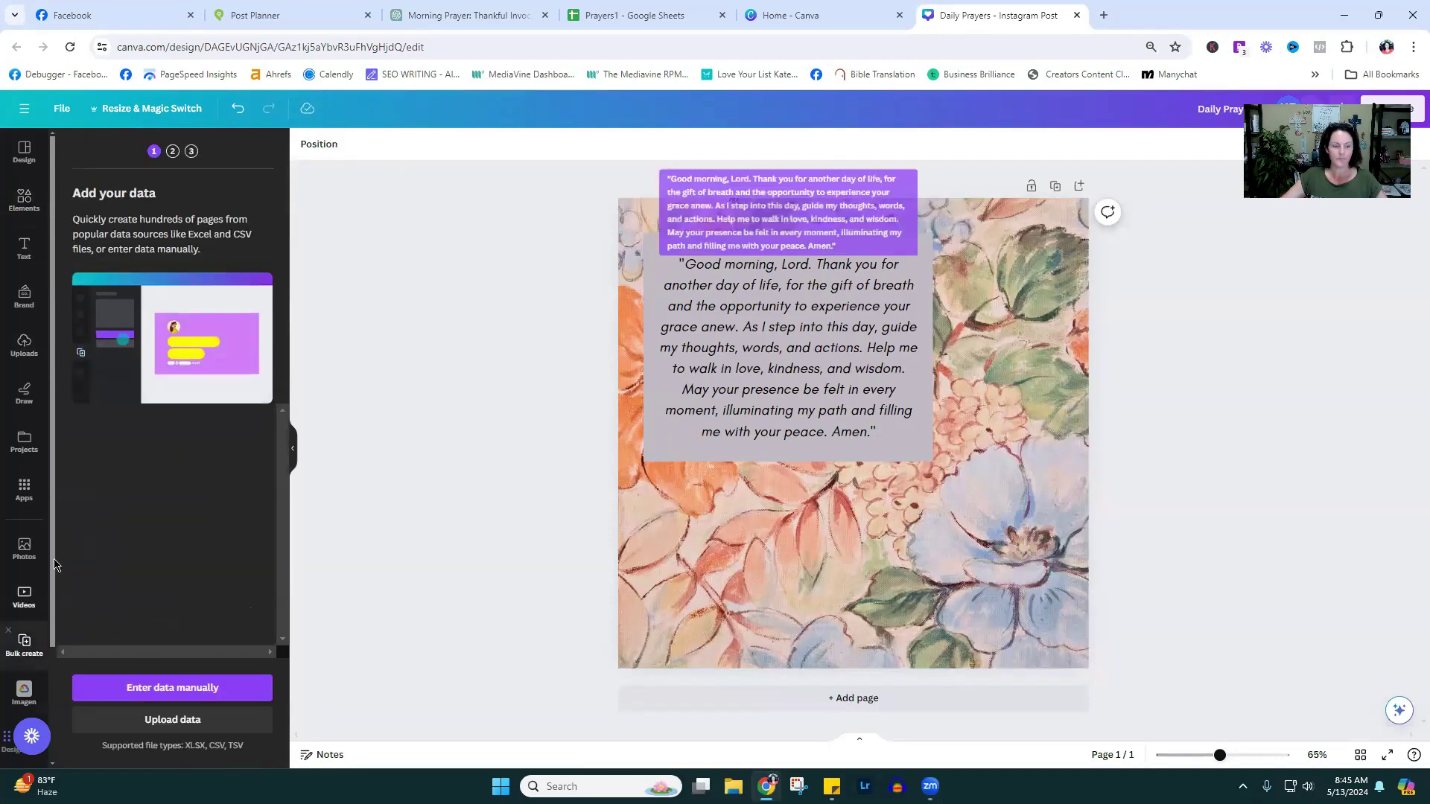
left_click(217, 721)
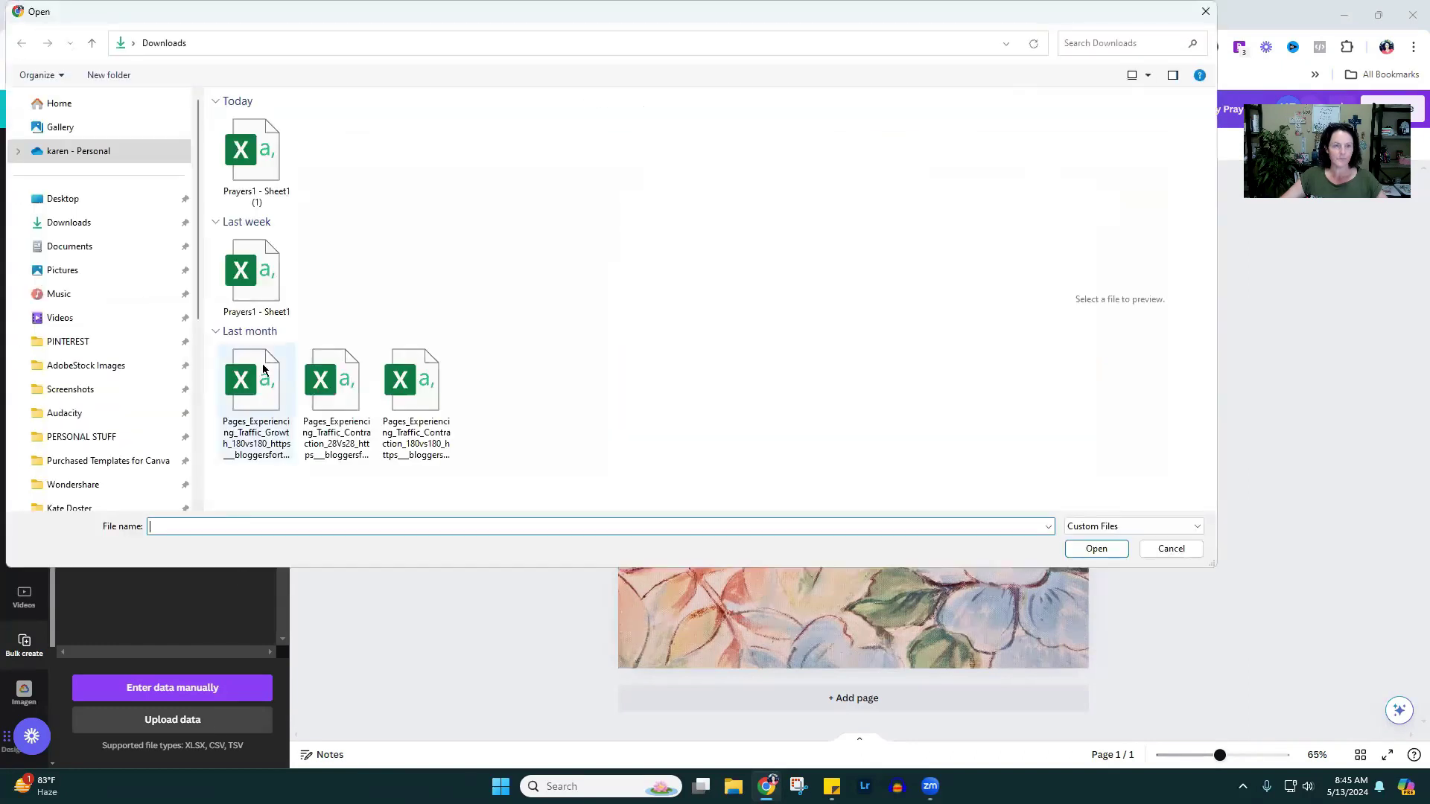
left_click(260, 168)
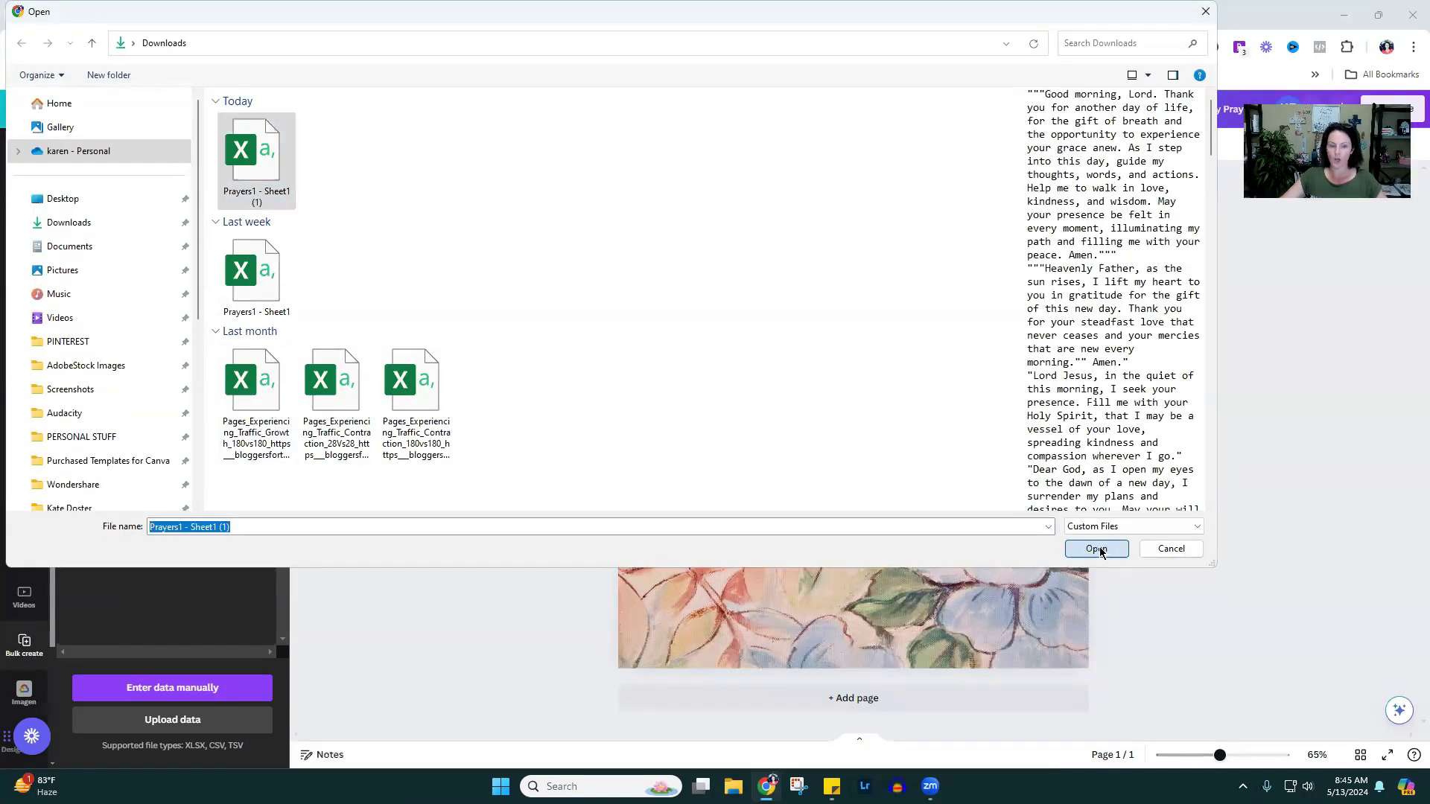
key("Return")
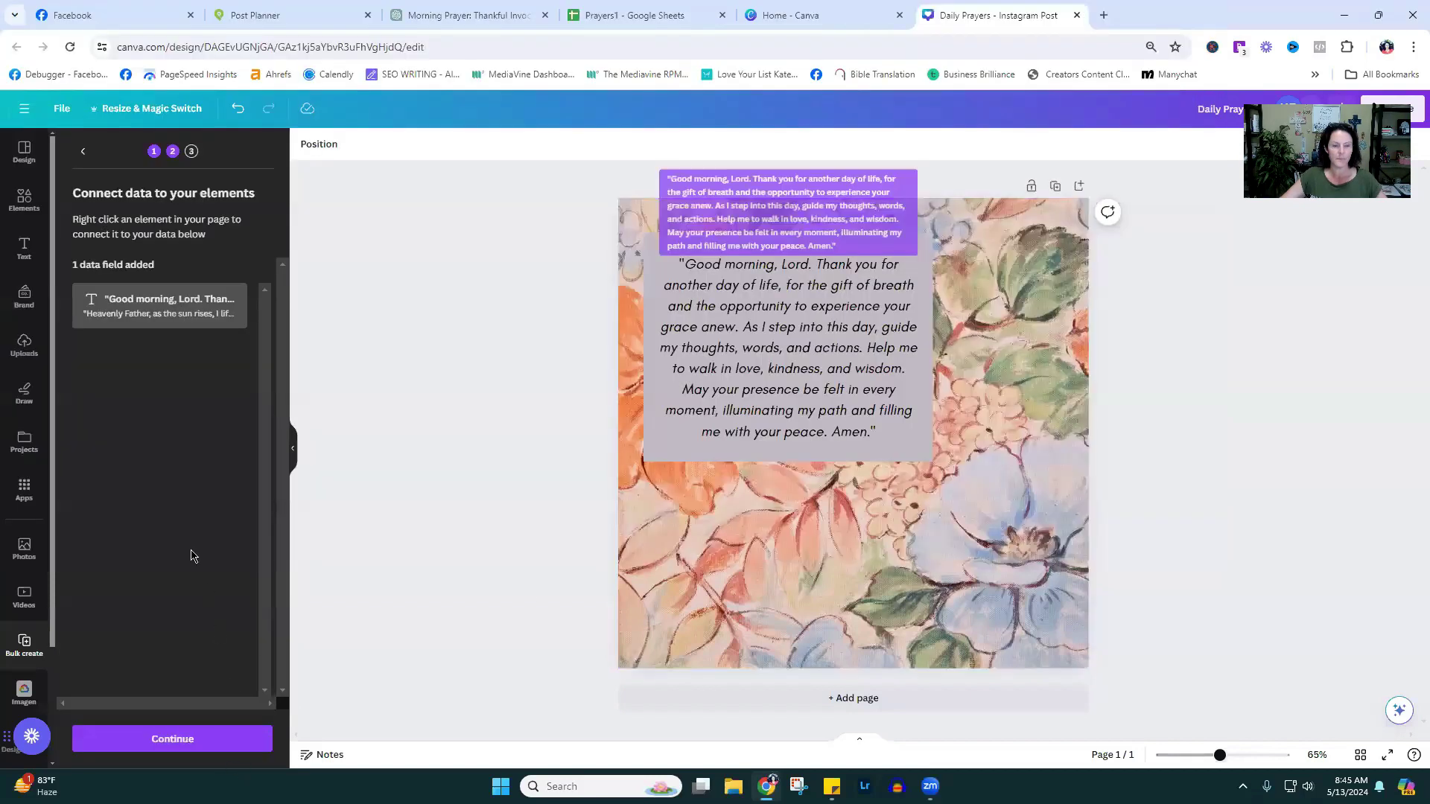
- Continue with the connected prayer data and generate 30 designs with all listed prayers selected
left_click(188, 745)
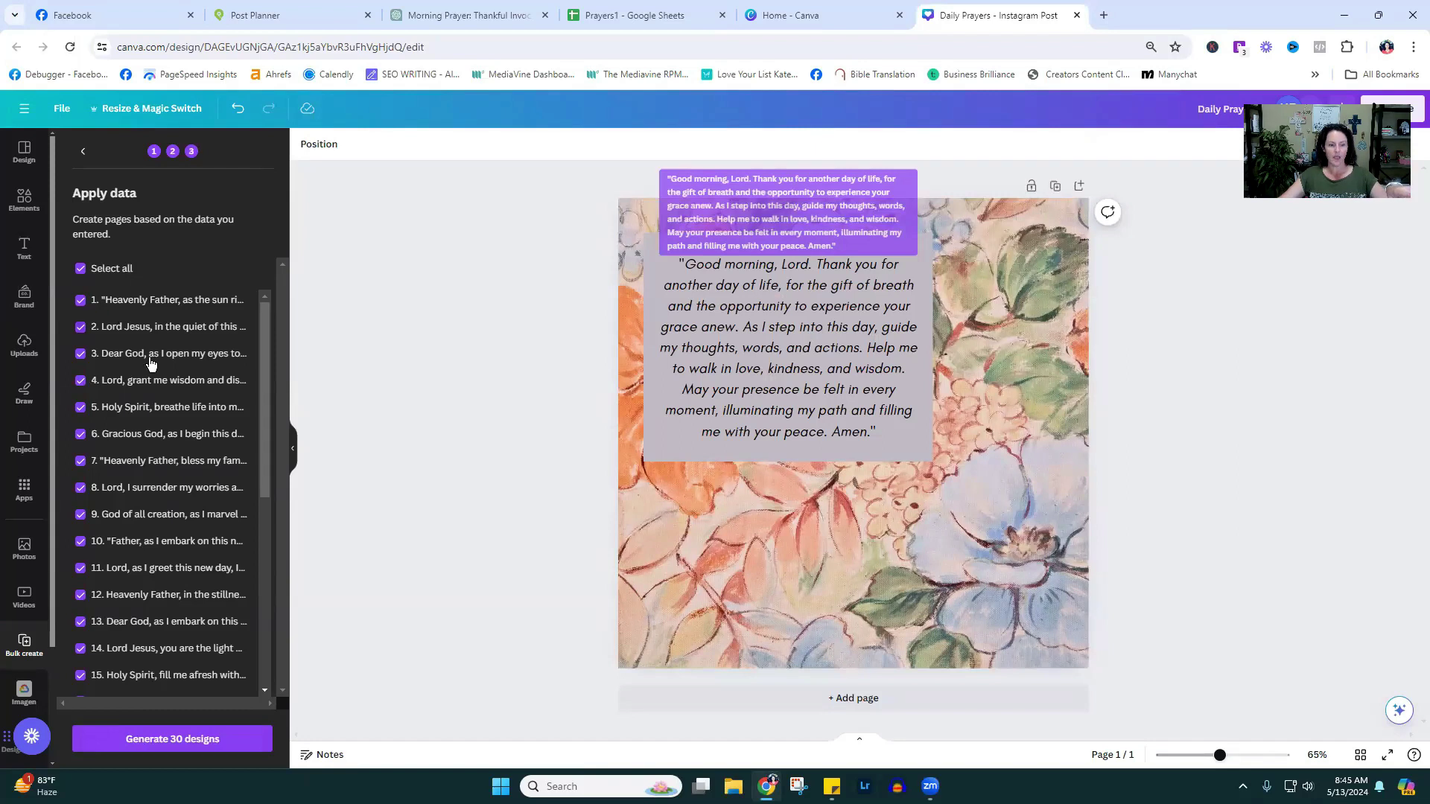
scroll(153, 378, "down", 5)
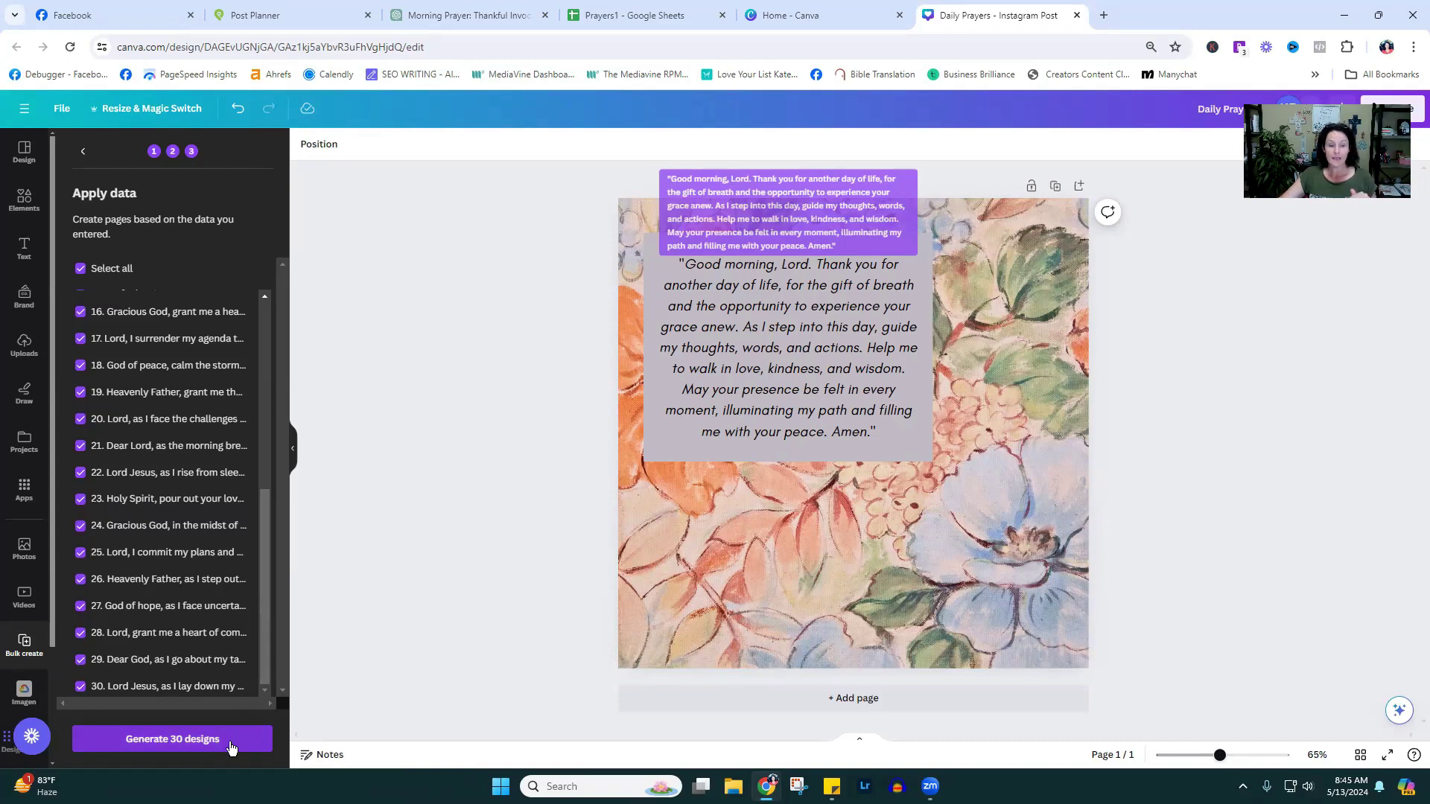
left_click(172, 739)
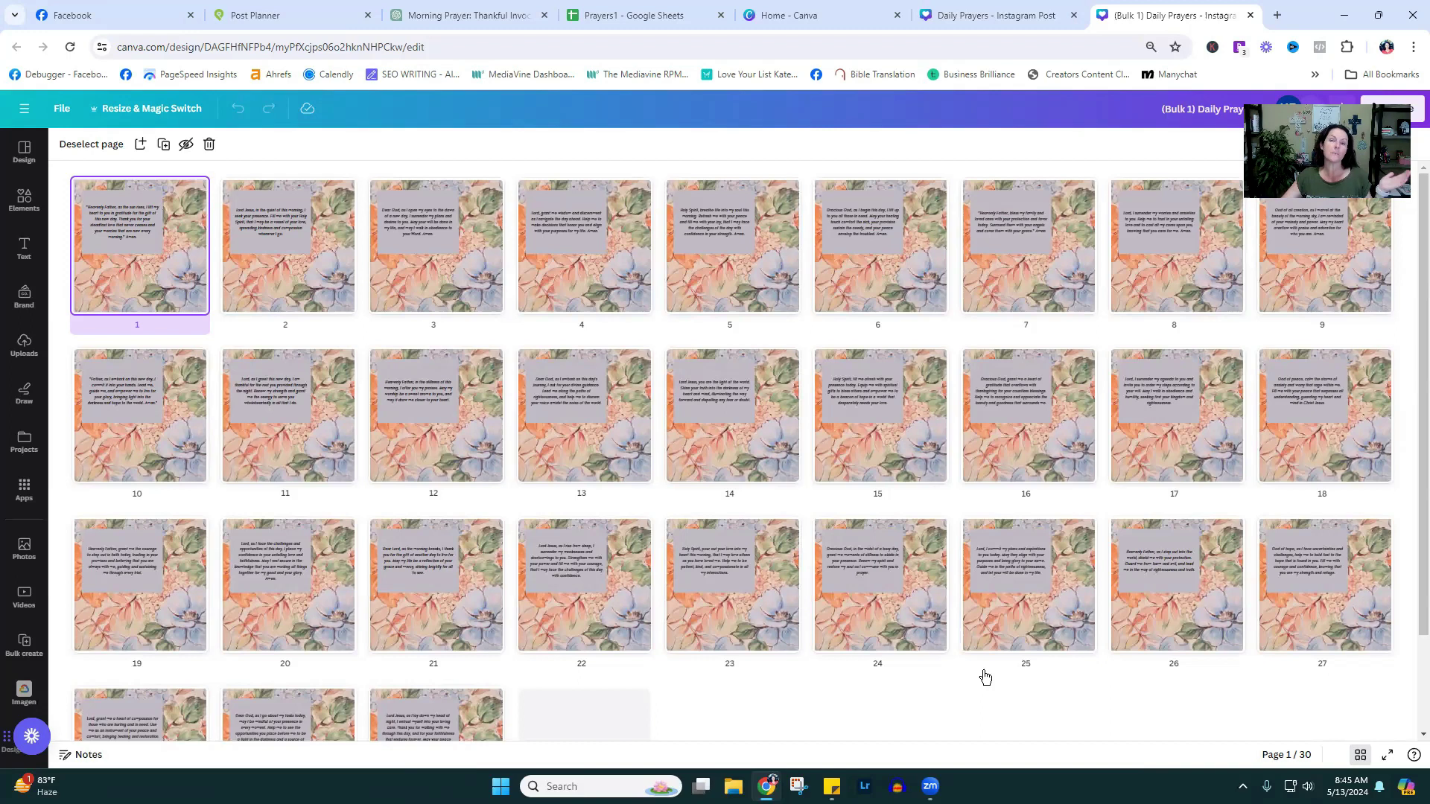
- Leave the page grid of the bulk-generated design and look over the prayer text on the first pages at 41% zoom
left_click(1360, 755)
scroll(845, 399, "down", 2)
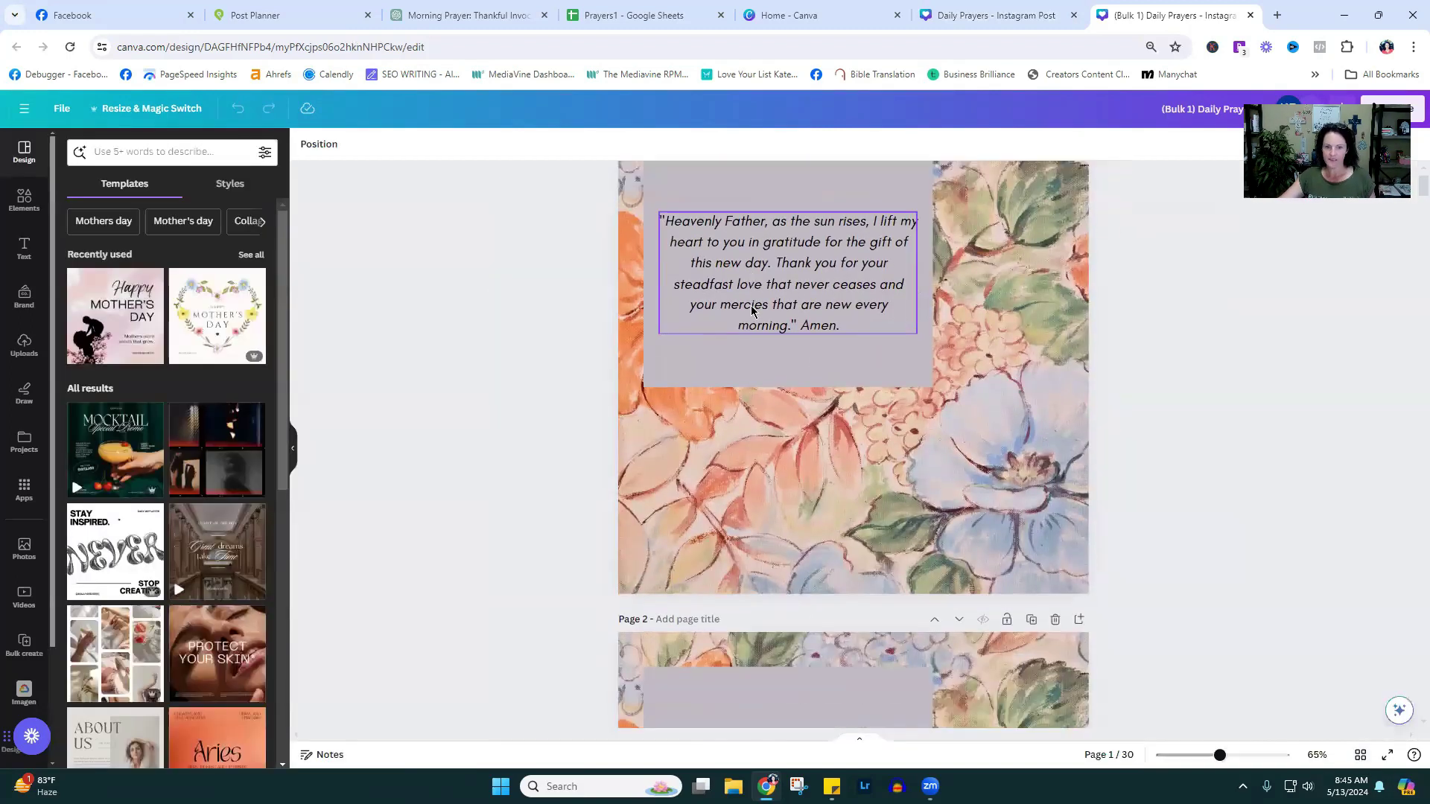
scroll(753, 317, "down", 4)
left_click(796, 395)
left_click(1162, 478)
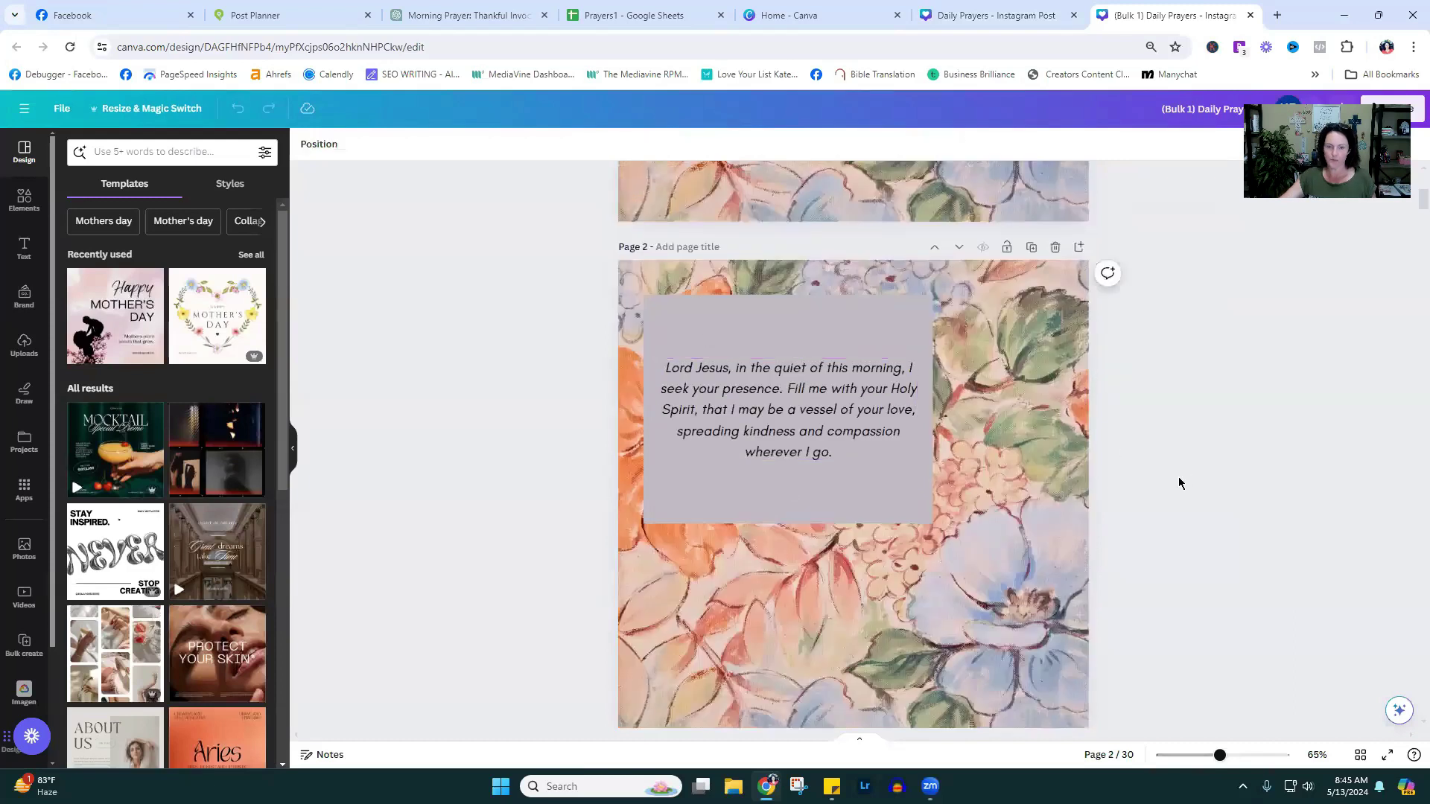
scroll(1181, 484, "up", 3)
left_click_drag(1219, 755, 1205, 756)
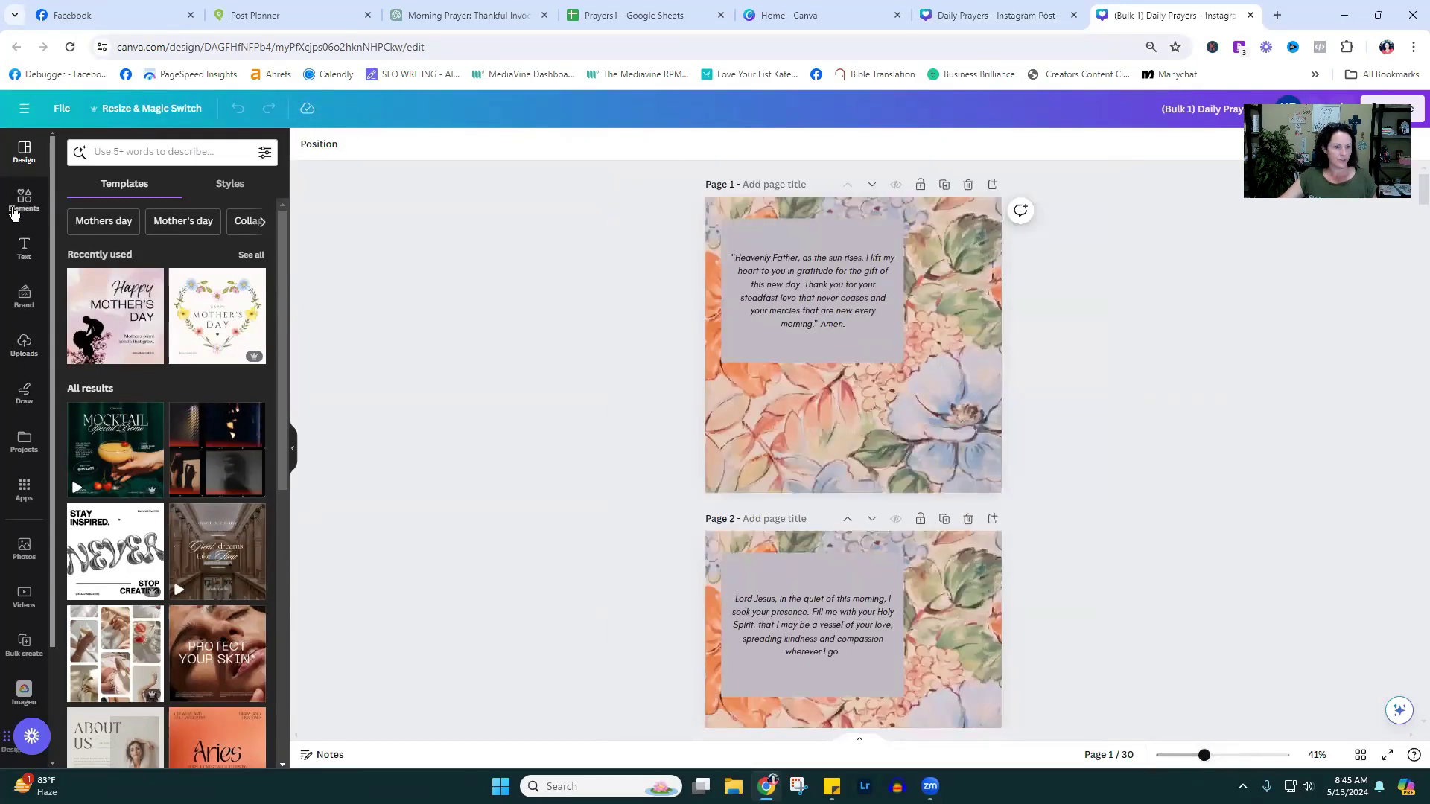
- Search the elements for floral photos and replace the page 1 background with the blooming flower meadow photo
left_click(944, 448)
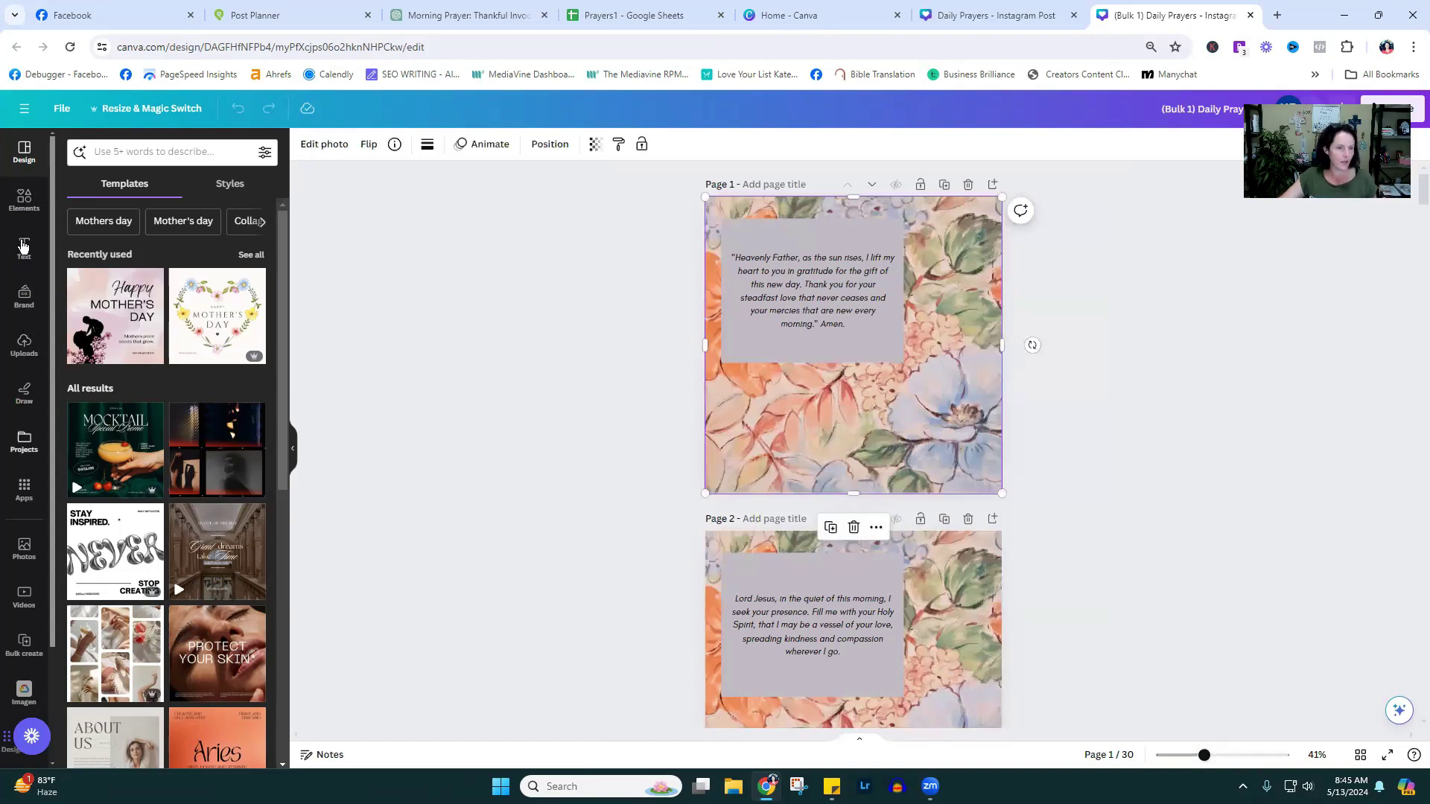
left_click(24, 199)
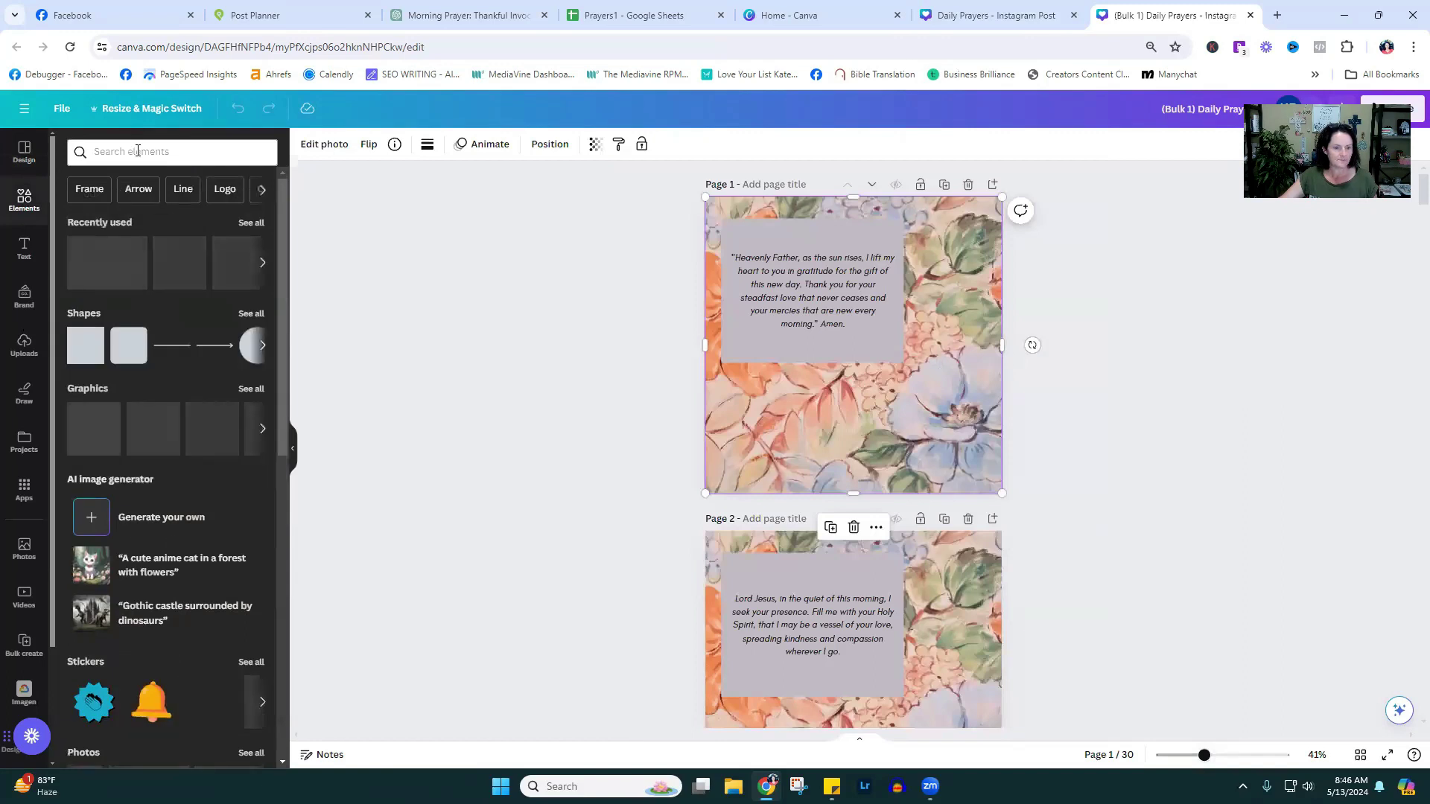
left_click(138, 151)
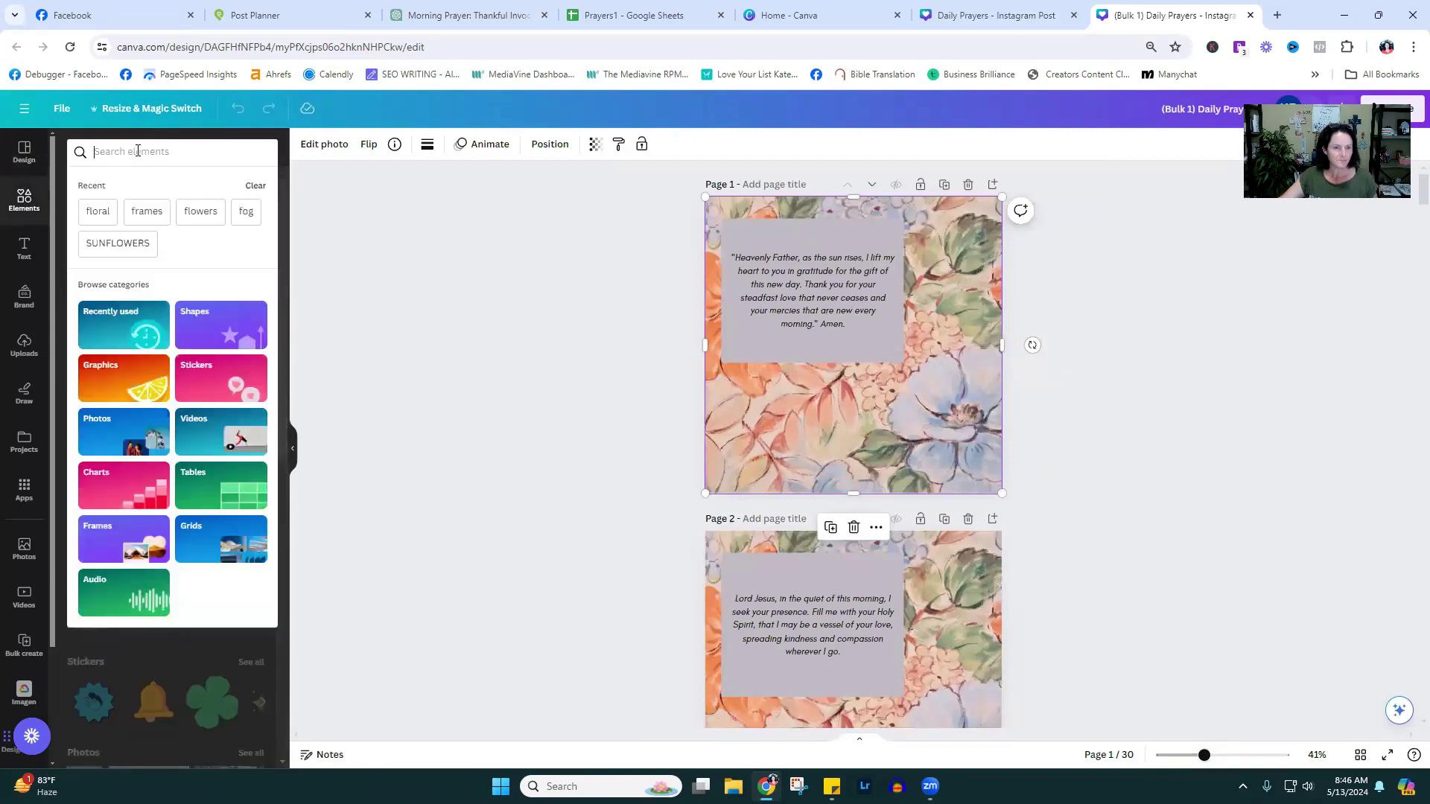
left_click(98, 212)
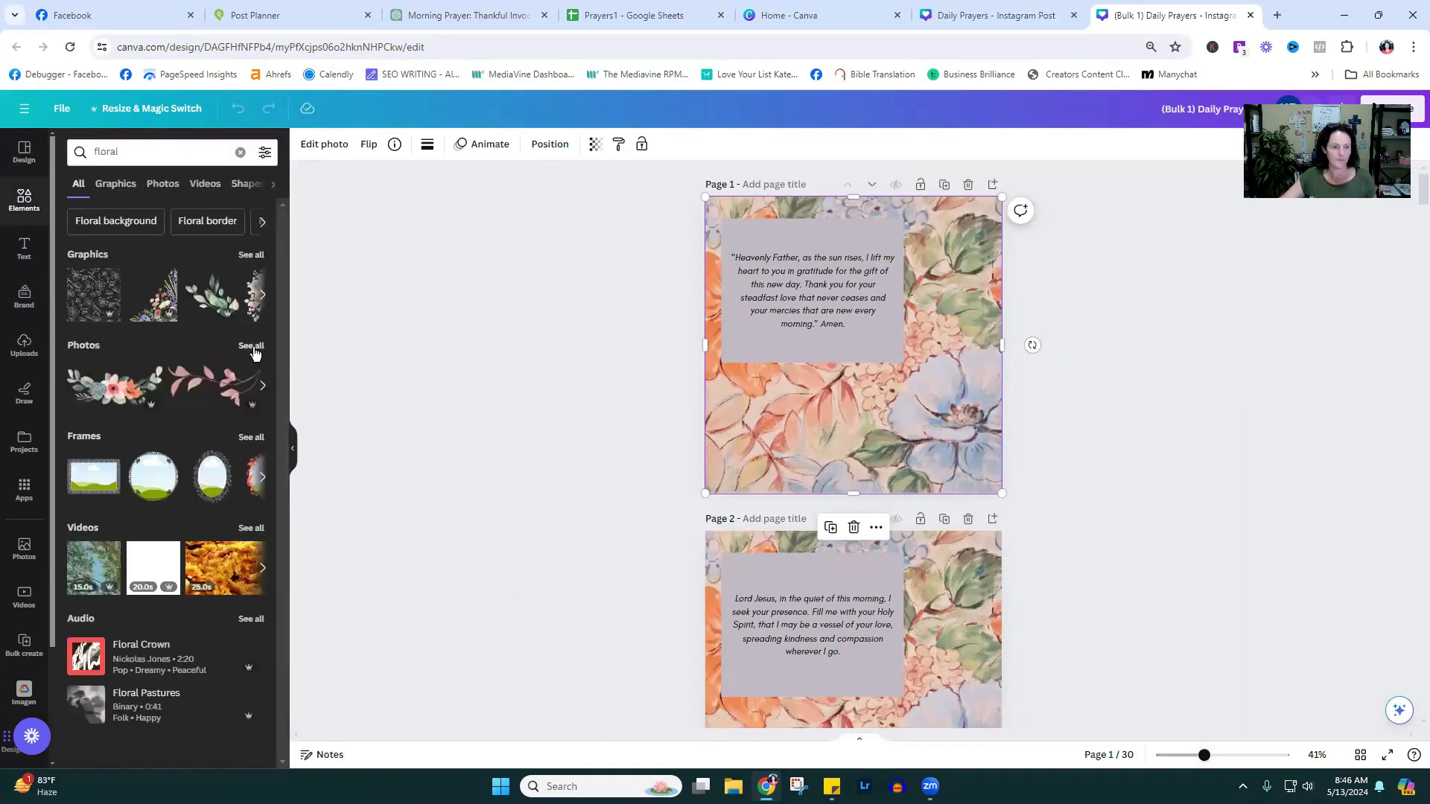
left_click(250, 346)
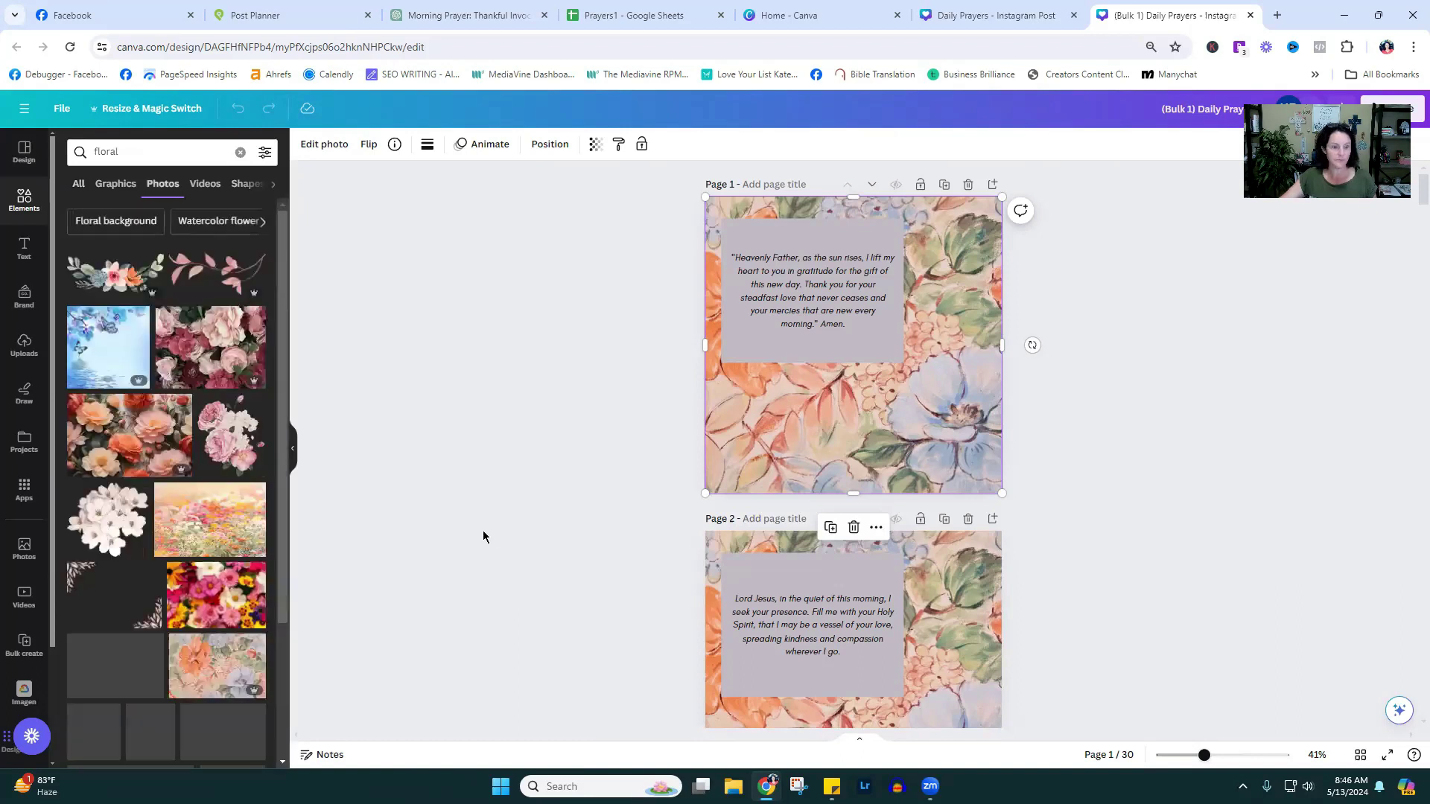
left_click_drag(219, 522, 716, 476)
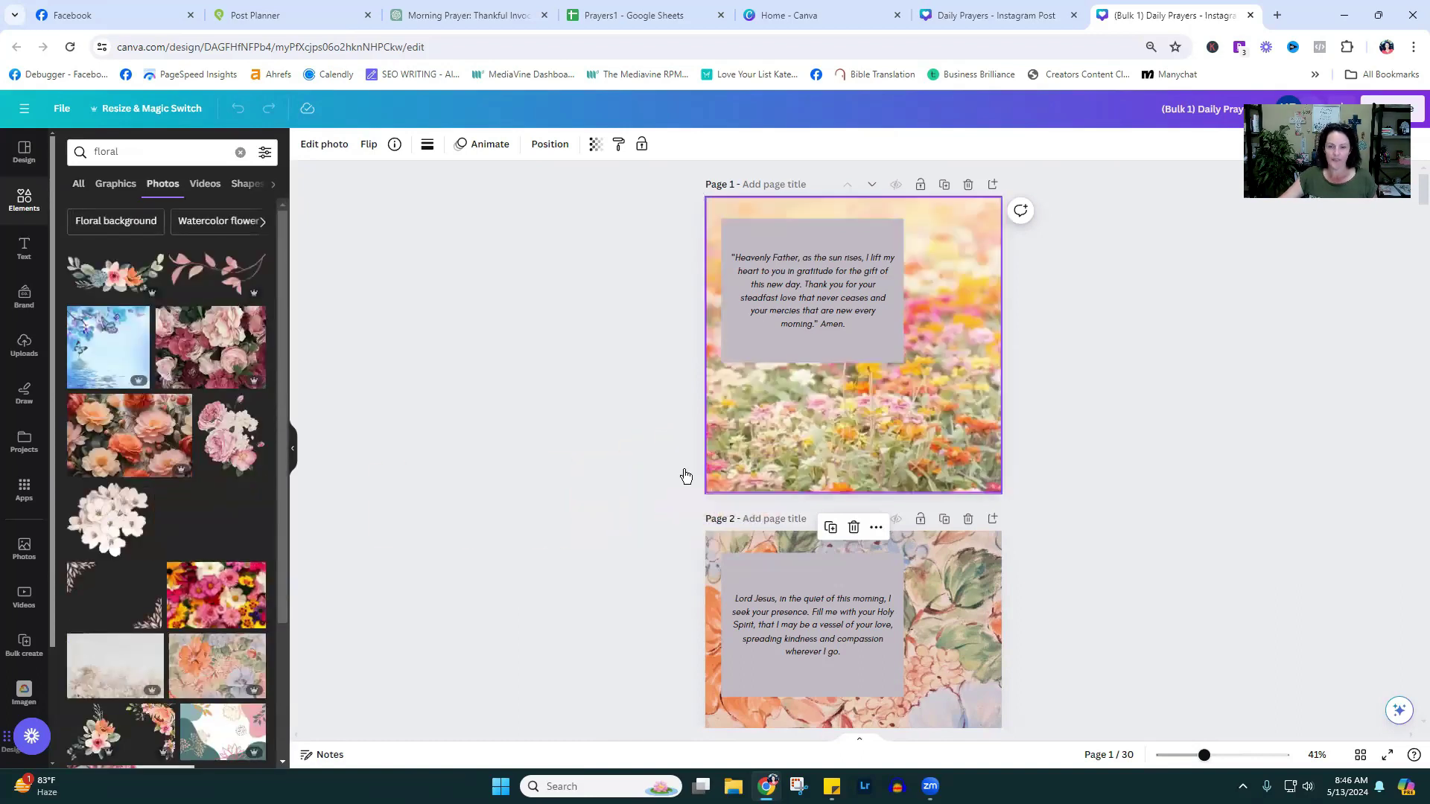
- Replace the page 2 background with the bright mixed-flowers photo and the page 3 background with the pale white-blossom photo
scroll(361, 521, "down", 4)
left_click_drag(231, 607, 718, 467)
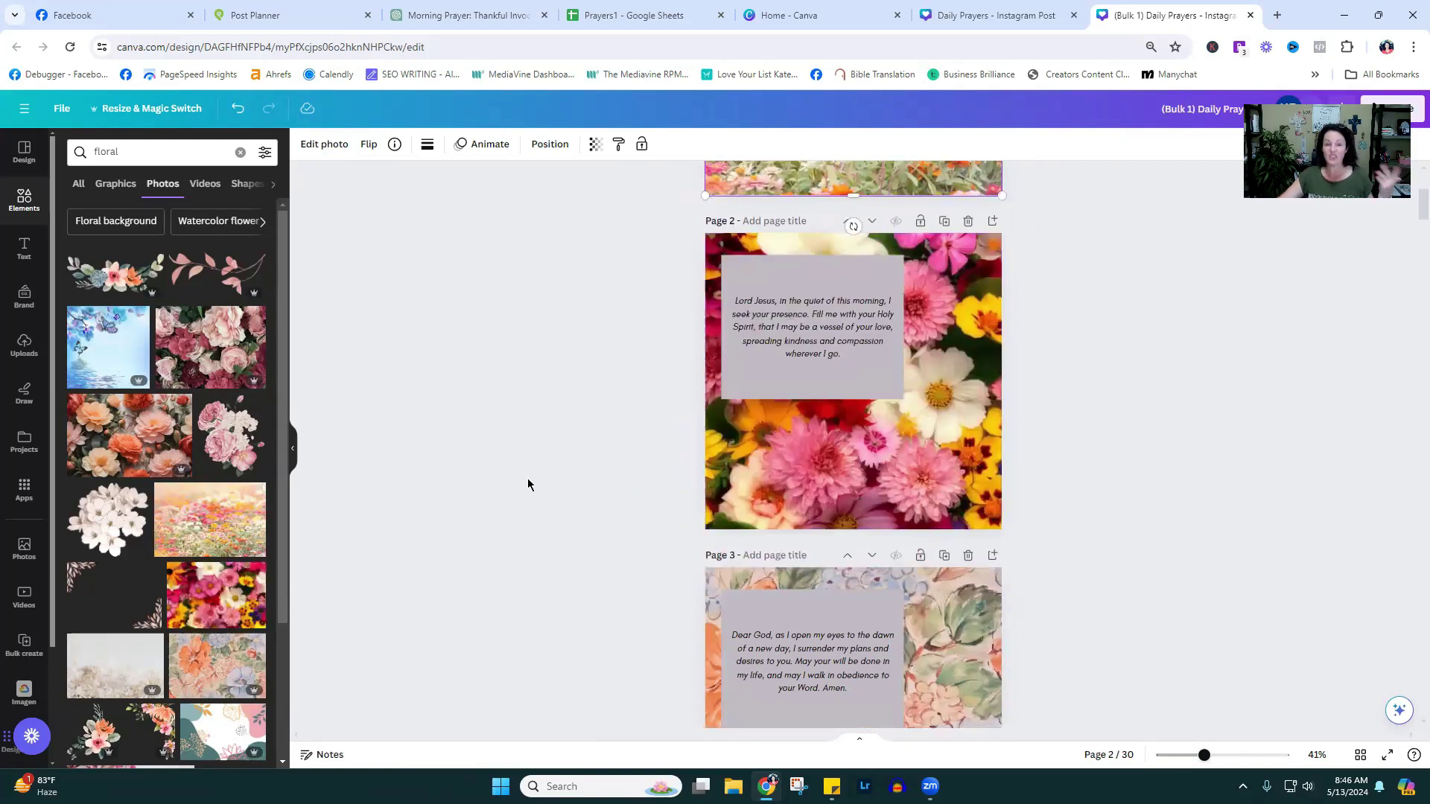
scroll(670, 607, "down", 3)
left_click_drag(116, 667, 735, 567)
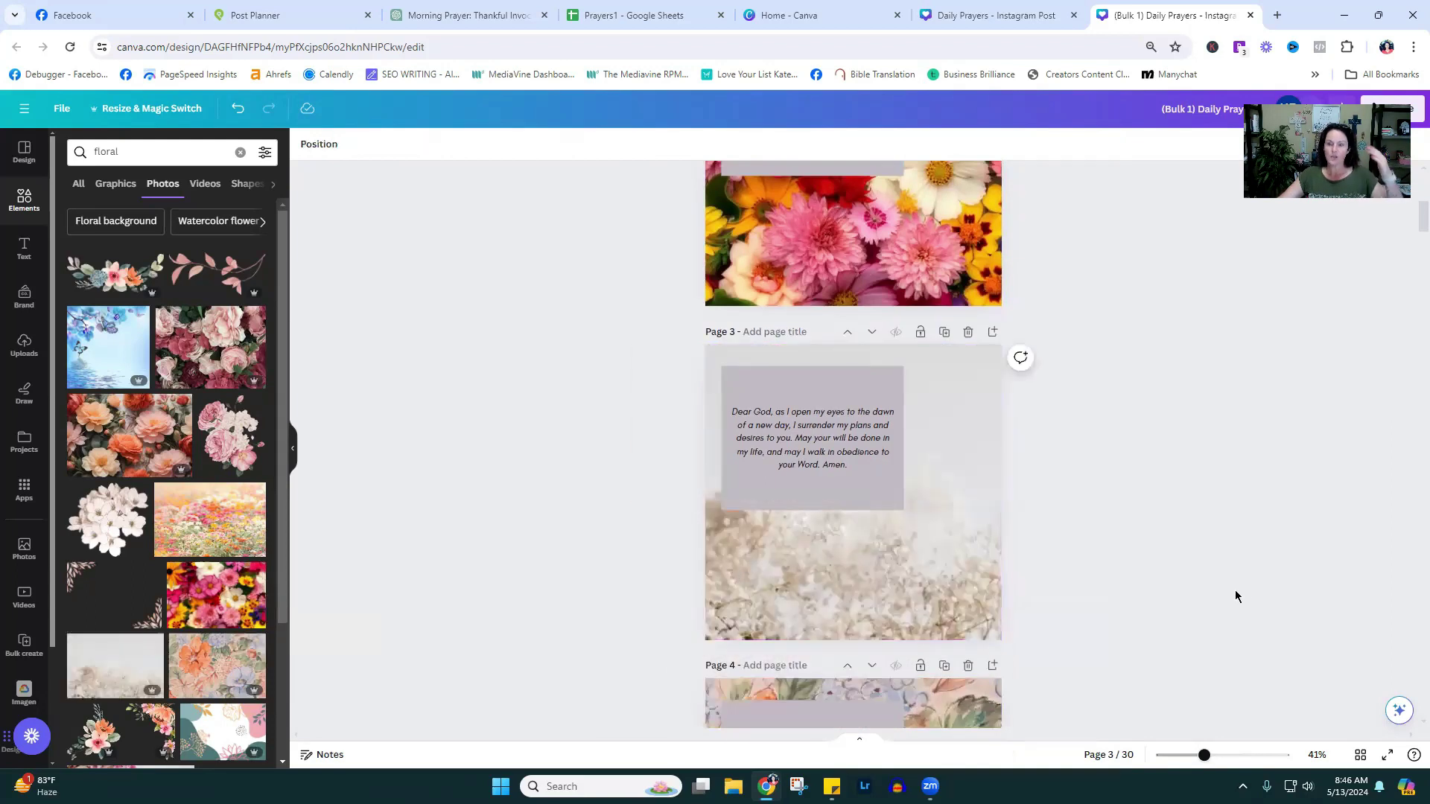
- Recolor the rectangle behind the page 1 prayer with the beige from the background's photo colors
scroll(1211, 589, "up", 9)
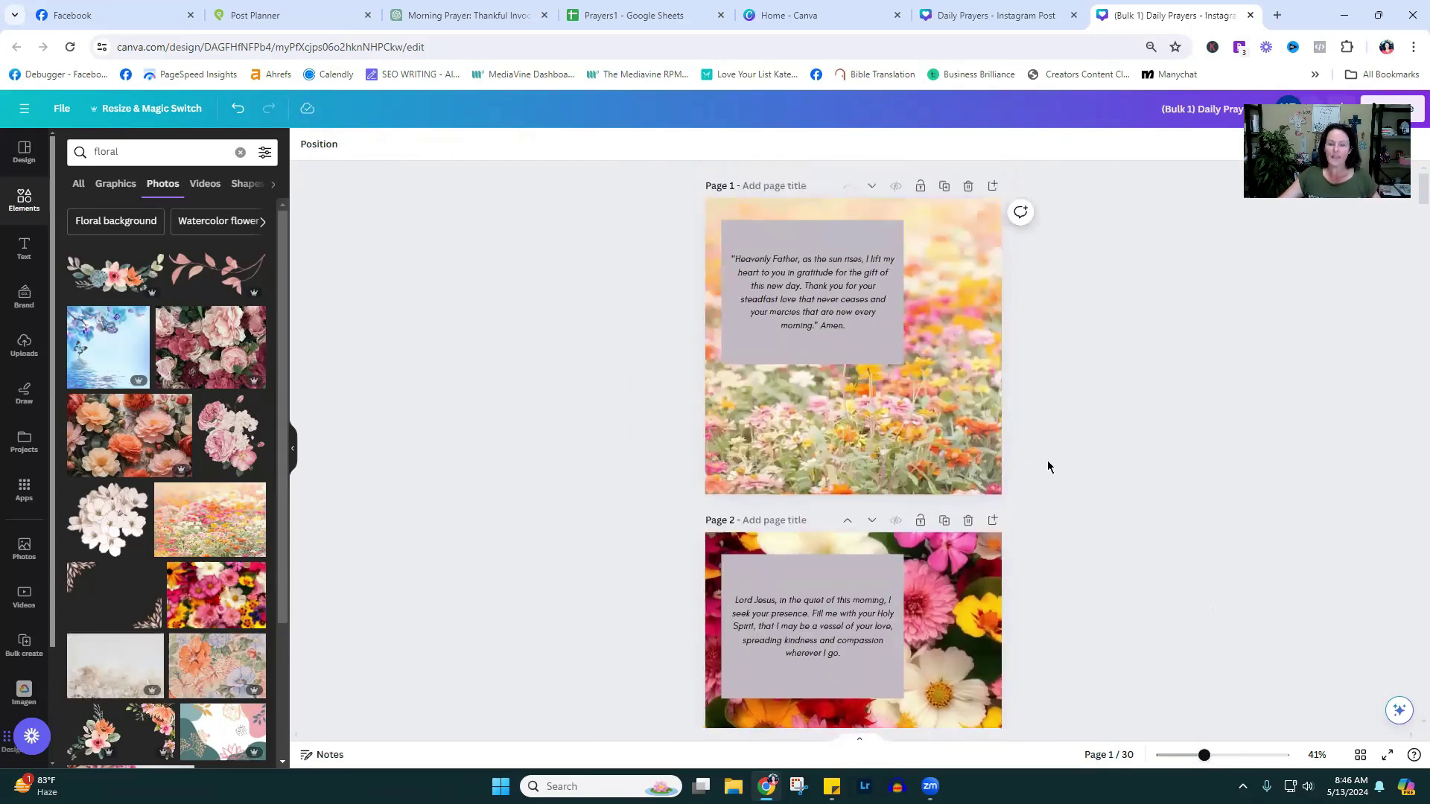
left_click(853, 352)
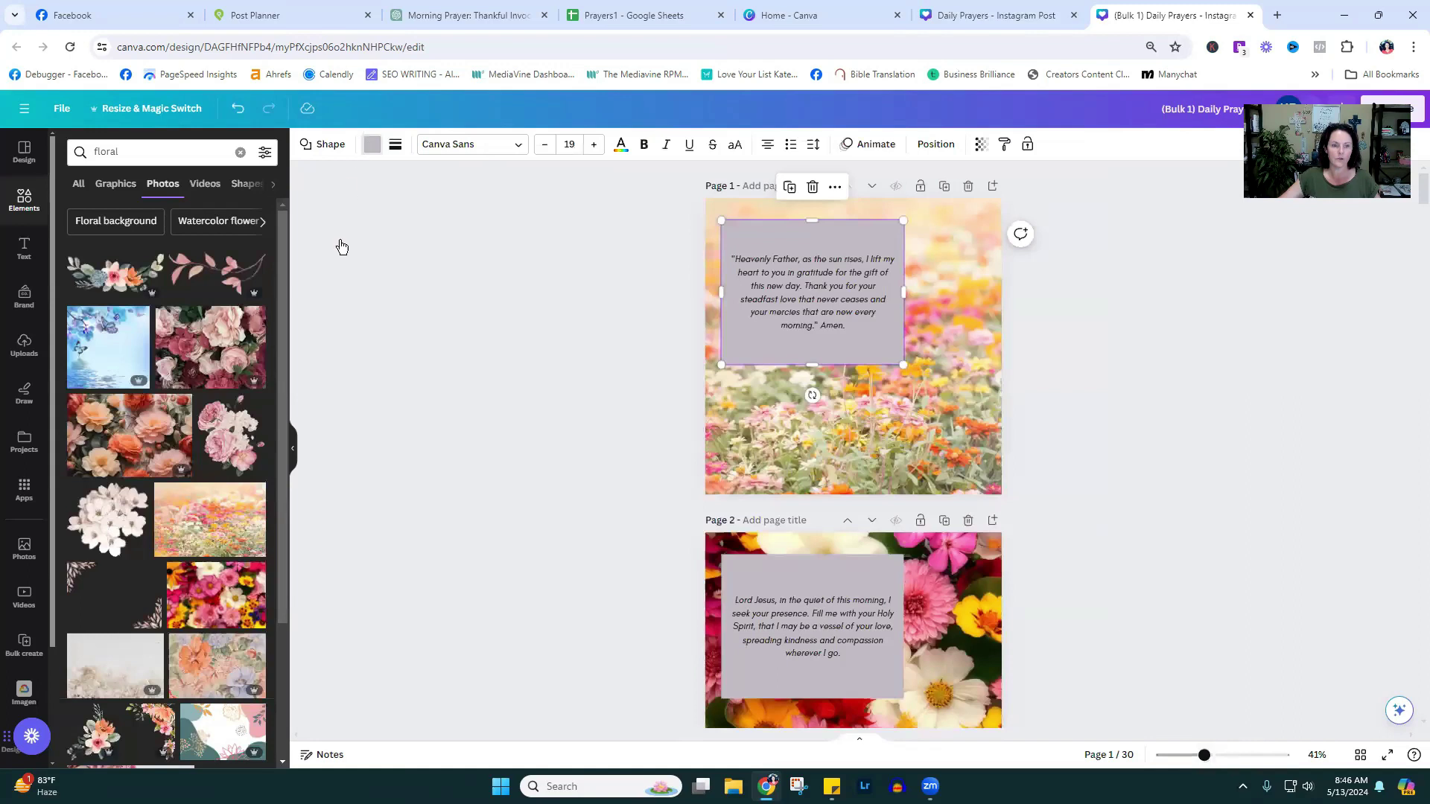
left_click(101, 445)
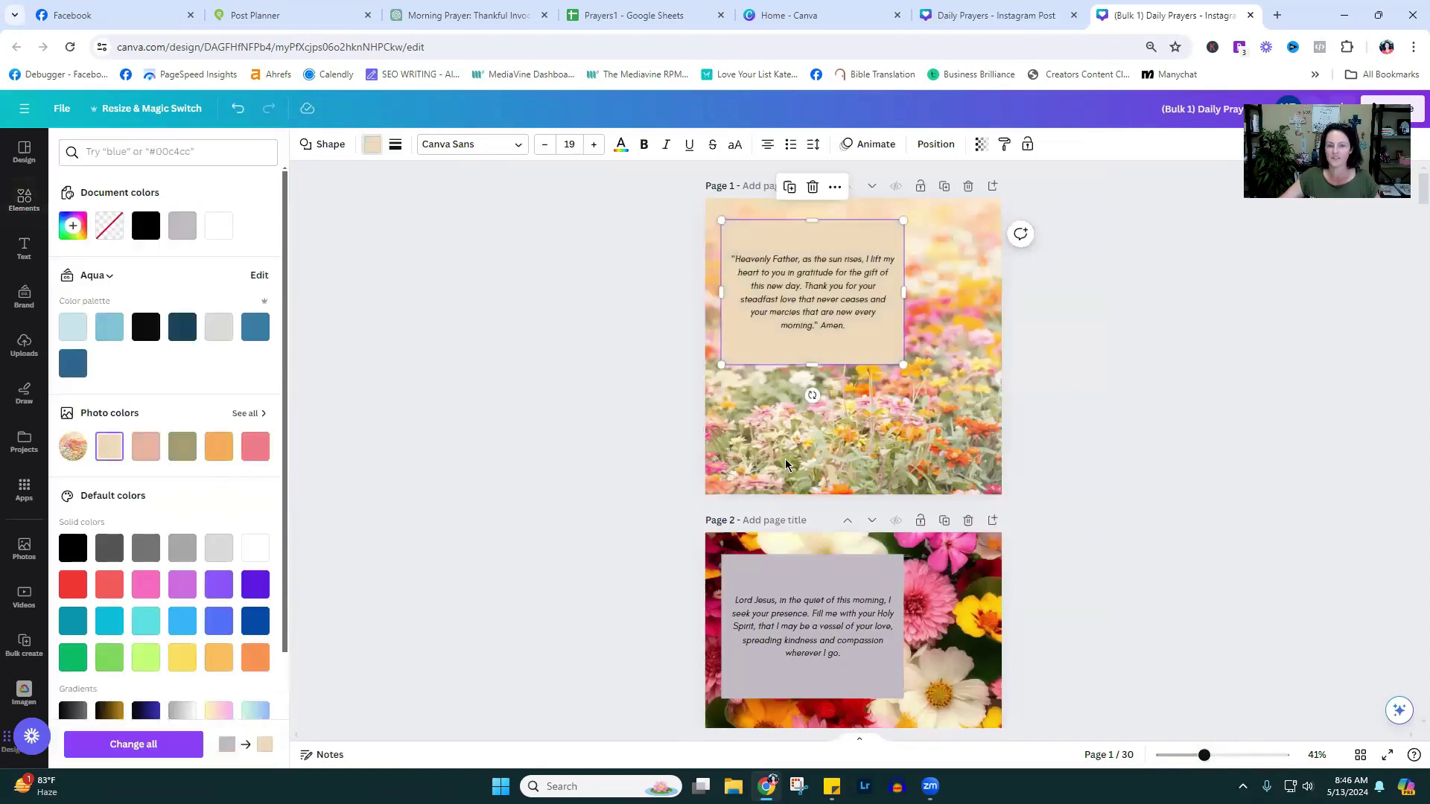
- Narrow the page 1 prayer text box and enlarge its text to about size 30.6, centred on the beige rectangle
left_click(856, 298)
left_click_drag(896, 286, 869, 278)
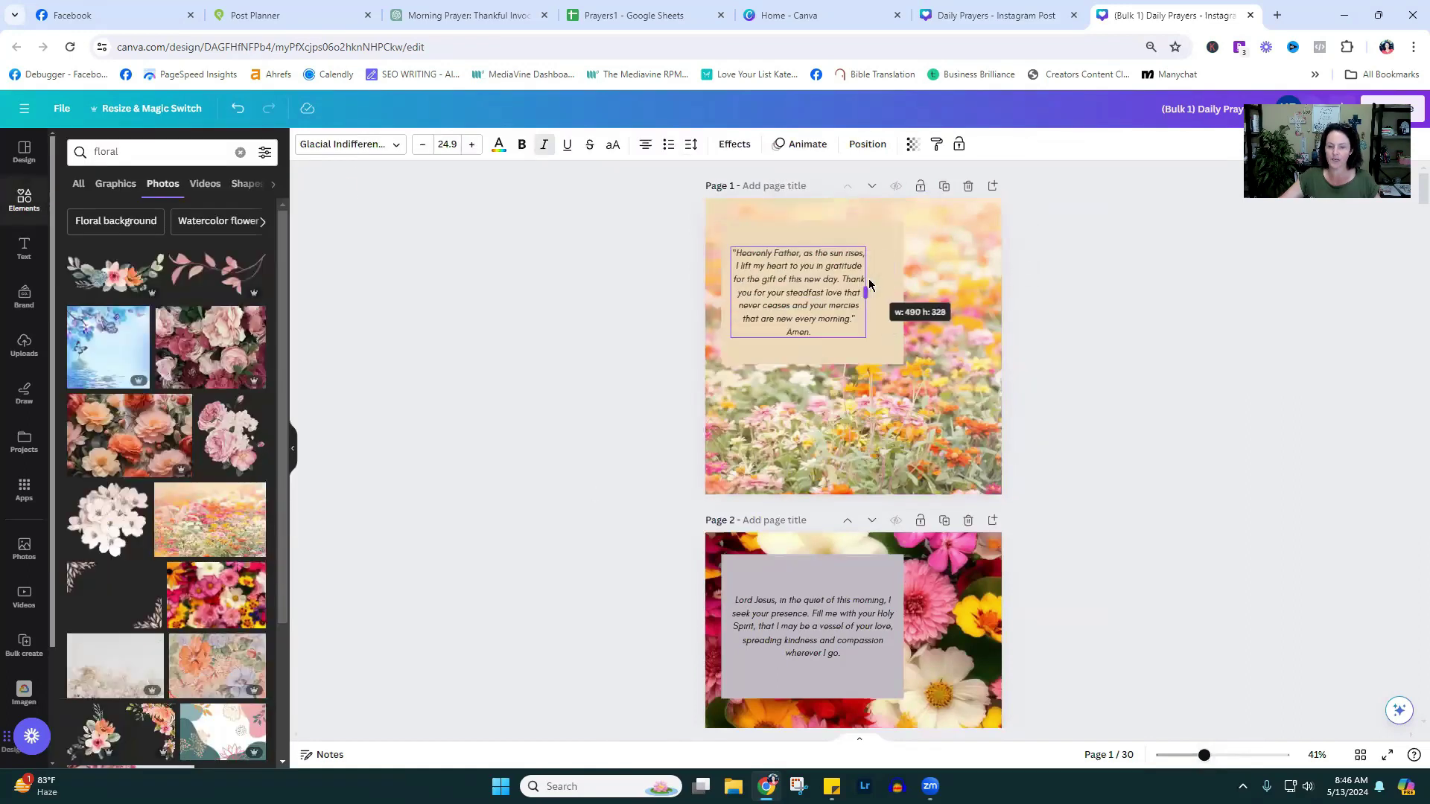
left_click_drag(868, 336, 896, 348)
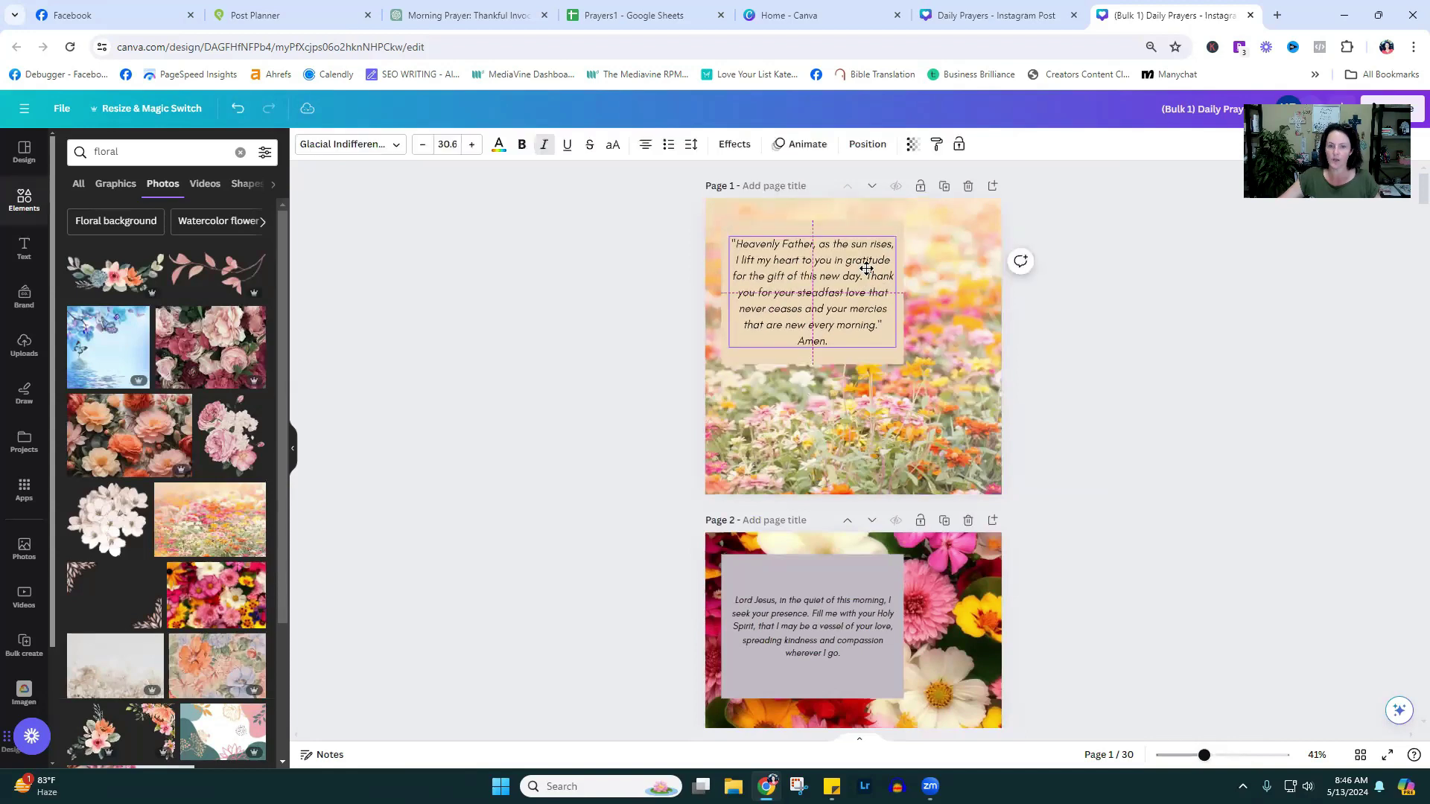
left_click(1229, 480)
- Look through the remaining generated pages and close both the bulk-generated and the original Daily Prayers designs
scroll(1200, 484, "down", 20)
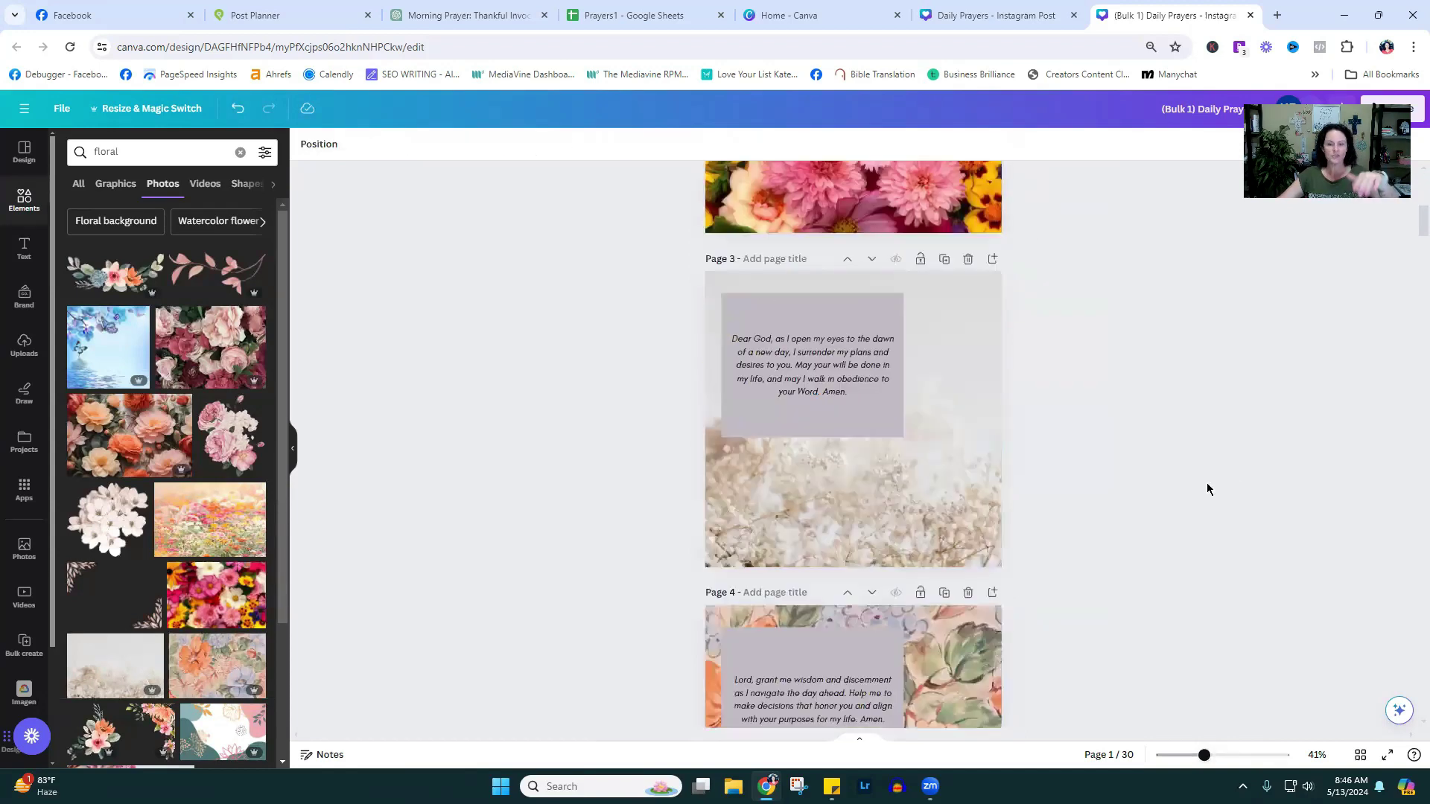
scroll(1222, 544, "down", 7)
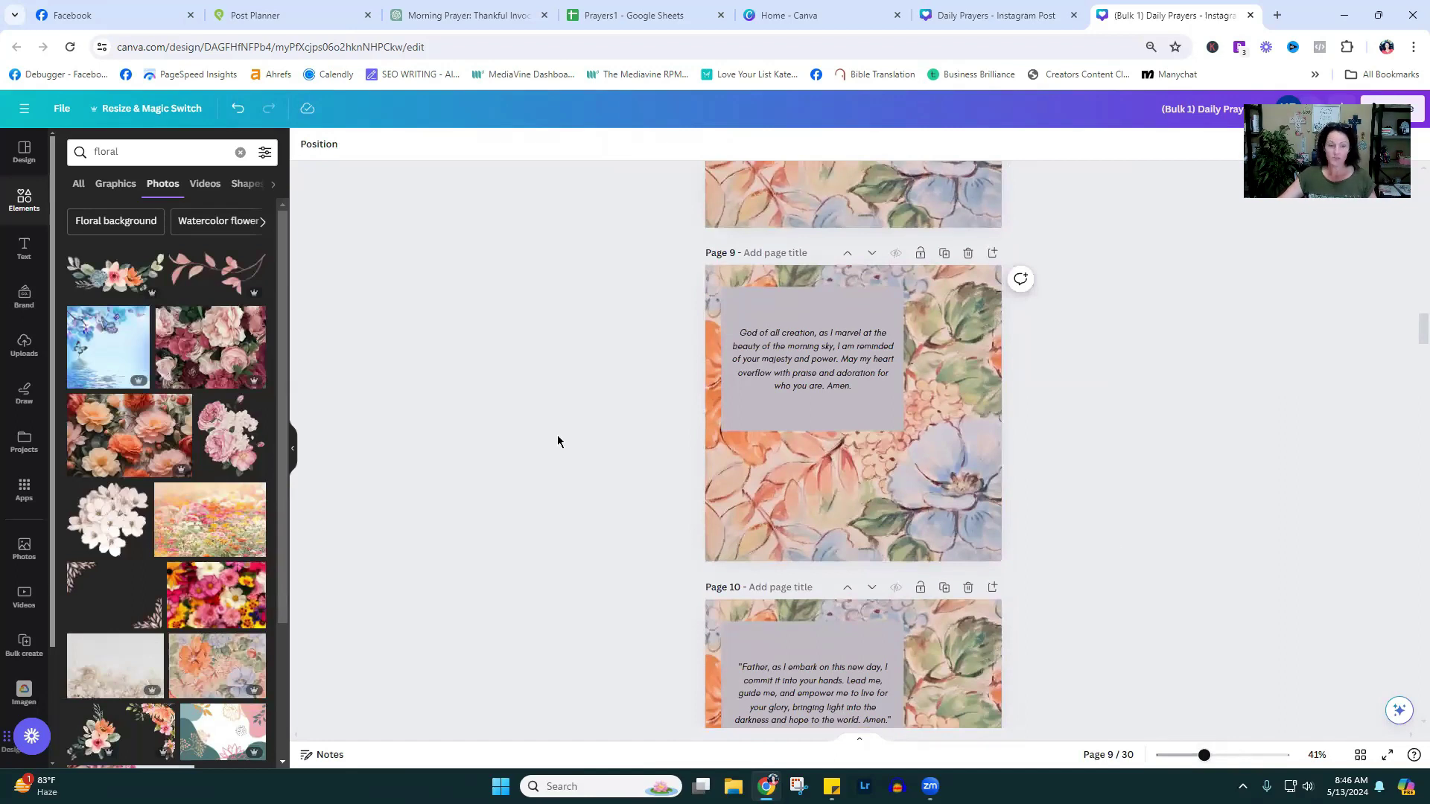
left_click(1252, 15)
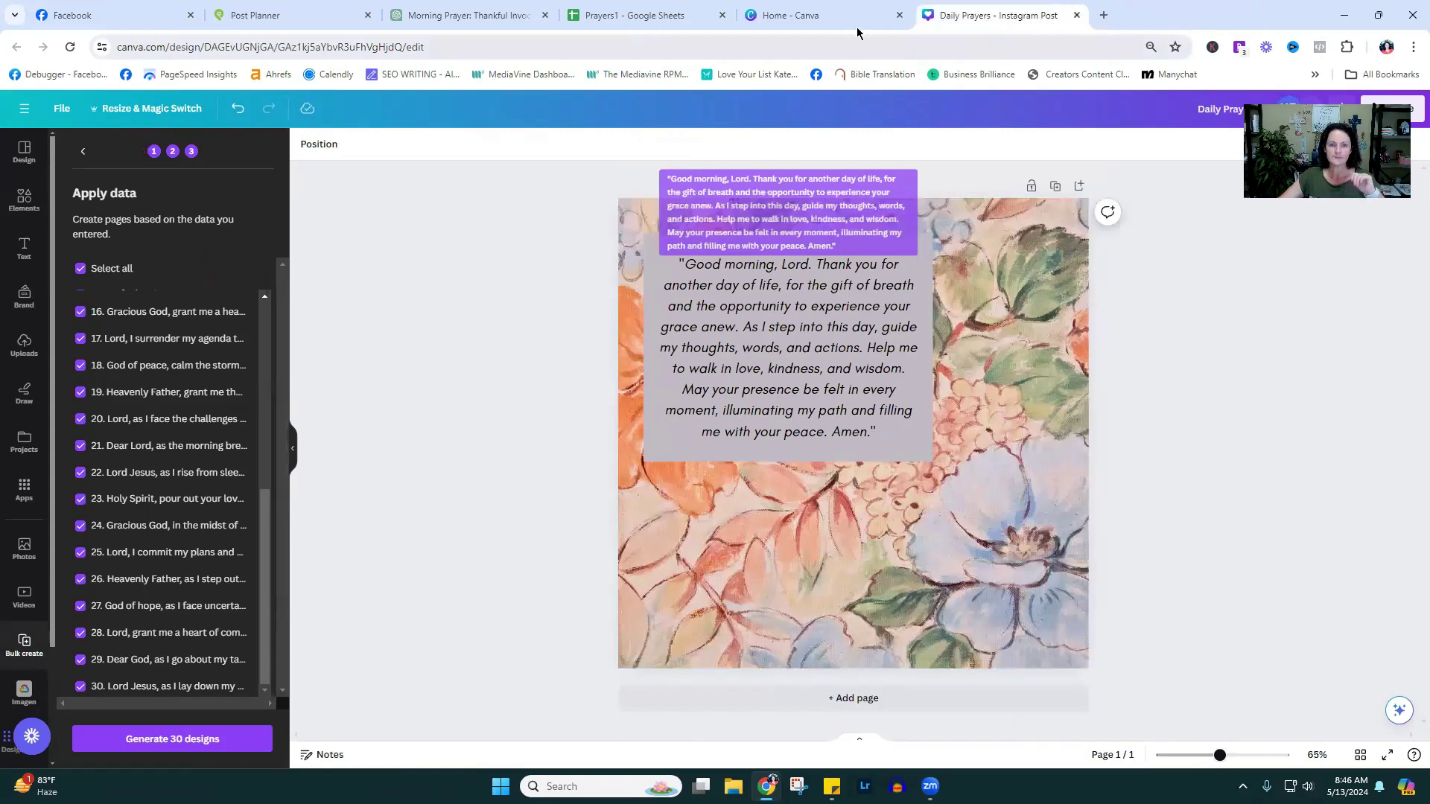
key("ctrl+w")
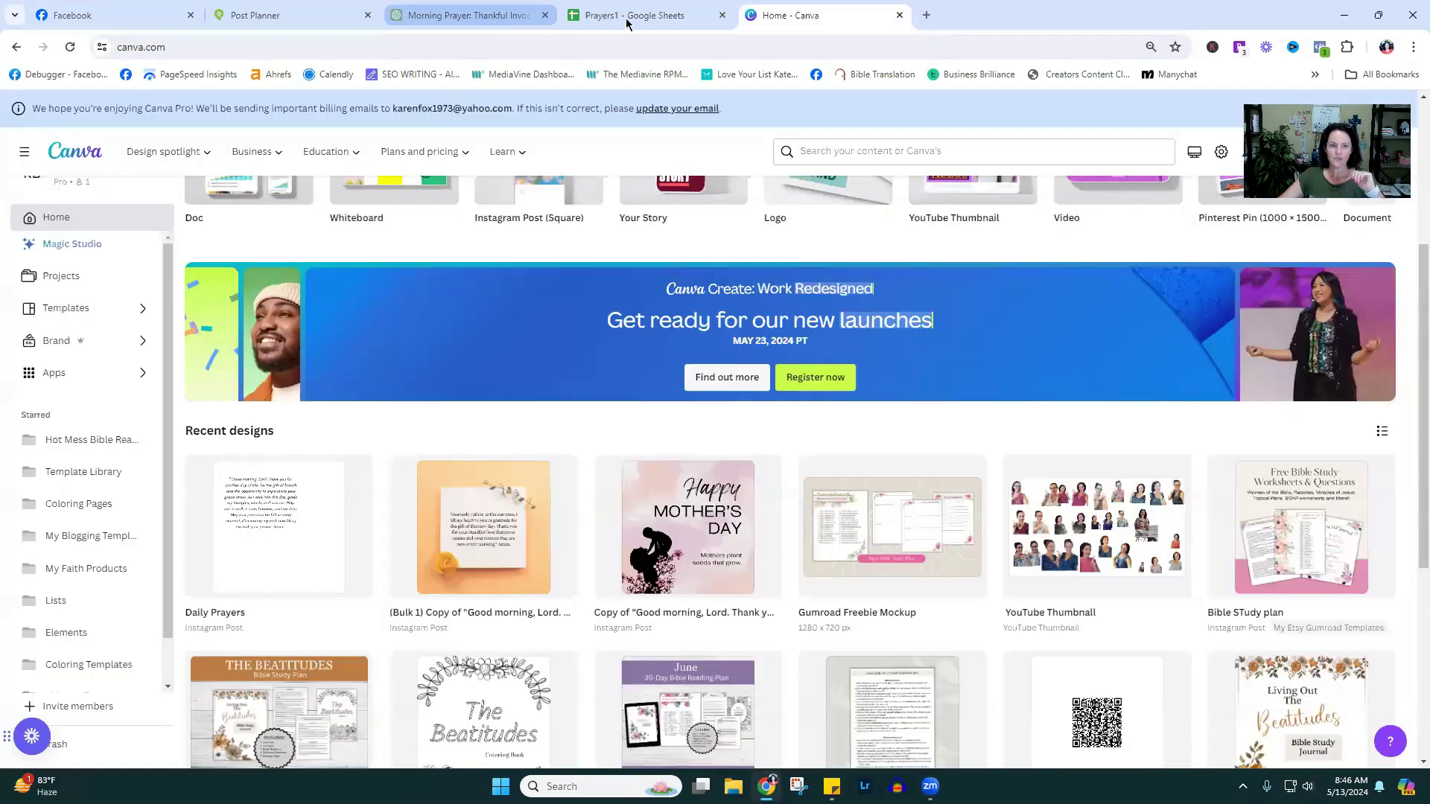
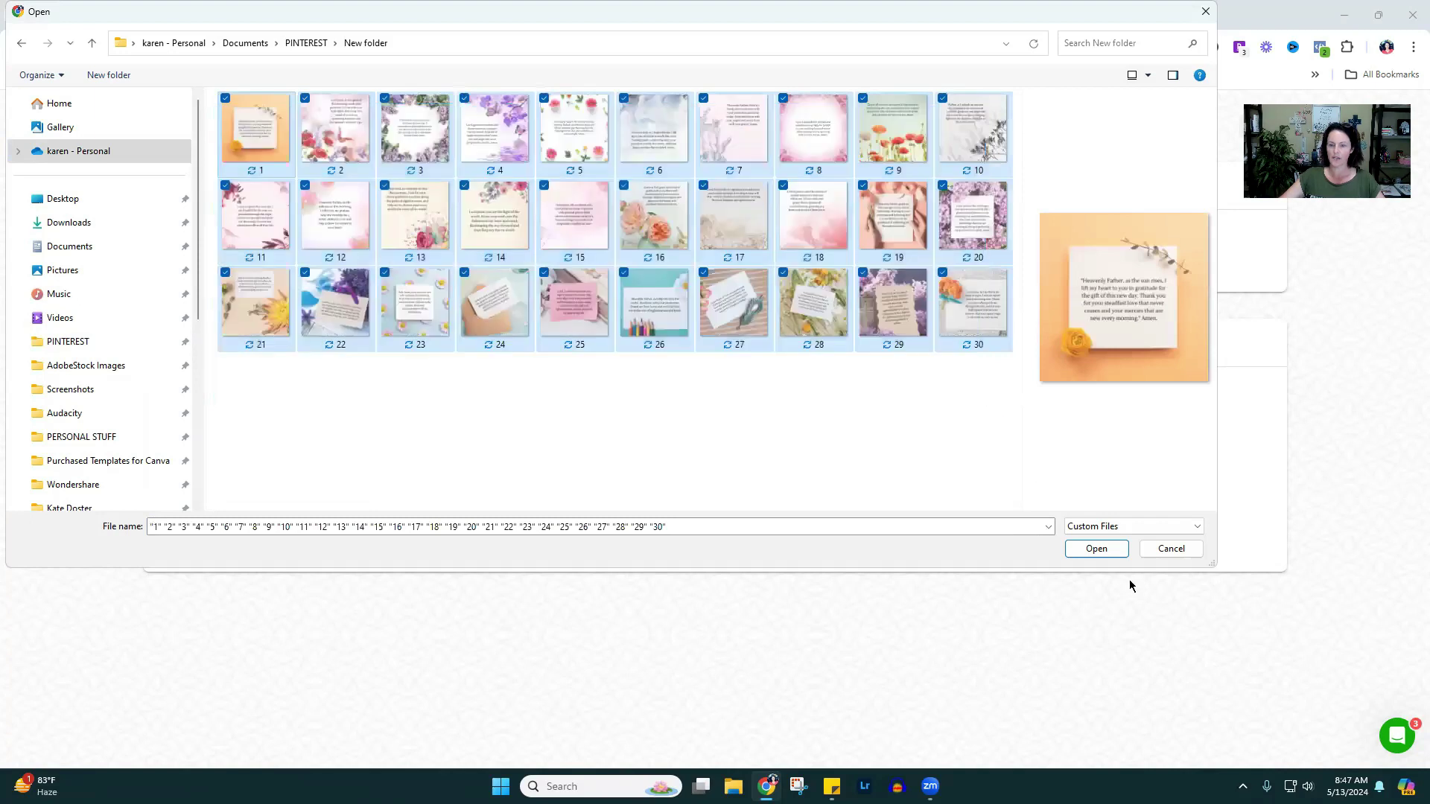
- In Post Planner, add the selected prayer images 1 to 30 as multiple posts for the PFE Prayer Graphic bucket and review them
left_click(1116, 551)
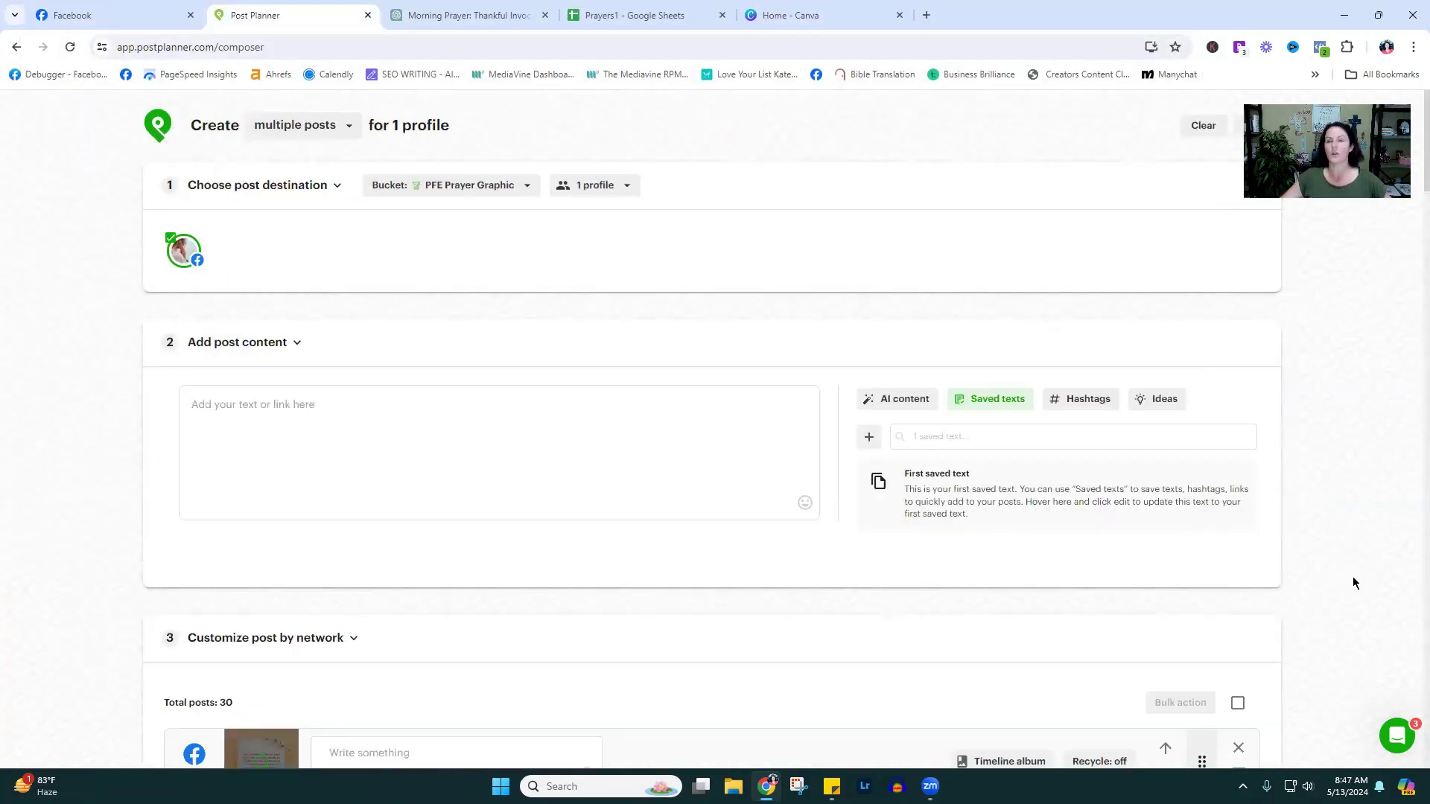
scroll(1348, 576, "down", 7)
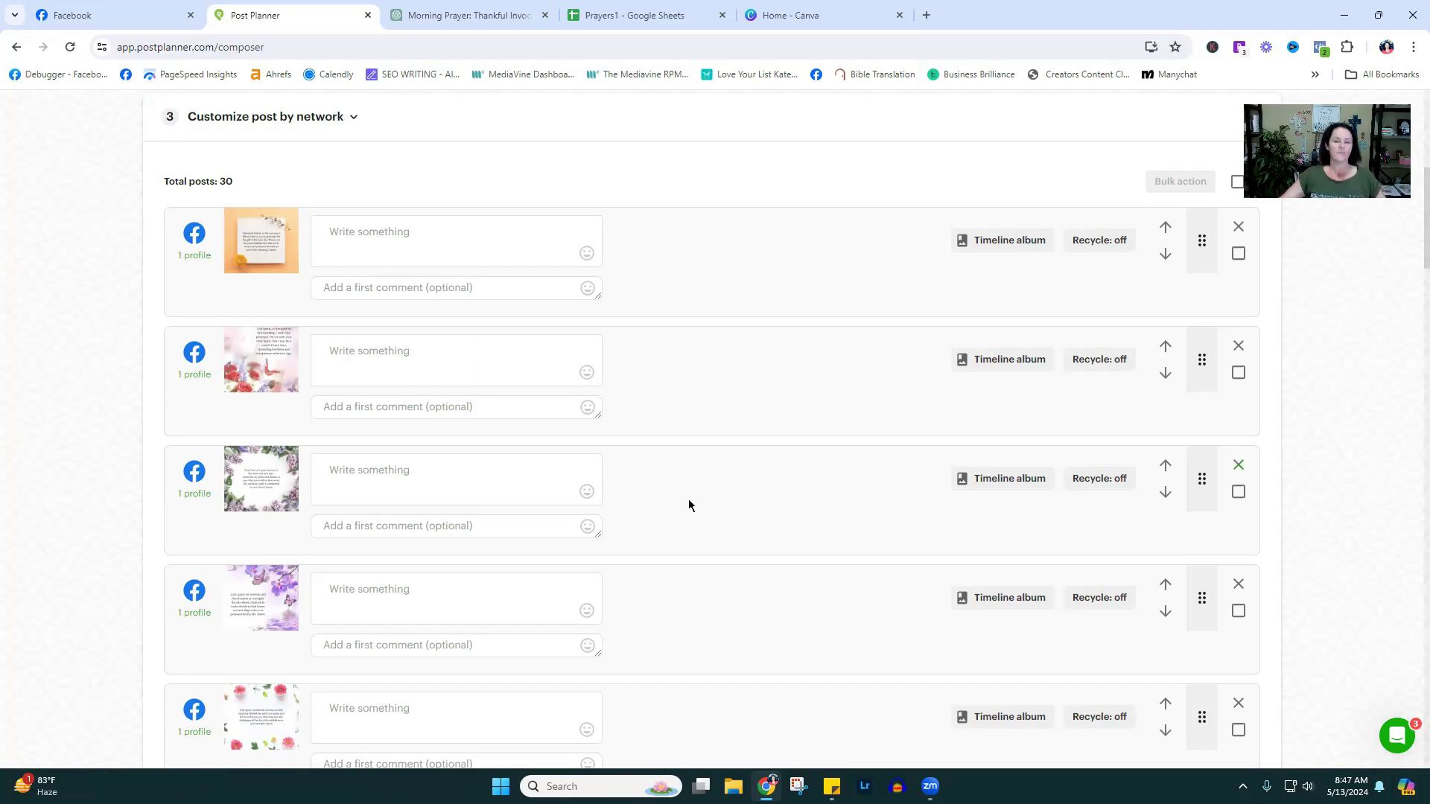
scroll(633, 491, "up", 10)
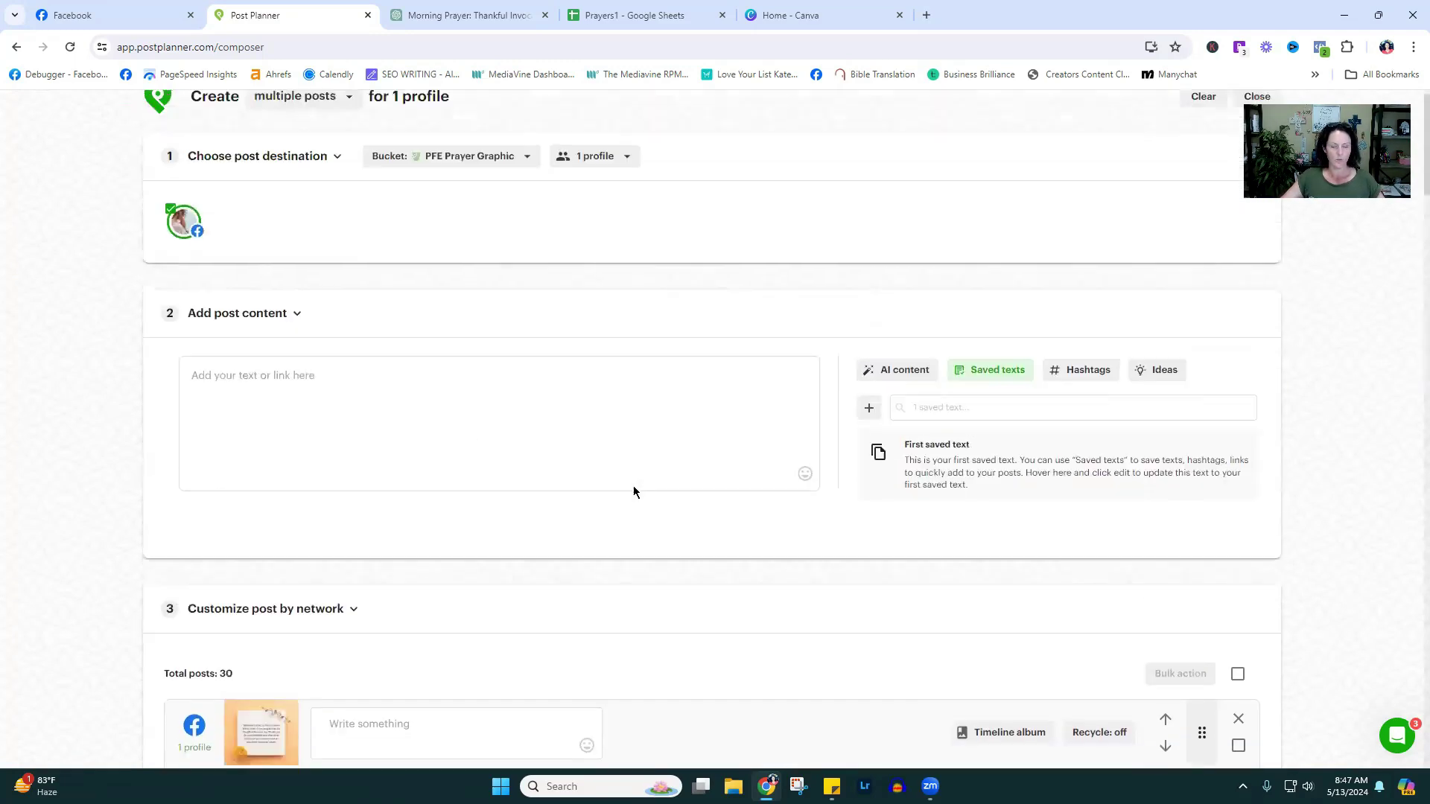
scroll(633, 492, "up", 1)
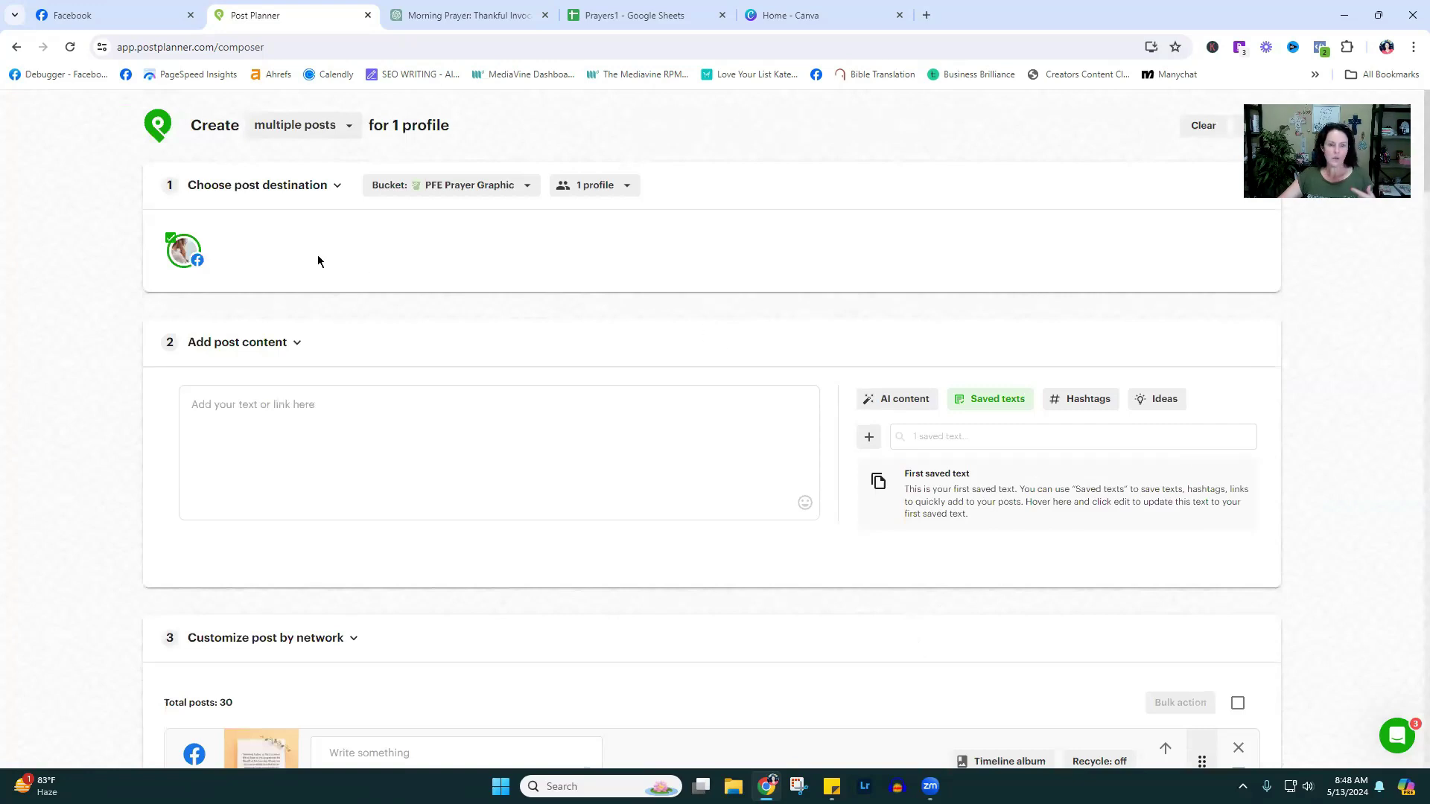
left_click(181, 412)
scroll(107, 397, "down", 6)
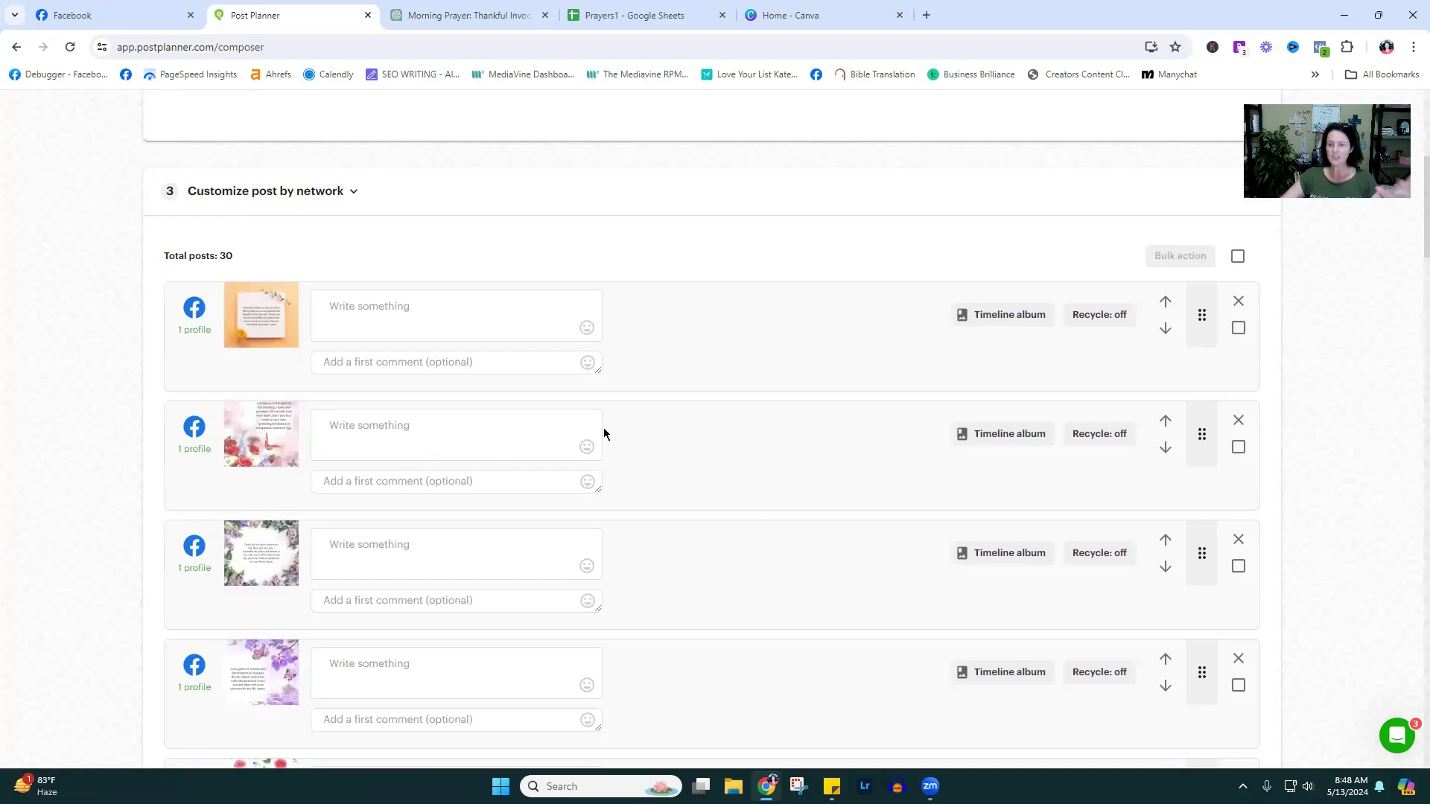
- Go through the remaining prayer image posts and save all 30 to the PFE Prayer Graphic bucket
scroll(601, 432, "down", 1)
scroll(602, 432, "down", 20)
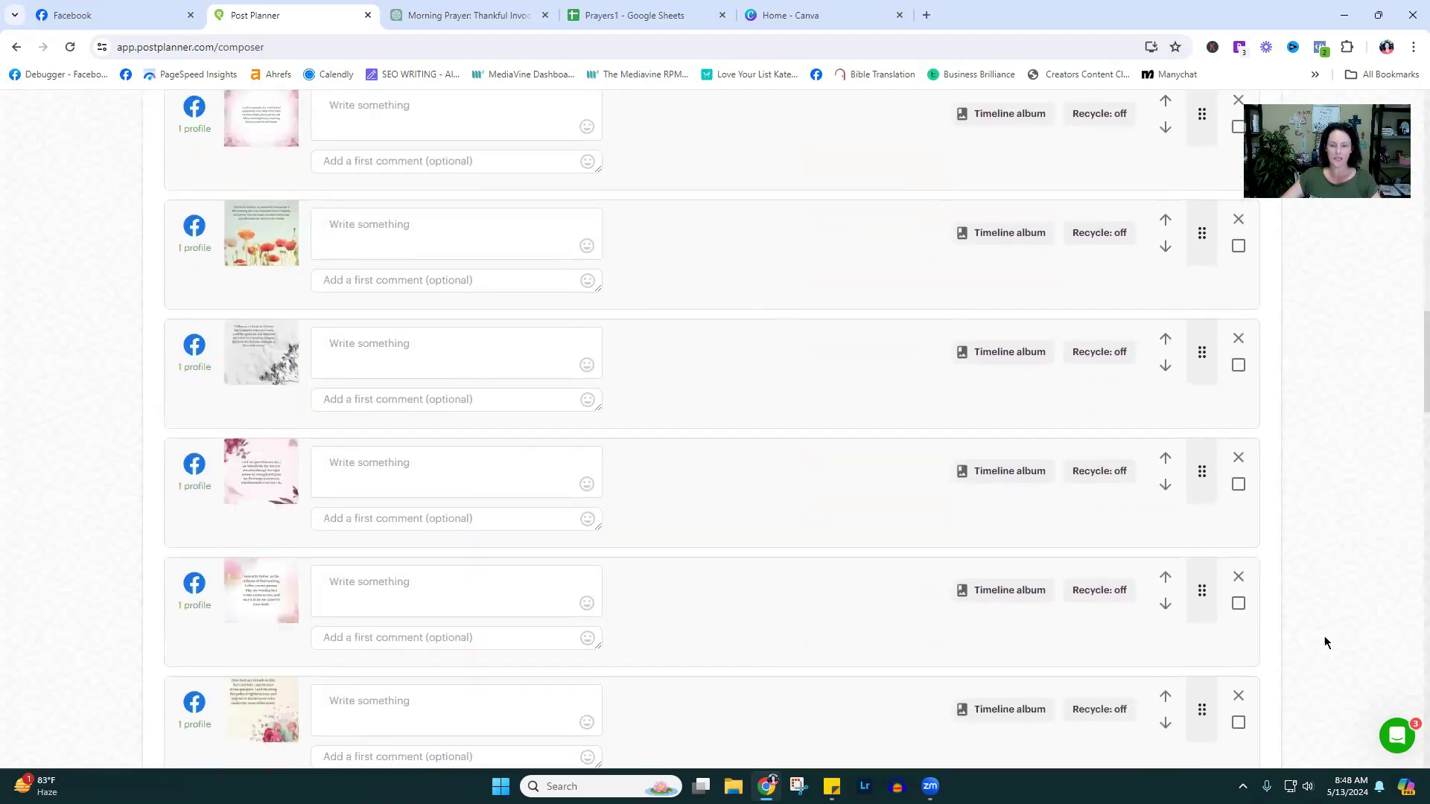
scroll(1384, 535, "down", 10)
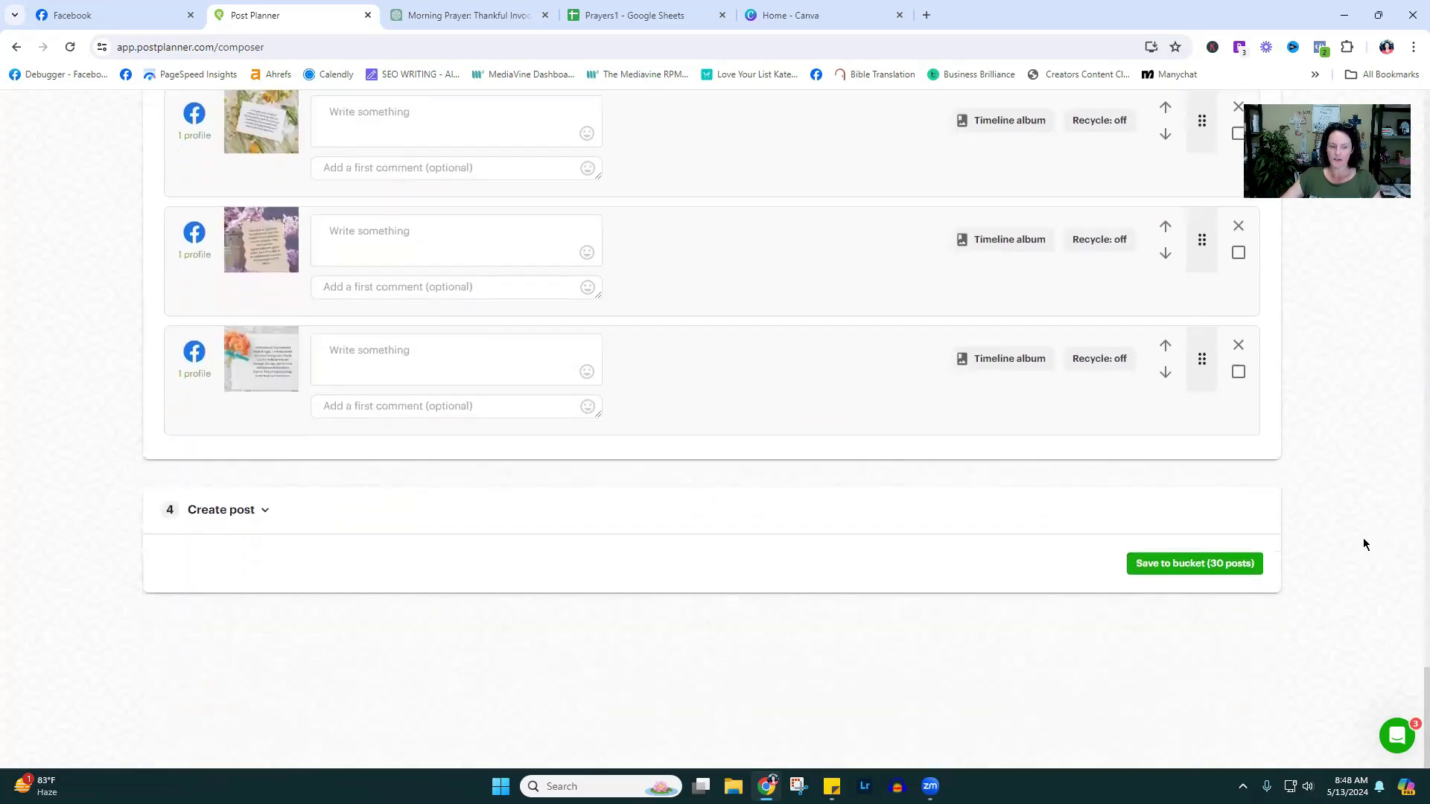
left_click(1212, 566)
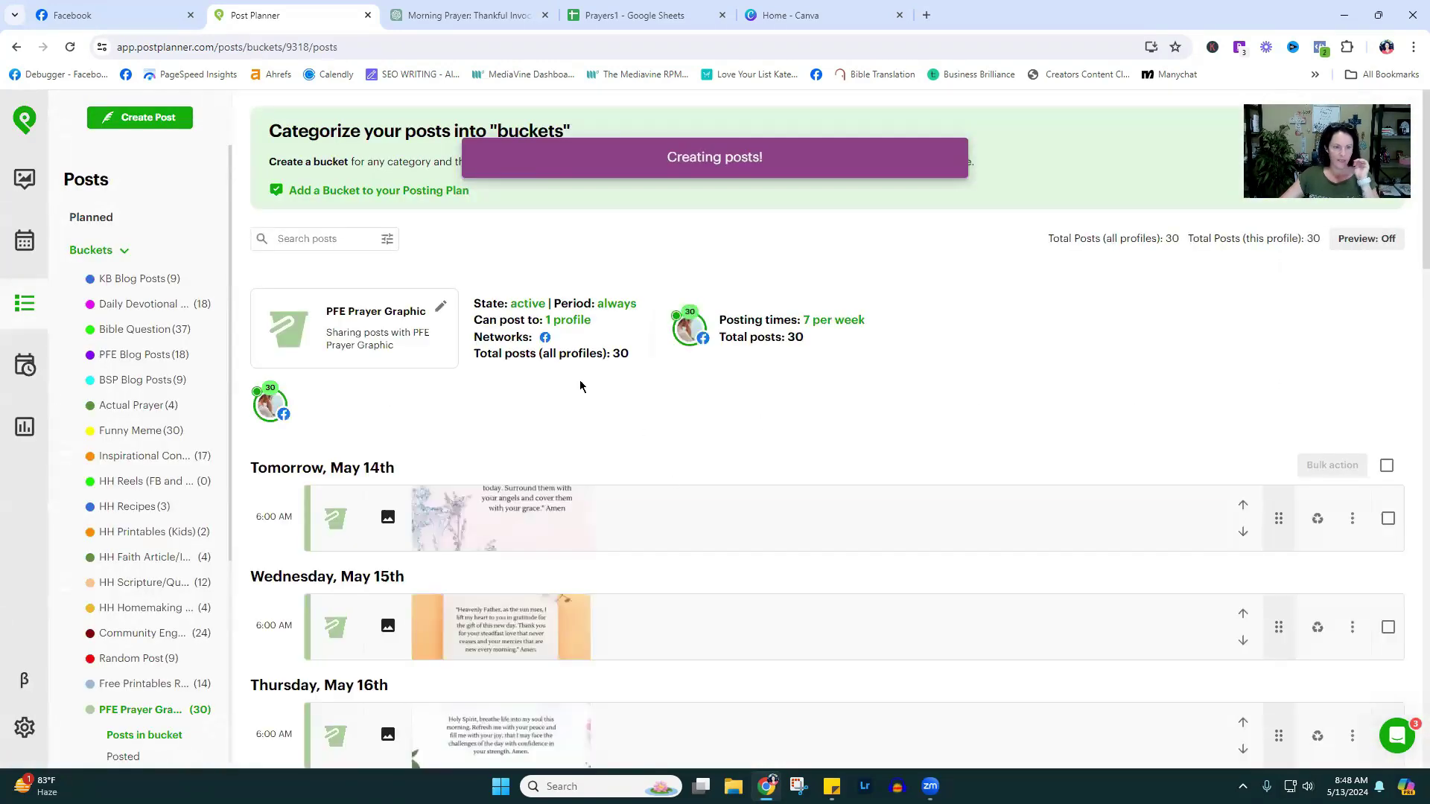
- Look over the May to June calendar for the PFE page to check the scheduled prayer posts
left_click(24, 245)
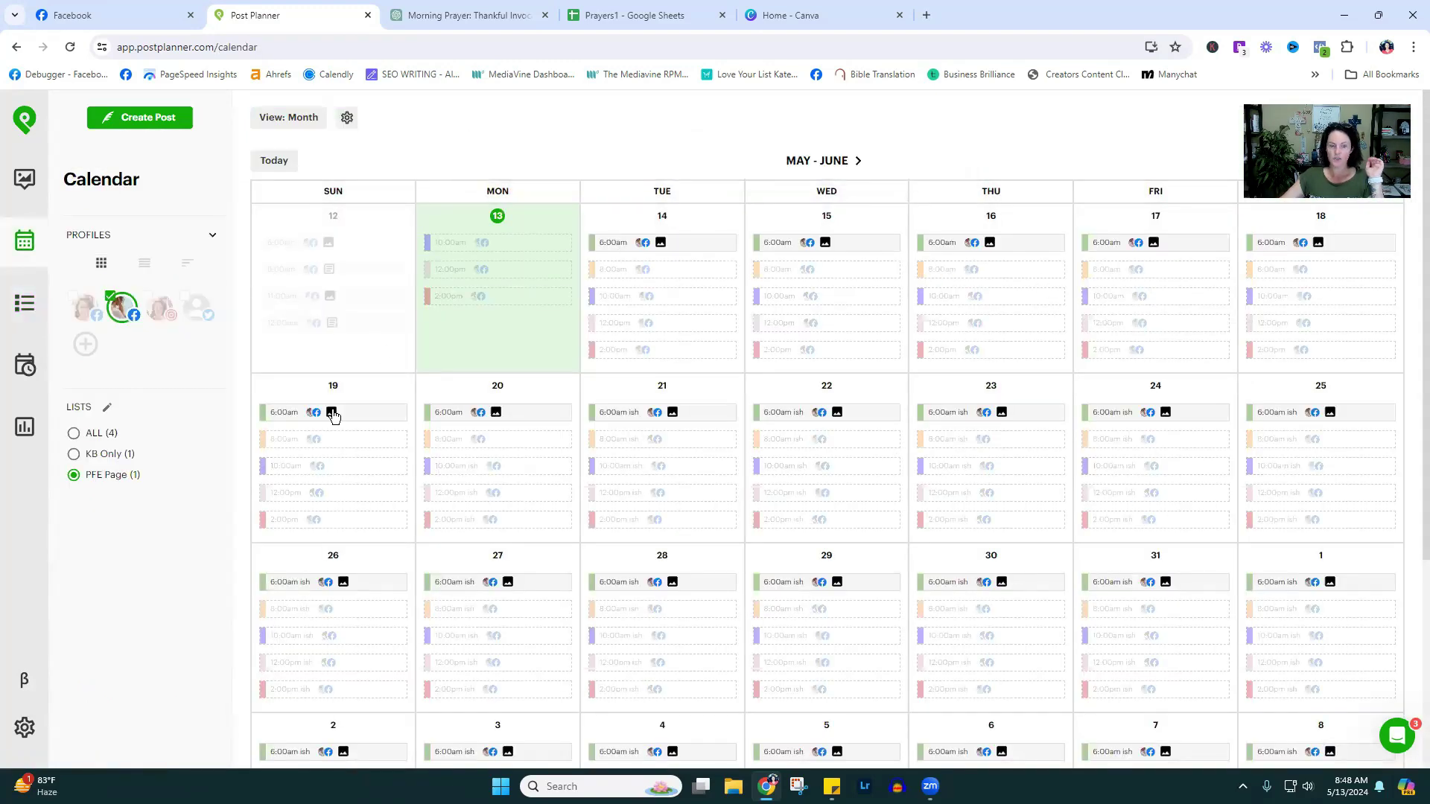
scroll(798, 469, "down", 4)
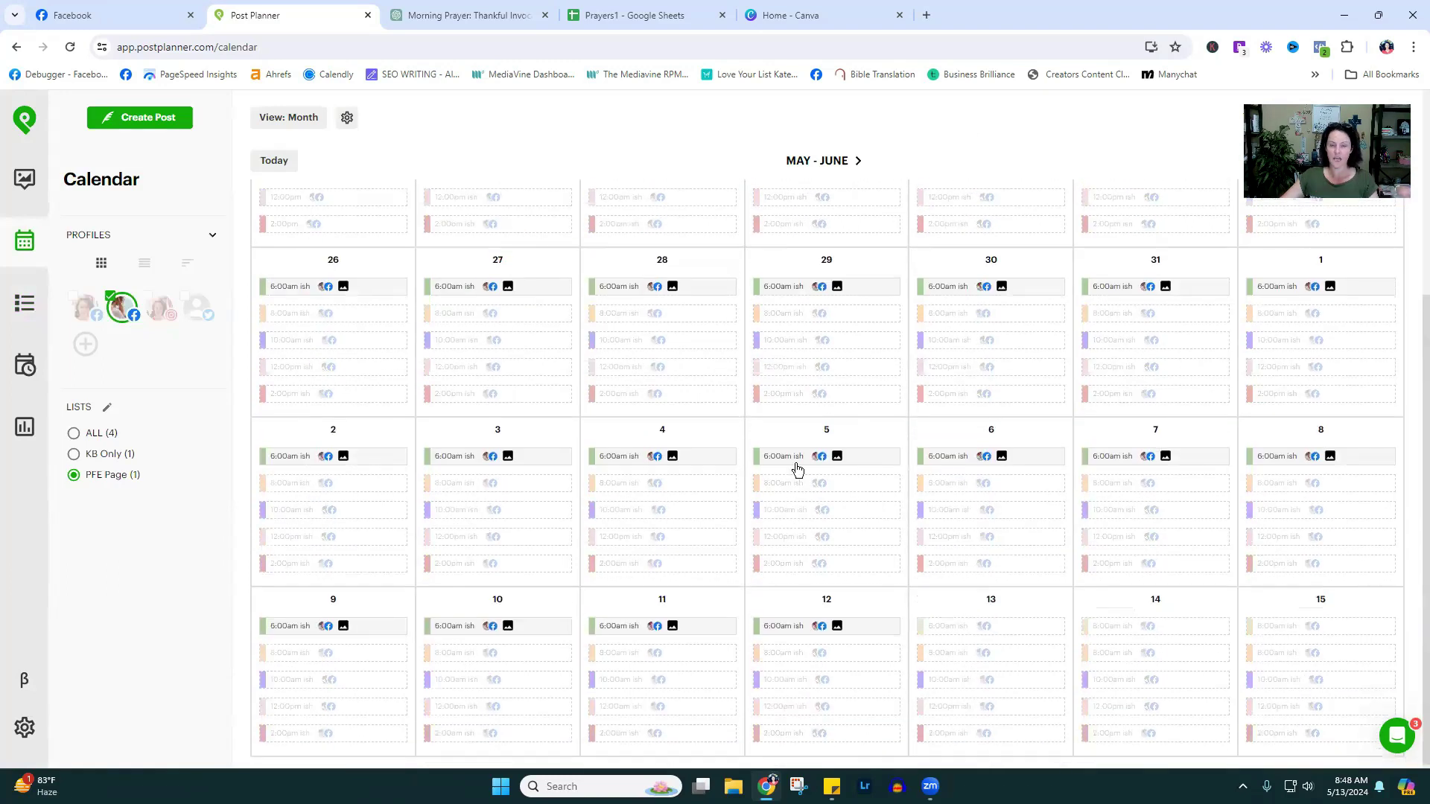
scroll(1010, 533, "up", 4)
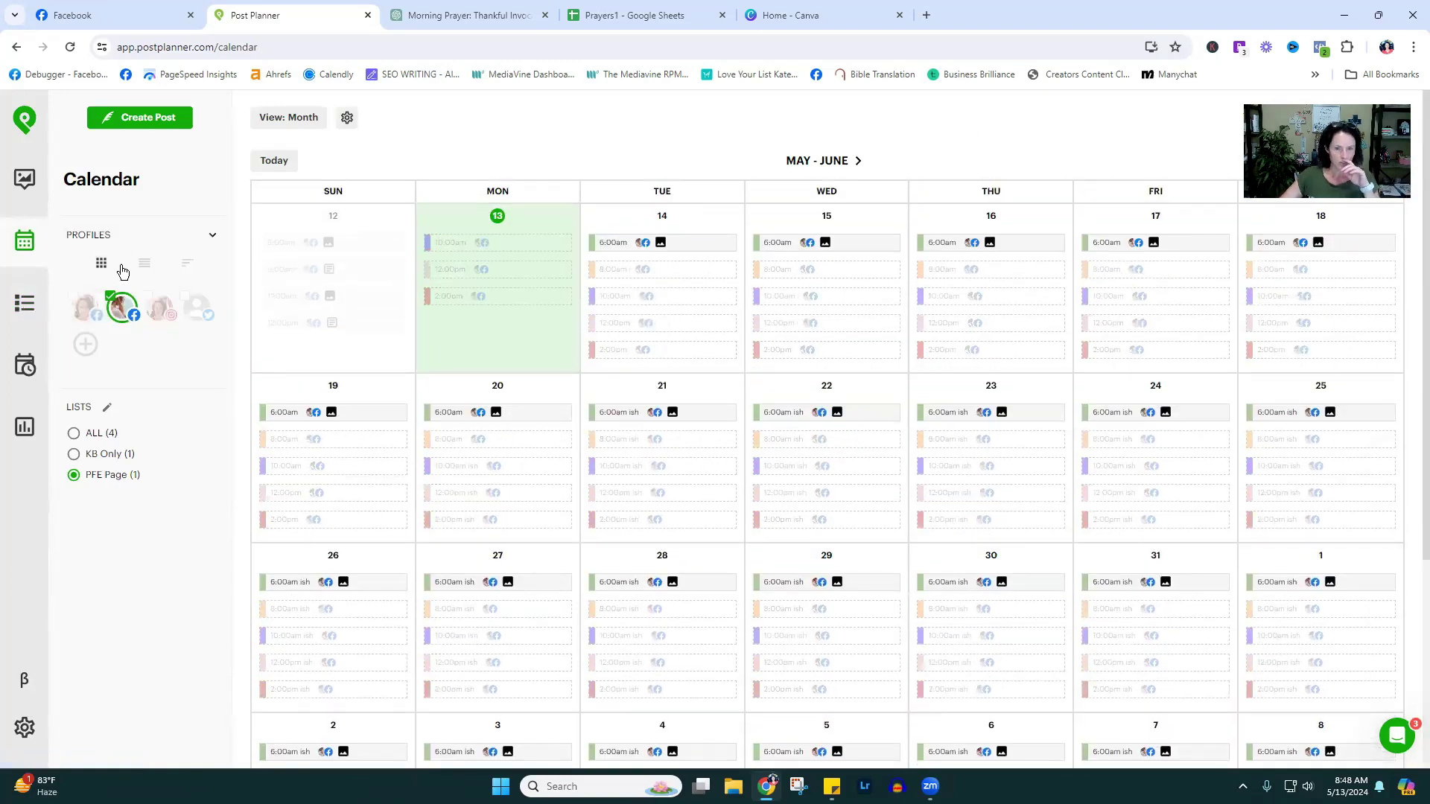
left_click(162, 124)
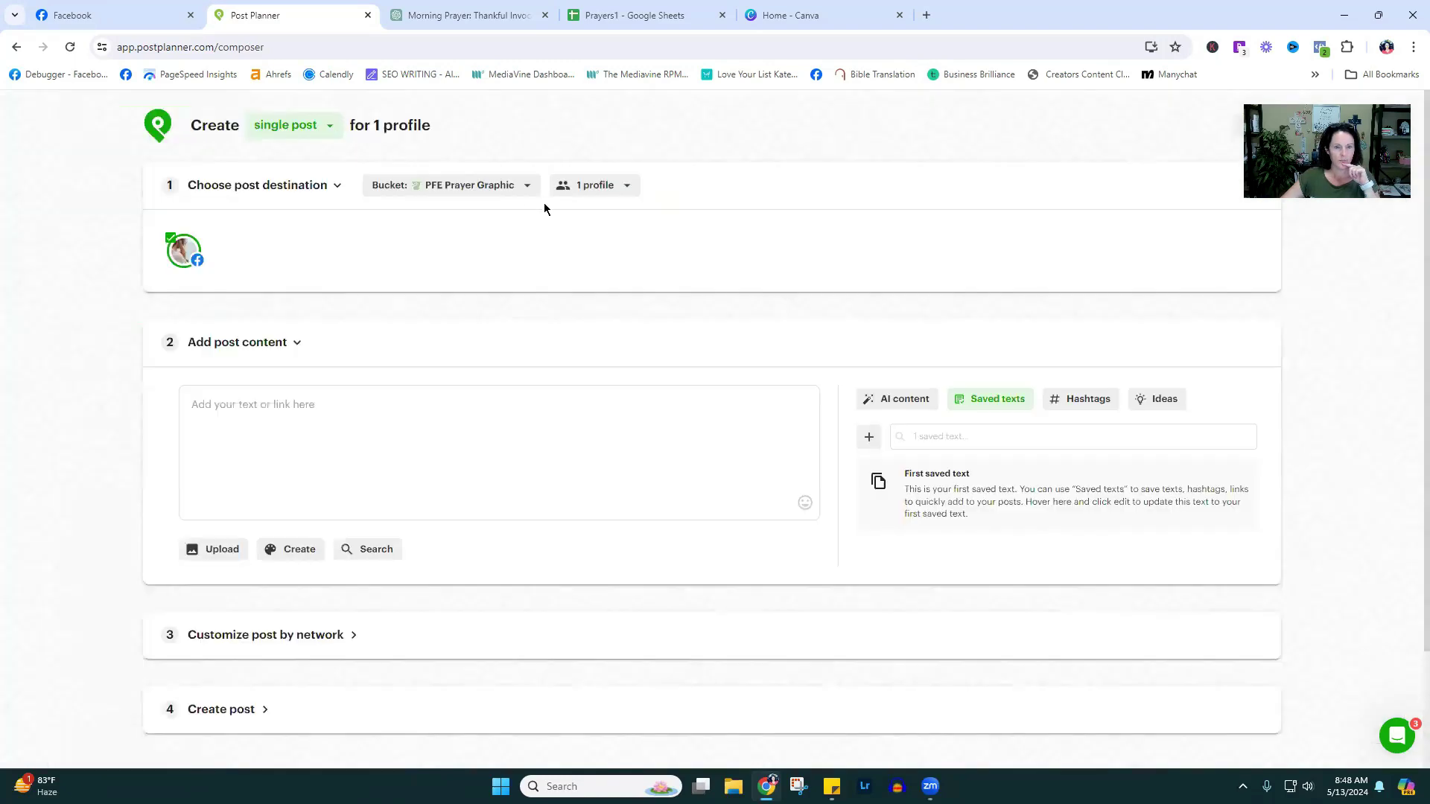
left_click(521, 186)
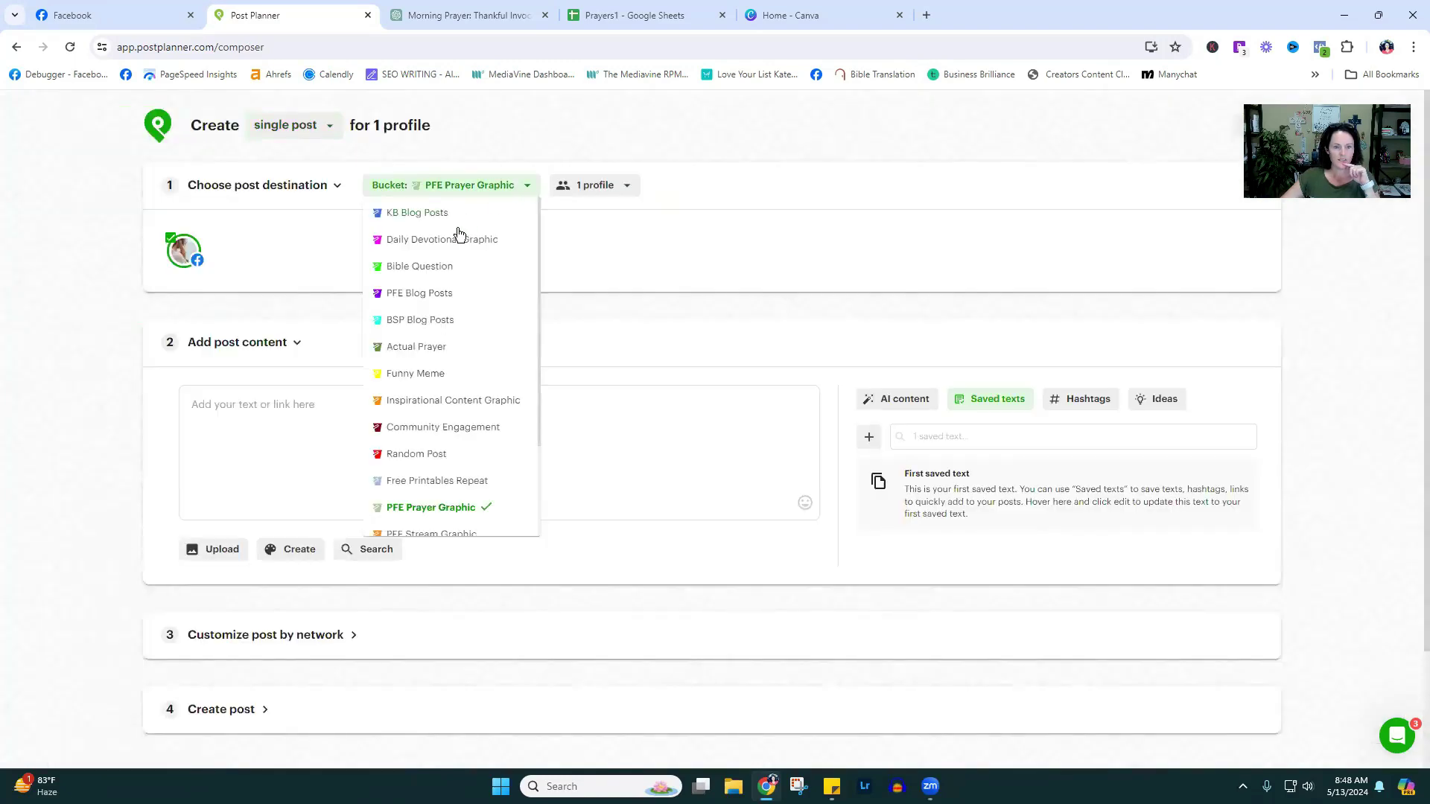
scroll(430, 380, "down", 3)
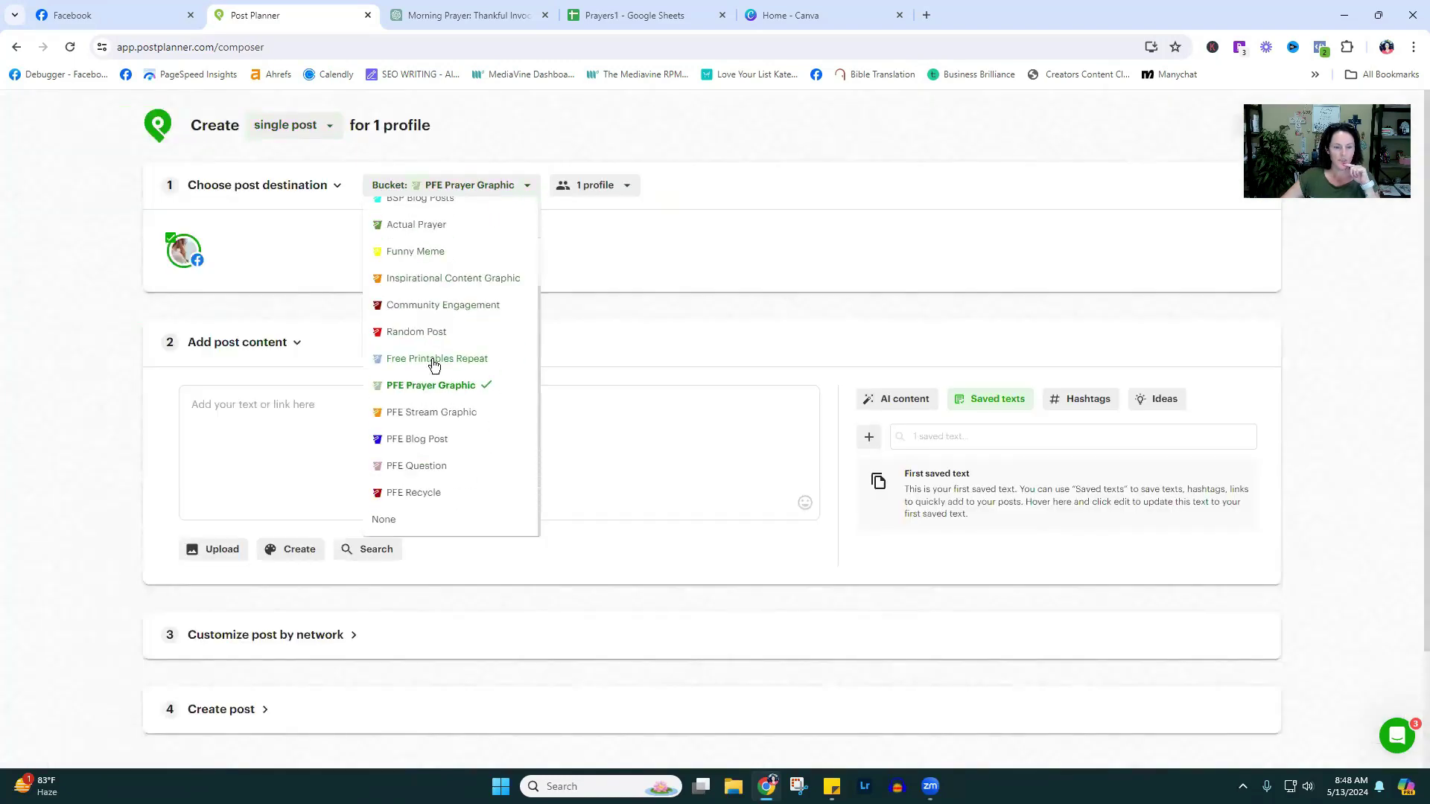
left_click(432, 414)
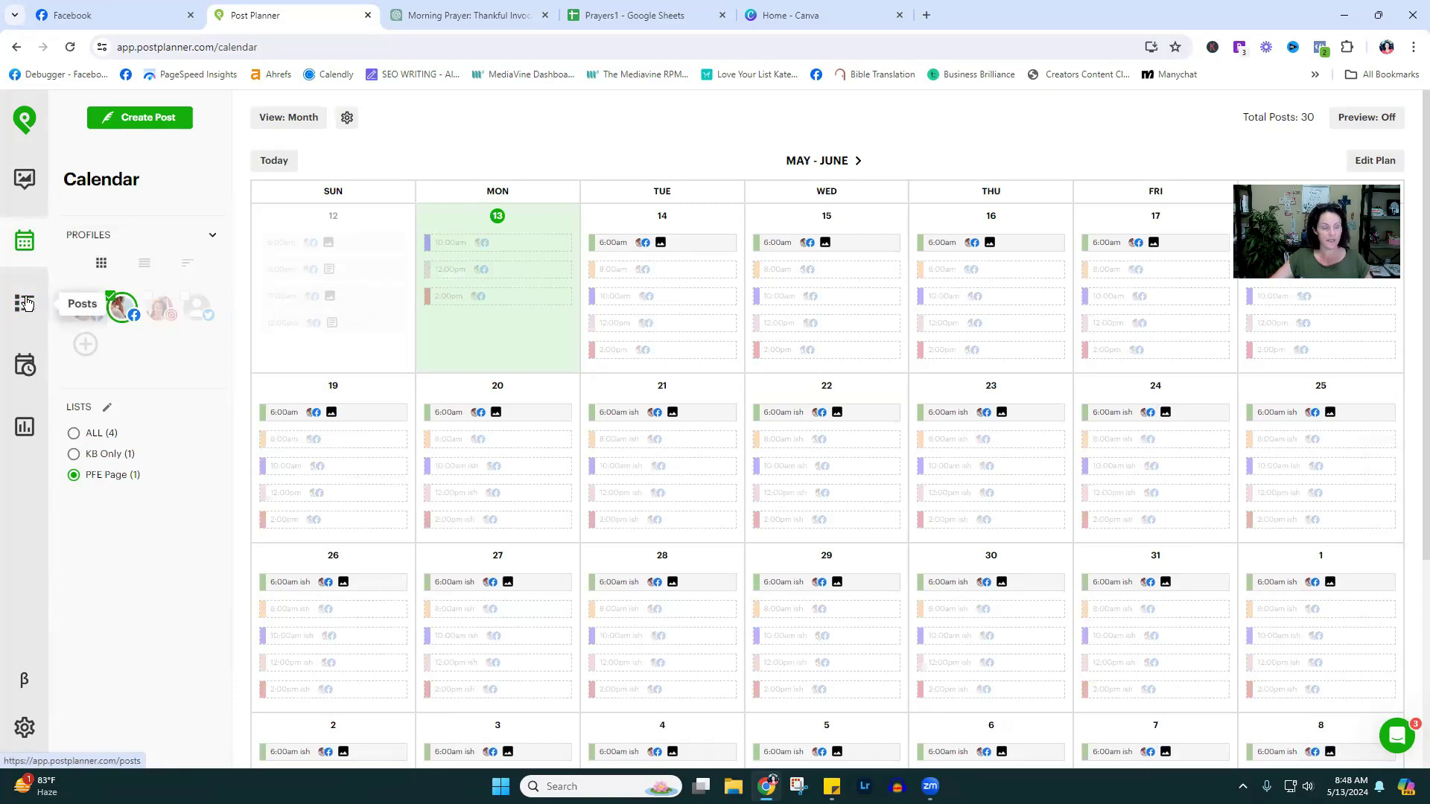
- Open the content dashboard and its search for social accounts, keywords, hashtags or websites
left_click(29, 188)
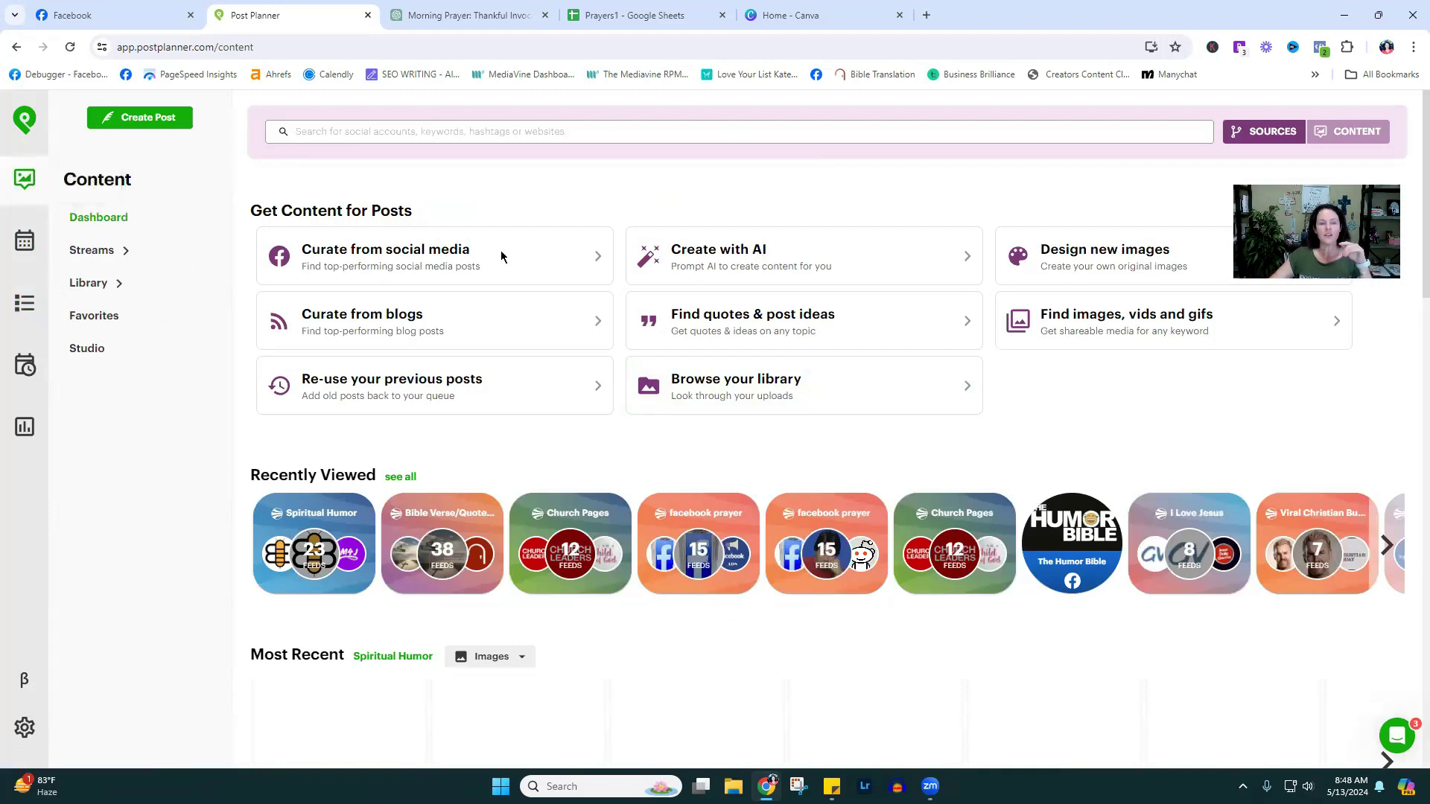
left_click(435, 134)
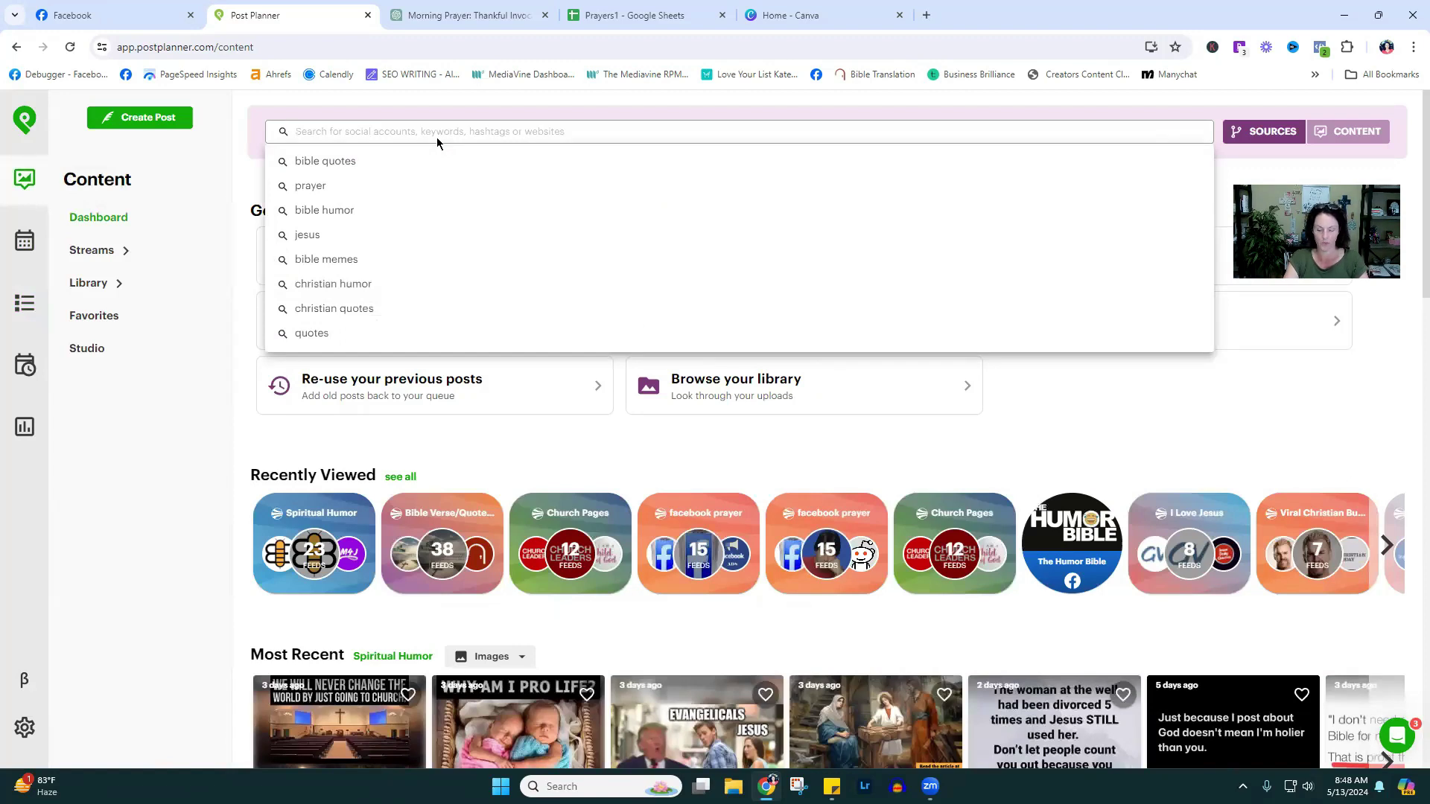
type("scriput")
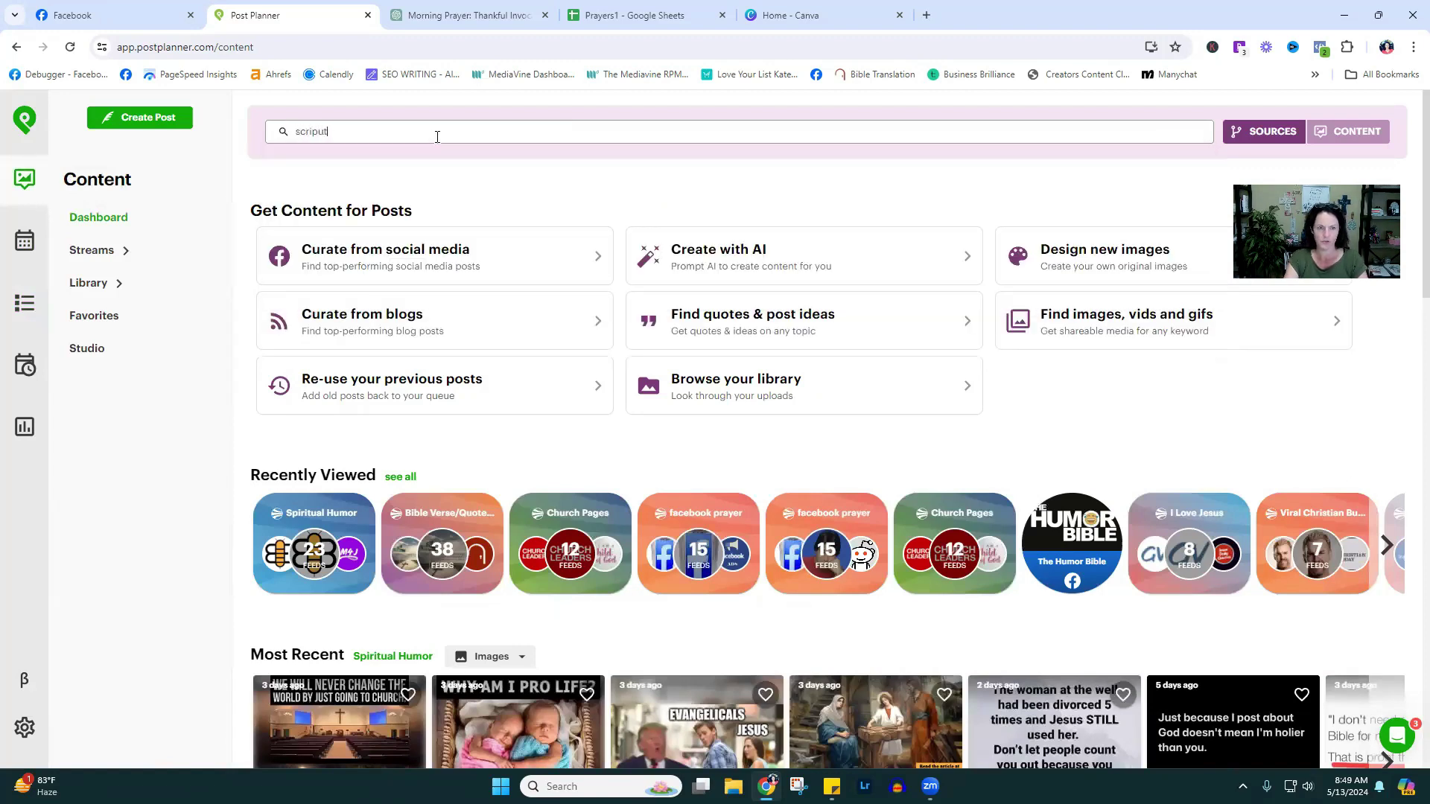
type("ture quote")
key("BackSpace")
key("BackSpace")
key("BackSpace")
key("BackSpace")
key("BackSpace")
key("BackSpace")
key("BackSpace")
key("BackSpace")
key("BackSpace")
key("BackSpace")
key("BackSpace")
key("BackSpace")
key("BackSpace")
key("BackSpace")
key("BackSpace")
- Search the content sources for bible quotes
type("bi")
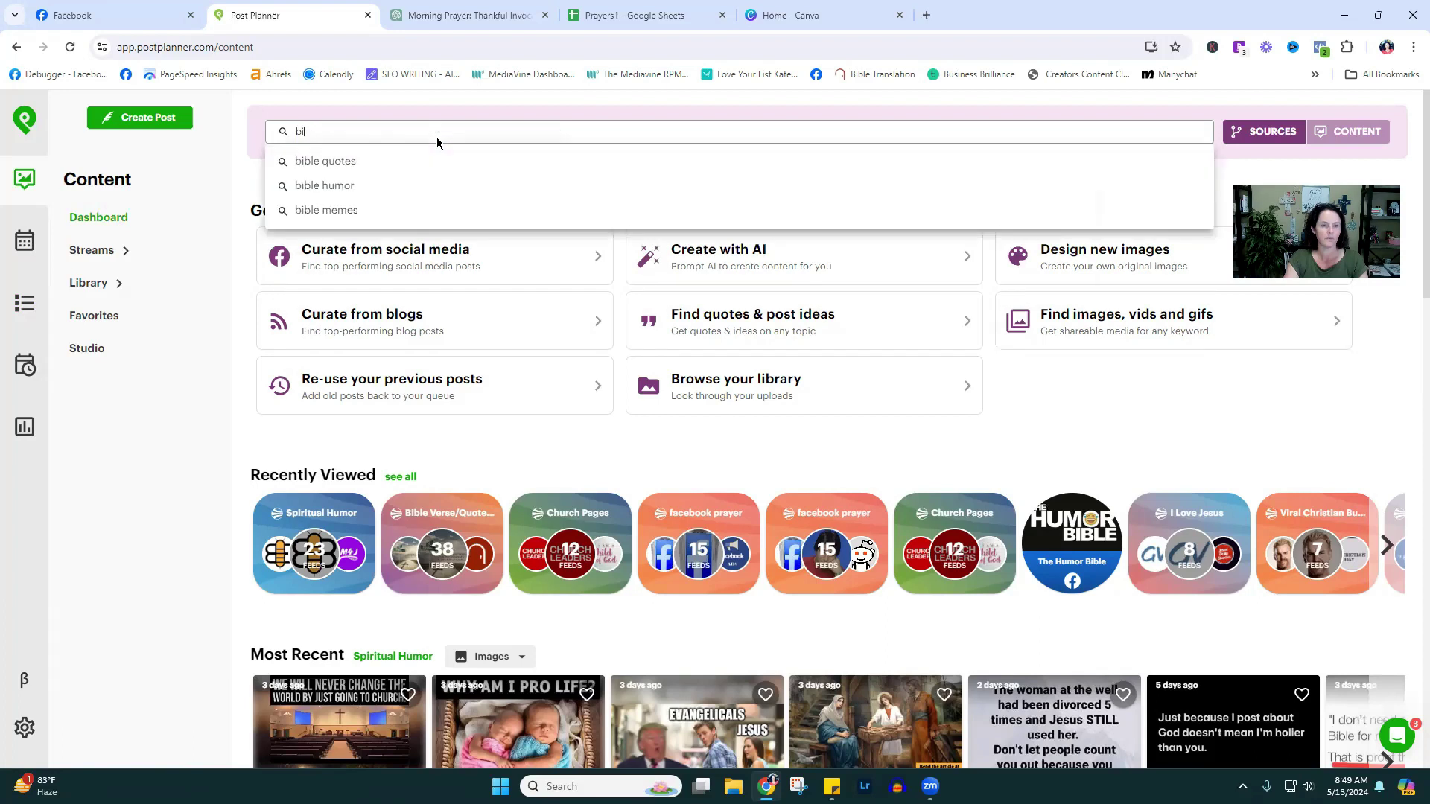
left_click(344, 164)
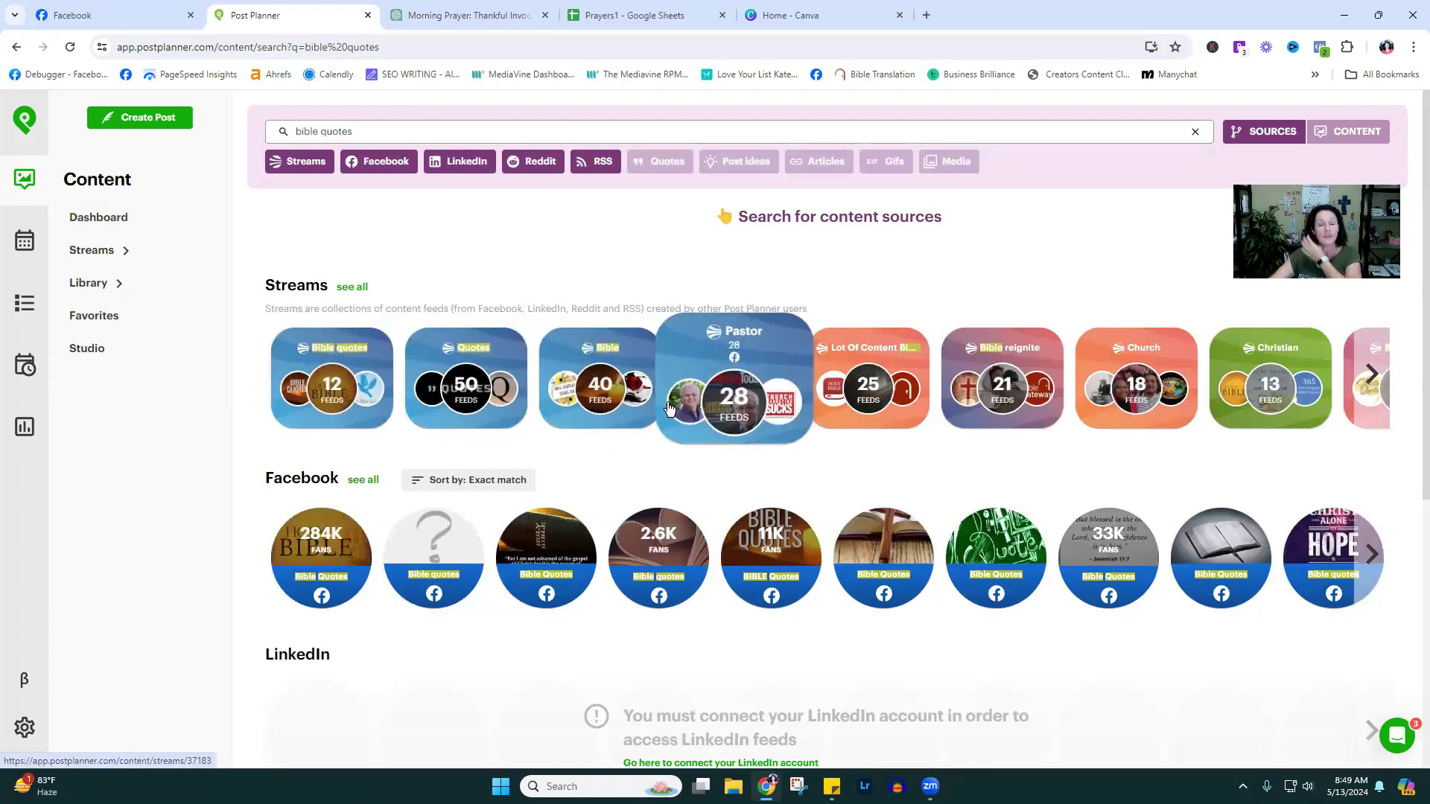
- Open the Bible Verse/Quotes FB Groups stream and browse its images from the last 12 months sorted by stars
left_click(92, 258)
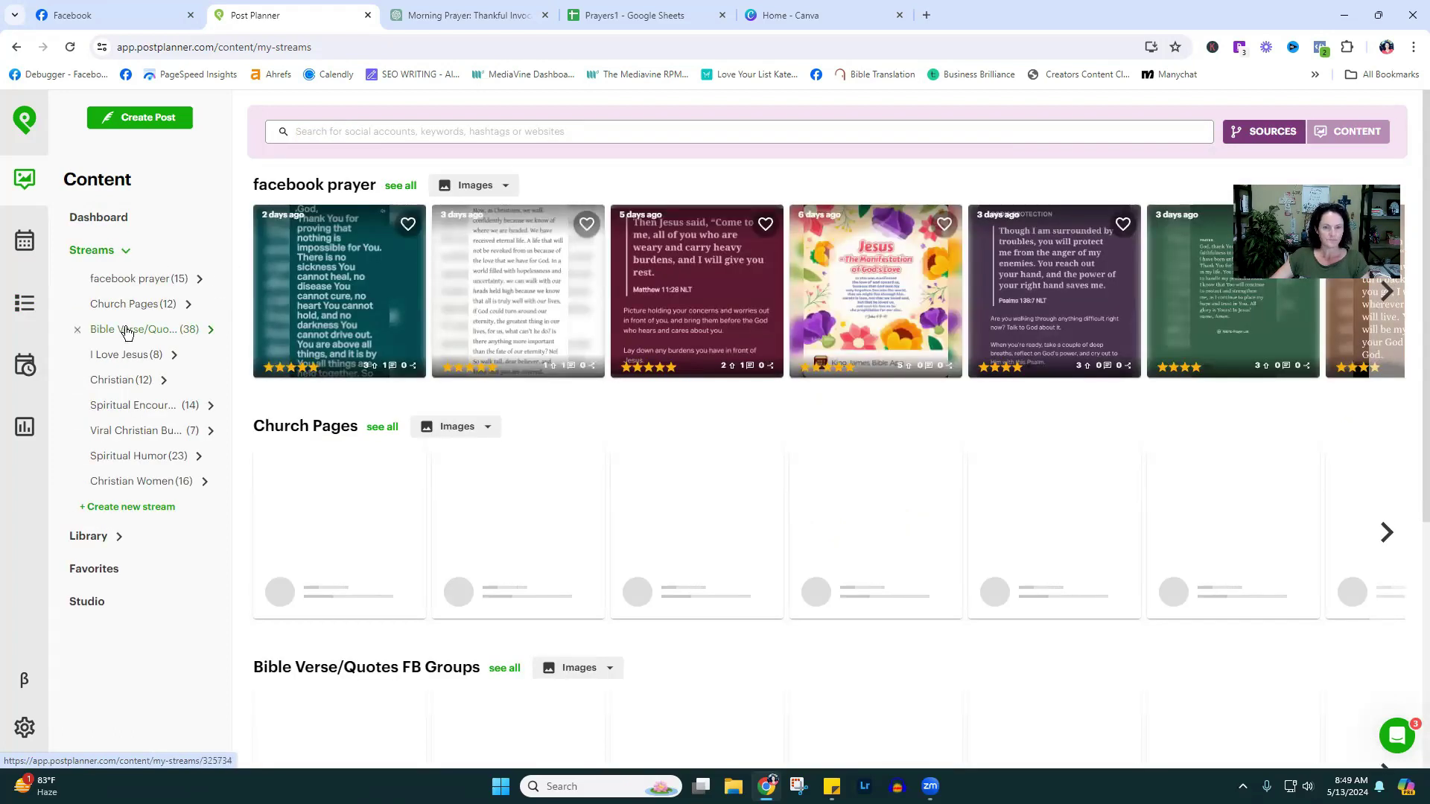
left_click(126, 331)
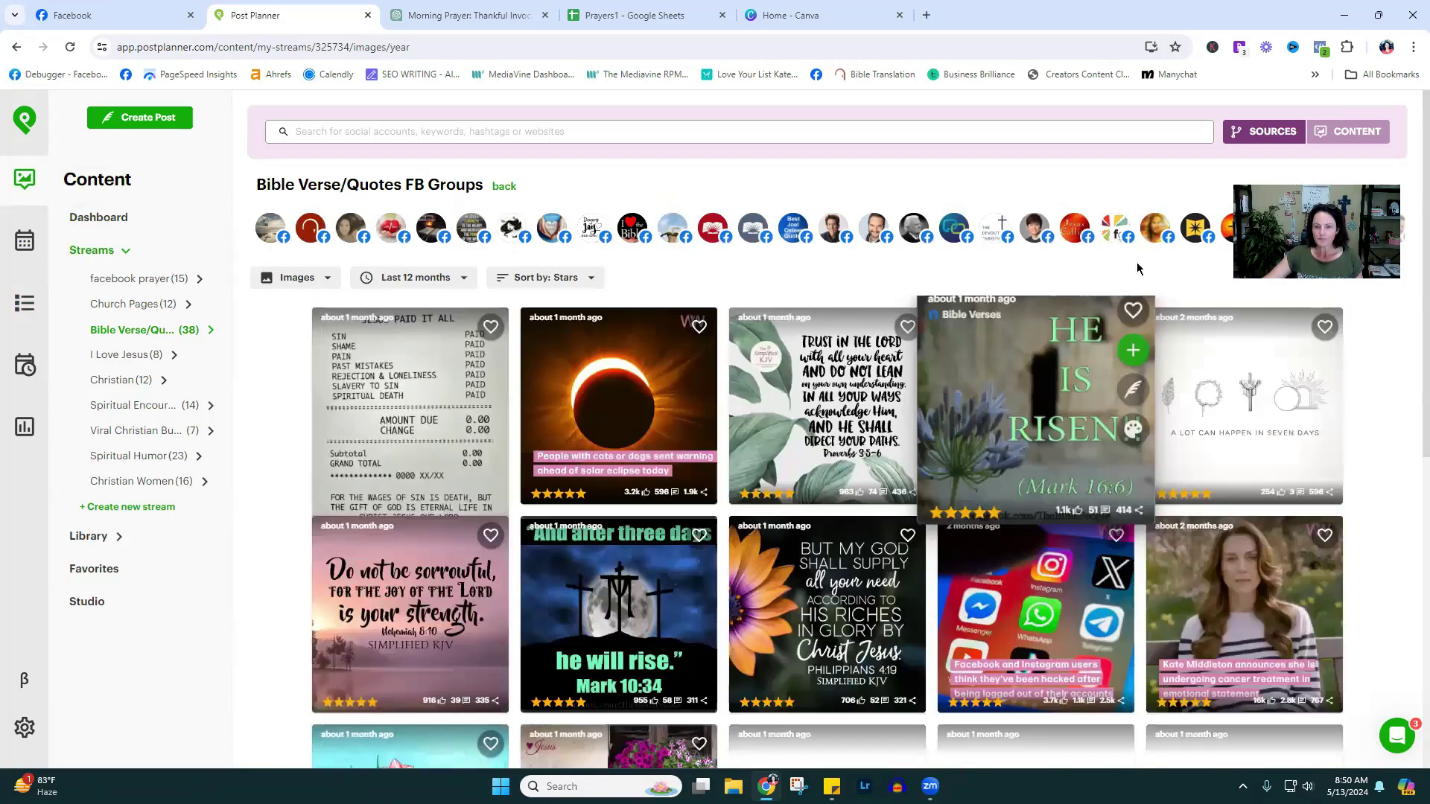
scroll(955, 443, "down", 6)
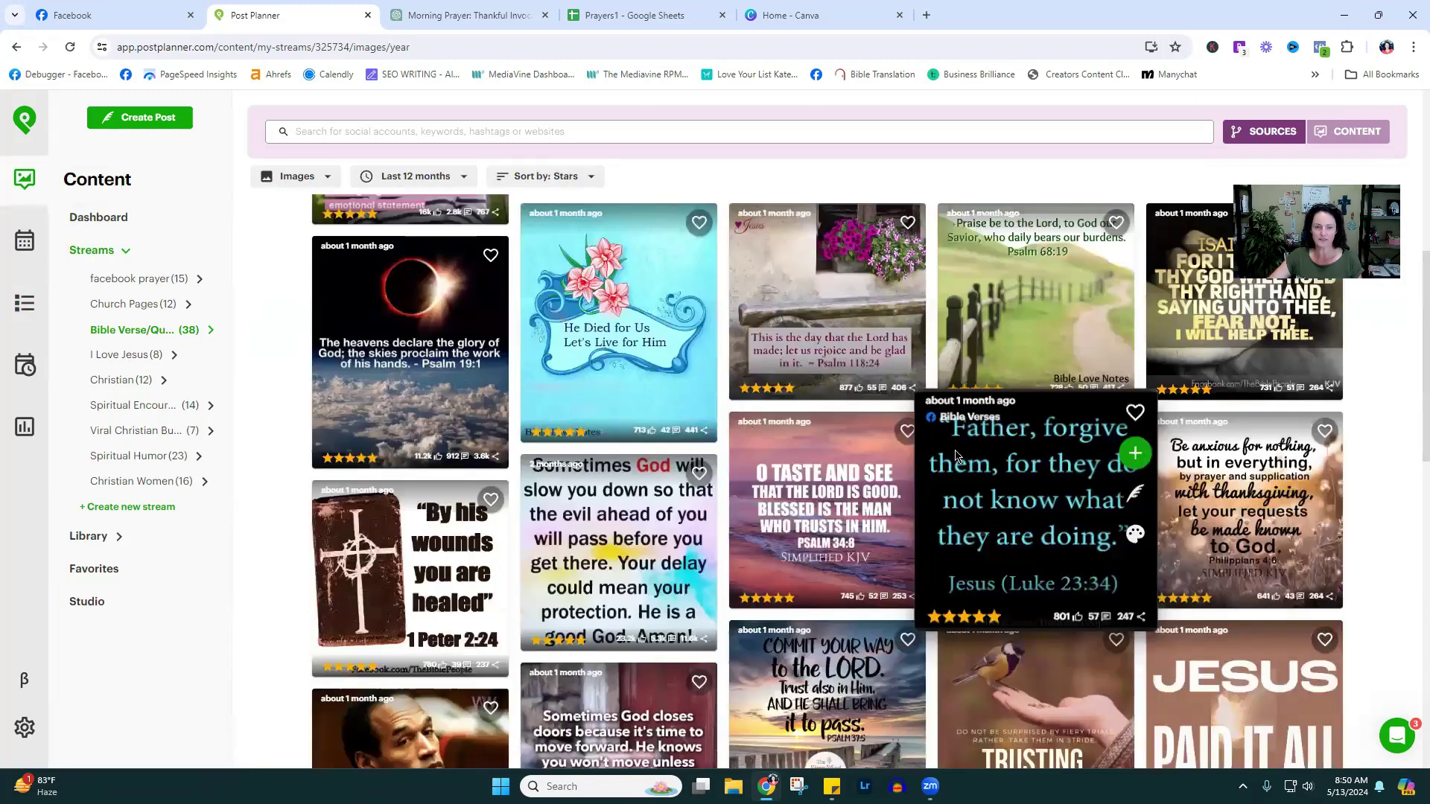
scroll(1104, 517, "down", 5)
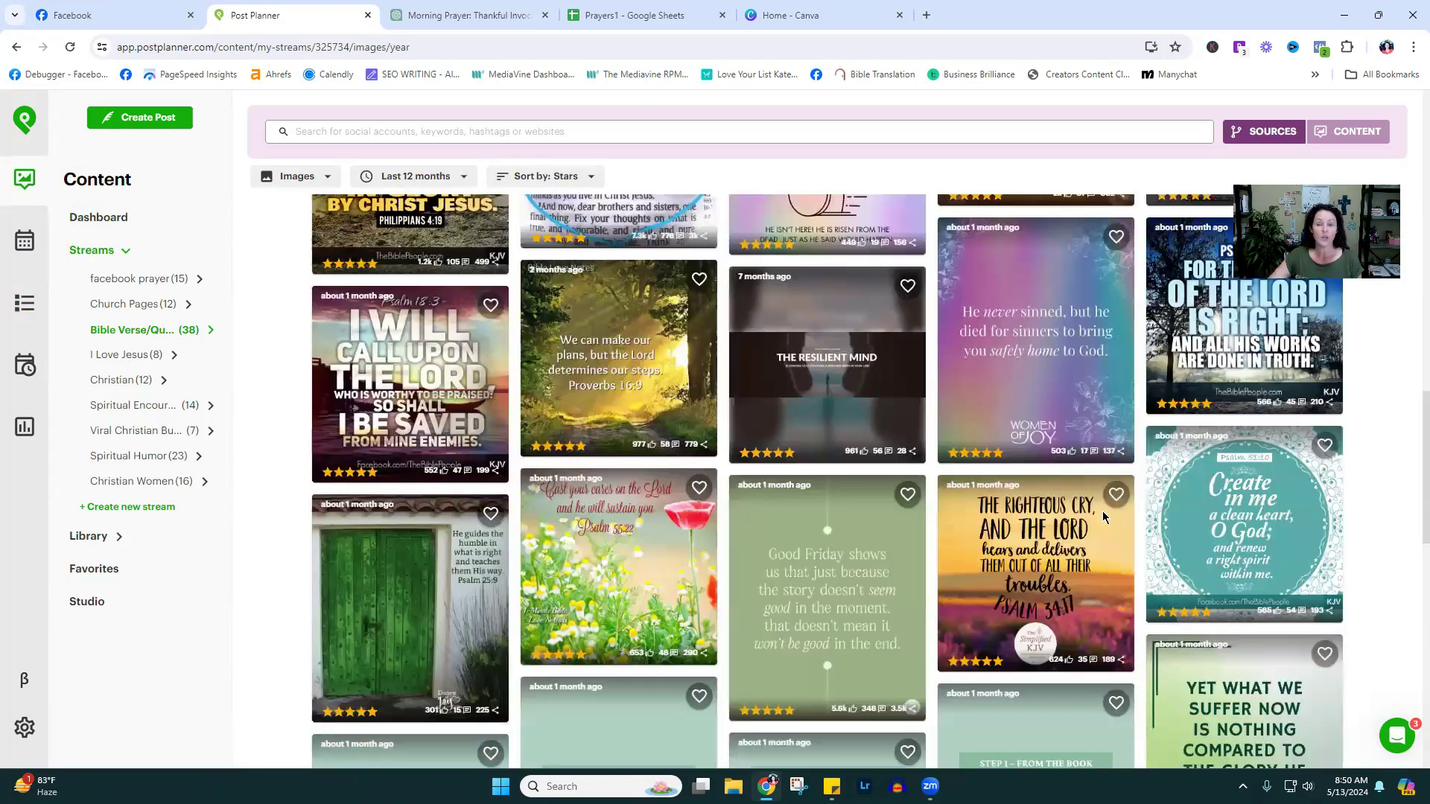
scroll(1104, 516, "up", 11)
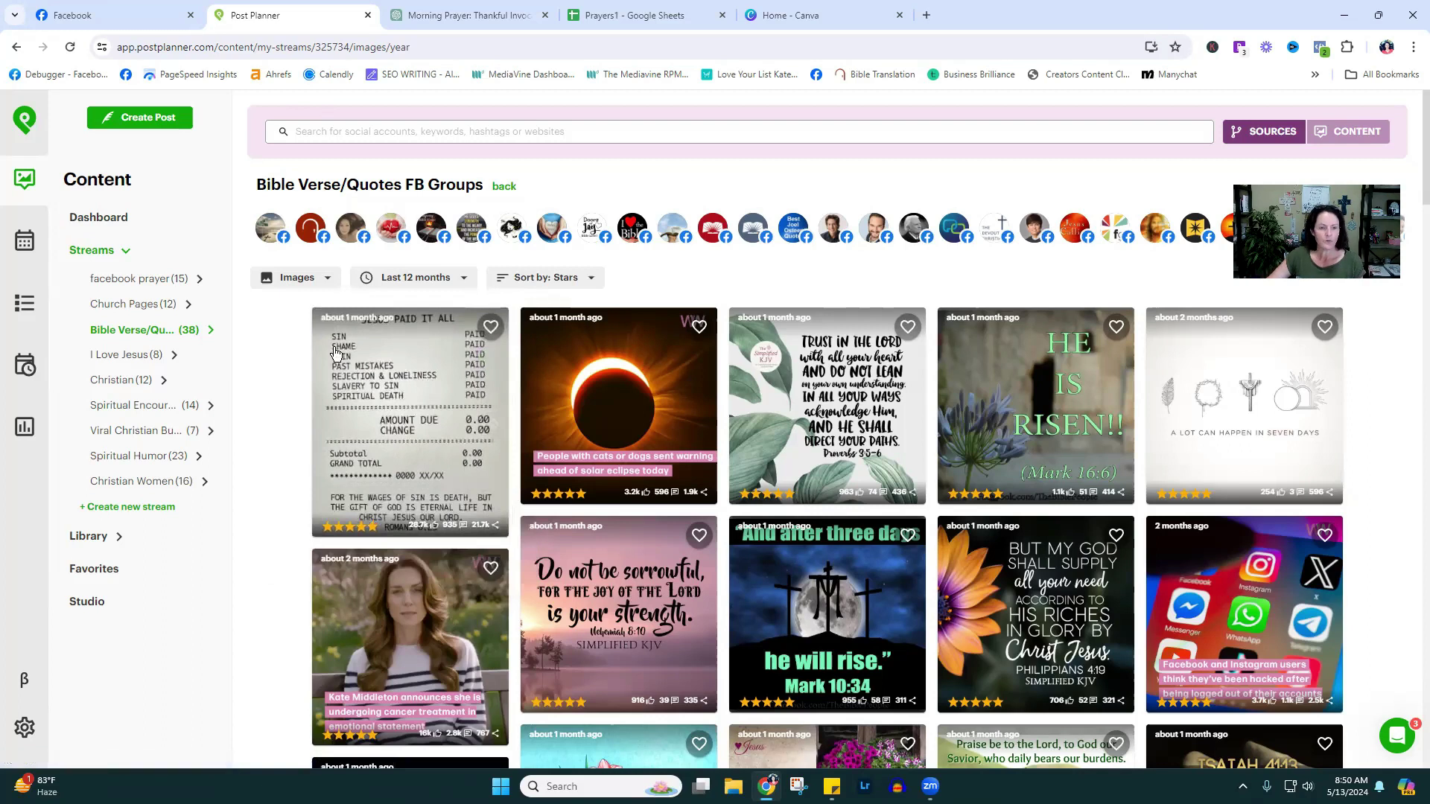
- Add the paid receipt, Proverbs 3:5-6, "A lot can happen in seven days", Nehemiah 8:10 and Philippians 4:19 flower images to the post selection
mouse_move(511, 347)
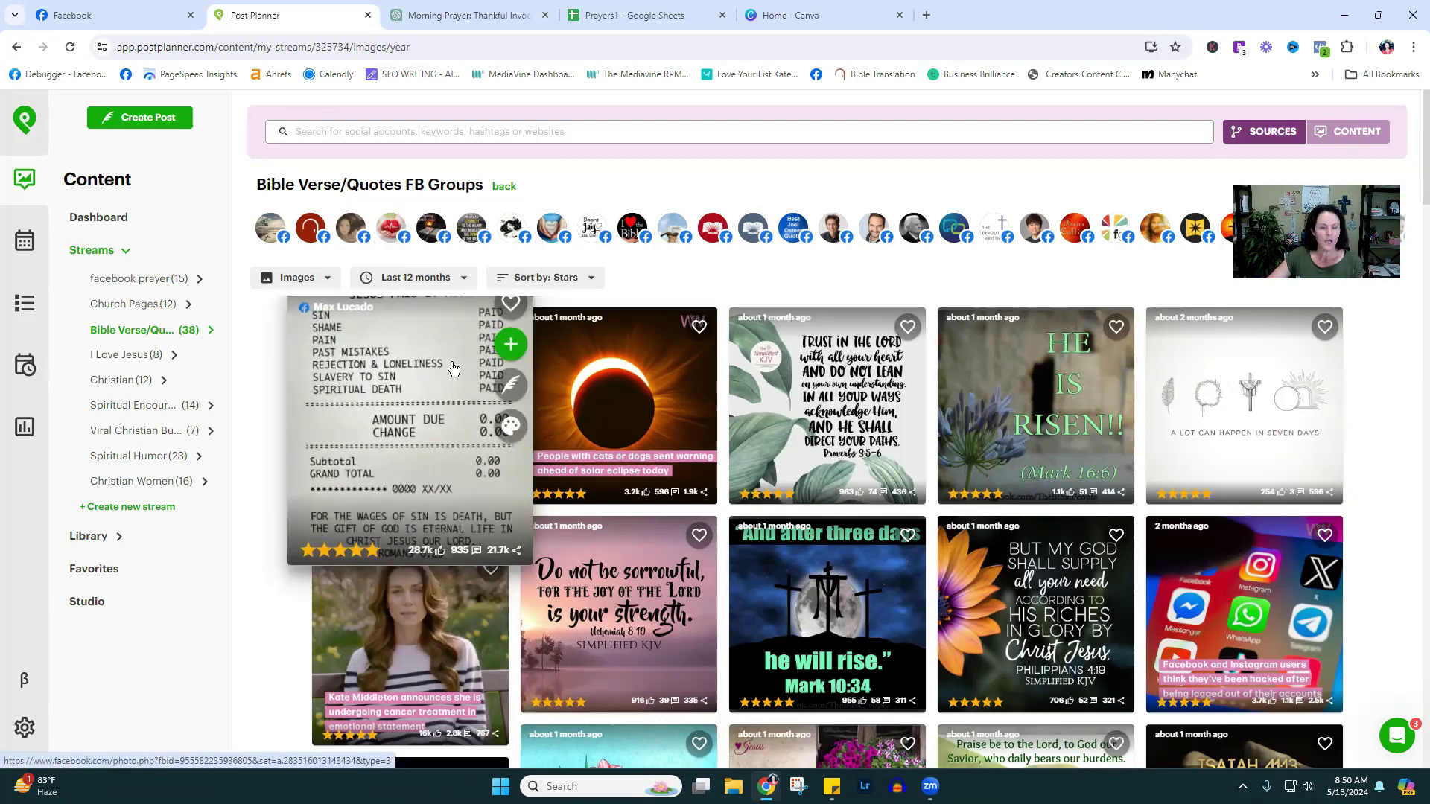
left_click(511, 347)
mouse_move(937, 356)
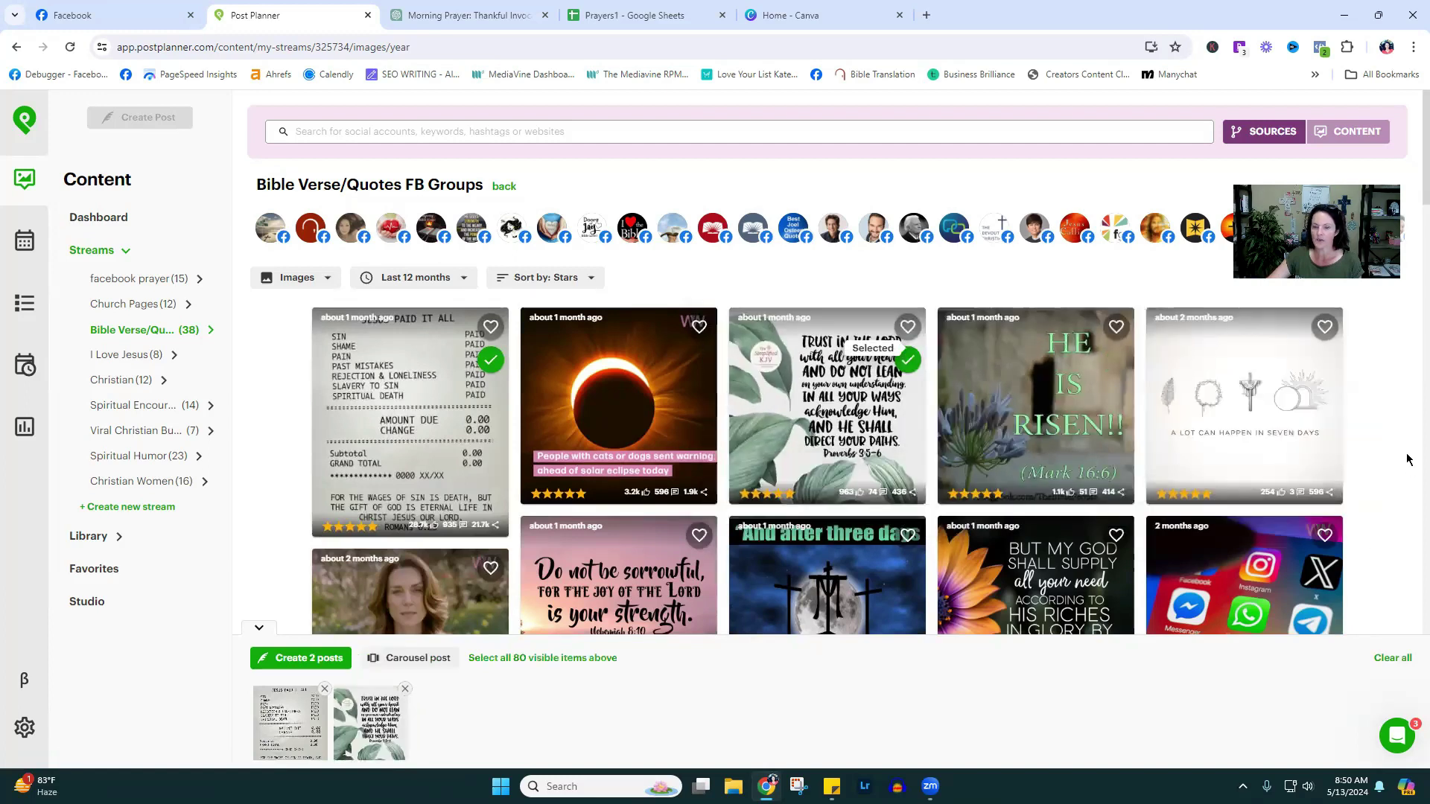
mouse_move(1350, 376)
left_click(1344, 348)
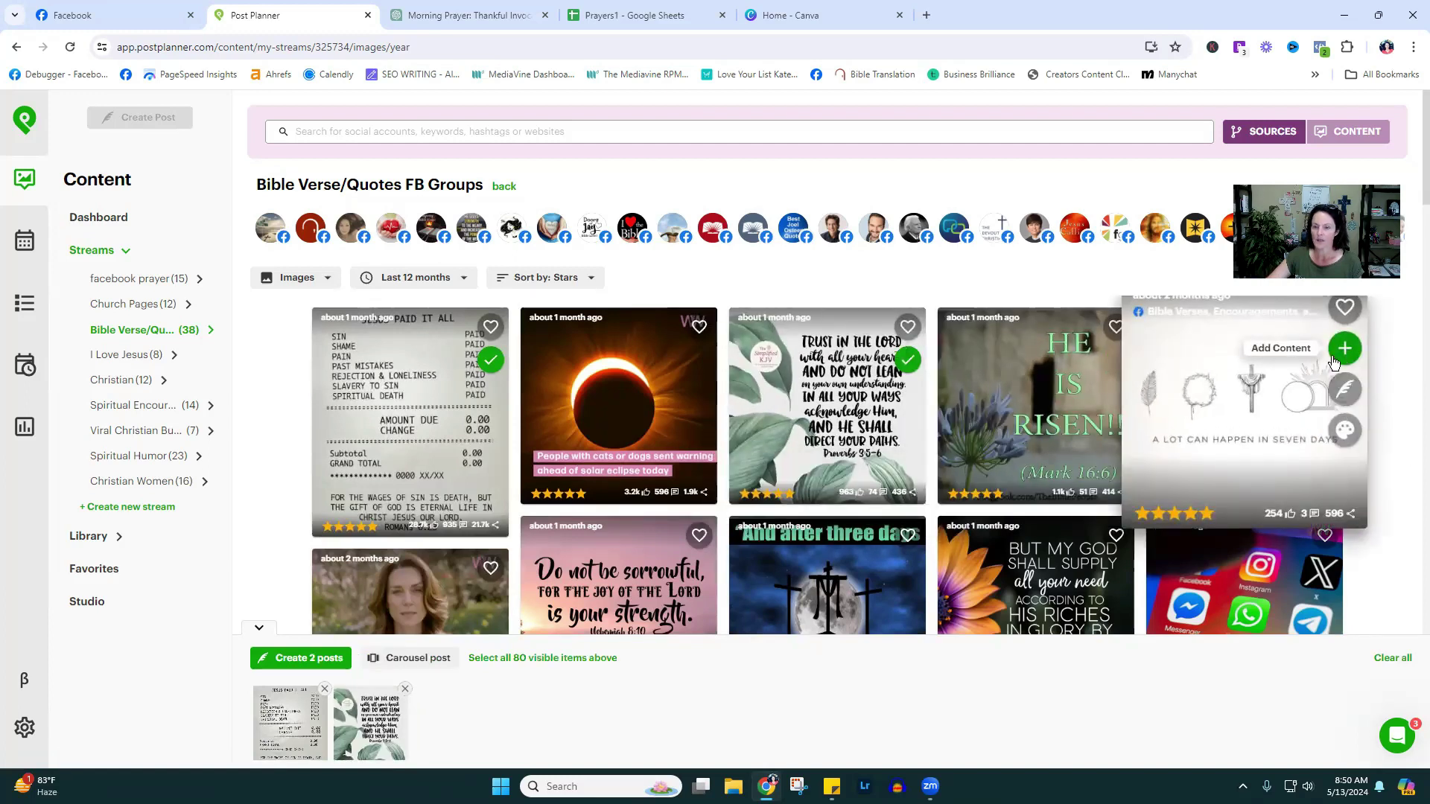
scroll(724, 350, "down", 3)
mouse_move(724, 350)
scroll(690, 262, "down", 1)
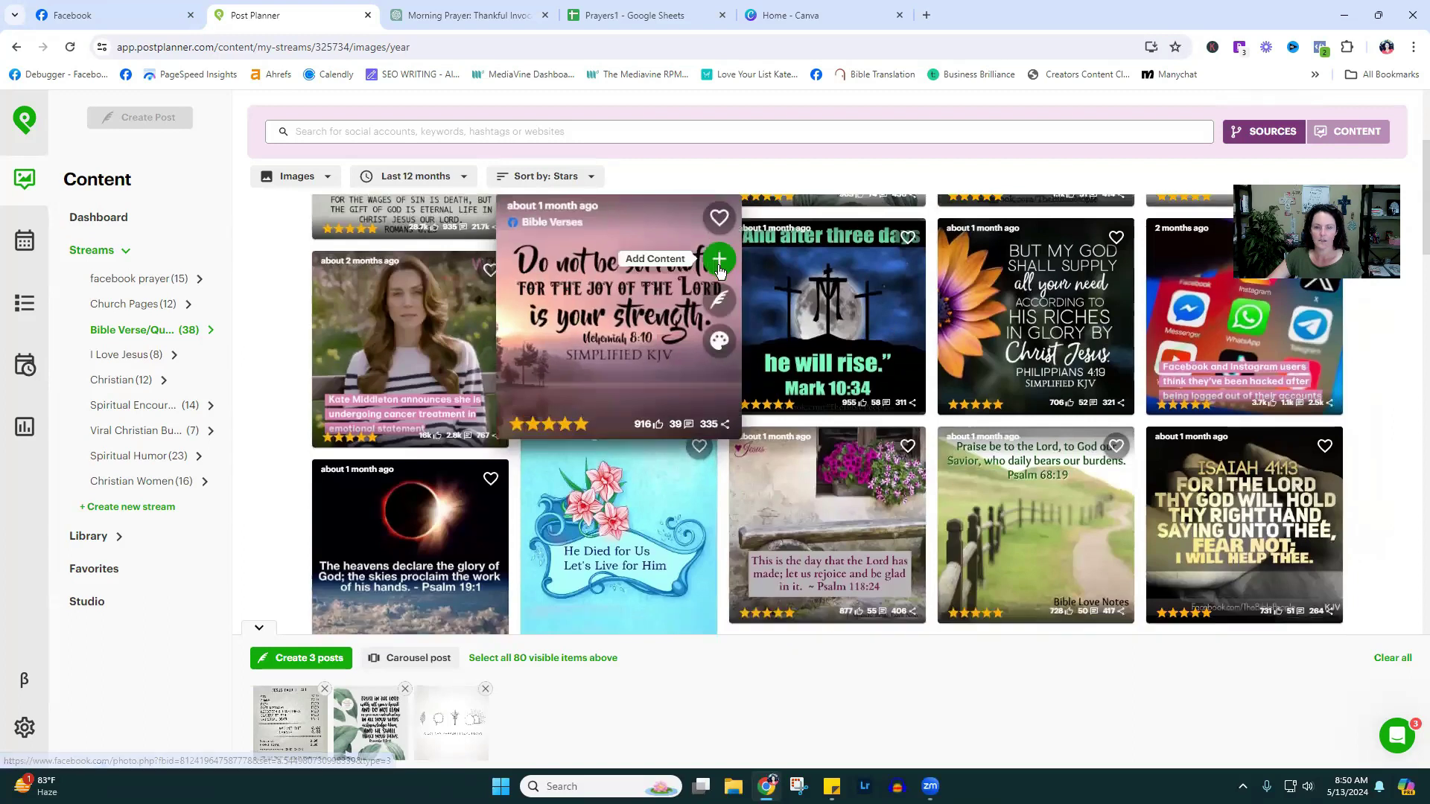
left_click(715, 260)
left_click(1133, 259)
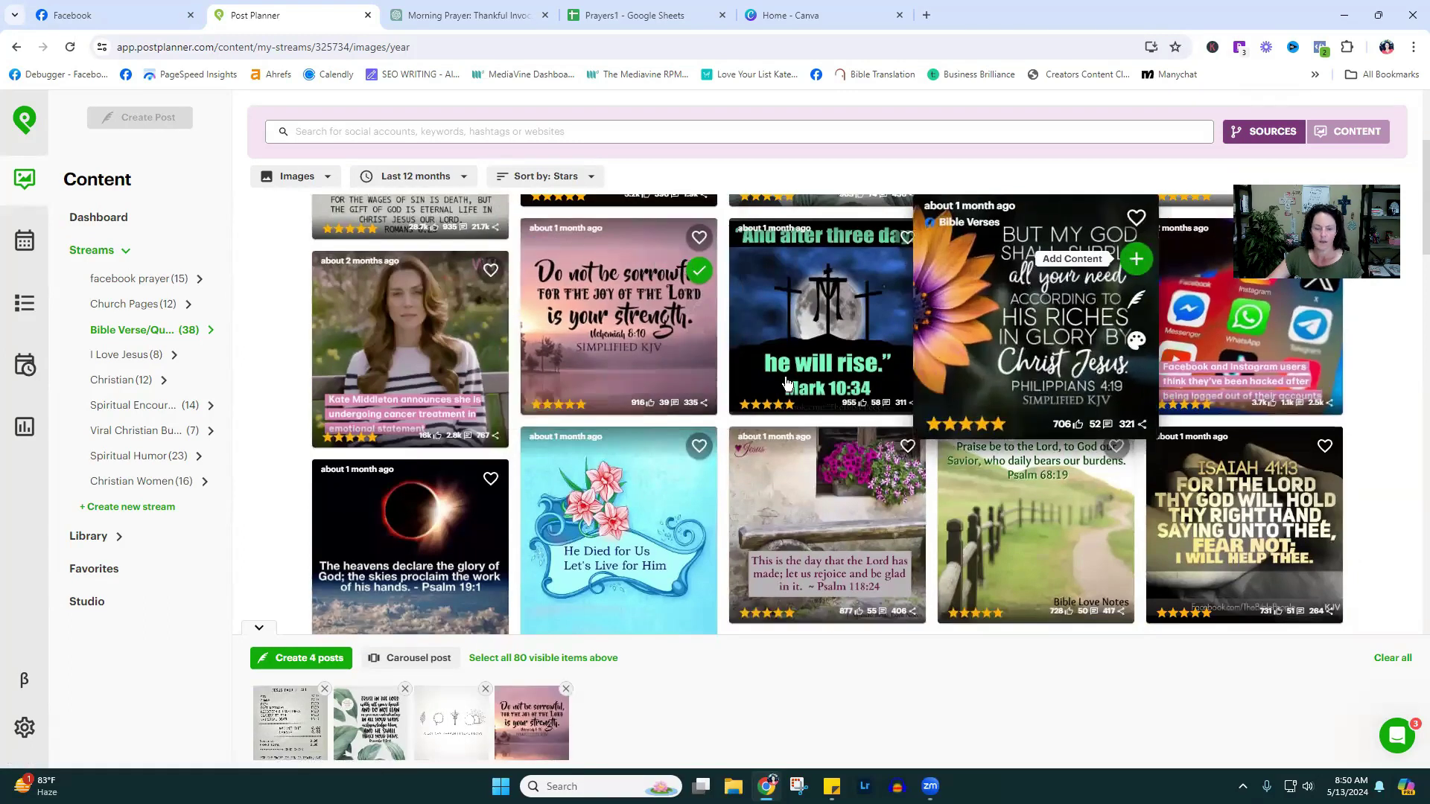
- Add the "Jesus paid it all", Luke 23:34 and purple Proverbs 19:21 images to the post selection
scroll(1192, 427, "down", 7)
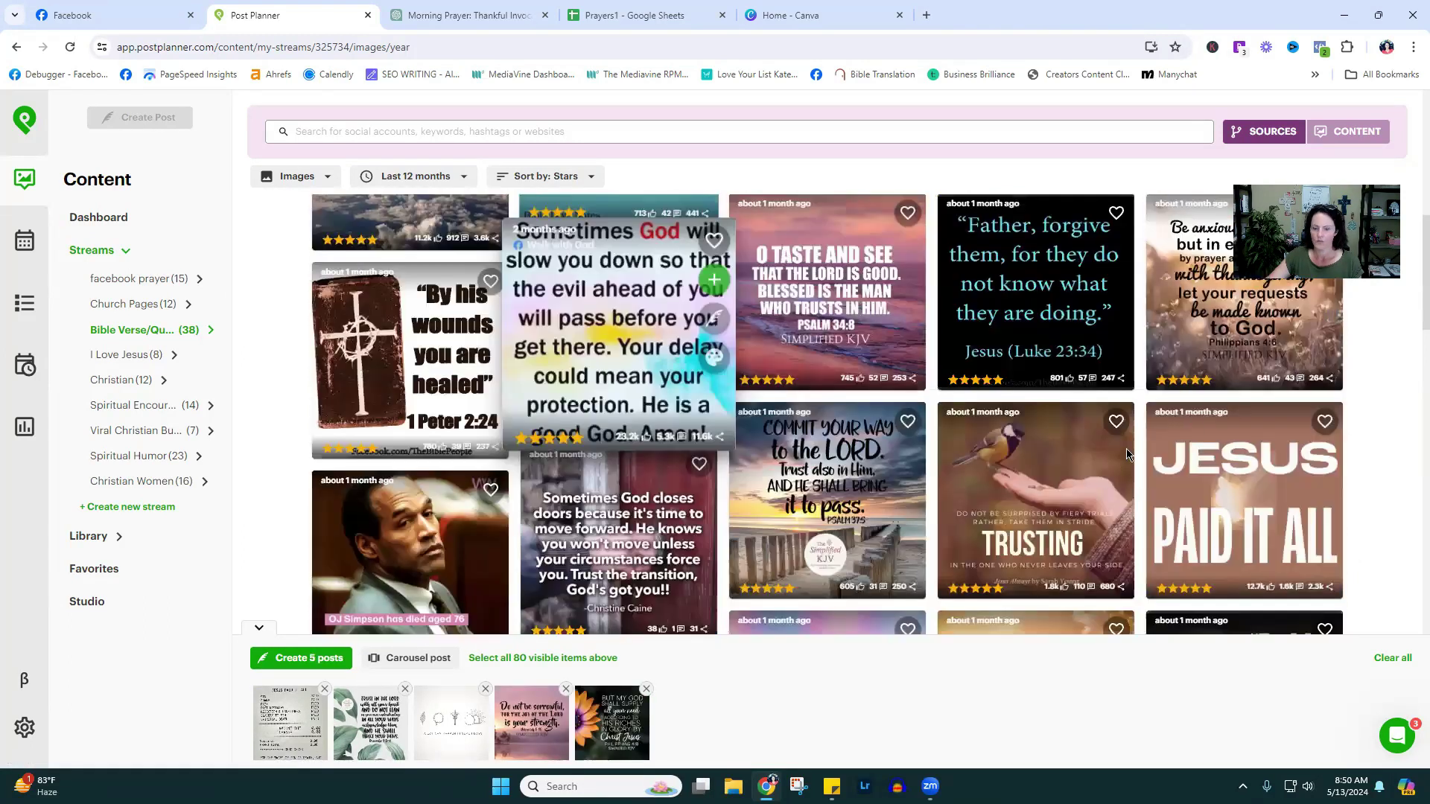
left_click(1333, 446)
left_click(1136, 228)
scroll(724, 372, "down", 5)
mouse_move(724, 372)
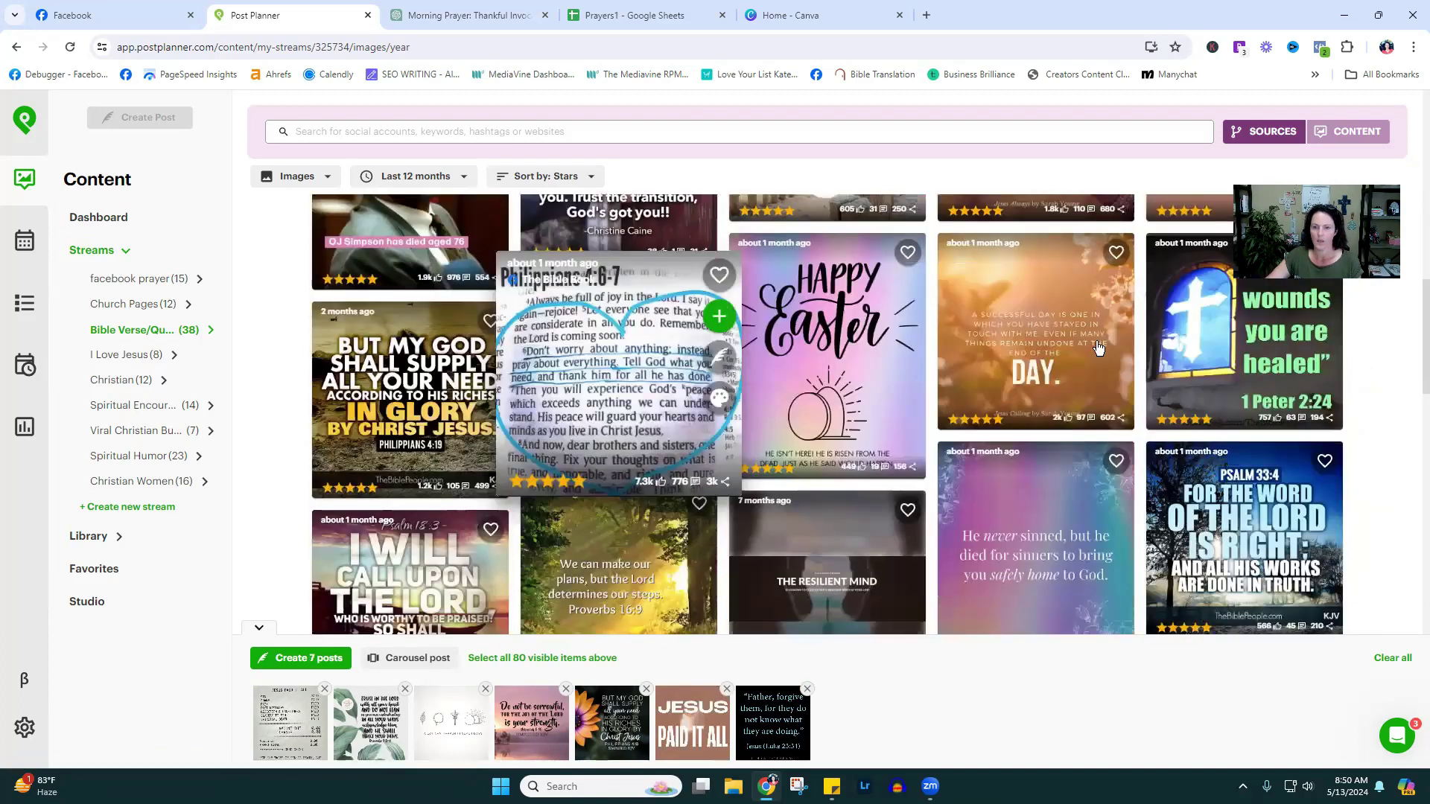
scroll(1075, 342, "down", 5)
mouse_move(1069, 357)
scroll(916, 434, "down", 5)
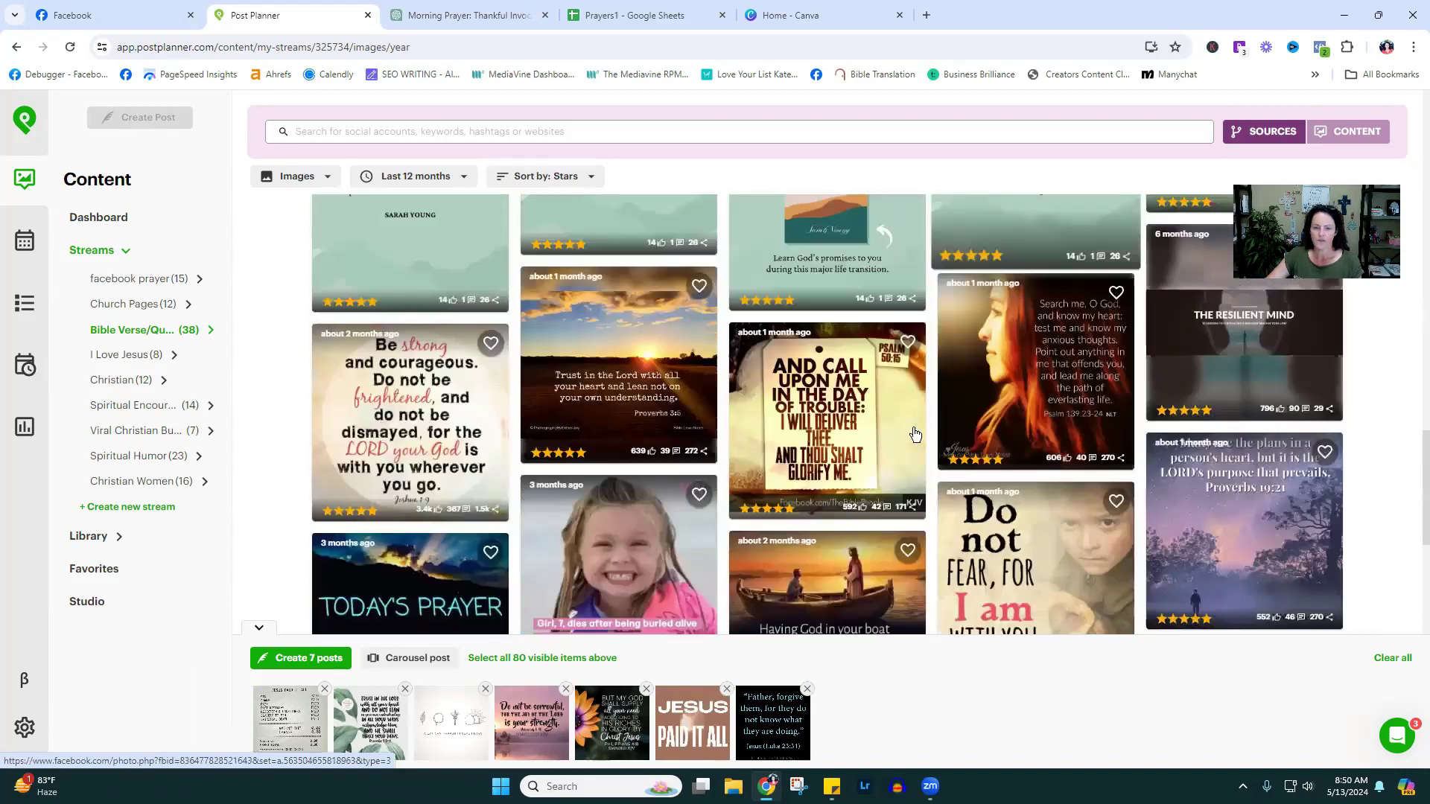
scroll(819, 387, "down", 2)
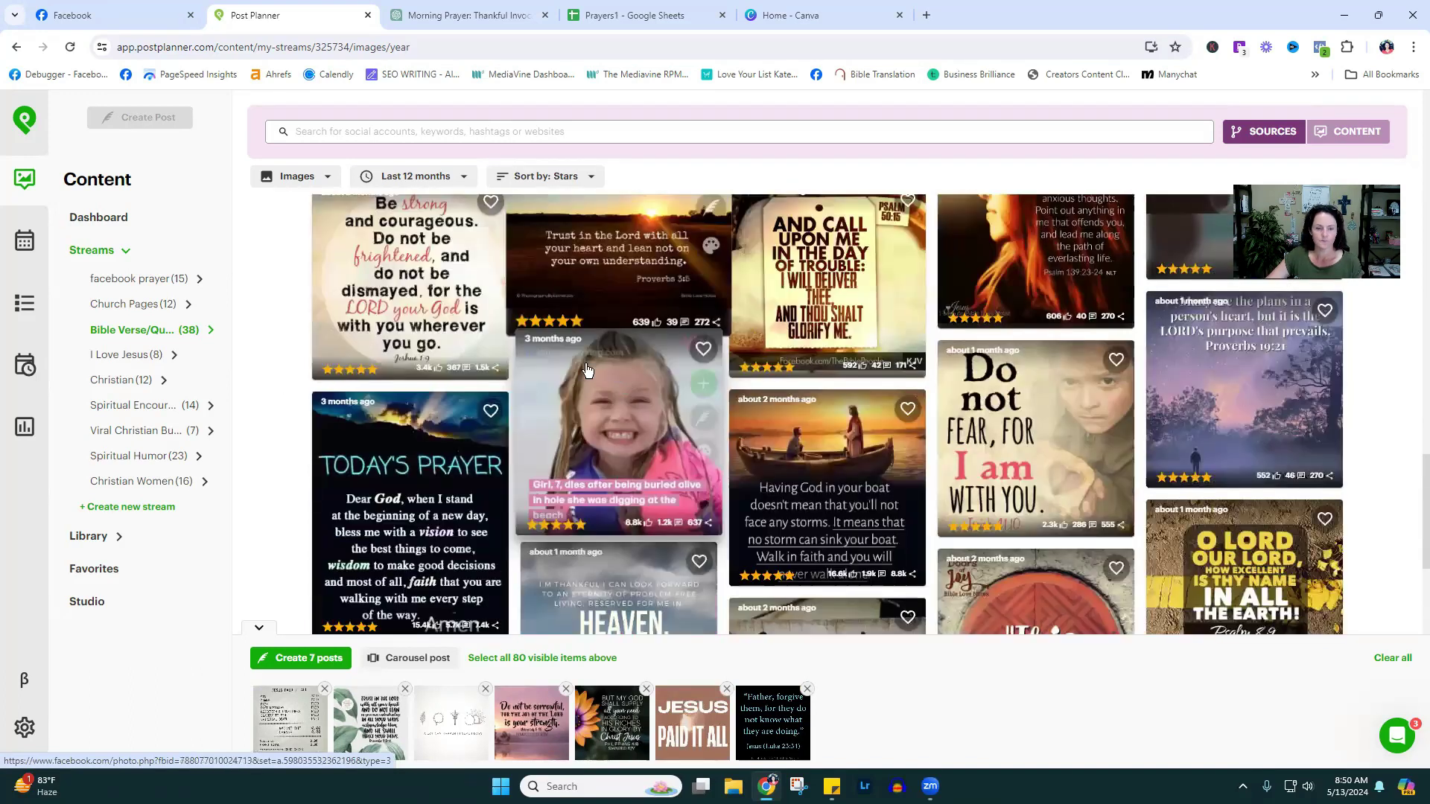
mouse_move(1125, 395)
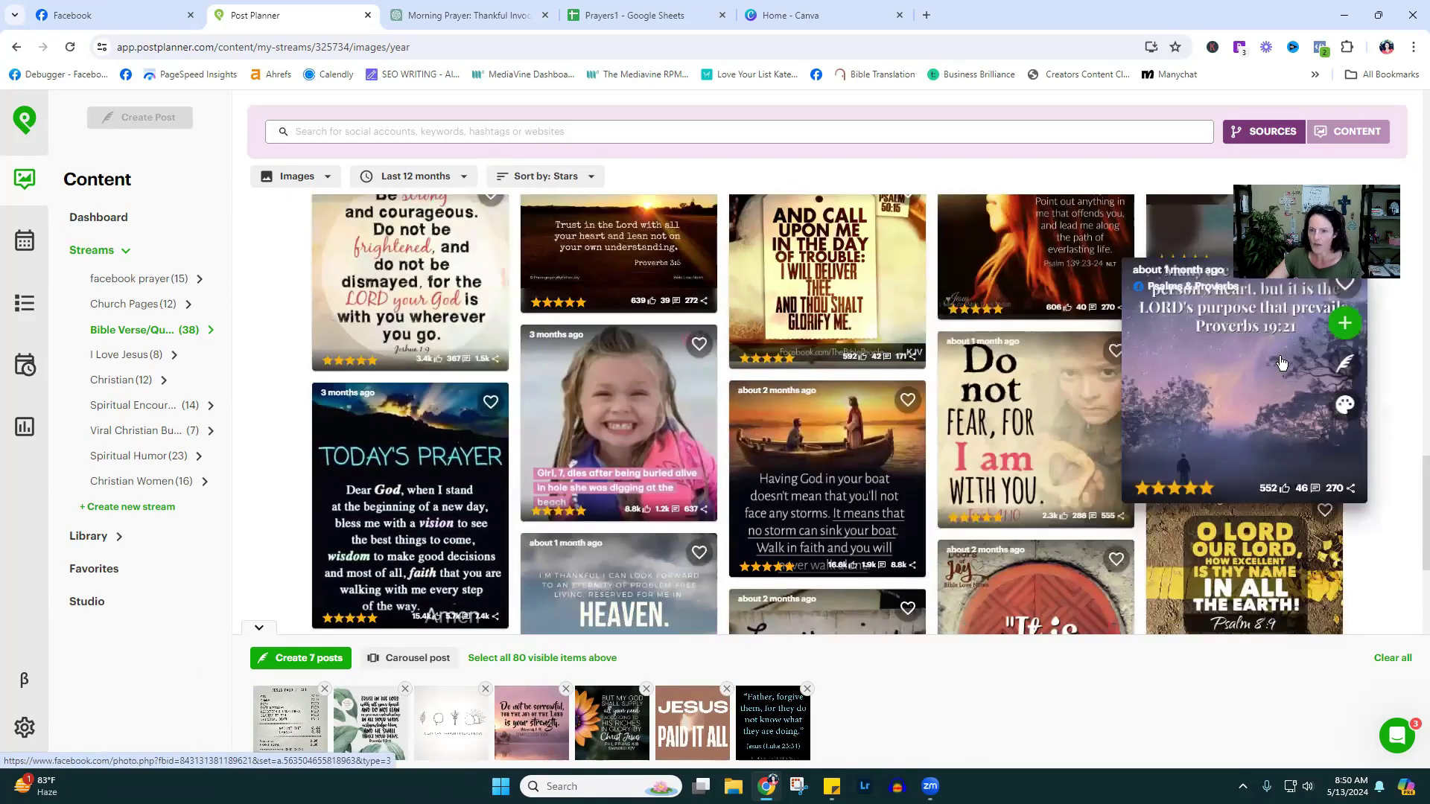
scroll(961, 384, "down", 3)
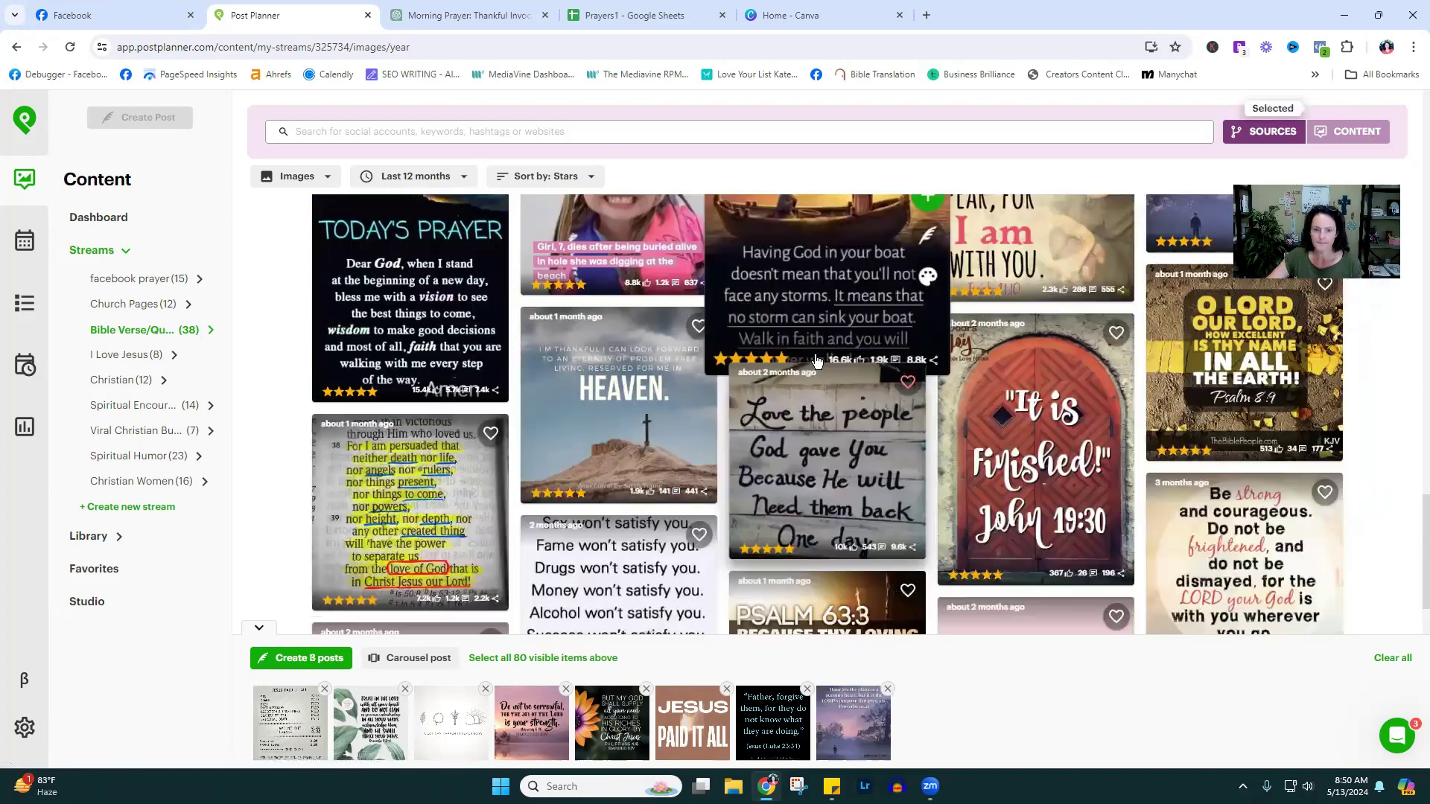
- Add the "Love the people God gave you" image and the yellow-highlighted Bible page about the love of God to the post selection
scroll(816, 360, "down", 1)
left_click(924, 326)
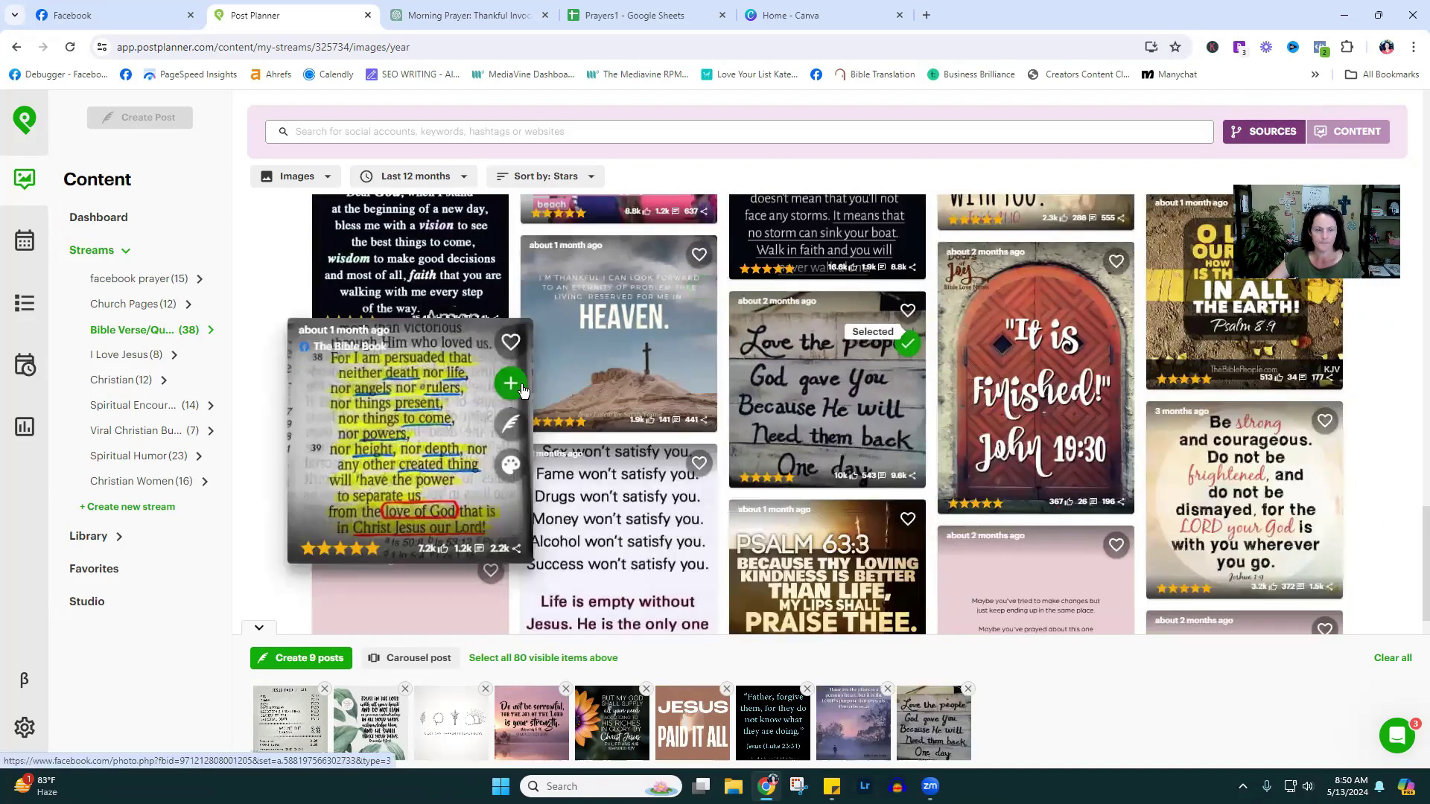
left_click(545, 370)
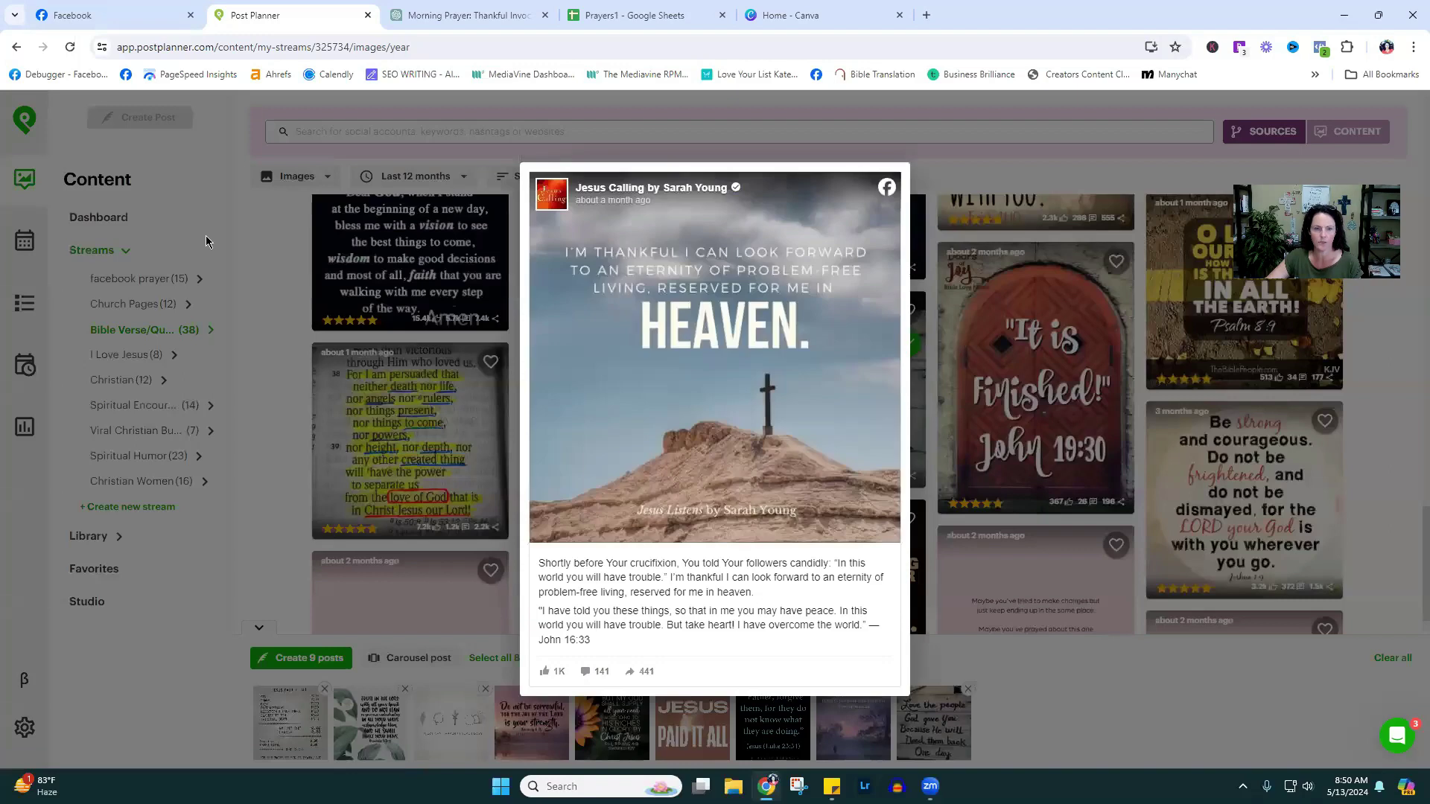
left_click(521, 461)
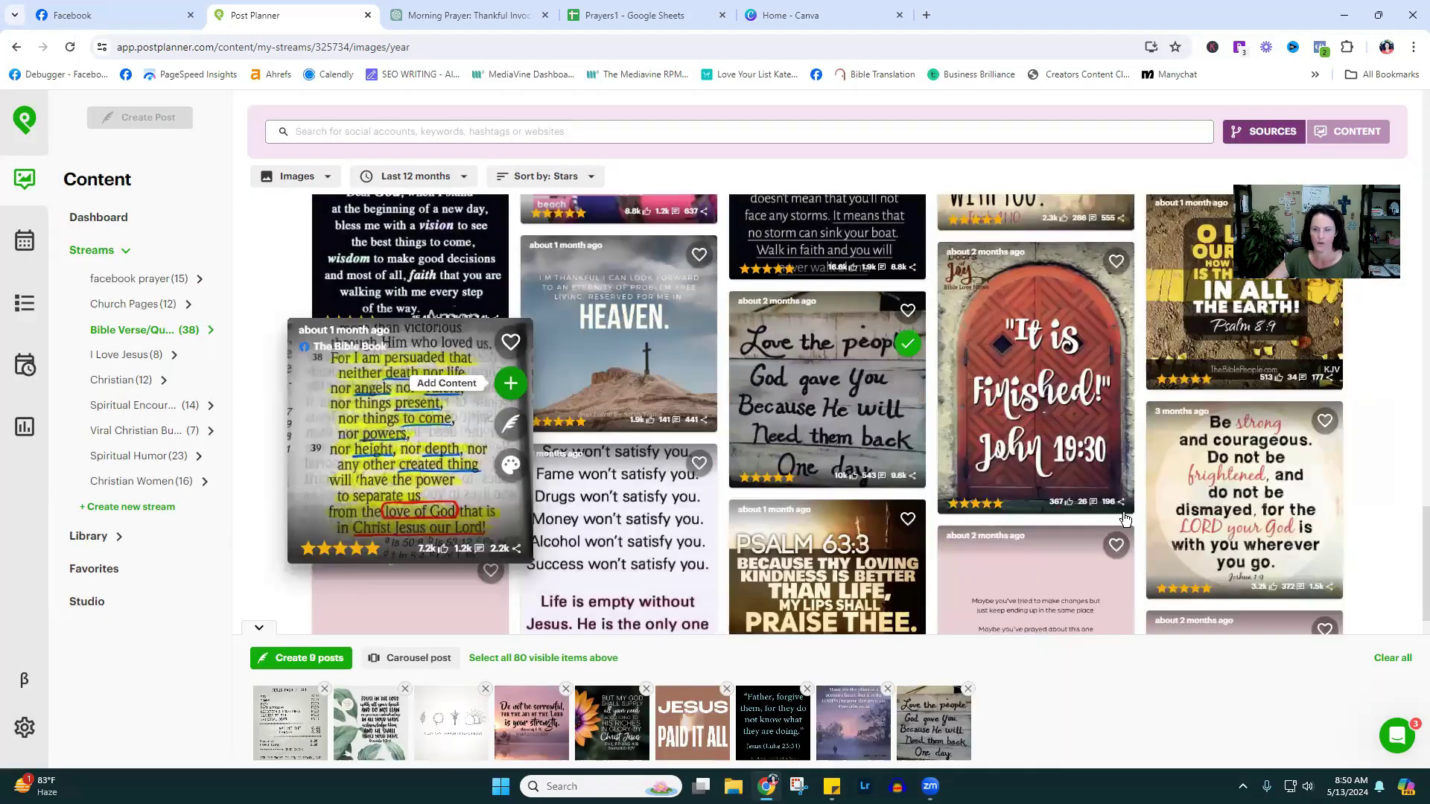
scroll(1028, 395, "down", 4)
scroll(990, 378, "down", 5)
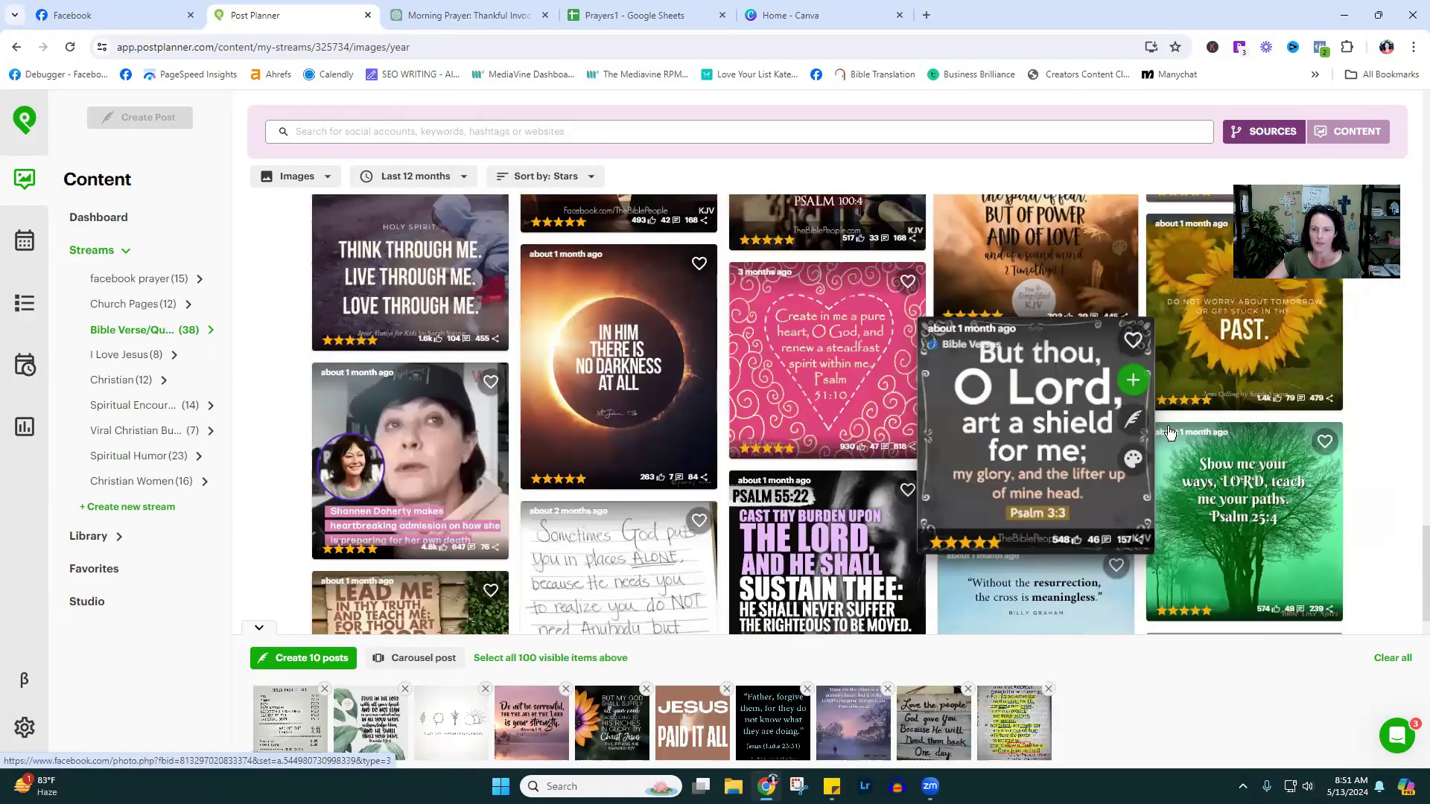
- Add the green Psalm 25:4 tree, the handwritten "Sometimes God puts you in places alone" and the Psalm 31:24 heart tree images to the post selection
scroll(1330, 377, "down", 1)
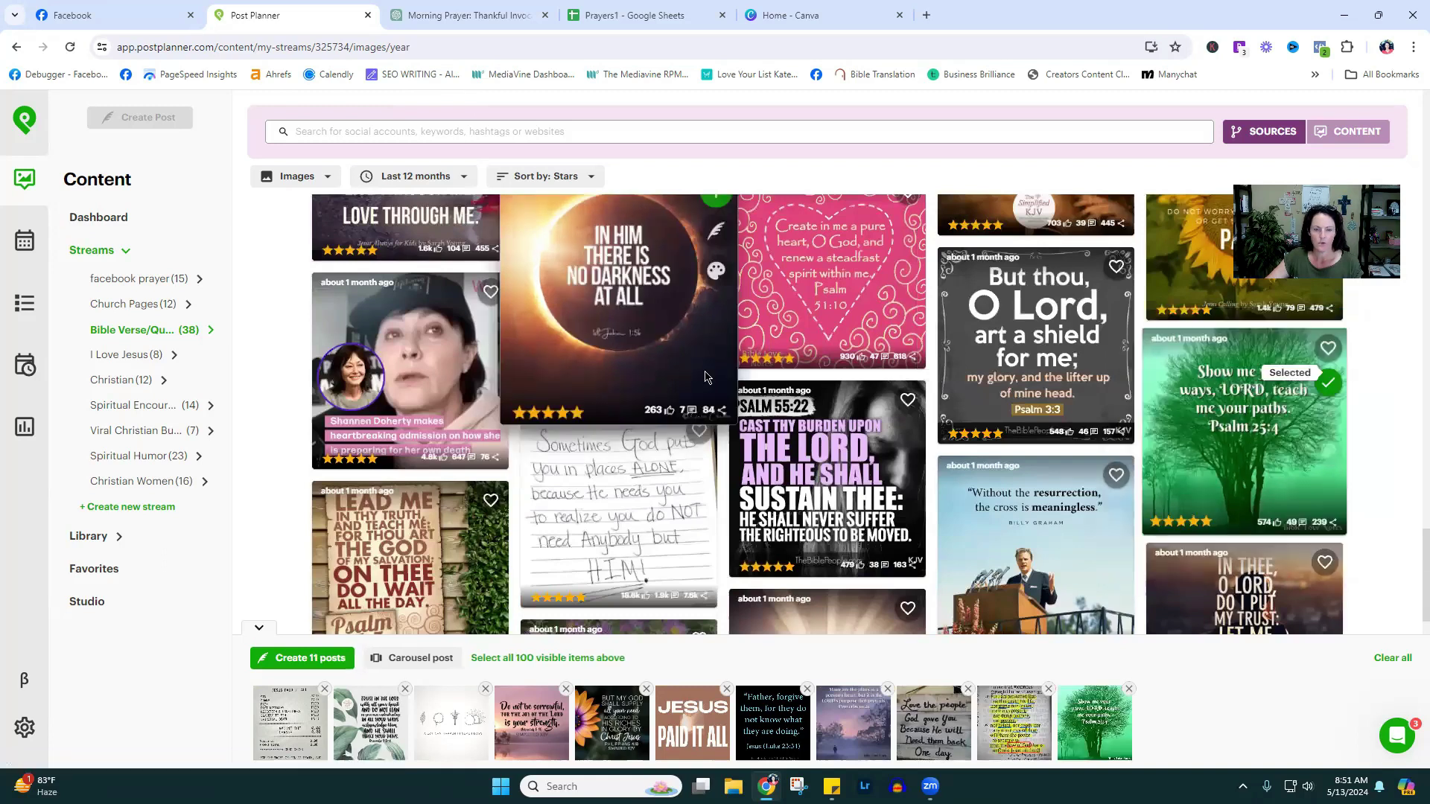
left_click(719, 451)
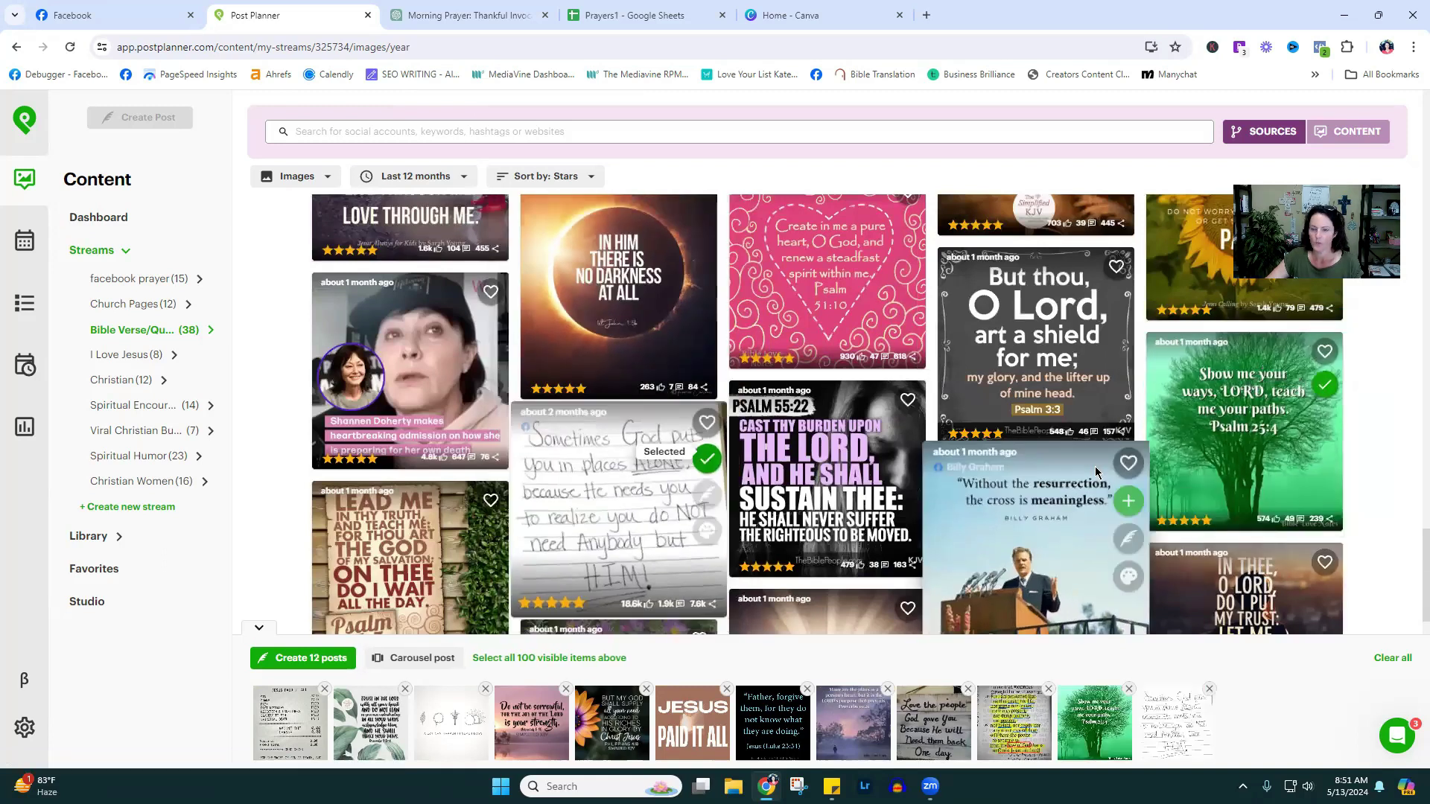
scroll(916, 435, "down", 4)
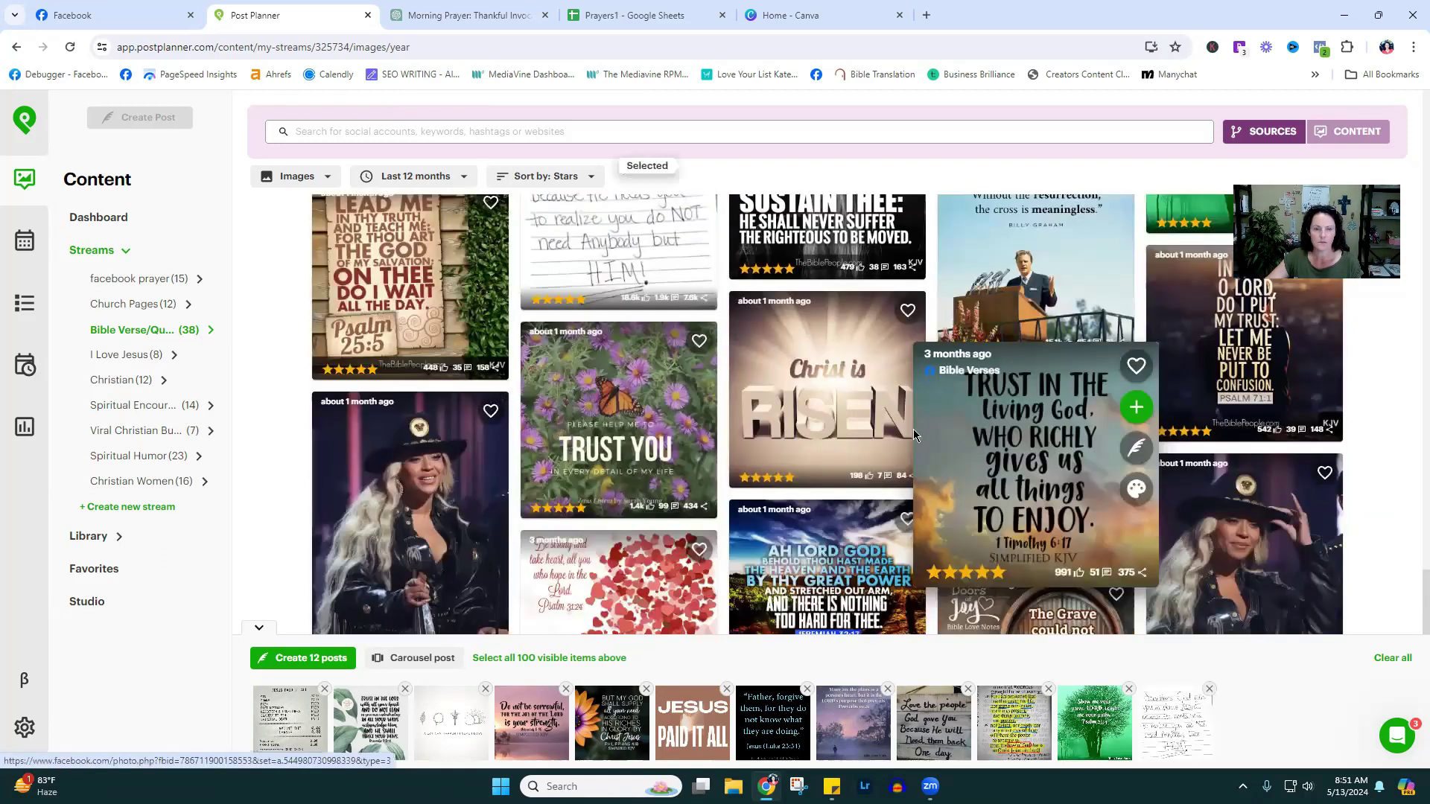
scroll(916, 436, "down", 3)
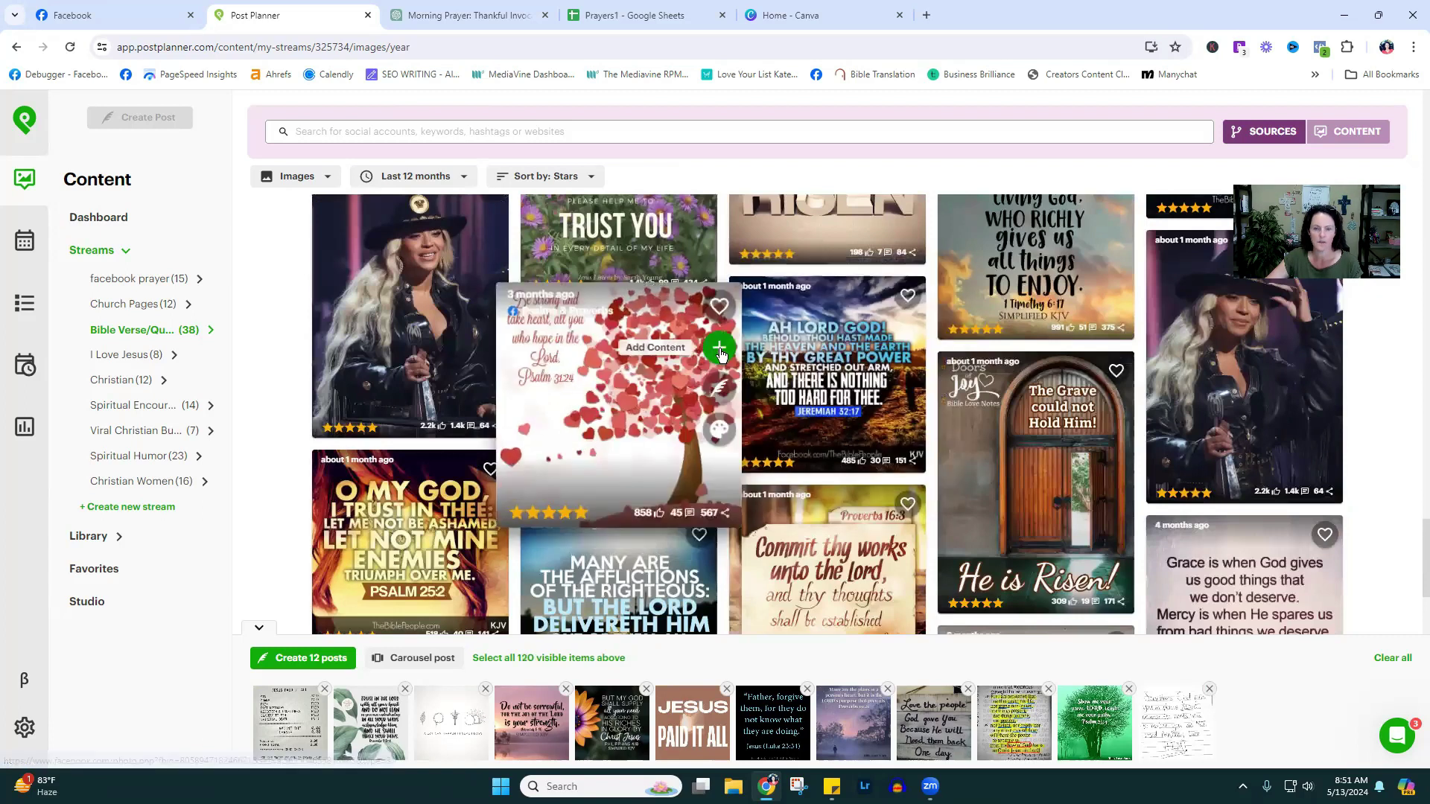
left_click(706, 356)
- Browse further through the Bible Verse/Quotes stream's images for more posts worth adding
scroll(1157, 474, "down", 4)
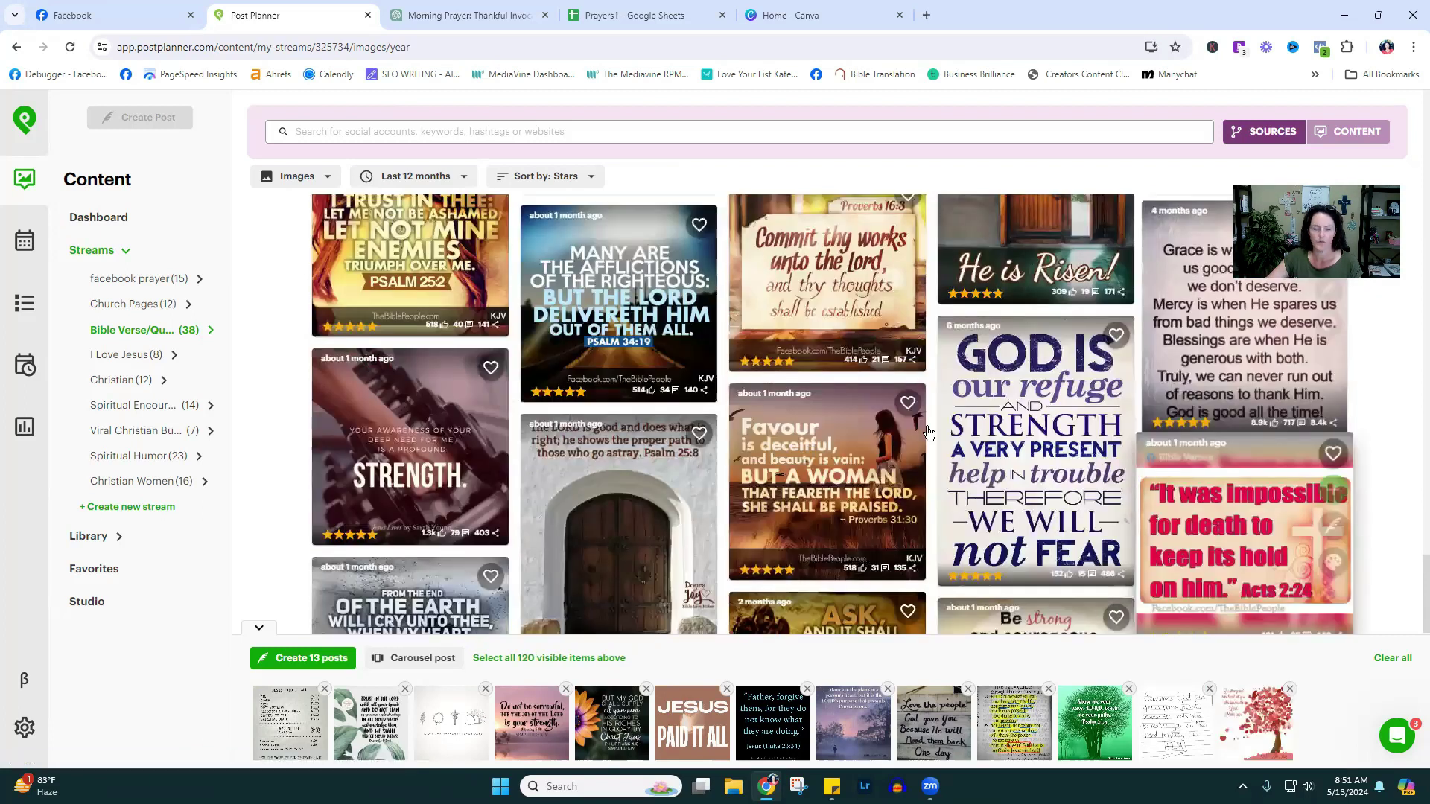
scroll(927, 432, "down", 5)
scroll(291, 671, "down", 1)
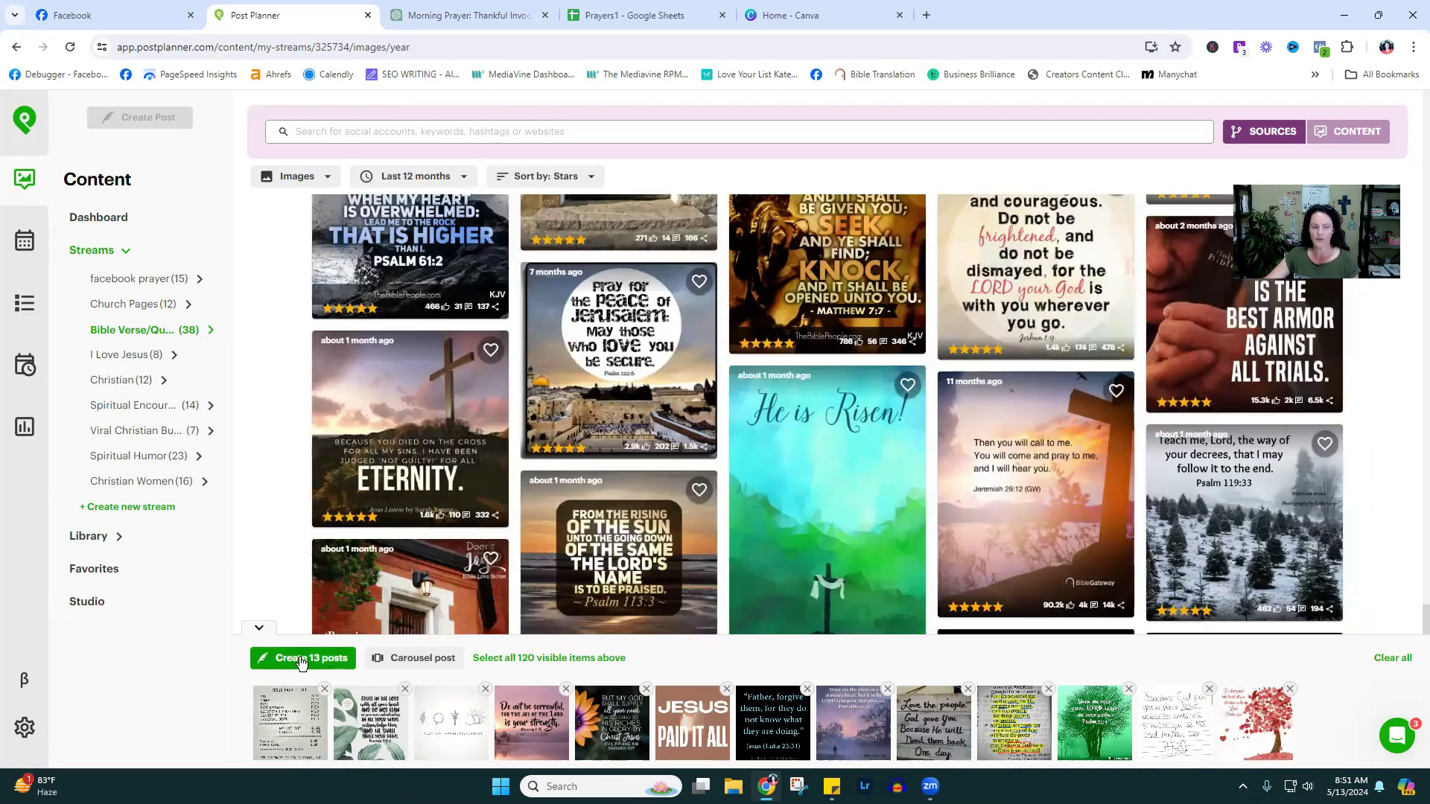
scroll(931, 436, "down", 5)
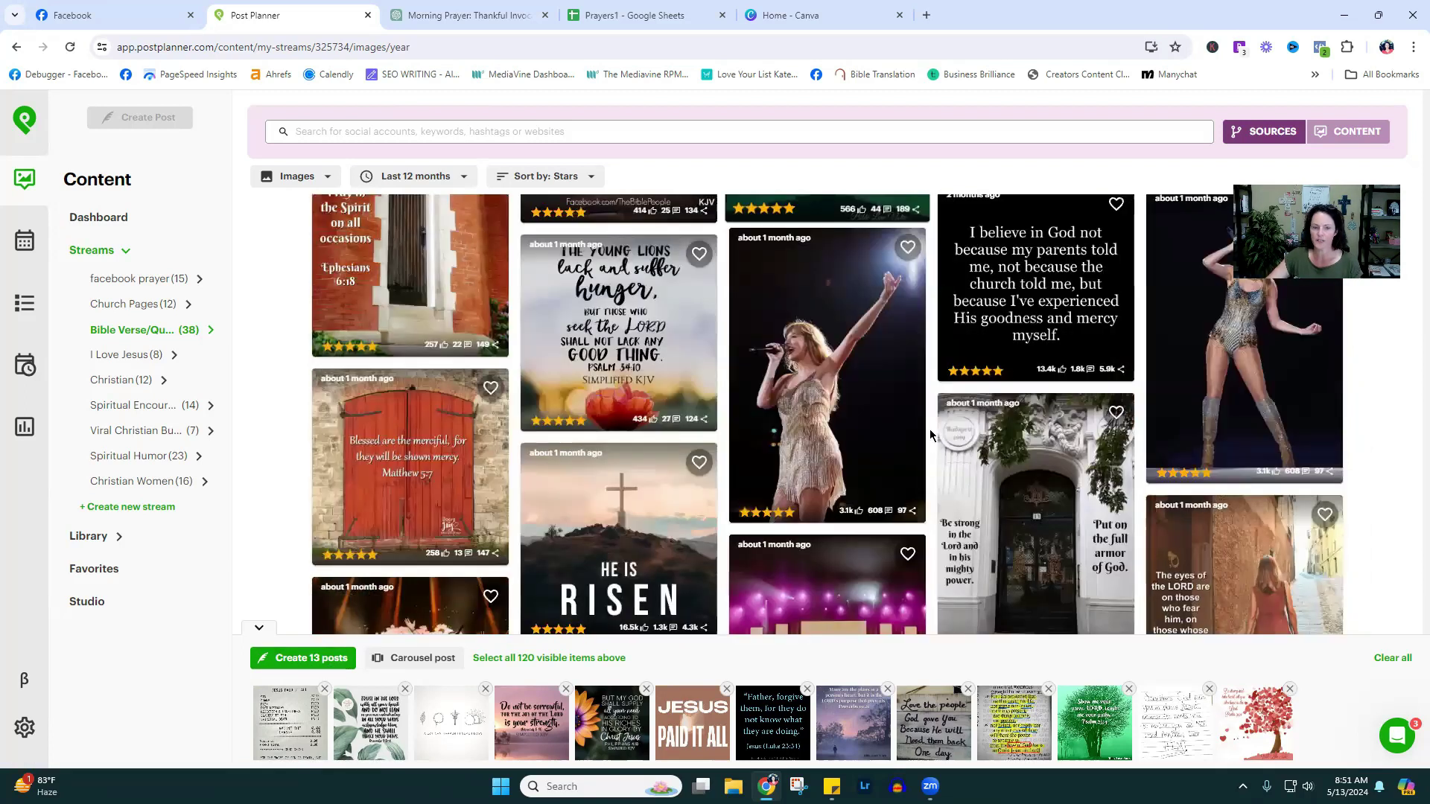
scroll(1252, 428, "down", 5)
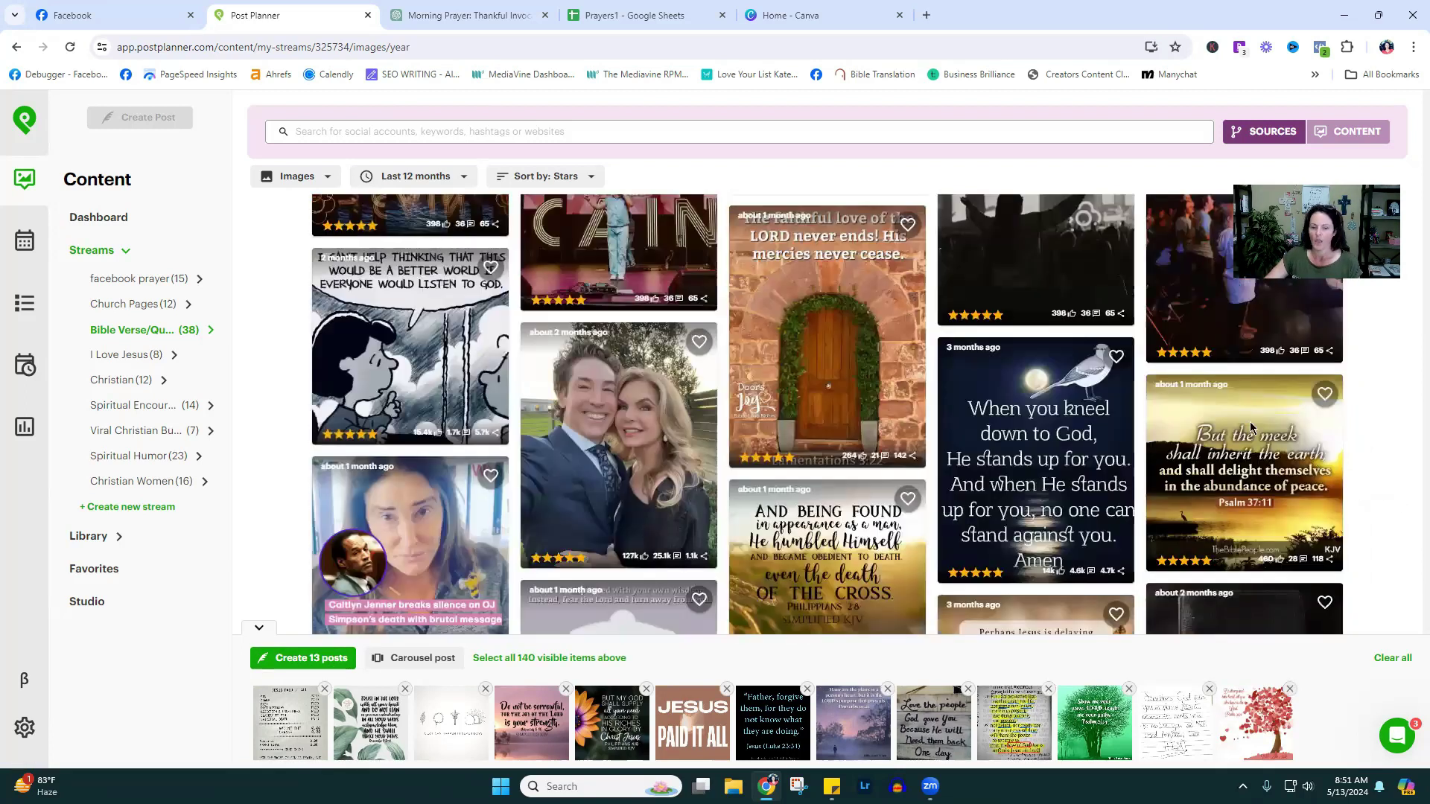
scroll(940, 360, "down", 3)
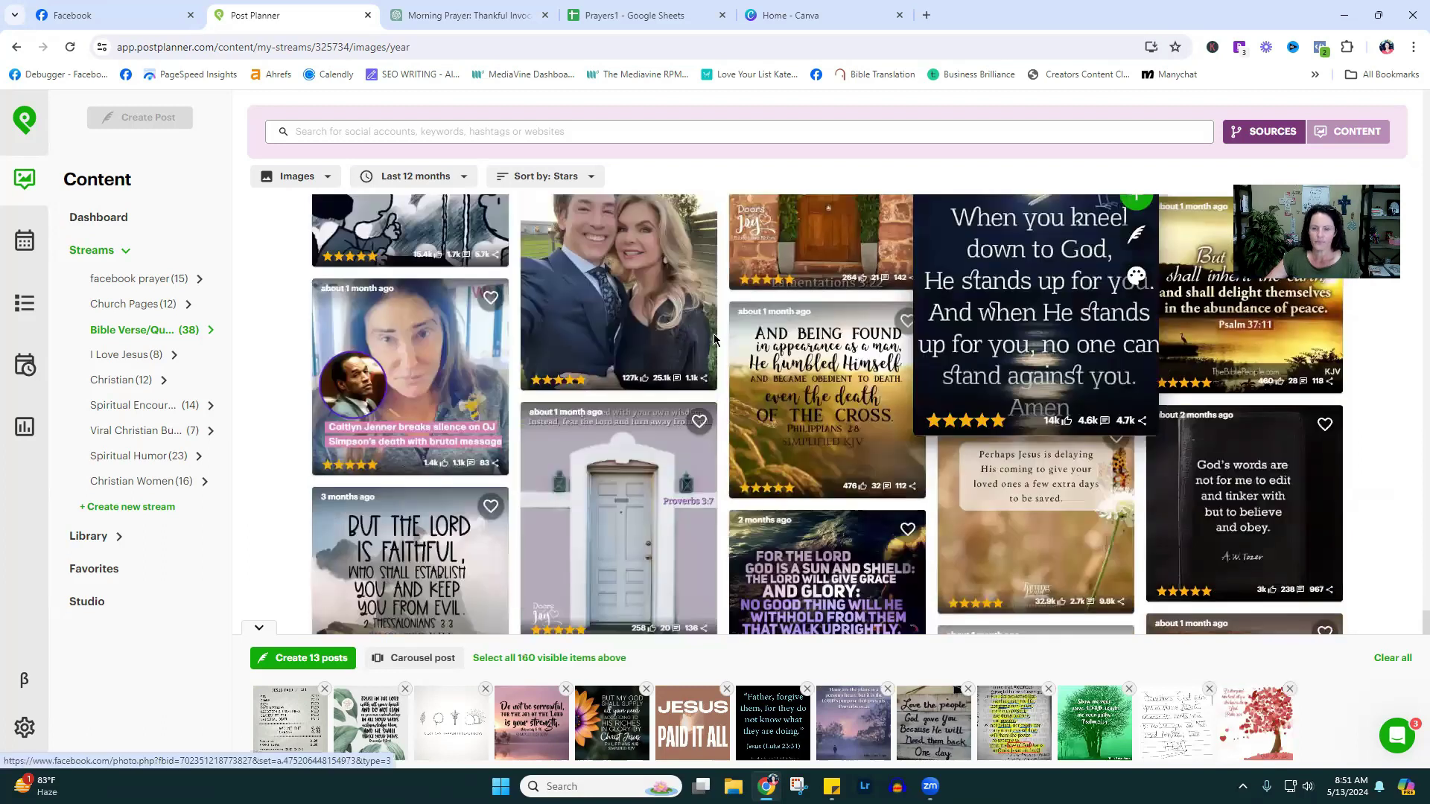
scroll(715, 350, "down", 6)
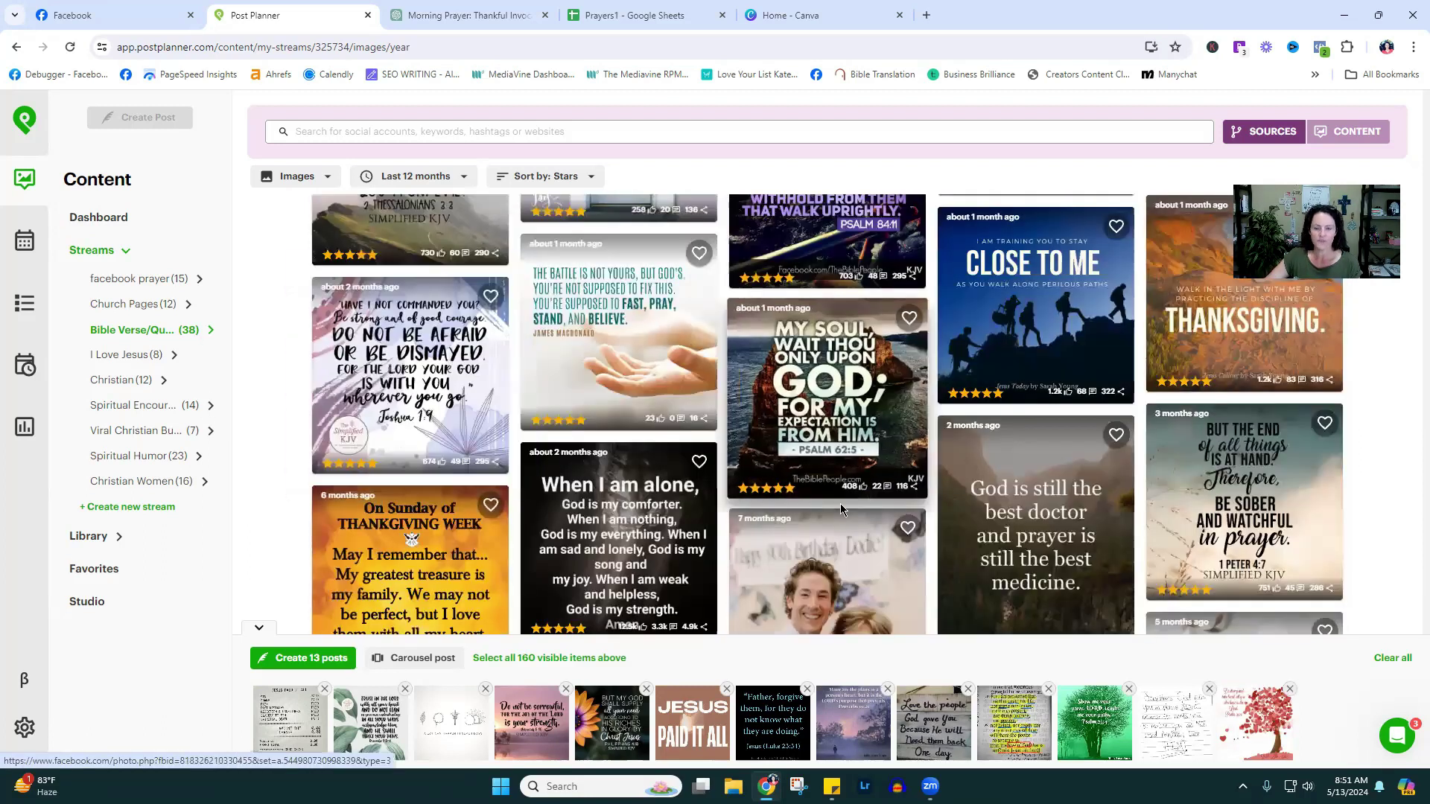
scroll(856, 447, "down", 4)
scroll(913, 473, "down", 10)
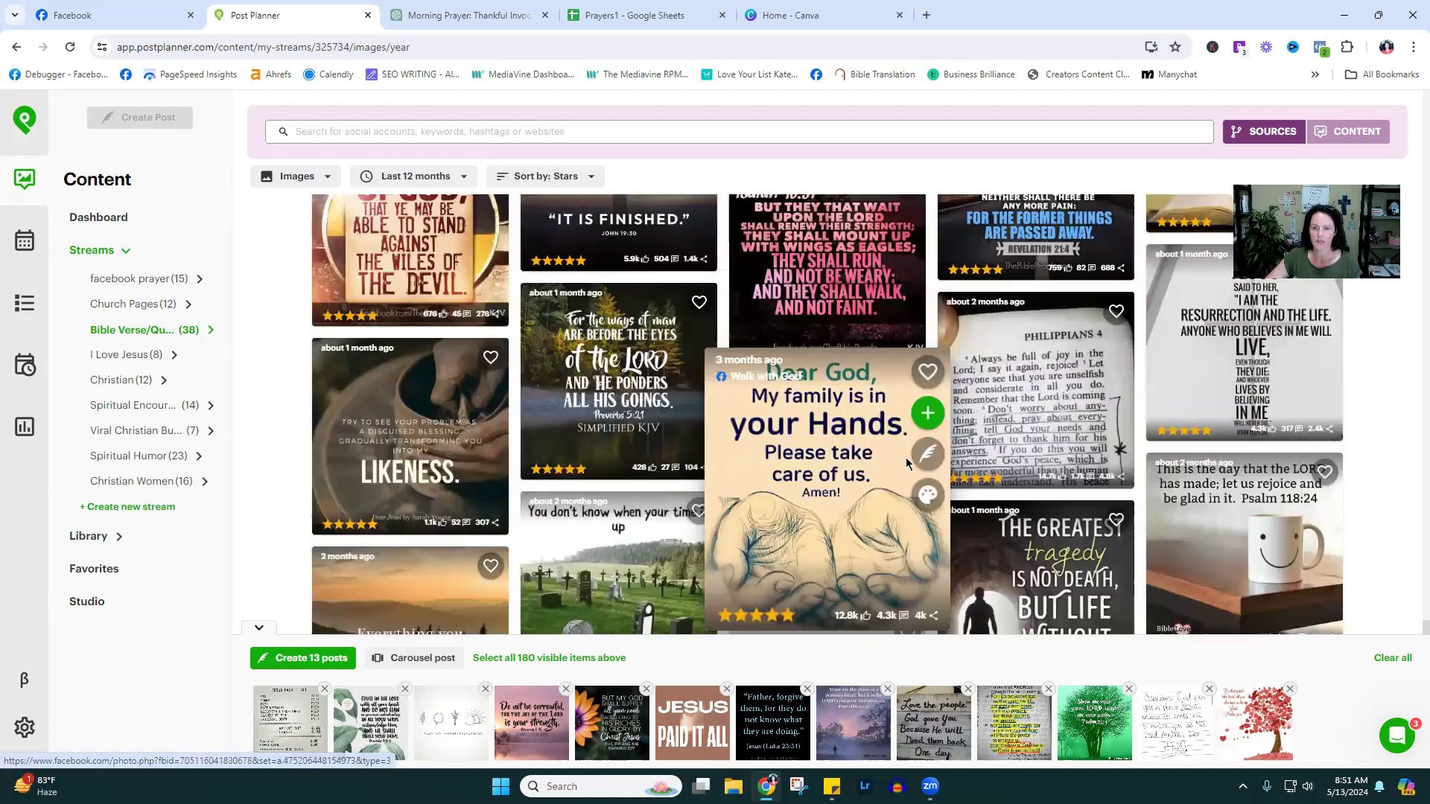
scroll(907, 463, "down", 8)
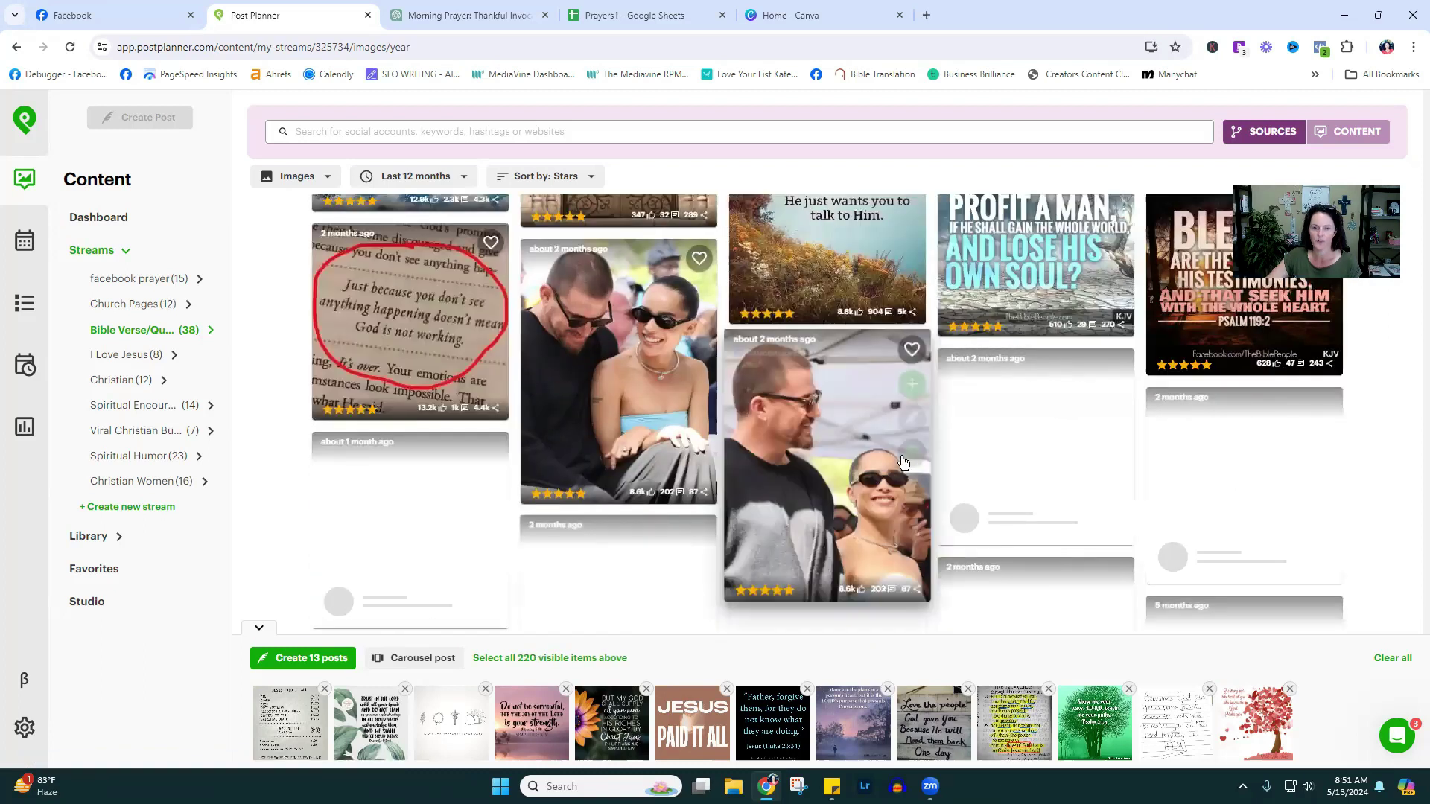
scroll(905, 459, "down", 5)
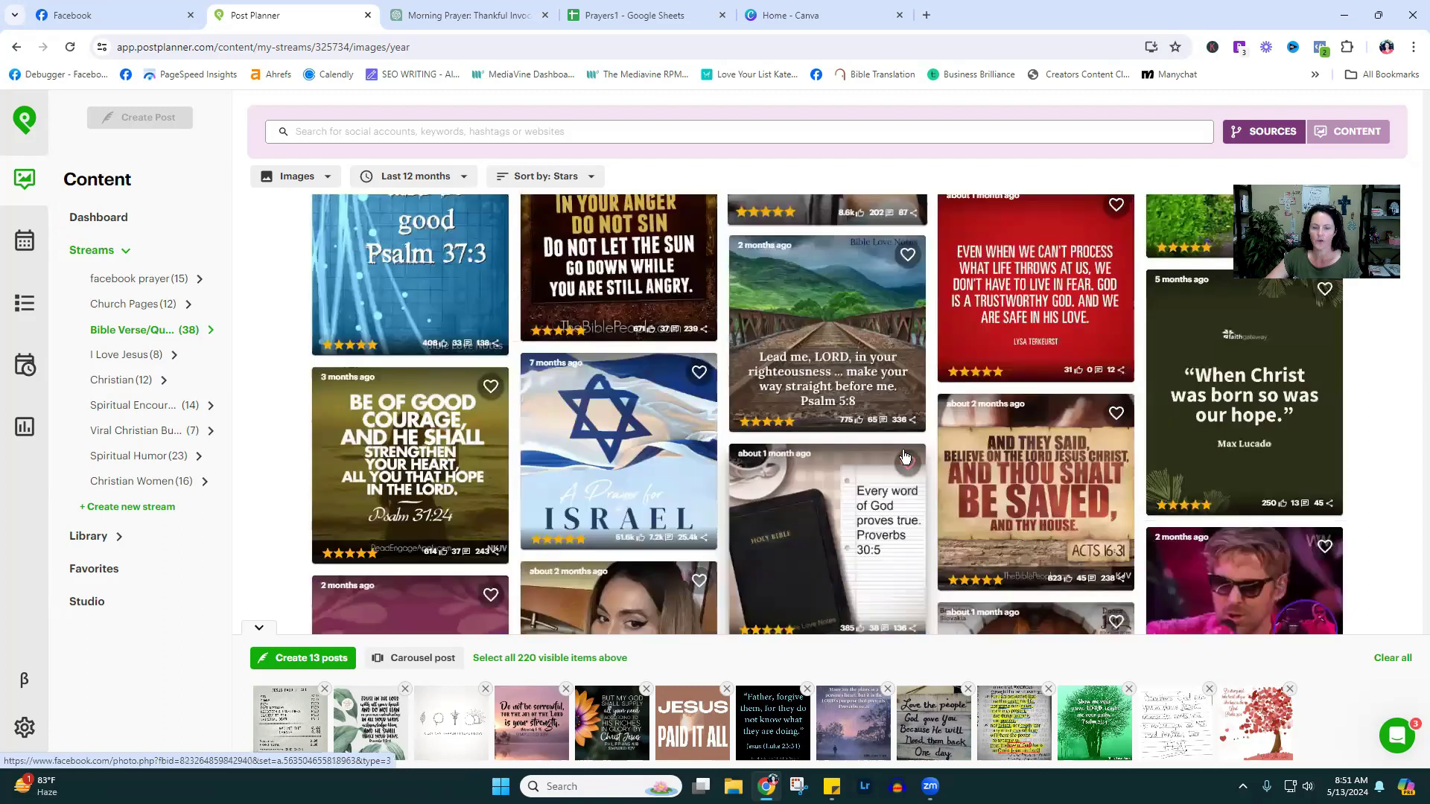
scroll(905, 456, "down", 5)
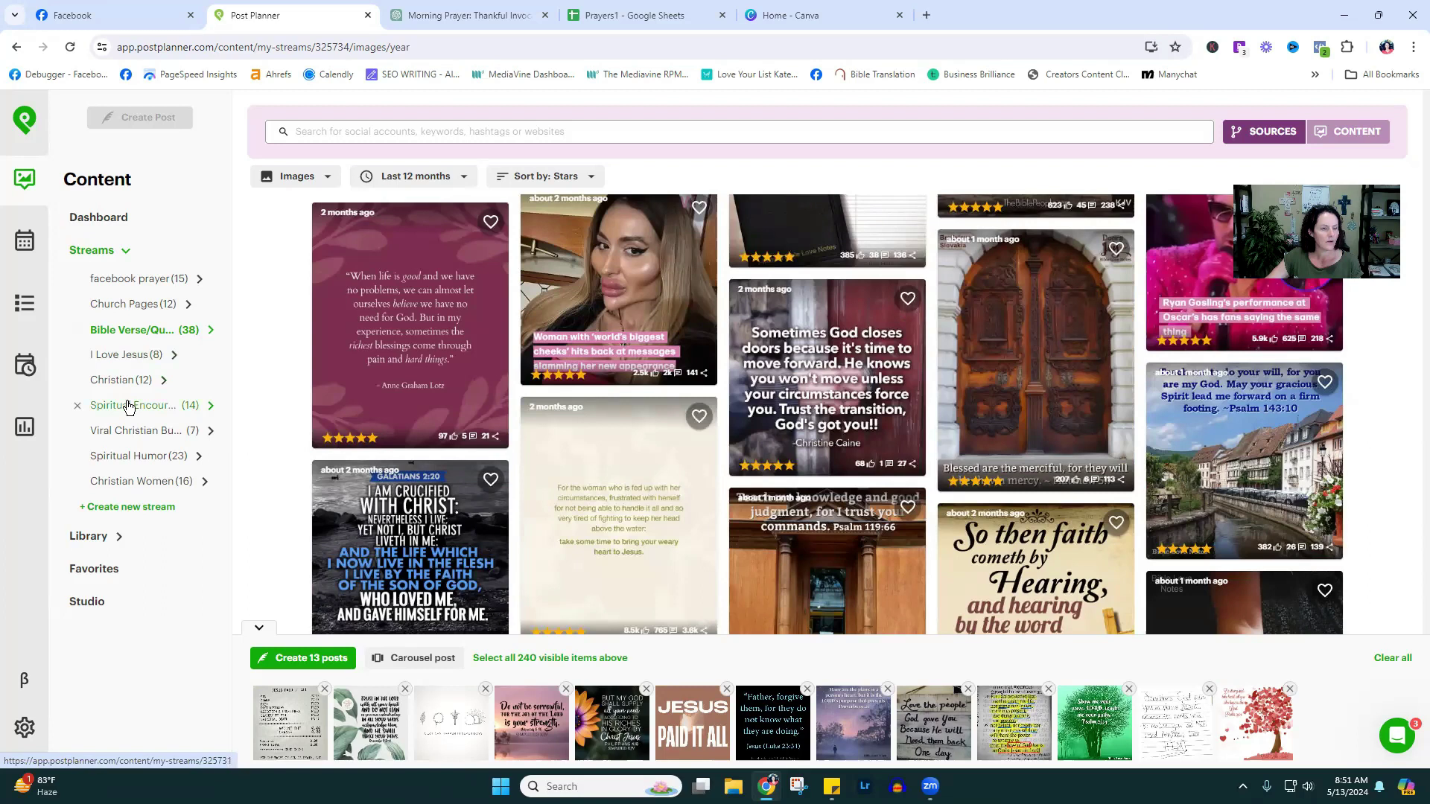
- Open the Viral Christian Bucket stream and add the "Pray. Because God listens." and "A thousand times i've failed" images to the selection
left_click(132, 437)
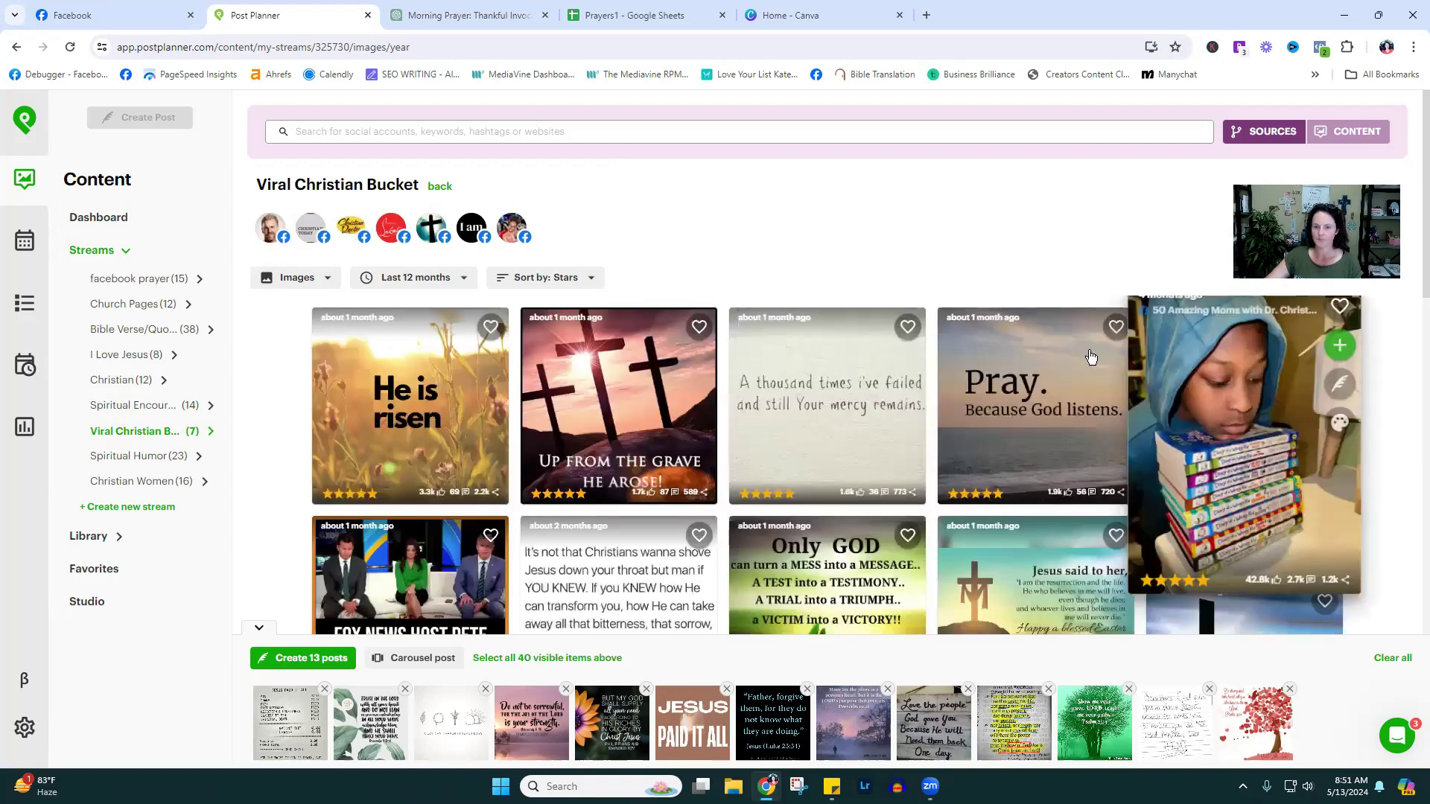
left_click(1132, 345)
mouse_move(690, 360)
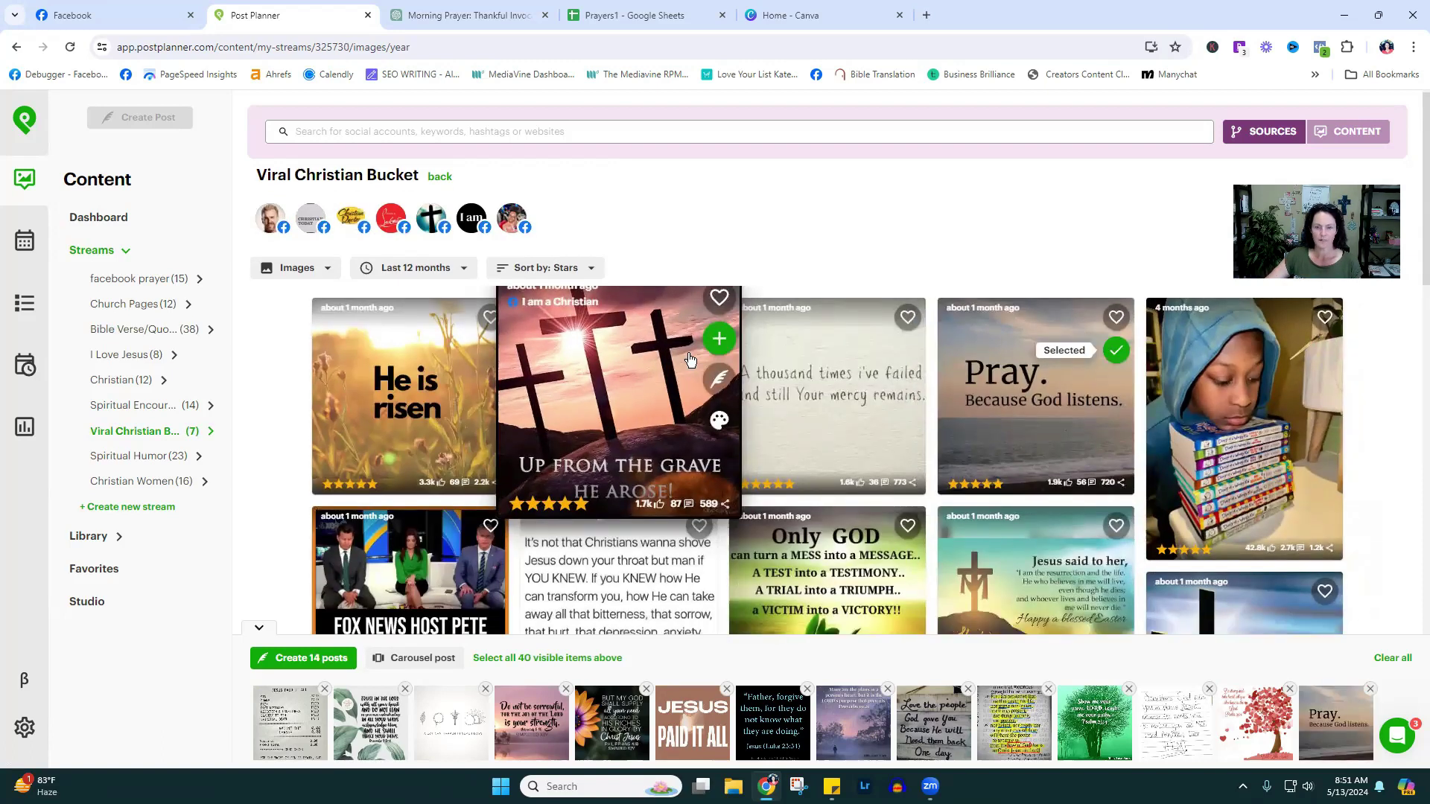
scroll(844, 392, "down", 1)
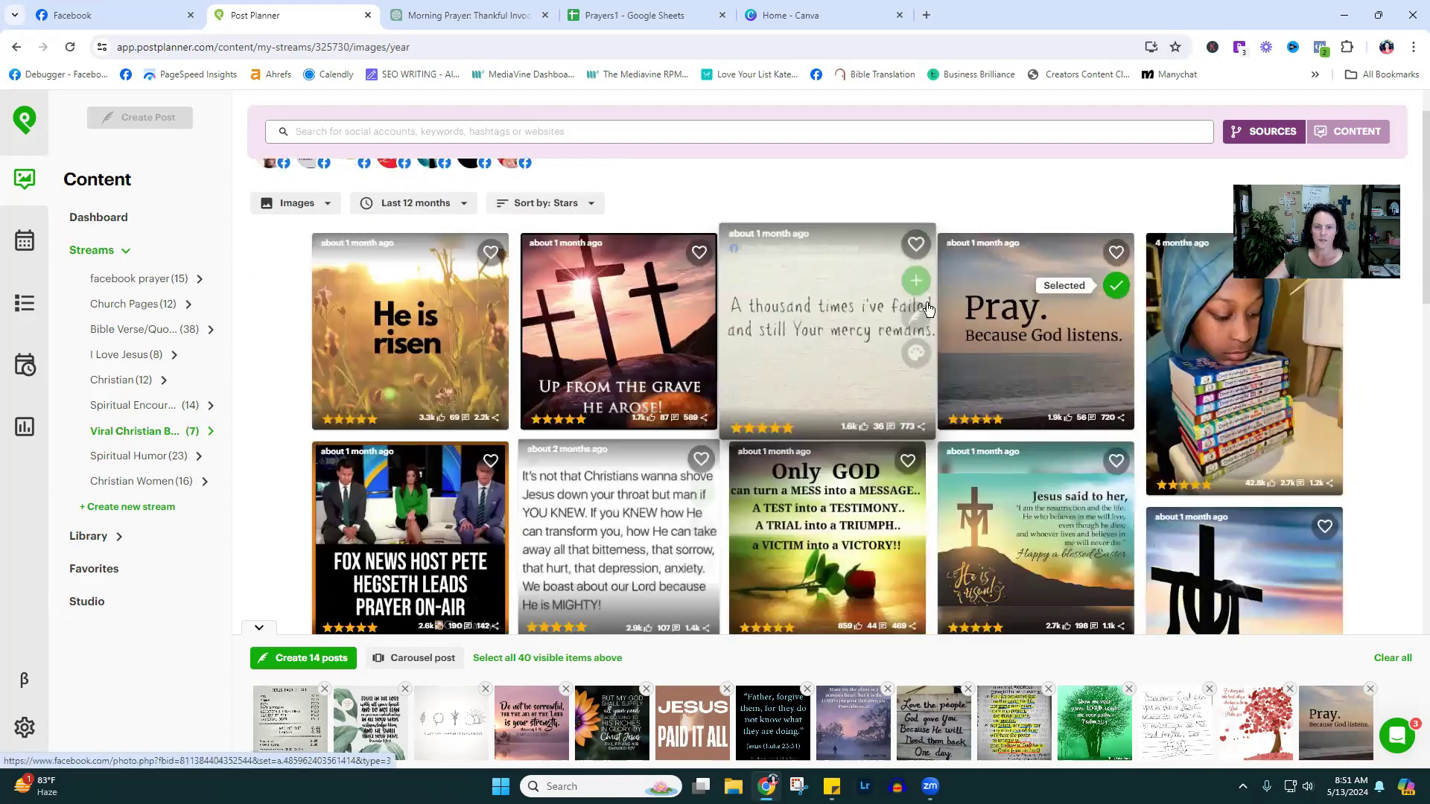
left_click(817, 374)
- Add the "God can turn anyone's life around" and "I can do all things through Christ" images to the post selection
scroll(814, 378, "down", 5)
scroll(603, 339, "down", 2)
mouse_move(736, 277)
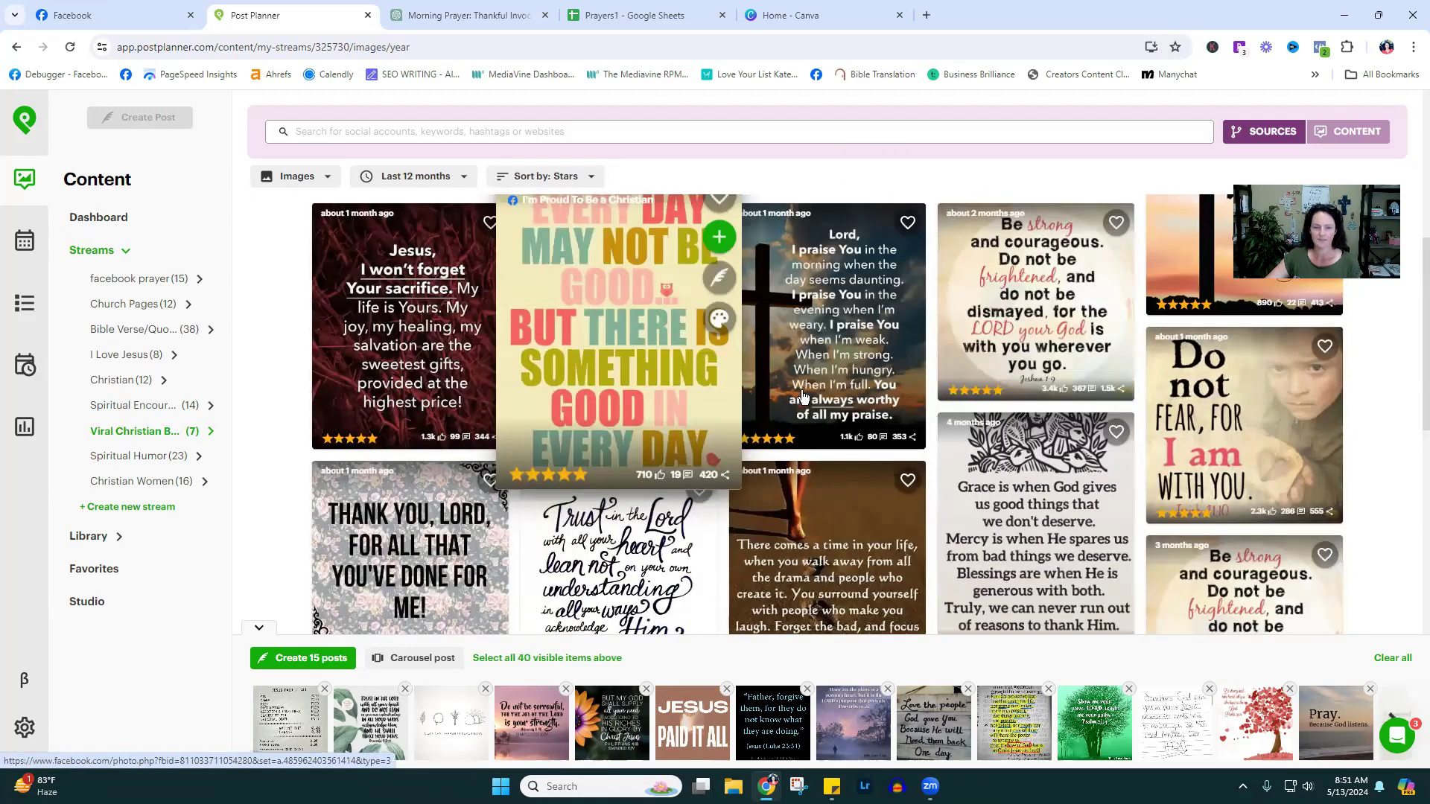
scroll(803, 395, "down", 5)
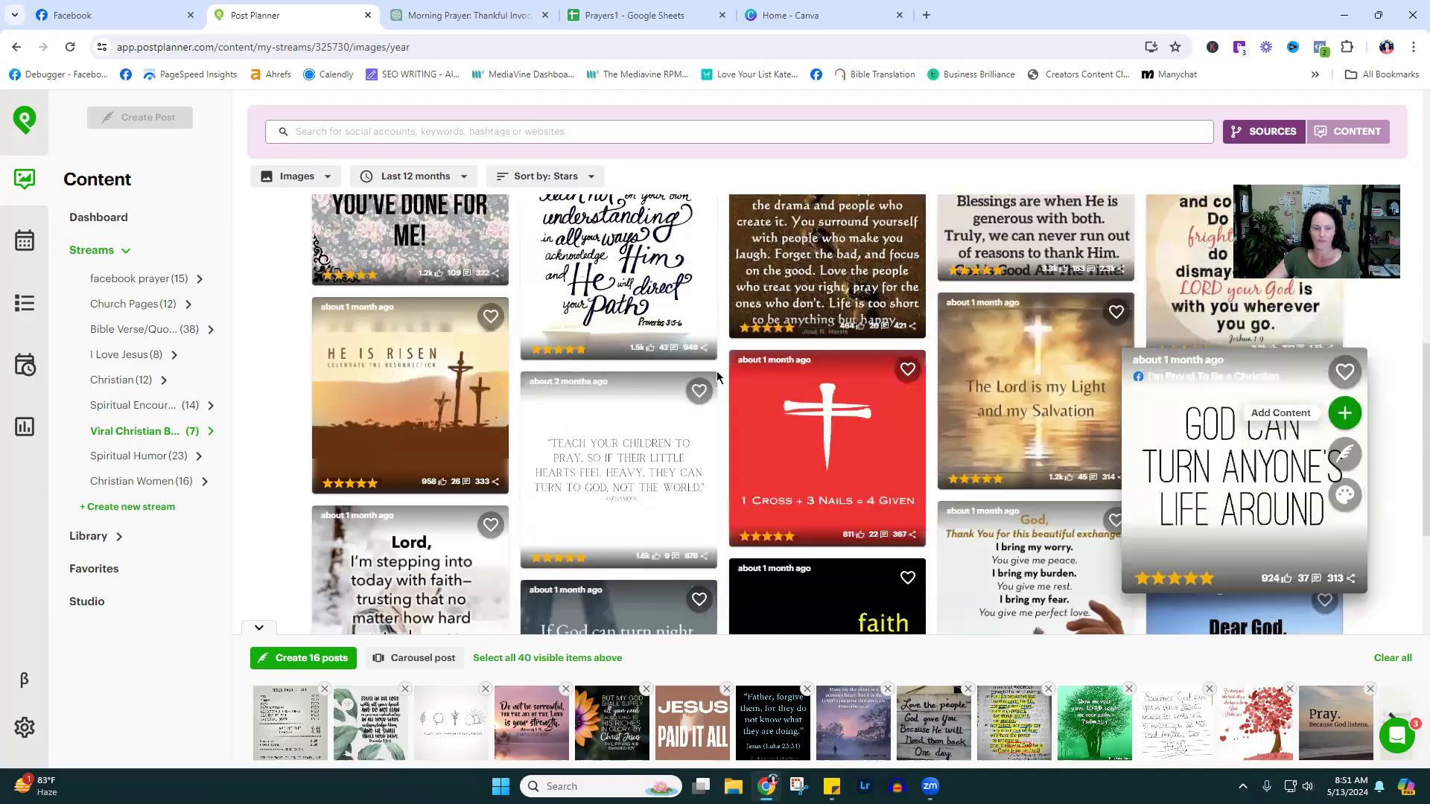
left_click(1345, 410)
scroll(1345, 417, "down", 5)
scroll(418, 279, "down", 3)
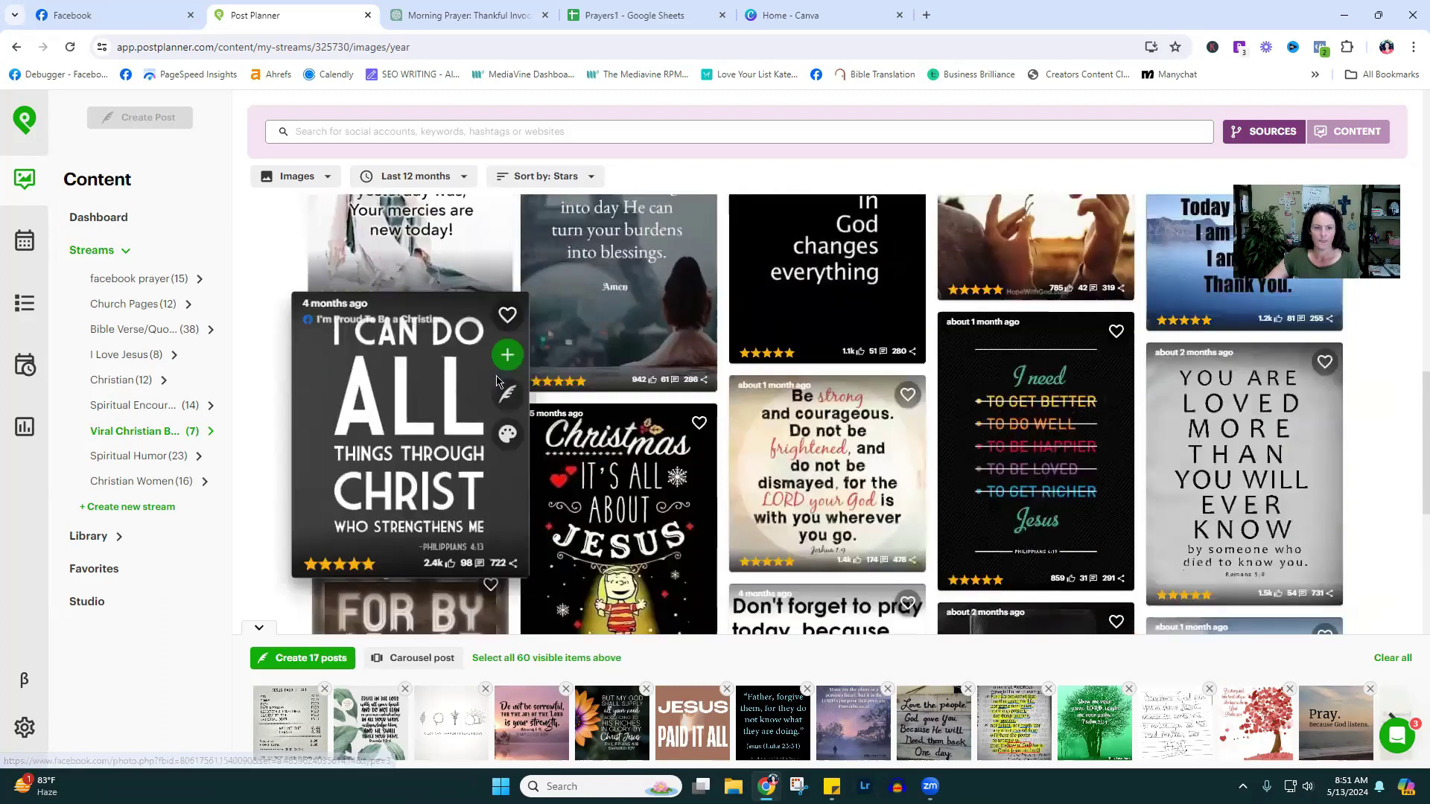
left_click(499, 353)
- Add the "I need Jesus" list, the blue family protection prayer and a "My God is an awesome God" image to the post selection
scroll(1085, 450, "down", 4)
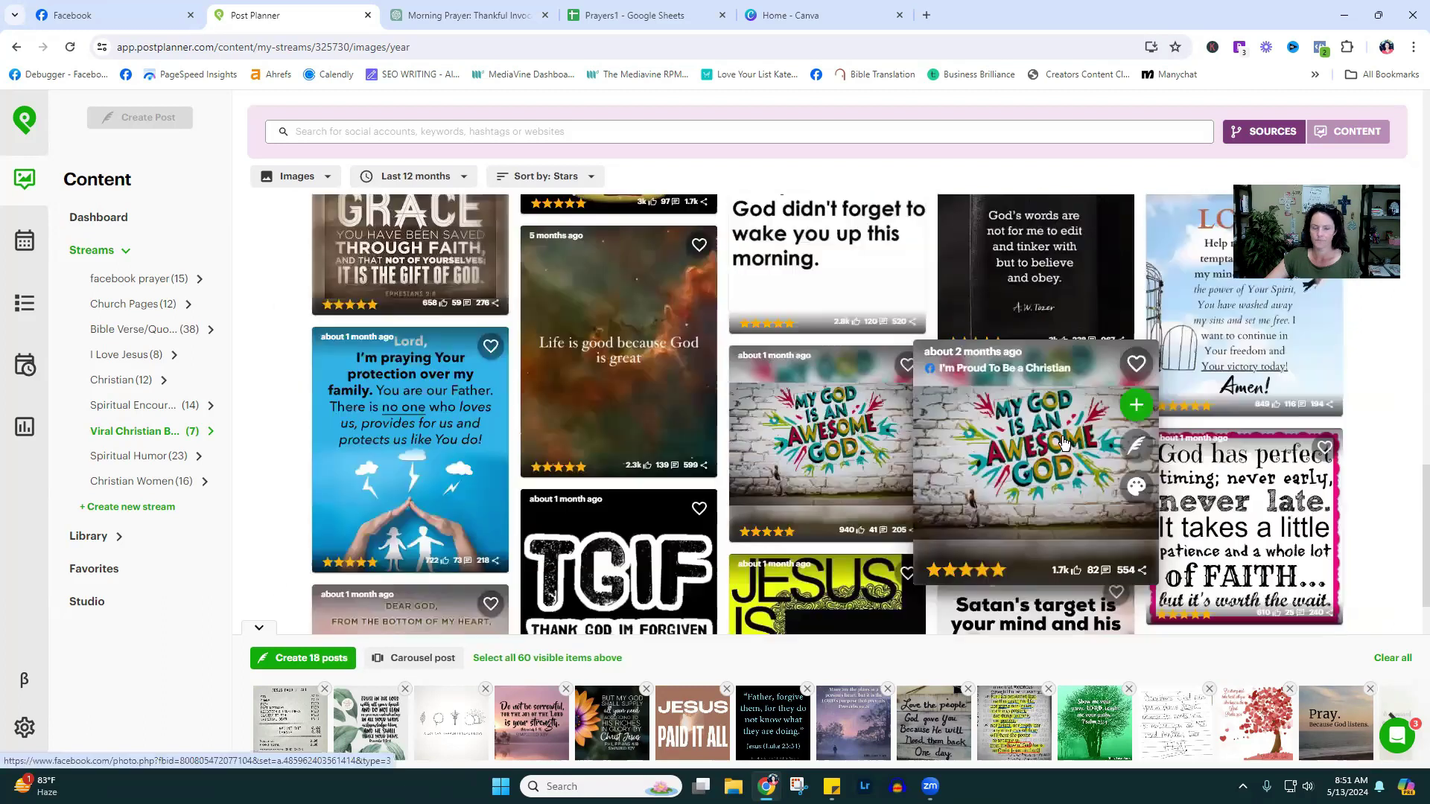
scroll(1071, 378, "up", 4)
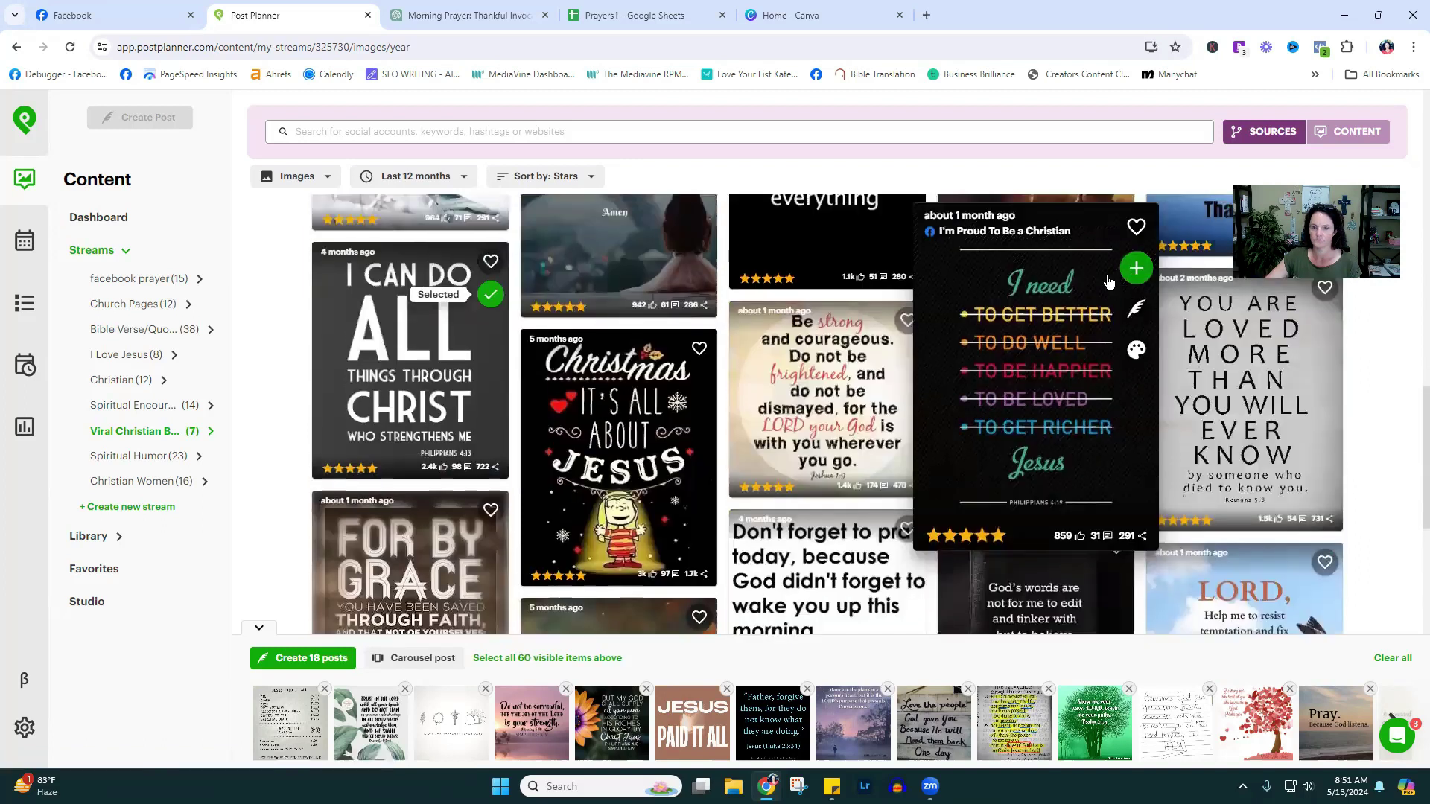
left_click(1136, 268)
scroll(749, 373, "down", 5)
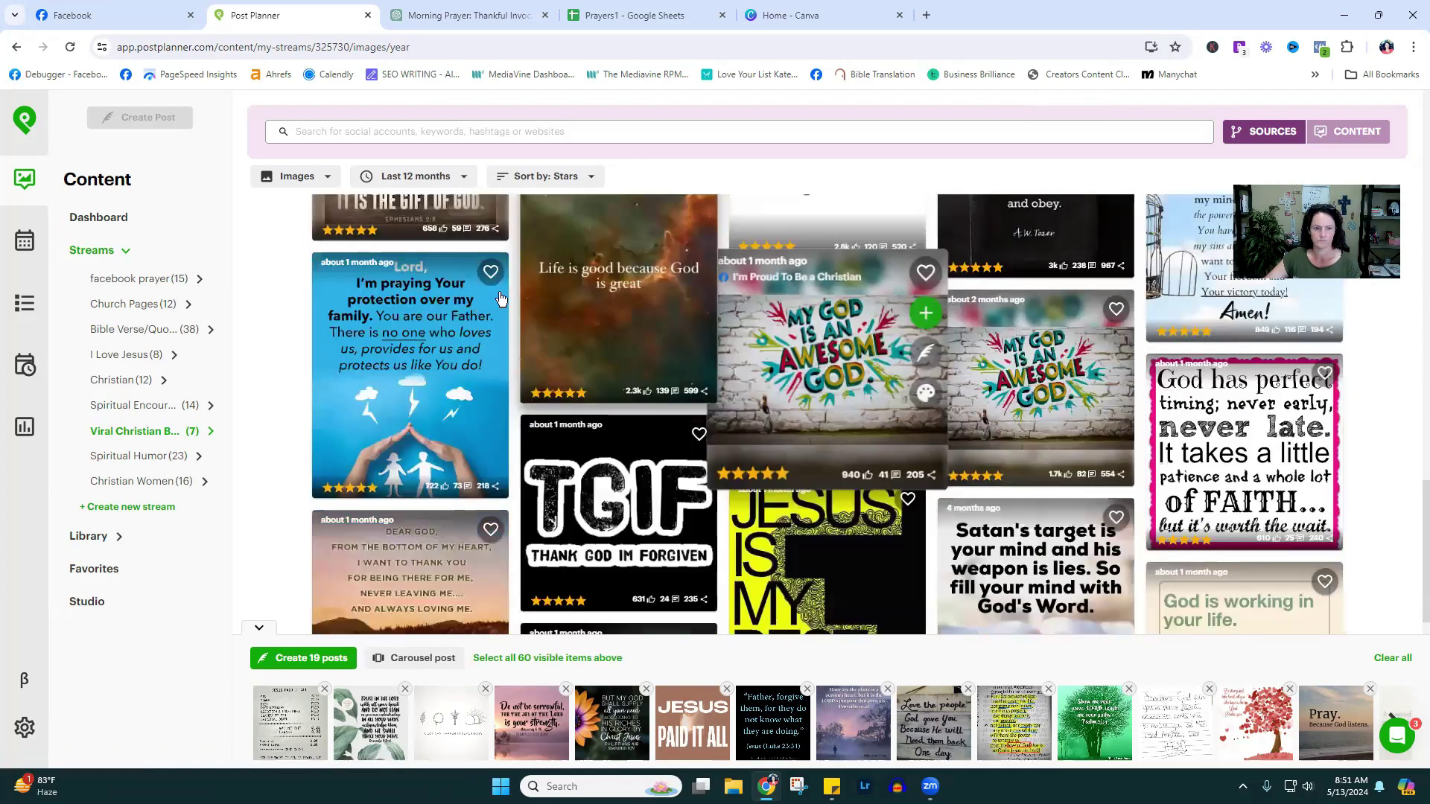
left_click(509, 287)
left_click(1133, 332)
- Add the "God is good to me!" and teal Matthew prayer verse images to the post selection
scroll(899, 382, "down", 6)
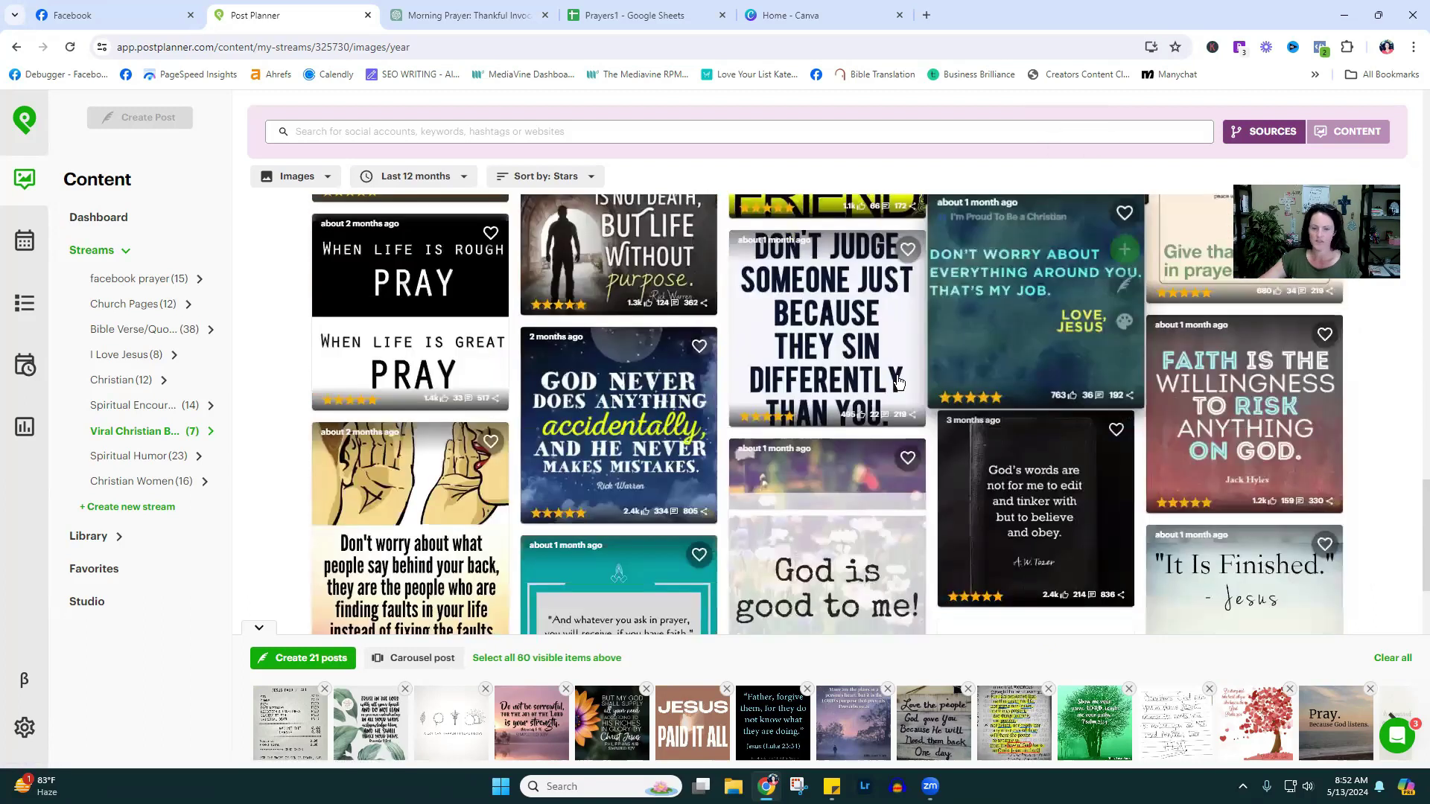
scroll(856, 308, "down", 3)
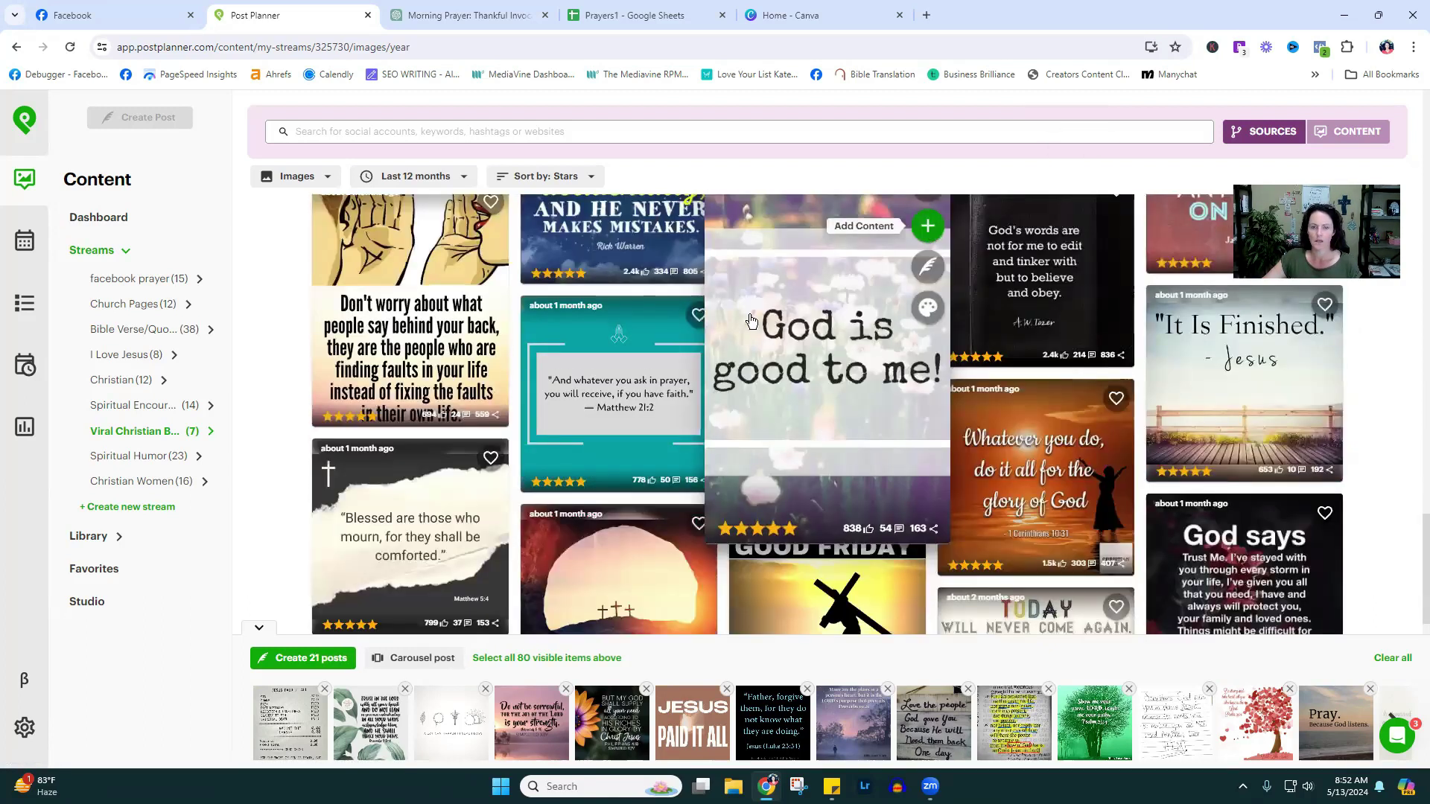
left_click(751, 321)
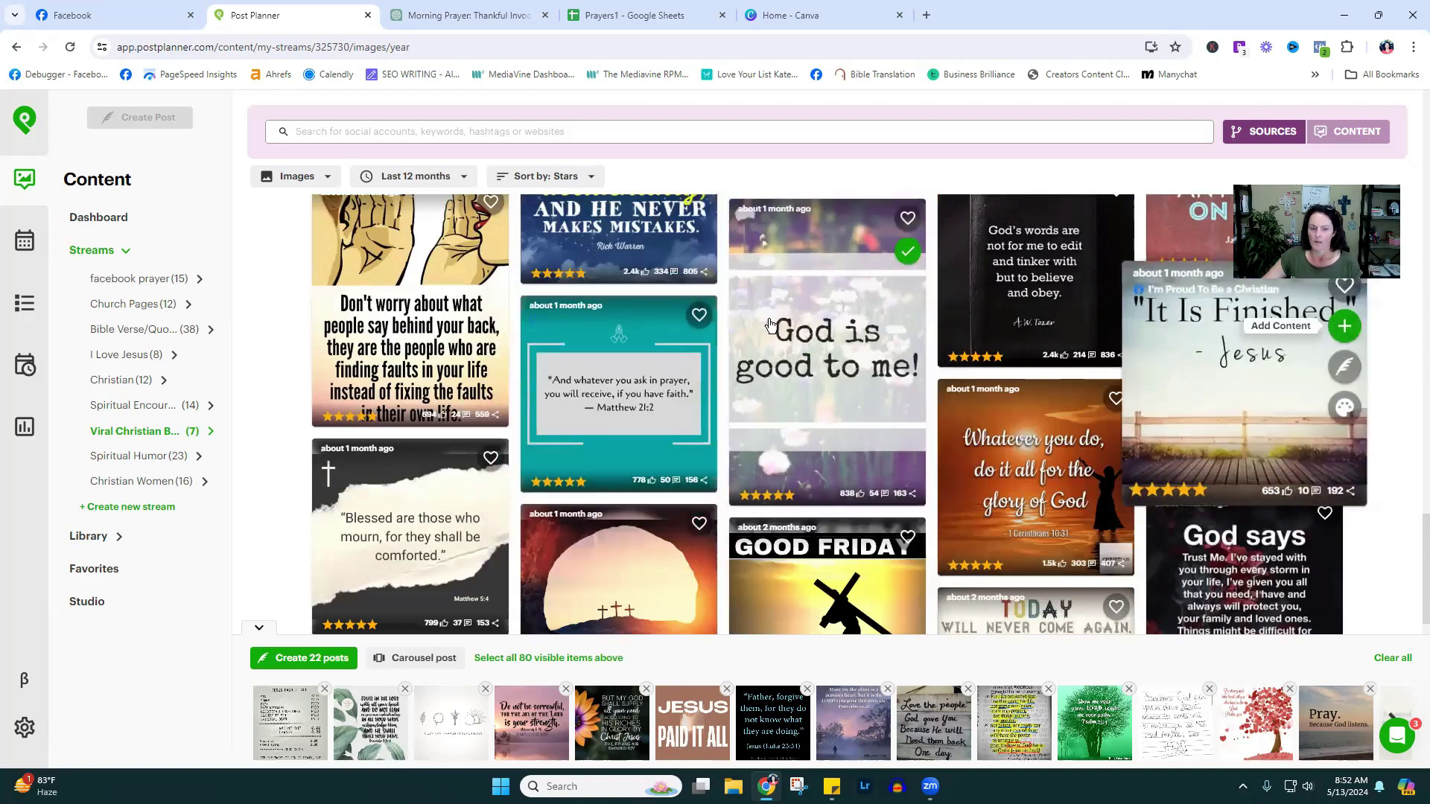
left_click(719, 336)
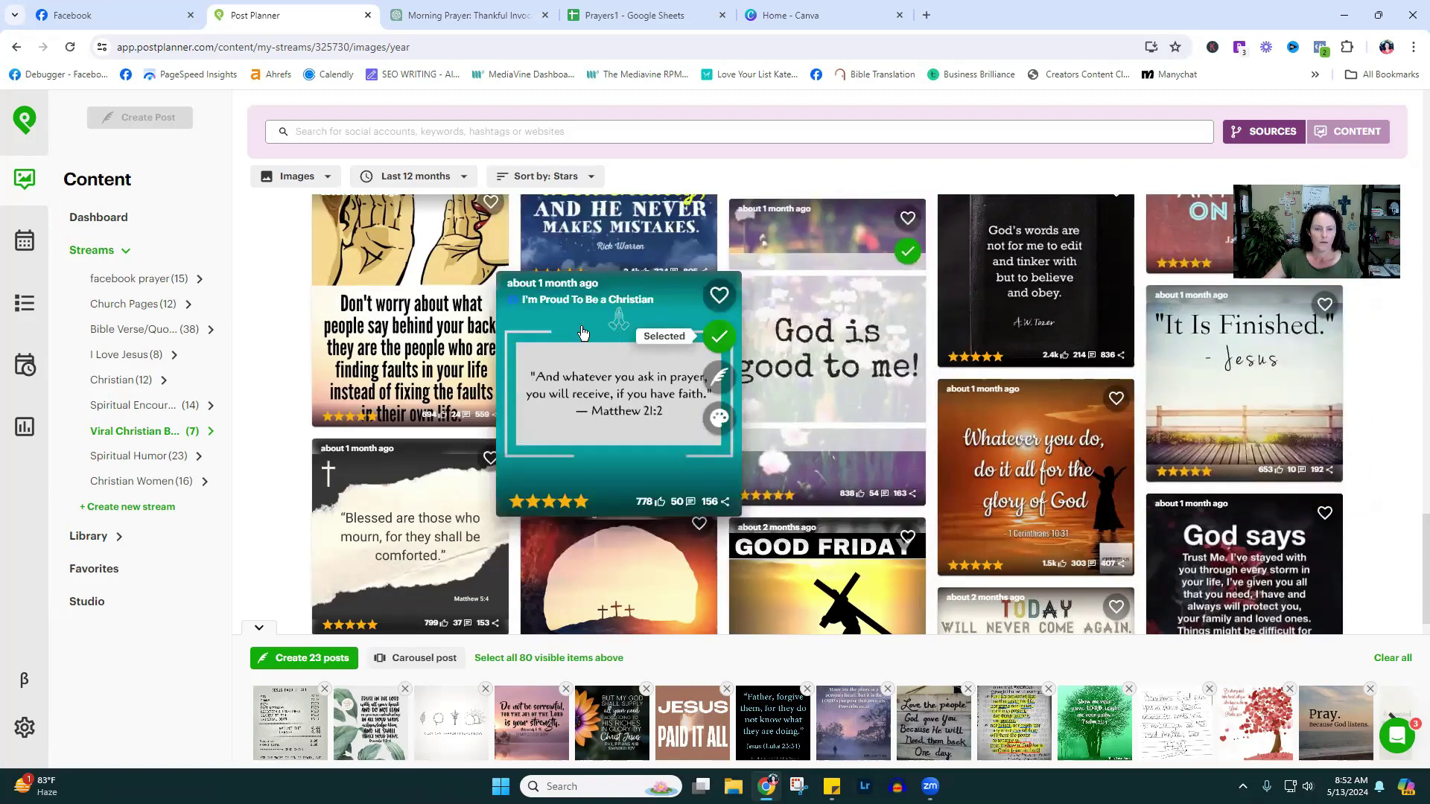
- Add the pointing baby image about not worshipping the Lord on Sundays only to the post selection
scroll(946, 504, "down", 3)
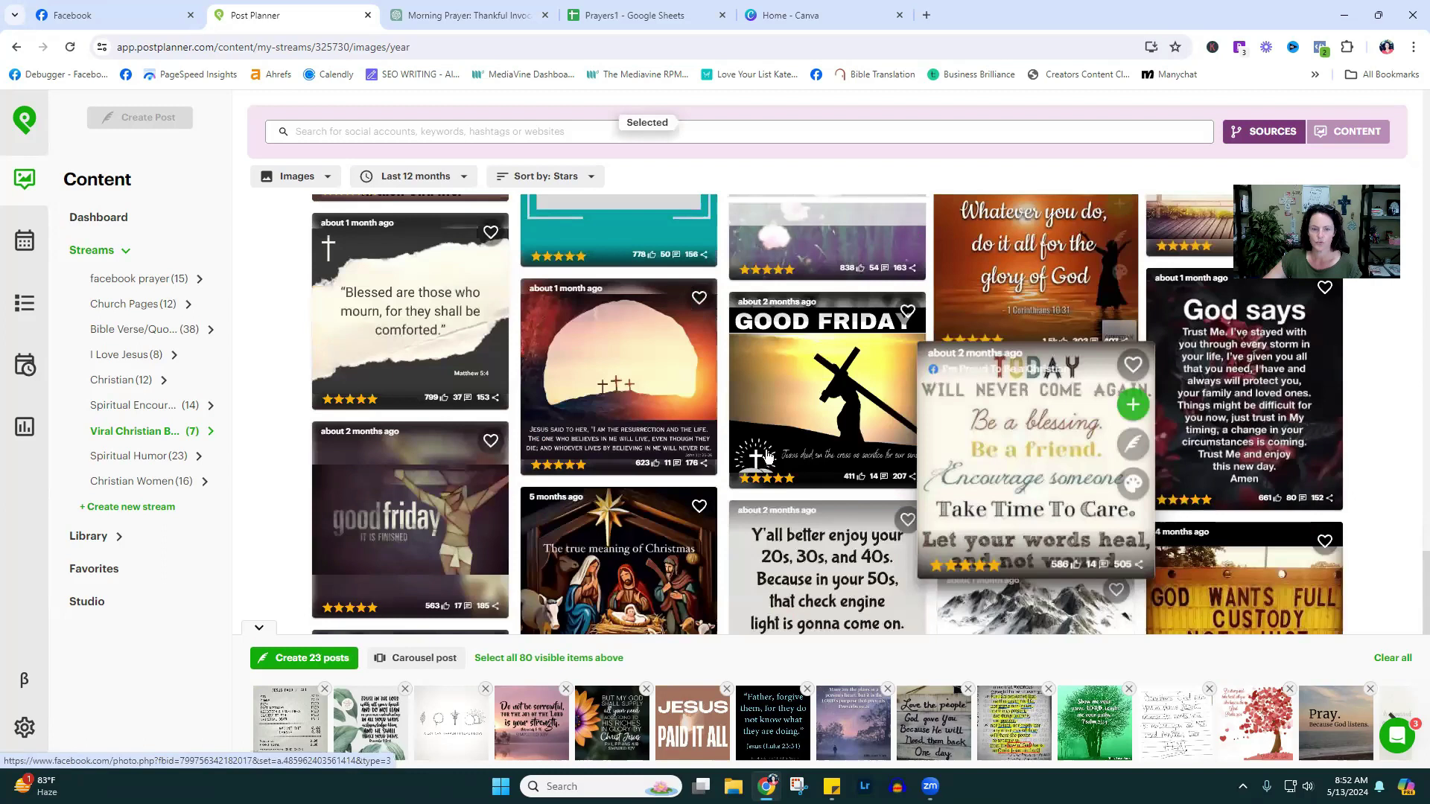
scroll(767, 456, "down", 2)
scroll(764, 456, "down", 4)
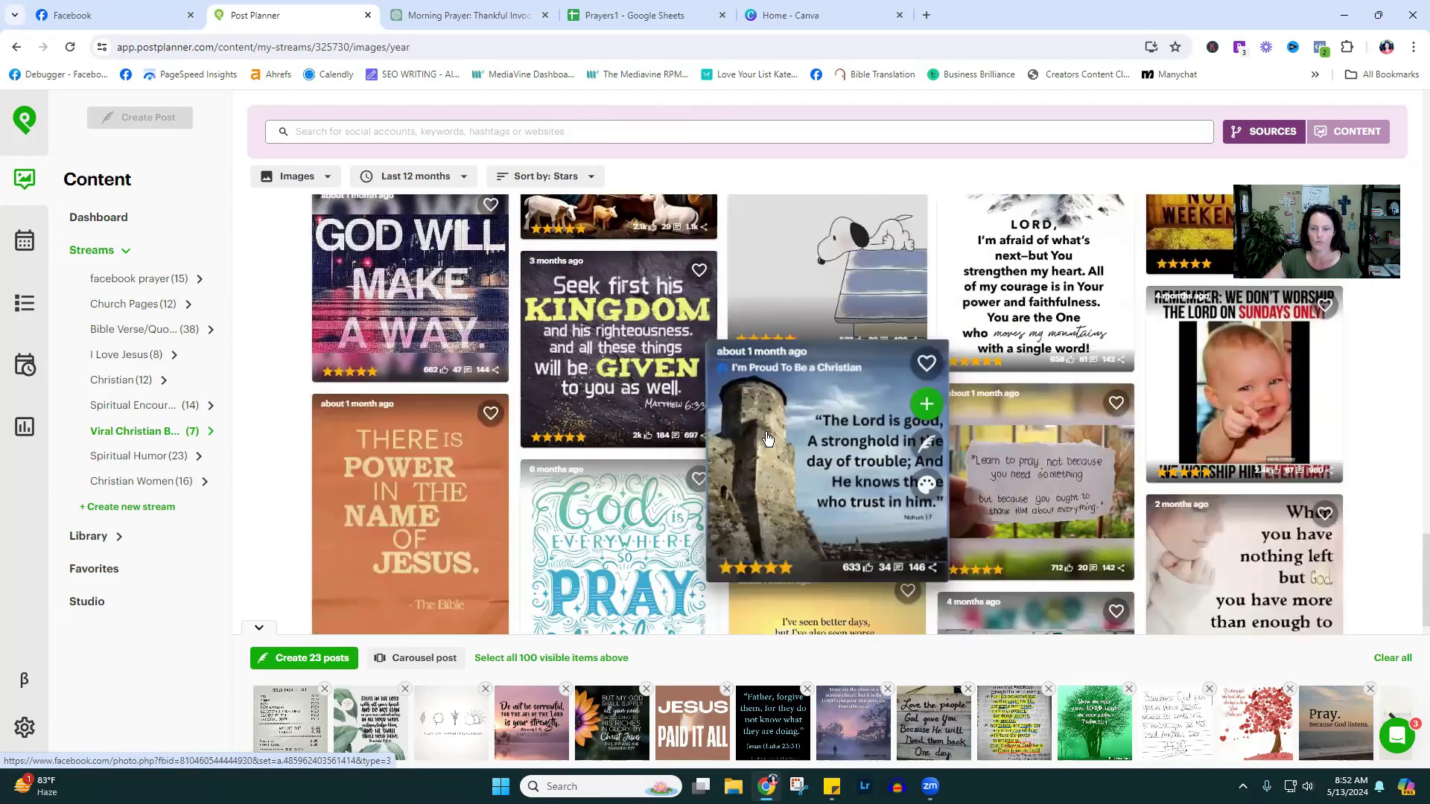
scroll(1383, 450, "up", 2)
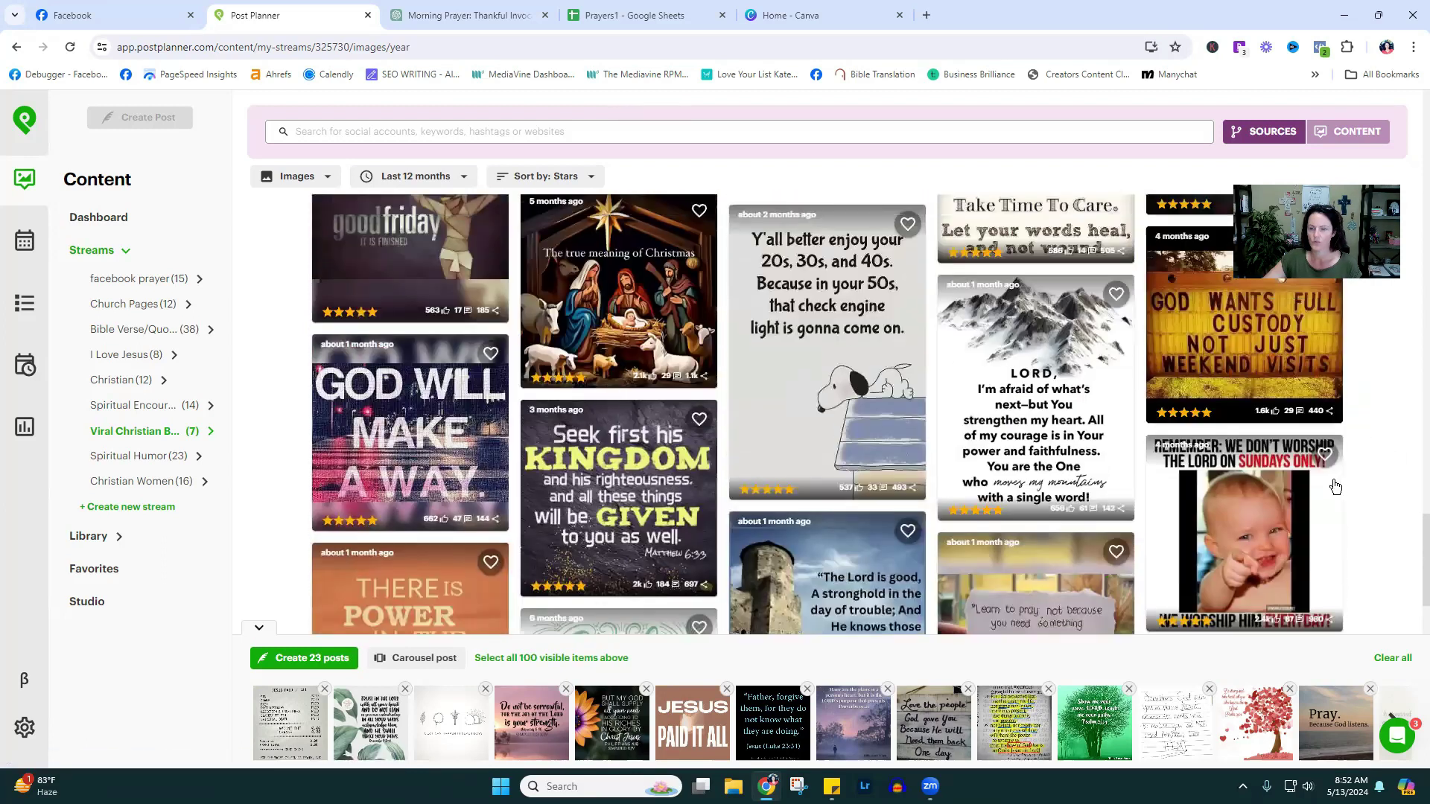
scroll(801, 388, "down", 2)
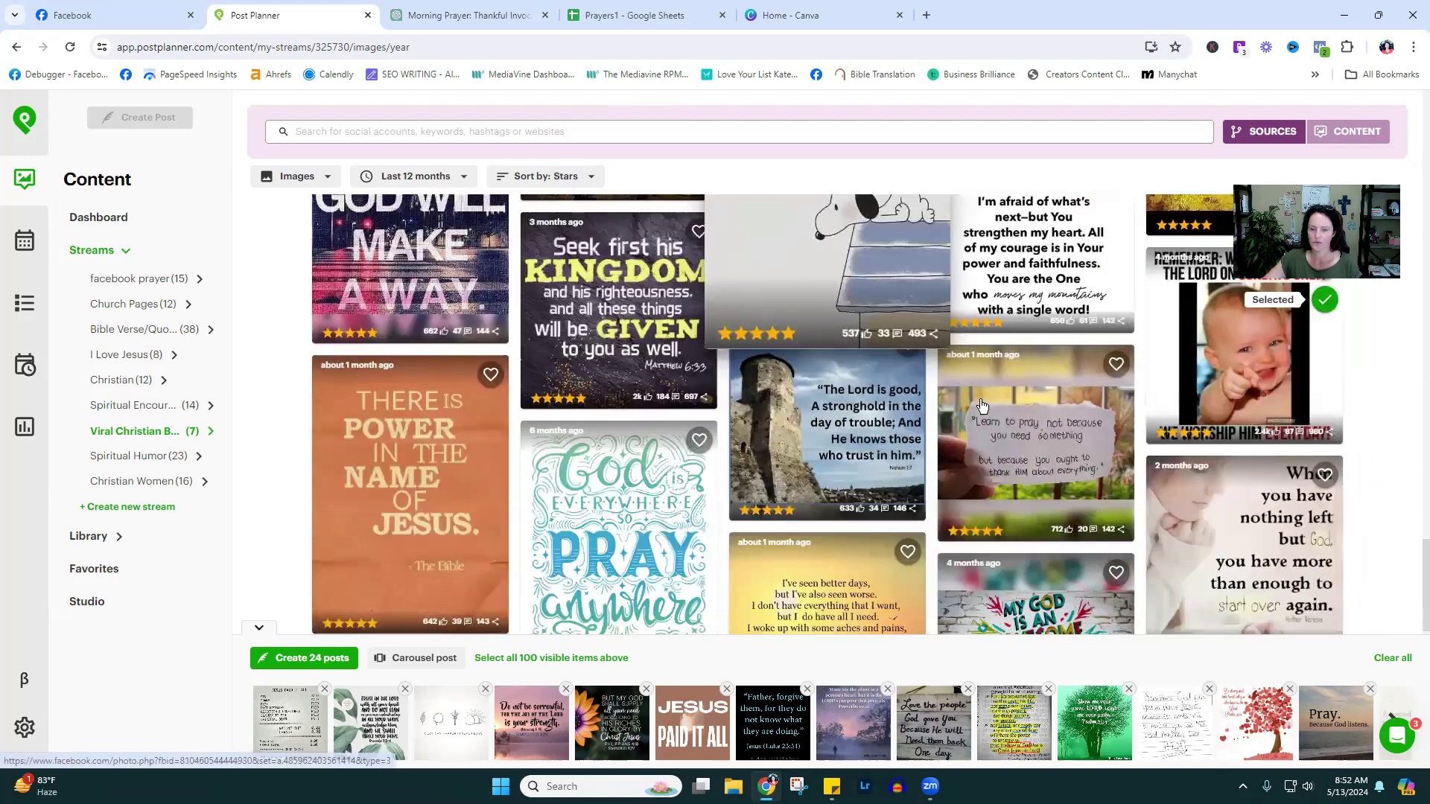
- Add the "When you have nothing left but God" and handwritten "Always pray to have eyes that see the best in people" images to the selection
scroll(982, 405, "down", 3)
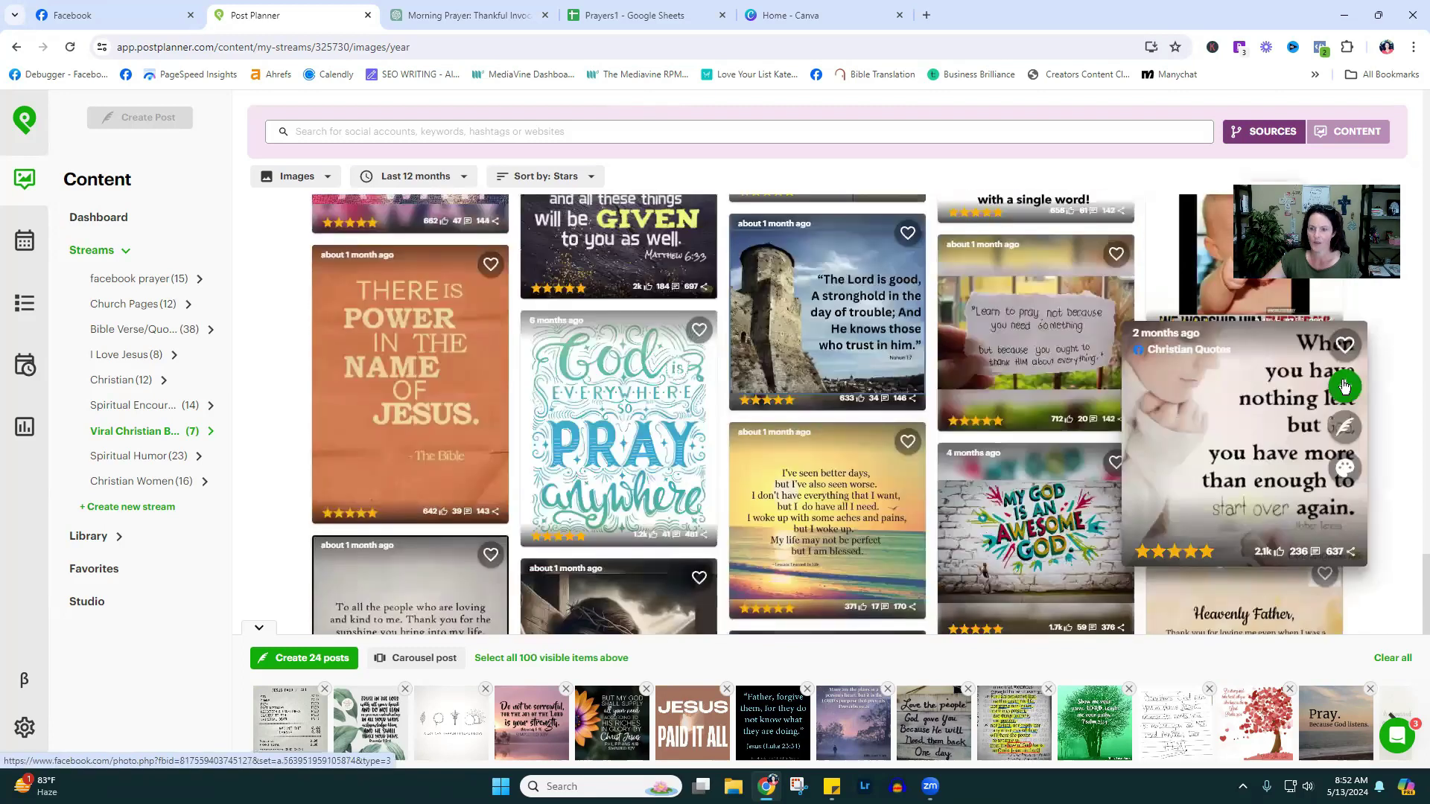
left_click(1346, 388)
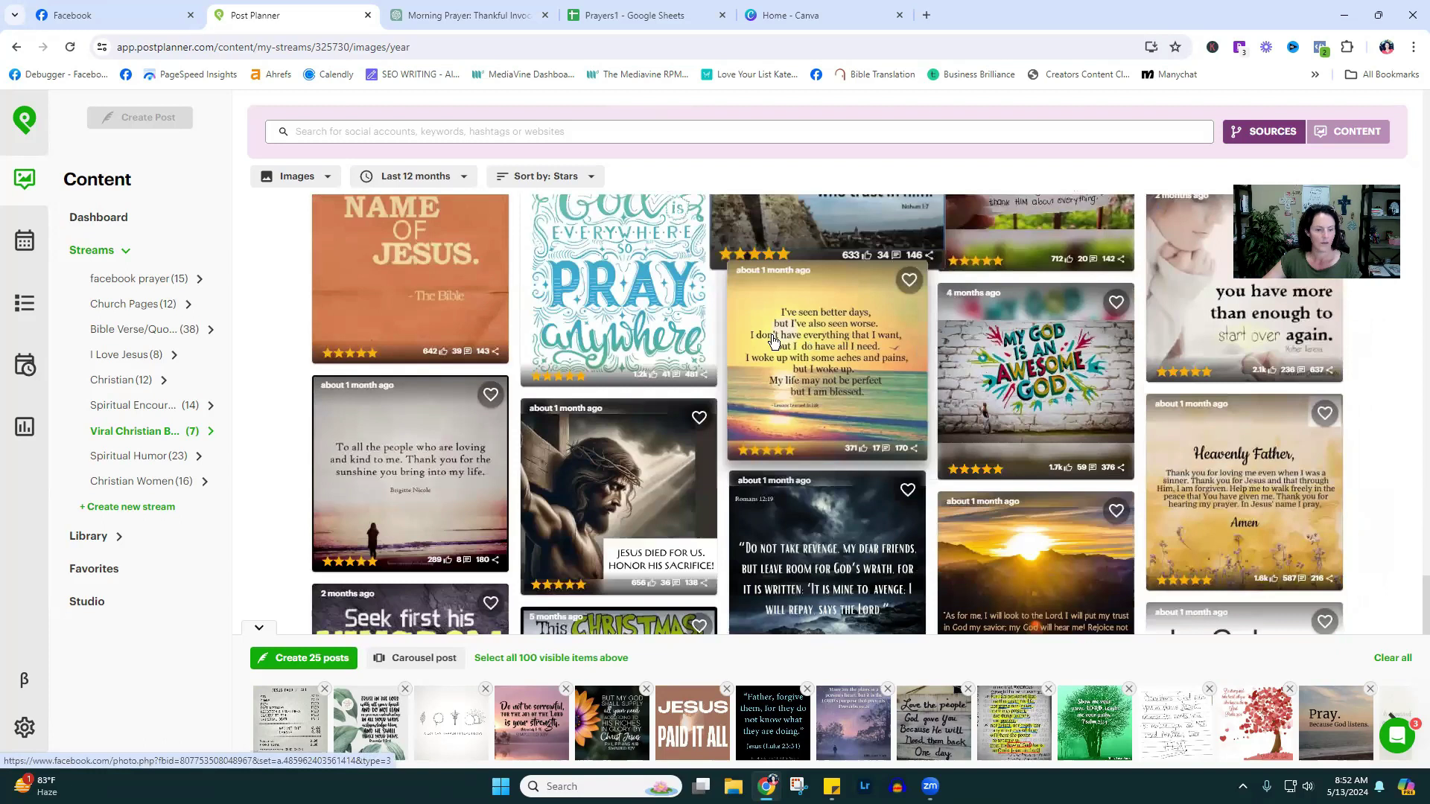
scroll(774, 341, "down", 2)
scroll(1269, 497, "down", 3)
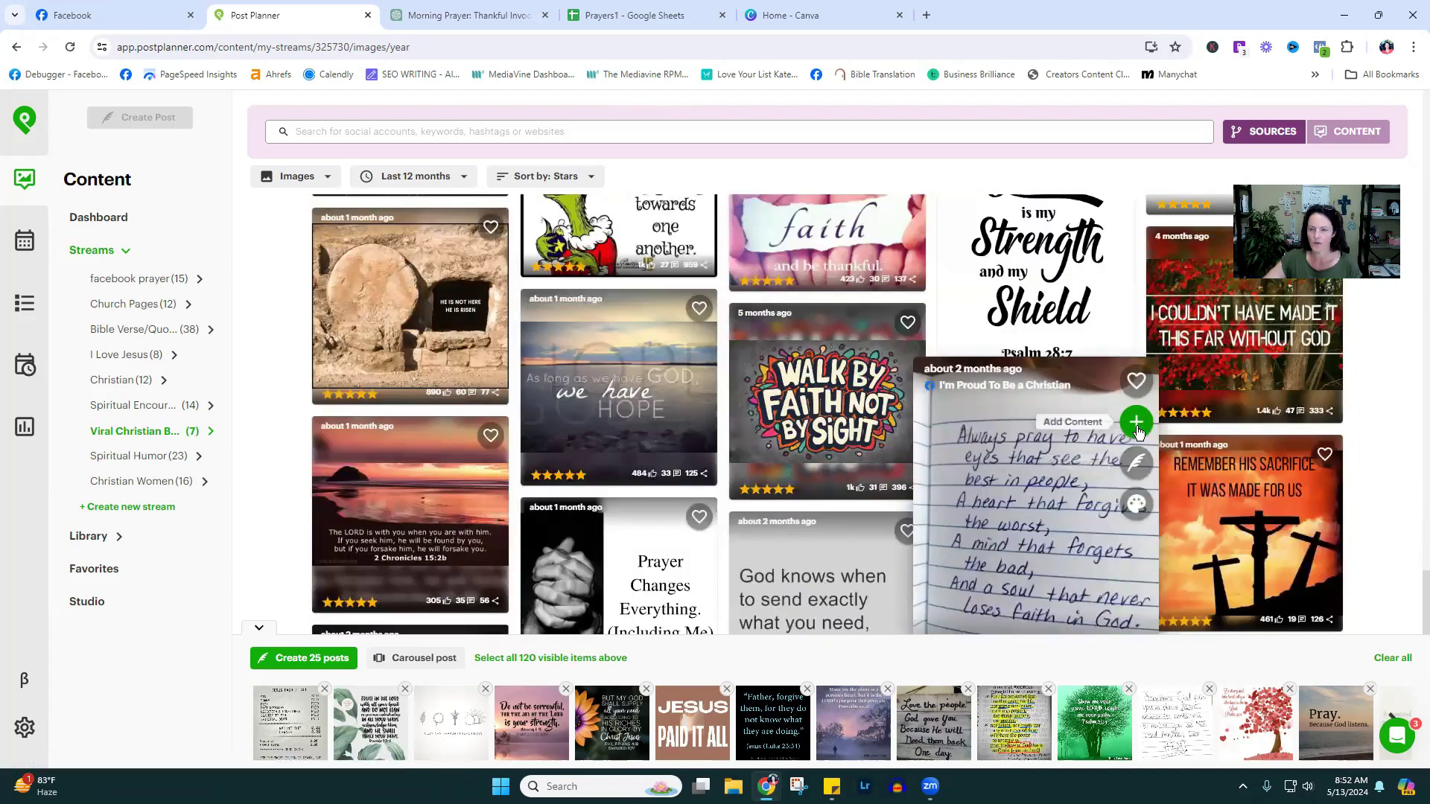
scroll(747, 414, "down", 2)
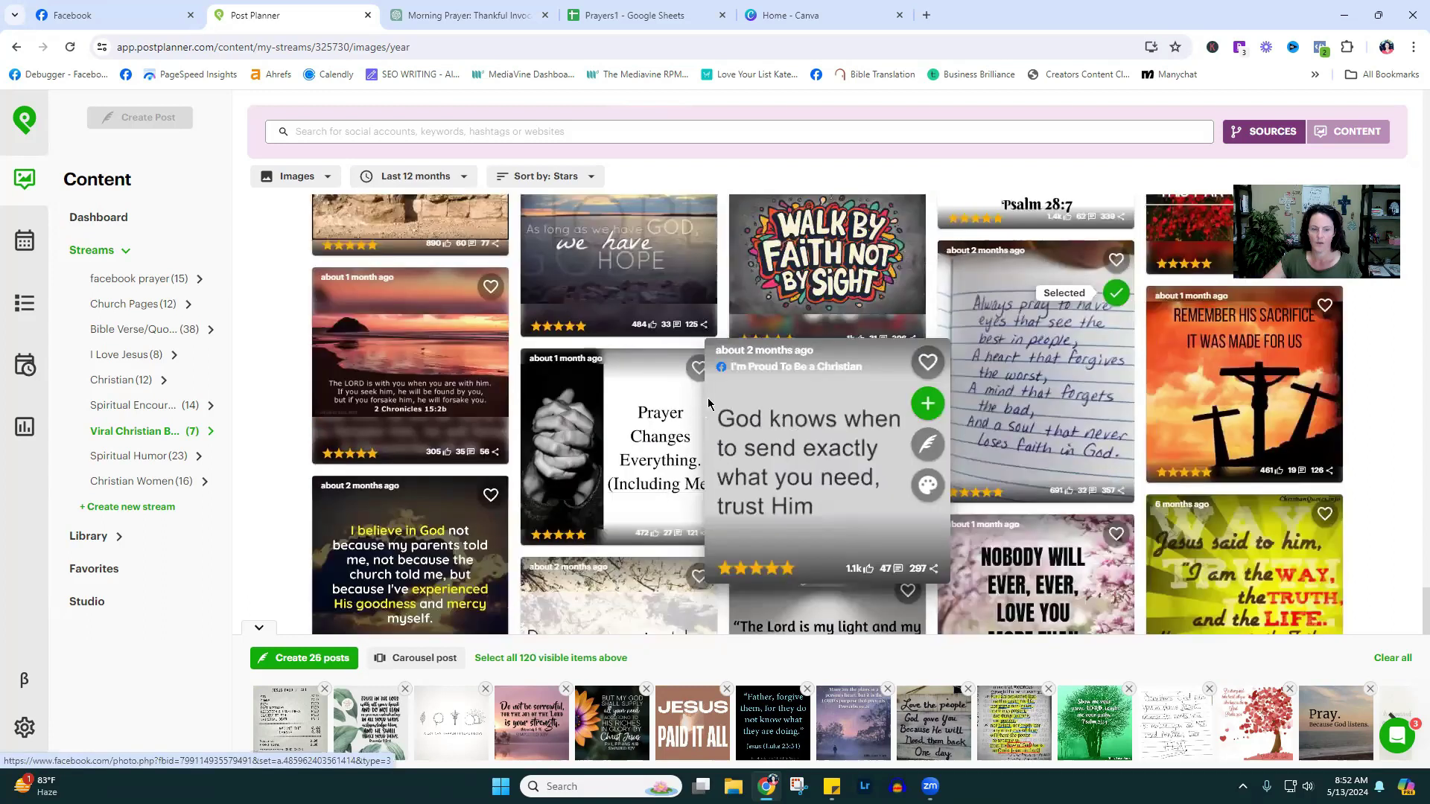
- Add the "Prayer Changes Everything", "God knows when", "Nobody will ever, ever, love you more" and "Prayer may just be" images to the post selection
left_click(743, 397)
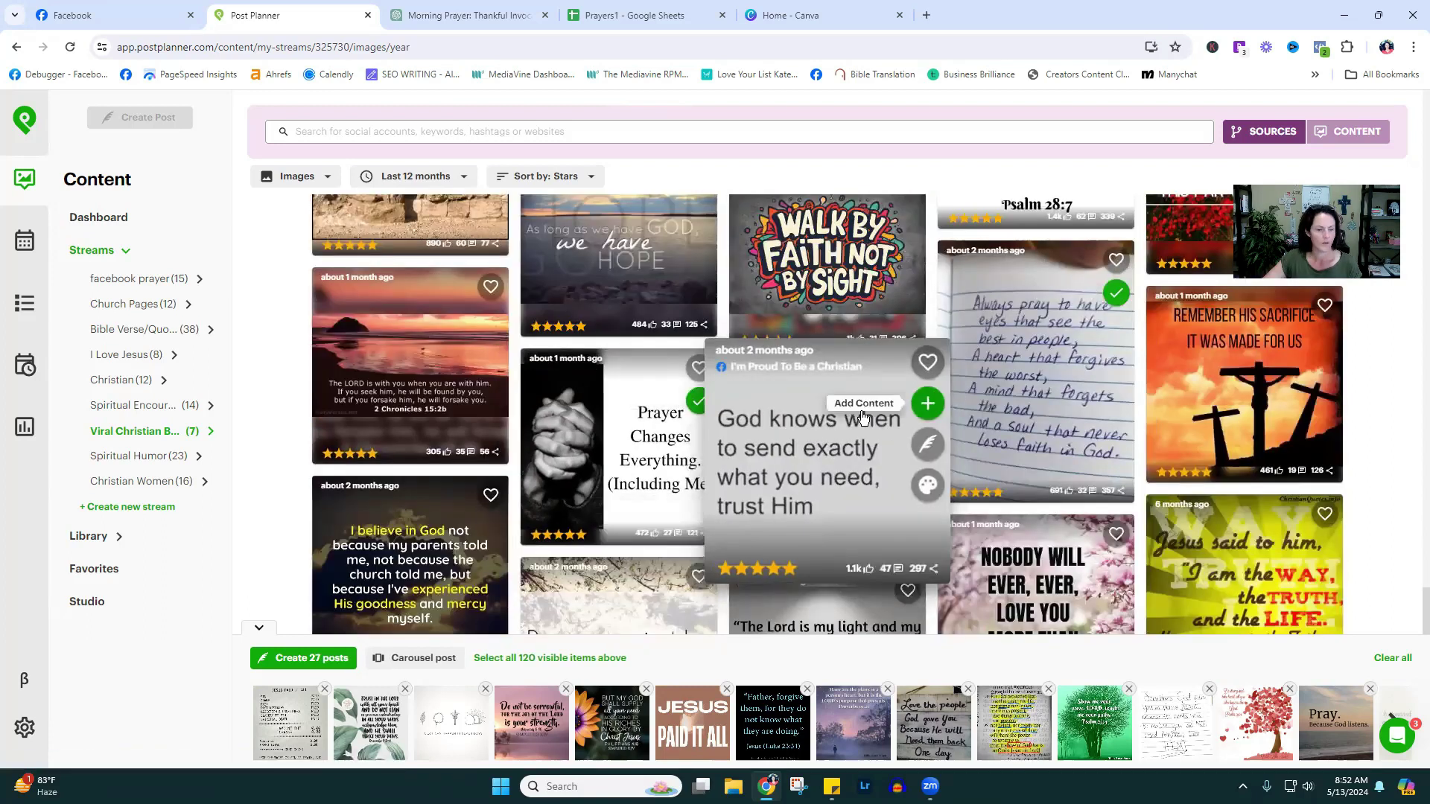
left_click(862, 416)
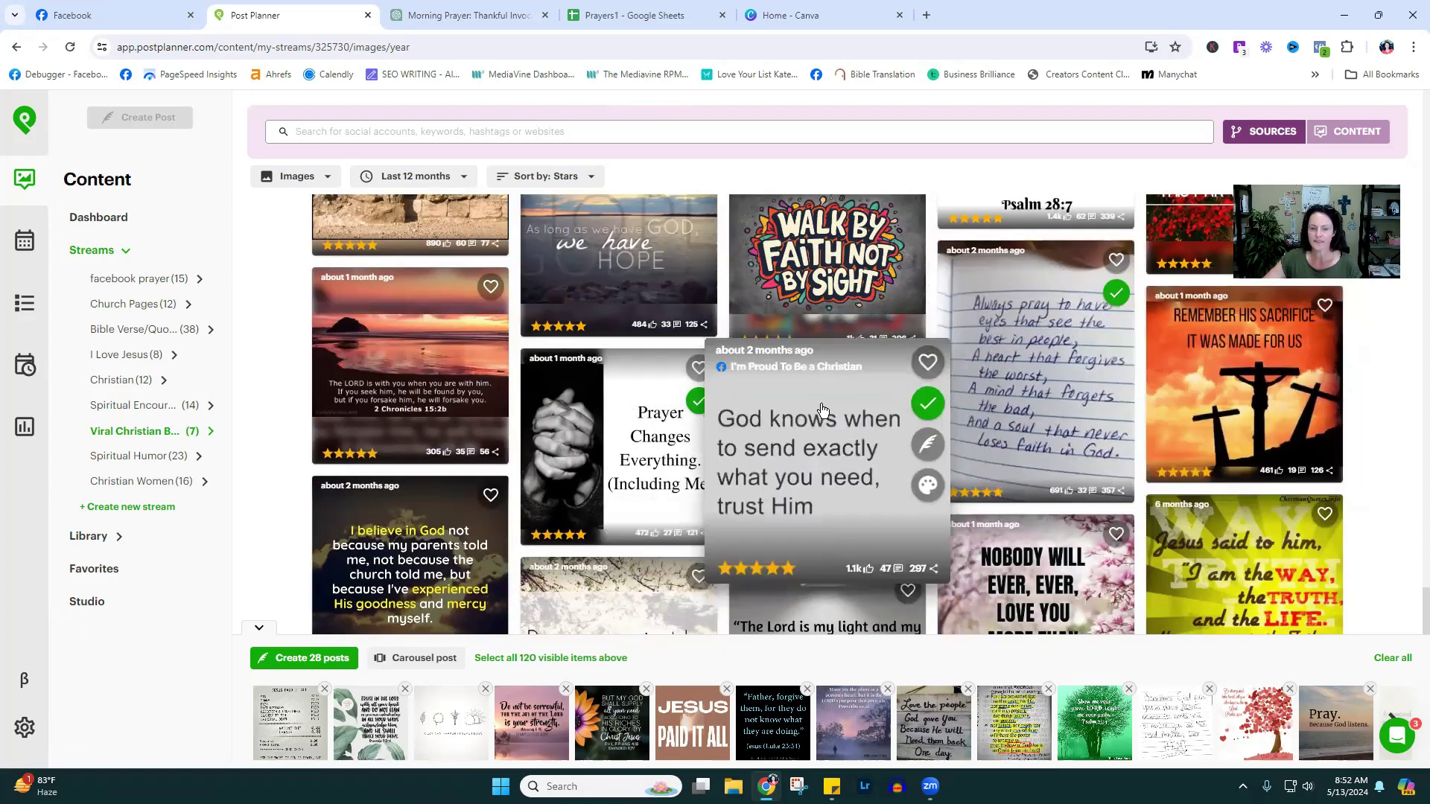
scroll(822, 409, "down", 4)
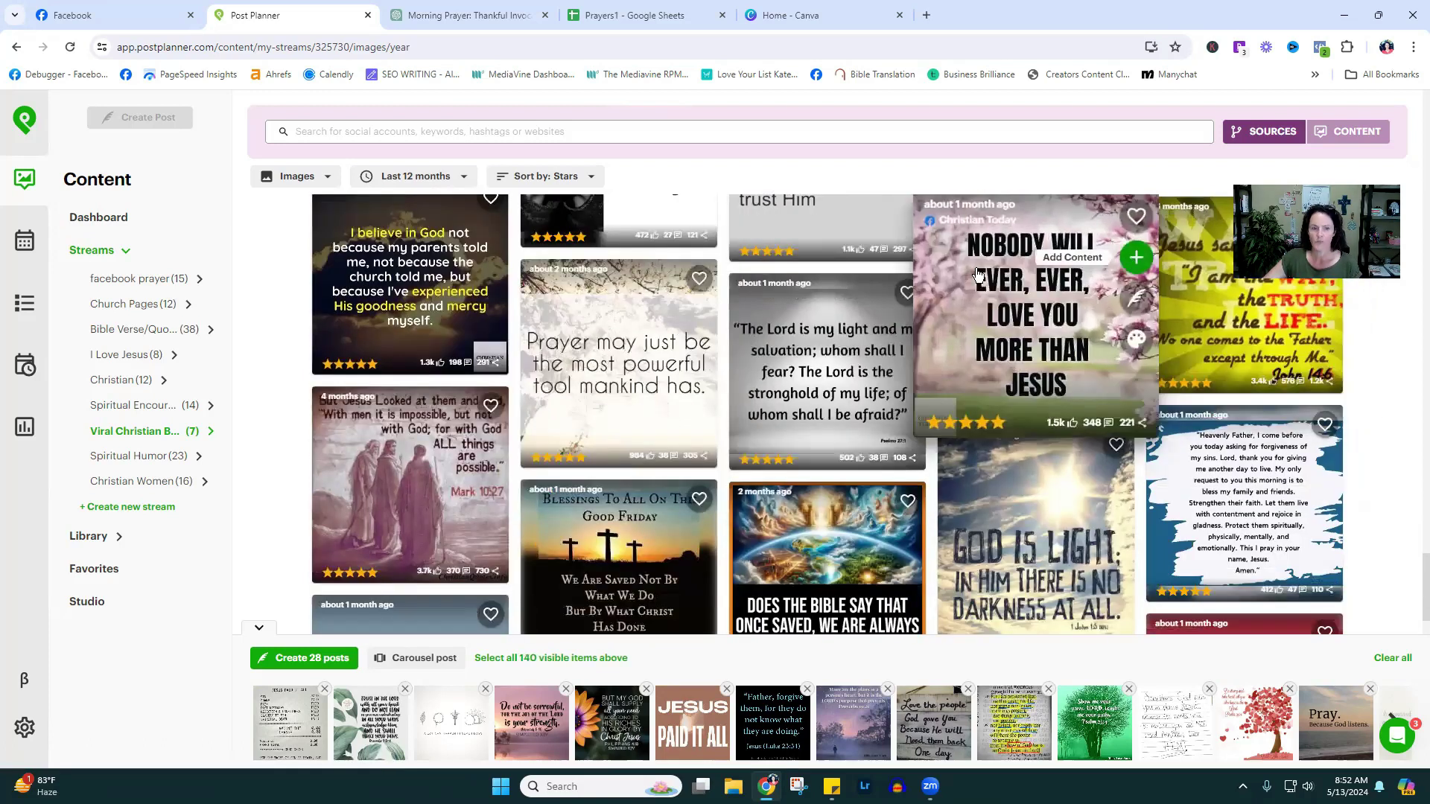
left_click(1136, 257)
left_click(732, 314)
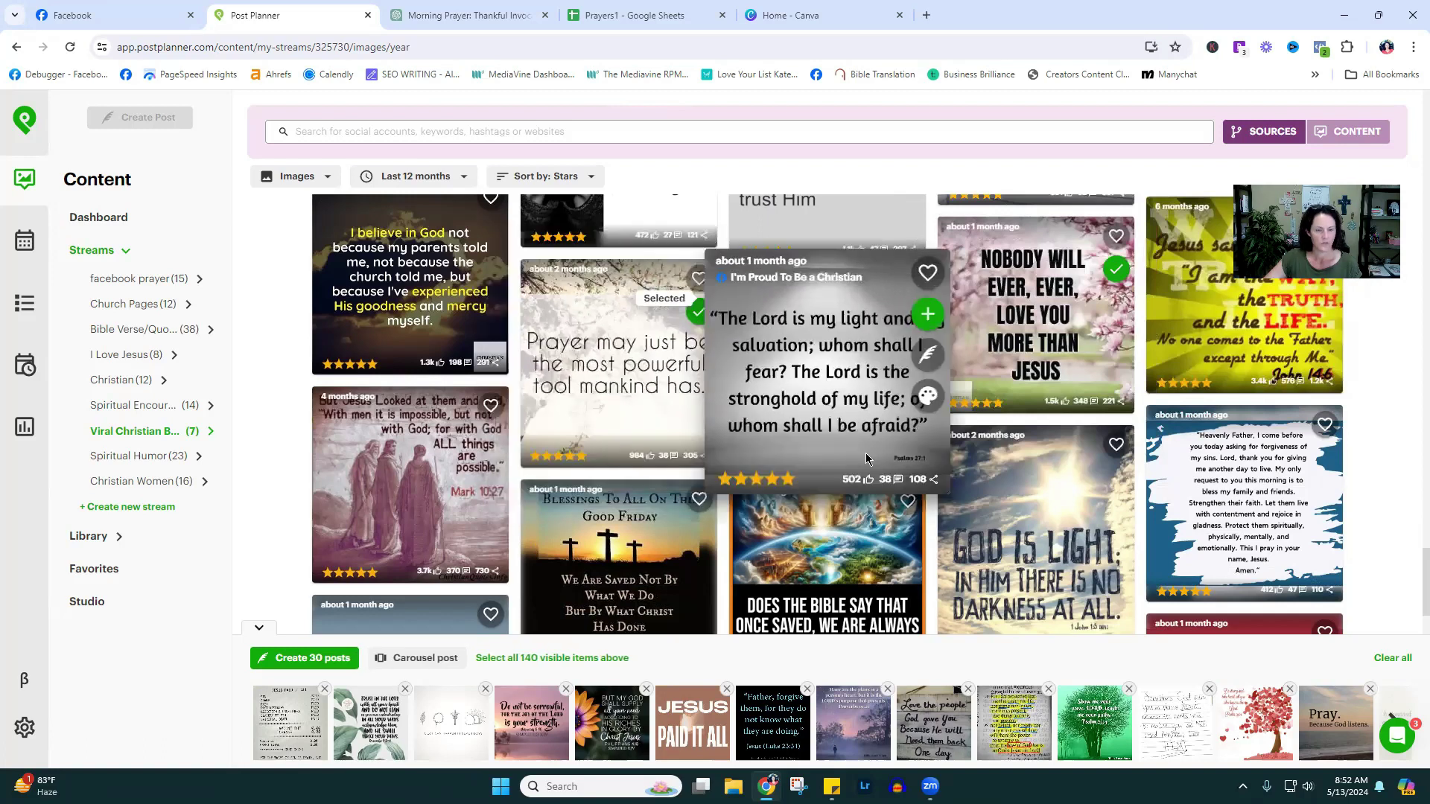
scroll(866, 458, "down", 1)
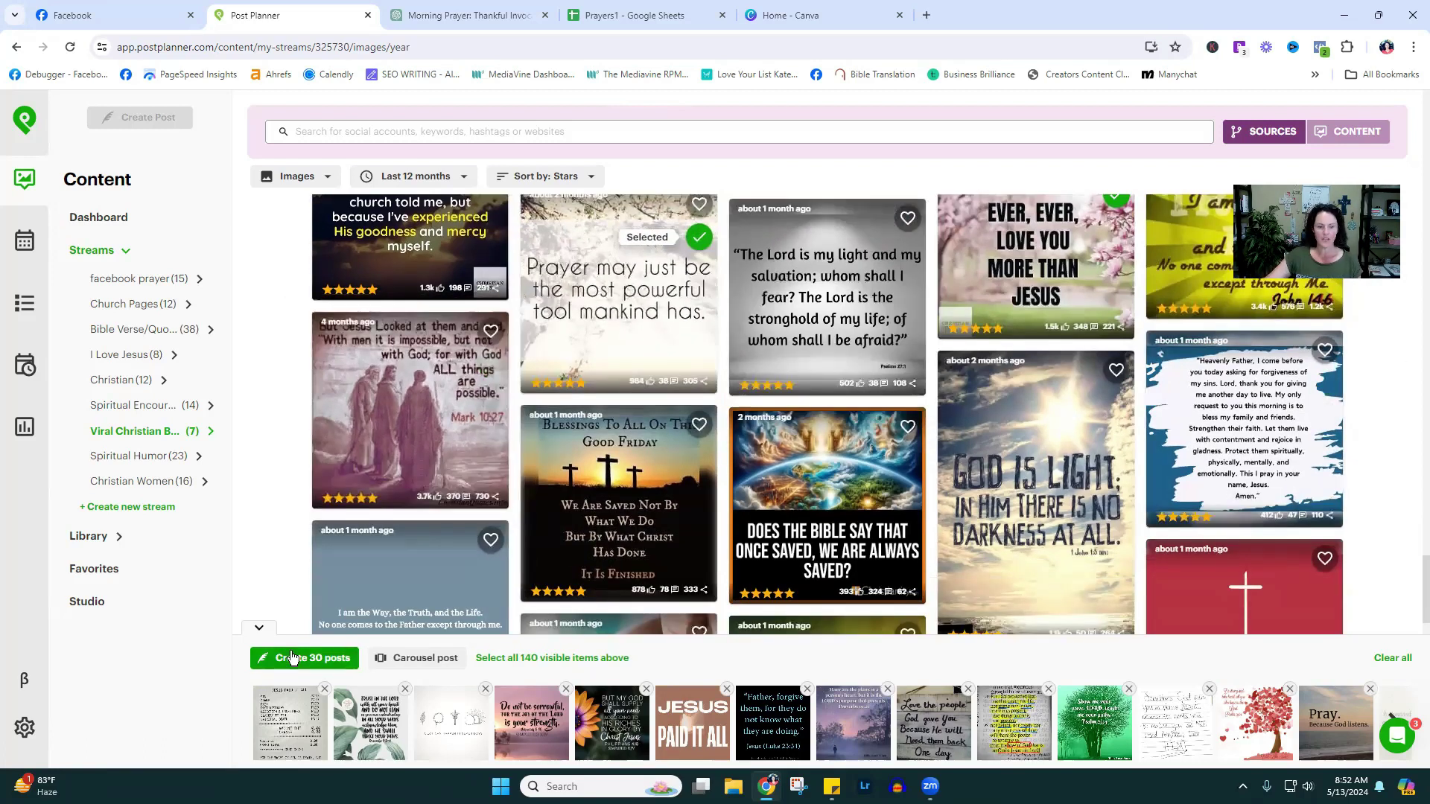
- Create 30 posts from the selected images, save them to the PFE Stream Graphic bucket, and open the calendar
left_click(283, 659)
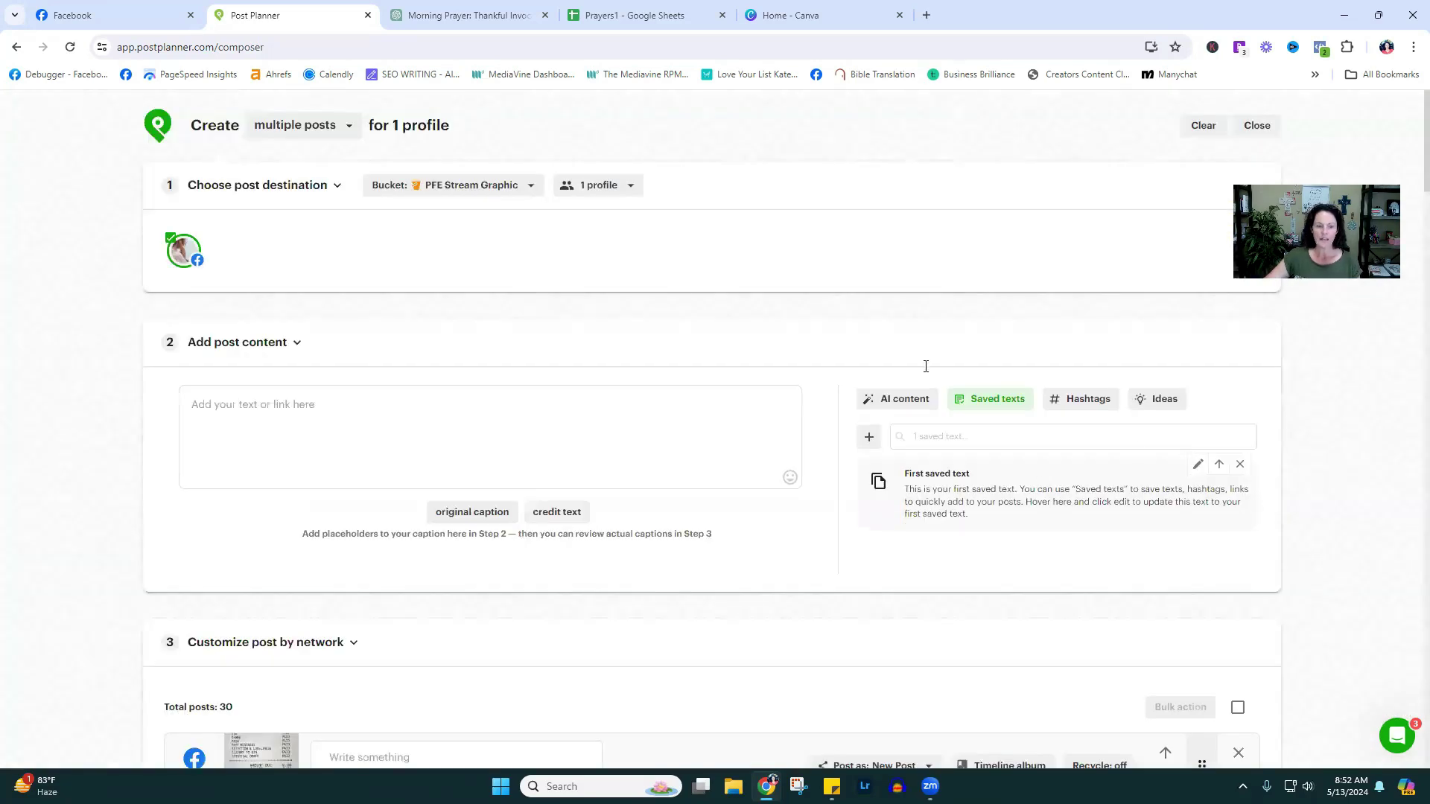
scroll(690, 306, "down", 5)
scroll(697, 301, "down", 20)
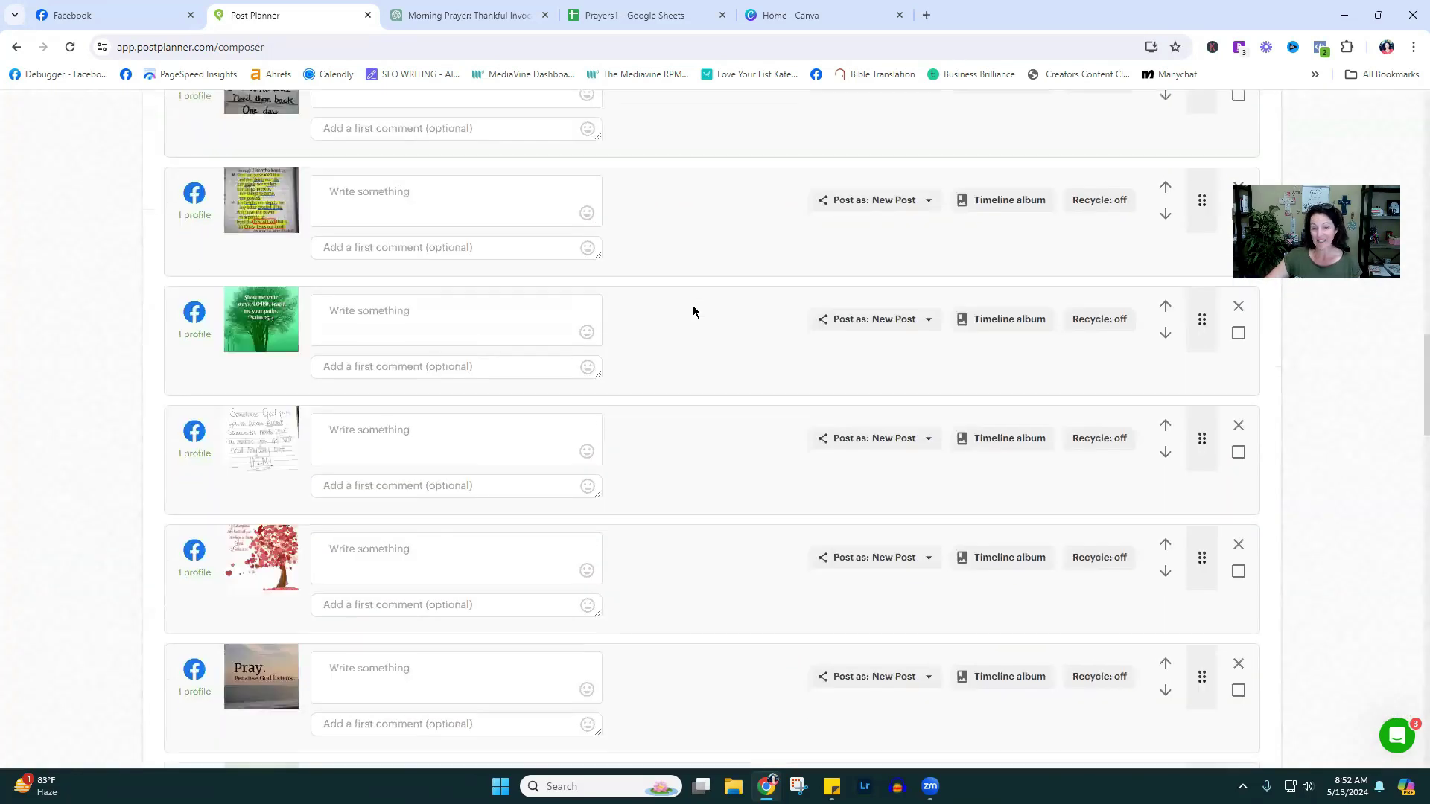
scroll(775, 525, "down", 10)
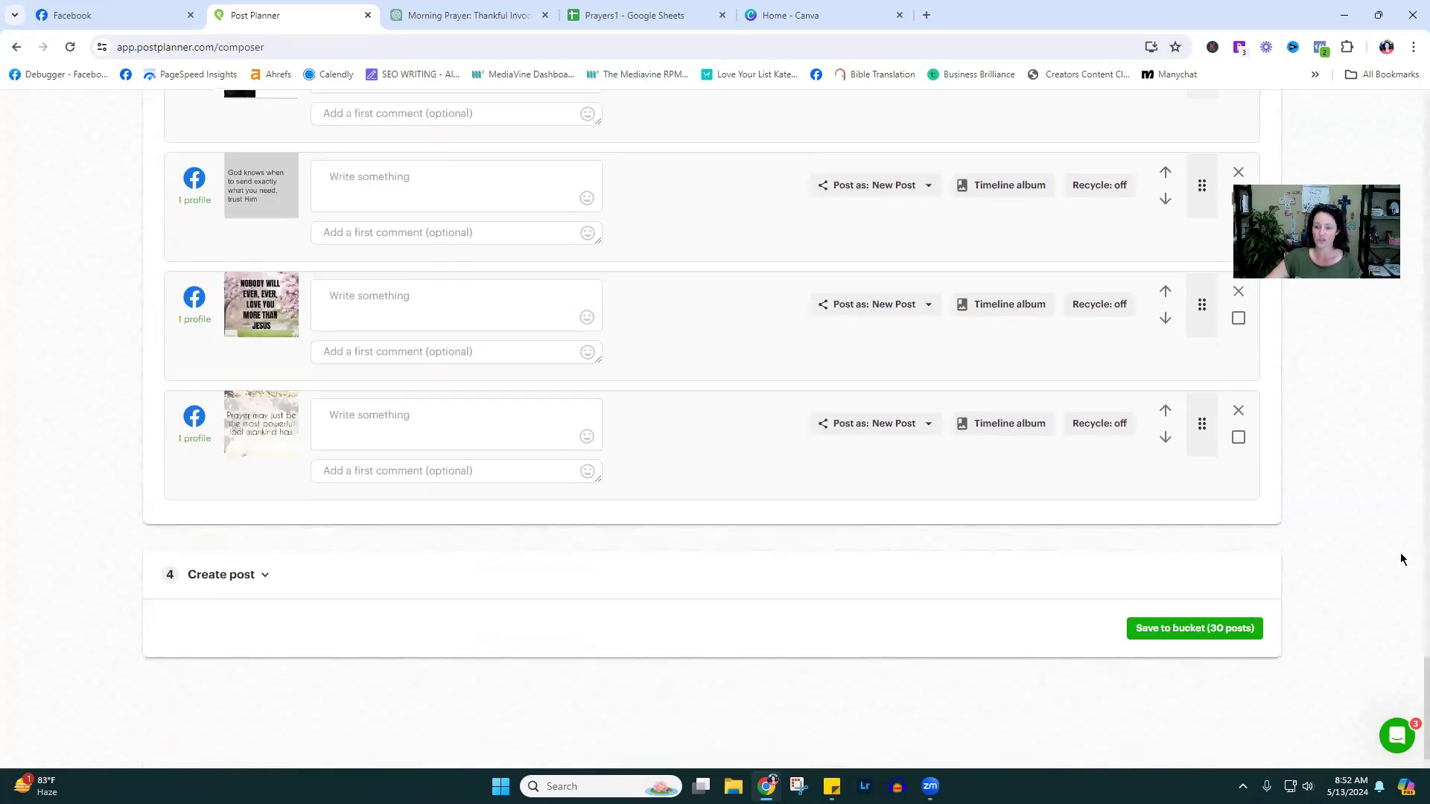
left_click(1222, 565)
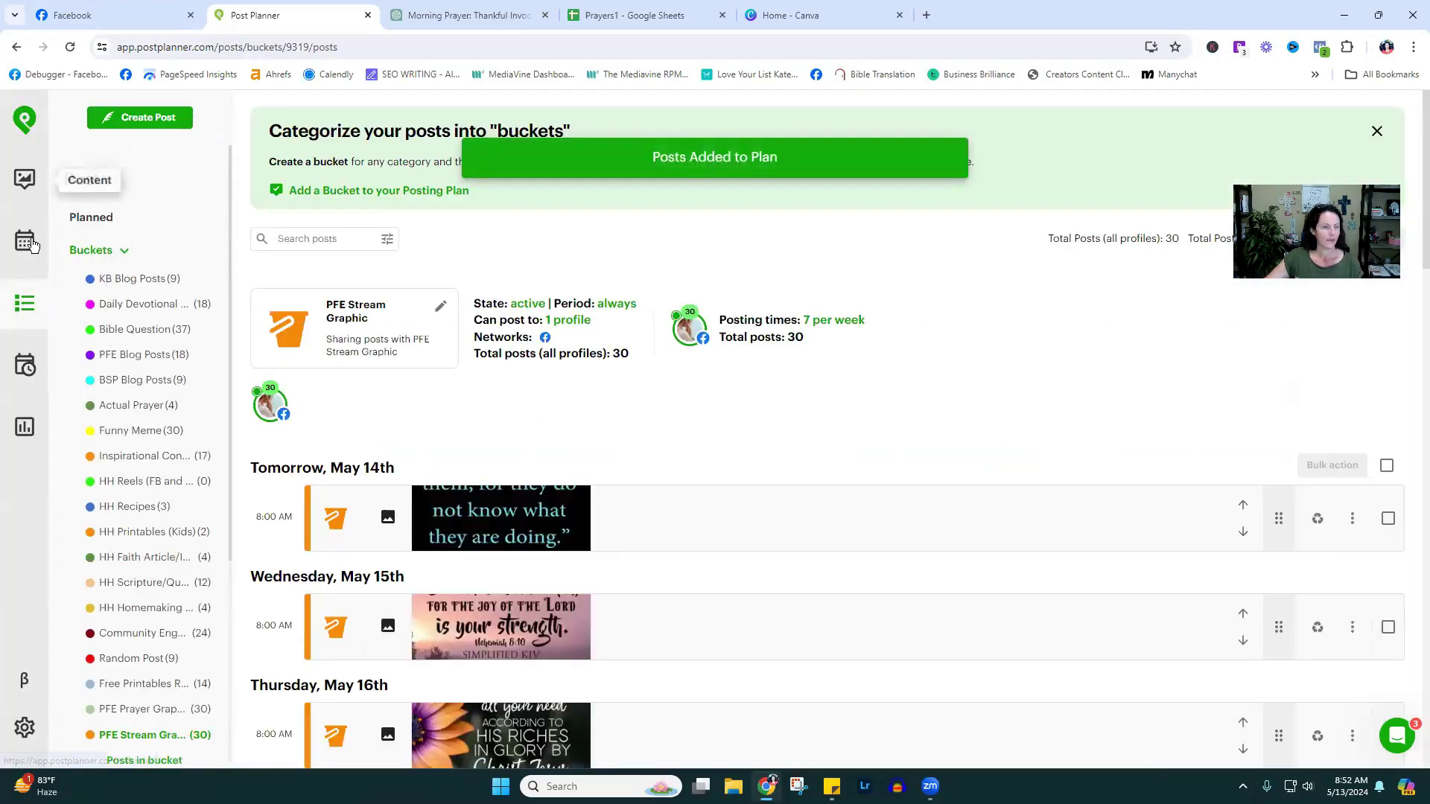
left_click(25, 241)
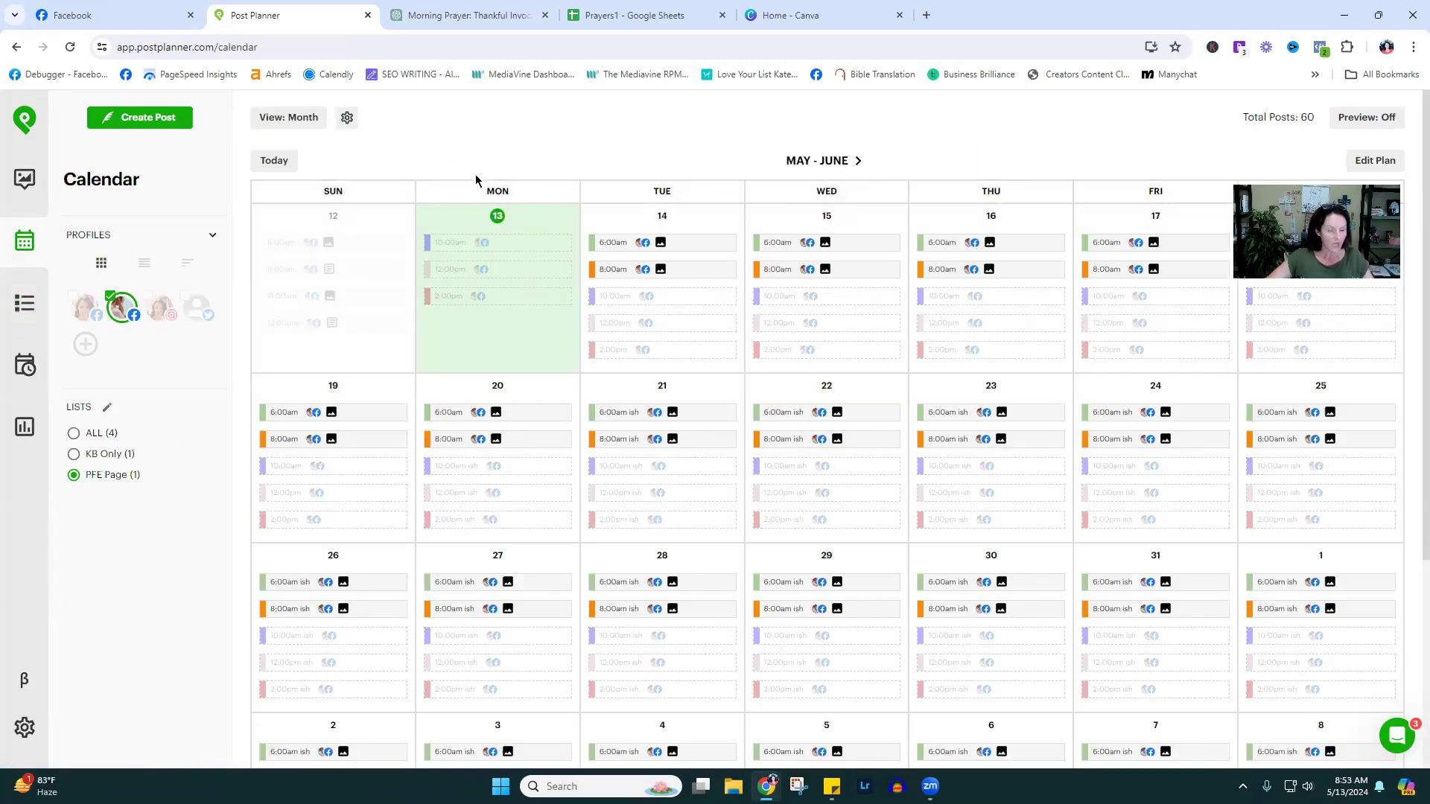
- Switch to Google Sheets and open the KINGDOM BLOG POSTS spreadsheet from the file list
left_click(626, 14)
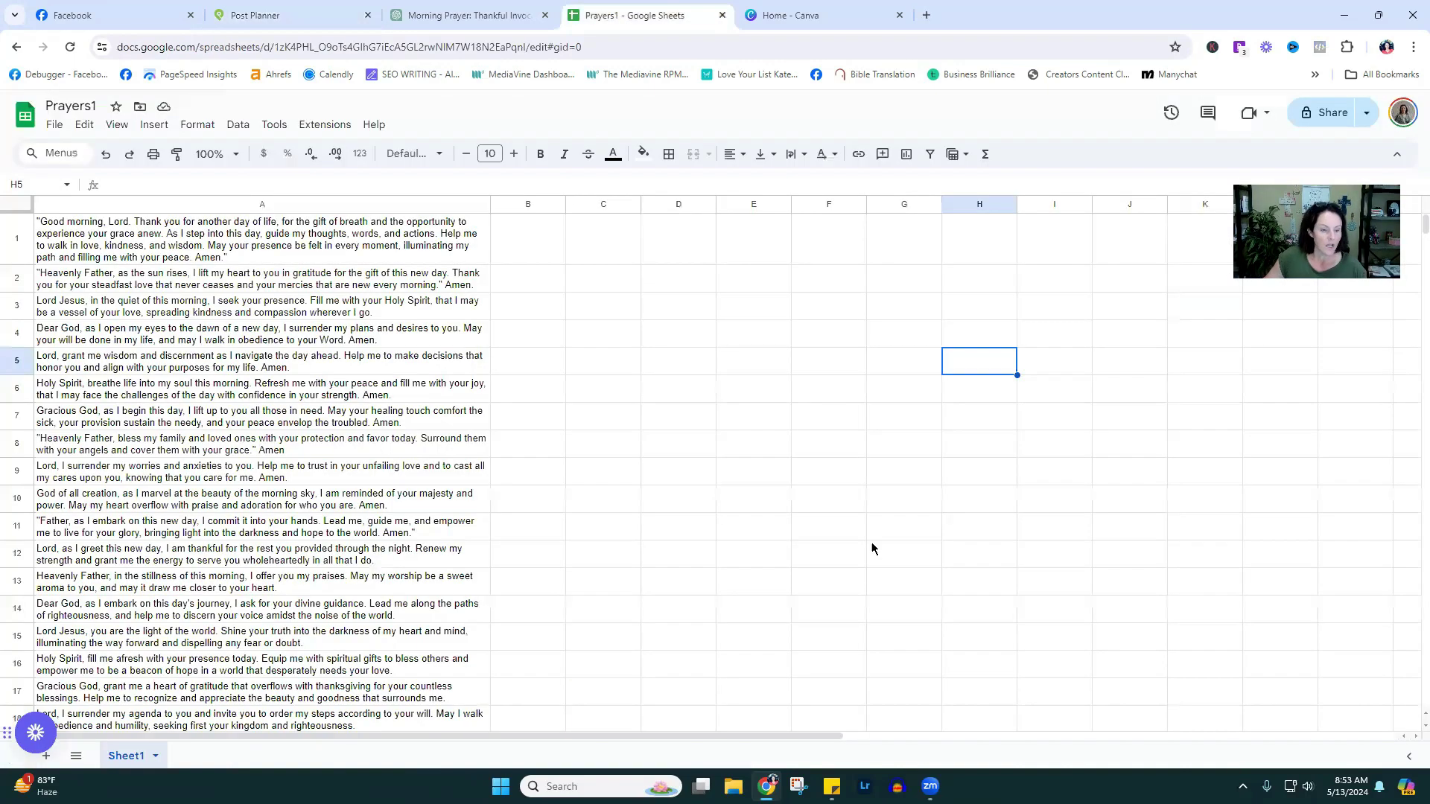
left_click(26, 116)
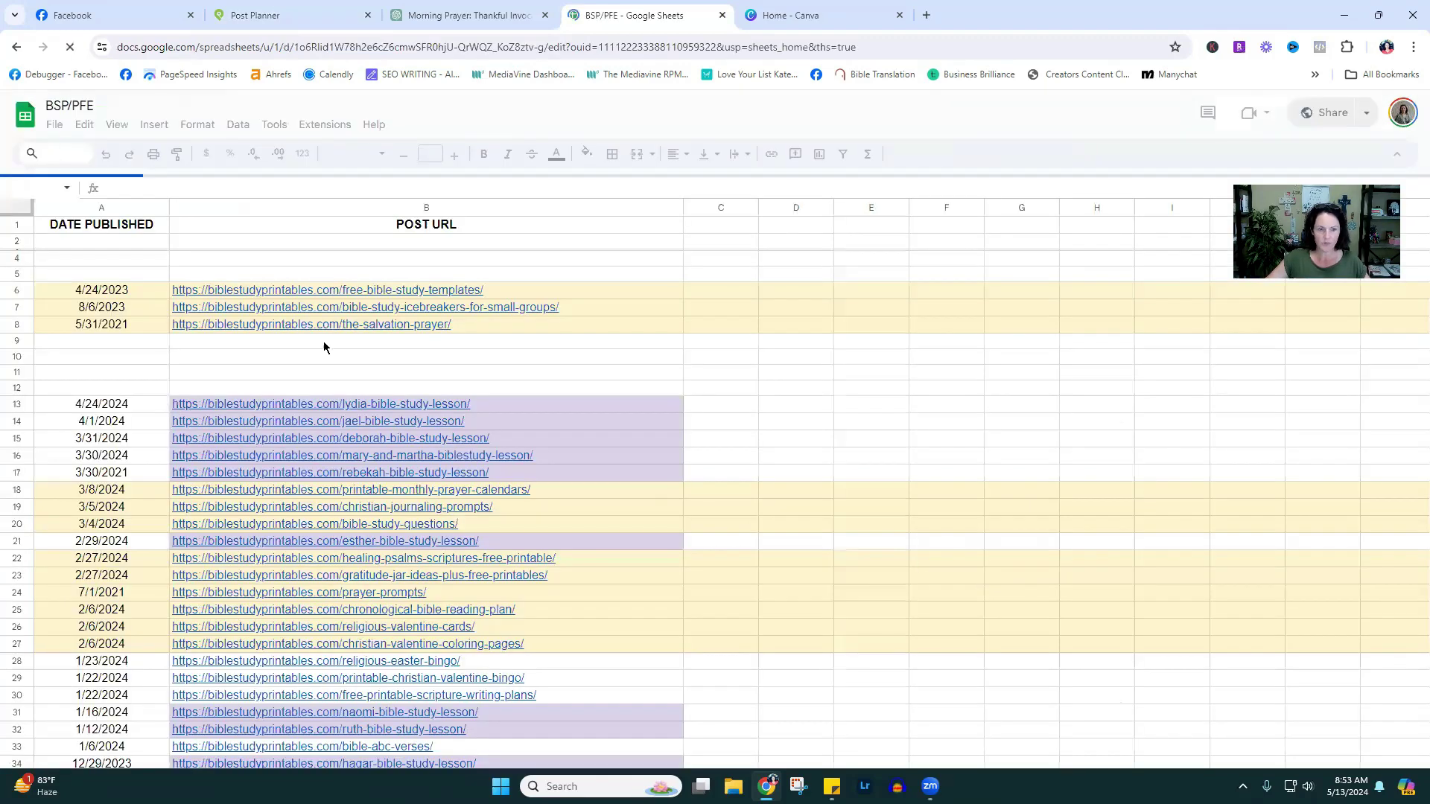
left_click(26, 115)
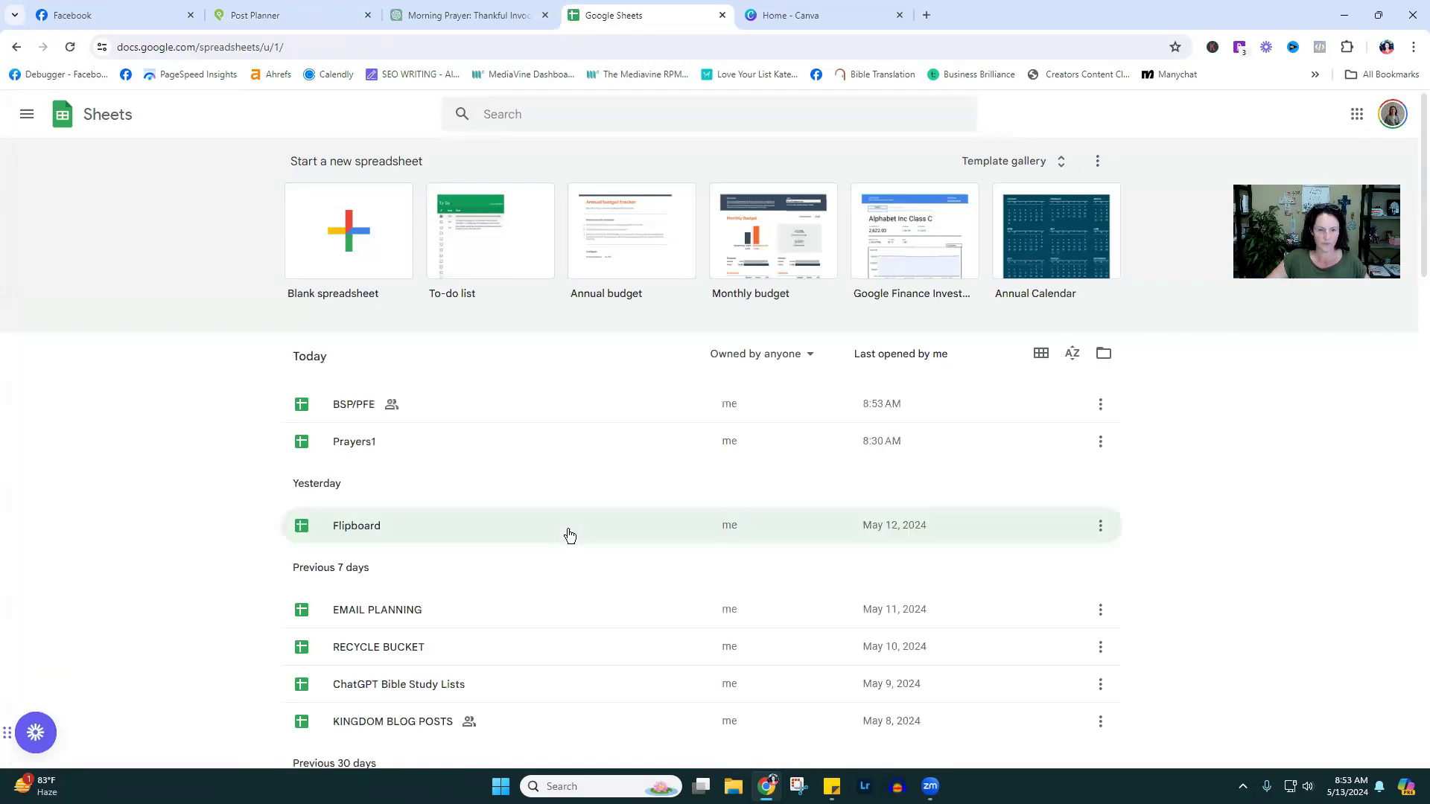
scroll(383, 600, "down", 2)
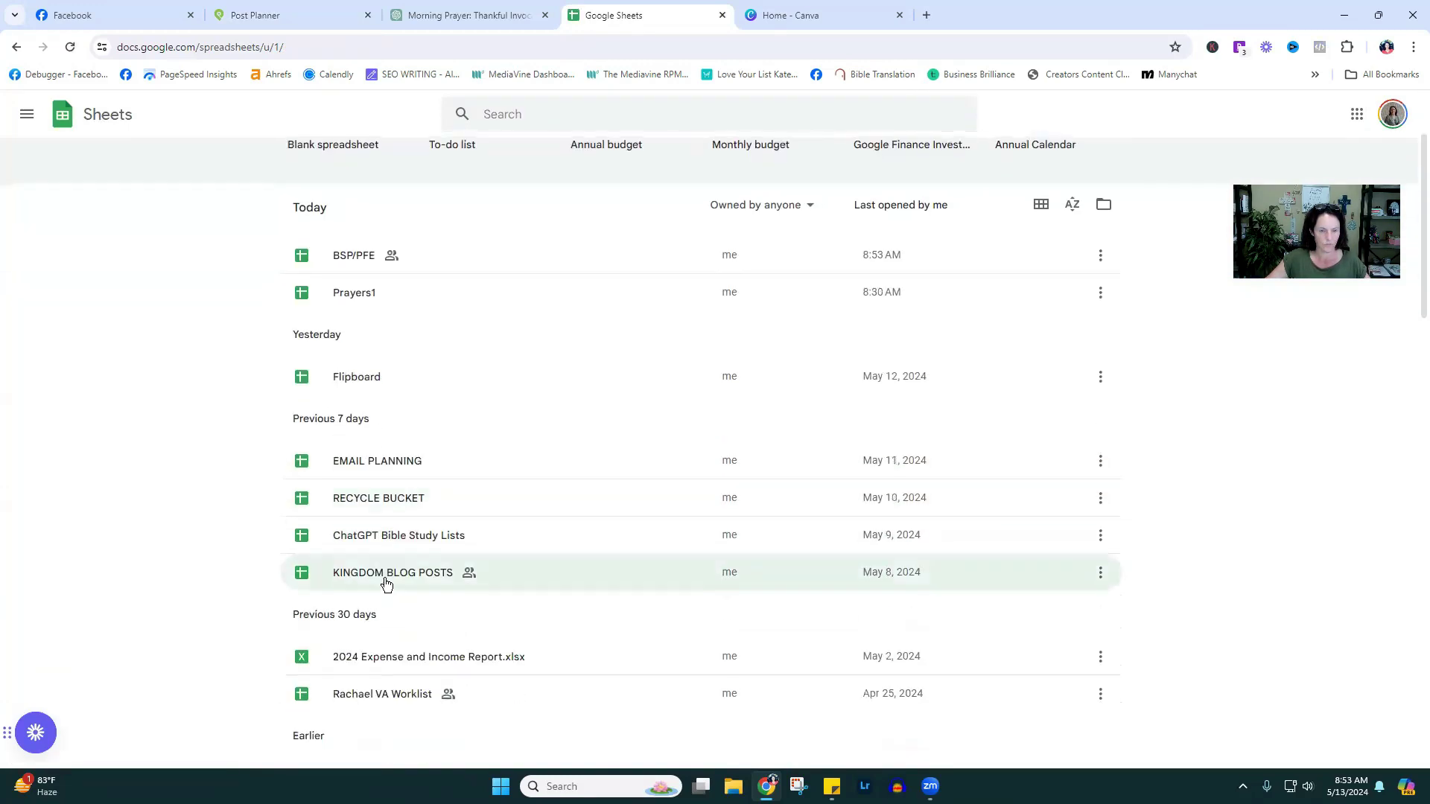
left_click(383, 578)
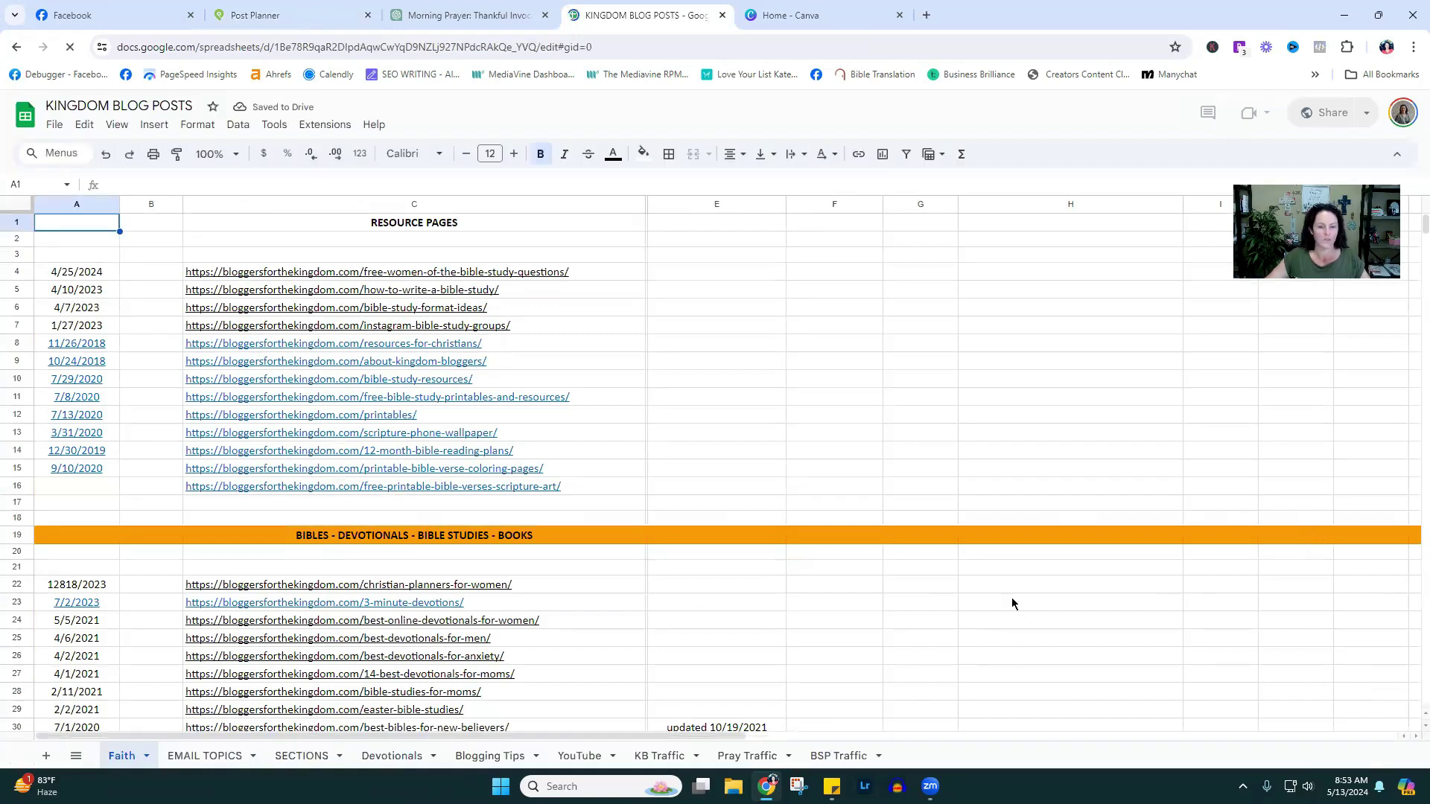
- Find the mercy-triumphs-over-judgment article dated 5/18/2020 in the Faith sheet and copy its URL
scroll(973, 478, "down", 6)
scroll(980, 487, "down", 20)
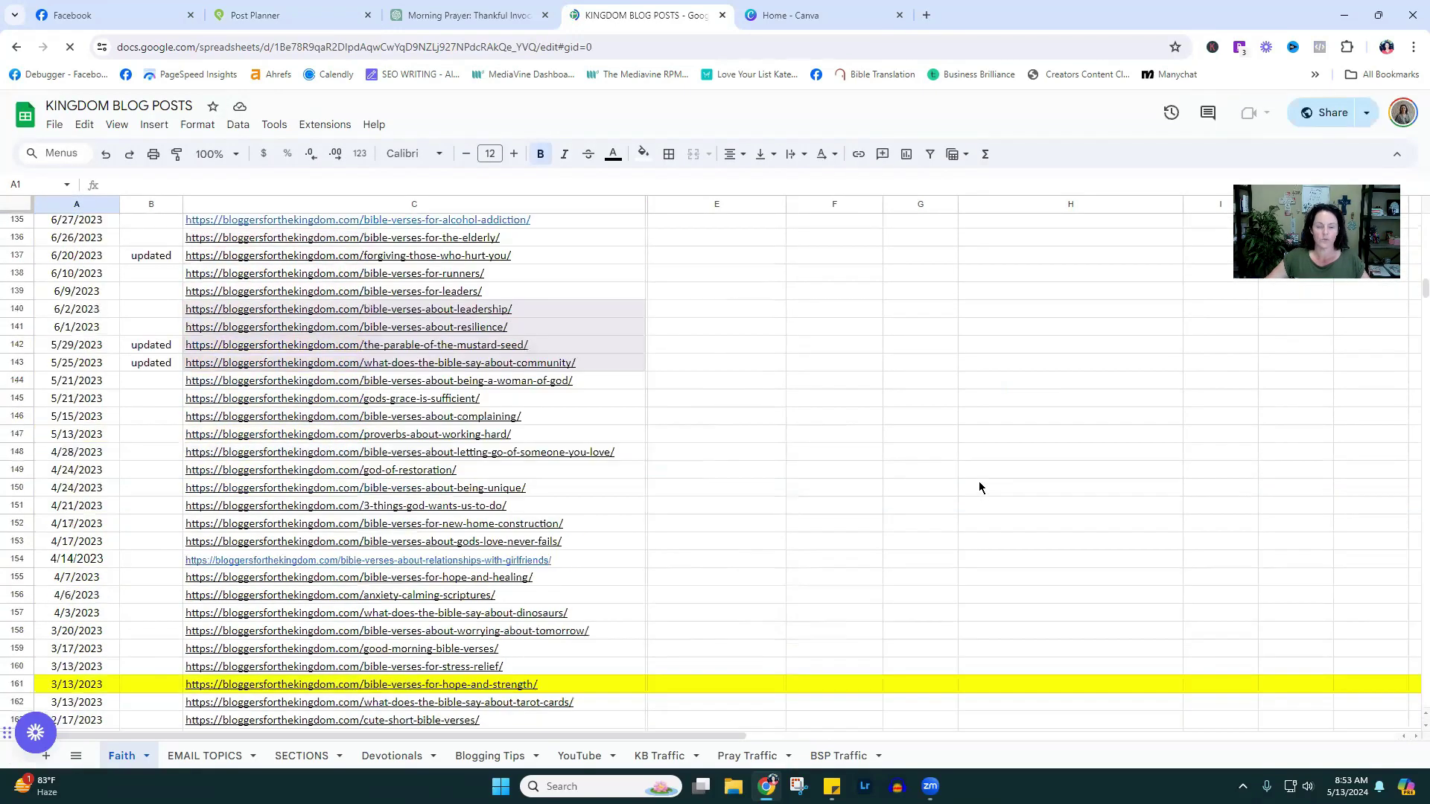
scroll(984, 487, "down", 10)
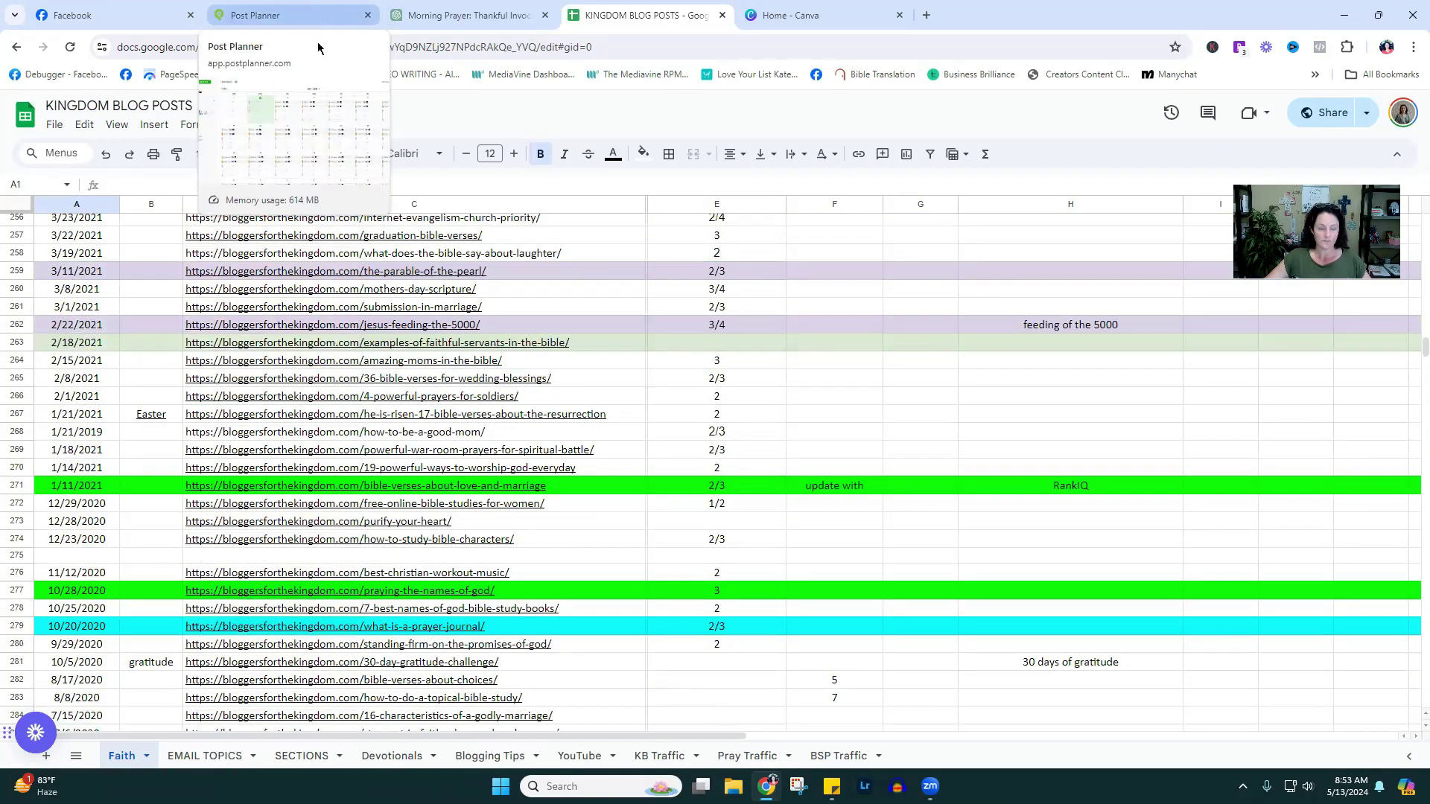
scroll(868, 440, "down", 8)
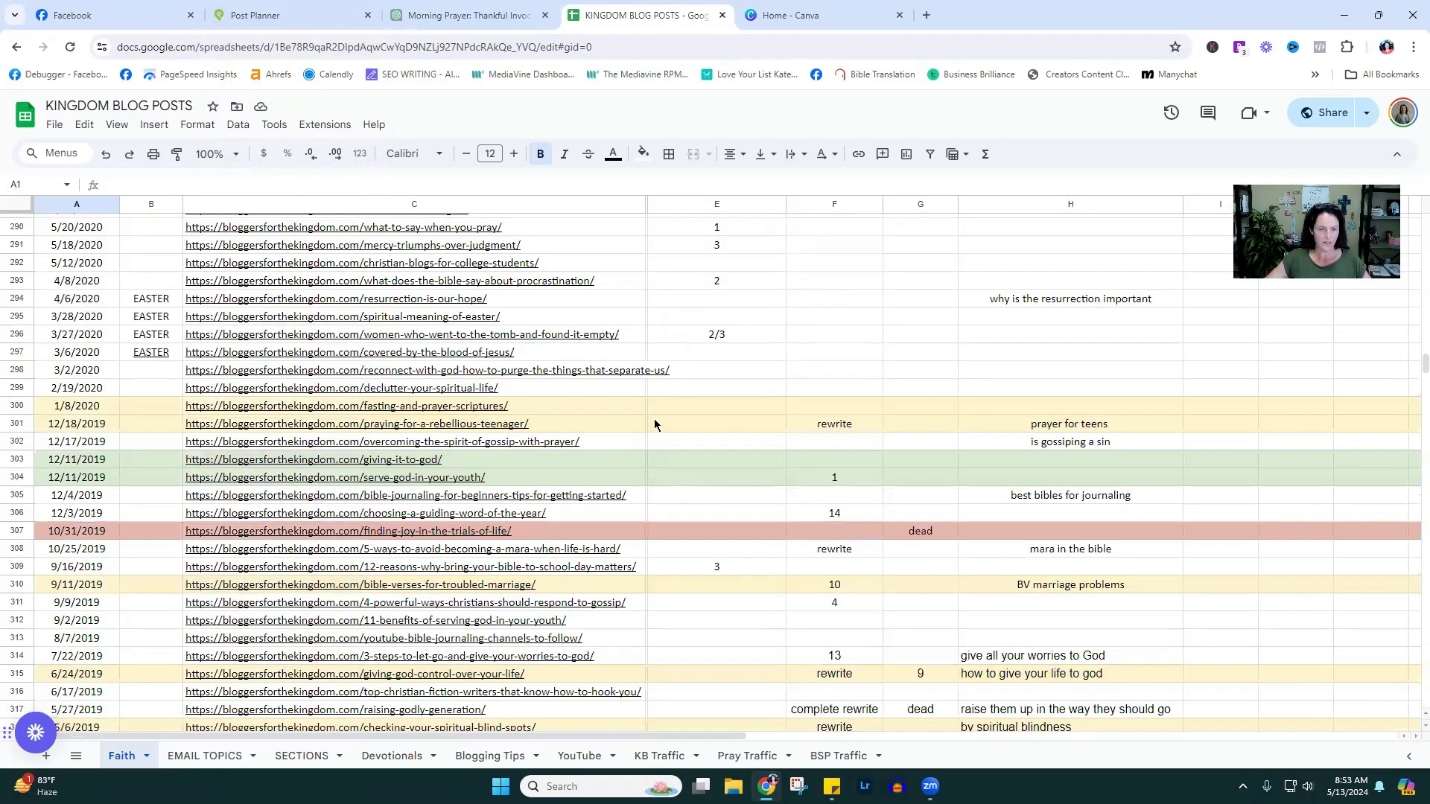
scroll(499, 334, "up", 2)
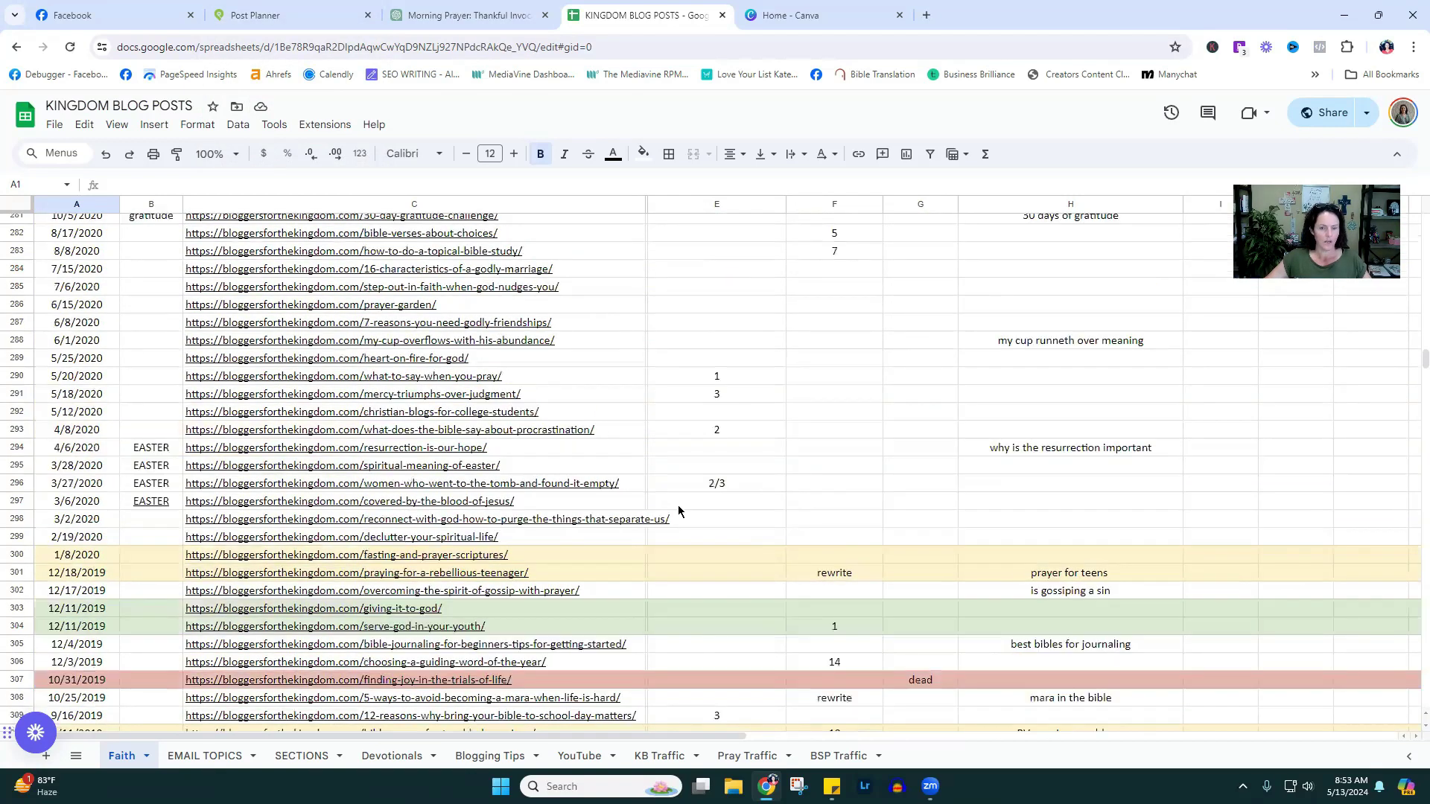
left_click(406, 396)
triple_click(337, 184)
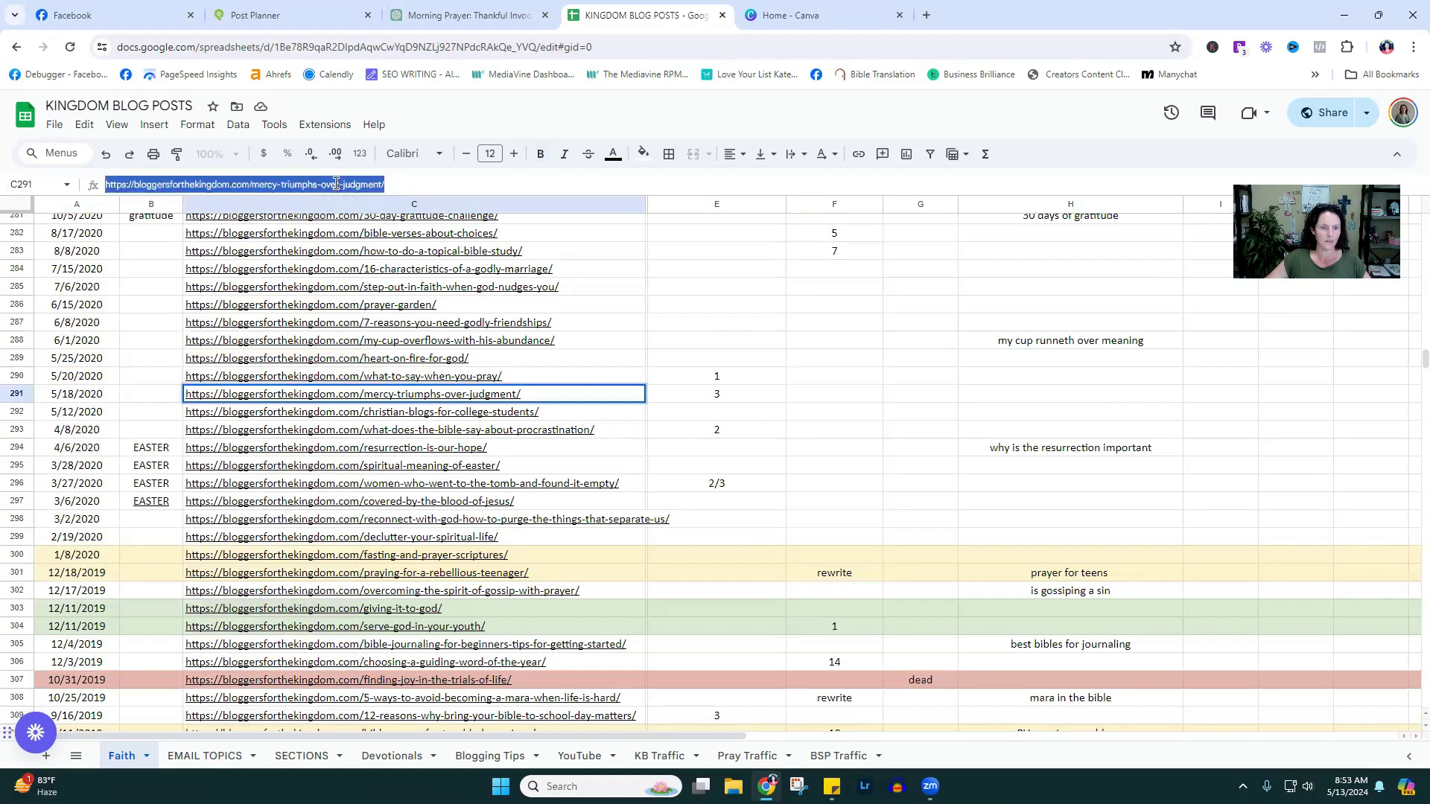
right_click(336, 184)
left_click(405, 274)
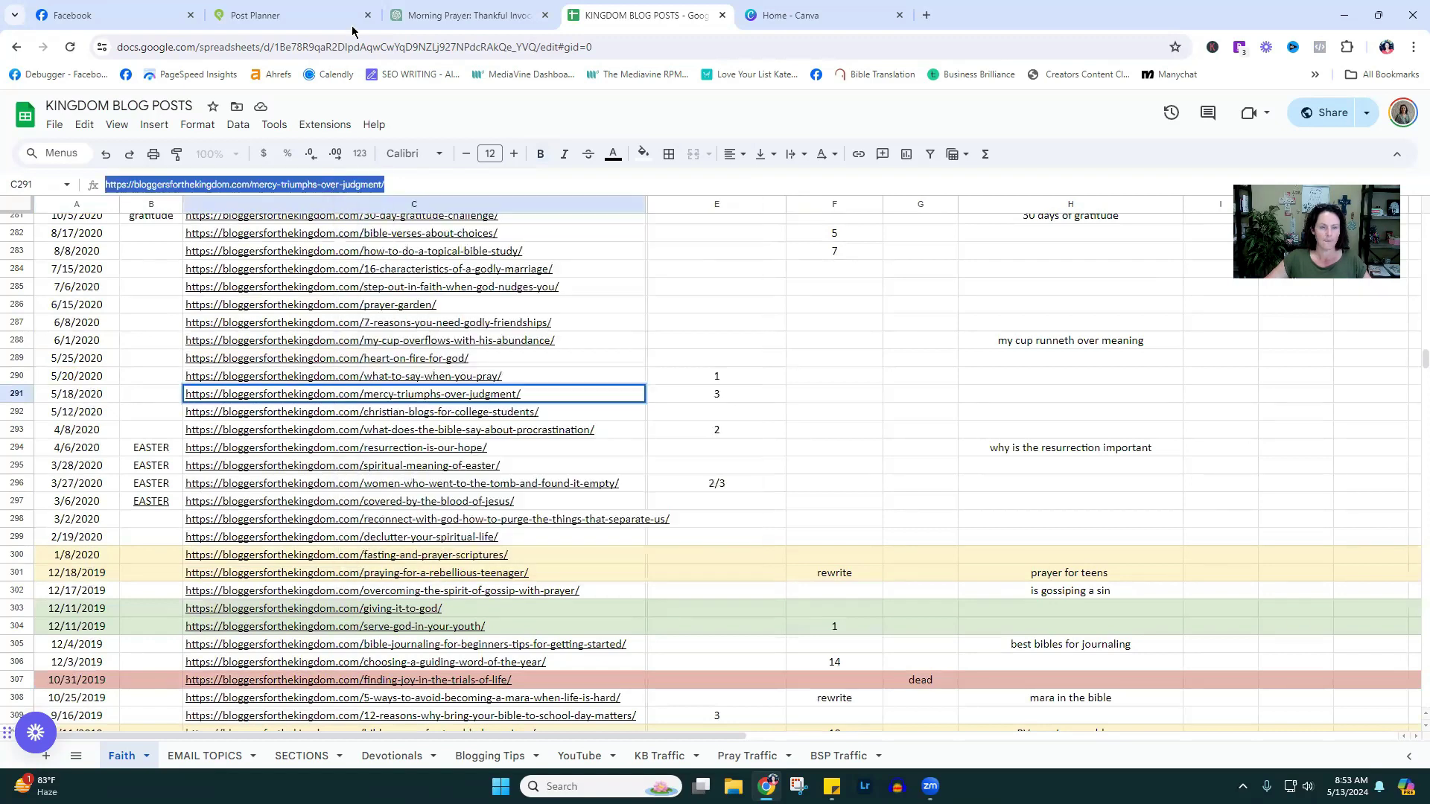
- Switch to Post Planner and start a new single post assigned to the PFE Blog Post bucket
left_click(314, 18)
left_click(171, 119)
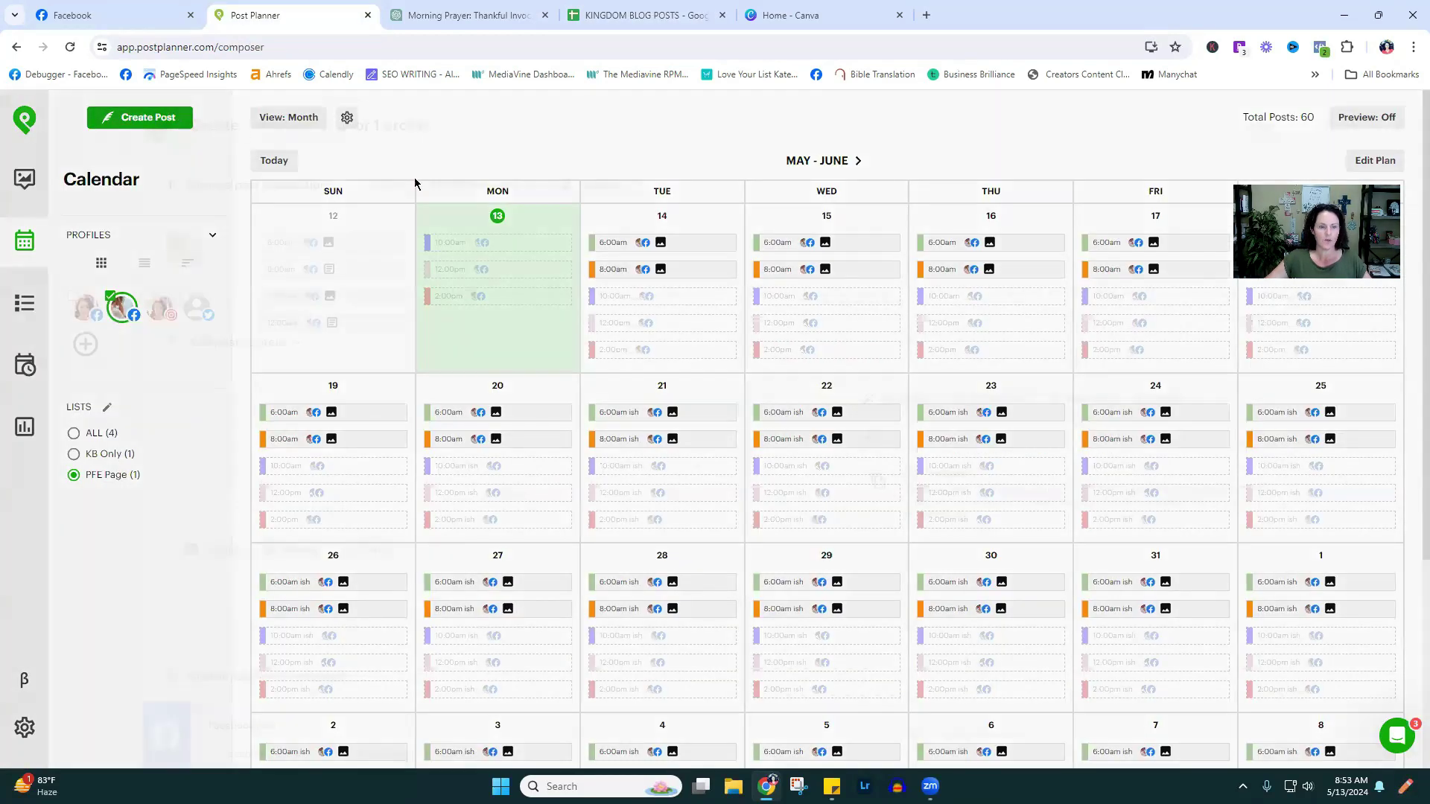
left_click(461, 186)
scroll(438, 448, "down", 2)
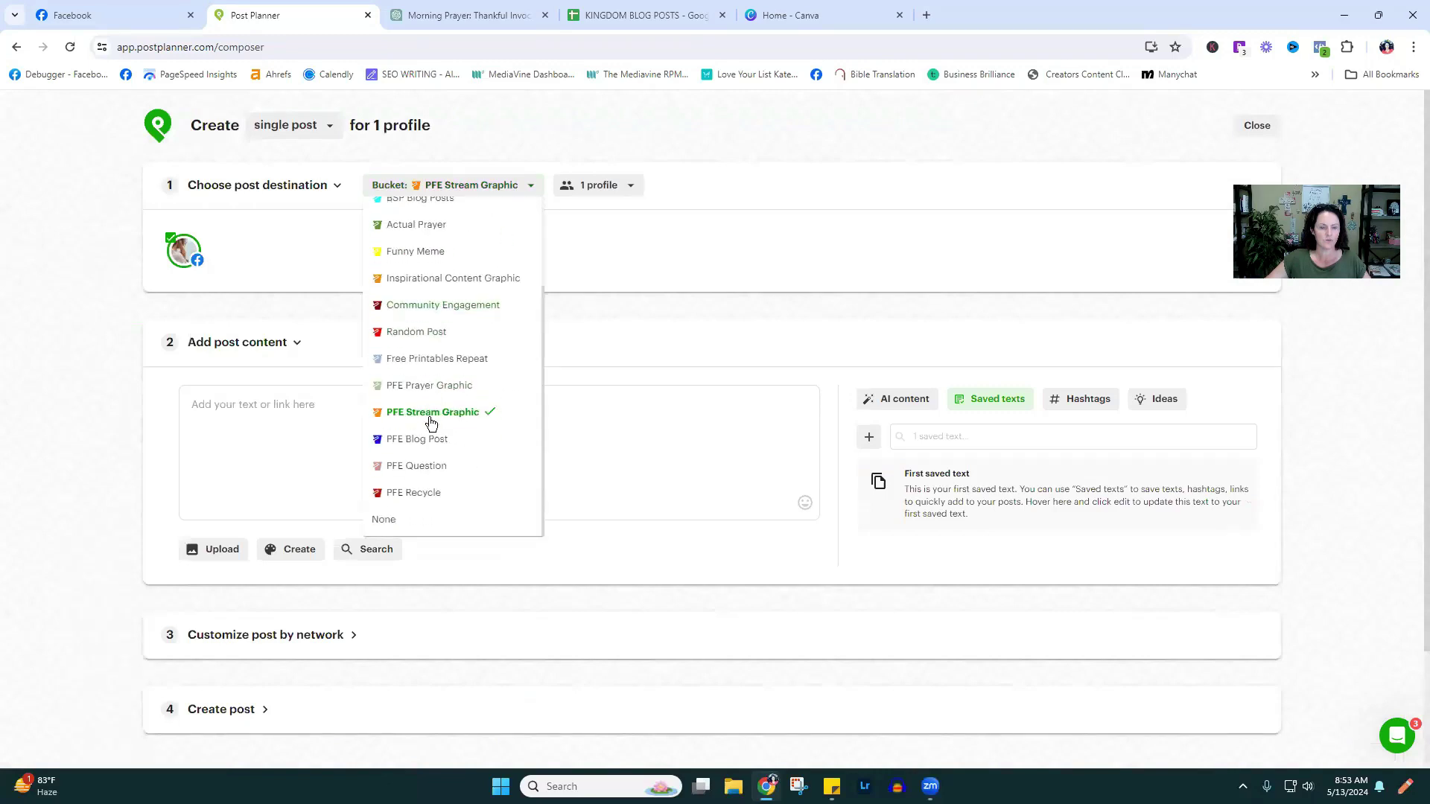
left_click(430, 441)
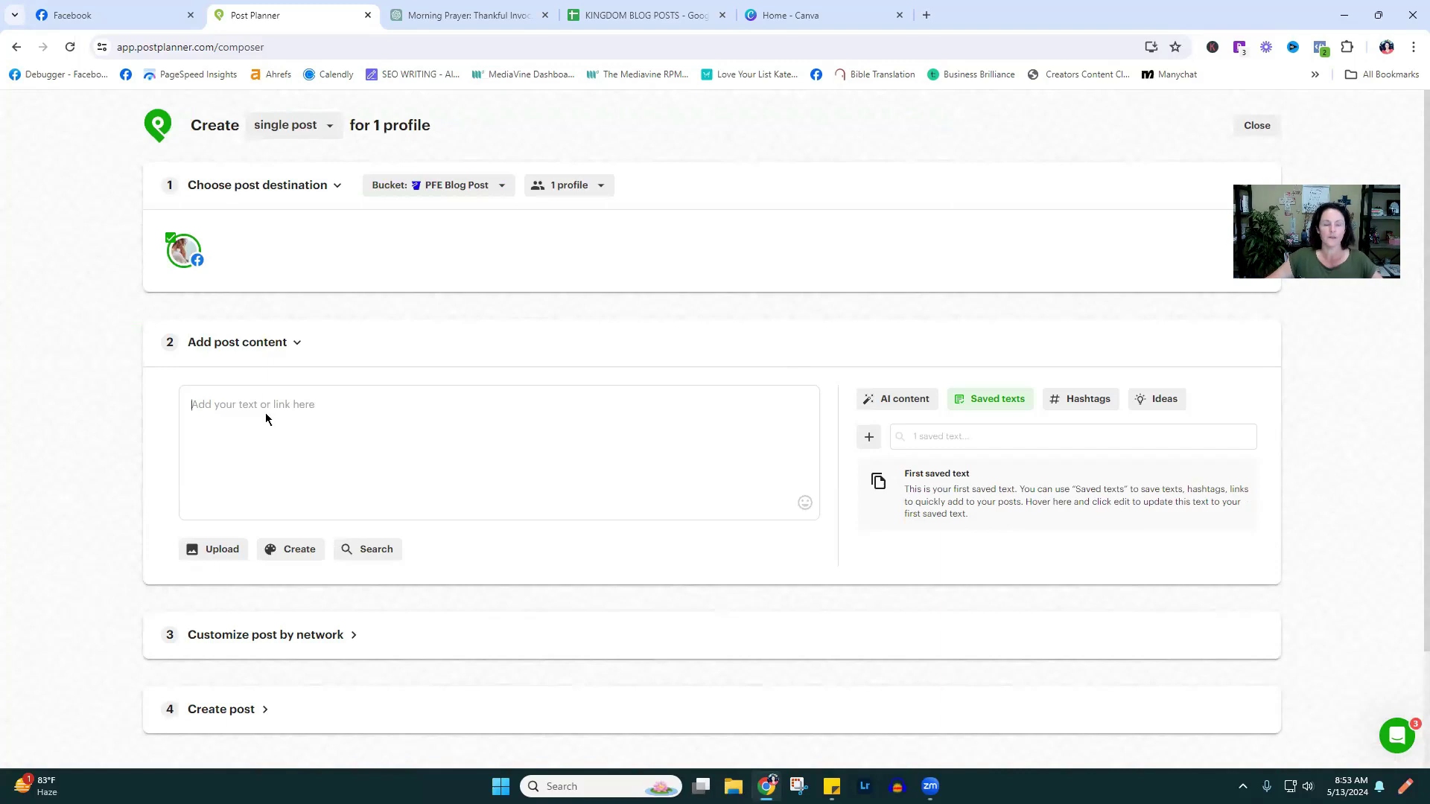
right_click(262, 425)
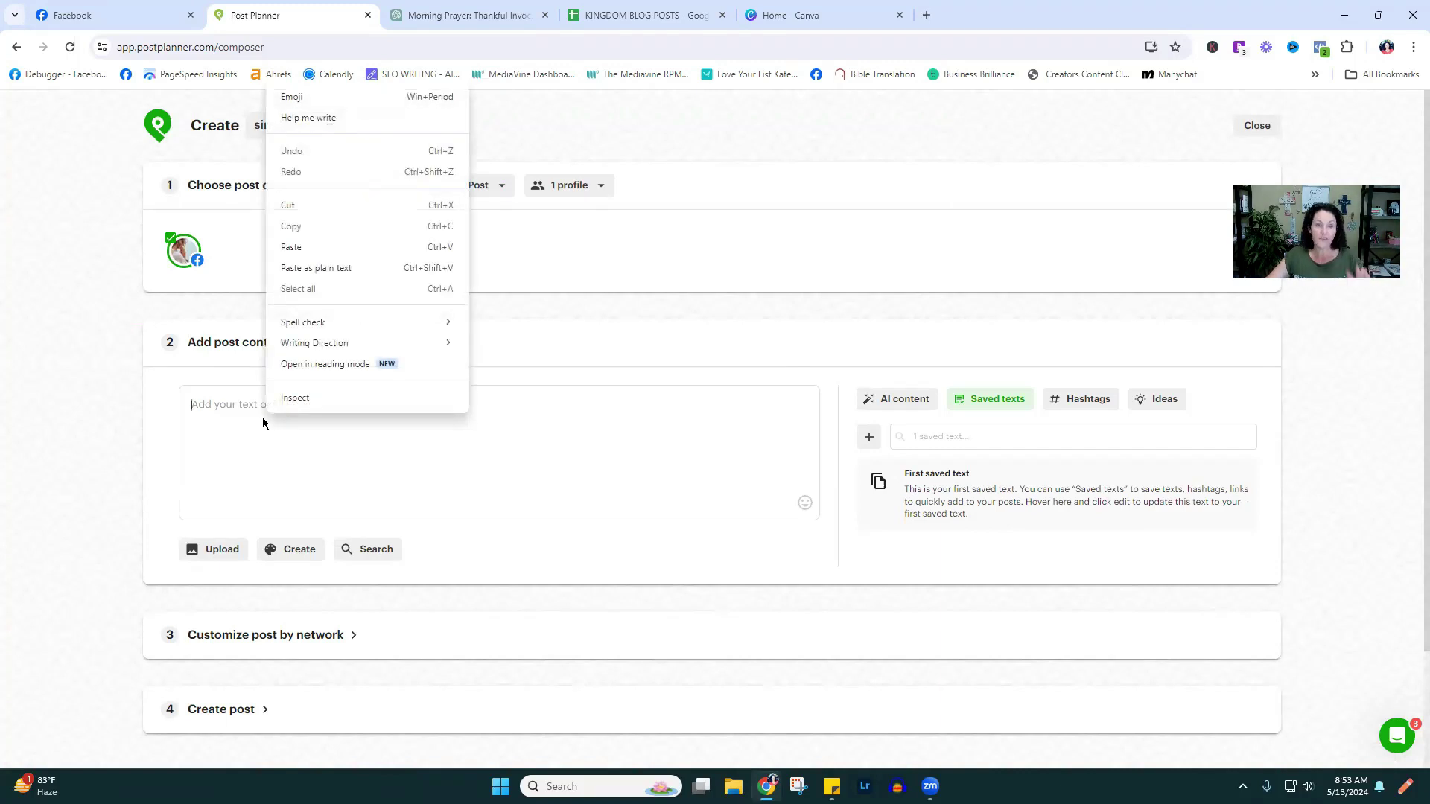
left_click(310, 250)
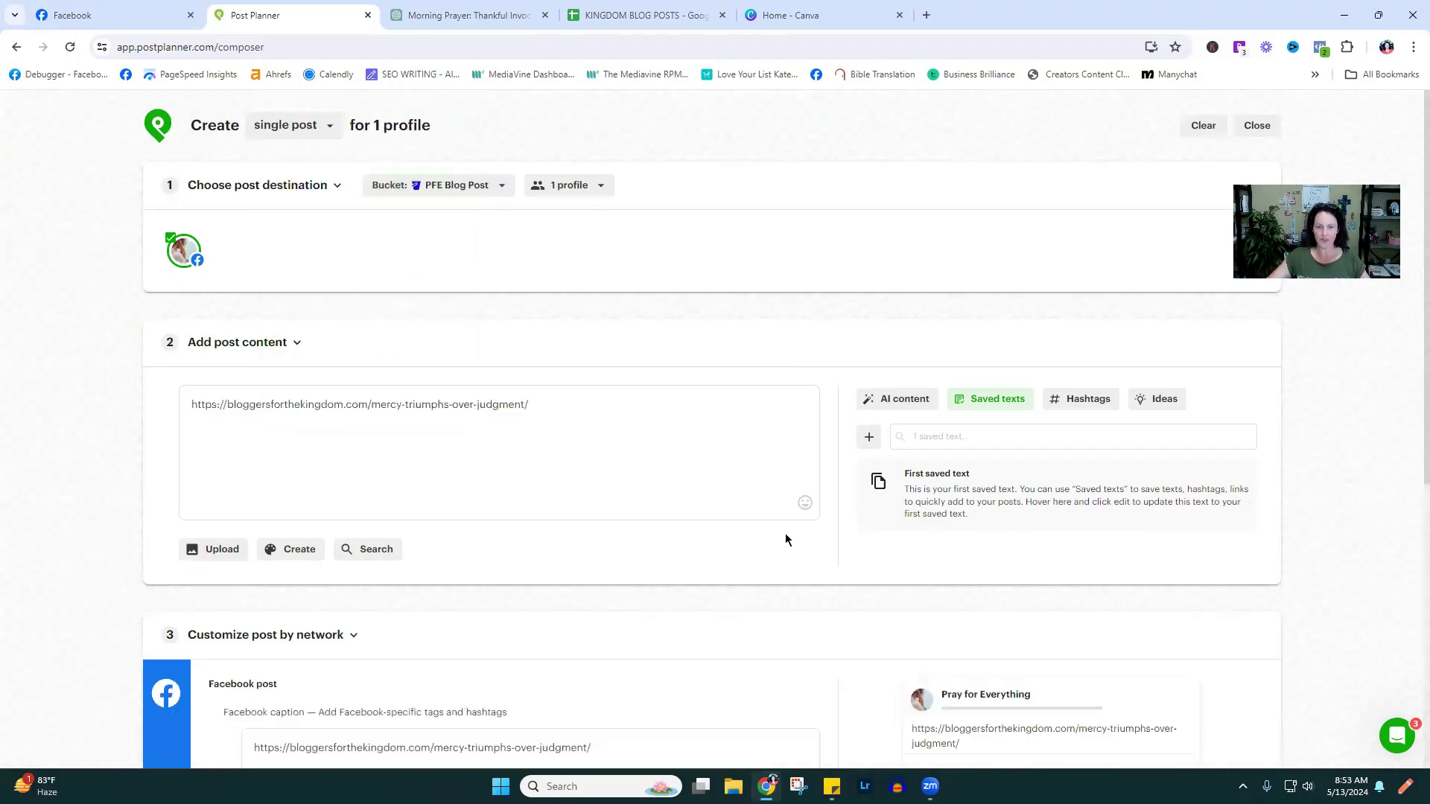
scroll(785, 534, "down", 3)
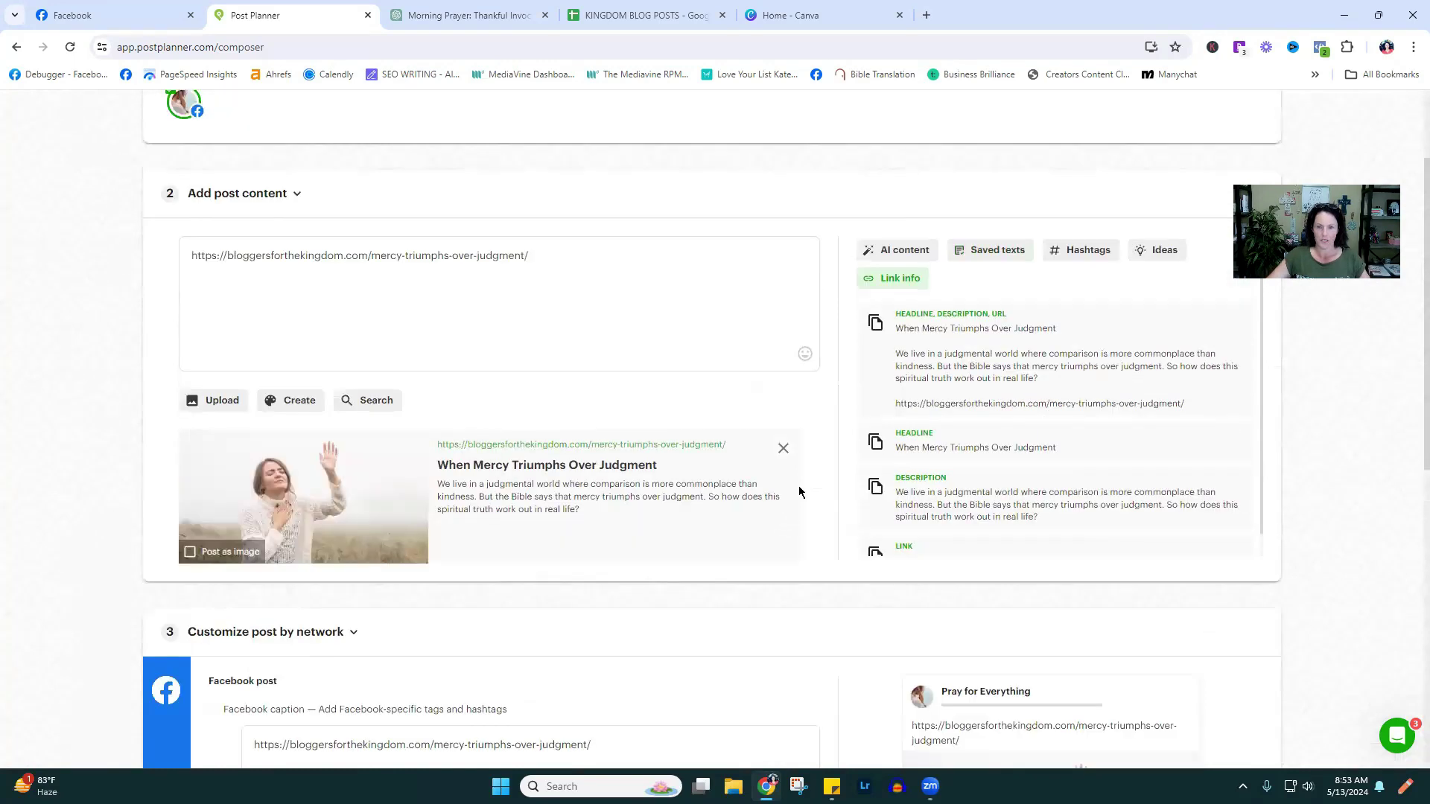
scroll(799, 485, "up", 1)
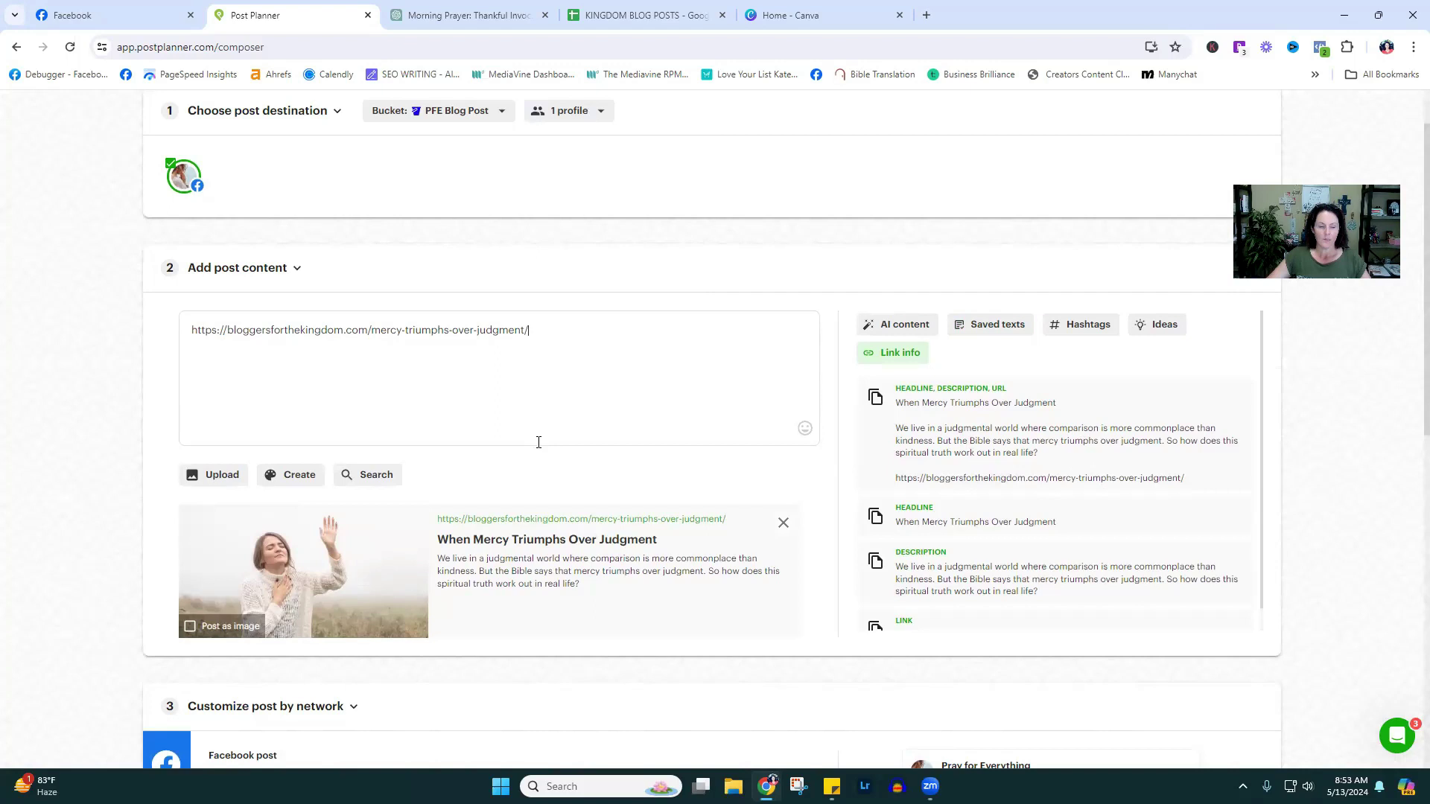
- Paste the mercy-triumphs-over-judgment article URL as the first comment of the Facebook post
scroll(538, 442, "down", 5)
scroll(414, 375, "down", 1)
right_click(477, 523)
left_click(549, 358)
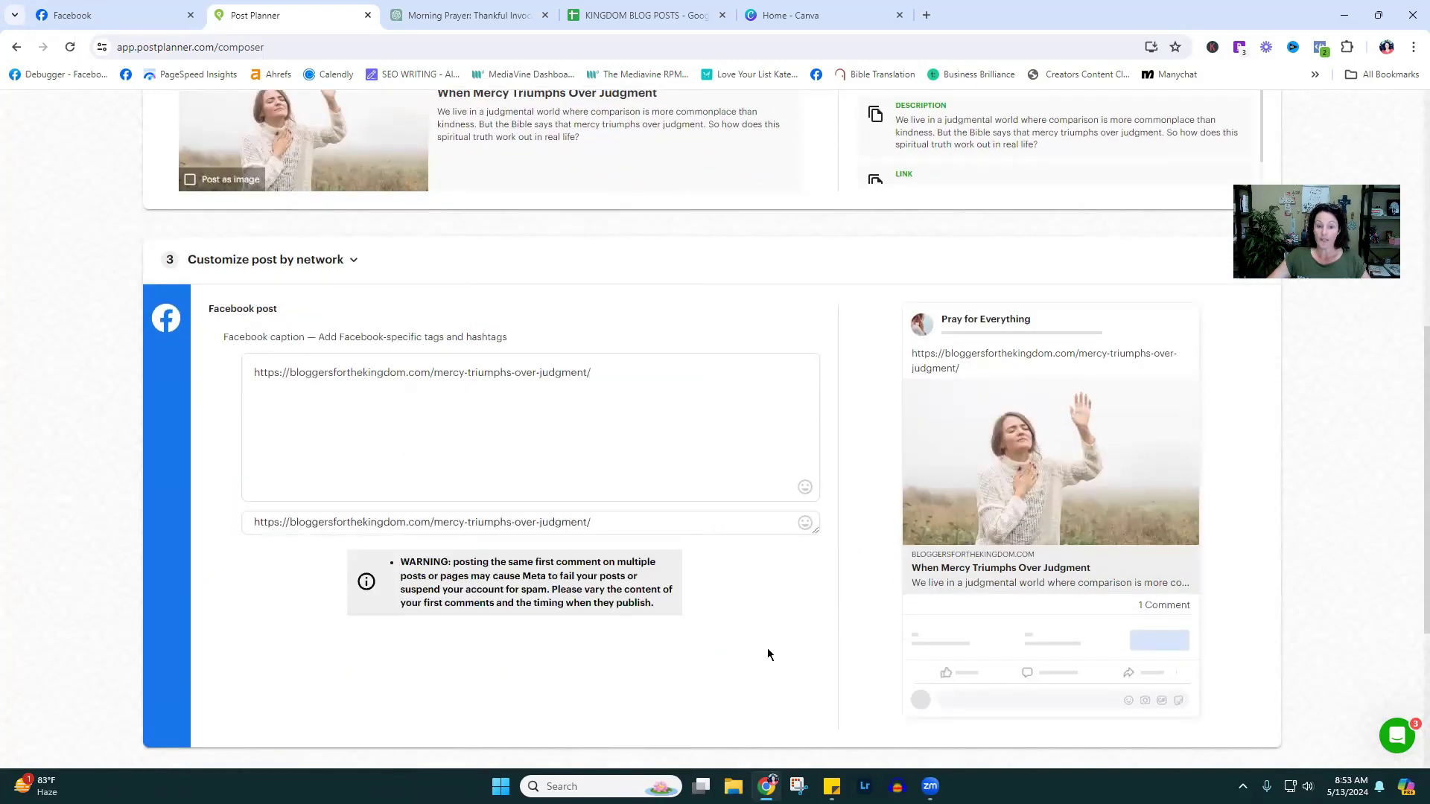
- Set the link preview to post as an image and replace the URL in the post text with the article's description
scroll(791, 650, "up", 5)
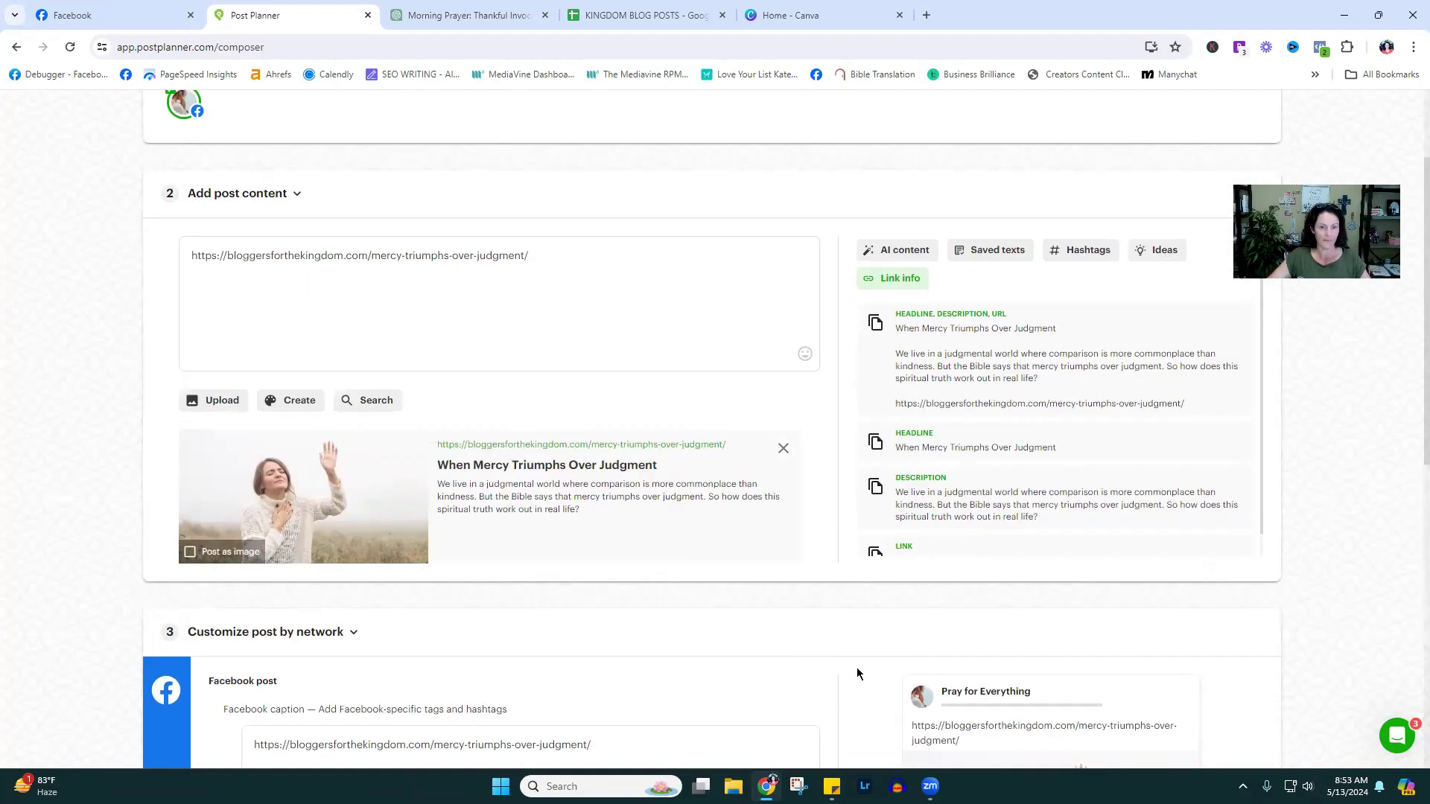
left_click(190, 553)
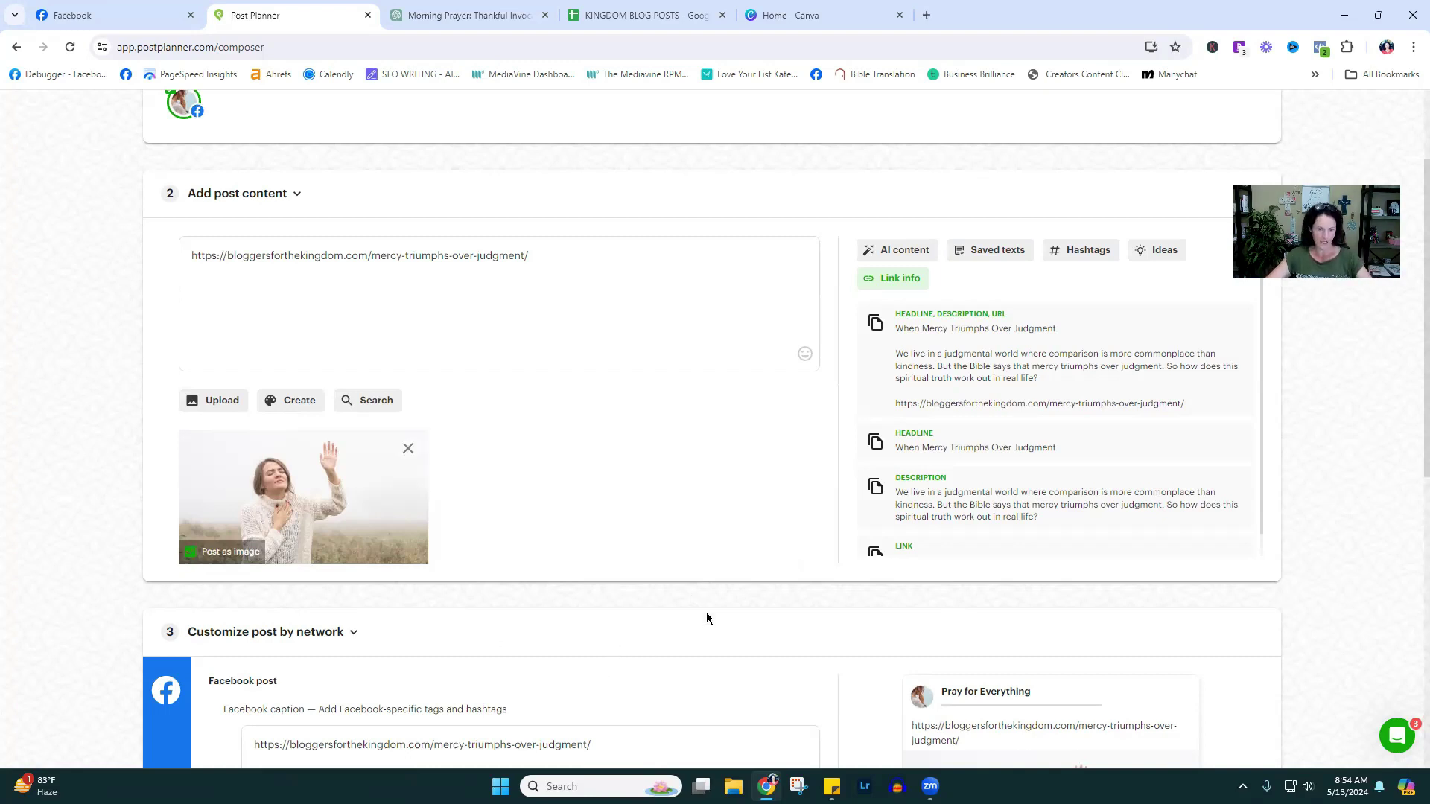
triple_click(965, 366)
right_click(967, 372)
left_click(1005, 383)
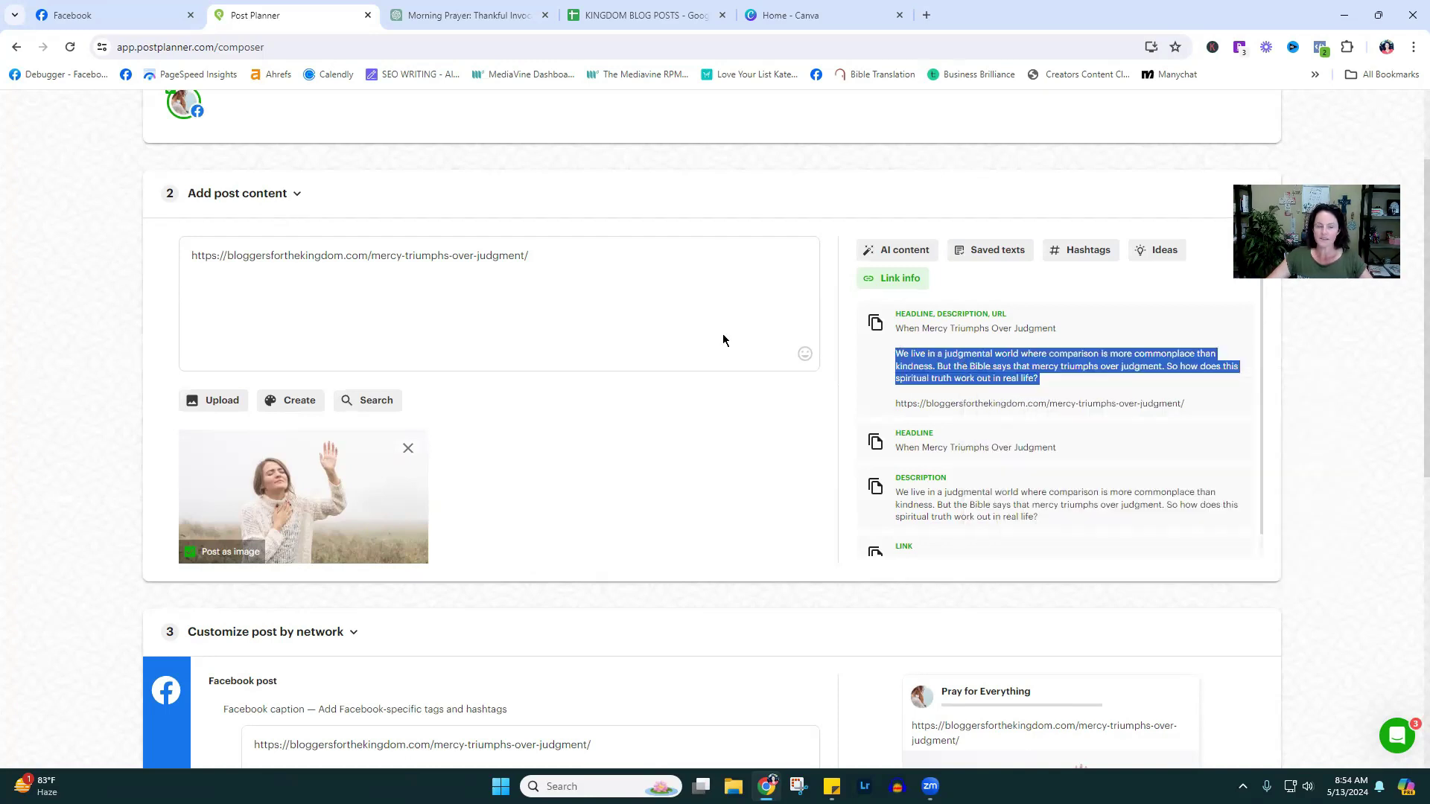
triple_click(280, 273)
right_click(266, 261)
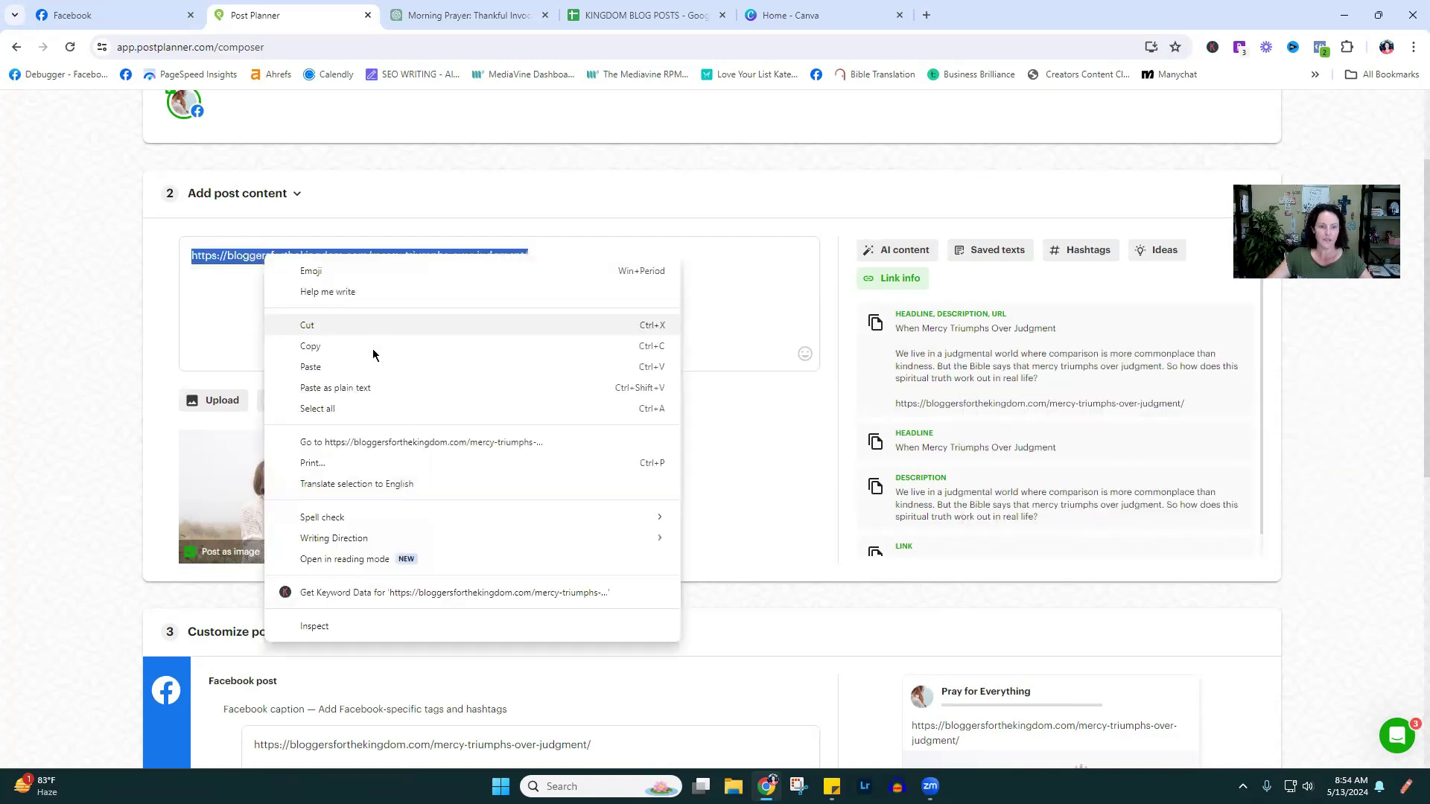
left_click(412, 350)
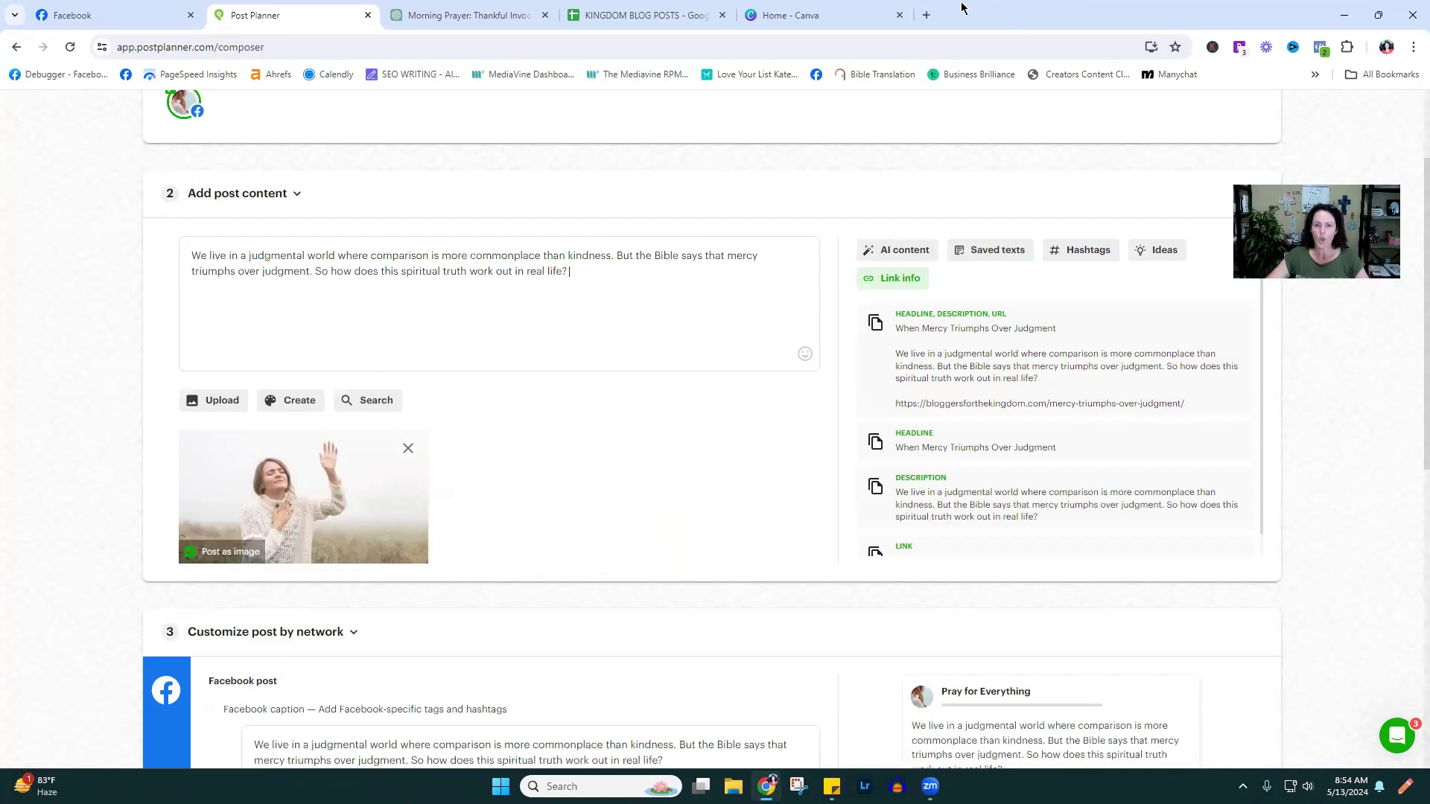
- Open emojicopy.com in a new tab, search for ARROW and copy two down-arrow emojis
left_click(927, 14)
type("em")
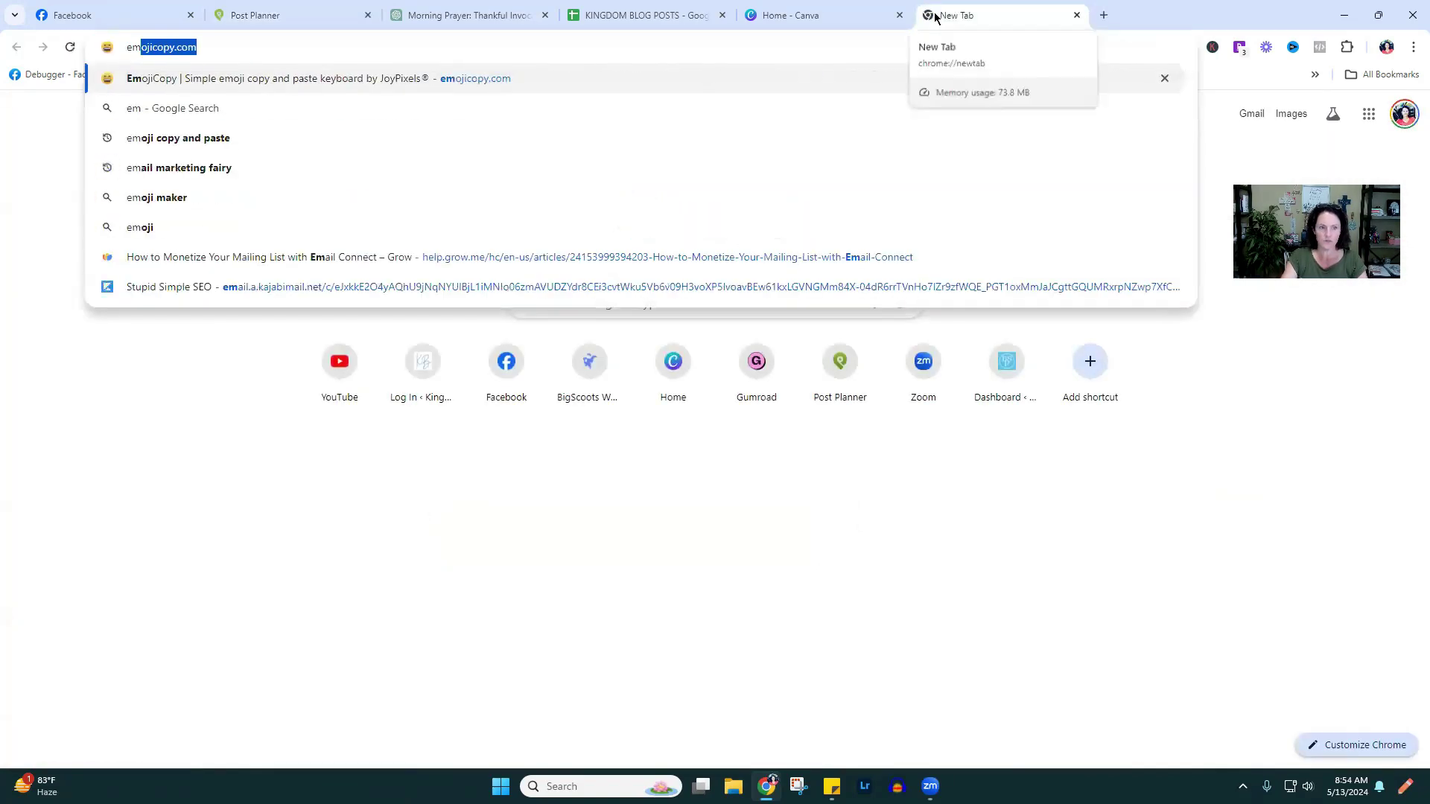
key("Return")
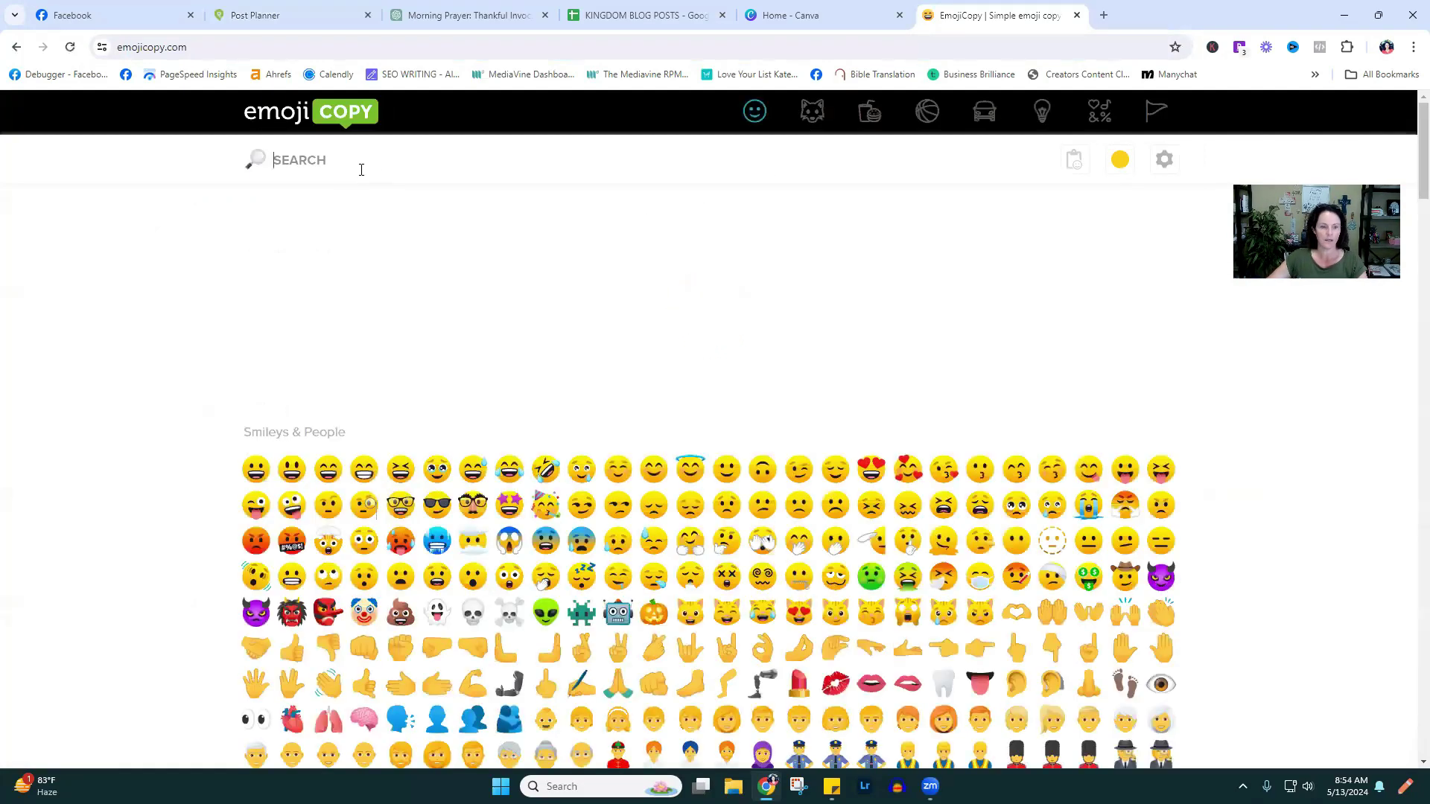
type("ARROW")
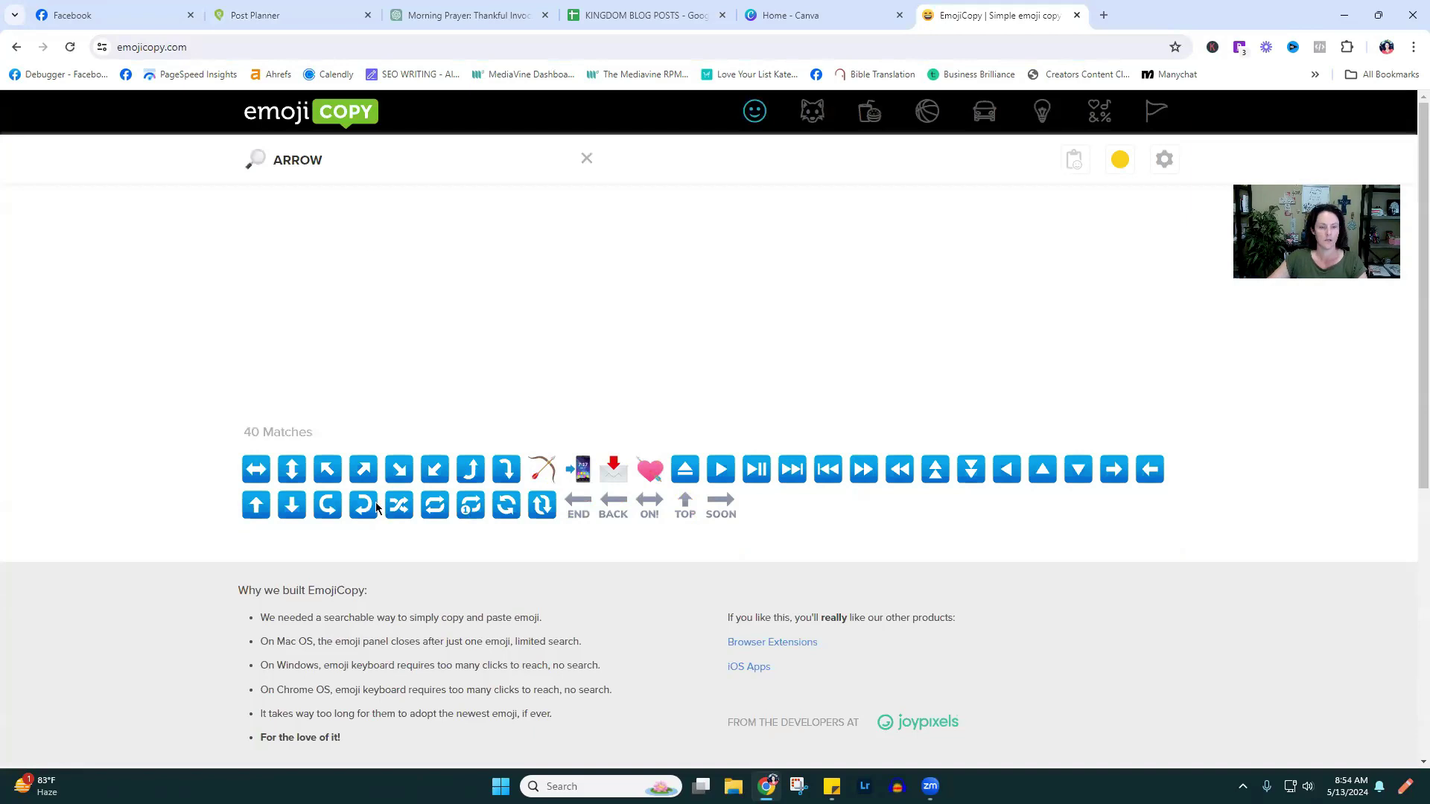
double_click(292, 505)
left_click(1147, 209)
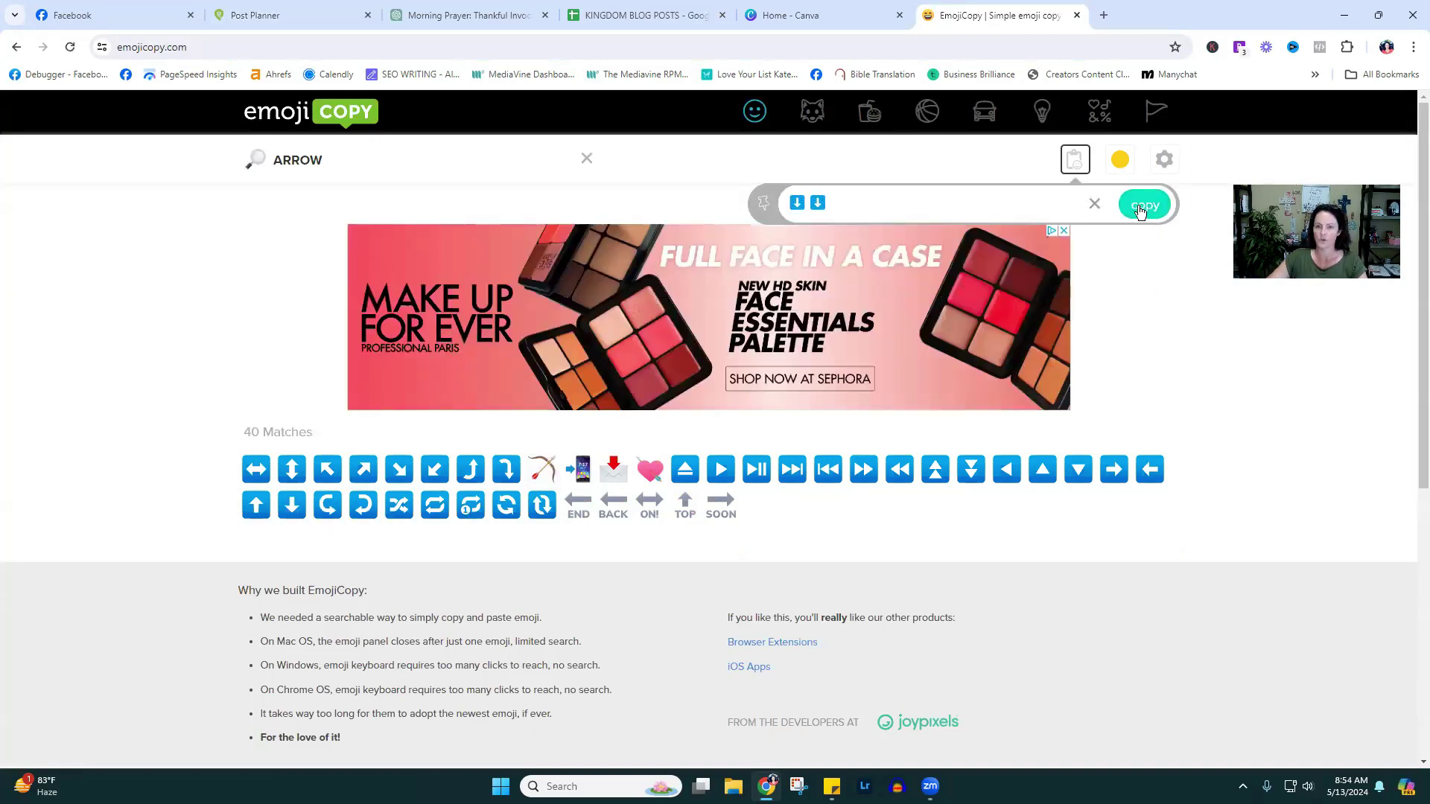
- Switch to Post Planner and end the post text with "Link in Comments", with two down-arrow emojis on each side
left_click(331, 20)
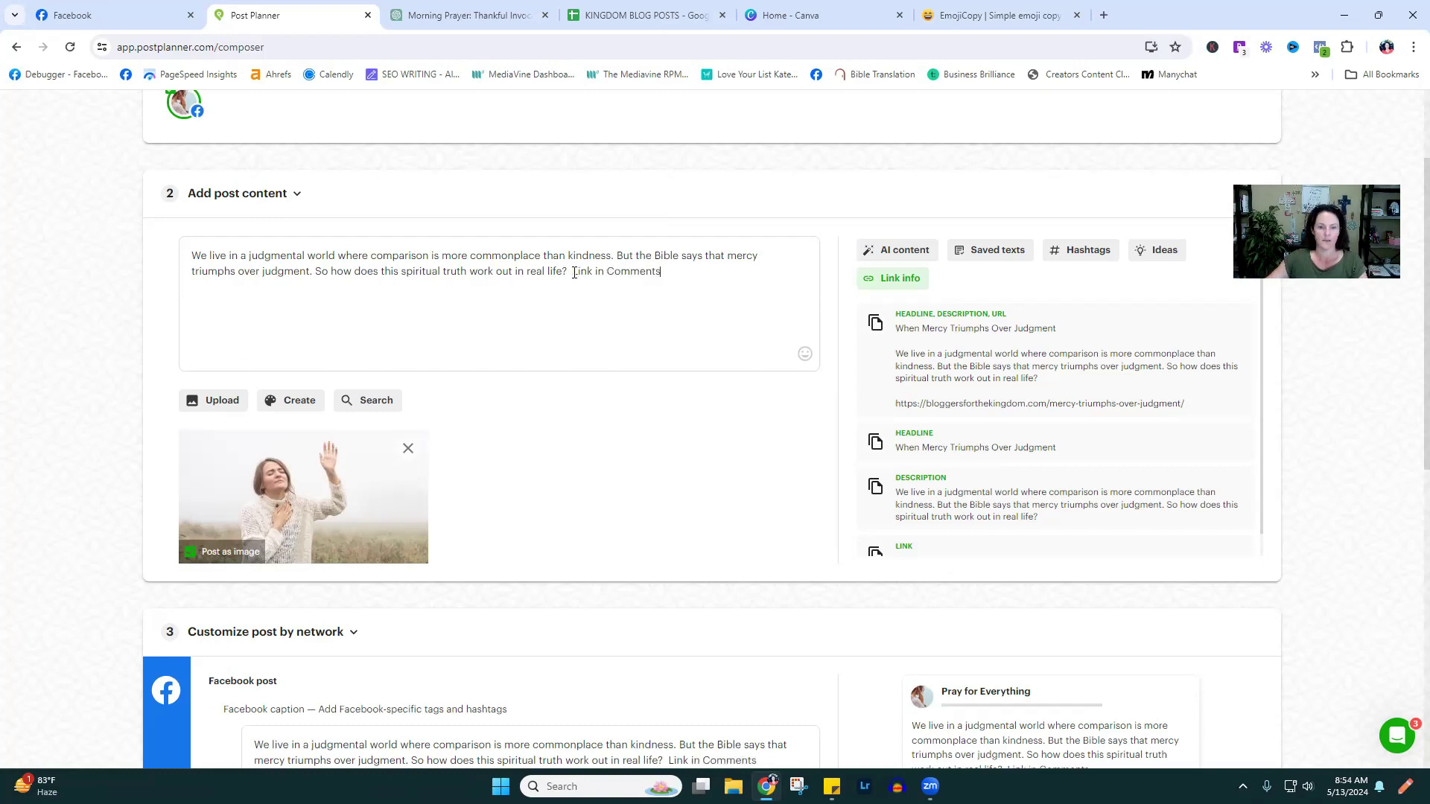
right_click(572, 277)
left_click(633, 438)
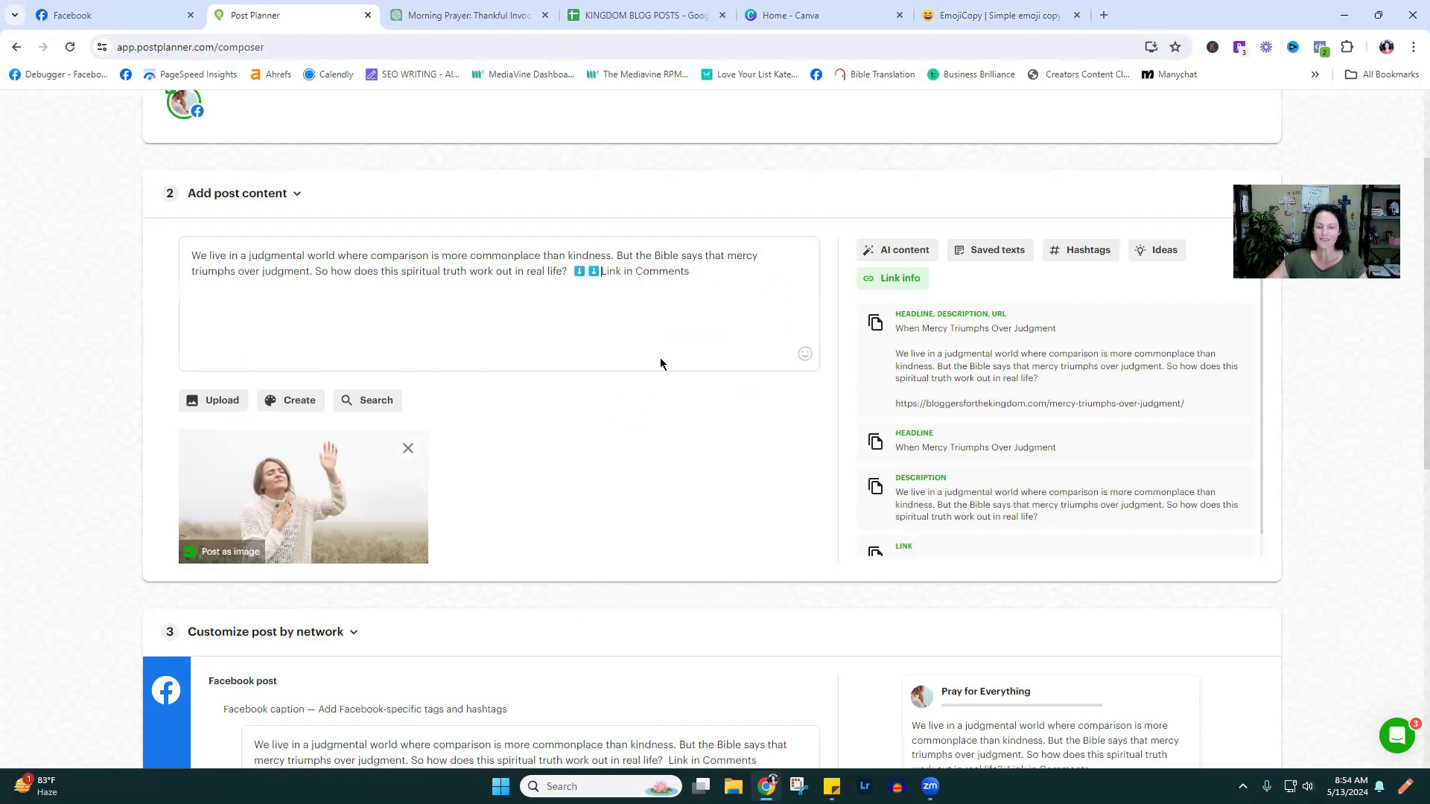
right_click(728, 280)
left_click(783, 443)
scroll(1302, 465, "down", 1)
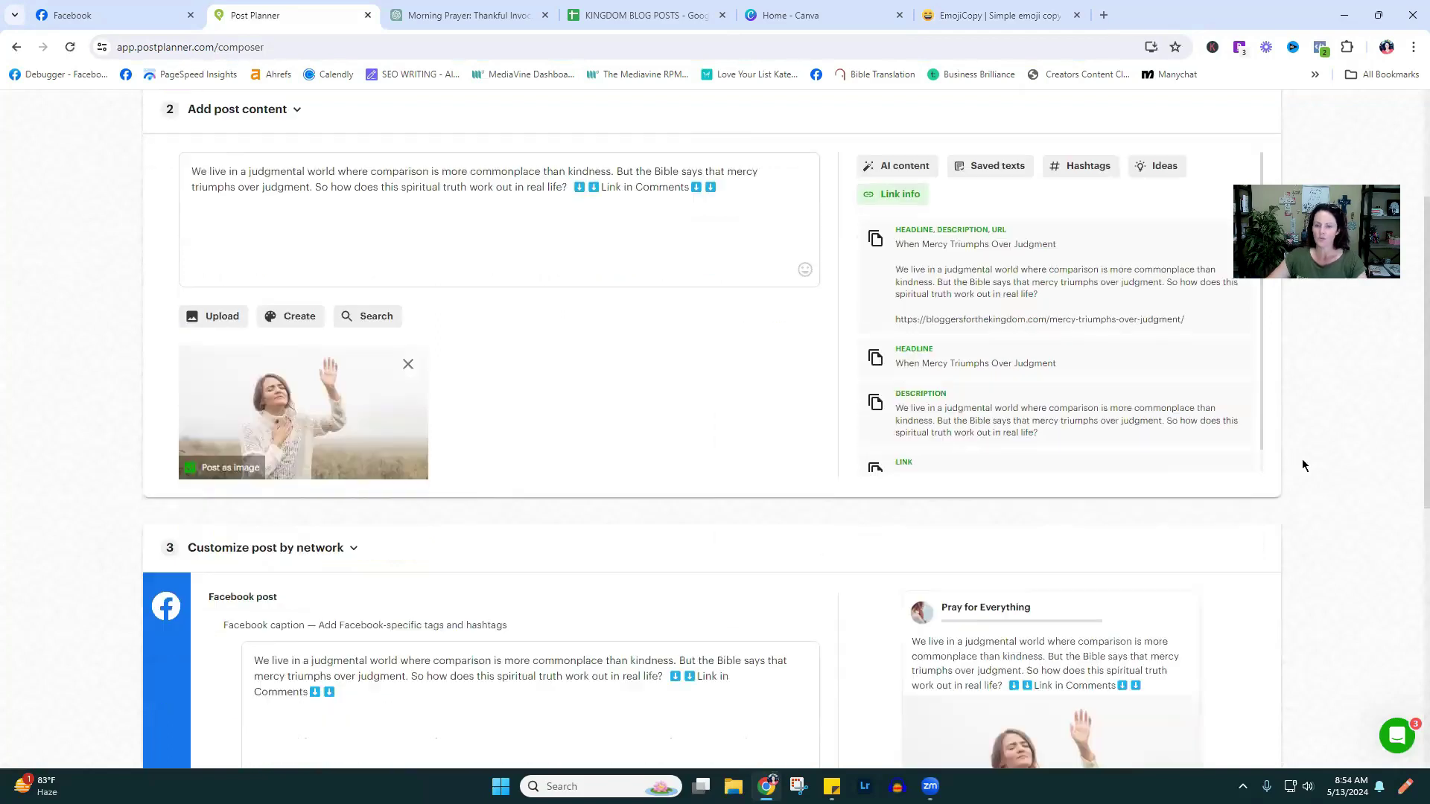
- Copy the "⬇️⬇️Link in Comments⬇️⬇️" text into a new tab's address bar for reuse and close the EmojiCopy tab
scroll(1303, 466, "down", 4)
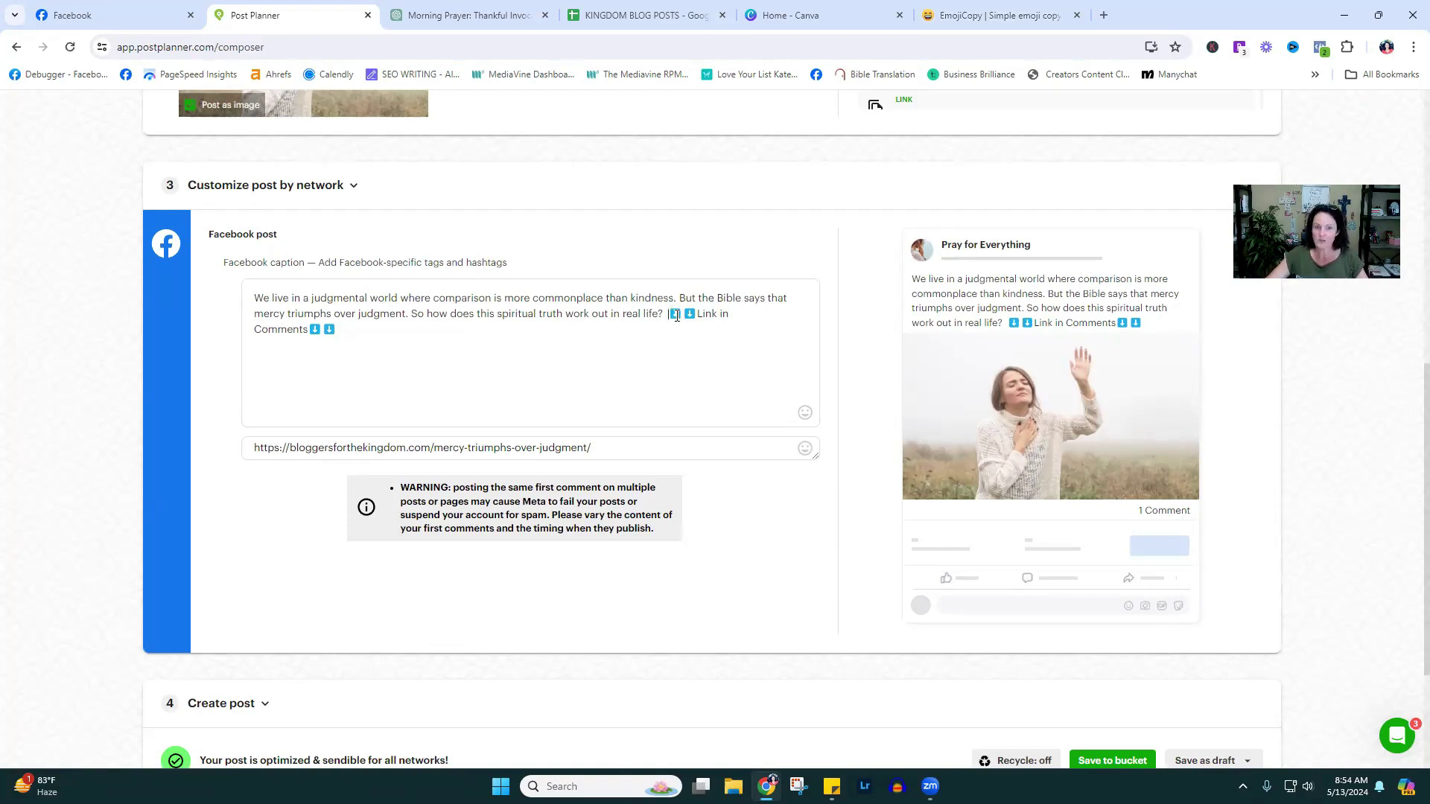
left_click_drag(675, 316, 704, 341)
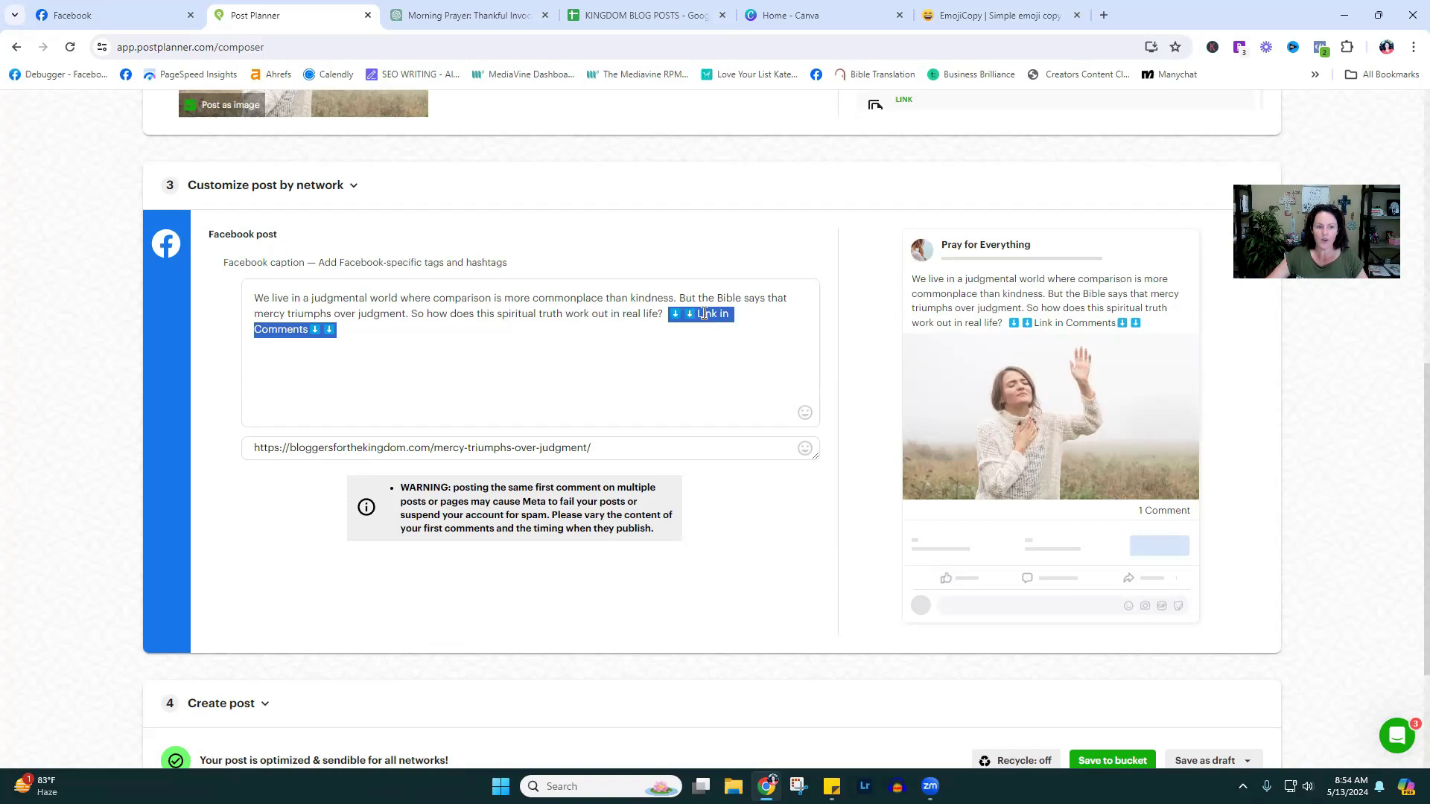
right_click(704, 313)
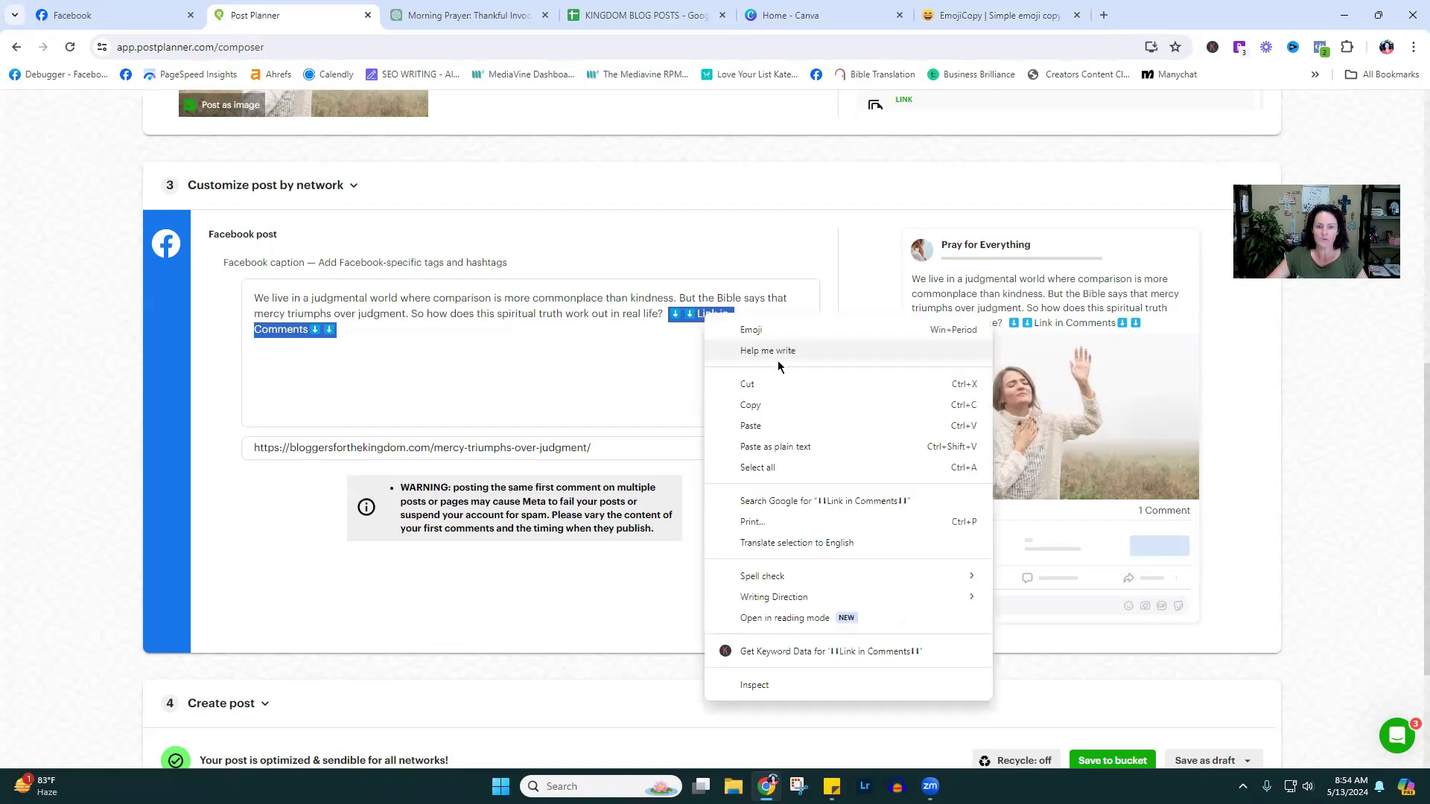
left_click(782, 405)
left_click(1104, 15)
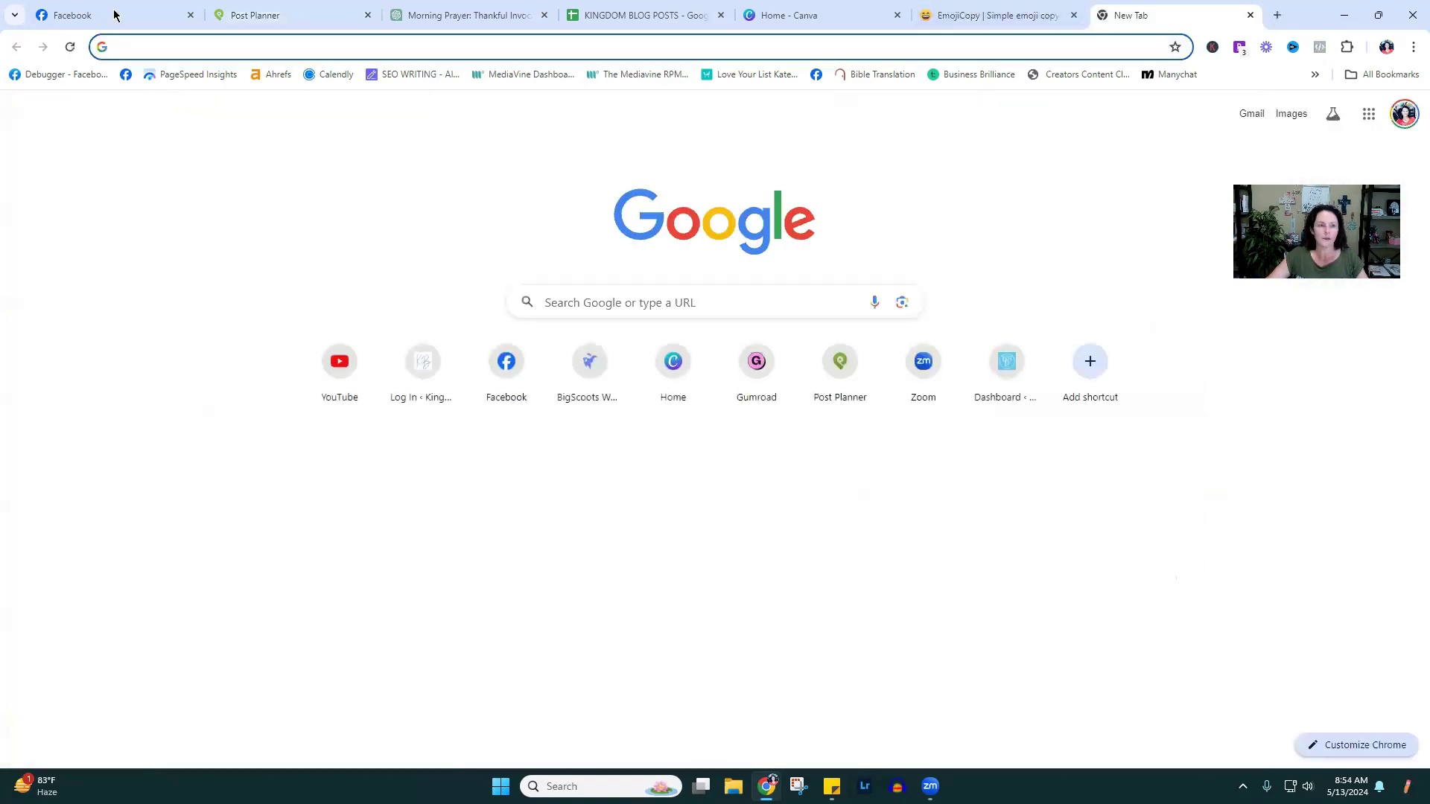
right_click(657, 47)
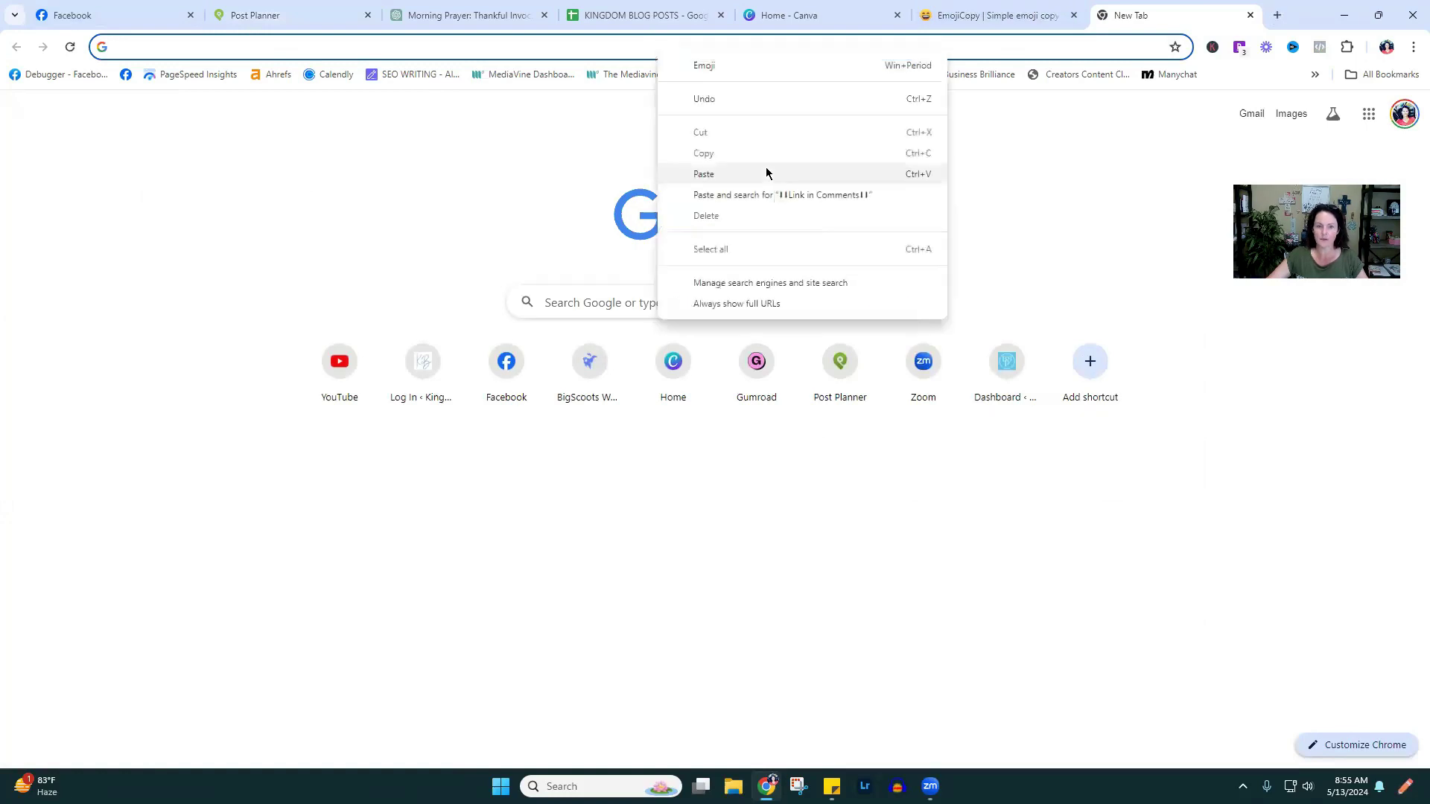
left_click(766, 172)
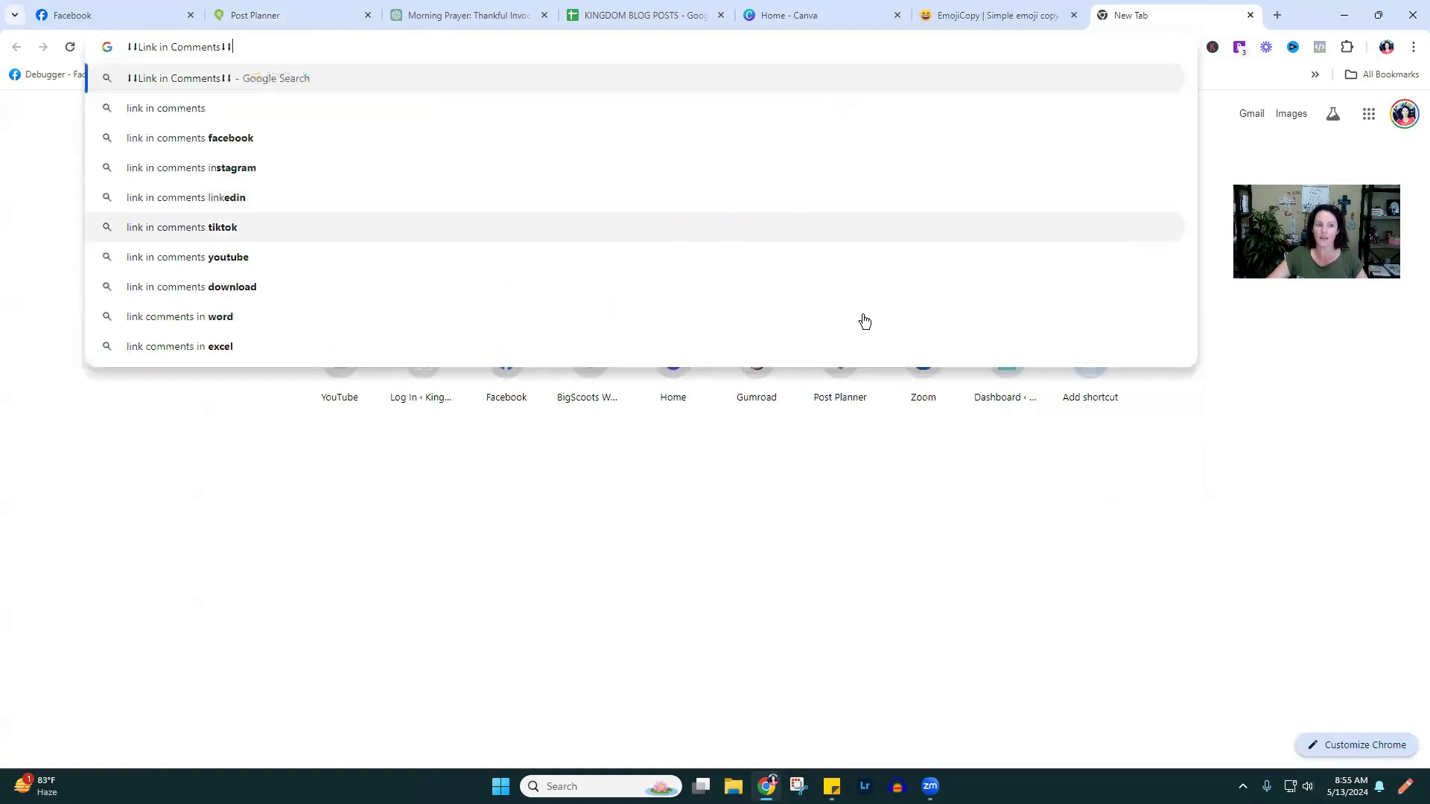
key("Escape")
left_click(998, 17)
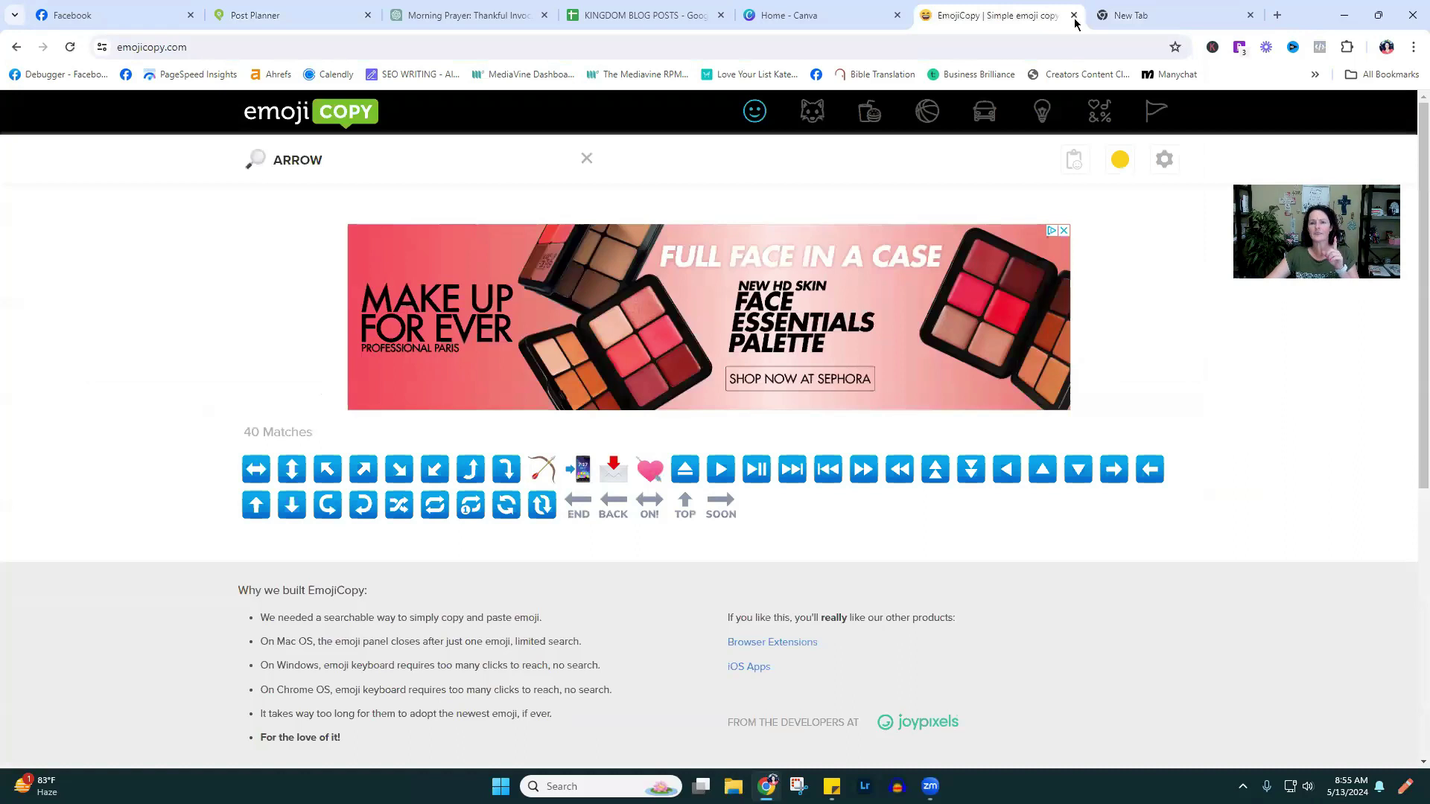
left_click(1073, 15)
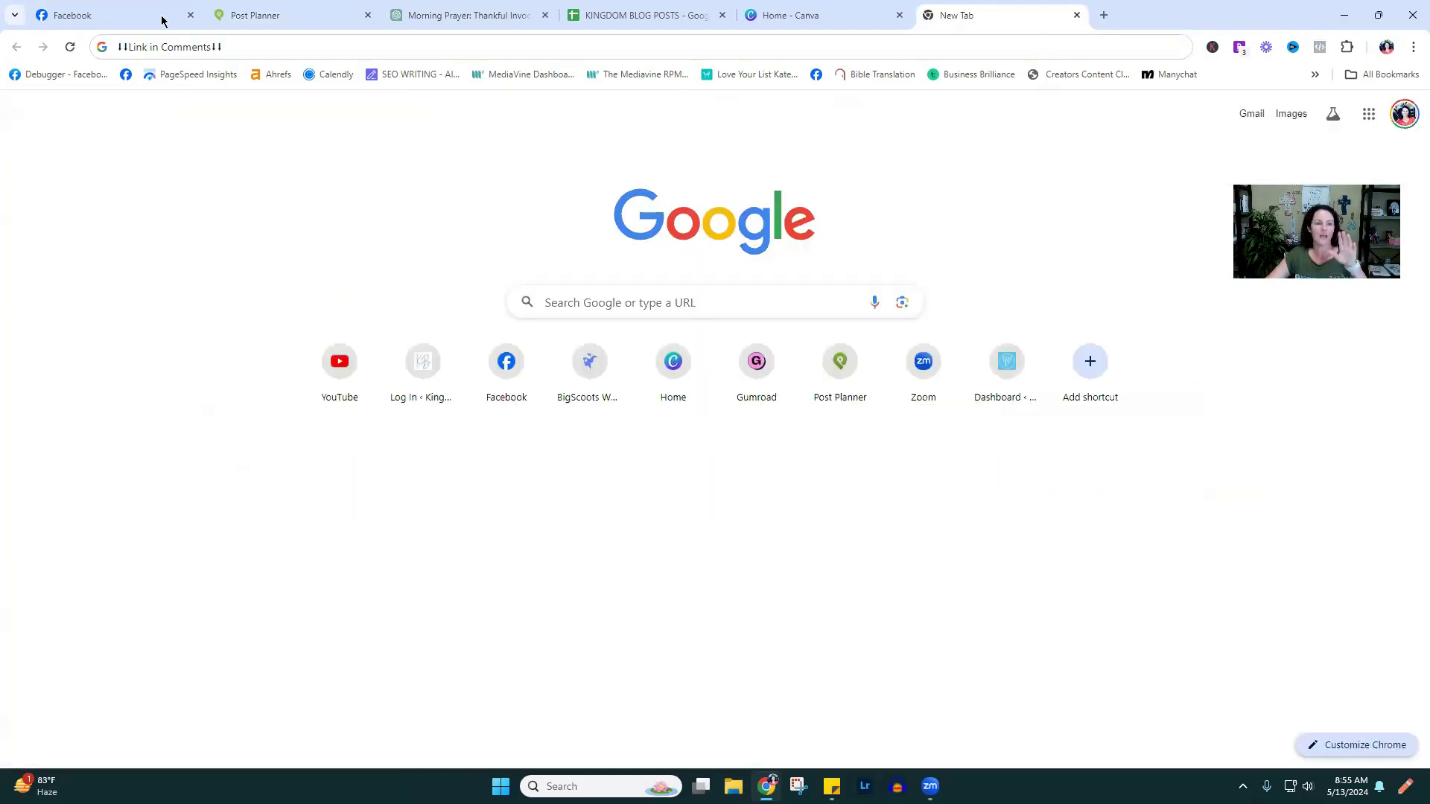
- Return to Post Planner and save the mercy-triumphs-over-judgment post to the PFE Blog Post bucket
left_click(256, 15)
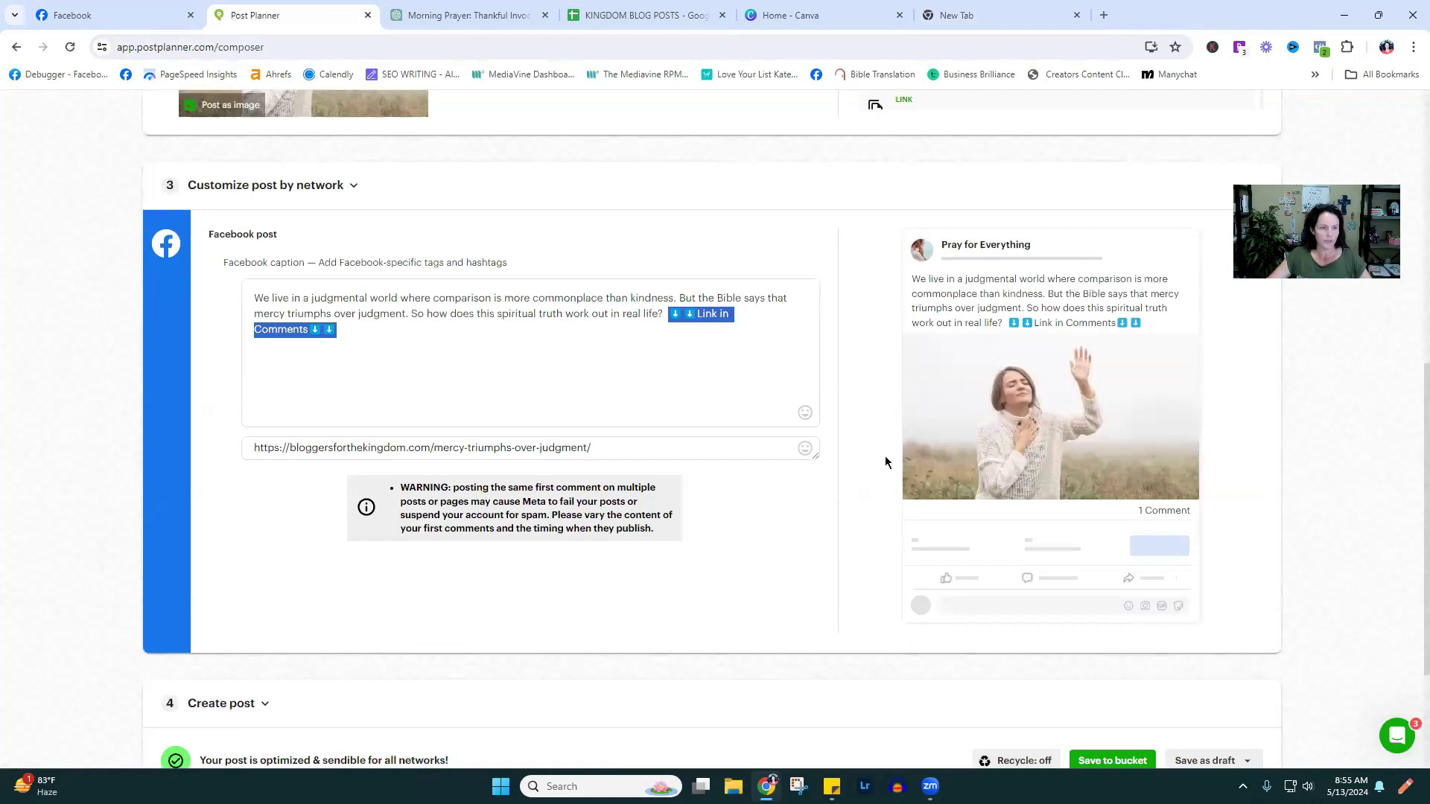
scroll(834, 440, "down", 3)
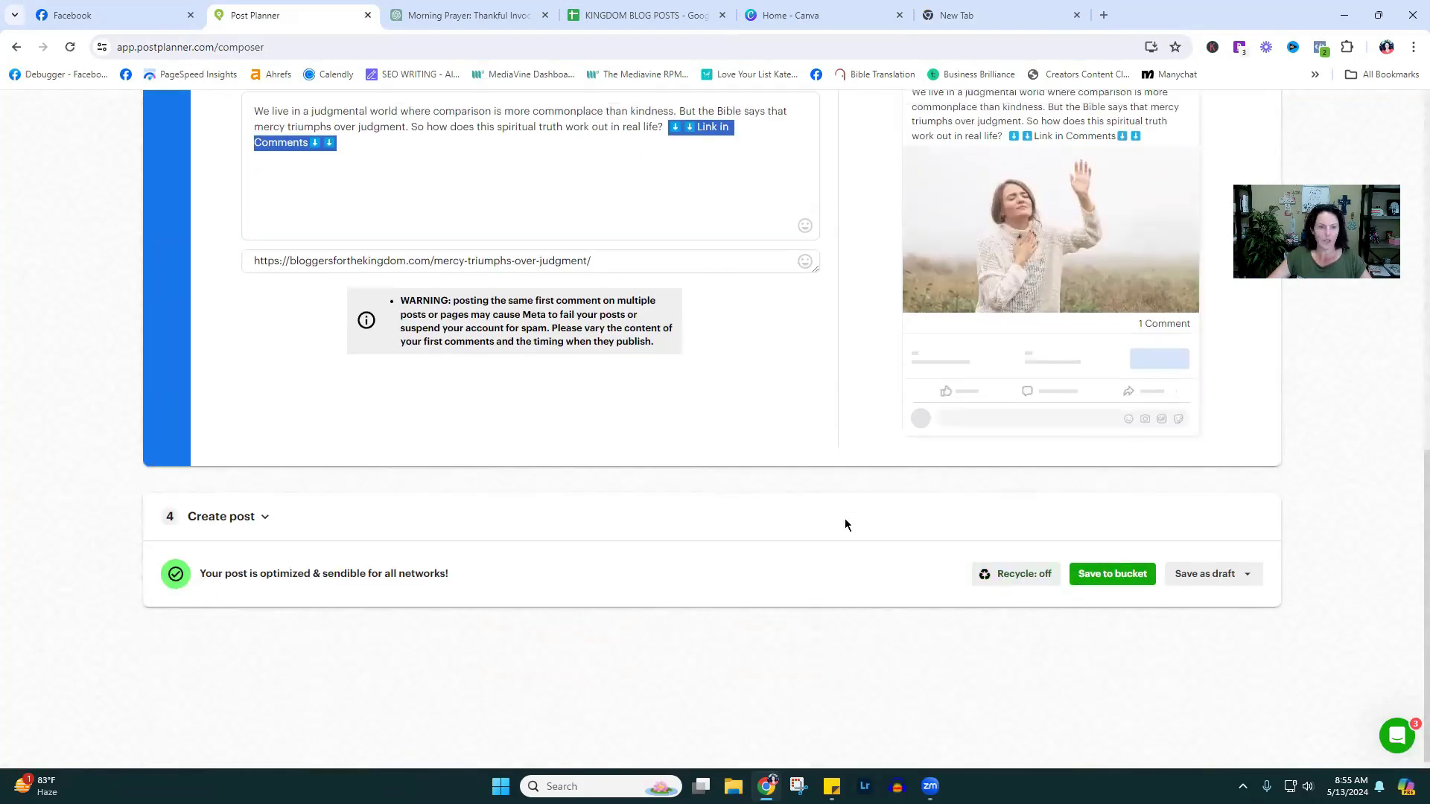
scroll(845, 524, "up", 10)
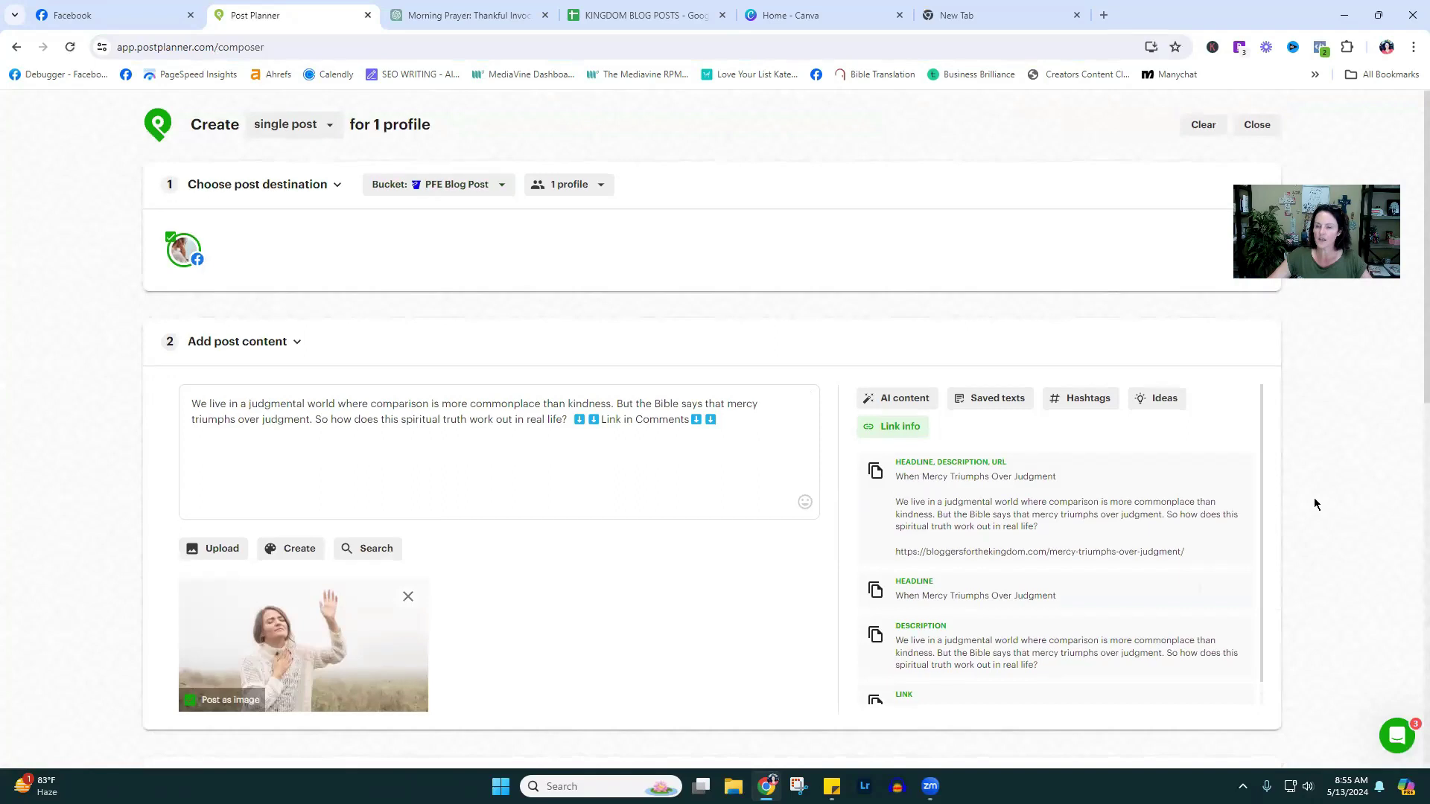
scroll(1314, 504, "down", 10)
left_click(1121, 564)
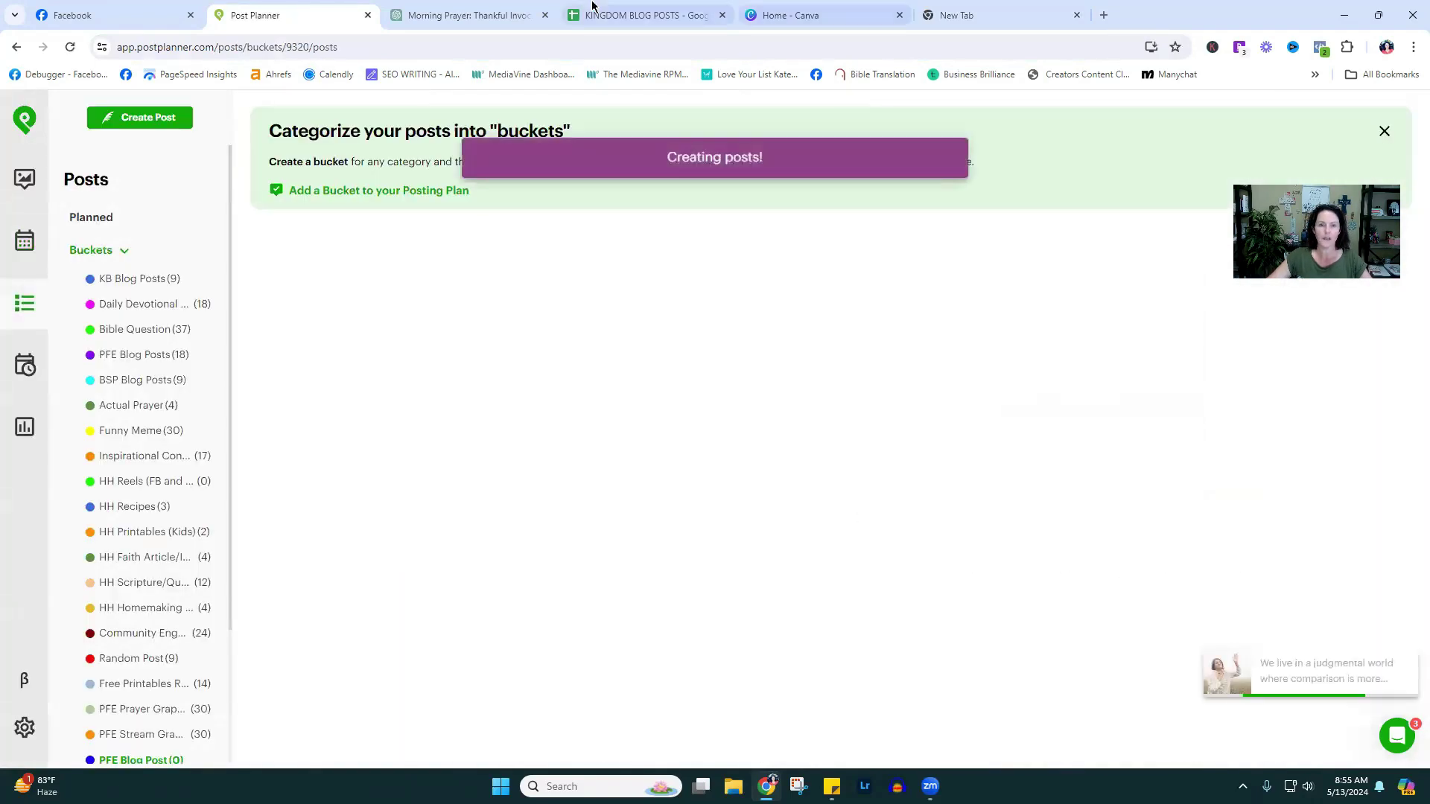
- Switch to the KINGDOM BLOG POSTS spreadsheet and copy the what-to-say-when-you-pray article URL from row 290
left_click(593, 9)
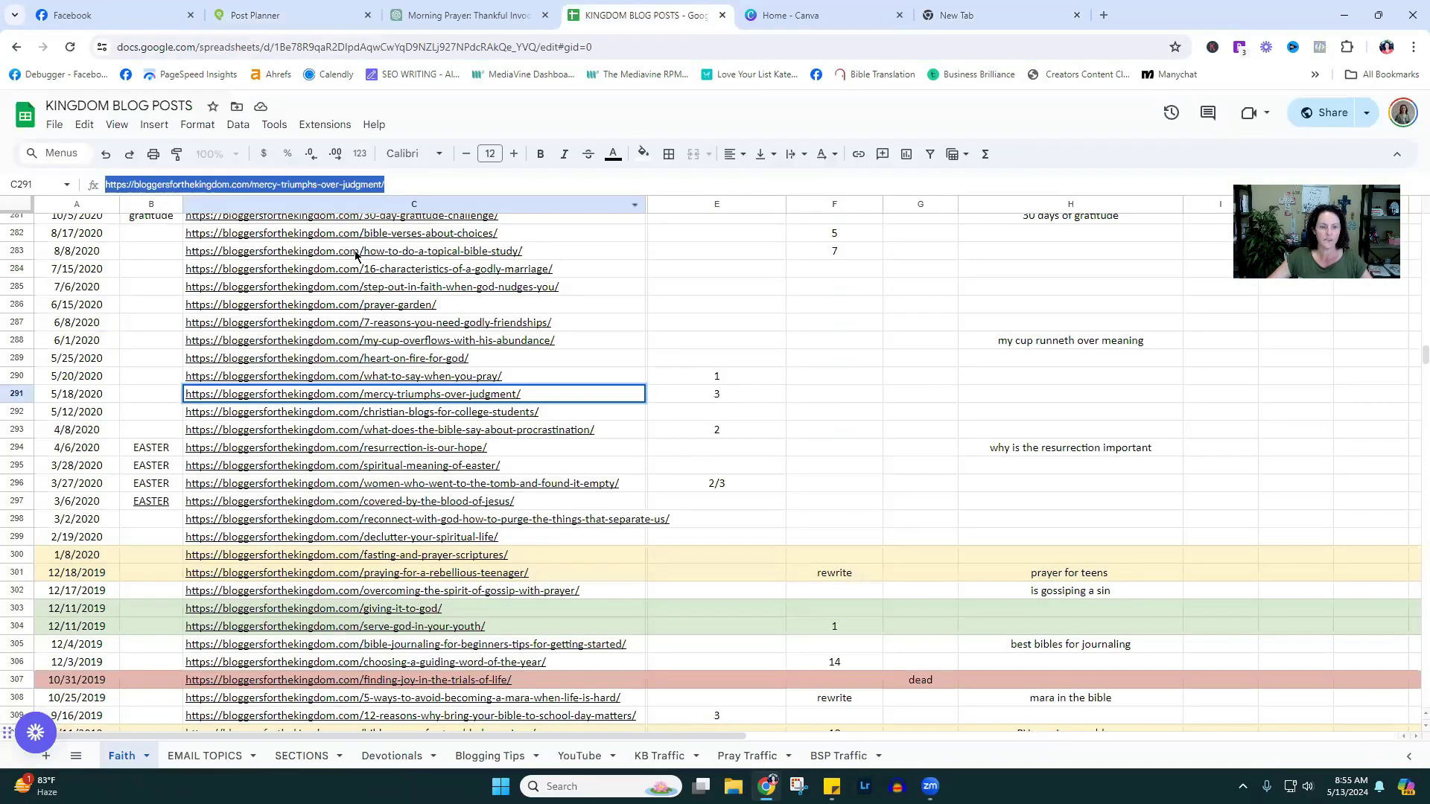
left_click(488, 380)
triple_click(357, 185)
right_click(368, 187)
left_click(417, 277)
key("ctrl+2")
left_click(139, 117)
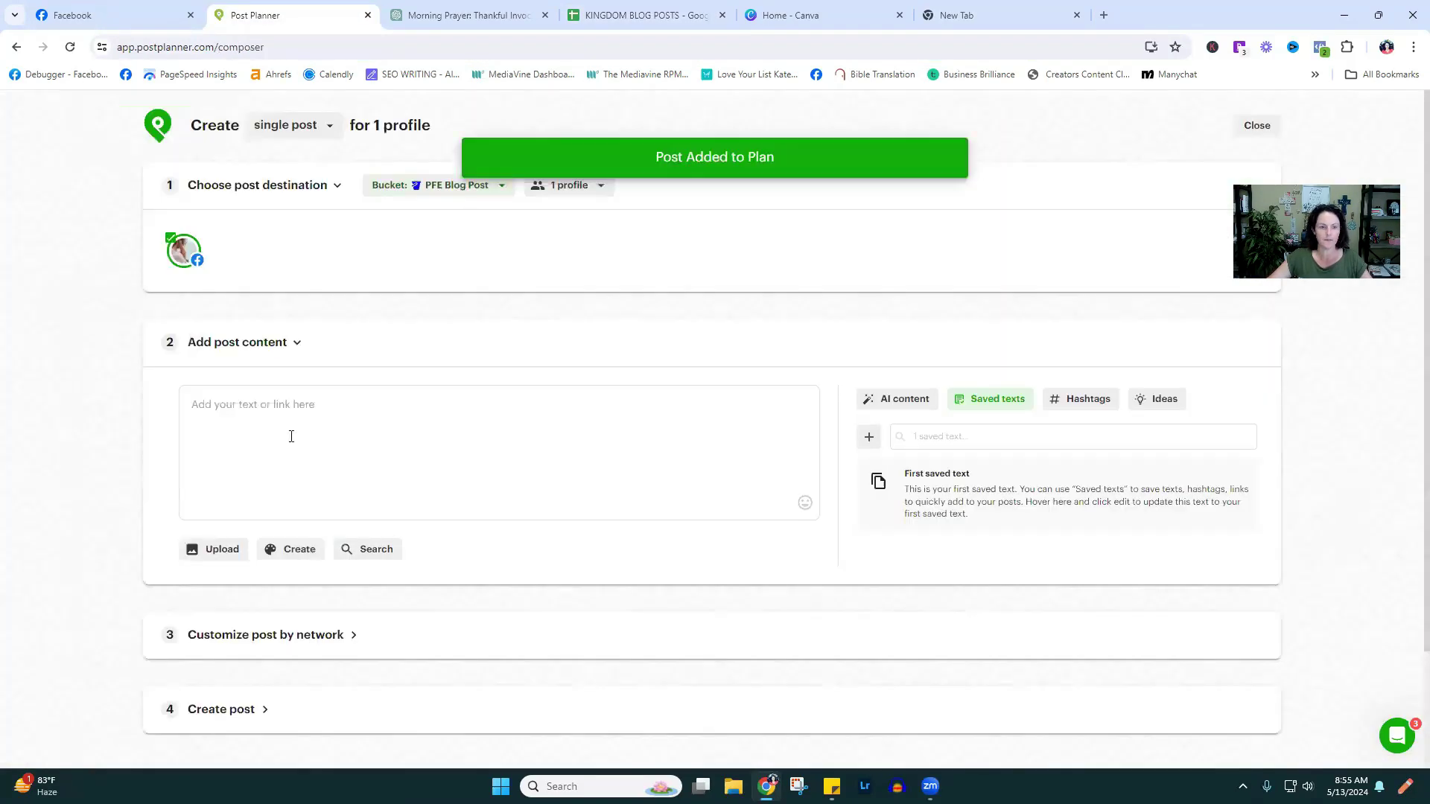
right_click(311, 410)
left_click(336, 242)
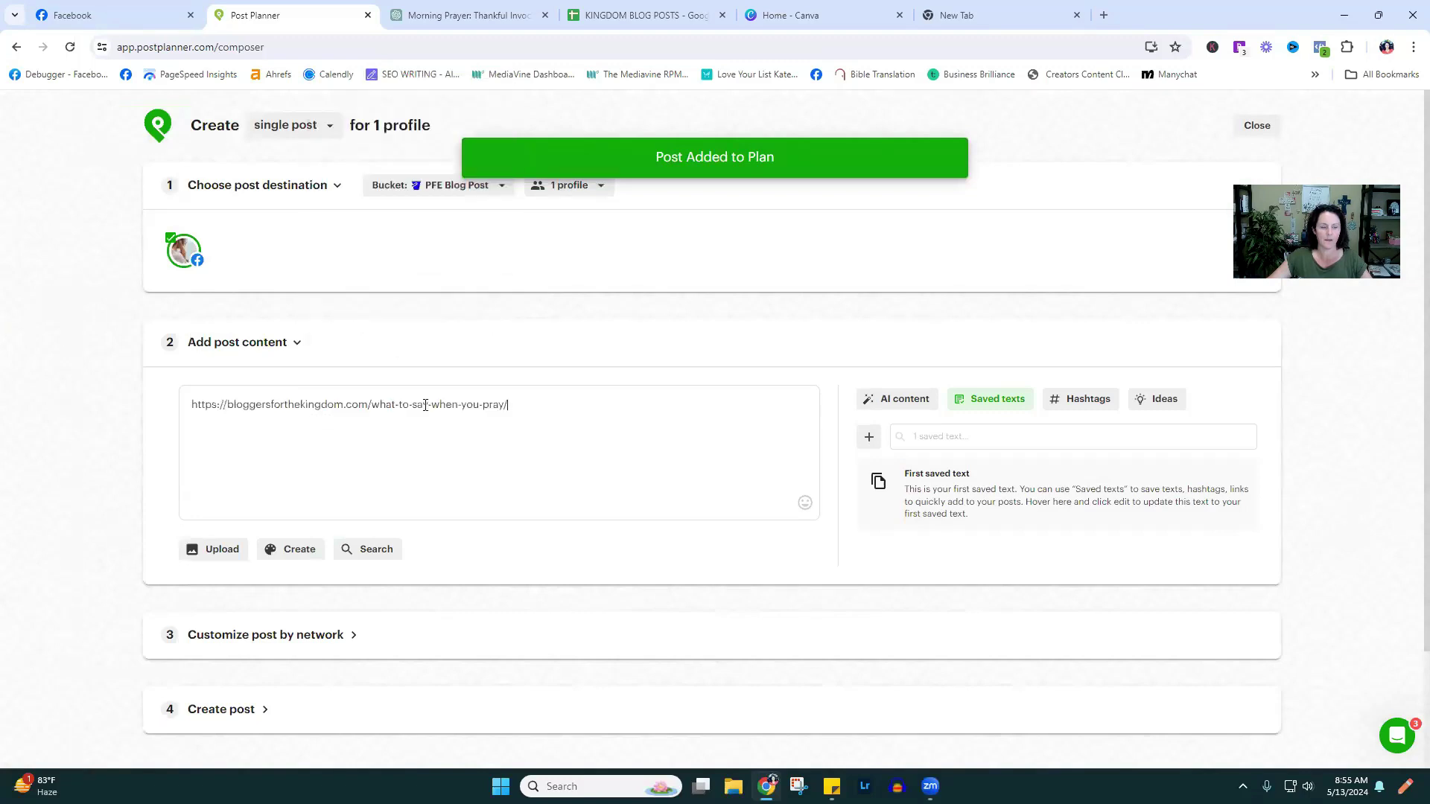
- Try to add the what-to-say-when-you-pray URL as the first comment before the link preview loads
scroll(403, 431, "down", 5)
right_click(396, 522)
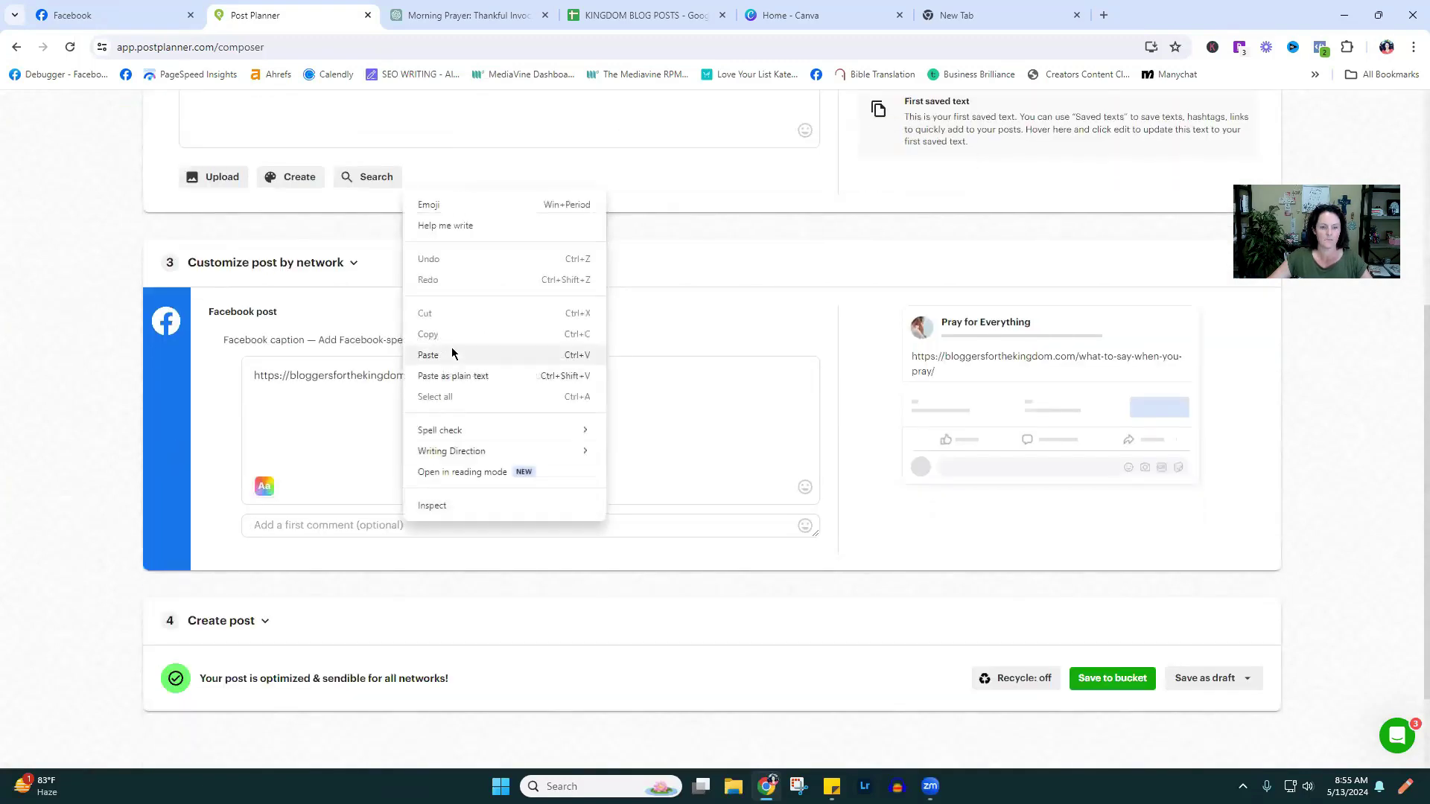
left_click(453, 354)
- Delete the what-to-say-when-you-pray URL from the post text
scroll(581, 499, "up", 5)
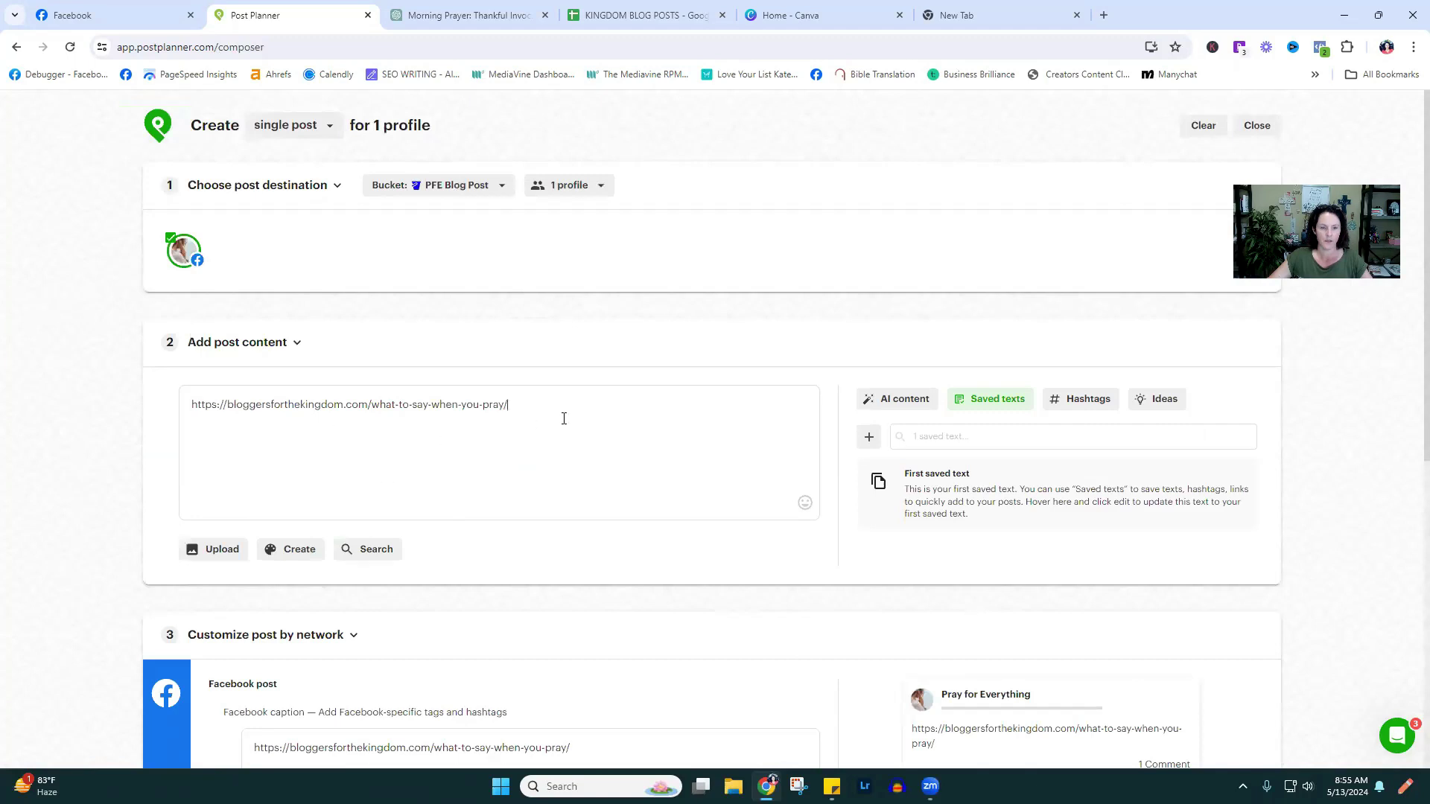
scroll(538, 450, "down", 5)
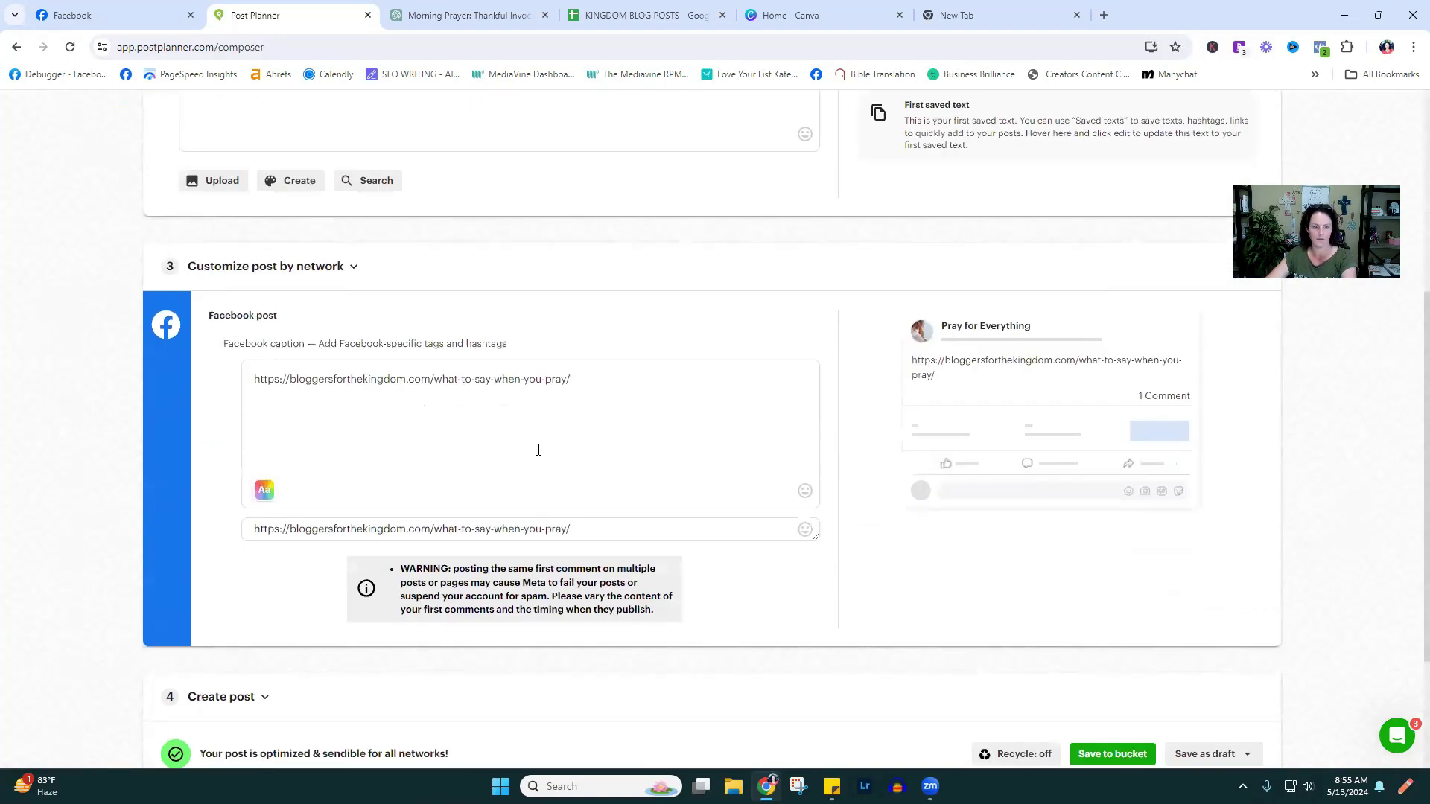
scroll(419, 212, "up", 4)
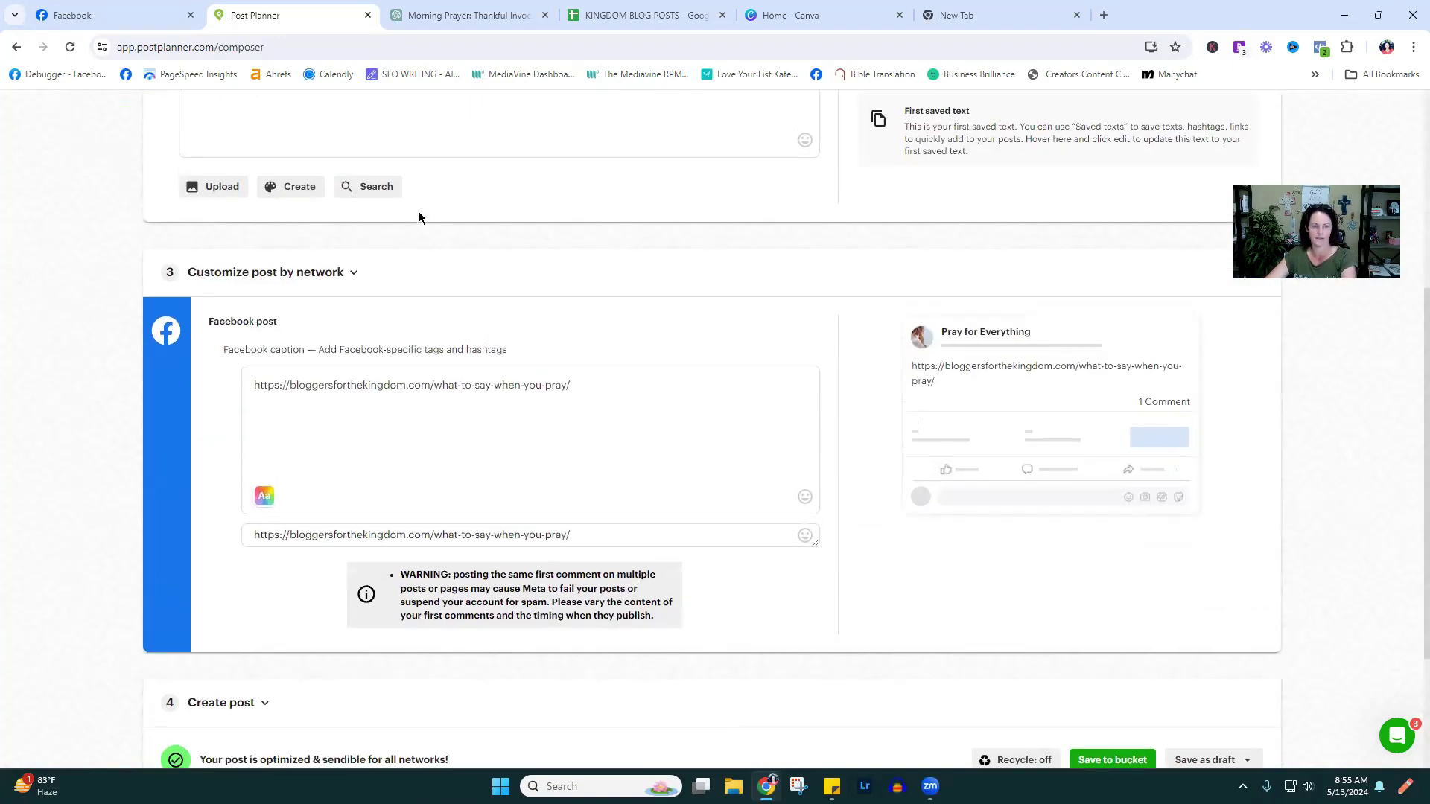
triple_click(484, 331)
key("BackSpace")
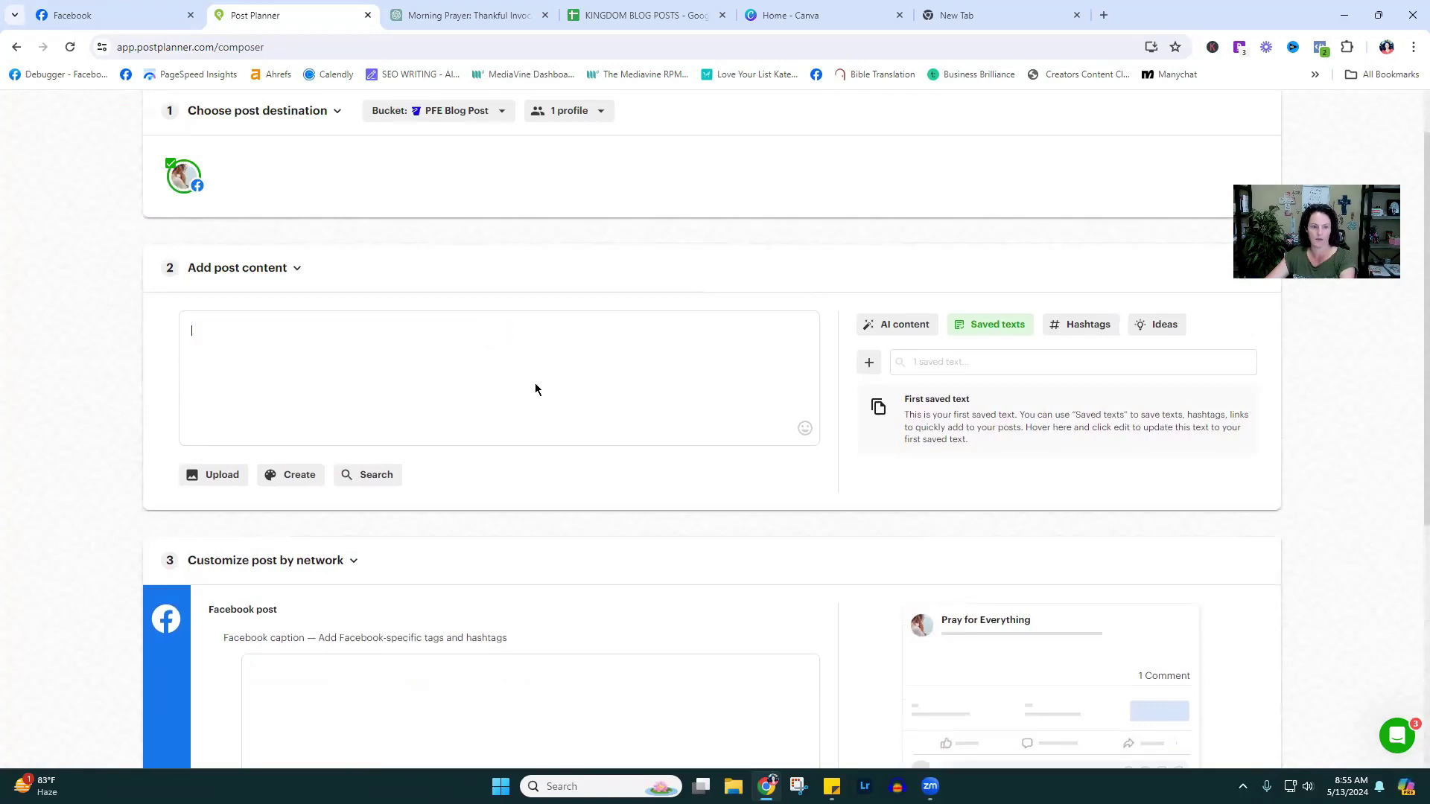
- Paste the what-to-say-when-you-pray URL into the Facebook post's empty first comment
scroll(534, 386, "down", 4)
double_click(506, 525)
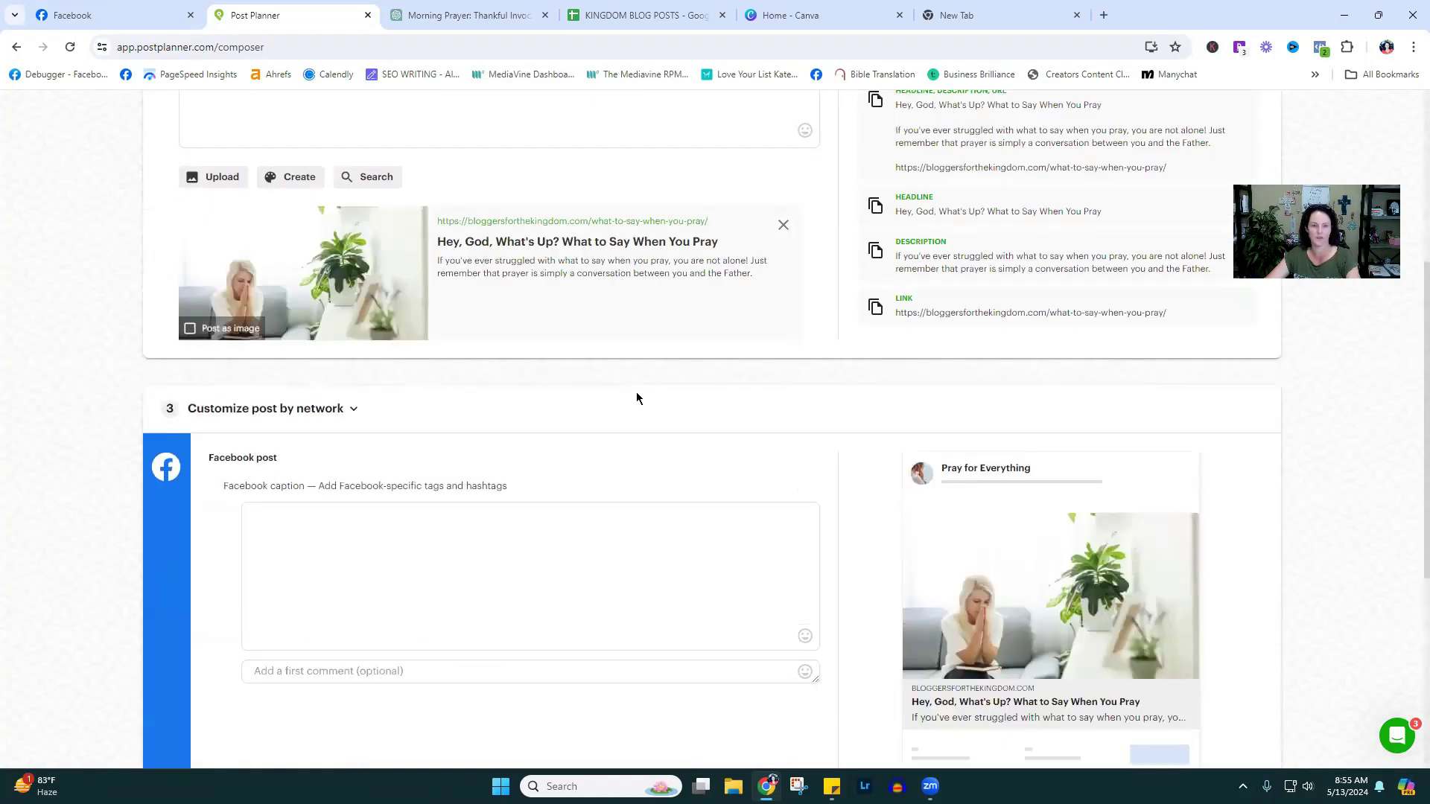
scroll(435, 496, "down", 4)
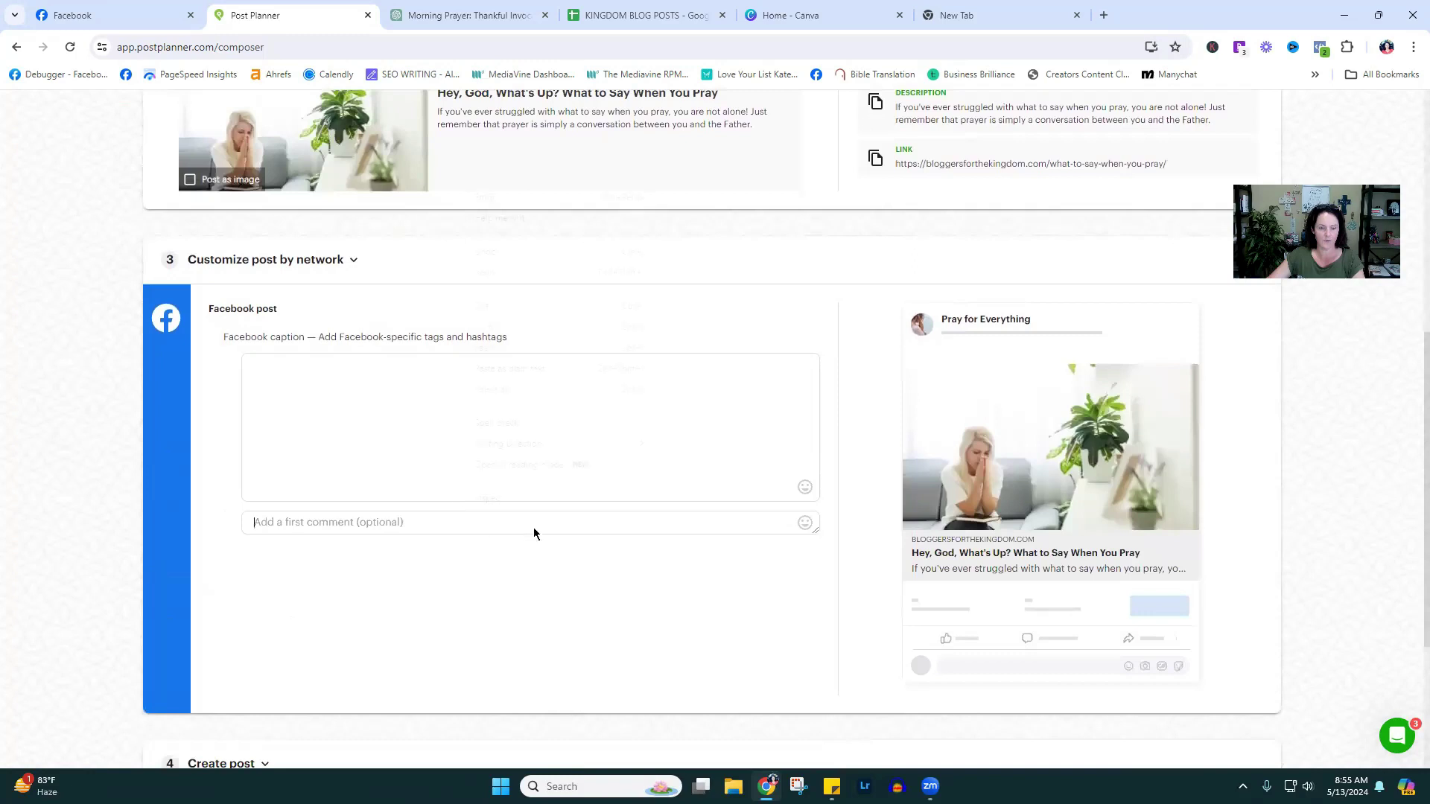
left_click(527, 347)
- Set the link preview to post as an image and paste the article's description into the post text
scroll(533, 447, "up", 5)
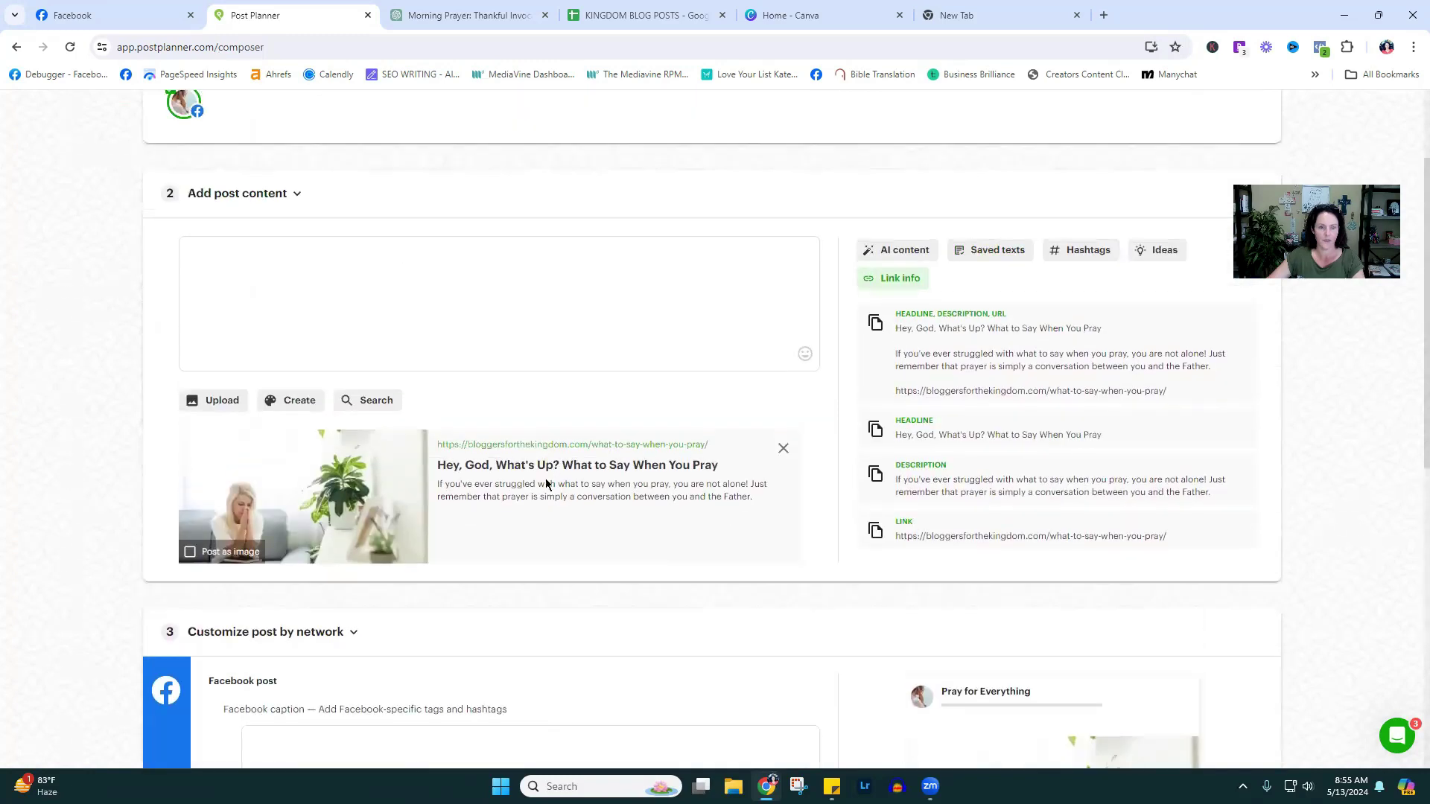
left_click(203, 558)
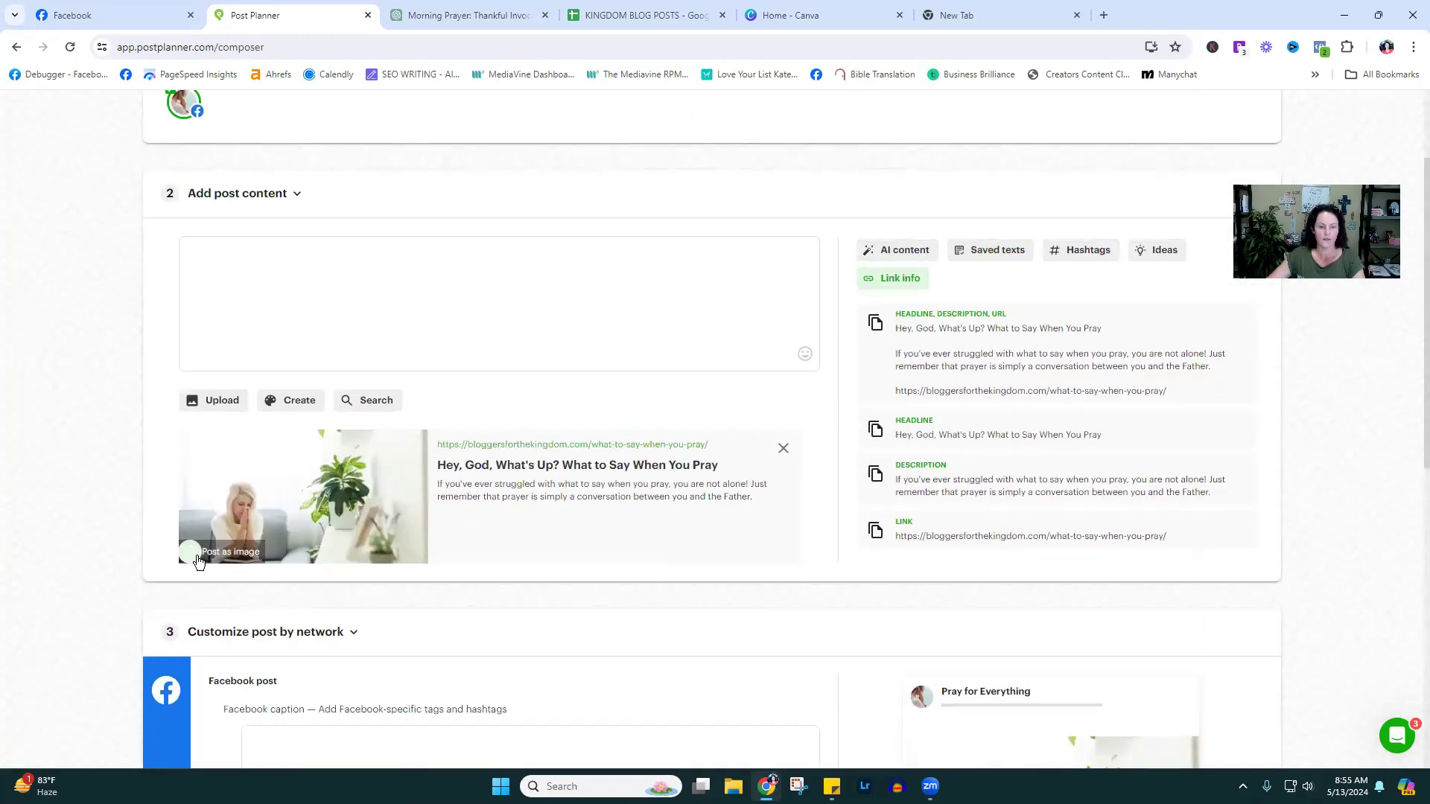
triple_click(1013, 351)
right_click(1013, 361)
left_click(1054, 372)
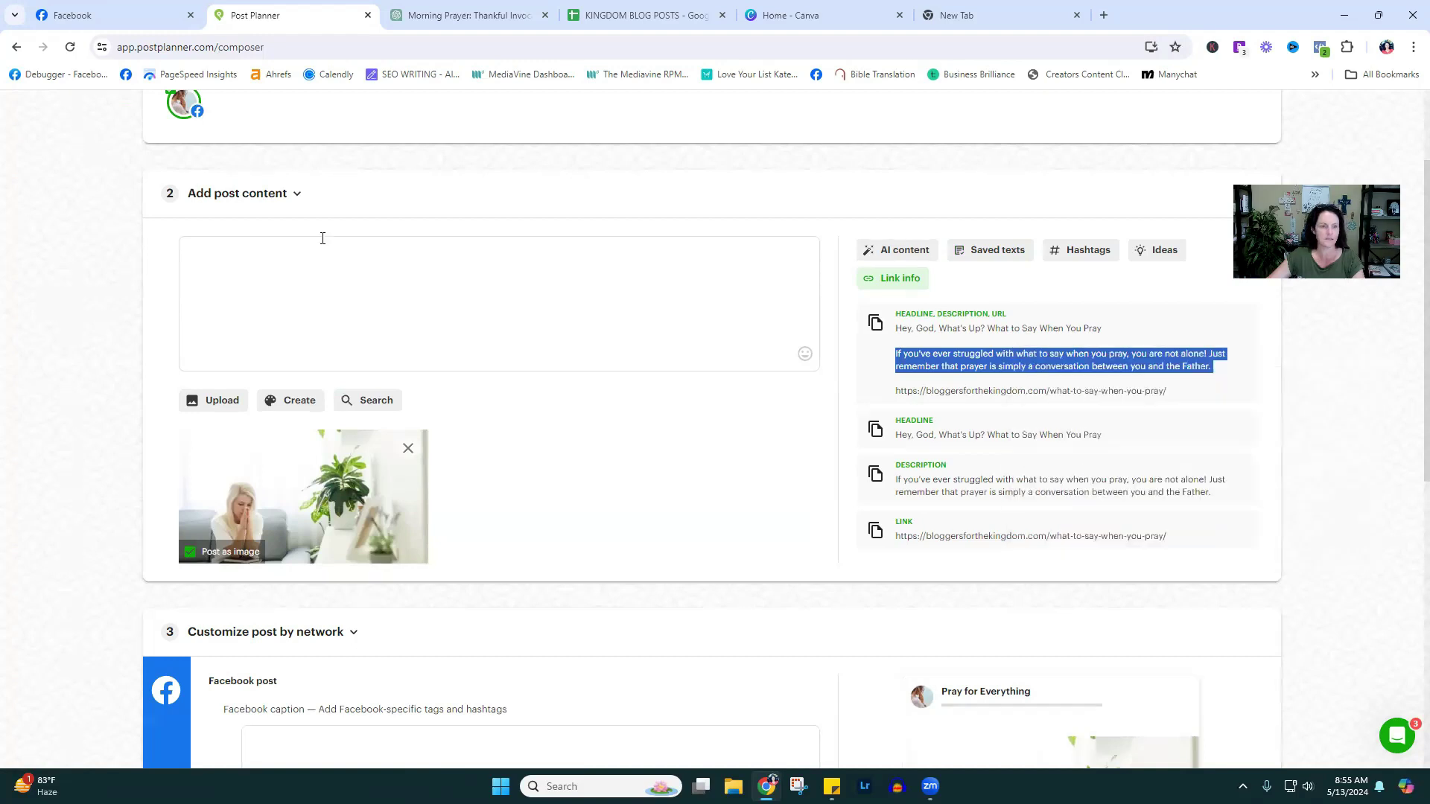
right_click(337, 277)
left_click(383, 394)
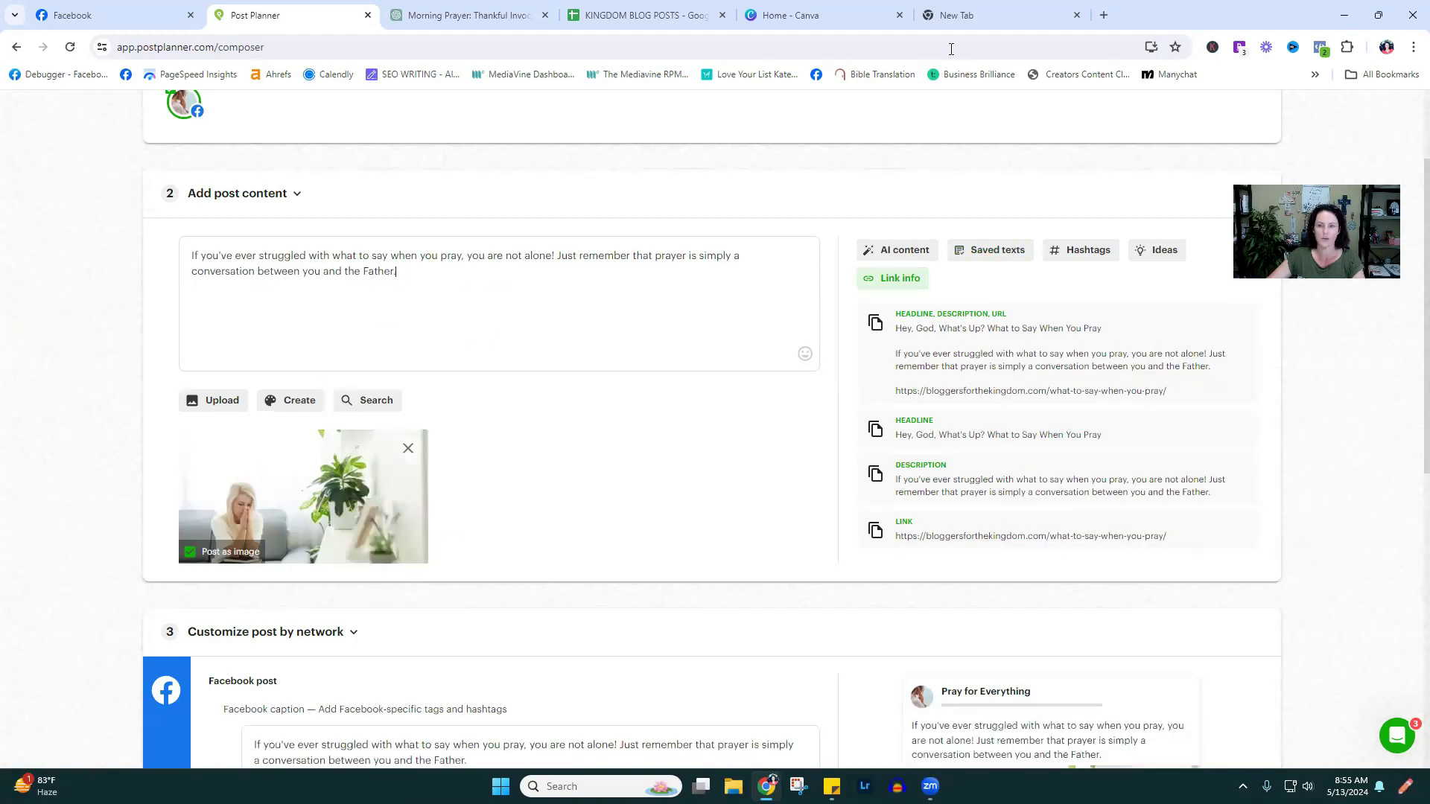
- Copy the "⬇⬇Link in Comments⬇⬇" line from the spare browser tab and append it to the Post Planner post text
left_click(1001, 16)
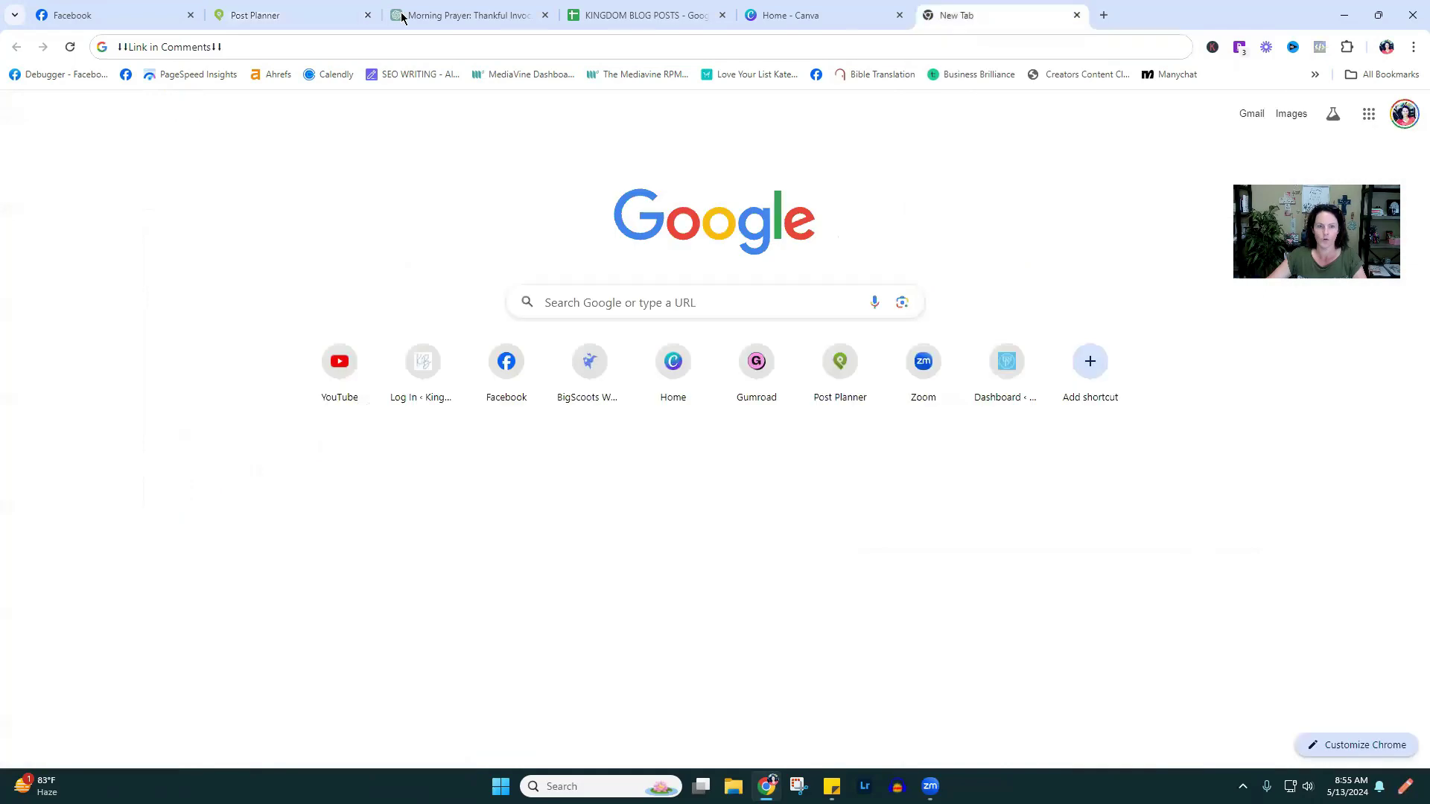
left_click(155, 47)
right_click(157, 49)
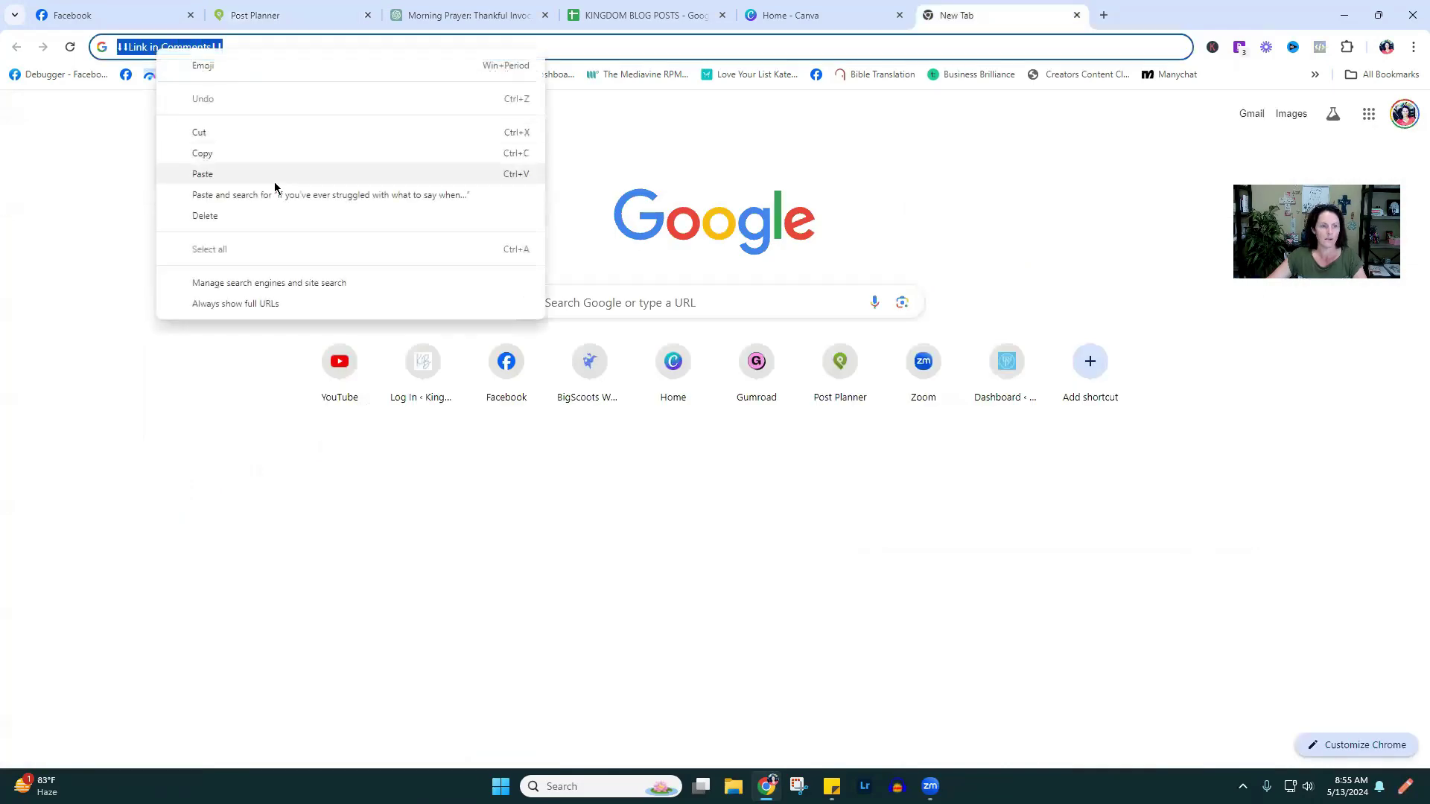
left_click(275, 153)
left_click(275, 13)
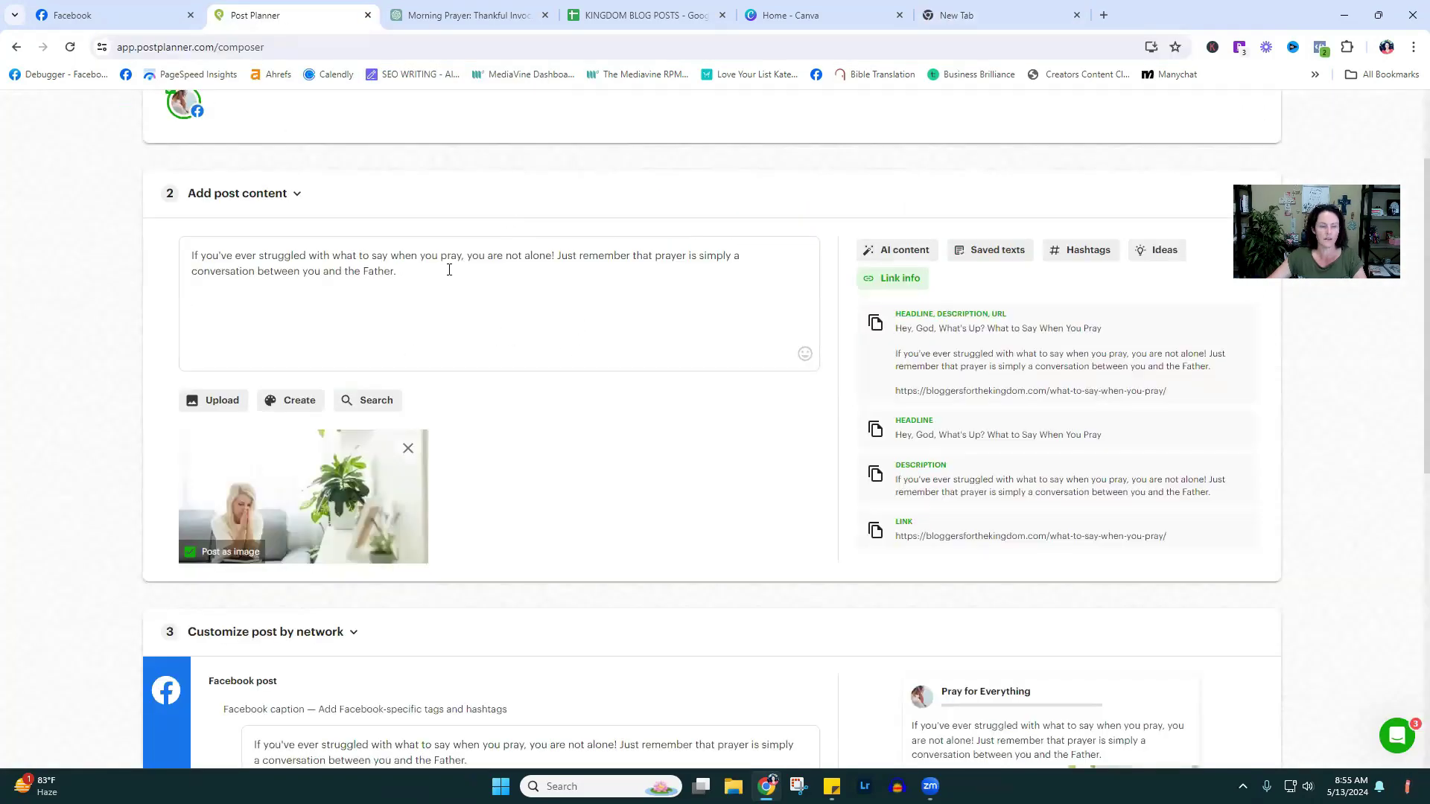
right_click(449, 270)
left_click(641, 438)
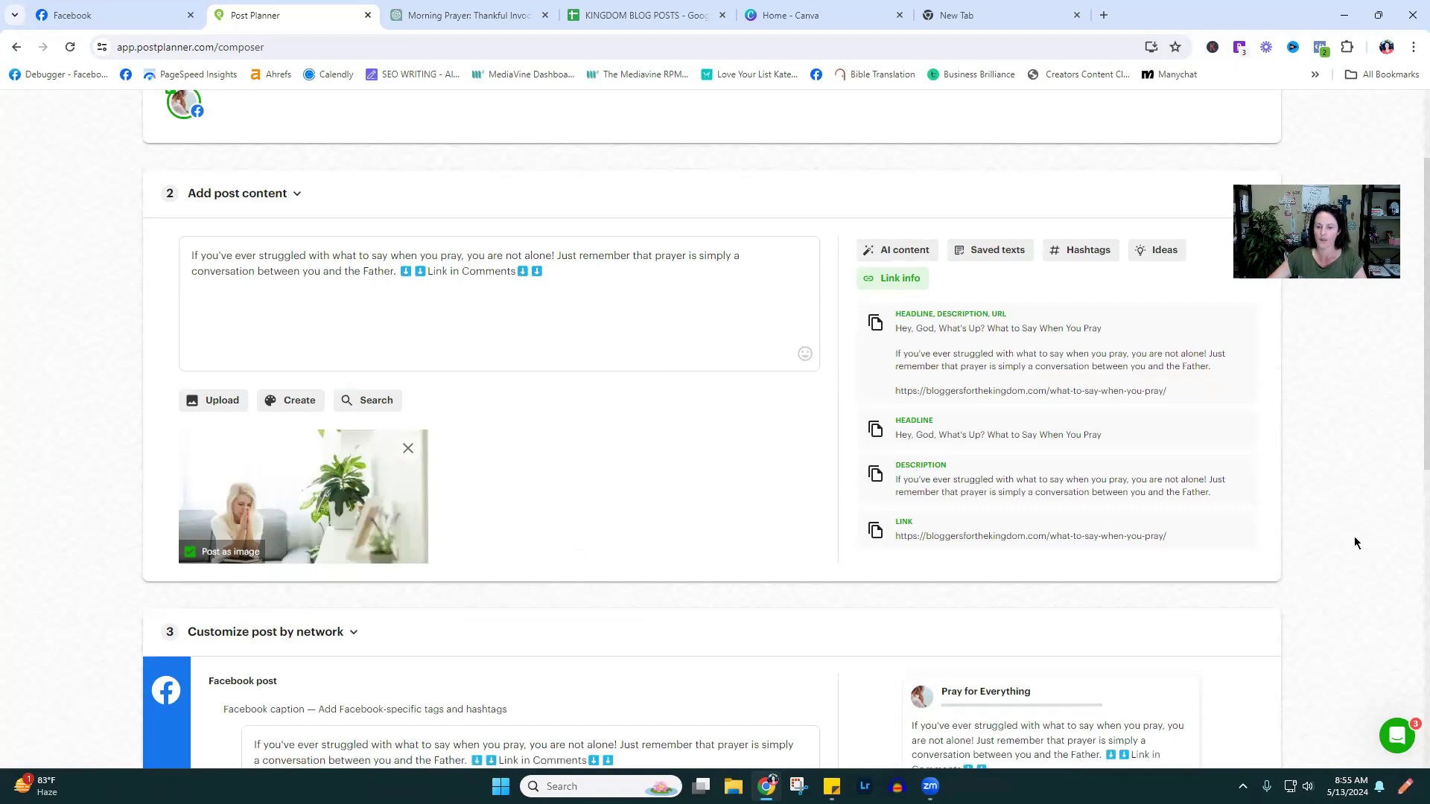
- Create the what-to-say-when-you-pray post in the PFE Blog Post bucket
scroll(1355, 537, "down", 5)
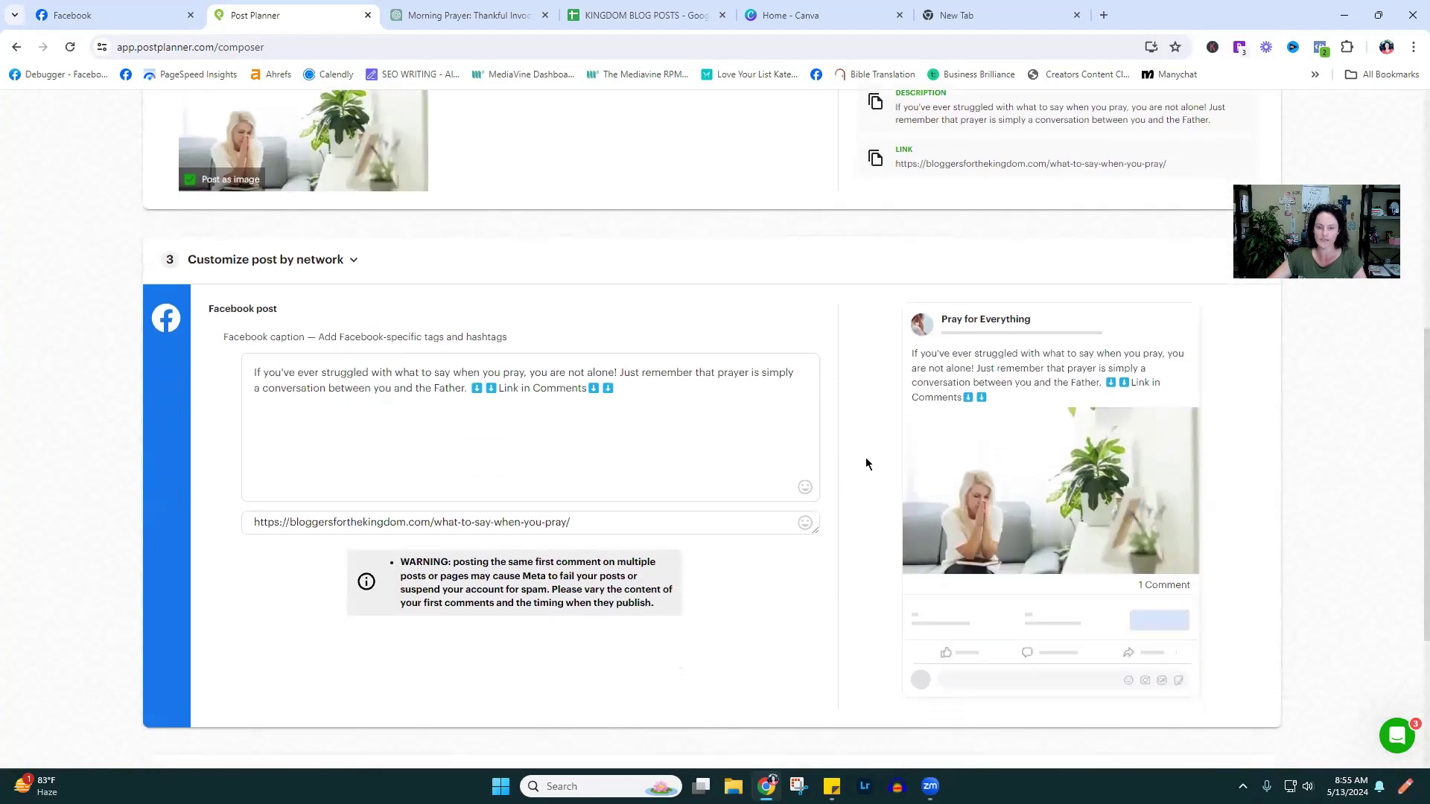
scroll(866, 464, "down", 4)
left_click(1110, 561)
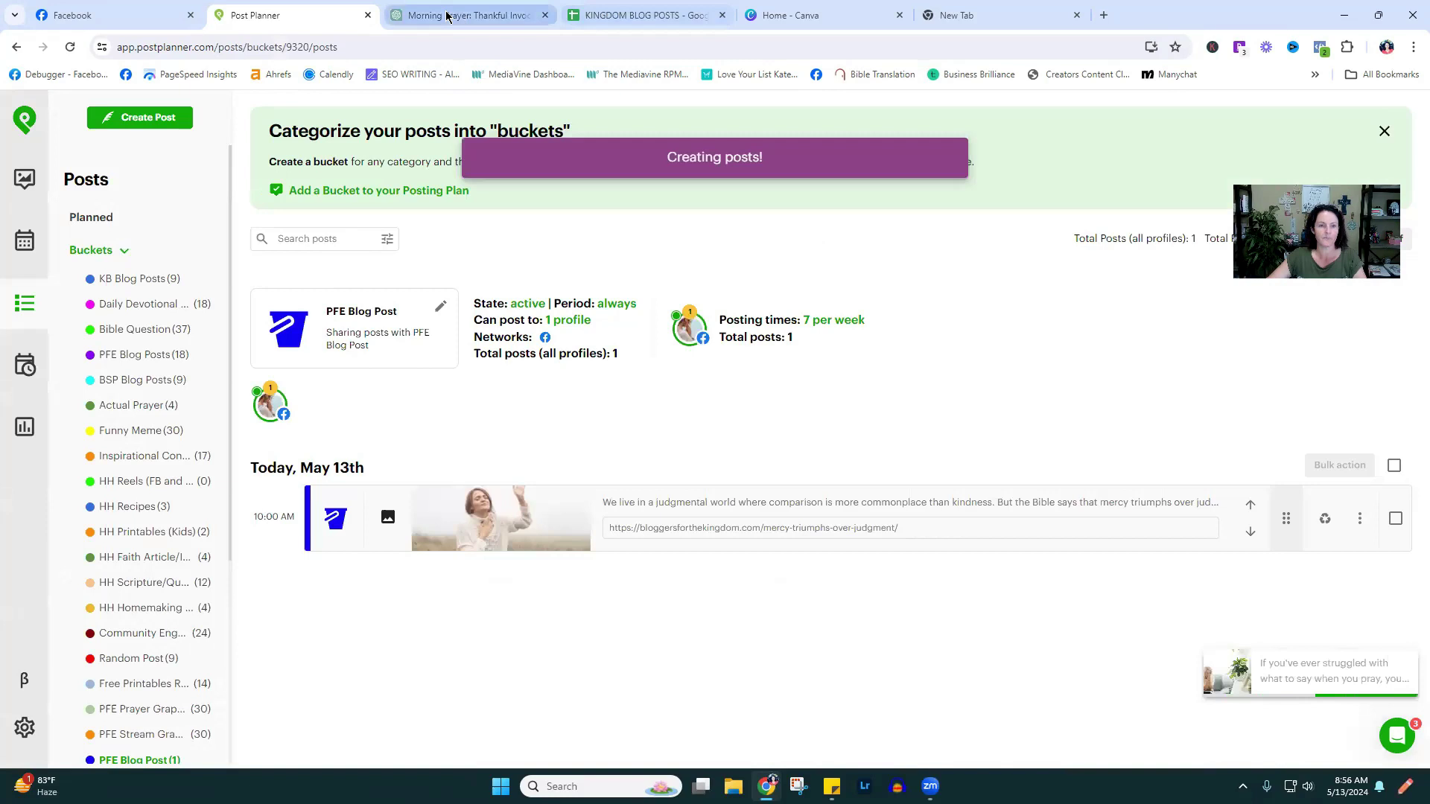
- Copy the my-cup-overflows-with-his-abundance URL from the KINGDOM BLOG POSTS spreadsheet in Google Sheets
left_click(616, 19)
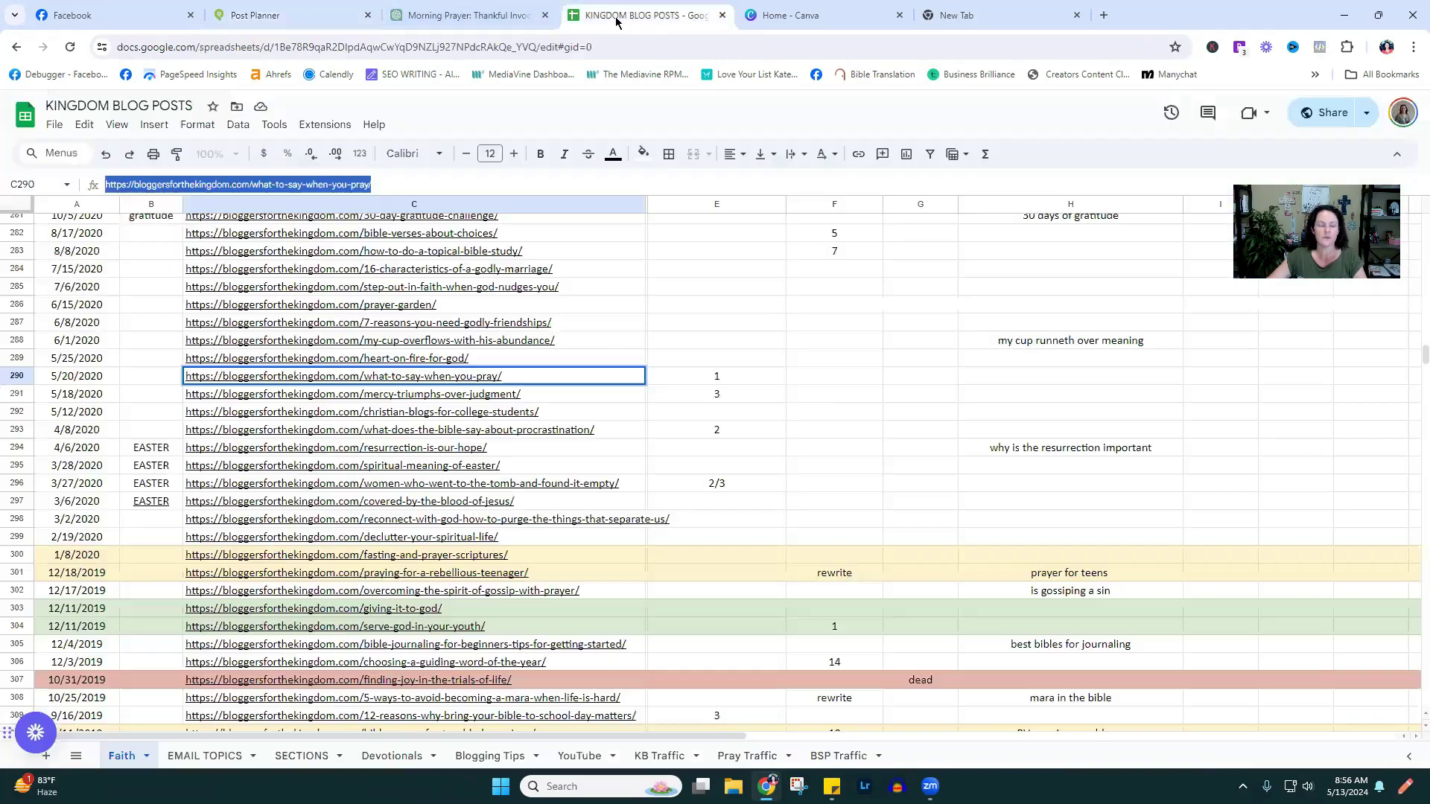
left_click(447, 341)
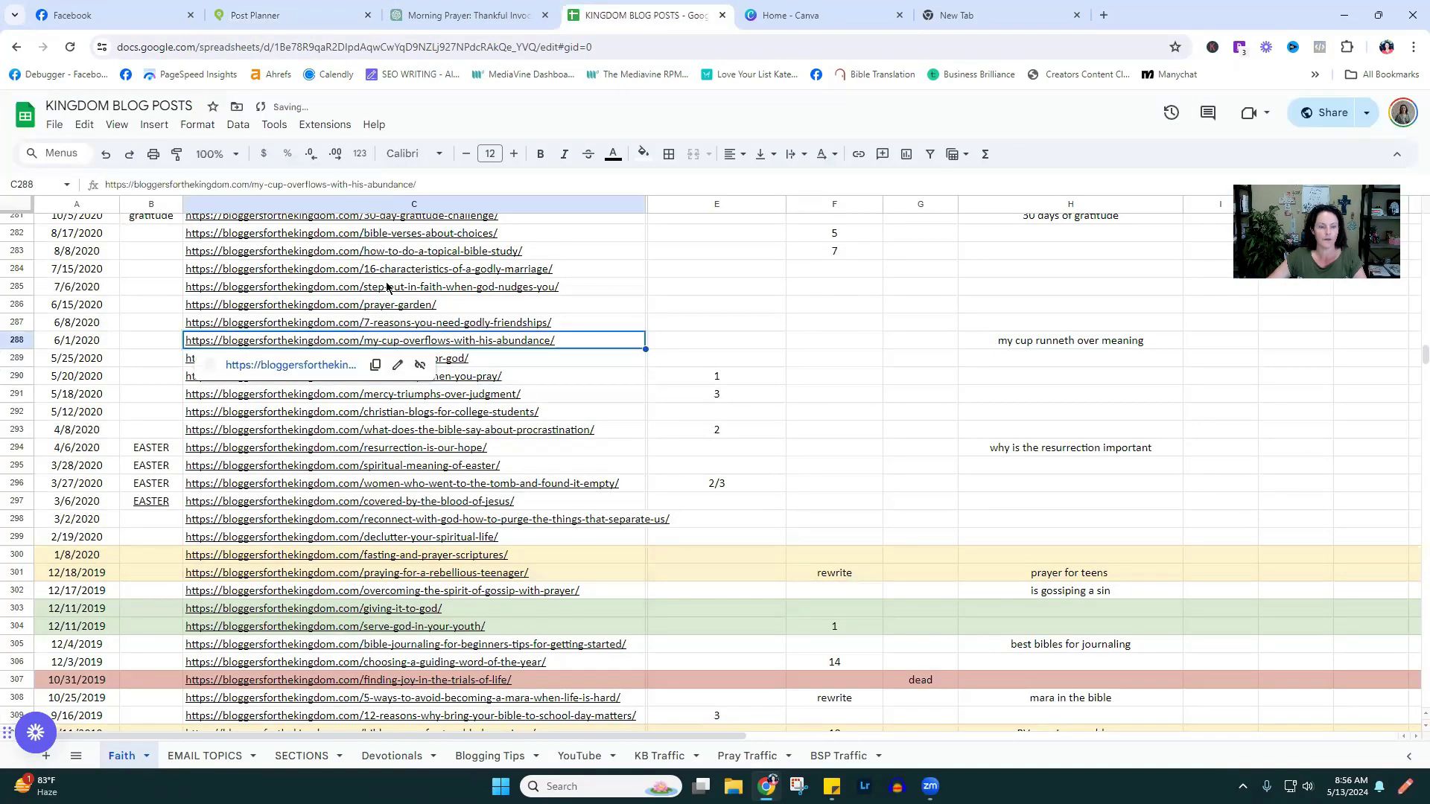
triple_click(328, 184)
right_click(352, 184)
left_click(377, 272)
- Start a new post in Post Planner and paste the my-cup-overflows-with-his-abundance URL into its text
left_click(292, 14)
left_click(138, 119)
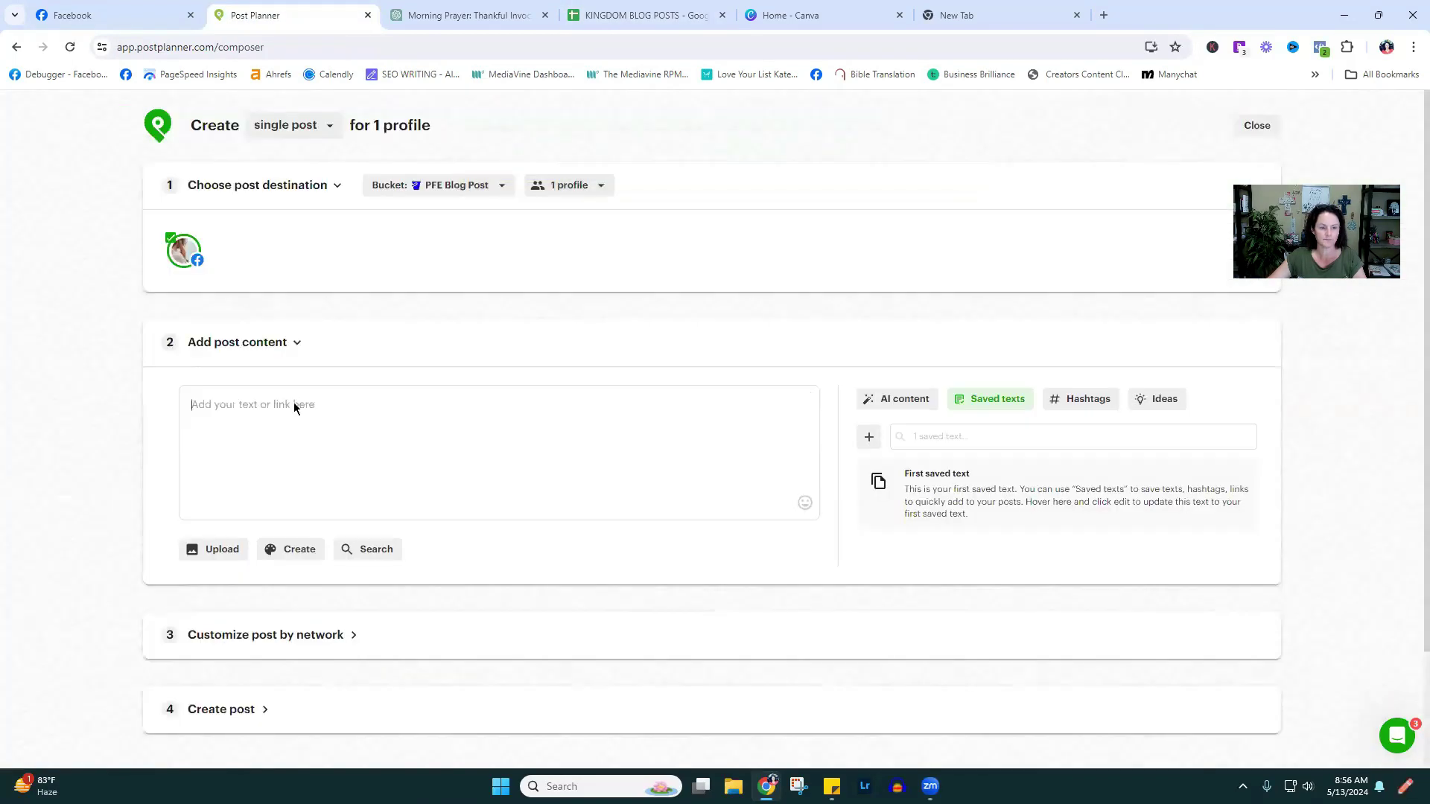
right_click(293, 402)
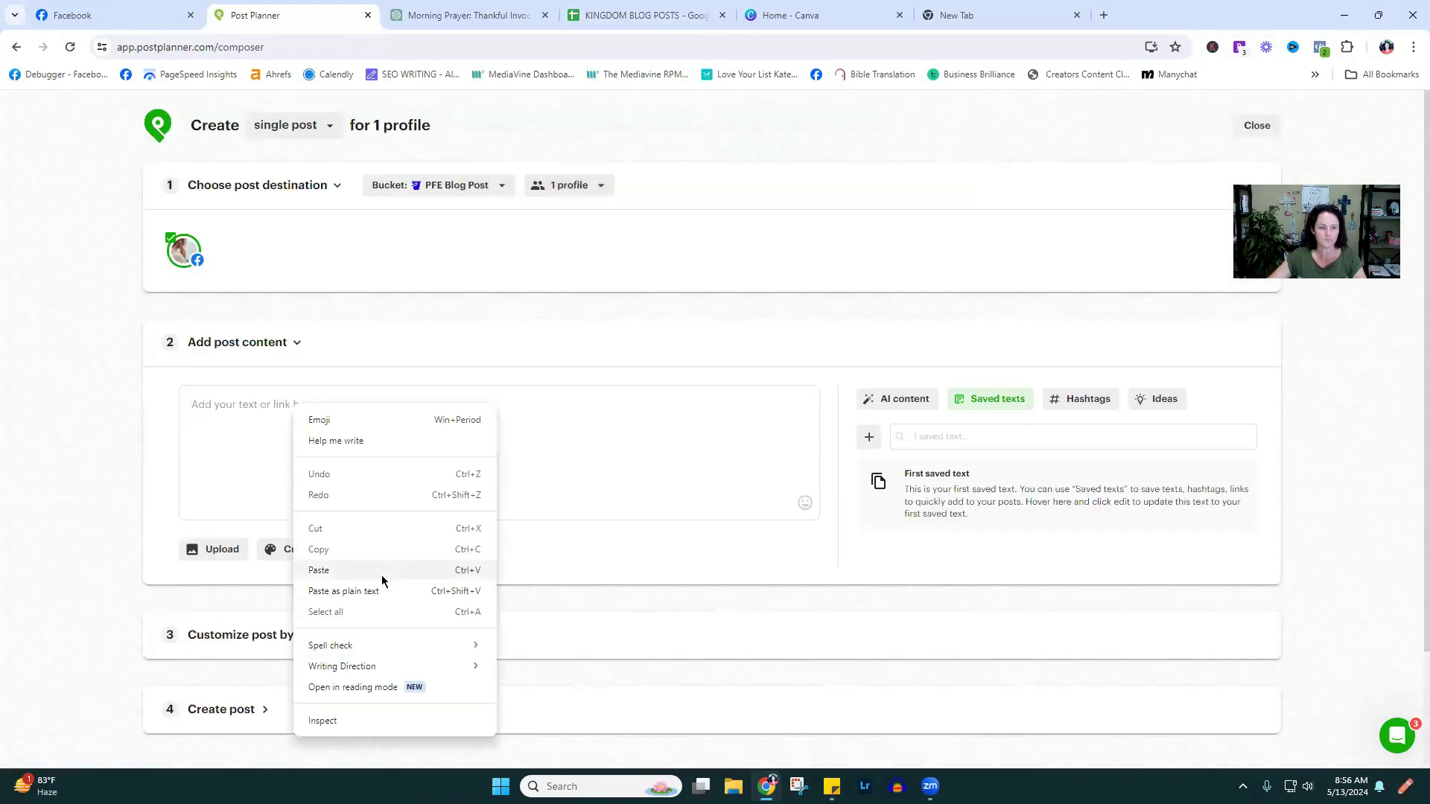
left_click(381, 575)
- Paste the my-cup-overflows-with-his-abundance URL as the Facebook post's first comment
scroll(775, 522, "down", 4)
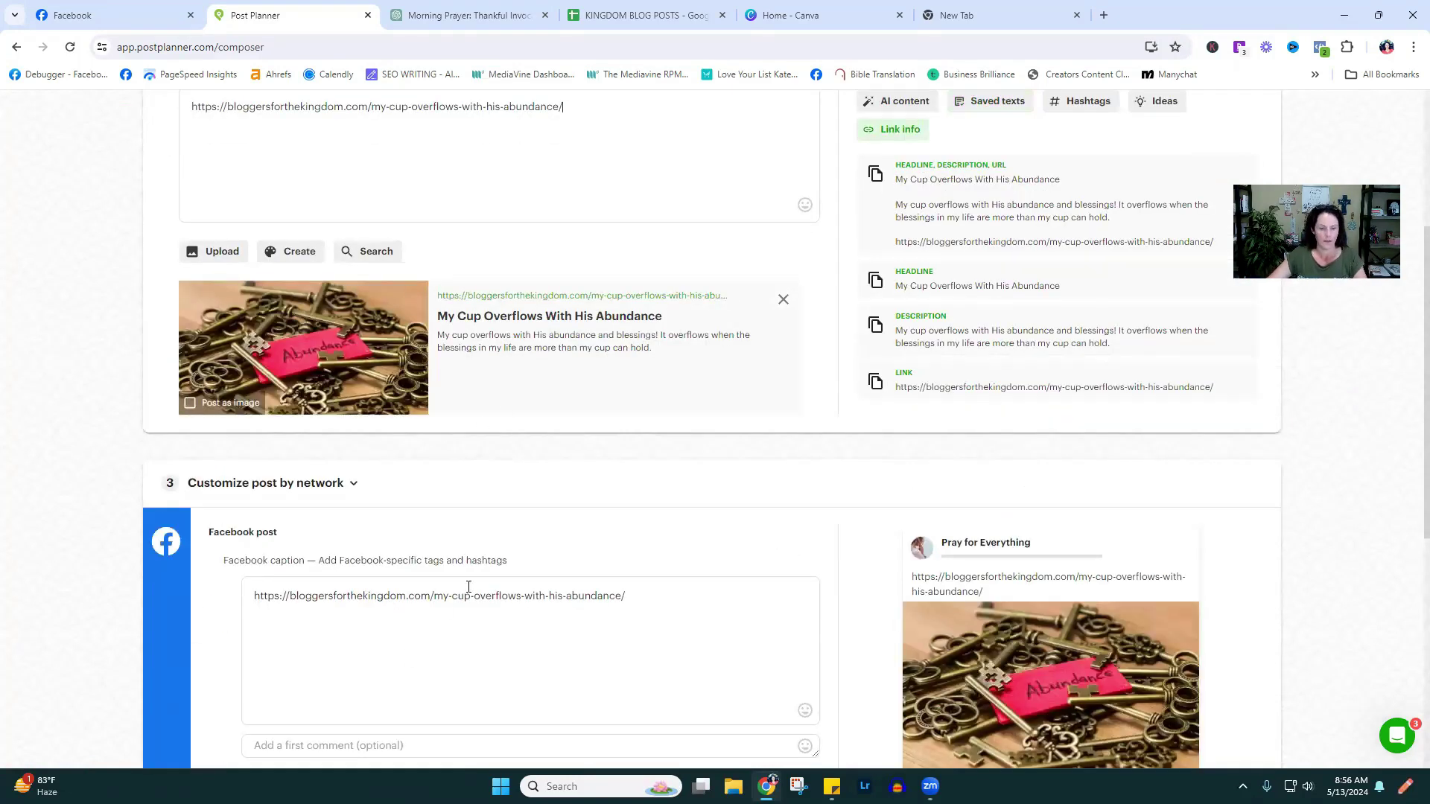
right_click(452, 686)
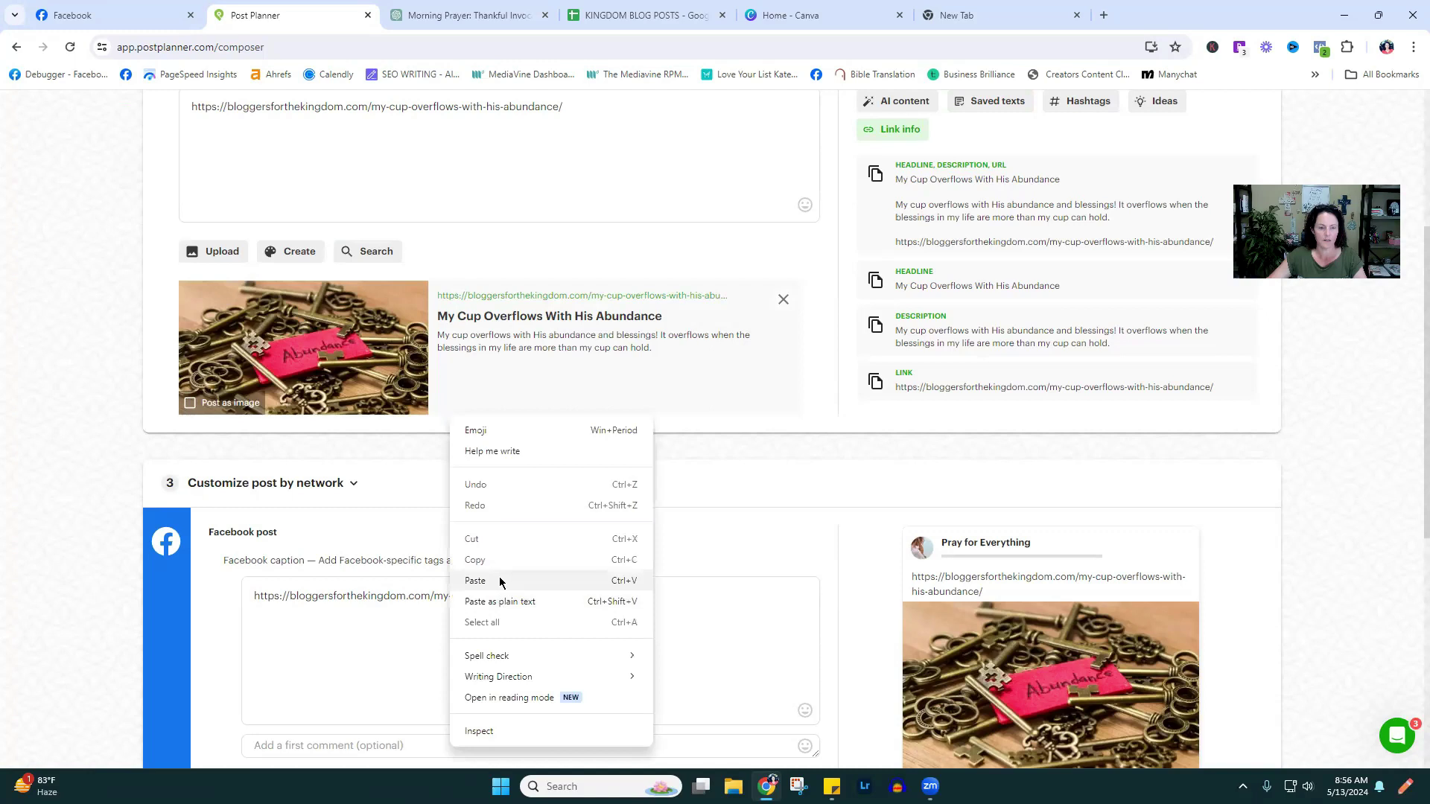
left_click(500, 581)
- Set the link preview to post as an image and replace the URL in the post text with the article's description
left_click(190, 403)
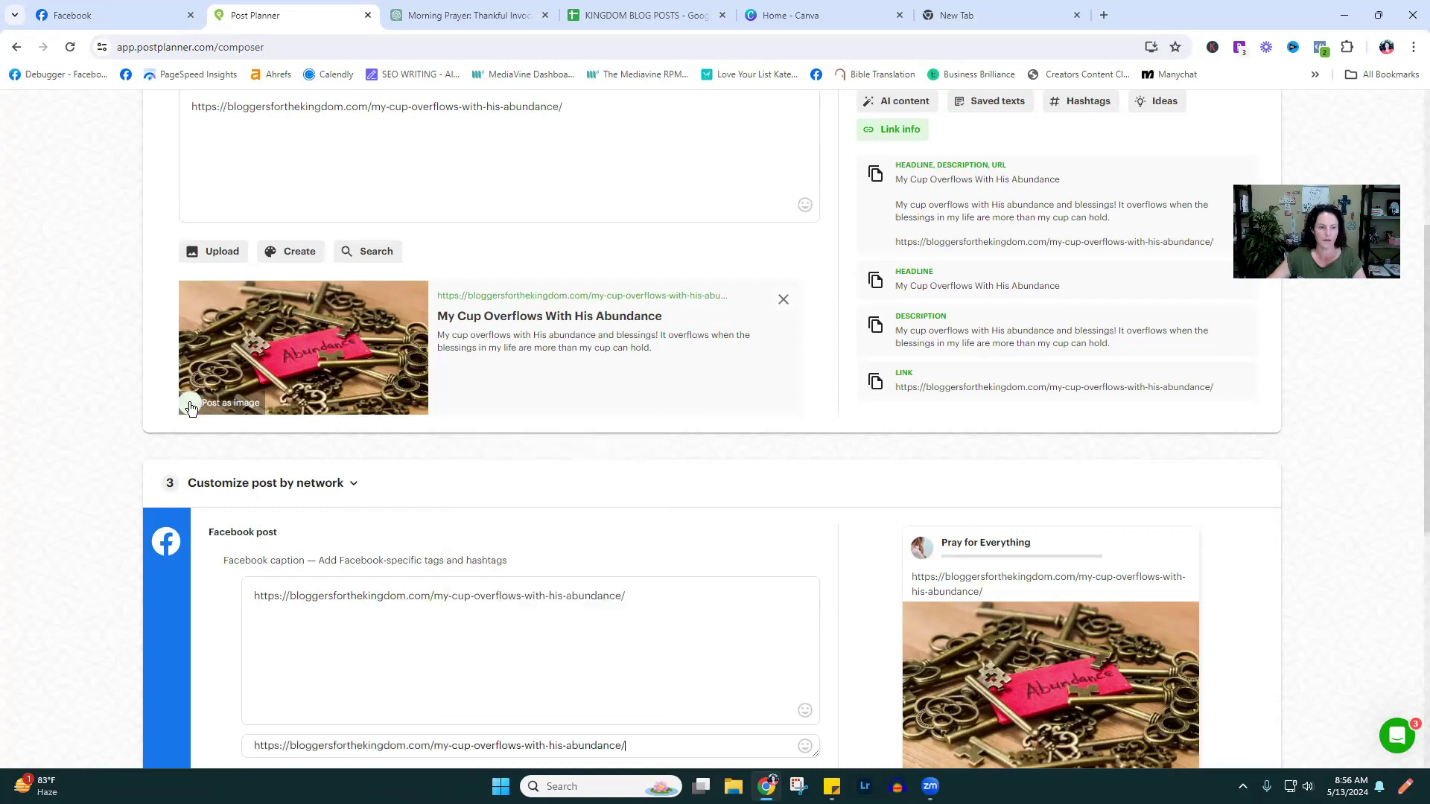
triple_click(932, 202)
right_click(932, 203)
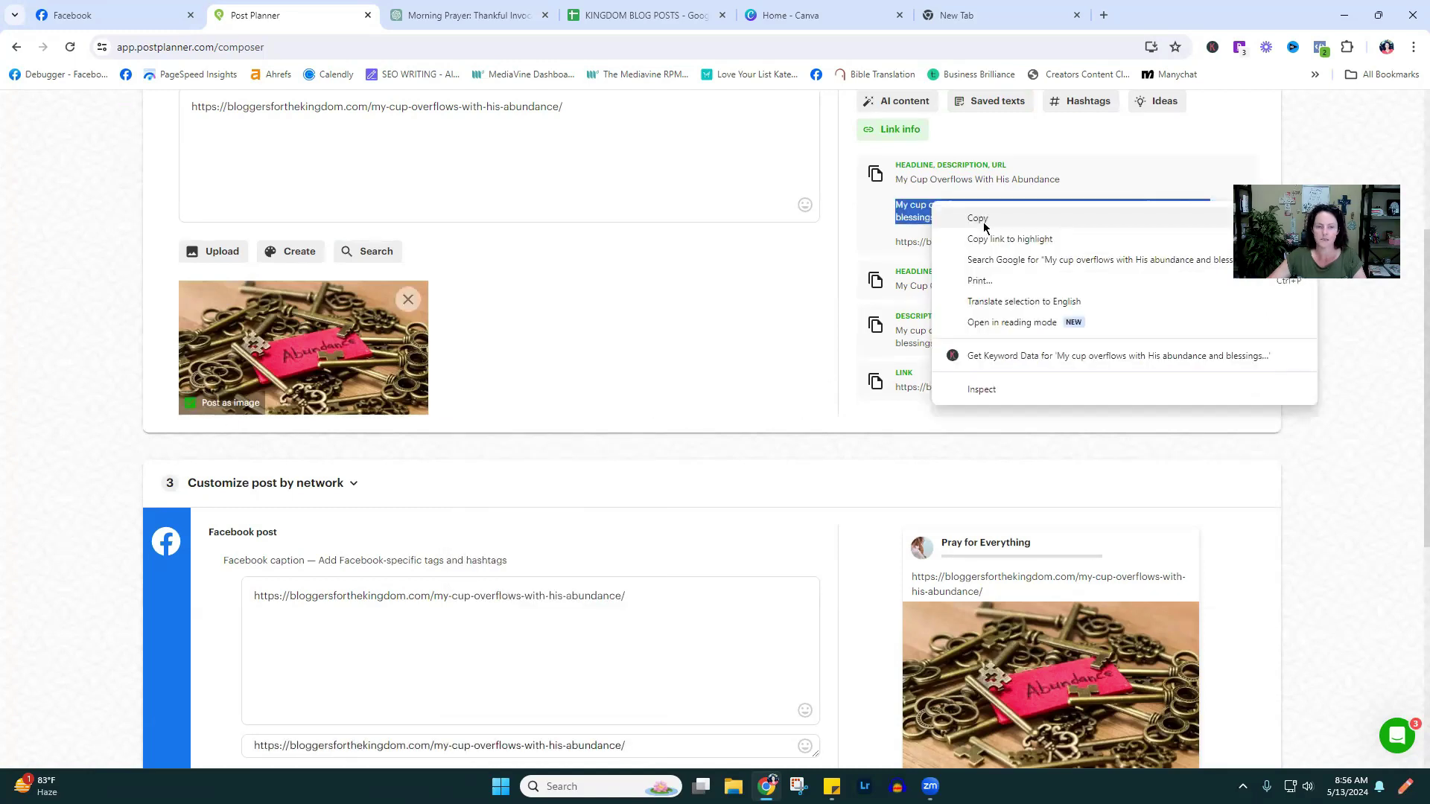
left_click(940, 212)
right_click(306, 113)
triple_click(317, 107)
right_click(318, 107)
left_click(399, 217)
- Append the copied "⬇⬇Link in Comments⬇⬇" line to the My Cup Overflows description in the post text
scroll(538, 230, "up", 3)
left_click(1035, 15)
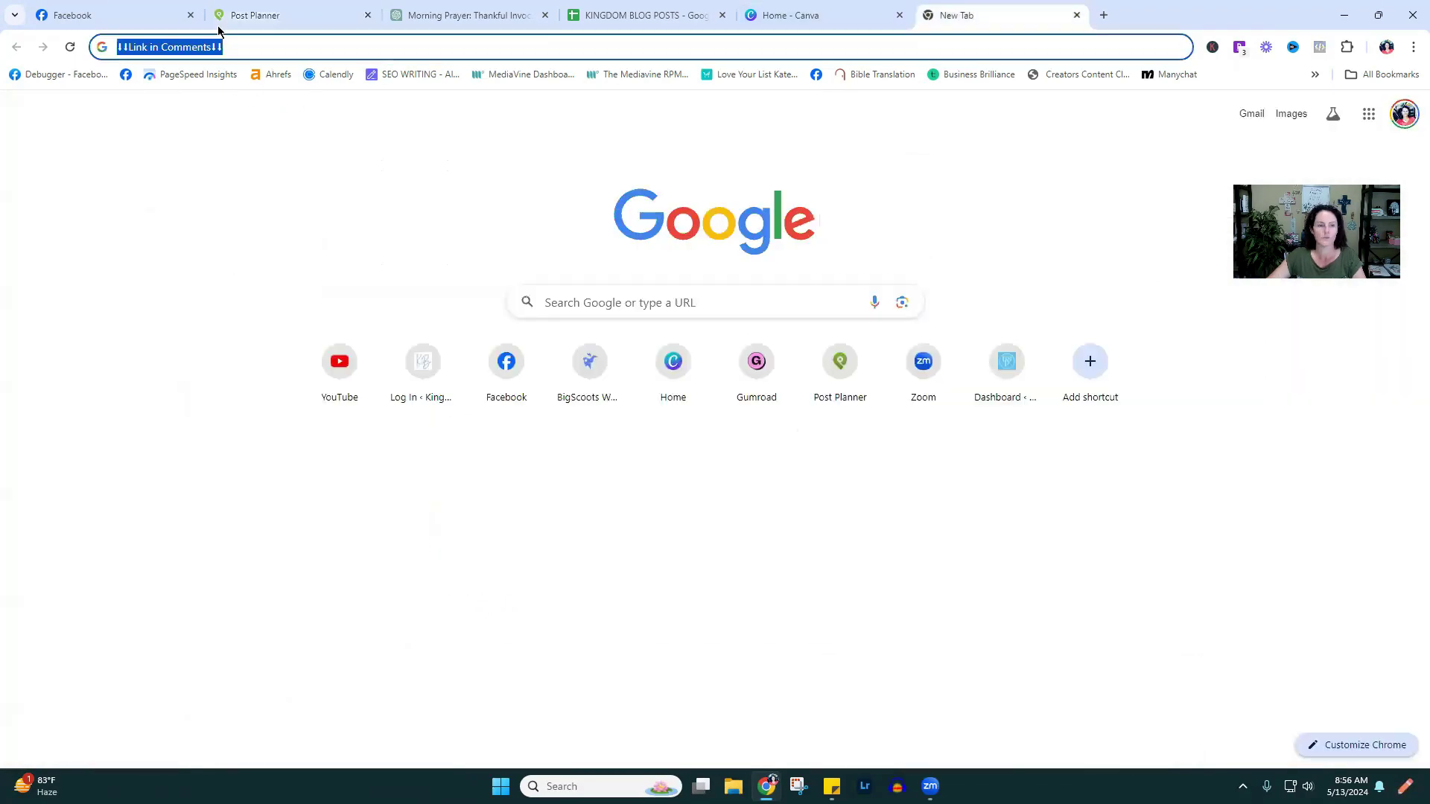
right_click(197, 48)
left_click(282, 152)
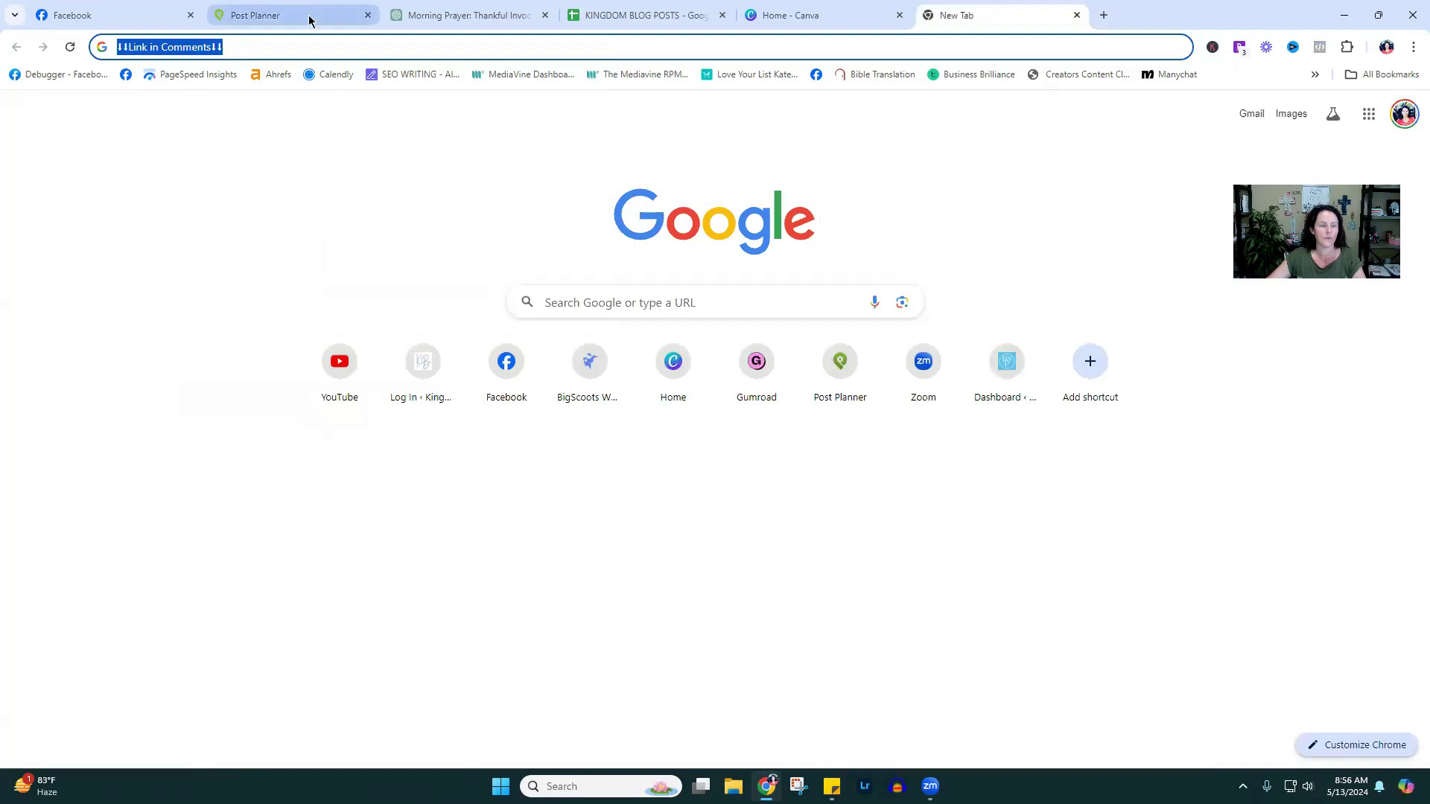
left_click(309, 15)
right_click(272, 345)
left_click(371, 514)
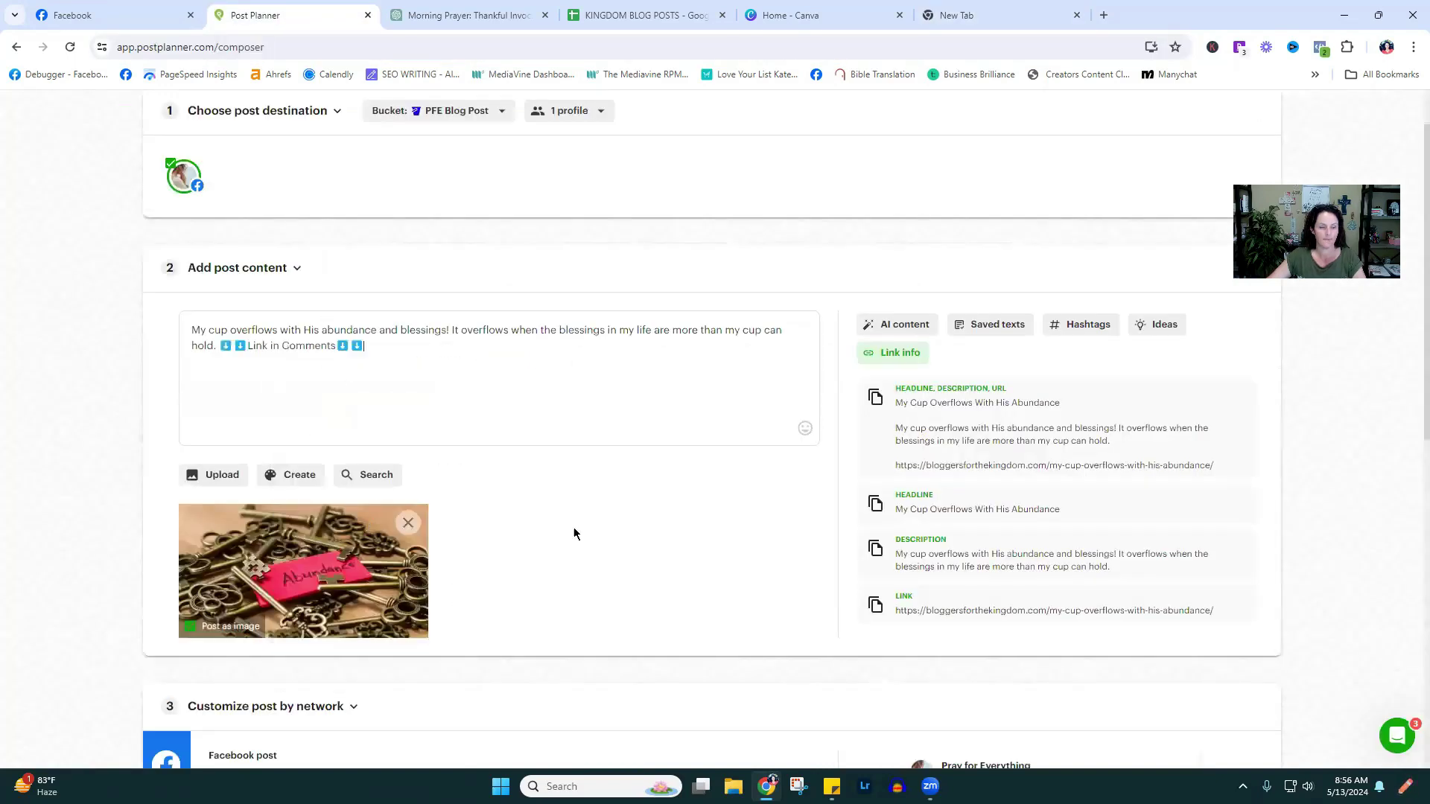
- Create the My Cup Overflows post in the PFE Blog Post bucket and close the composer
scroll(1190, 507, "down", 4)
scroll(970, 482, "down", 1)
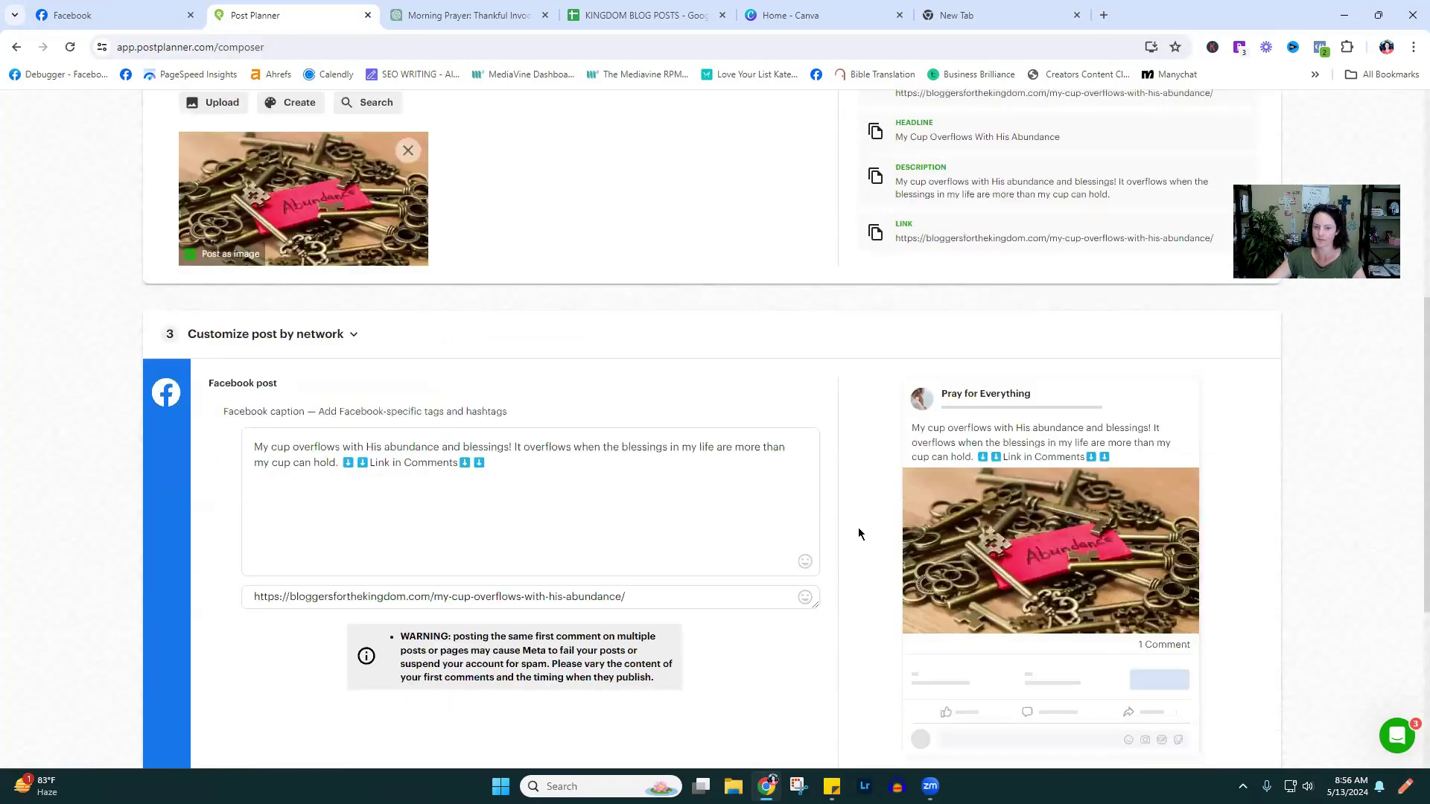
scroll(968, 559, "down", 5)
left_click(1109, 570)
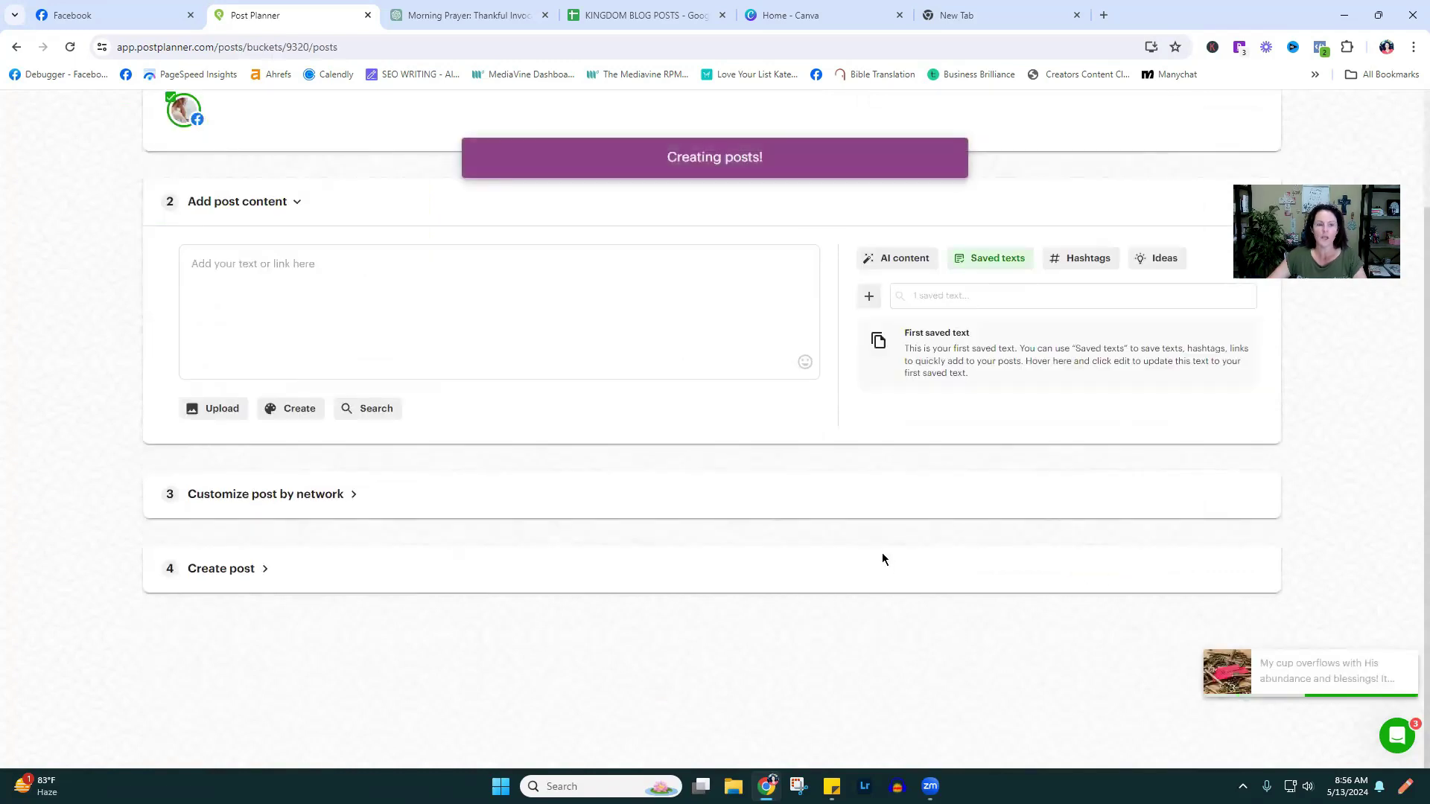
left_click(1259, 129)
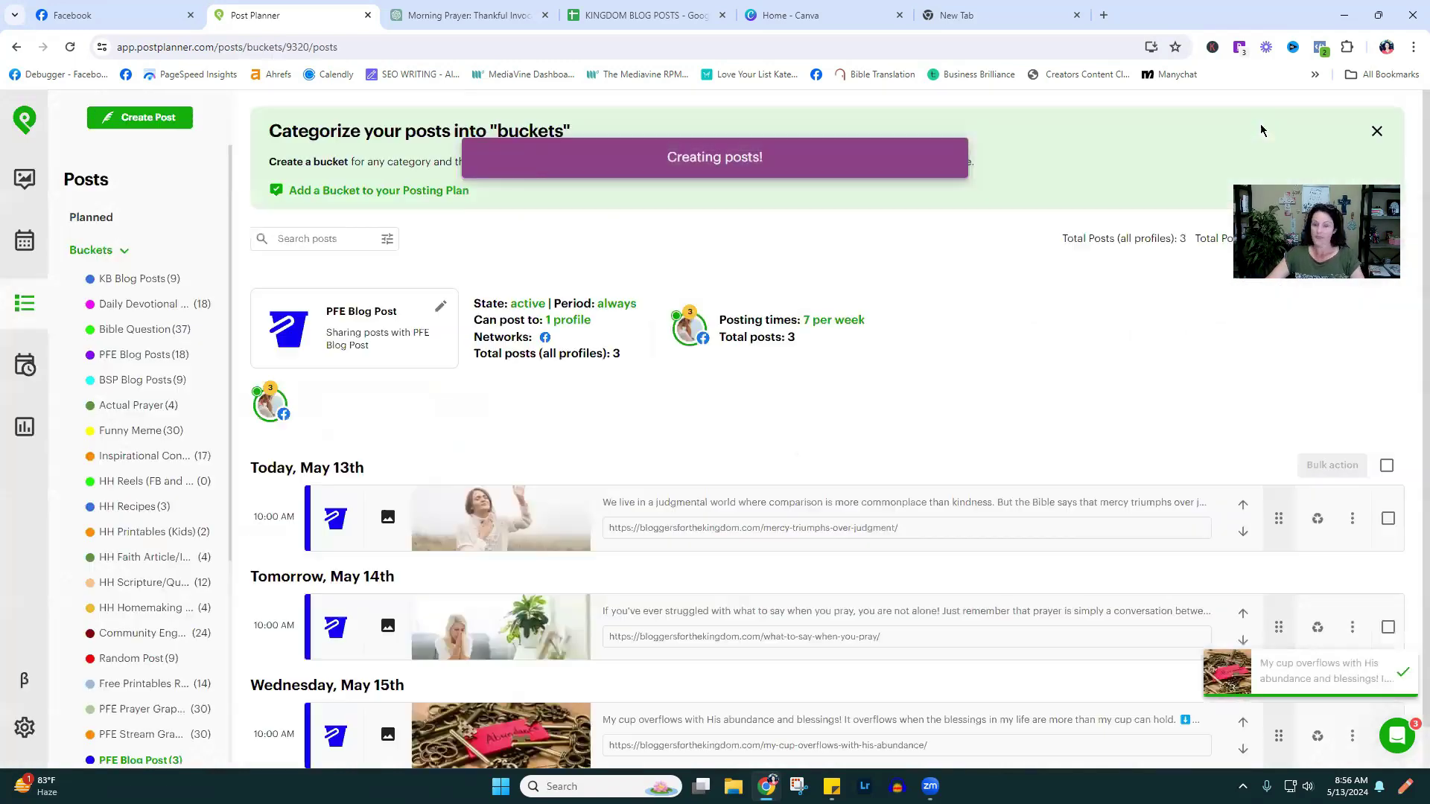
- View the PFE page's posting calendar and look through the Prayer Questions for Facebook conversation in ChatGPT
left_click(25, 240)
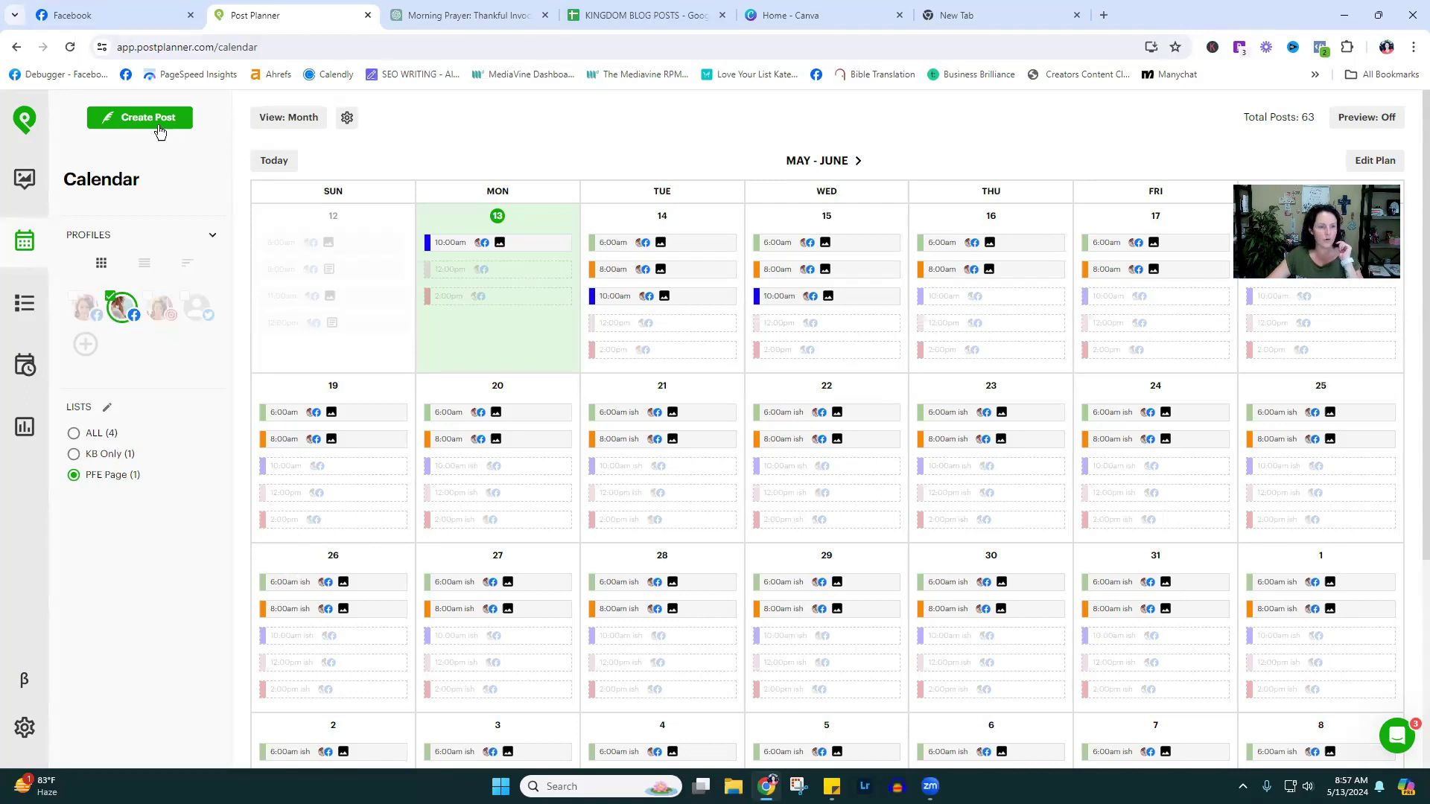
left_click(436, 15)
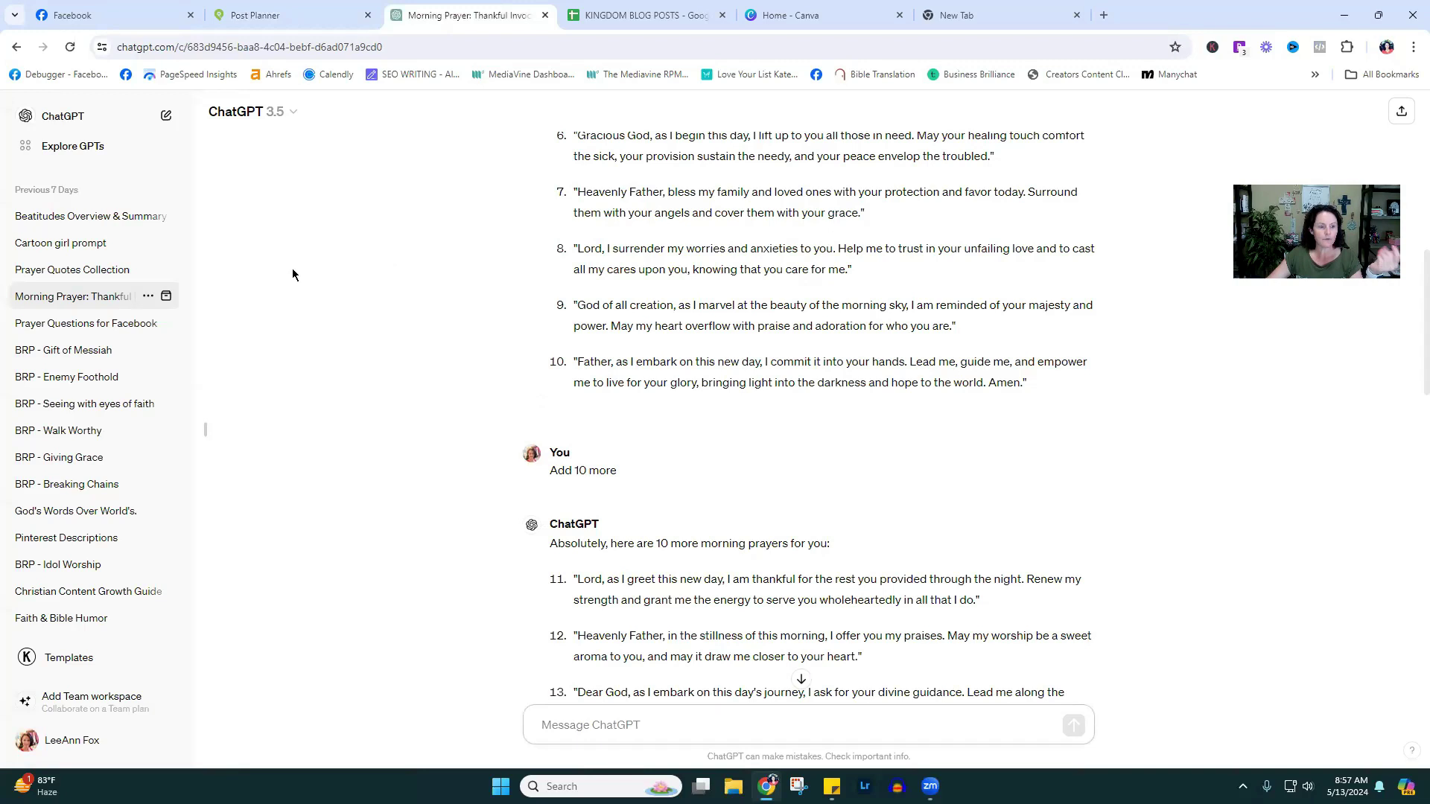
left_click(164, 339)
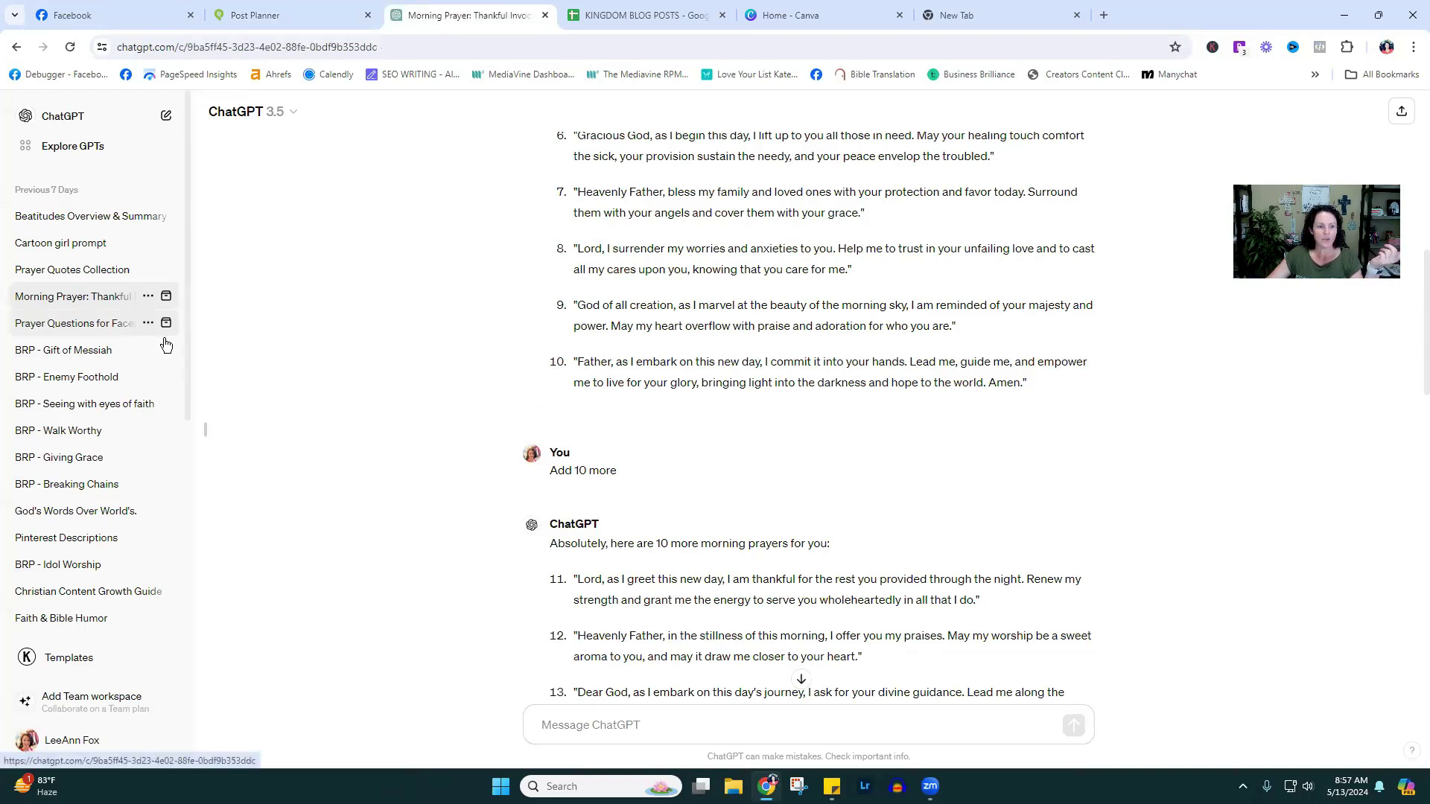
scroll(1207, 469, "up", 6)
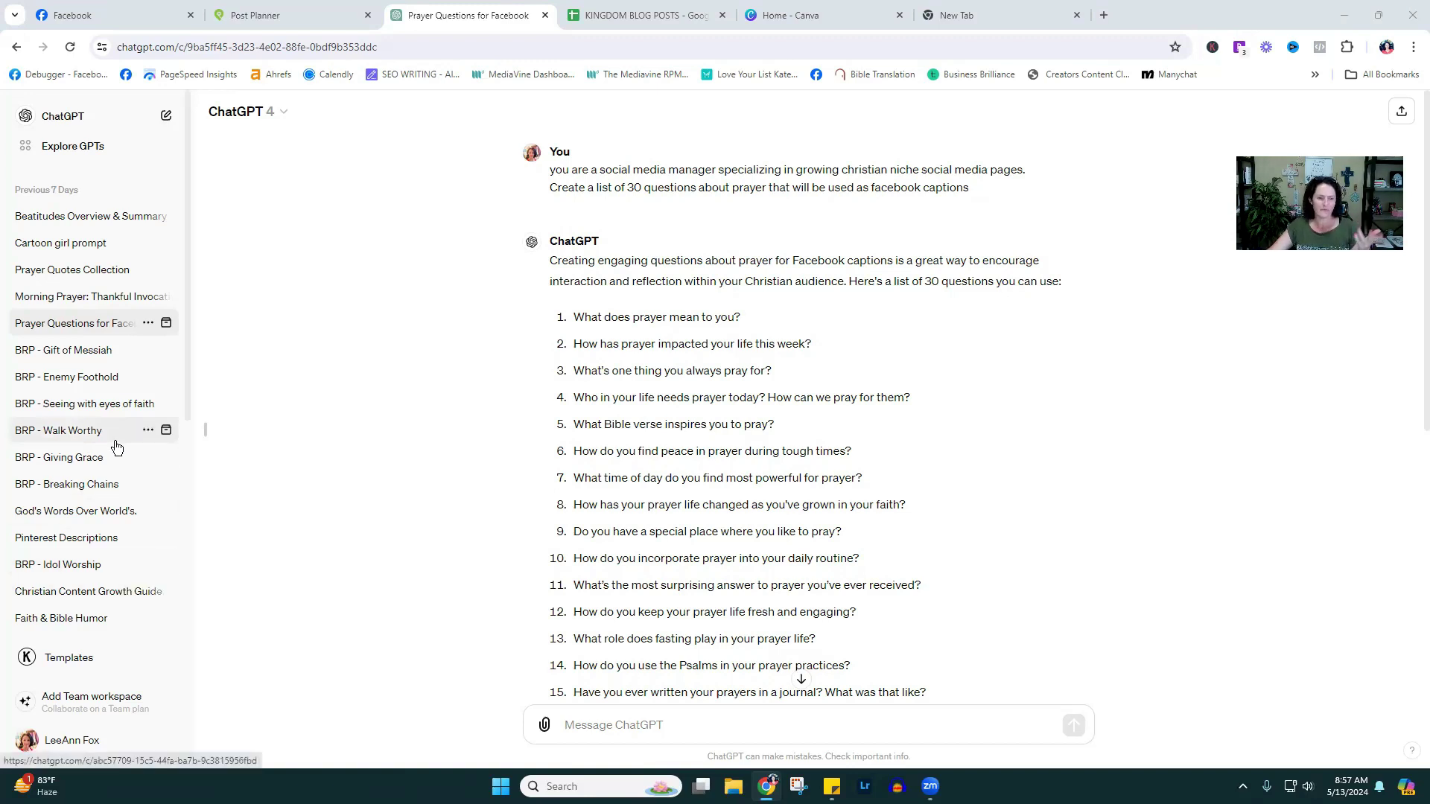
- Copy the question "If Jonah had Yelp, how many stars would he give the inside of the whale?" from the Faith & Bible Humor conversation
left_click(45, 620)
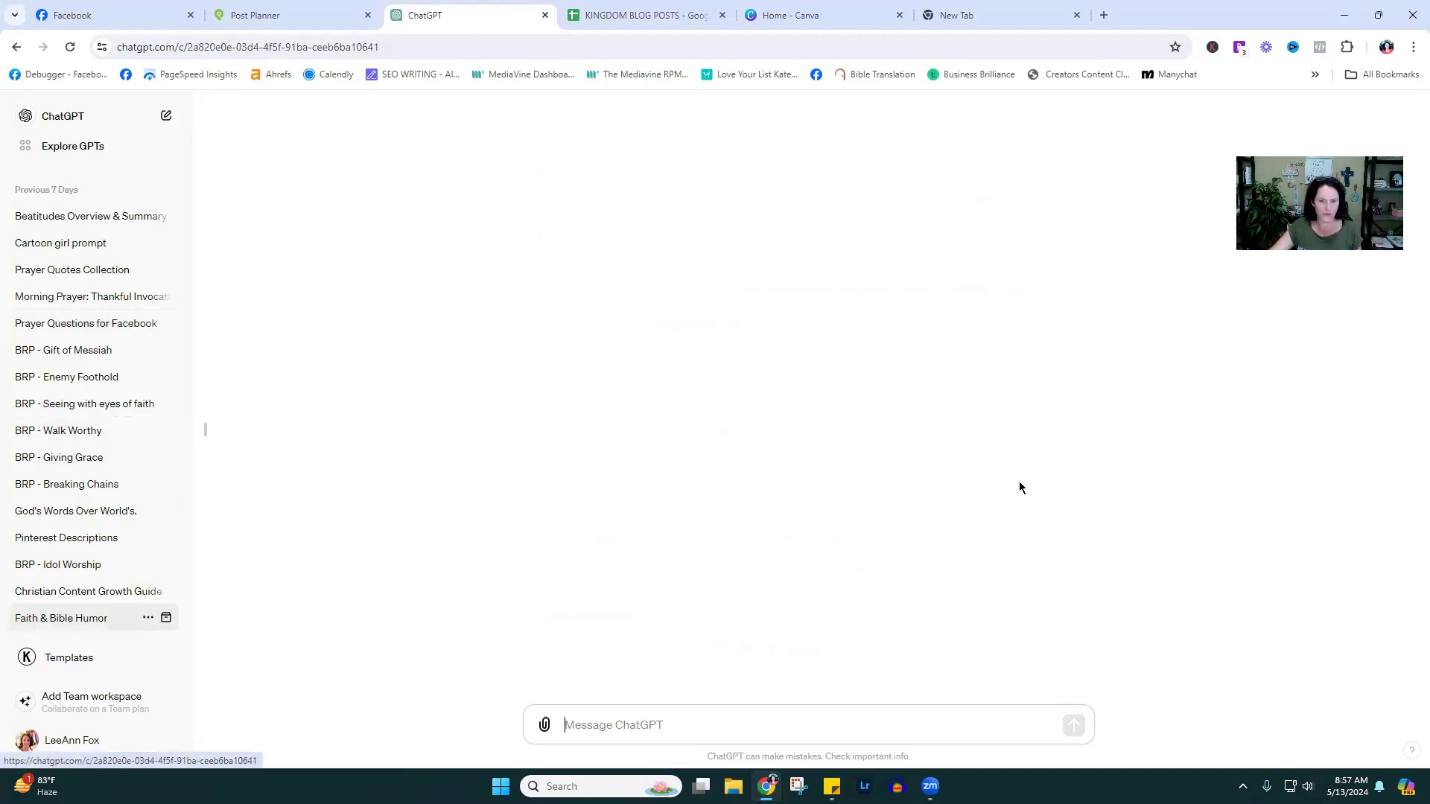
scroll(858, 365, "up", 20)
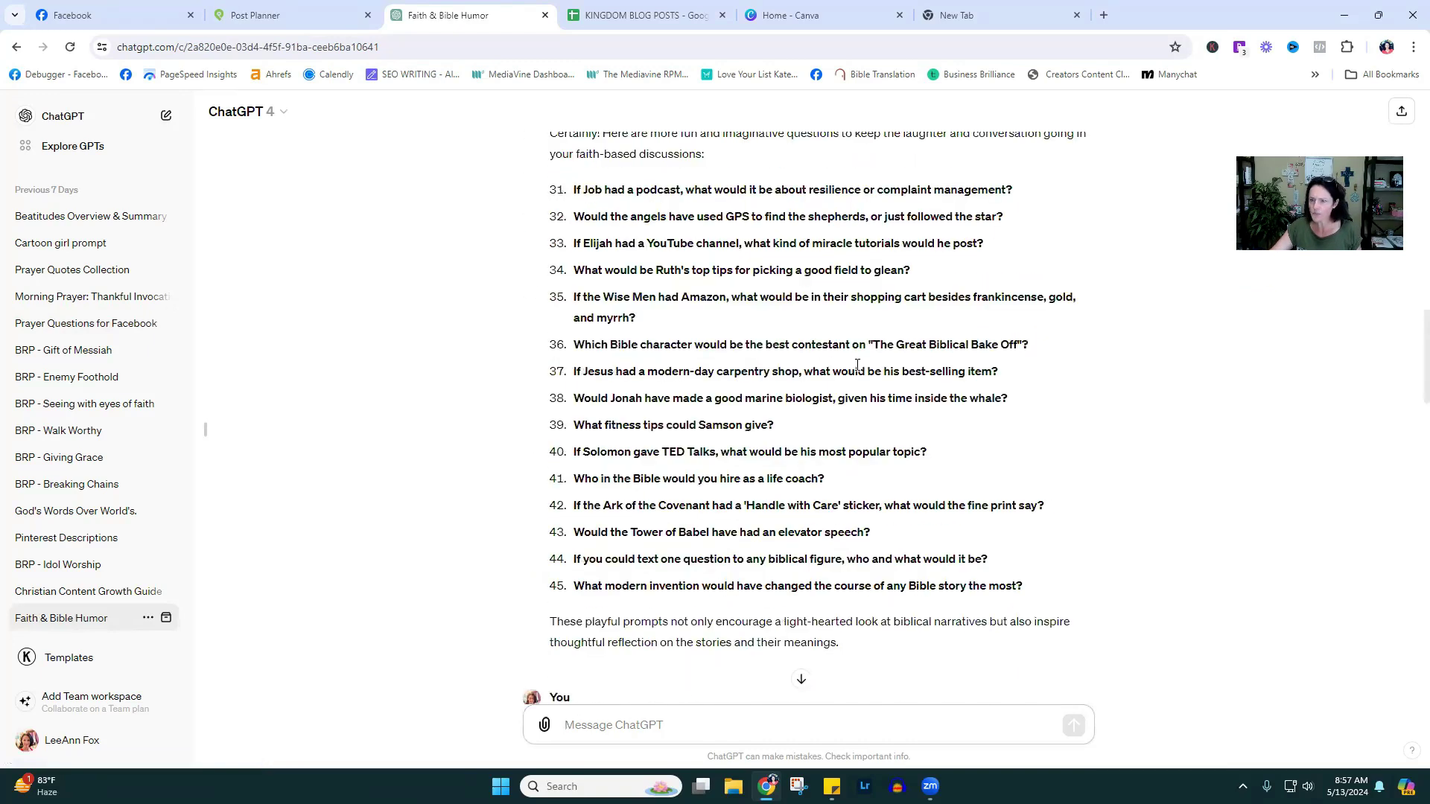
scroll(857, 365, "up", 10)
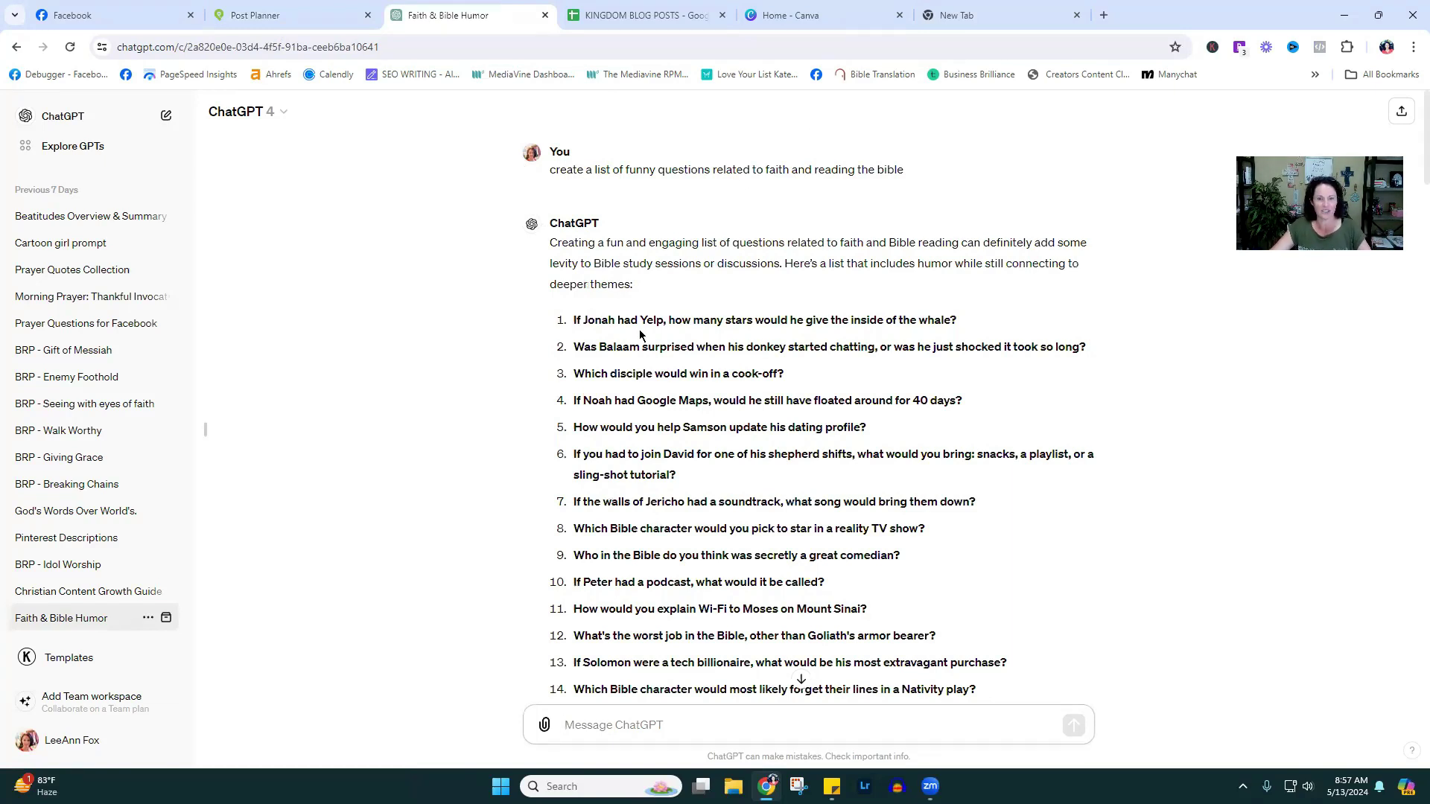
triple_click(578, 319)
right_click(577, 319)
left_click(604, 328)
- Start a new Post Planner post in the PFE Question bucket and paste the Jonah Yelp question as its text
left_click(256, 15)
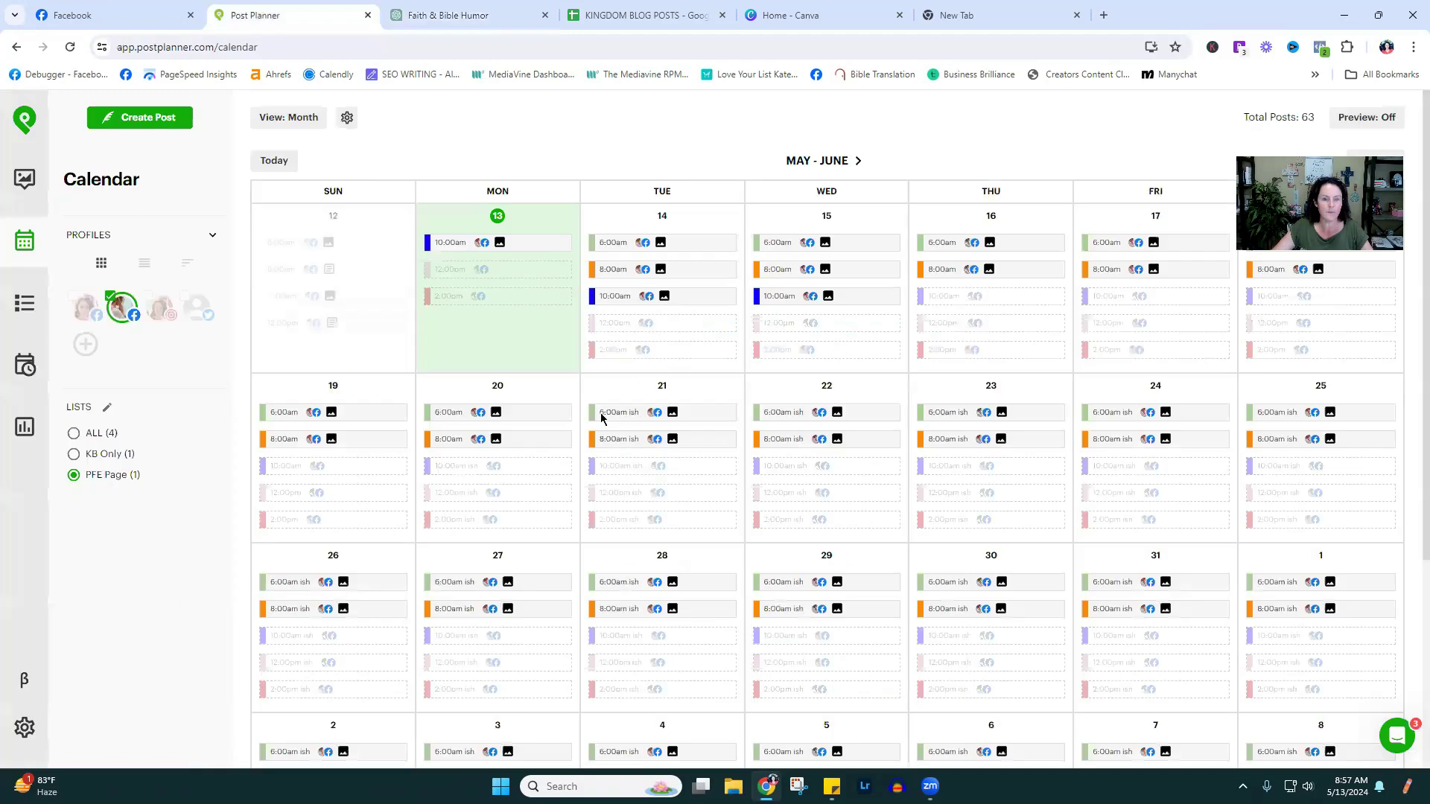
left_click(140, 121)
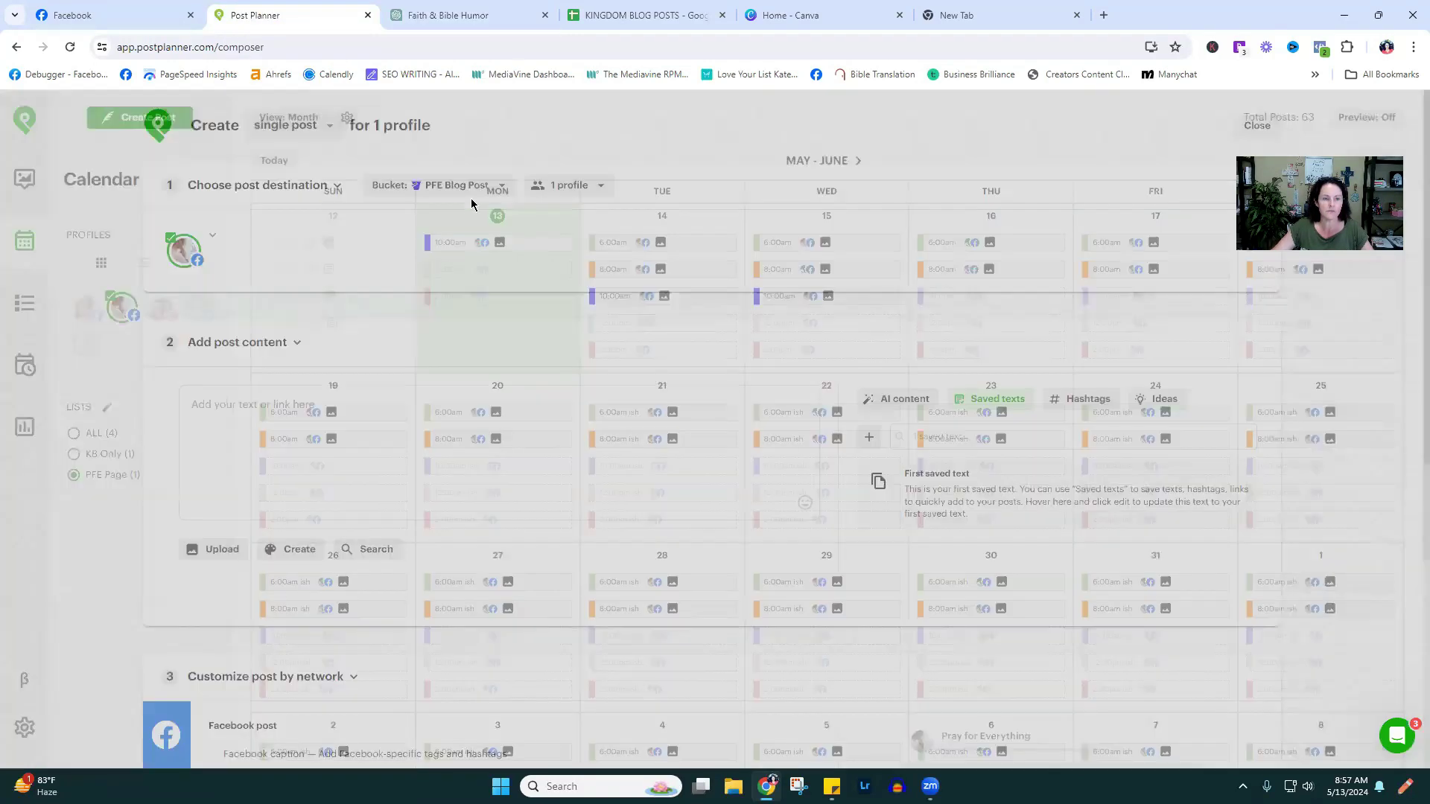
left_click(471, 193)
scroll(438, 480, "down", 3)
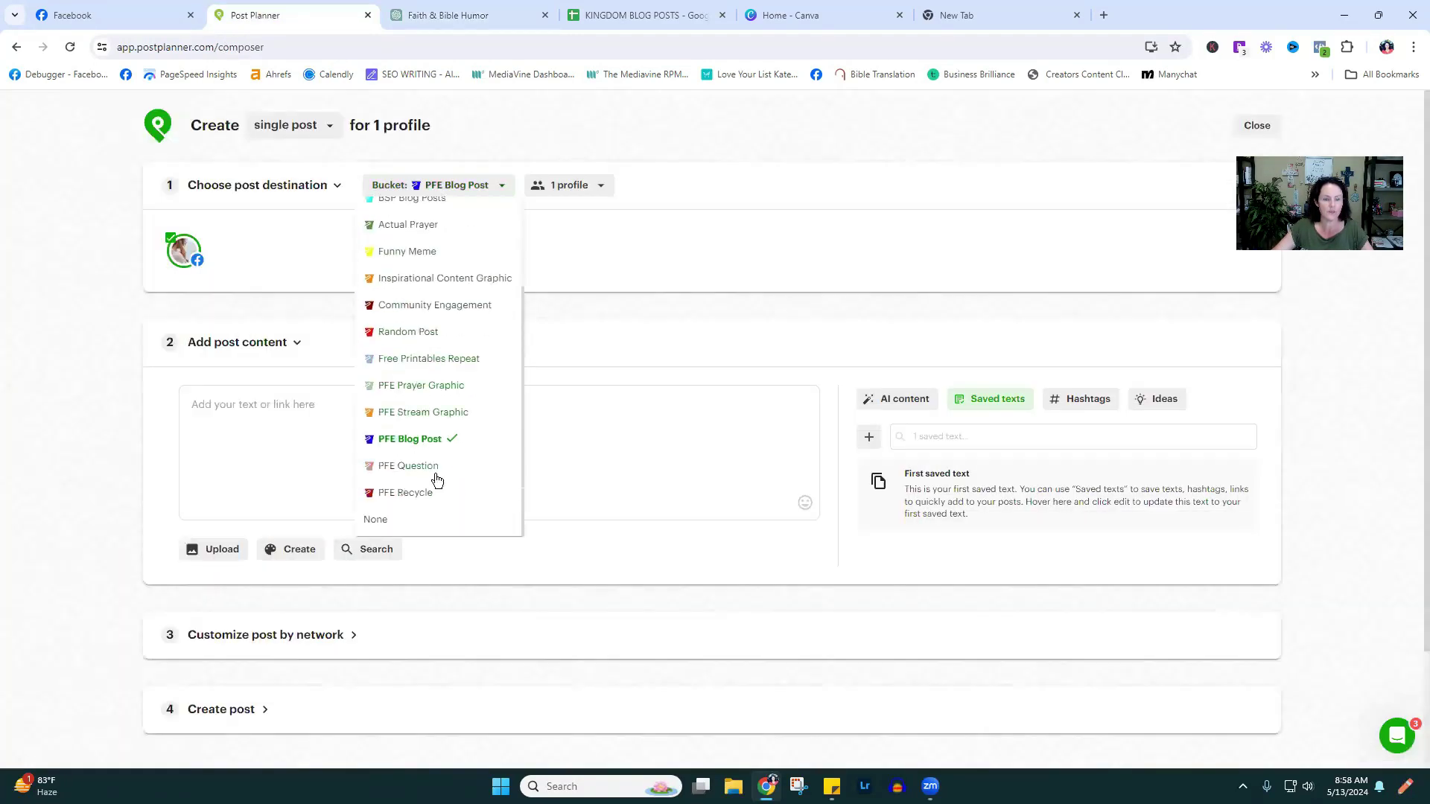
left_click(422, 470)
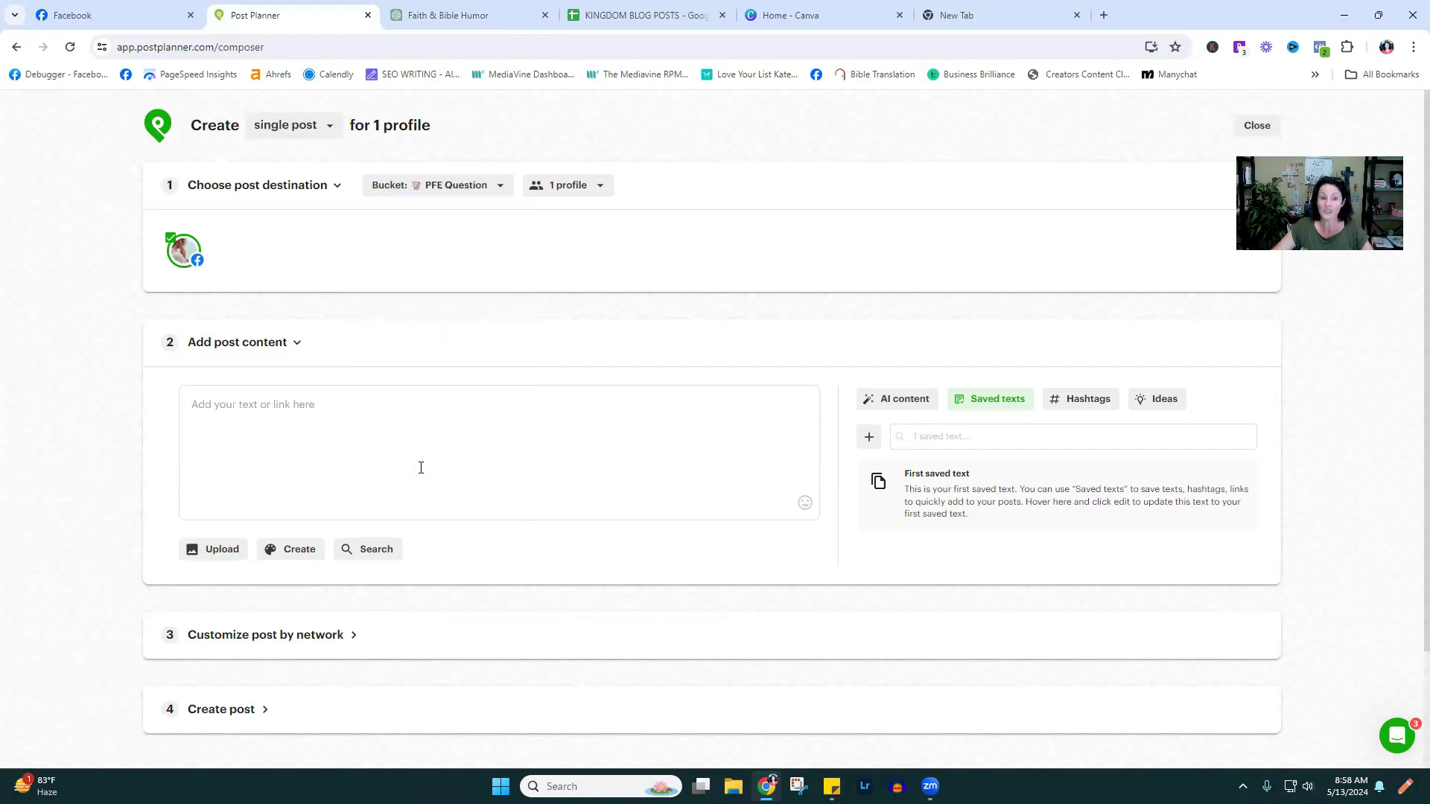
right_click(279, 416)
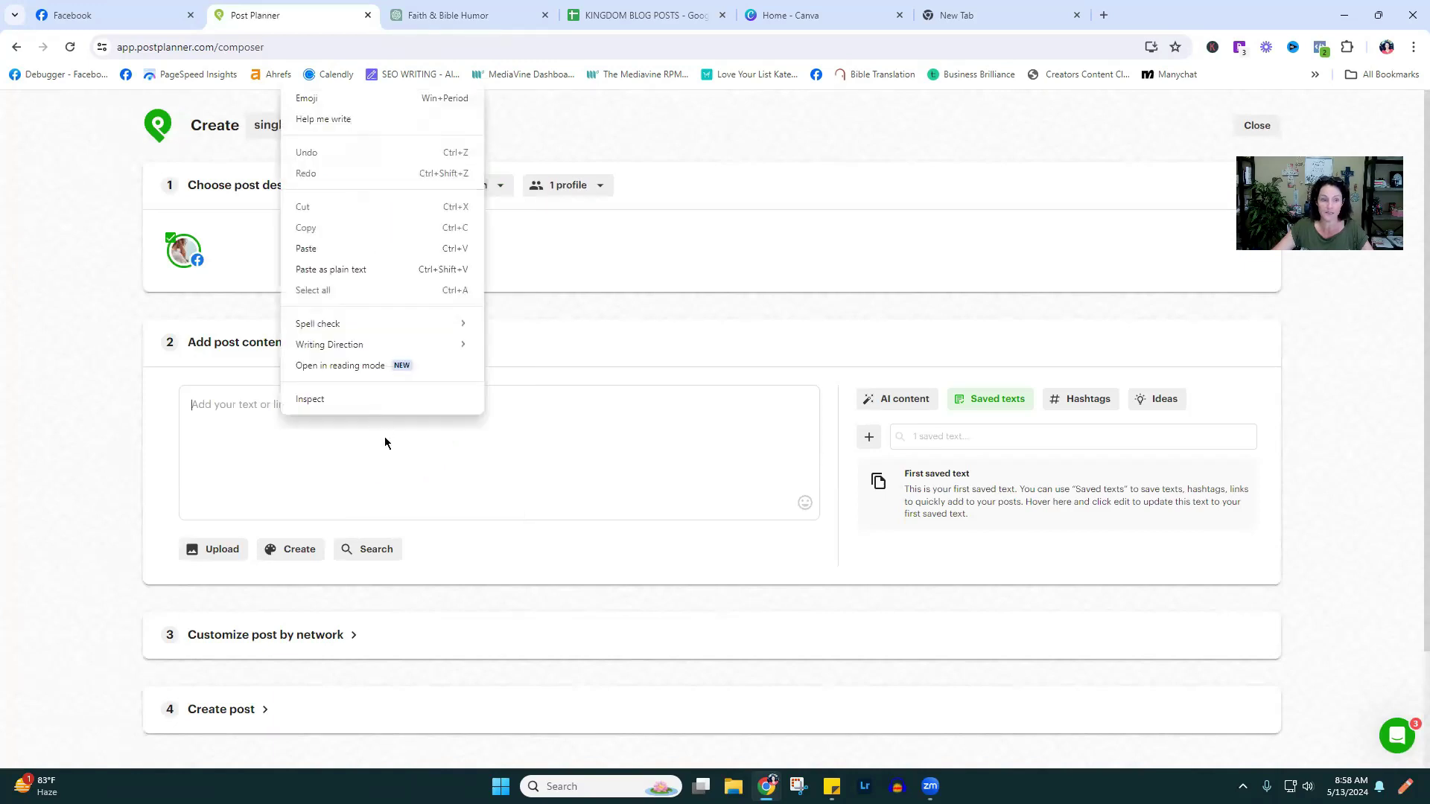
left_click(313, 250)
- Give the Jonah Yelp question post a purple-to-magenta gradient background and save it to the PFE Question bucket
scroll(816, 484, "down", 3)
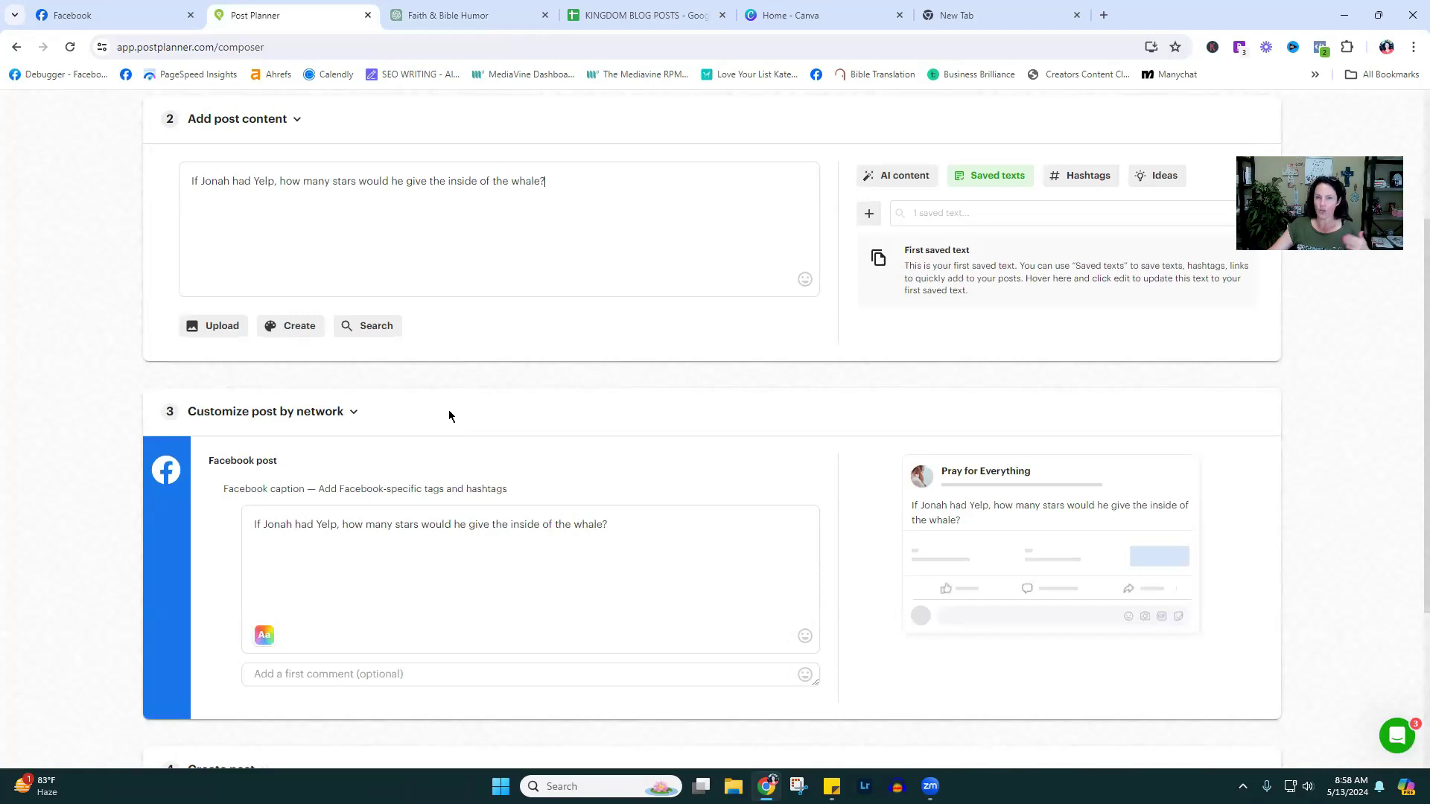
left_click(264, 635)
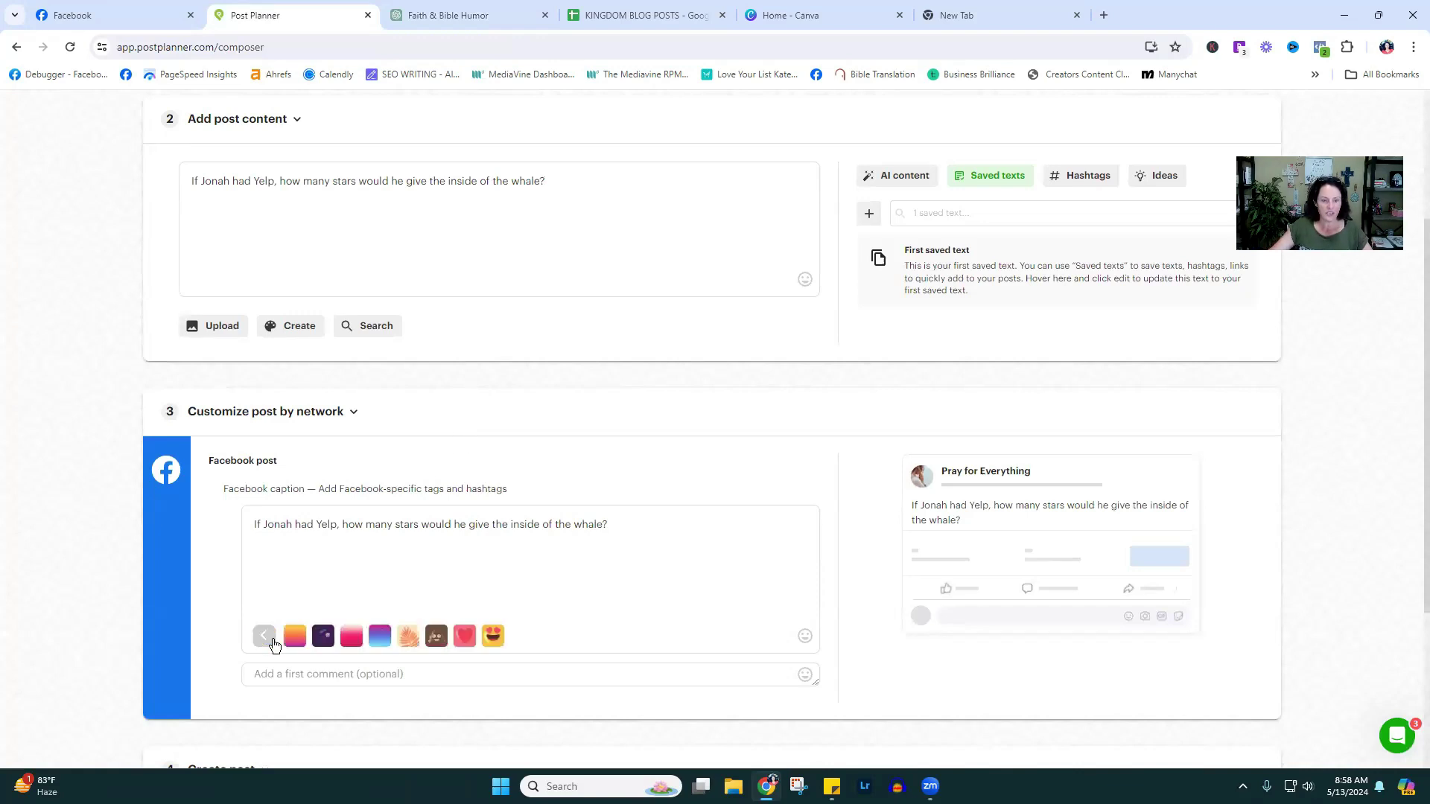
left_click(578, 636)
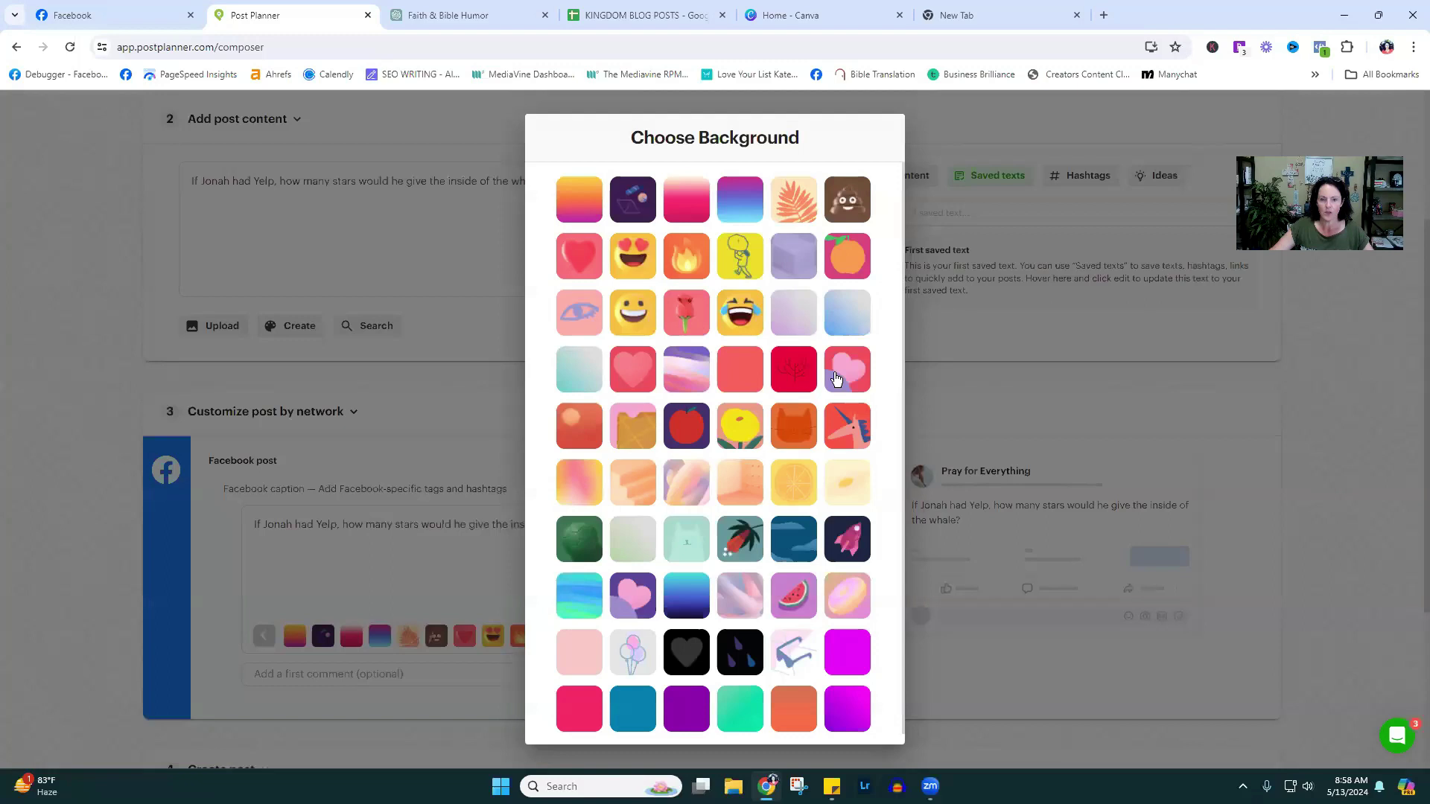
left_click(845, 708)
left_click(1315, 541)
scroll(1266, 529, "down", 3)
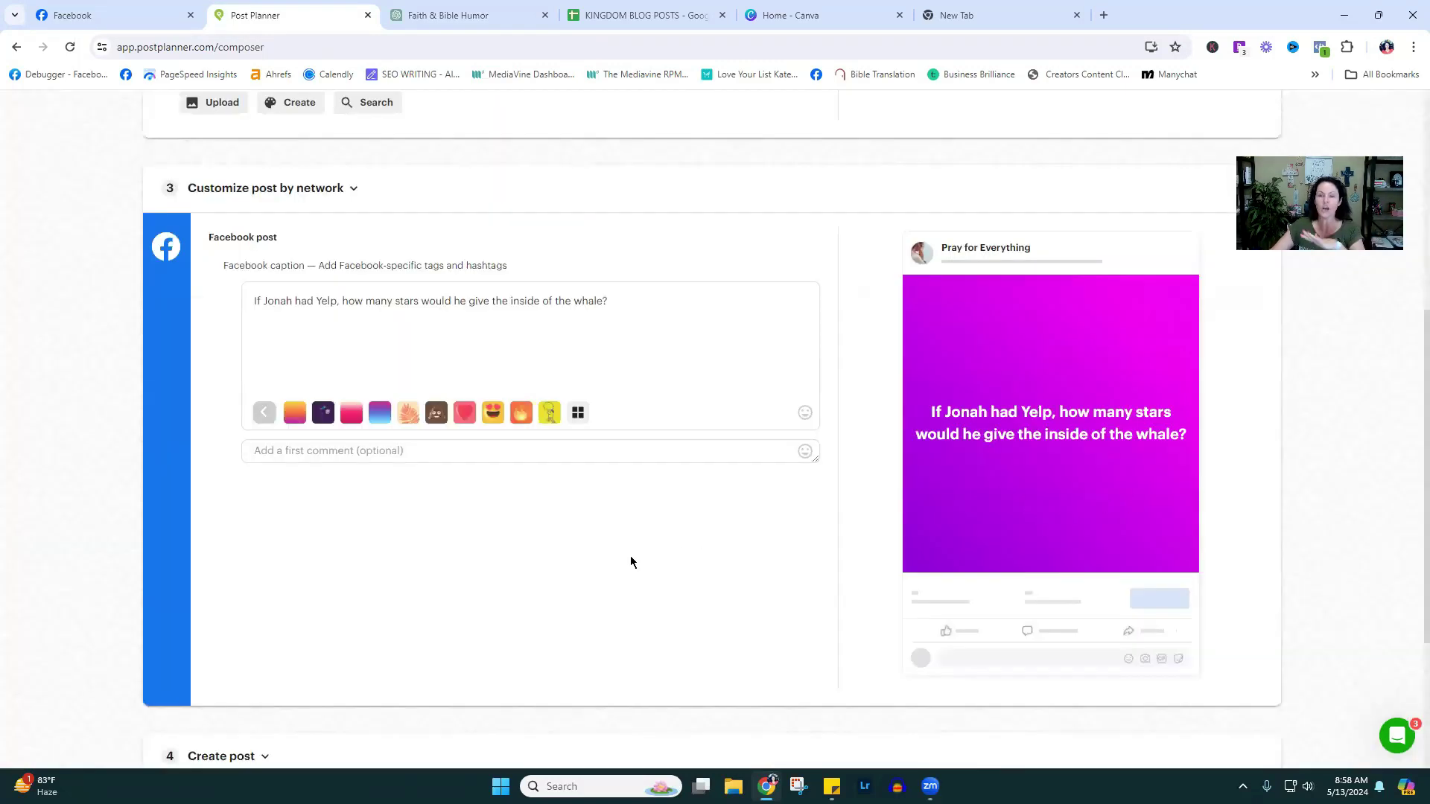
scroll(819, 529, "down", 3)
left_click(1110, 591)
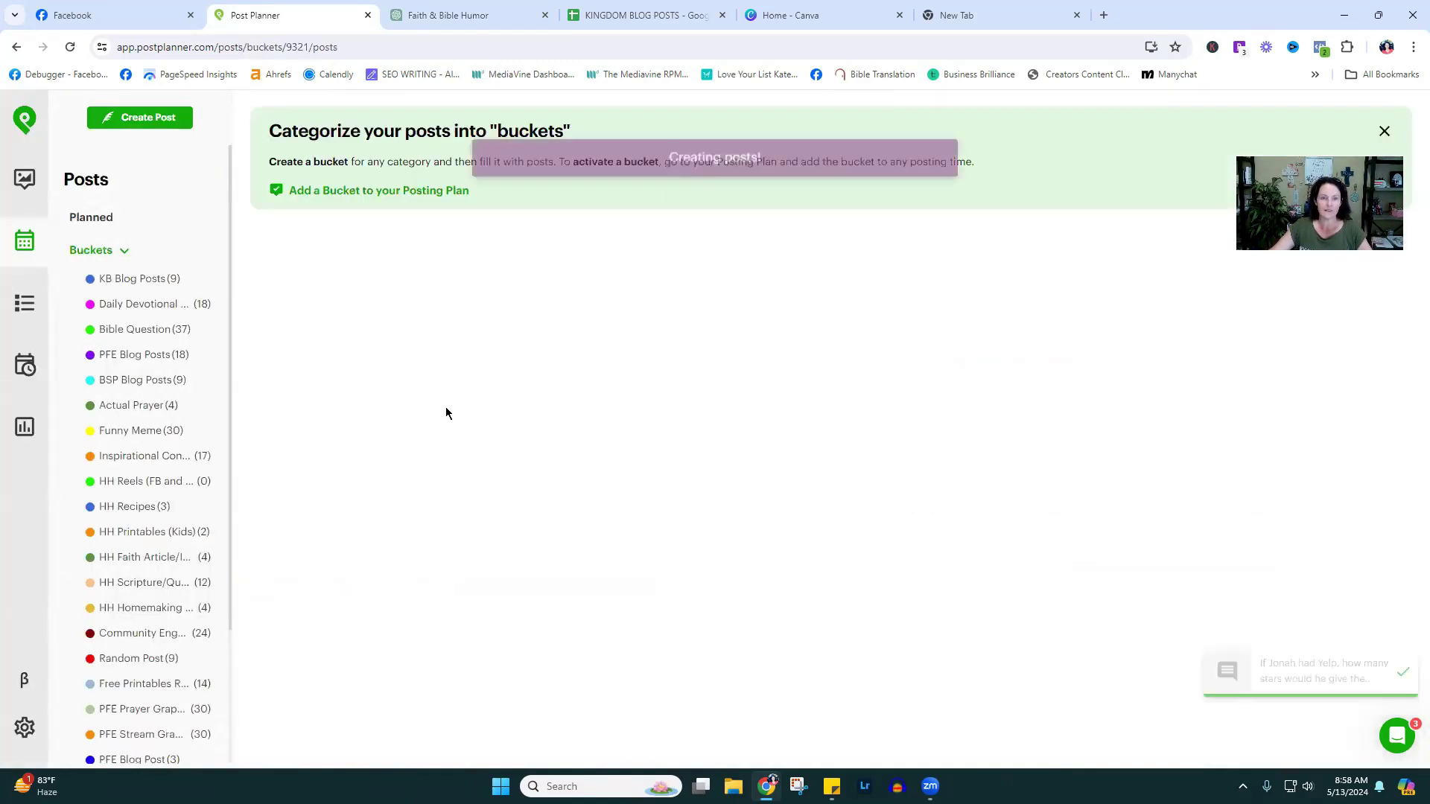
- Start another PFE Question post with "How would you help Samson update his dating profile?" copied from the Faith & Bible Humor conversation
left_click(187, 113)
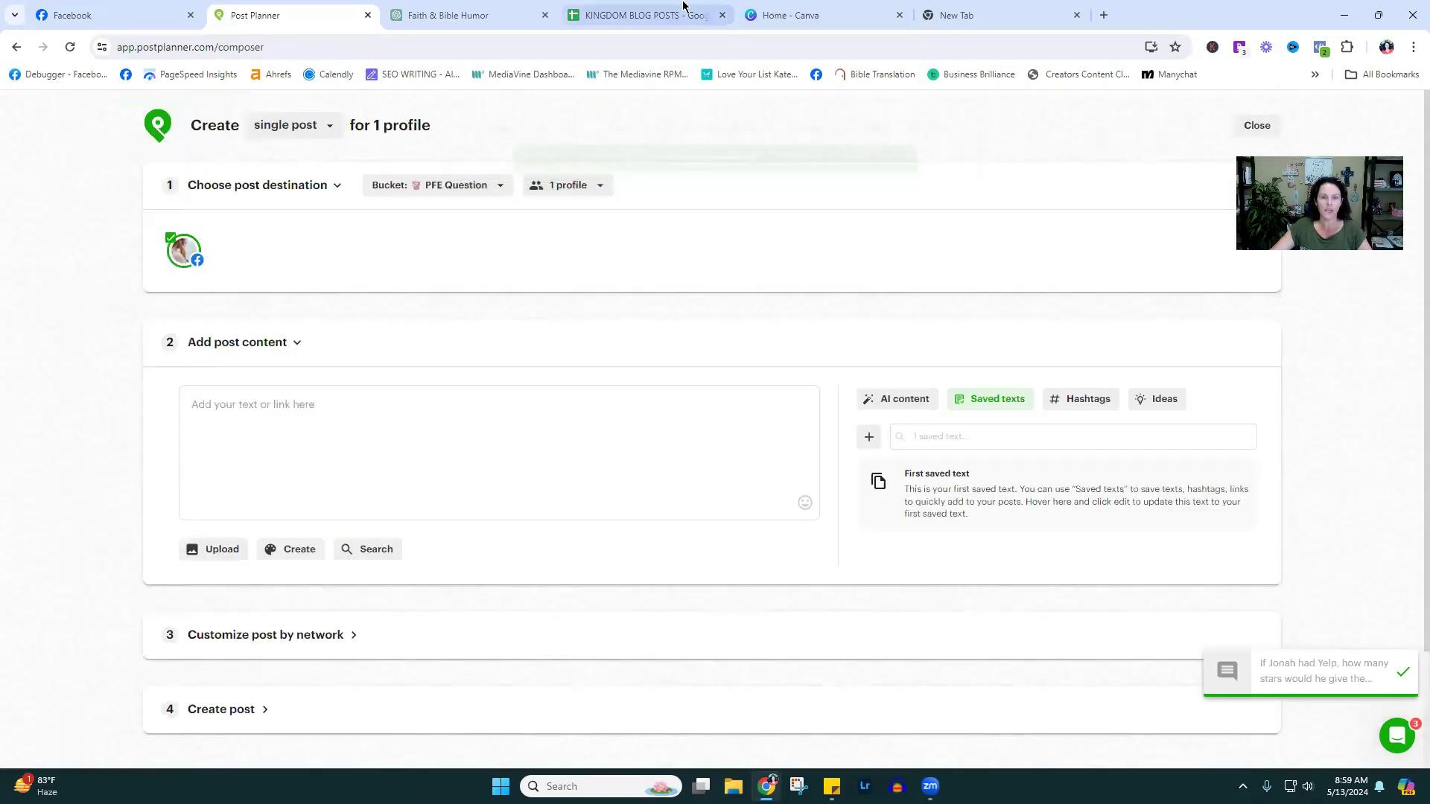
left_click(506, 16)
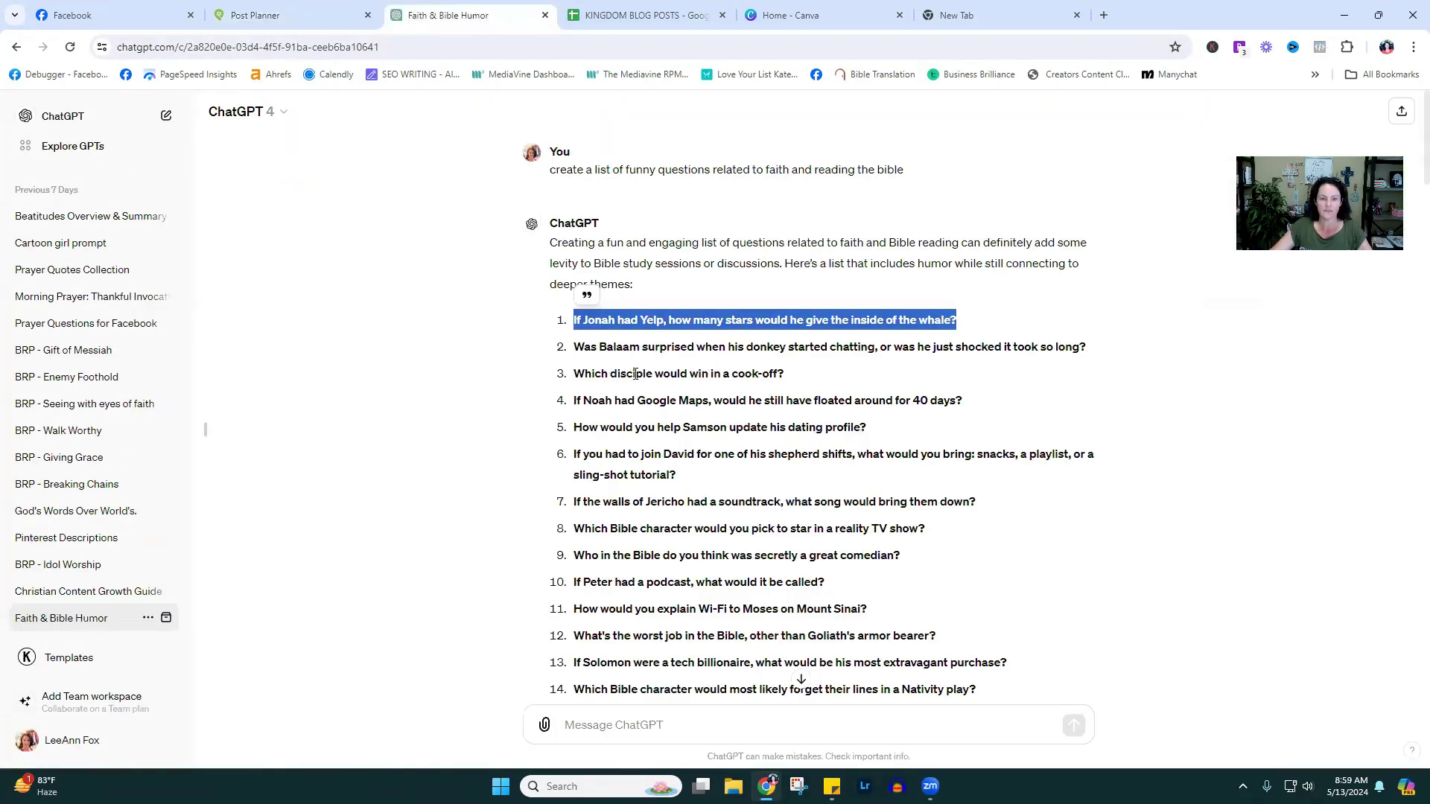
triple_click(655, 426)
right_click(656, 431)
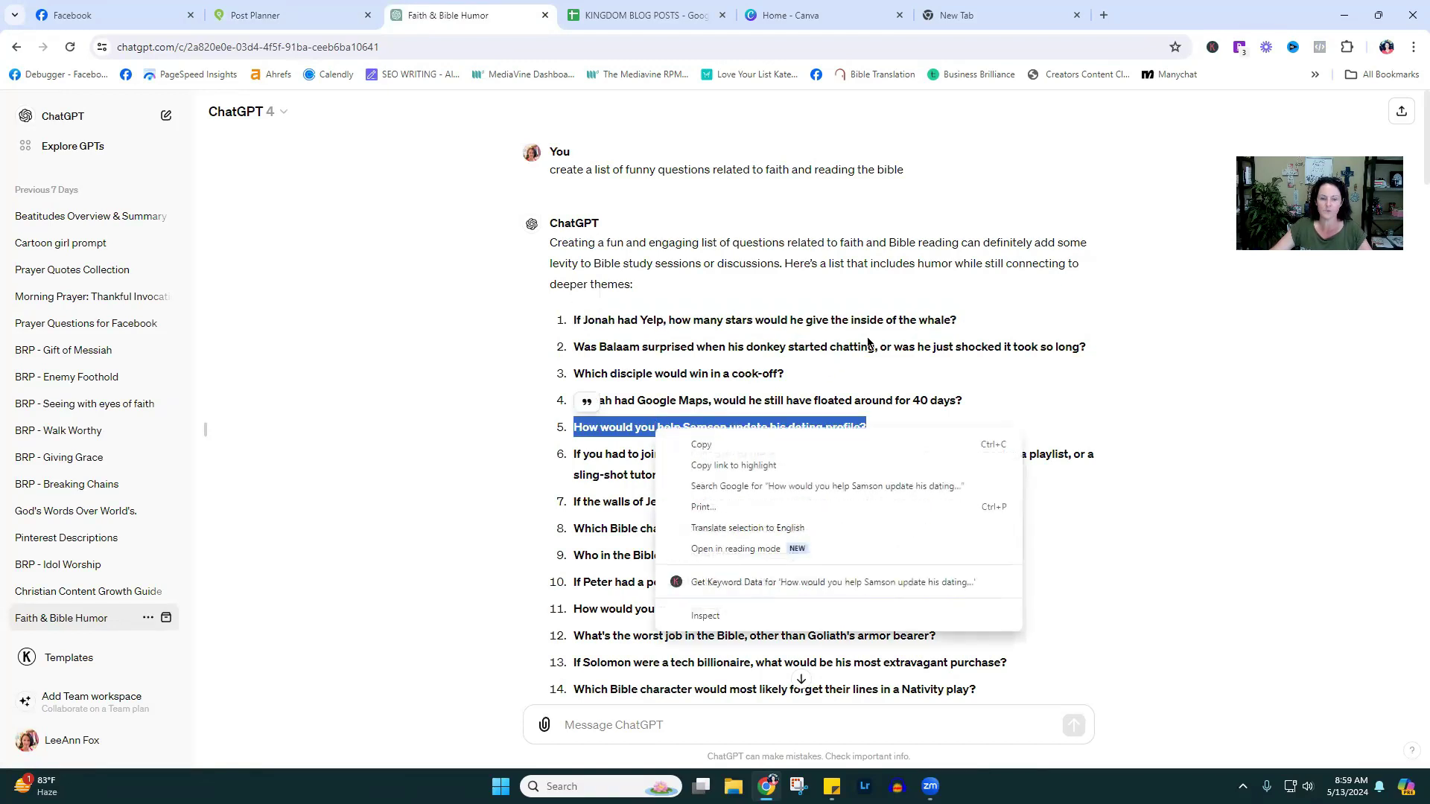
left_click(731, 447)
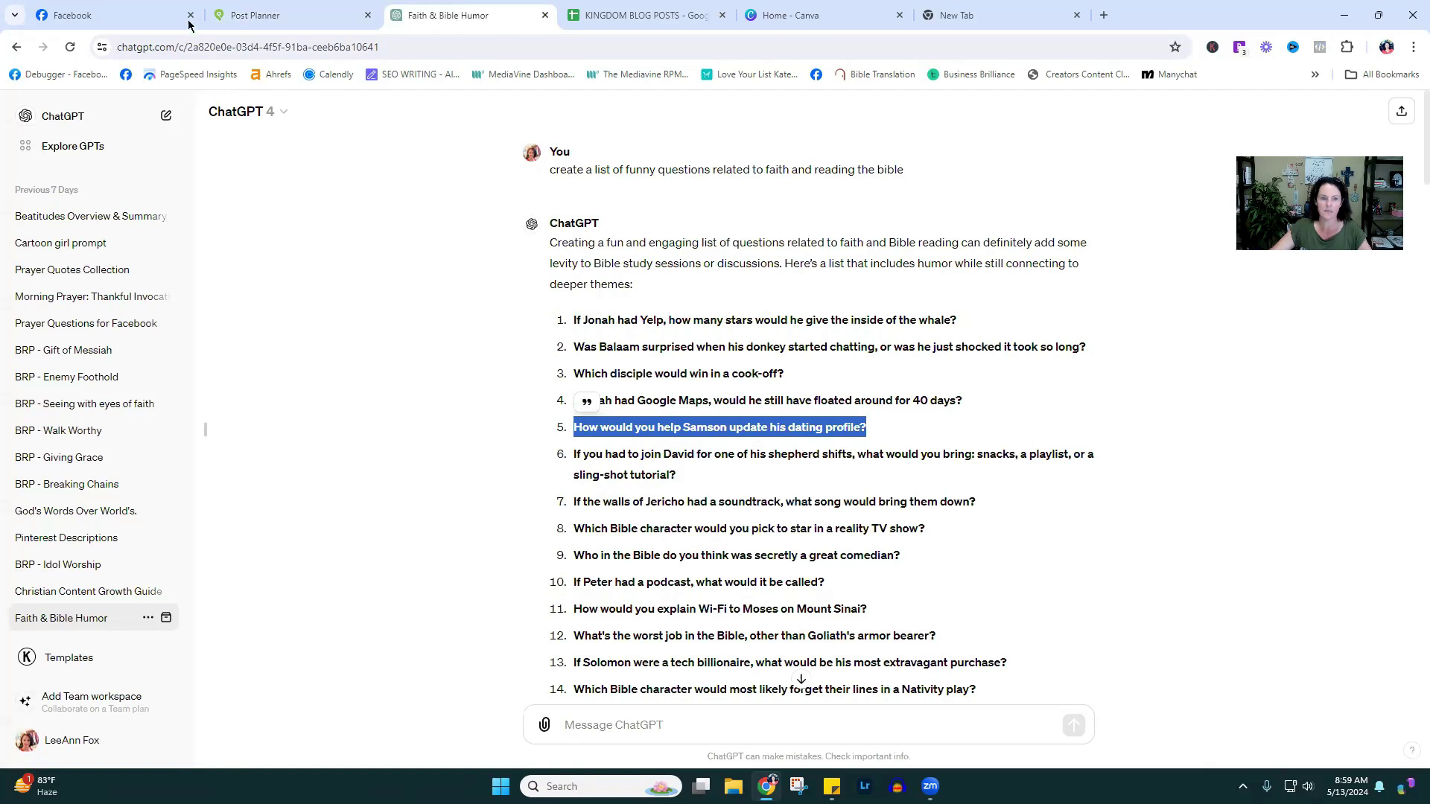
left_click(246, 16)
right_click(307, 411)
left_click(384, 243)
- Apply the white-to-pink gradient background to the Samson question post and save it to the bucket
scroll(294, 431, "down", 6)
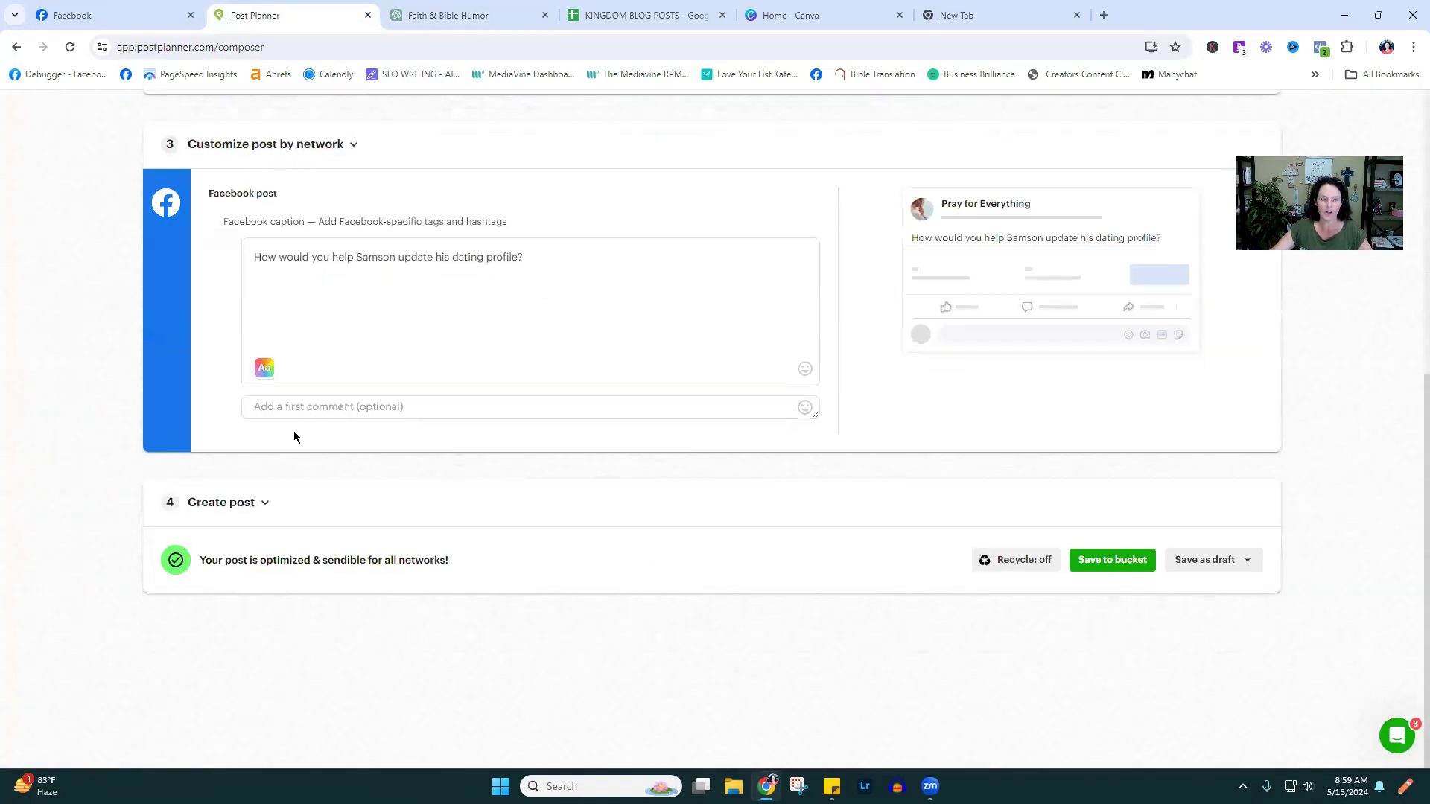
left_click(262, 366)
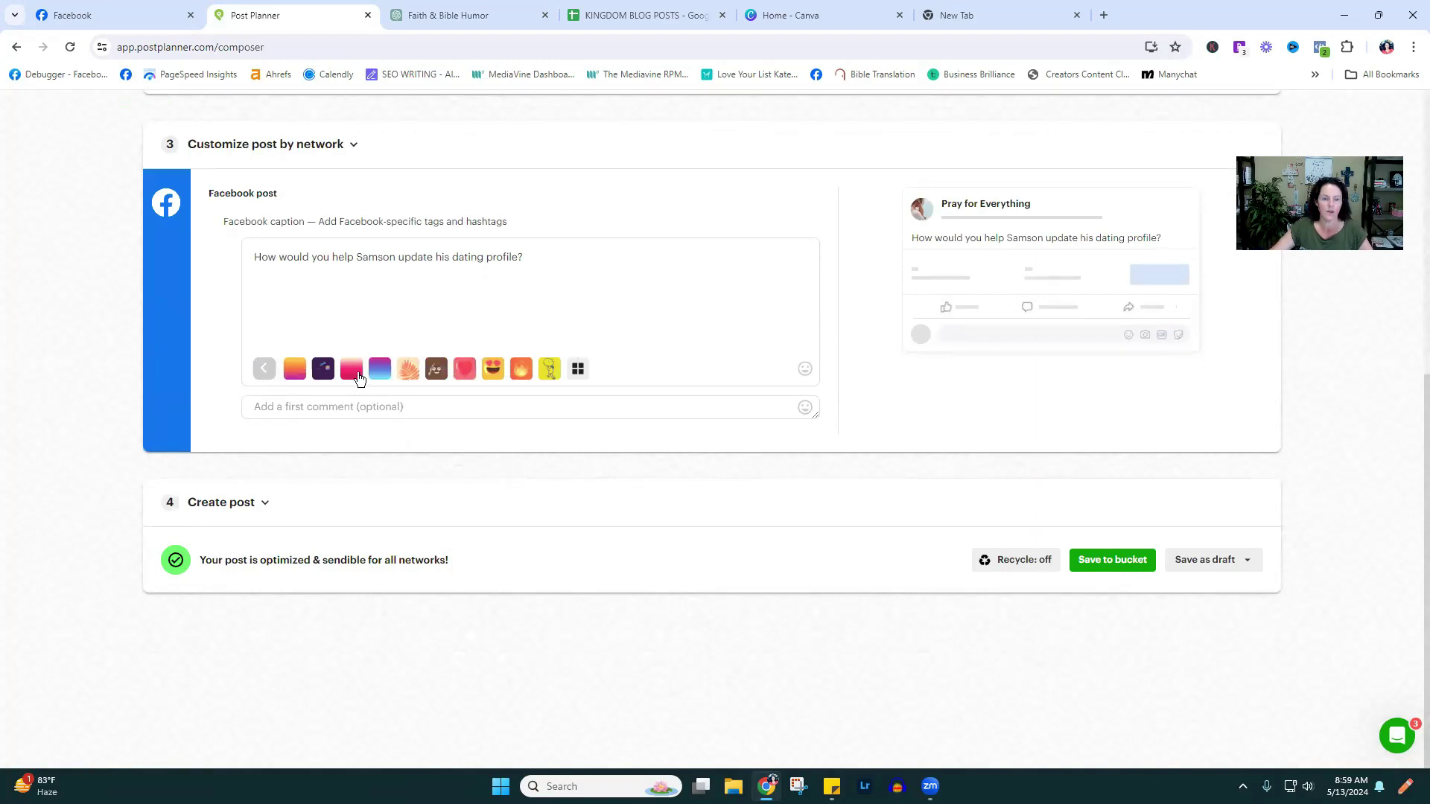
left_click(359, 372)
scroll(1347, 514, "down", 3)
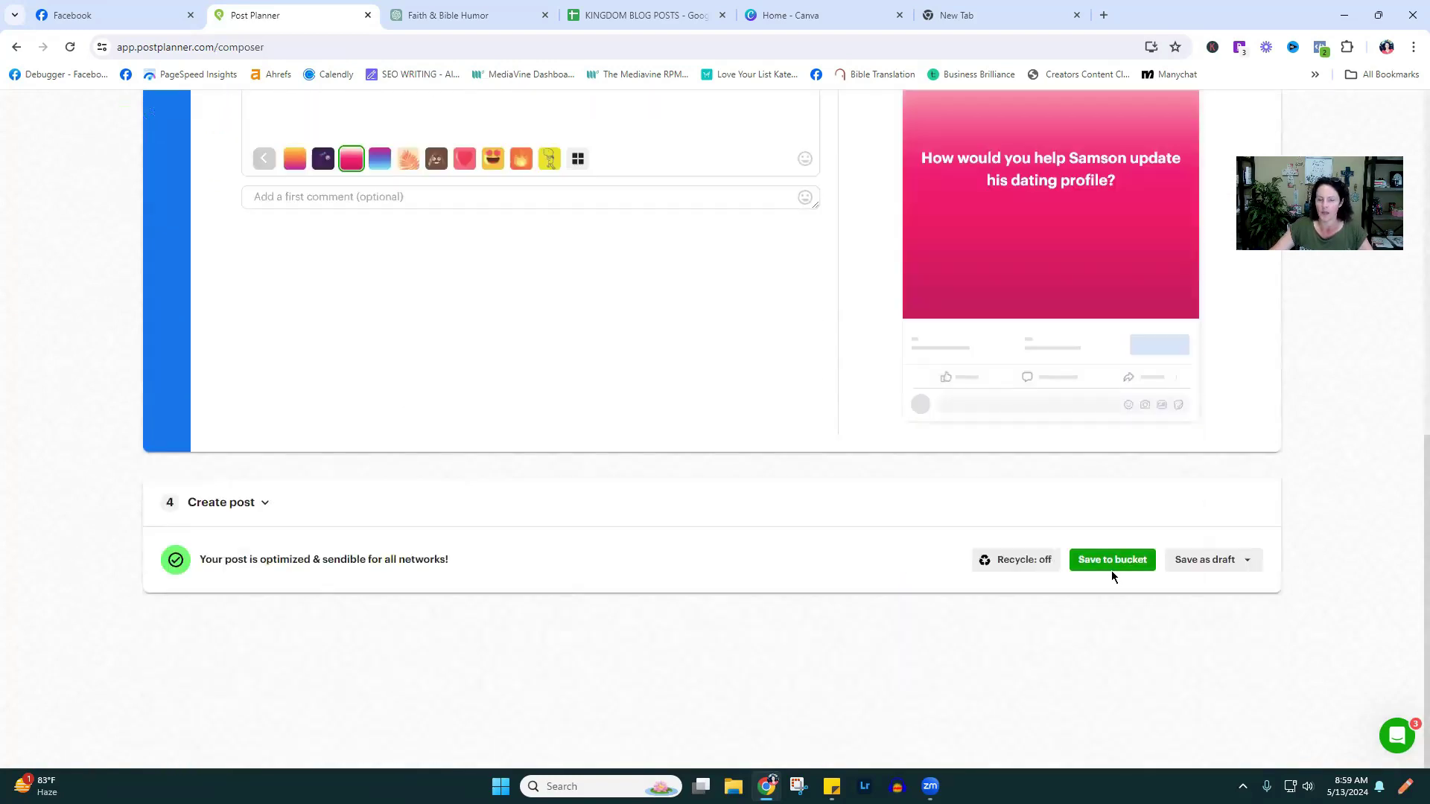
left_click(1112, 561)
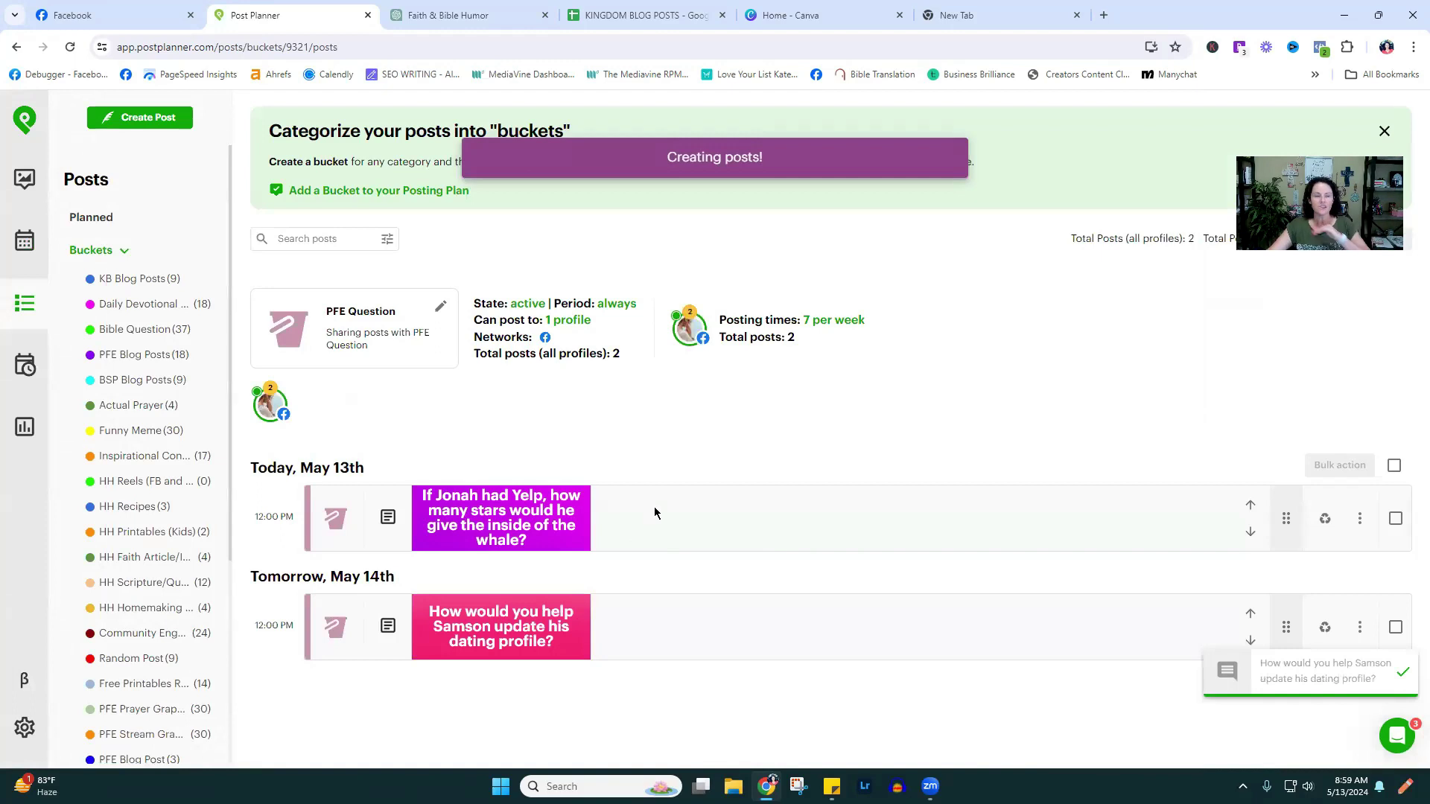
- Look through the Faith & Bible Humor conversation and select the question "If the disciples had a group chat, what would they name it?"
left_click(472, 9)
scroll(730, 376, "down", 5)
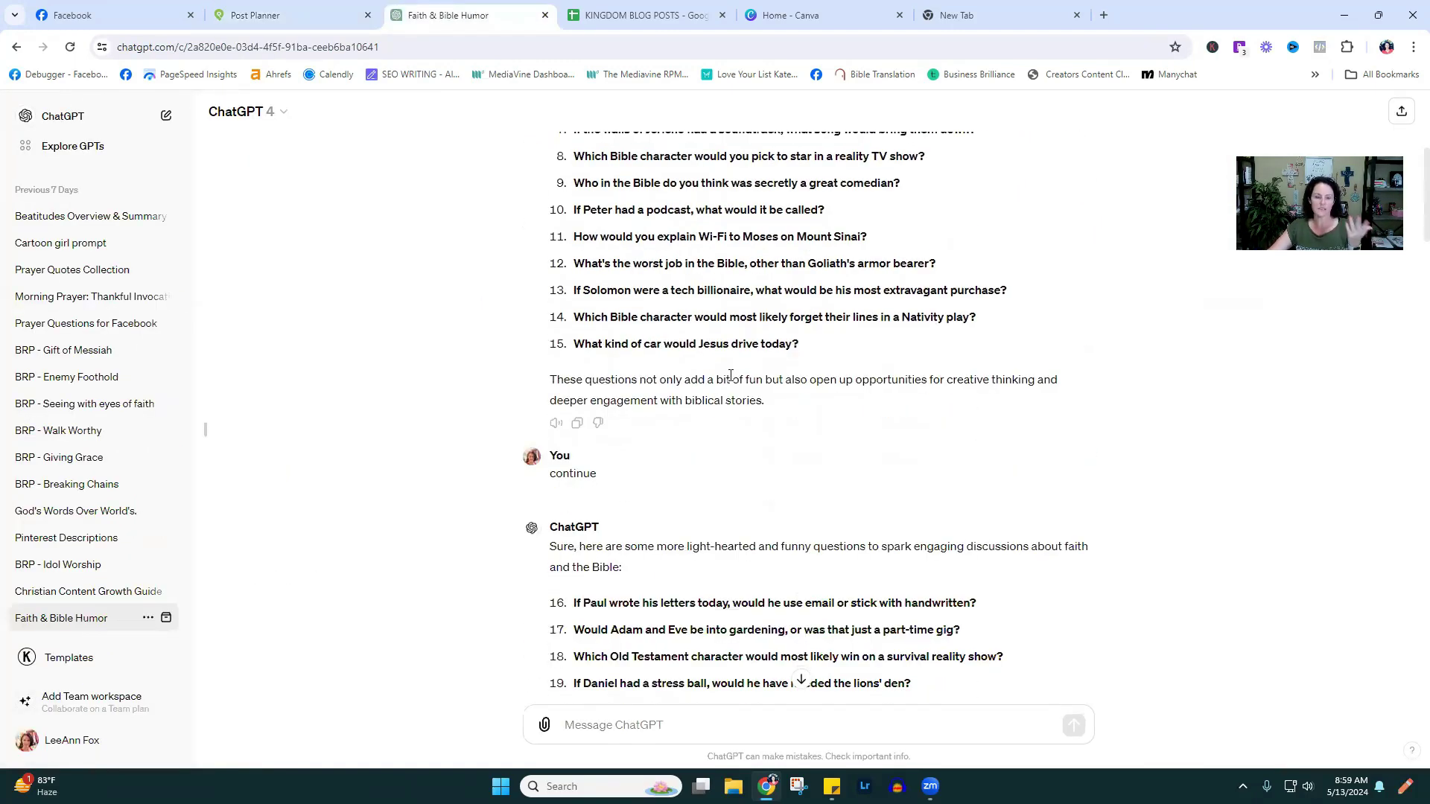
scroll(730, 376, "down", 6)
triple_click(671, 347)
right_click(671, 347)
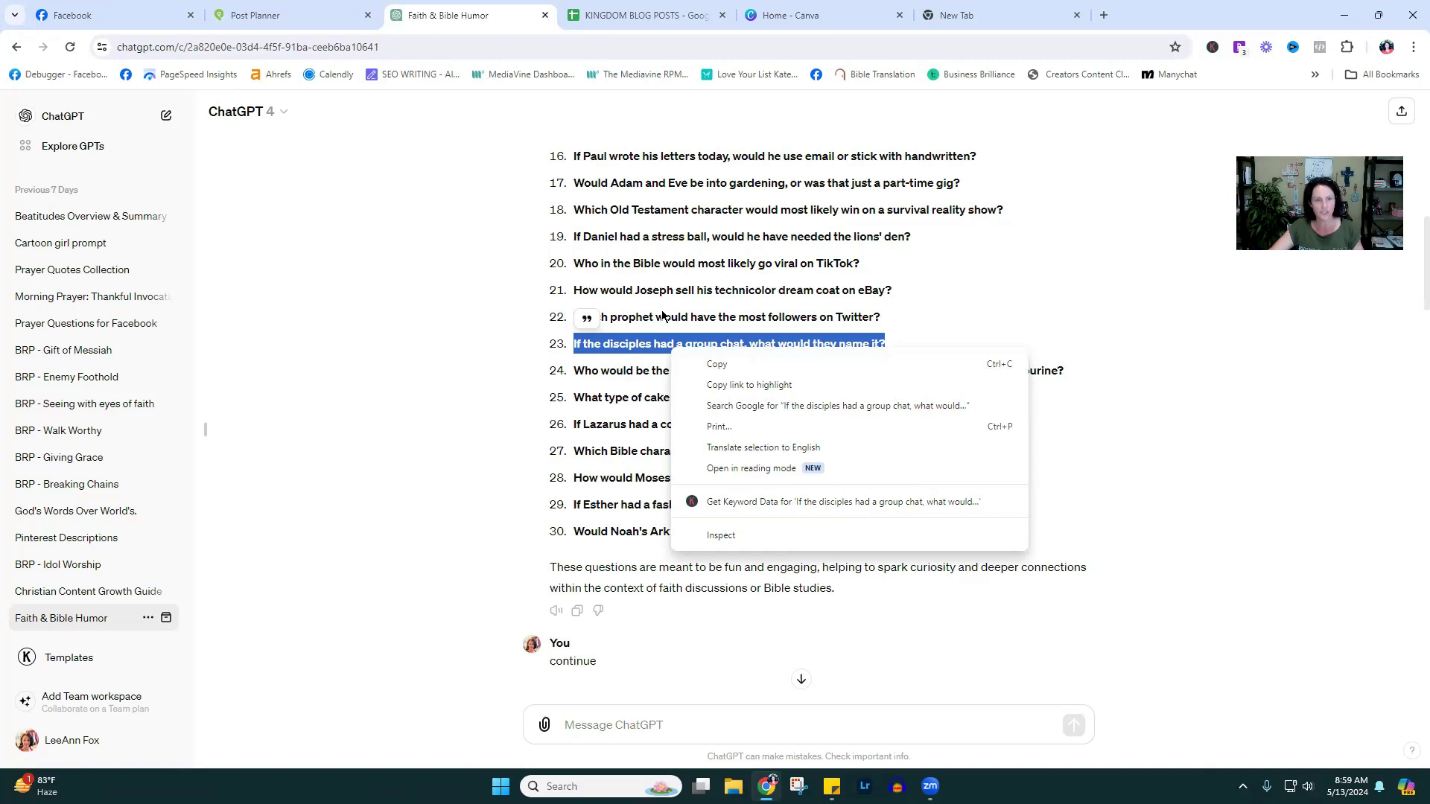
- Return to the Post Planner calendar and switch it from the PFE page to the Kingdom Living page
left_click(250, 12)
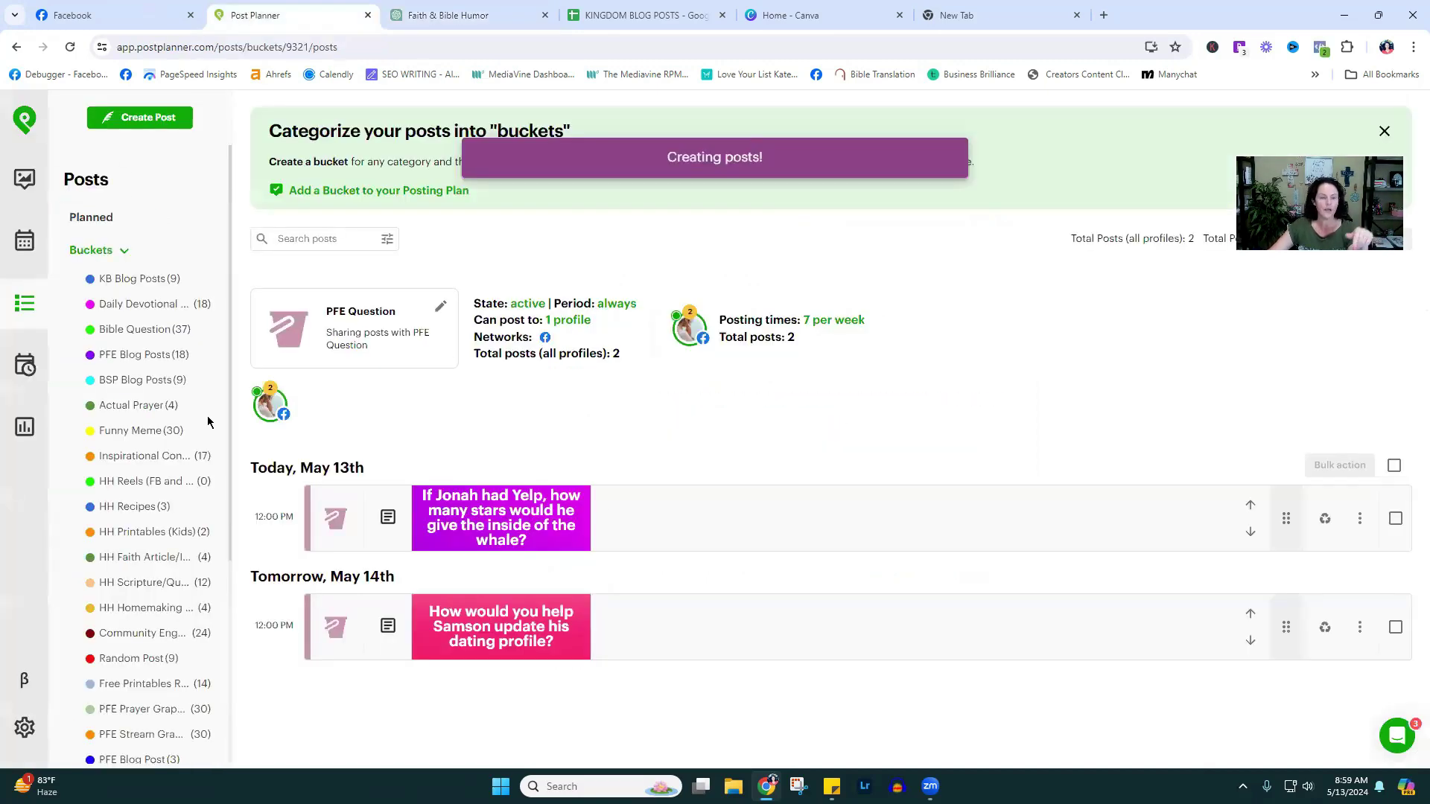
left_click(24, 241)
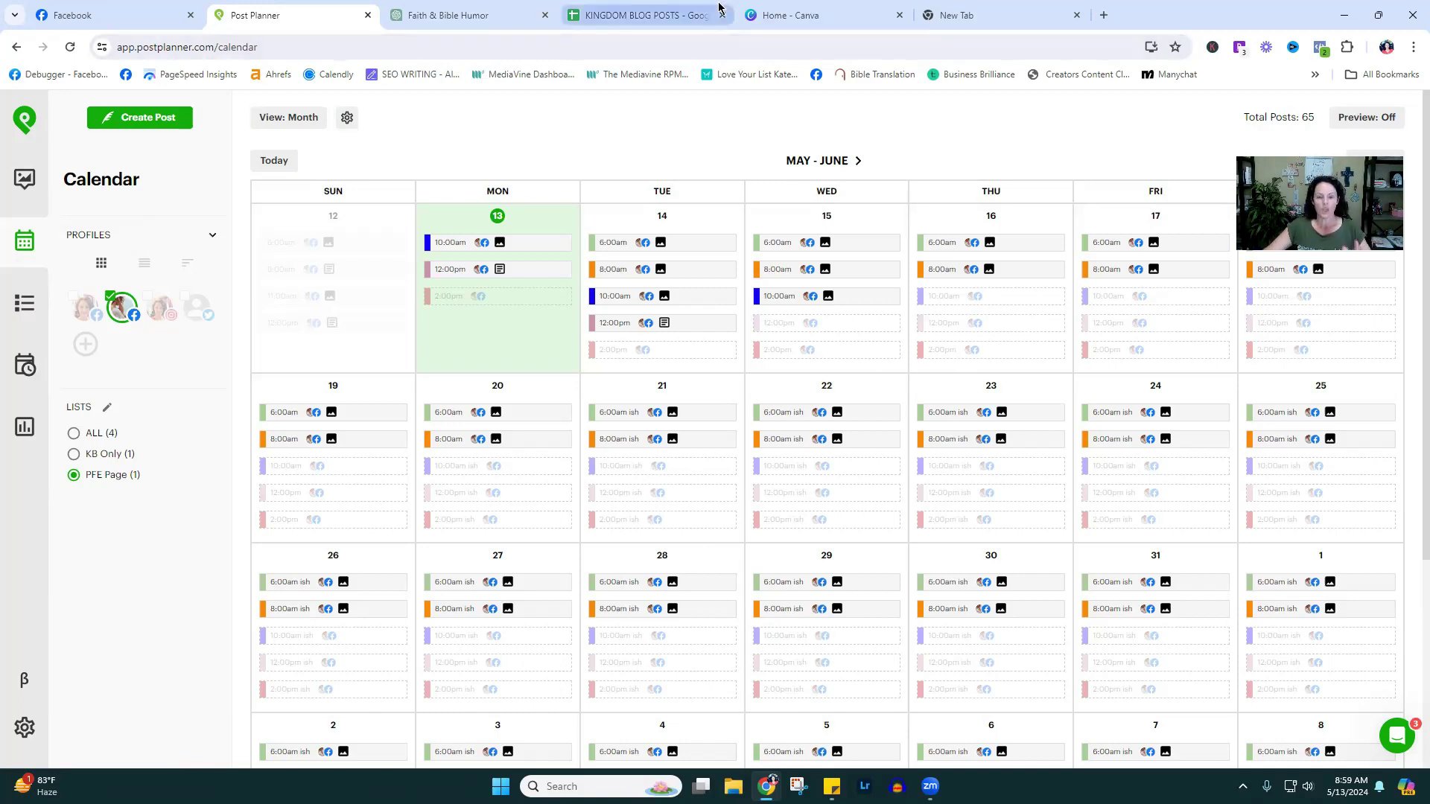
left_click(81, 303)
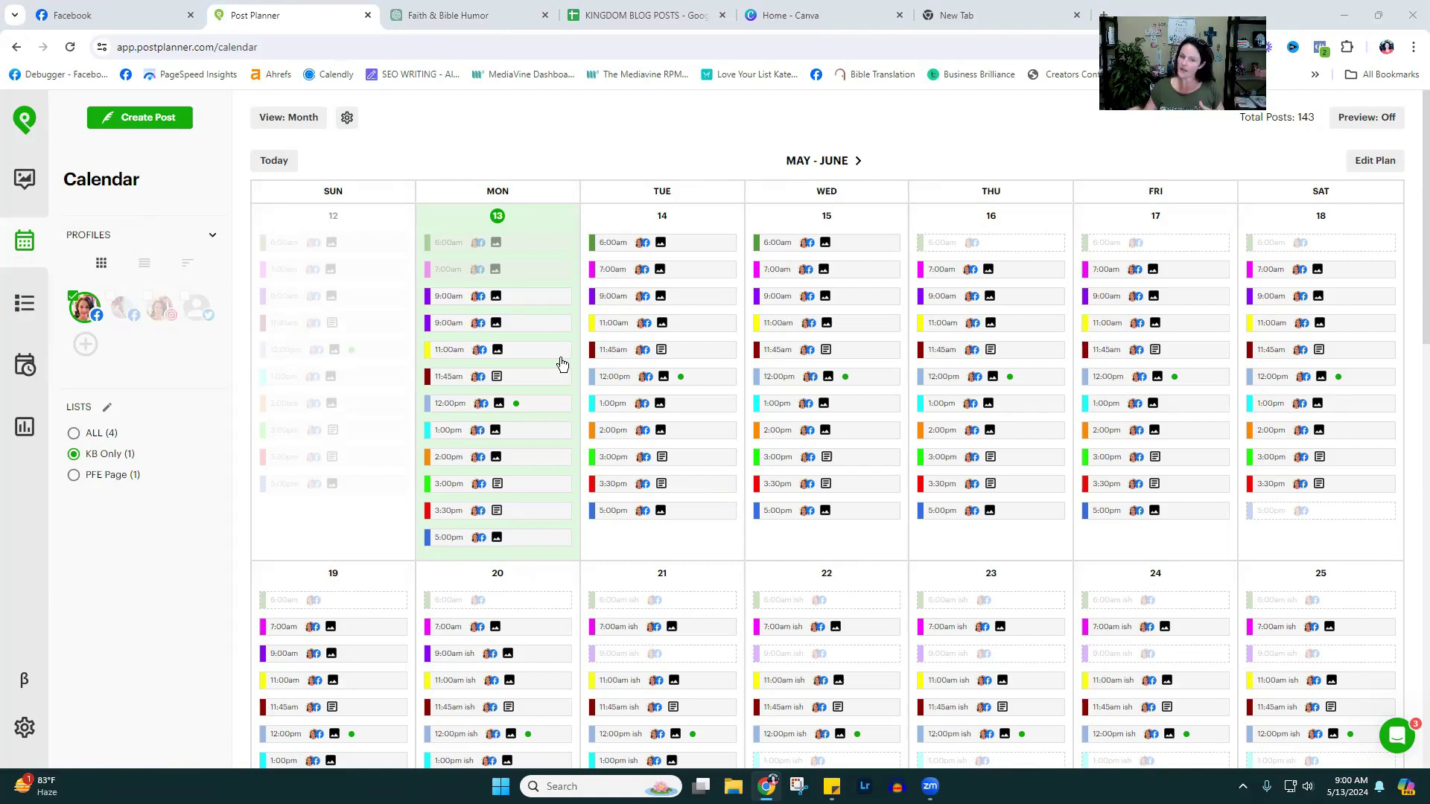
- Preview the Kingdom Living page's 12:00 pm Free Printables Repeat posts from May 13 to May 20
left_click(451, 403)
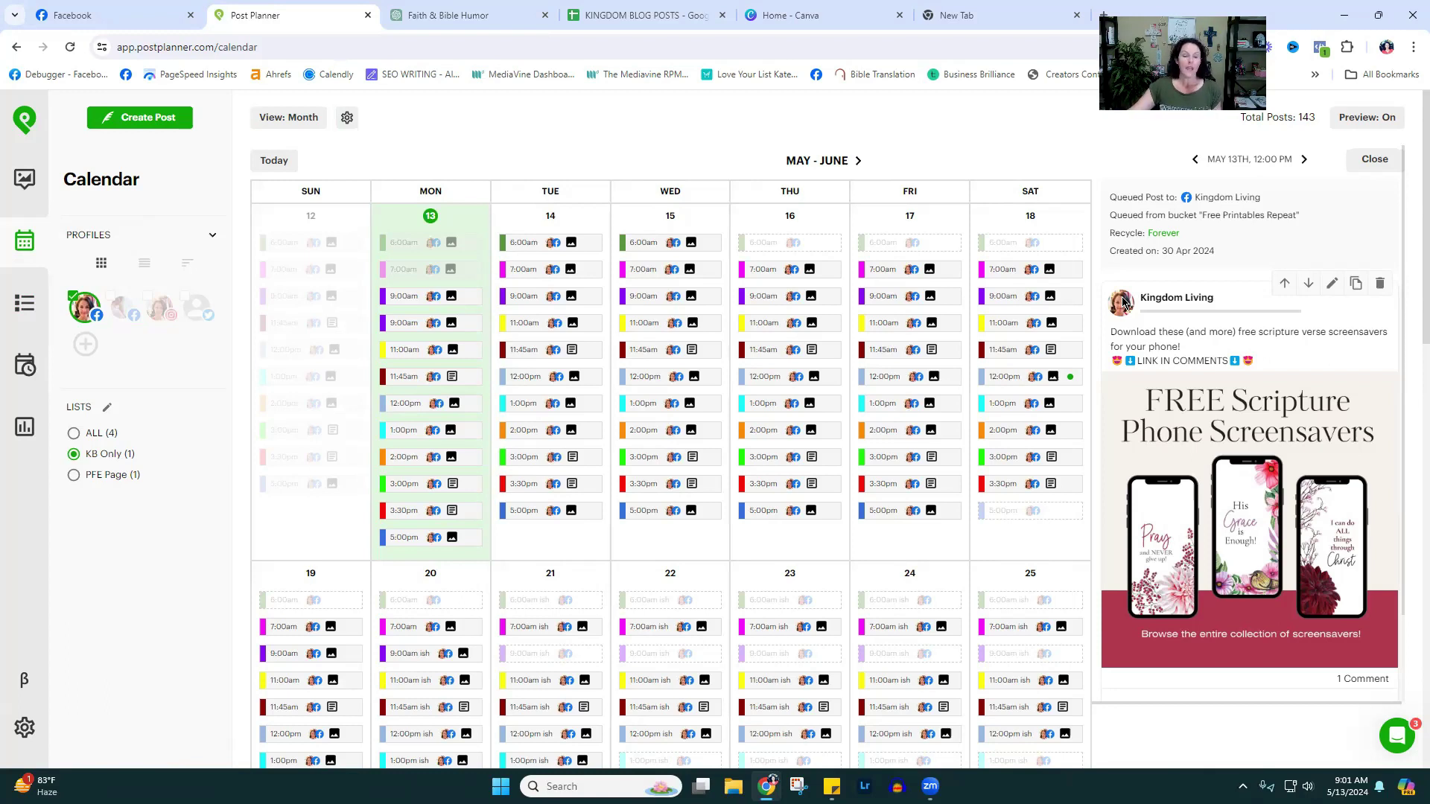
left_click(523, 376)
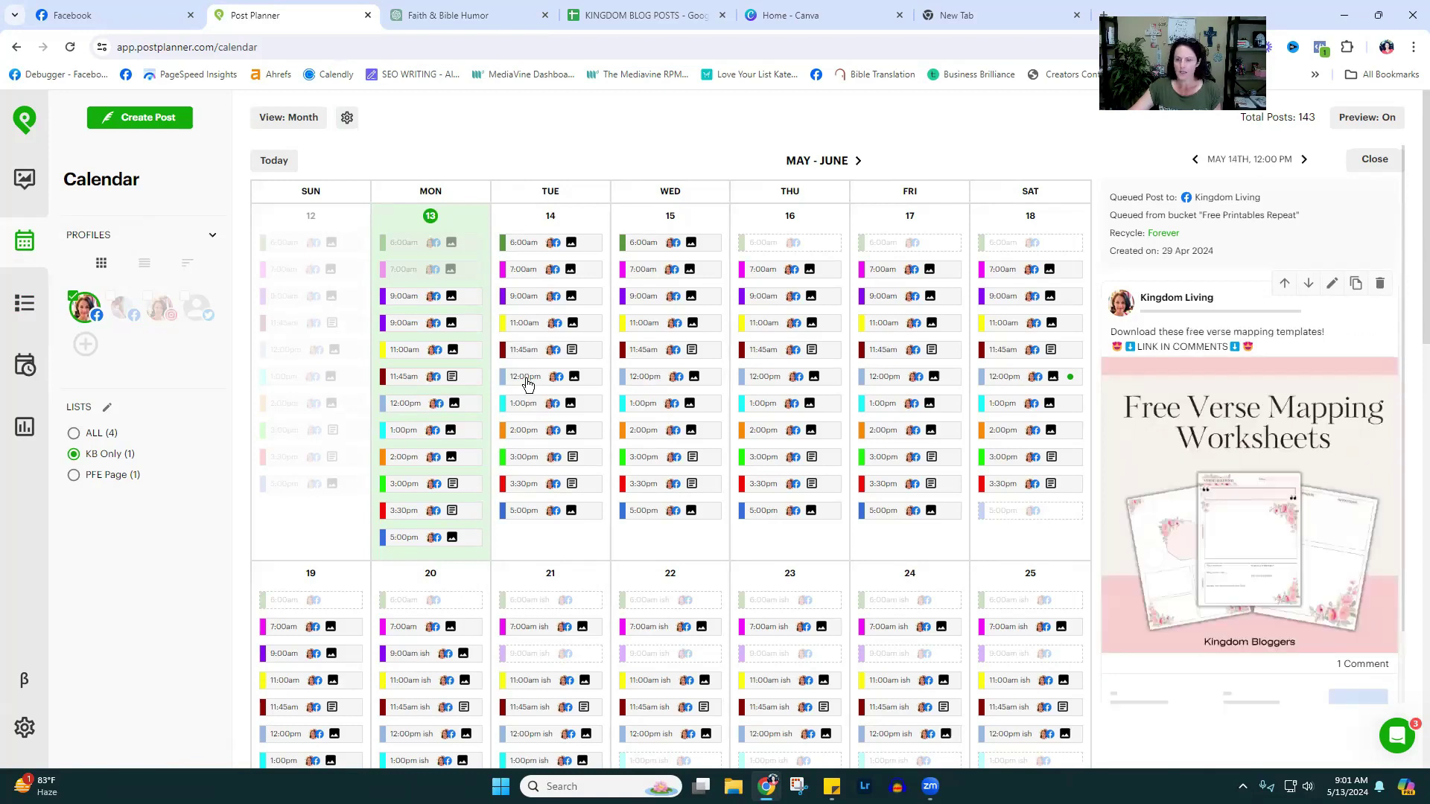
left_click(639, 383)
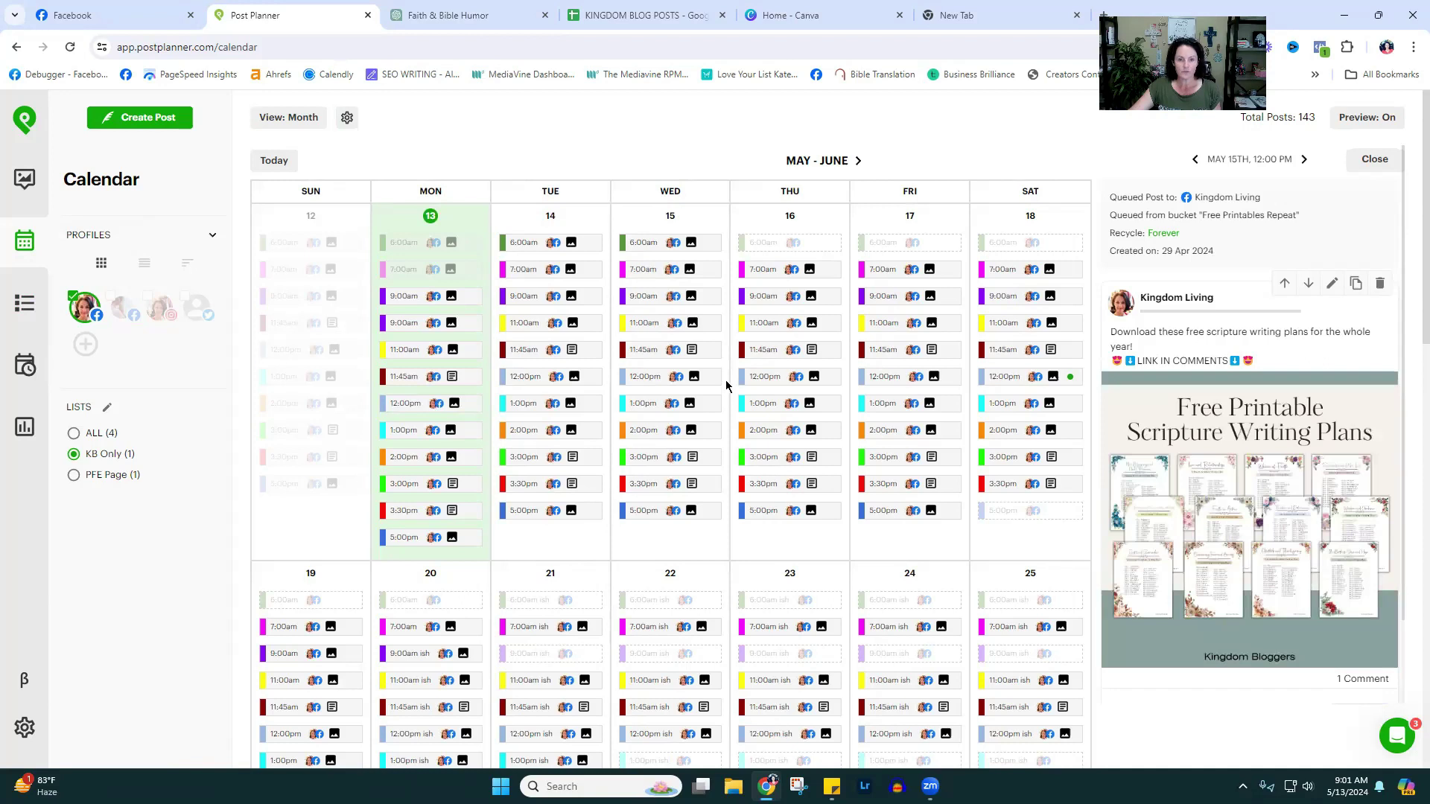
left_click(767, 378)
left_click(894, 389)
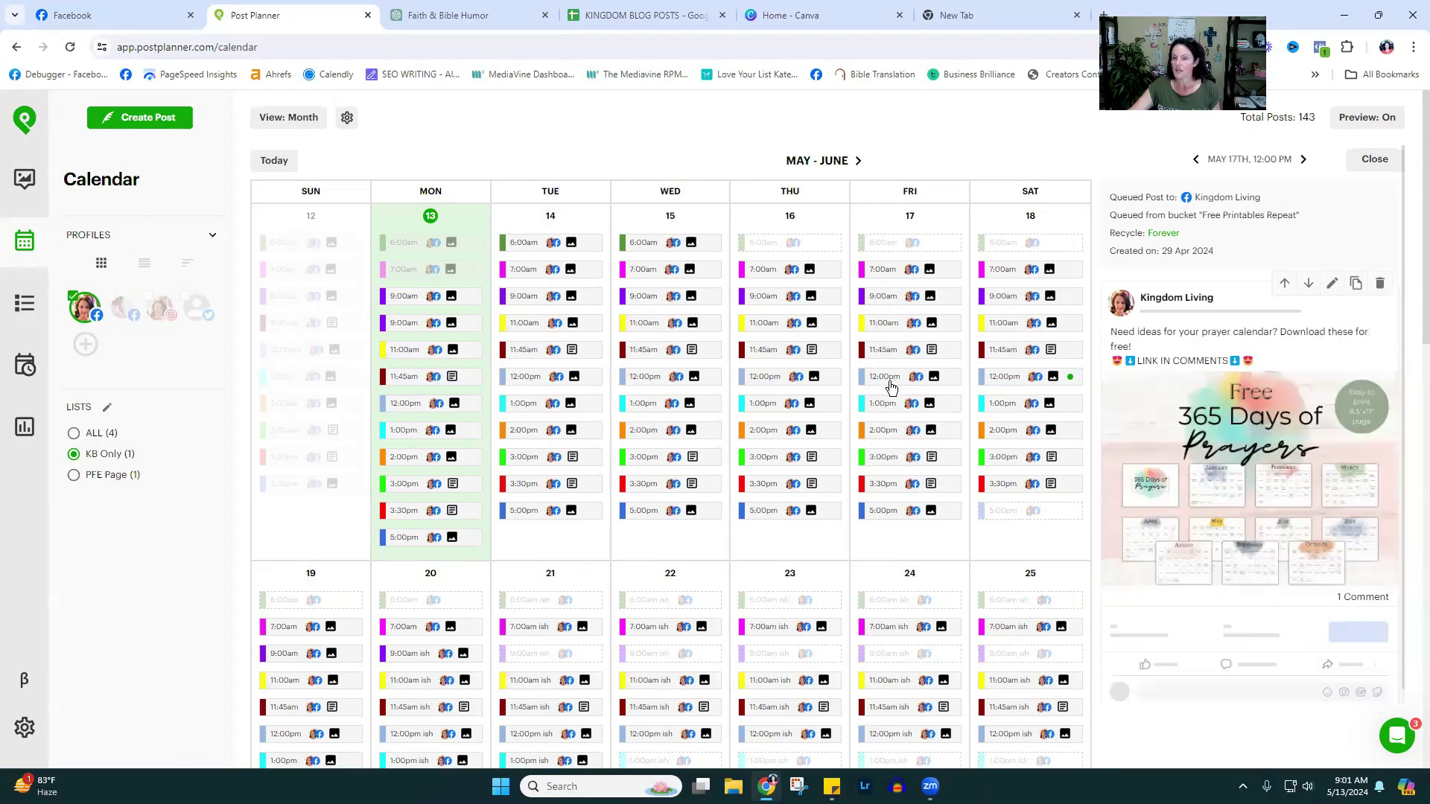
left_click(996, 386)
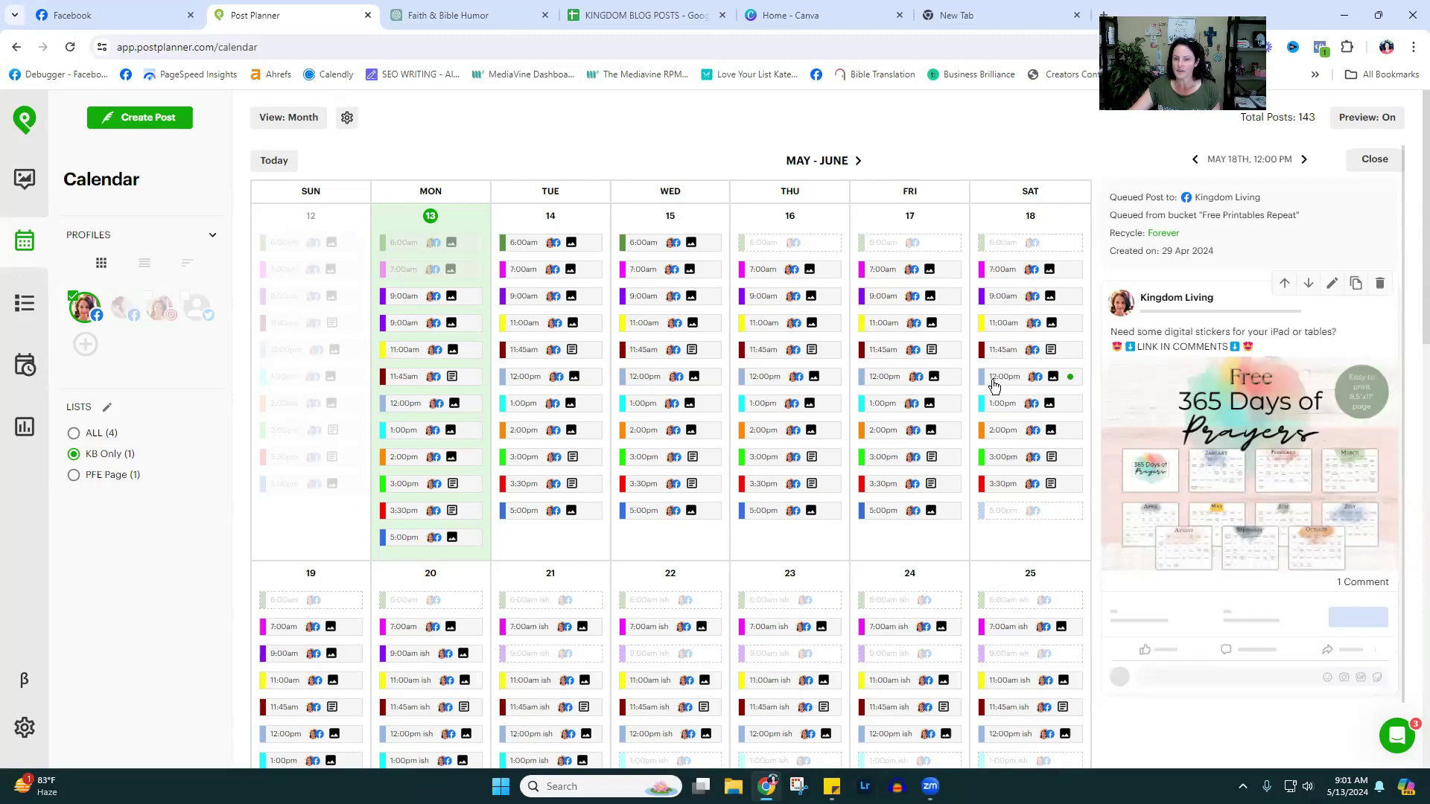
scroll(971, 393, "down", 2)
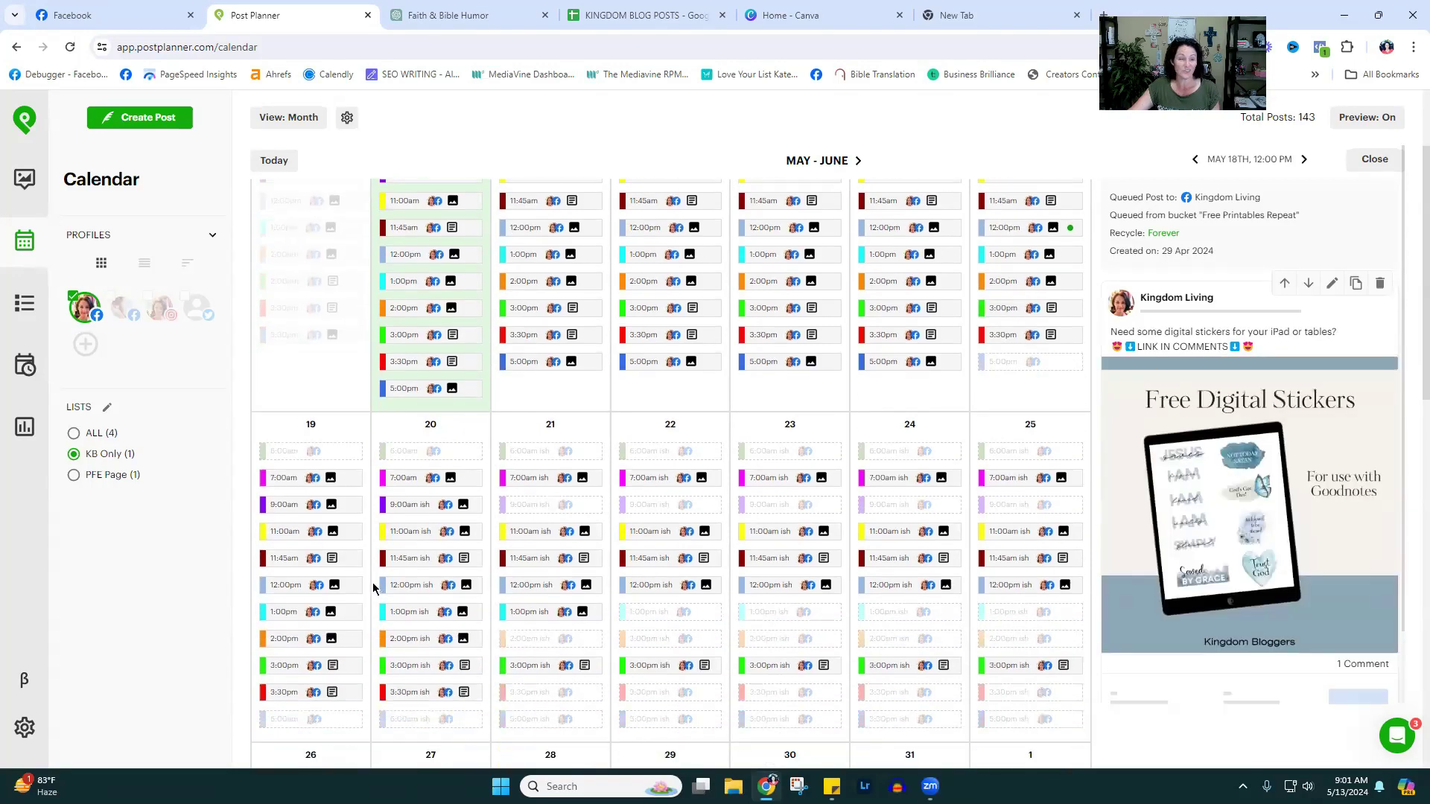
left_click(291, 586)
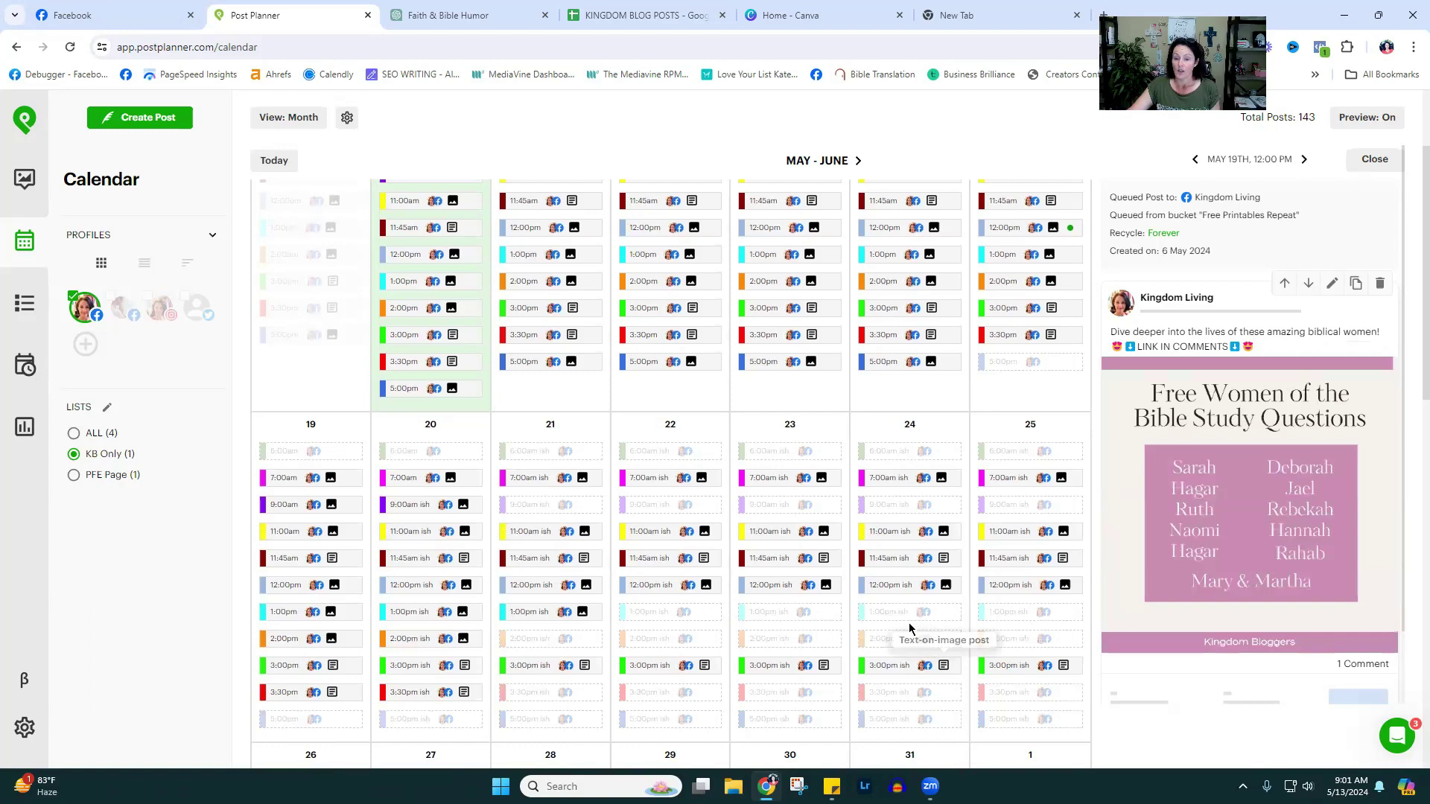
left_click(415, 588)
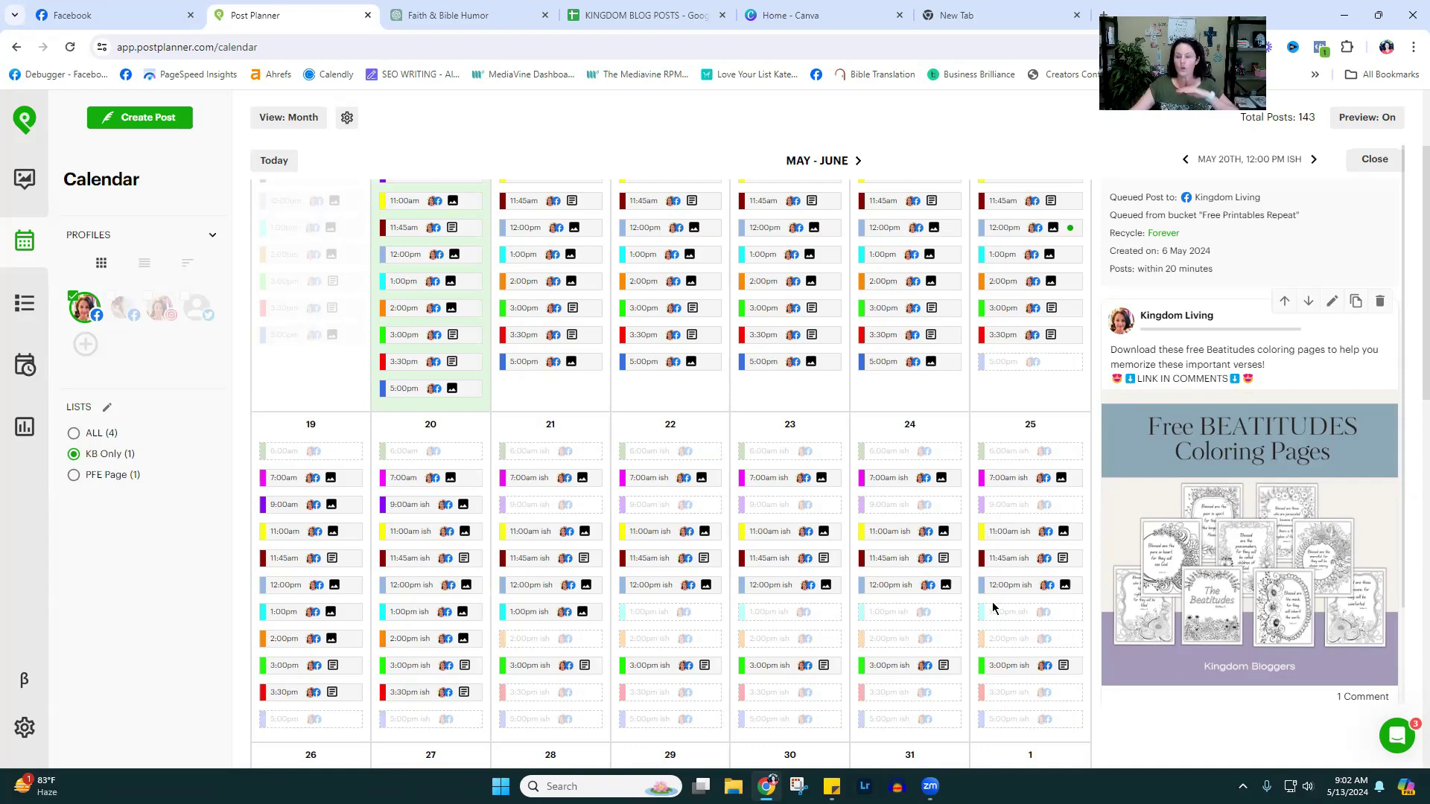
- Glance at the KINGDOM BLOG POSTS spreadsheet and display the Pray for Everything page's posting calendar in Post Planner
left_click(649, 16)
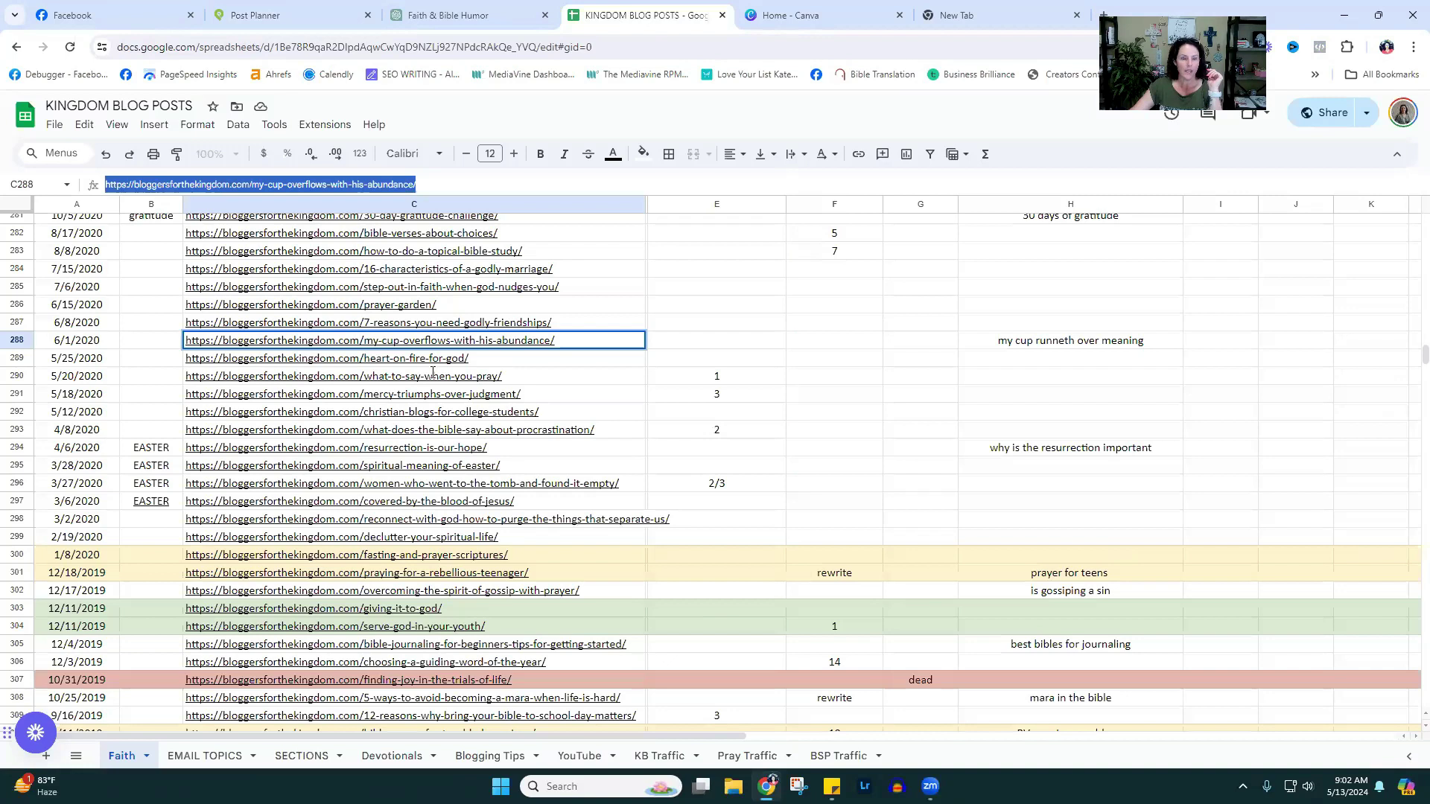
left_click(296, 16)
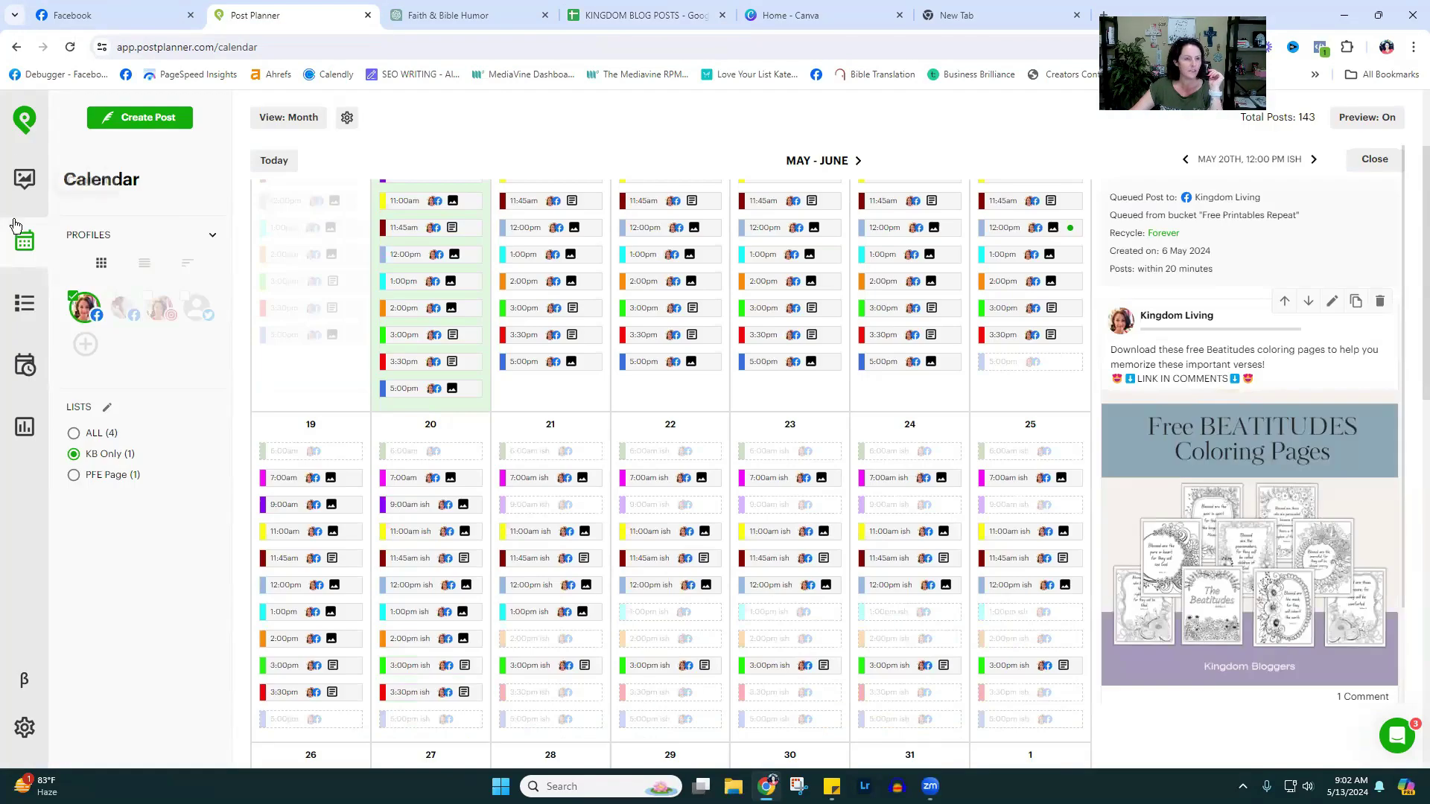
left_click(25, 303)
left_click(24, 242)
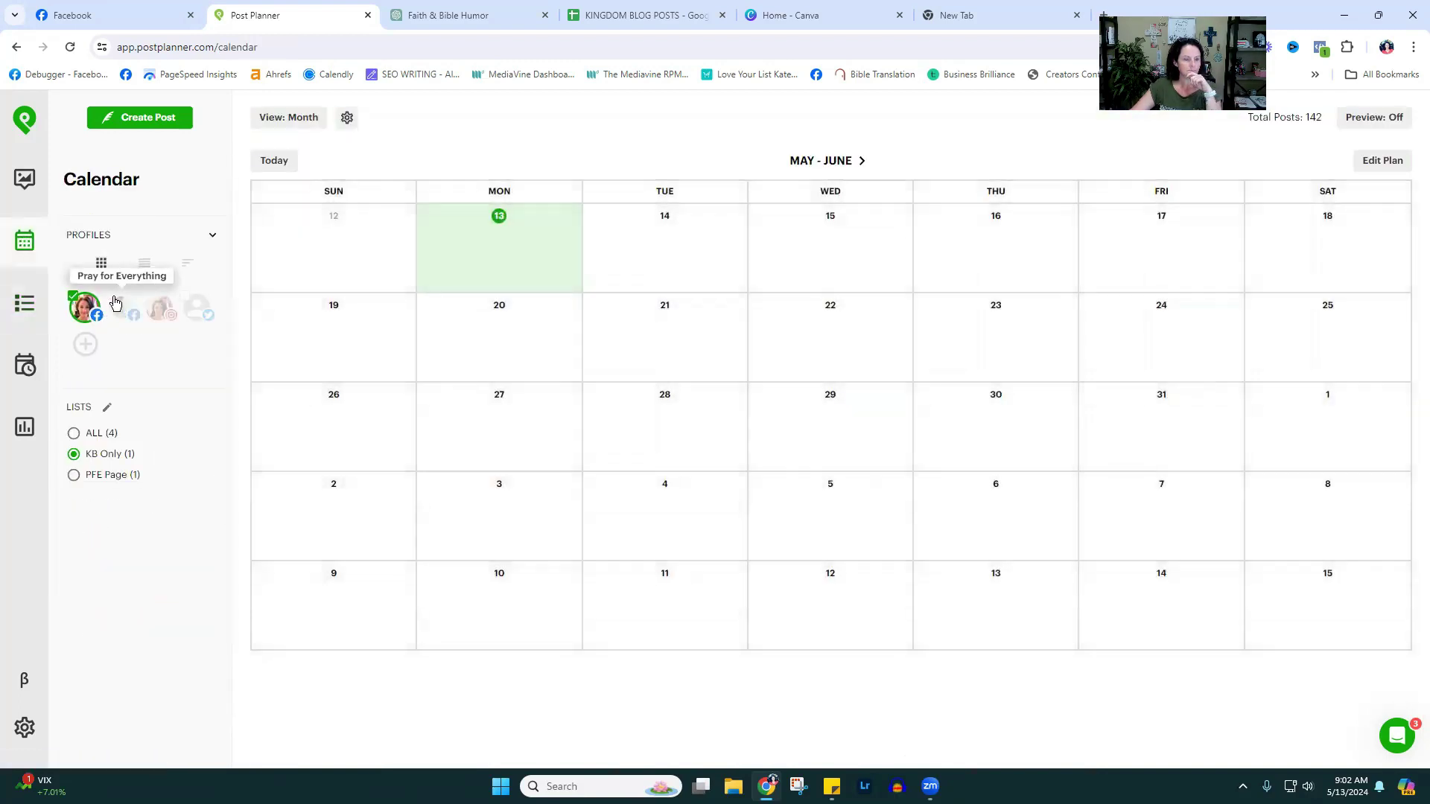
left_click(116, 304)
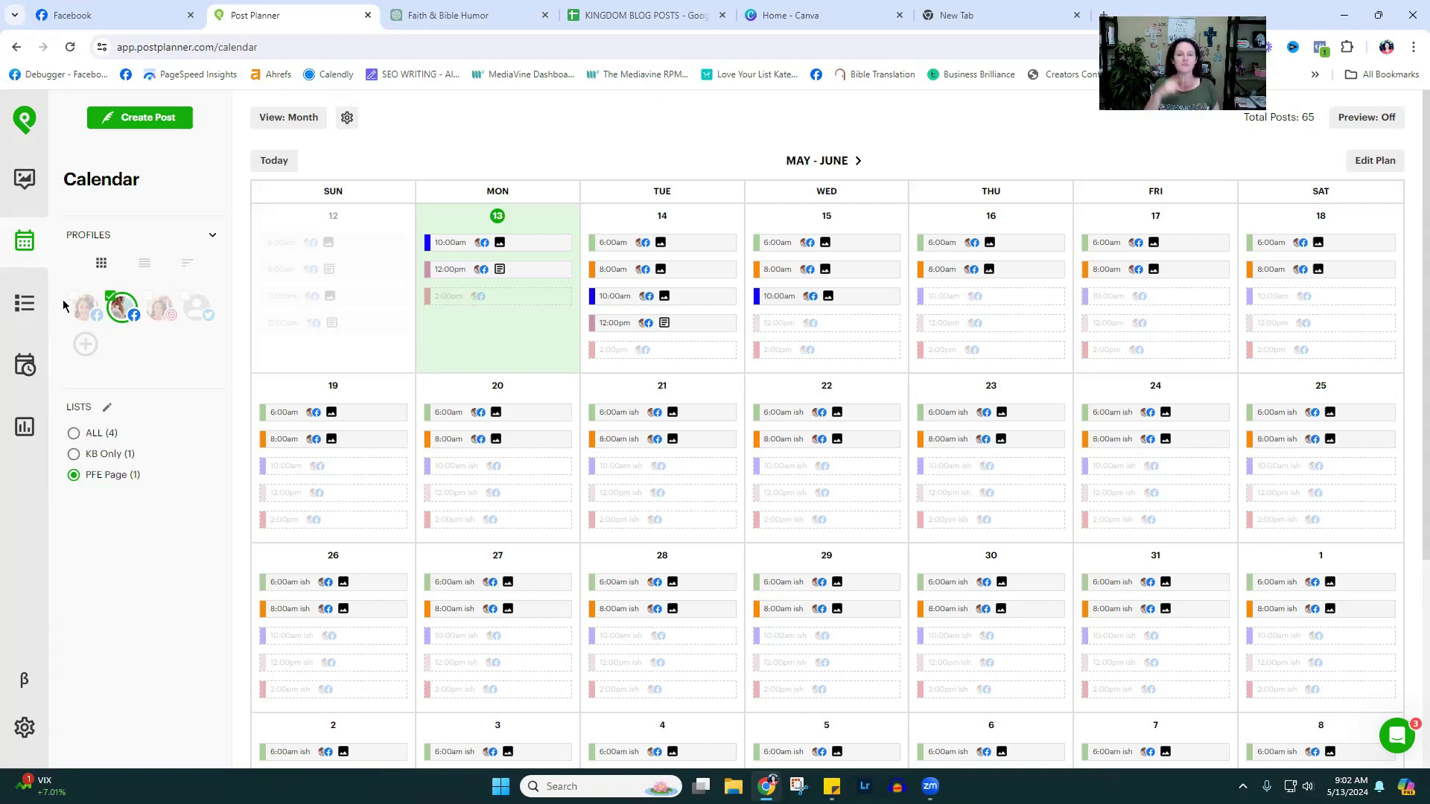
- Start a new composition for the PFE page, set it to multiple posts and open the image upload
left_click(147, 122)
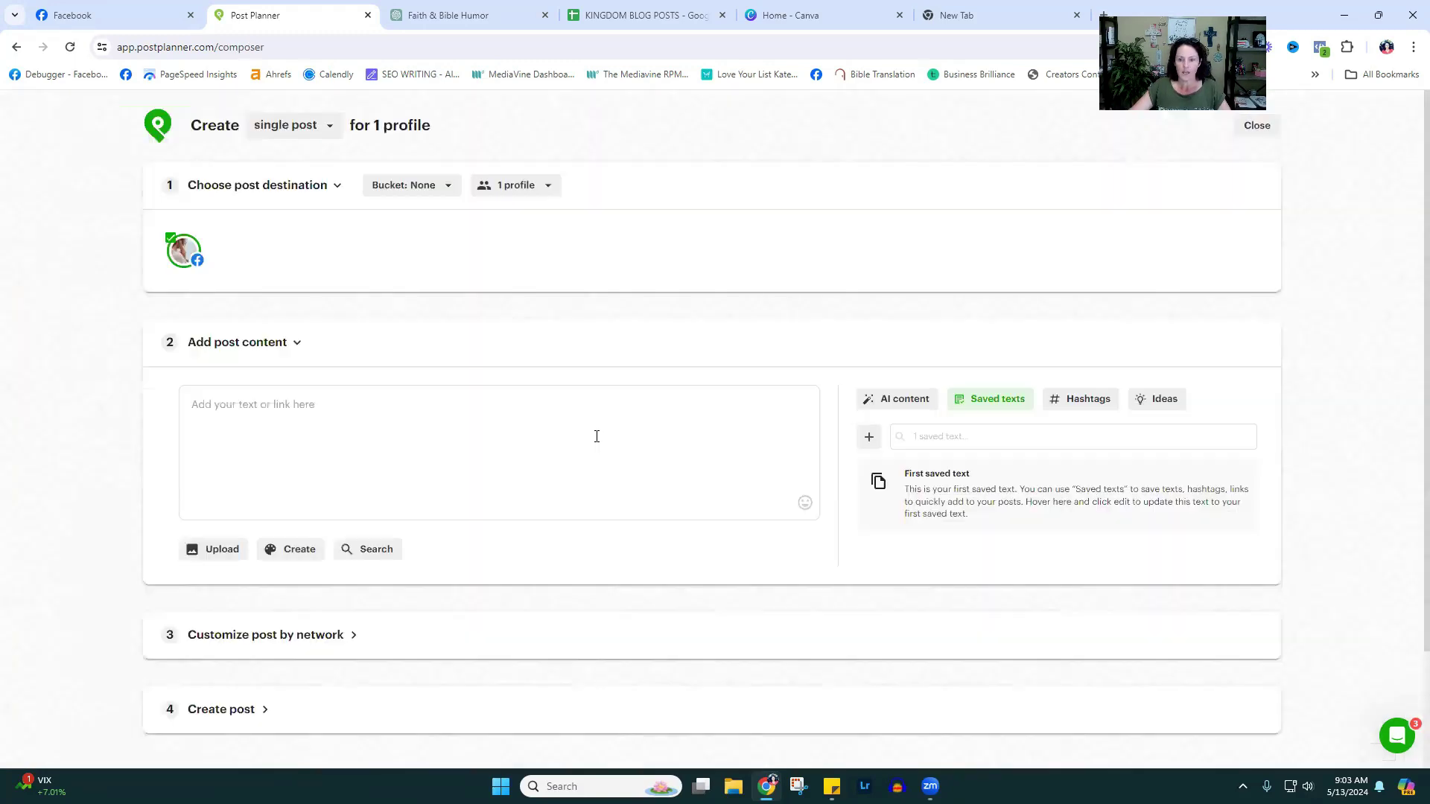
left_click(330, 127)
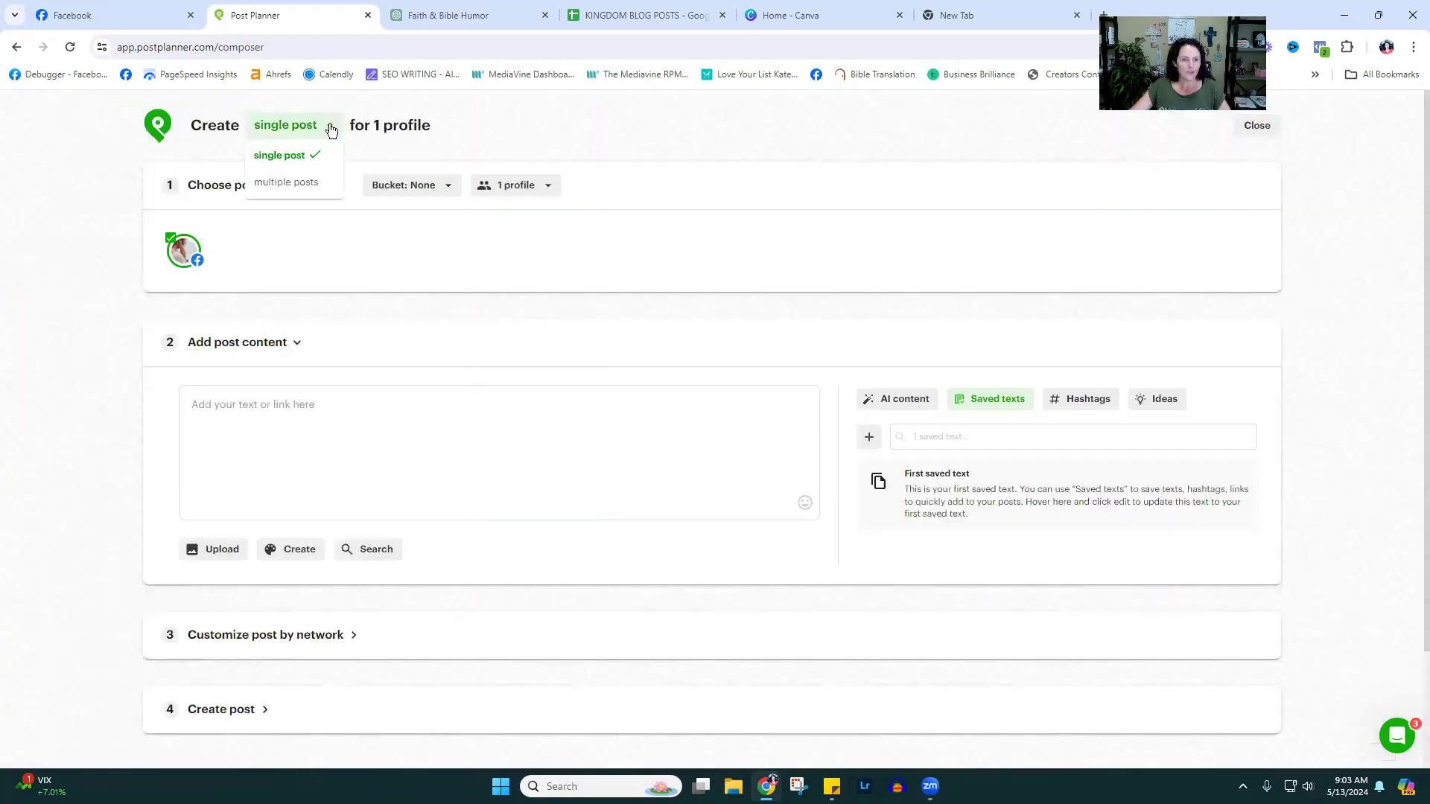
left_click(312, 190)
left_click(382, 484)
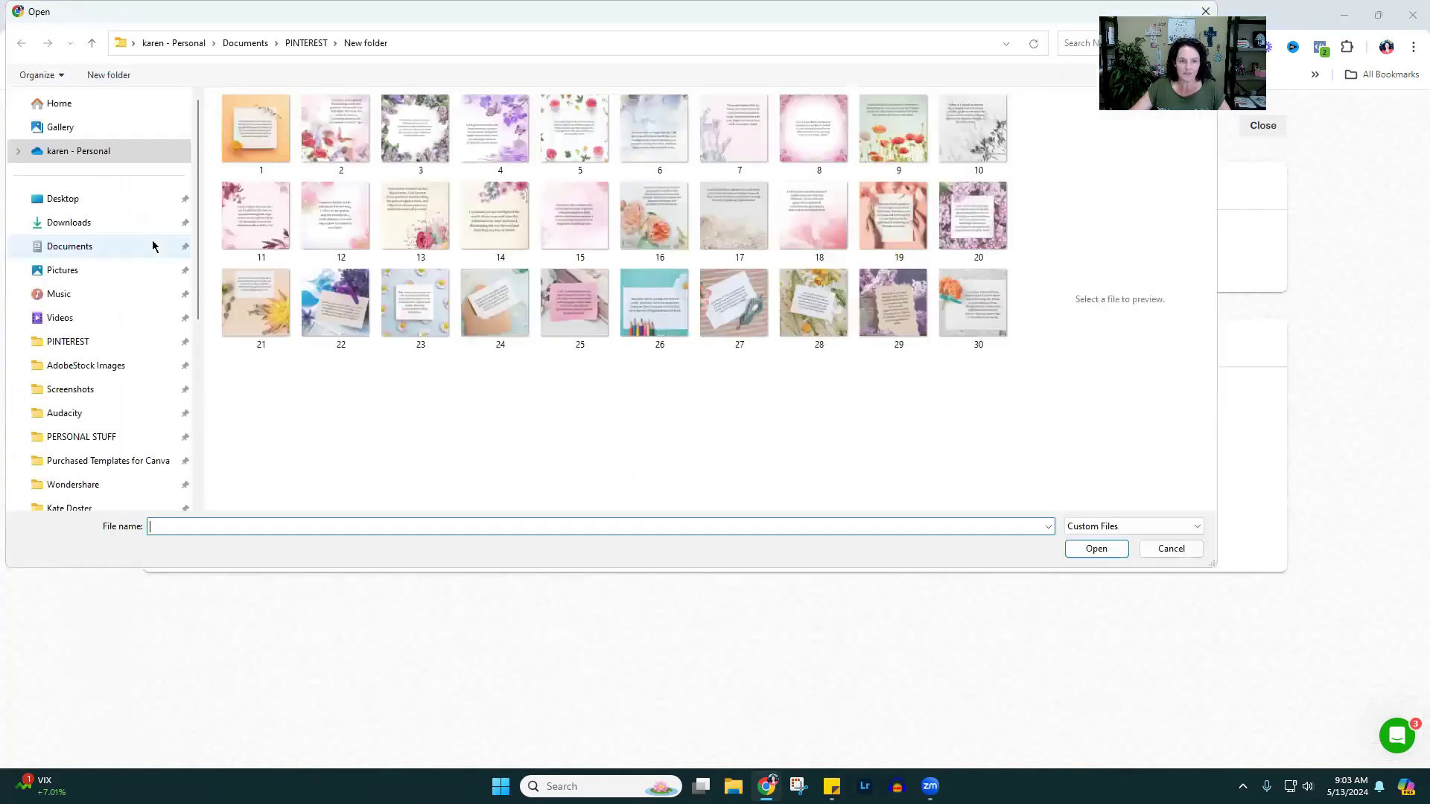
- Upload the nine freebie graphics Bible STudy plan (2) to (5) and (7) to (11) from the Downloads folder
left_click(69, 223)
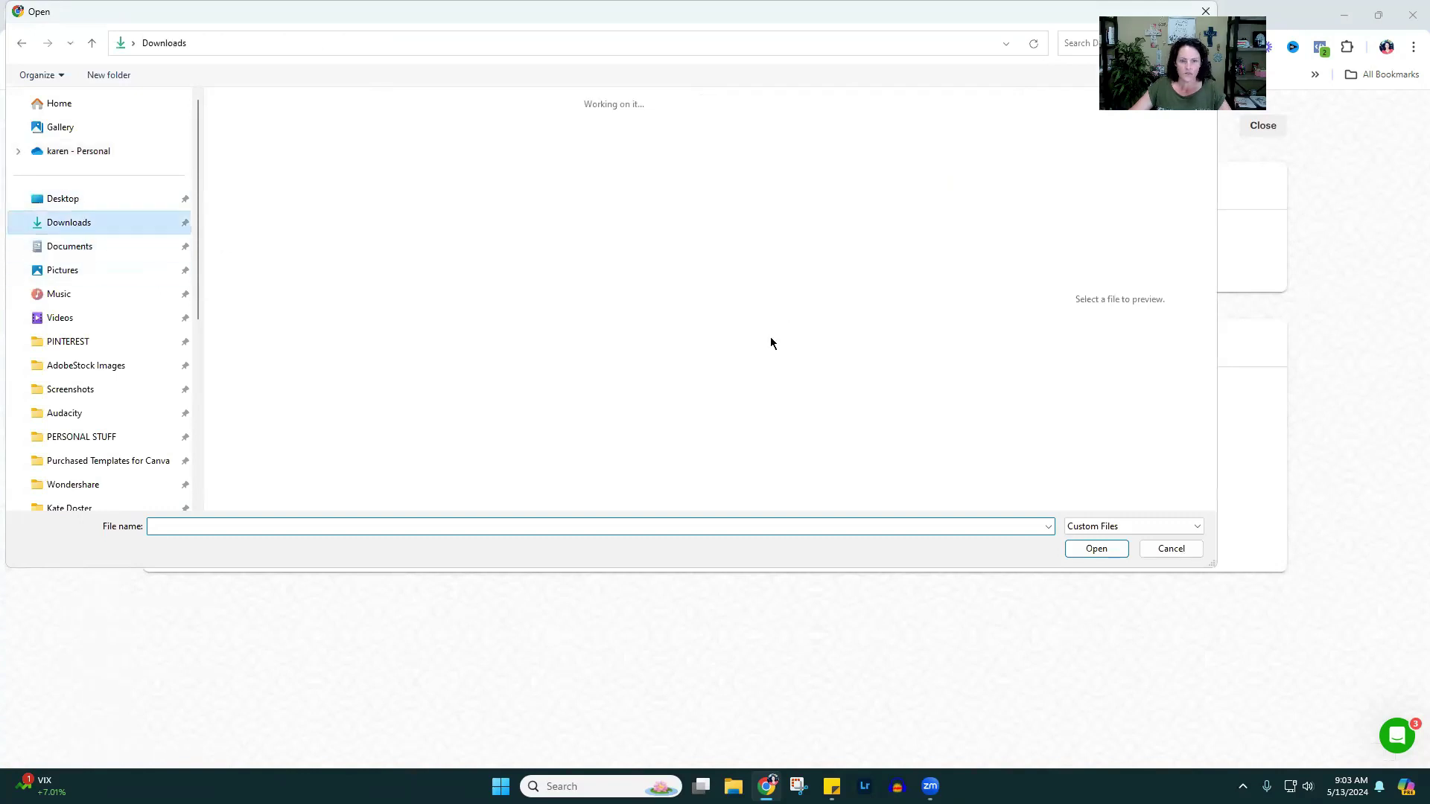
scroll(778, 290, "down", 10)
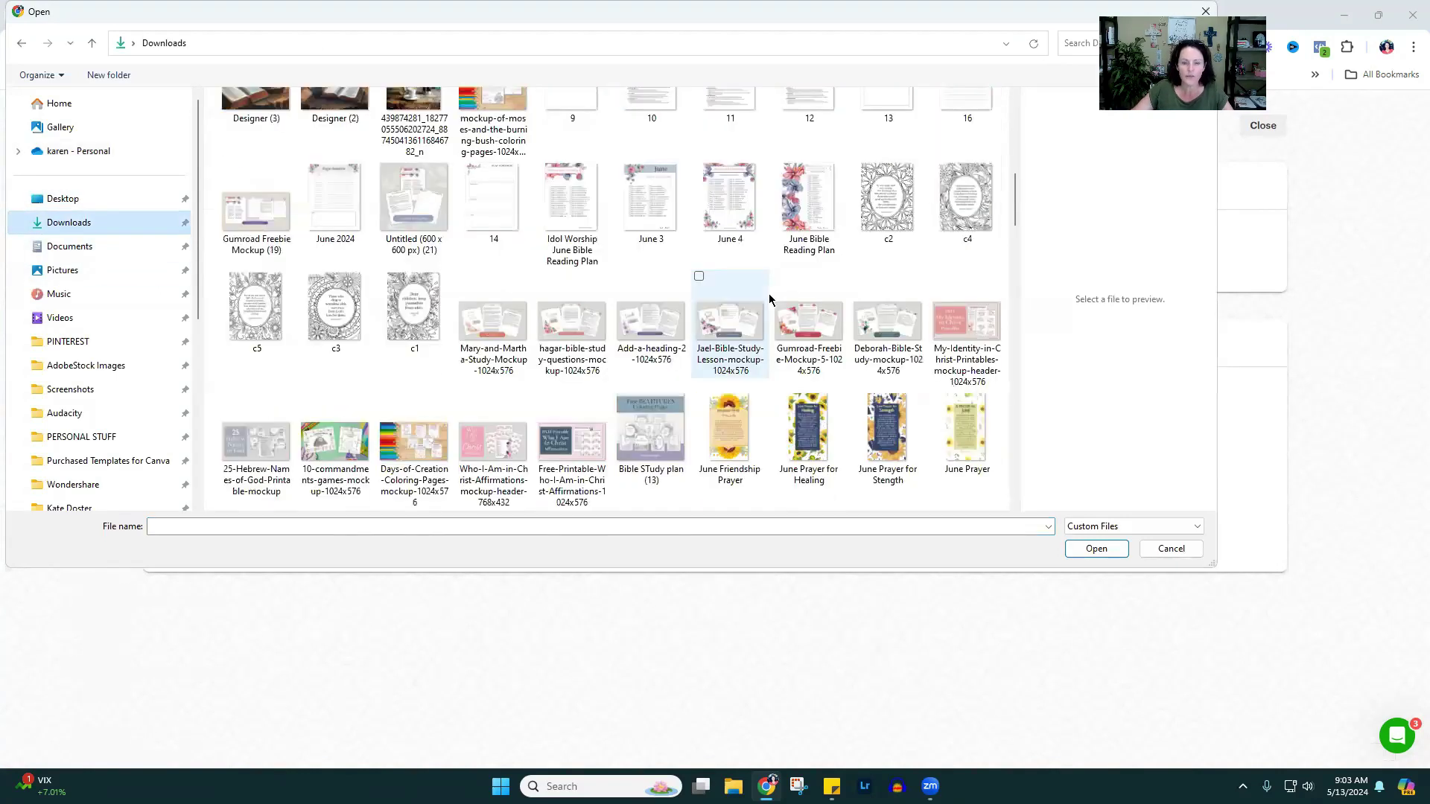
scroll(770, 298, "down", 5)
scroll(769, 299, "down", 10)
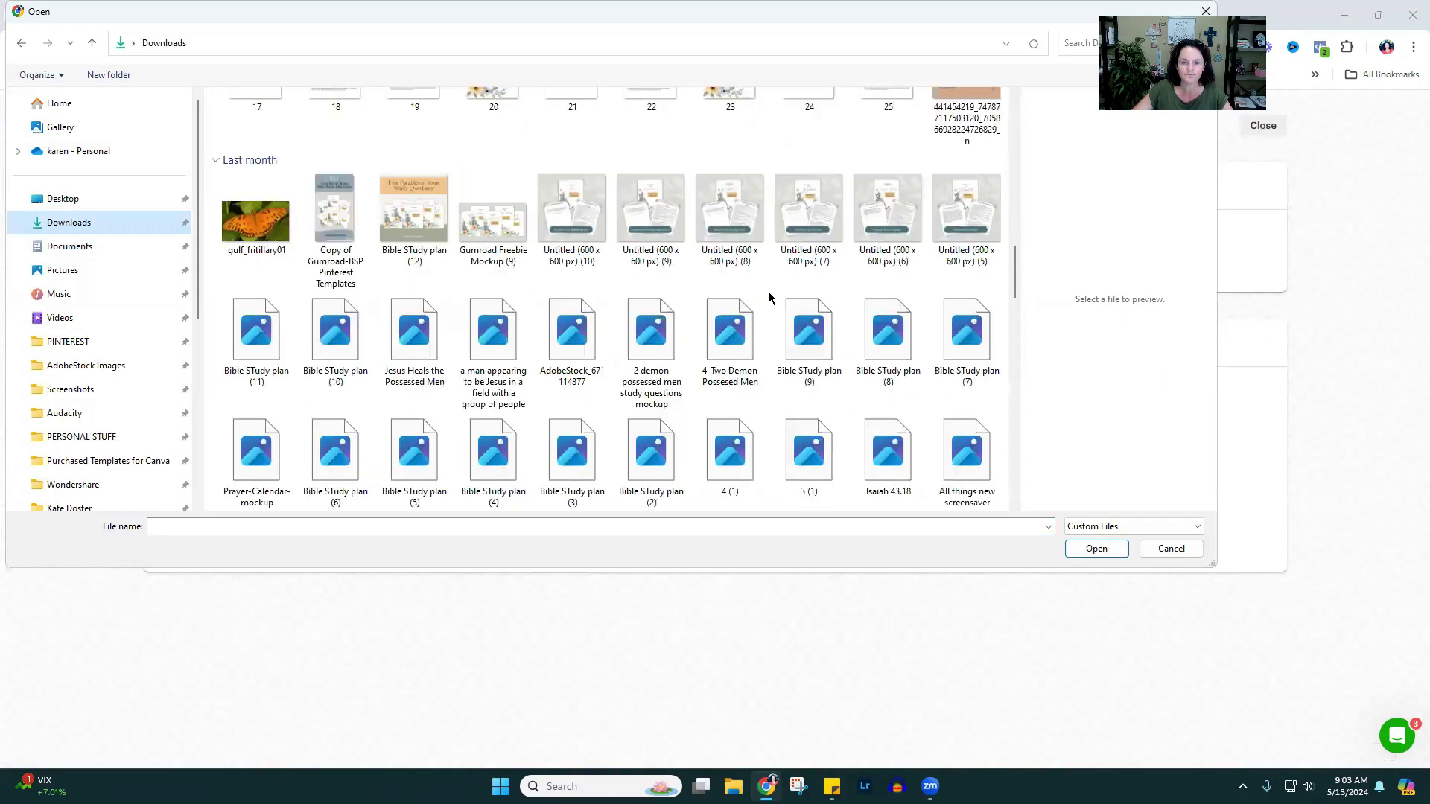
left_click(782, 306)
left_click(902, 358, "ctrl")
left_click(967, 335, "ctrl")
left_click(256, 335, "ctrl")
left_click(328, 340, "ctrl")
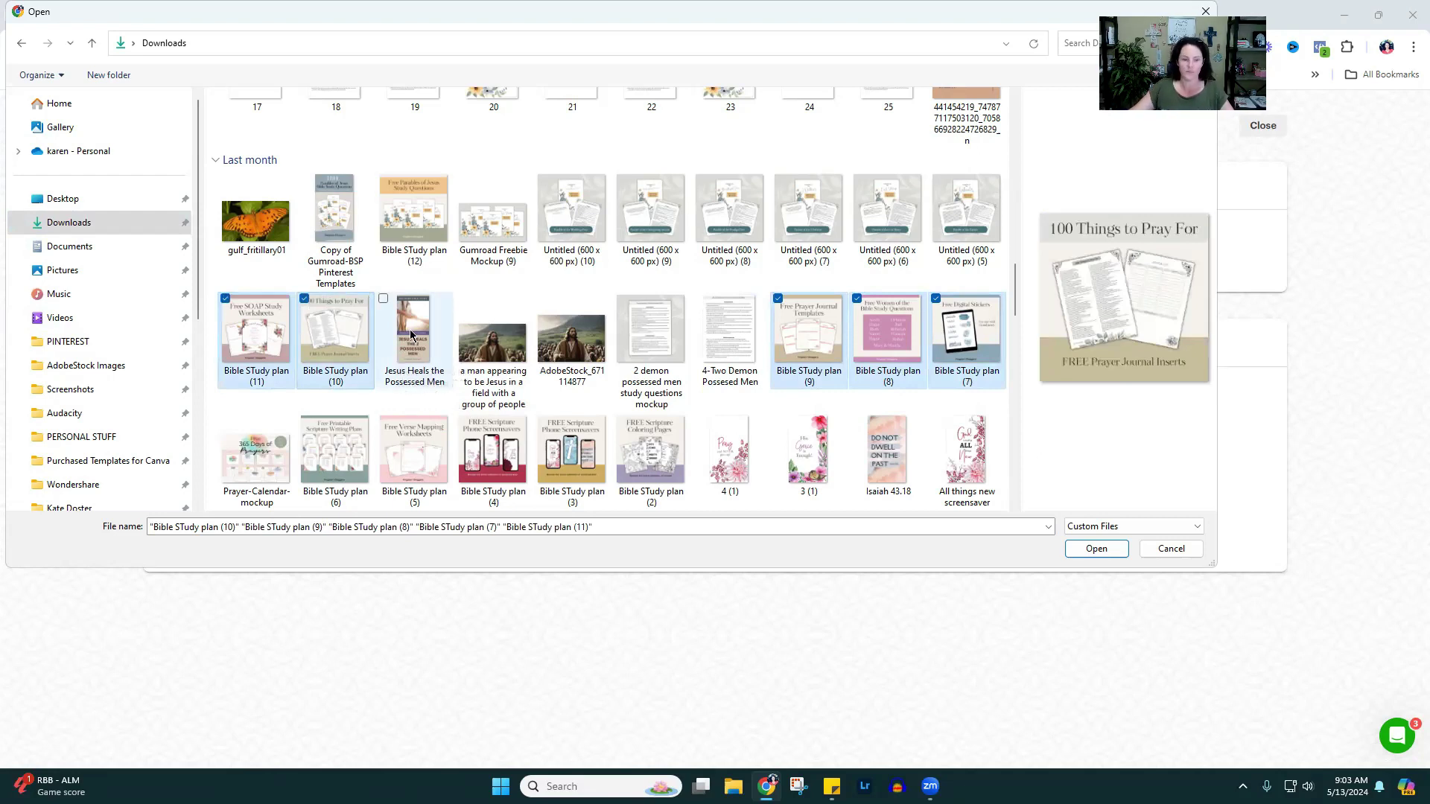
left_click(414, 459, "ctrl")
left_click(485, 458, "ctrl")
left_click(572, 454, "ctrl")
left_click(650, 455, "ctrl")
left_click(1096, 549)
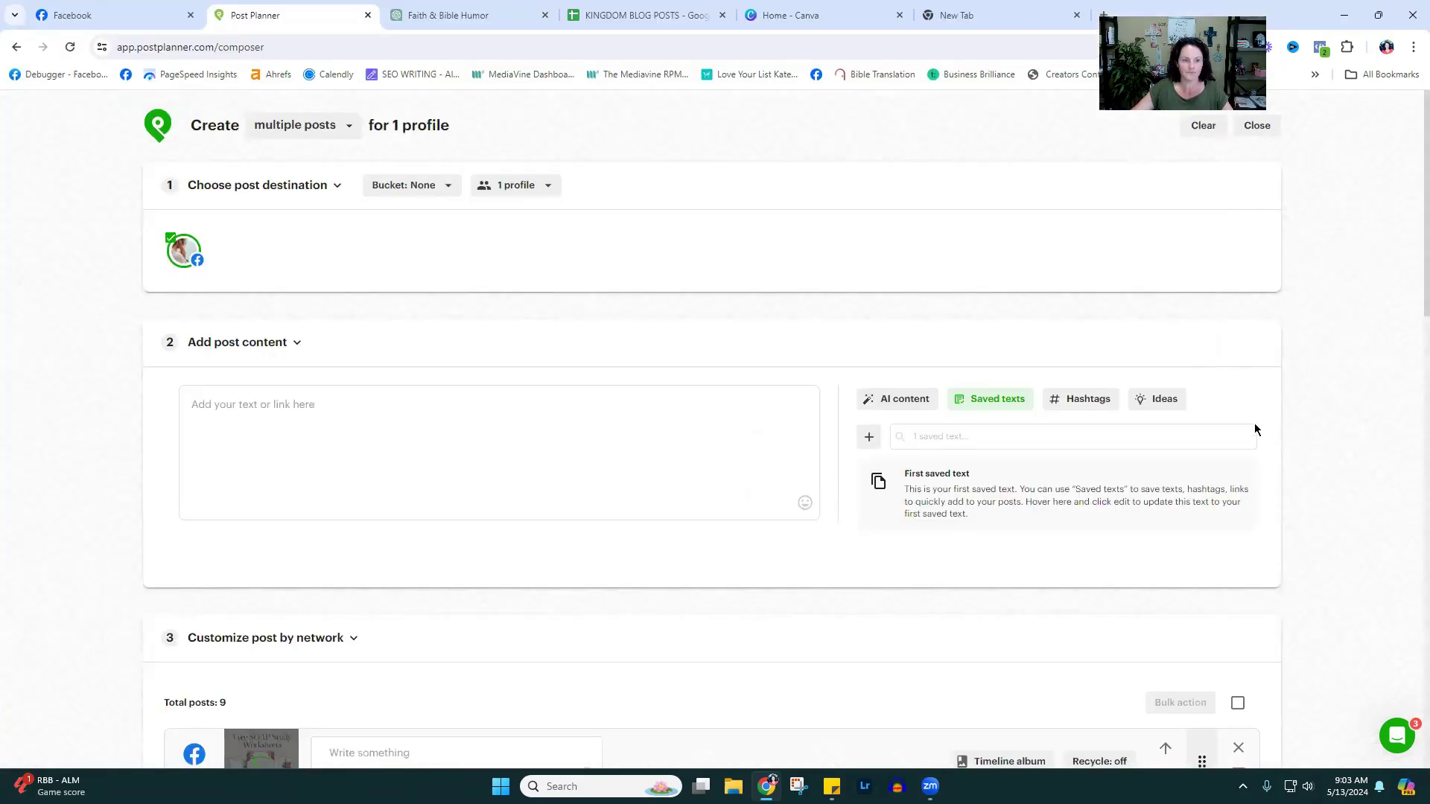
- Enter "Download your free printables!" as the shared text for all the uploaded posts
scroll(1254, 428, "down", 5)
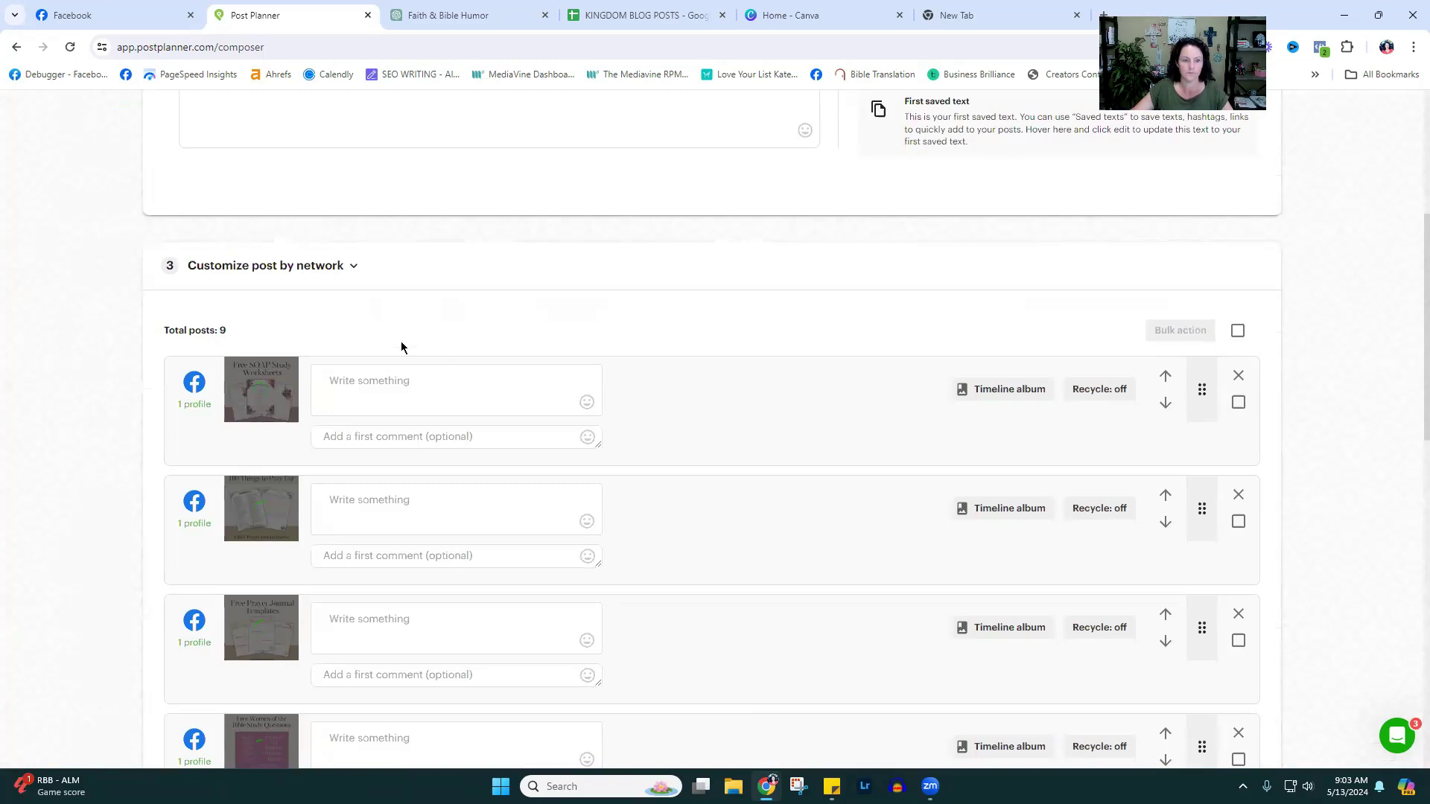
scroll(333, 309, "up", 4)
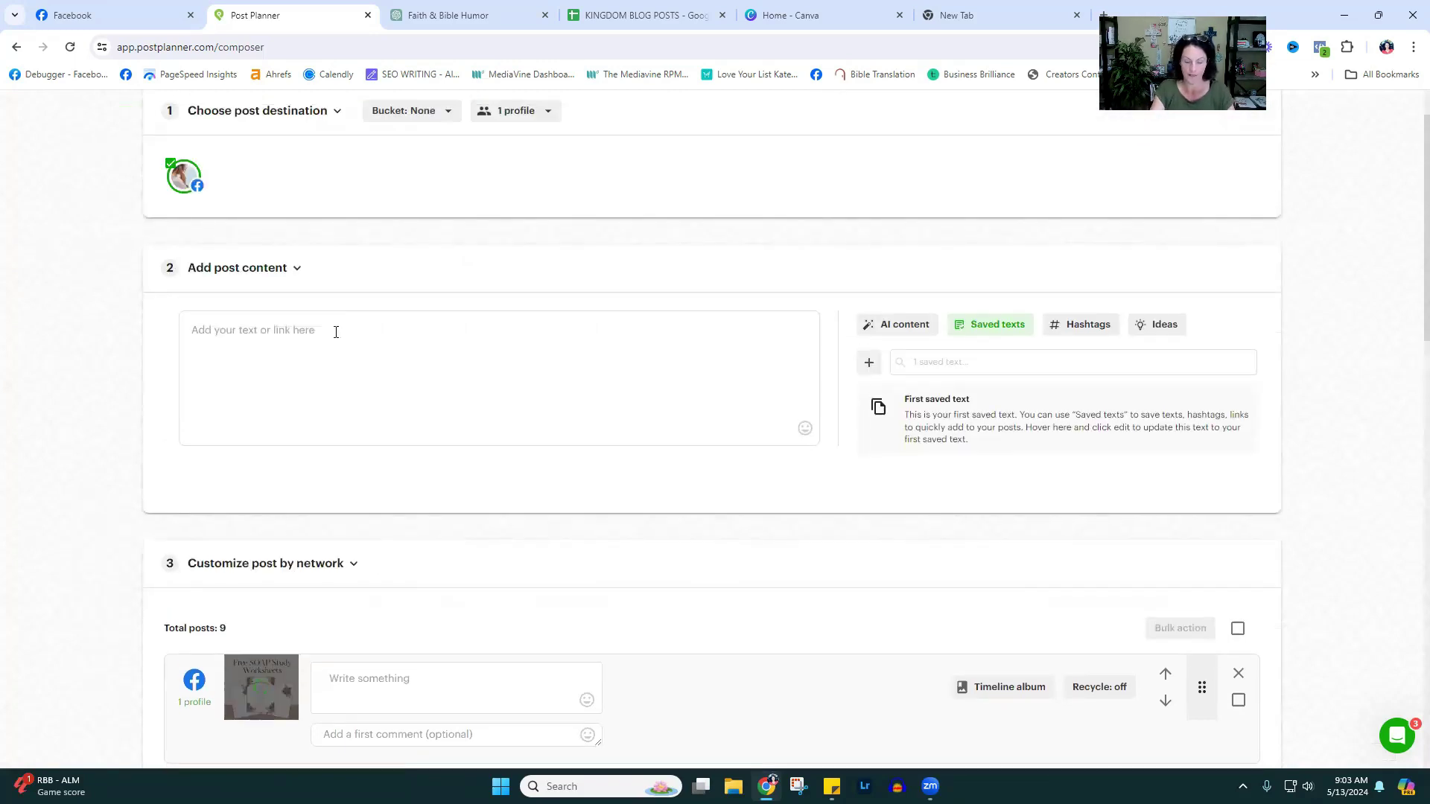
type("Download your ")
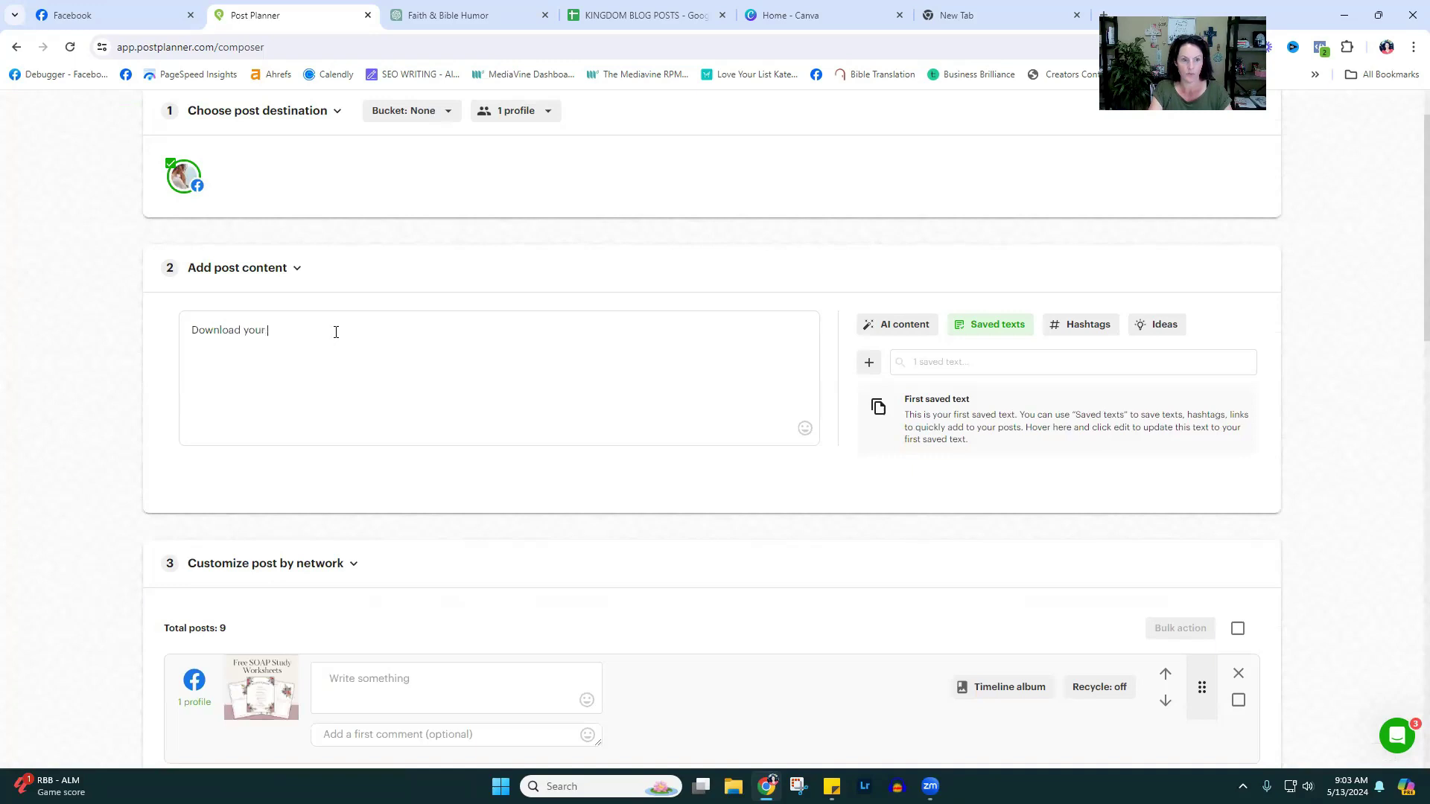
type("free printables!")
- Copy the "Link in Comments" snippet with its down-arrow emojis from the New Tab page and append it to the shared post text
left_click(1002, 14)
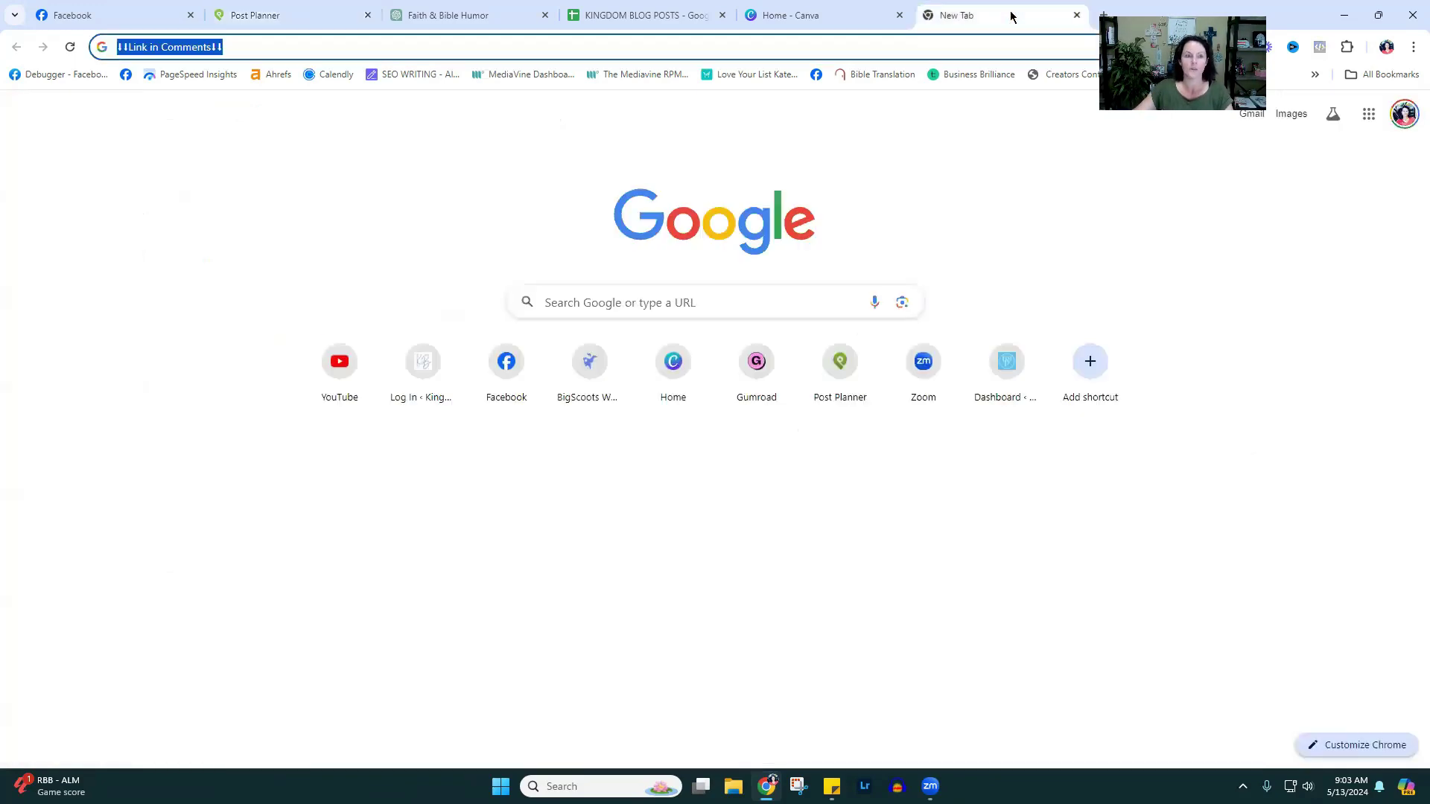
right_click(181, 50)
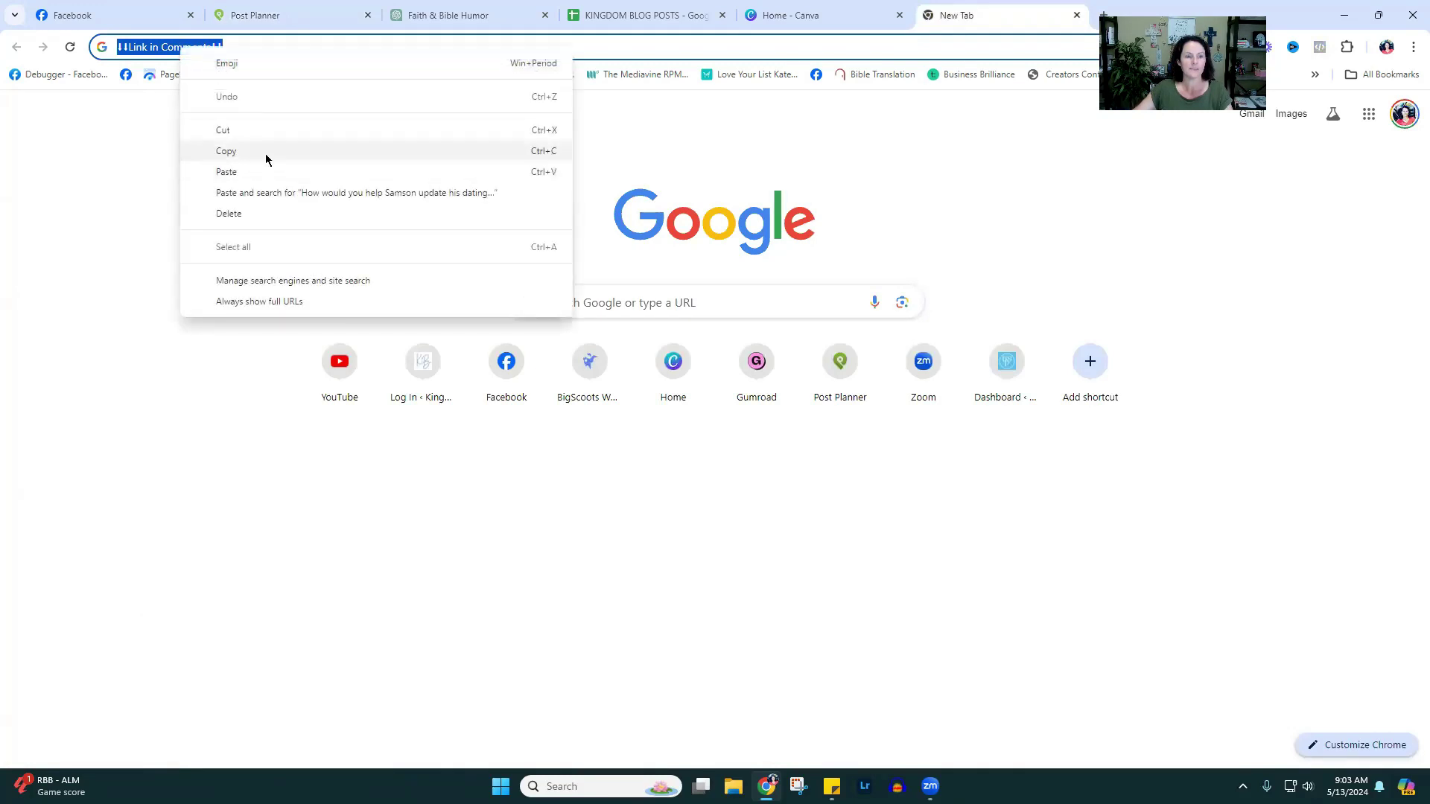
left_click(265, 151)
left_click(268, 15)
right_click(396, 339)
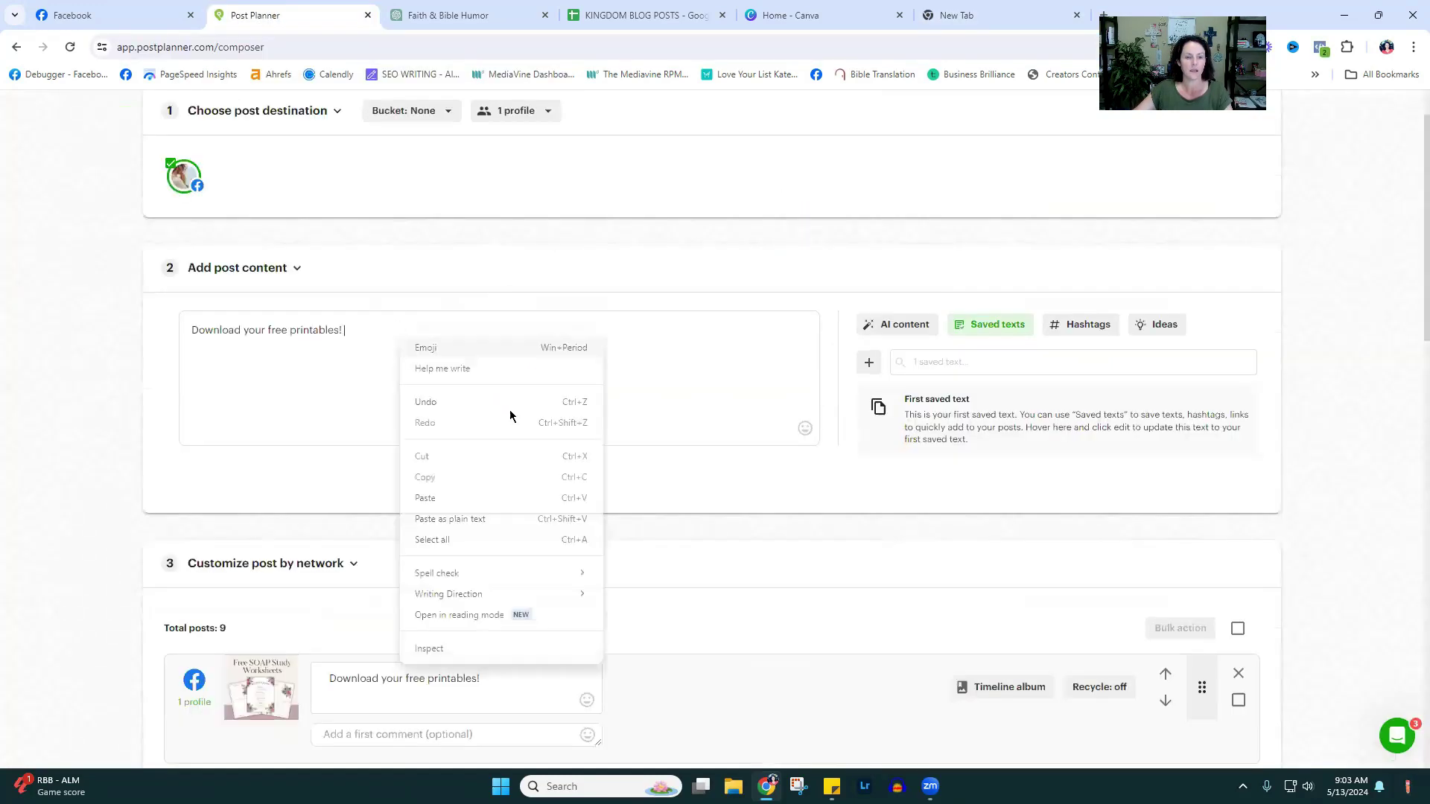
left_click(485, 499)
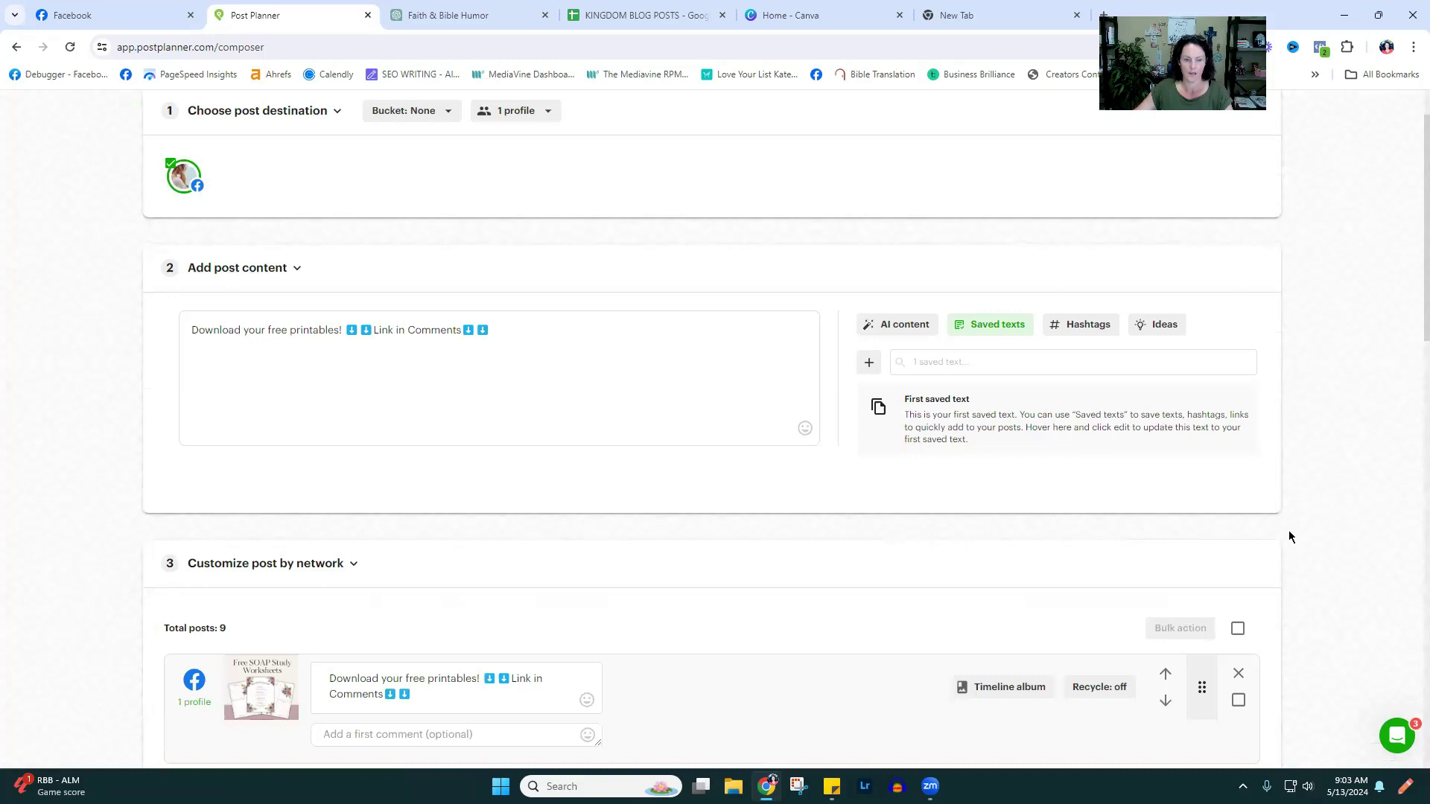
- Look through the SECTIONS sheet of the KINGDOM BLOG POSTS spreadsheet for the freebie links, down to the monthly reading plans
scroll(1290, 537, "down", 4)
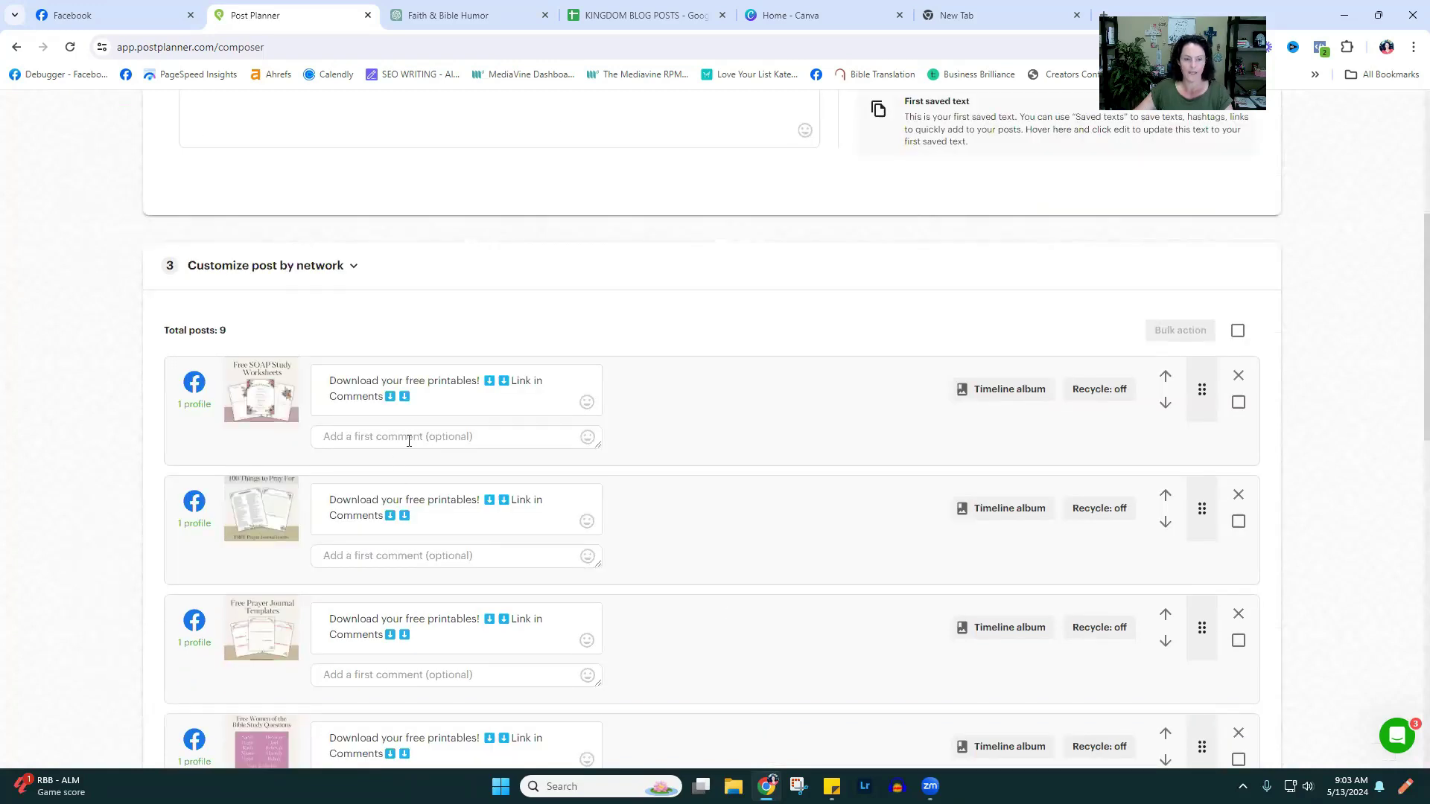
left_click(600, 21)
left_click(208, 757)
left_click(302, 756)
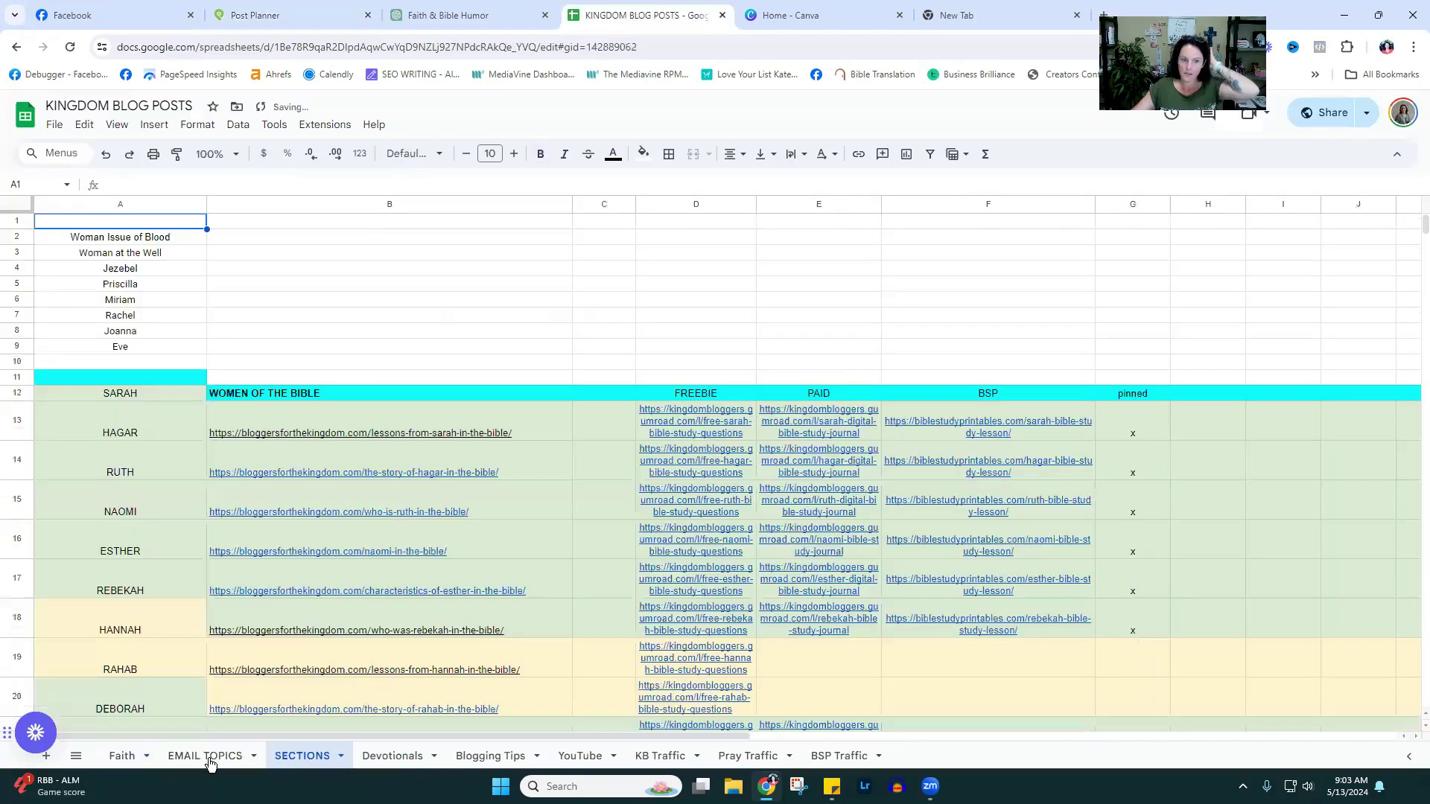
scroll(440, 296, "down", 2)
scroll(439, 302, "down", 3)
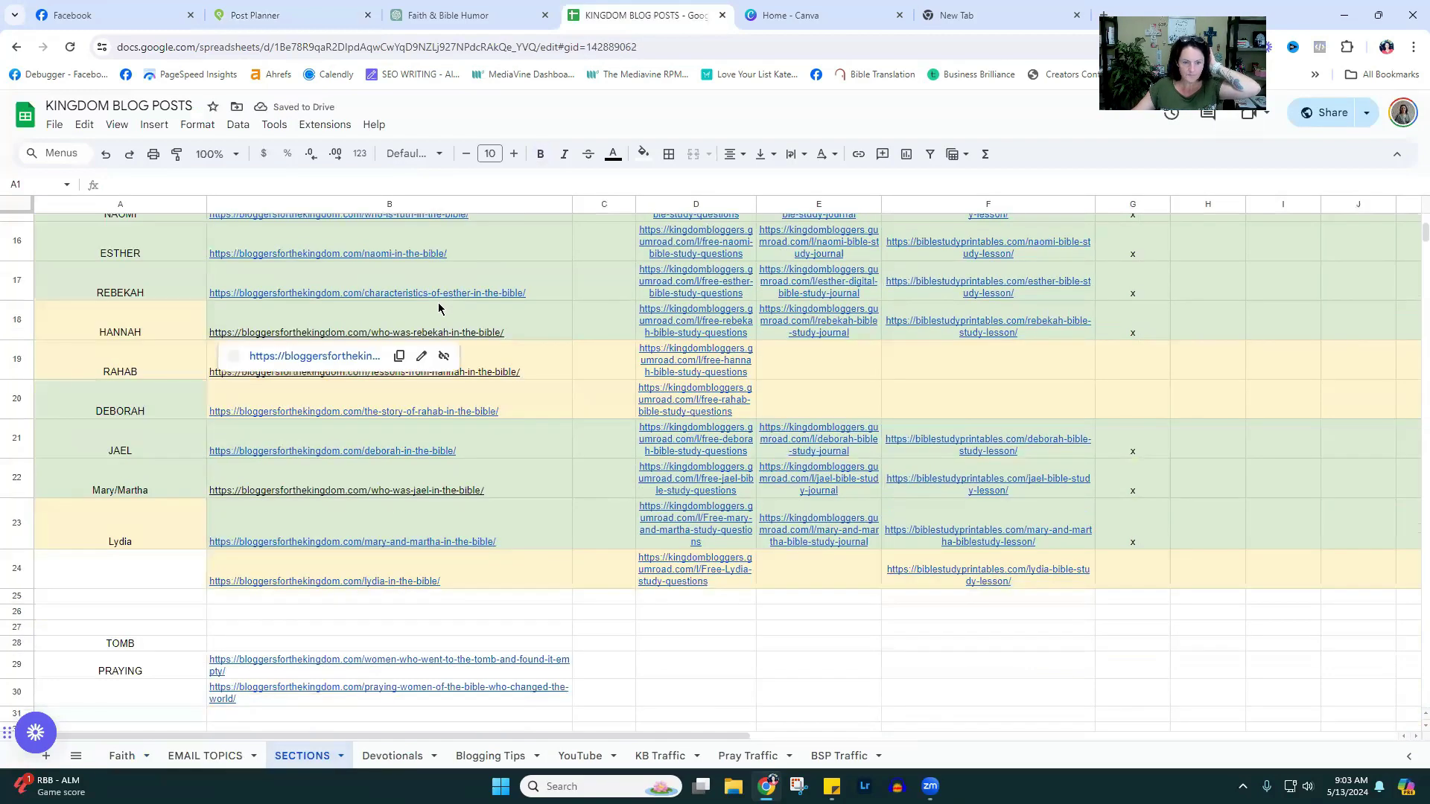
scroll(750, 584, "down", 2)
scroll(750, 584, "down", 15)
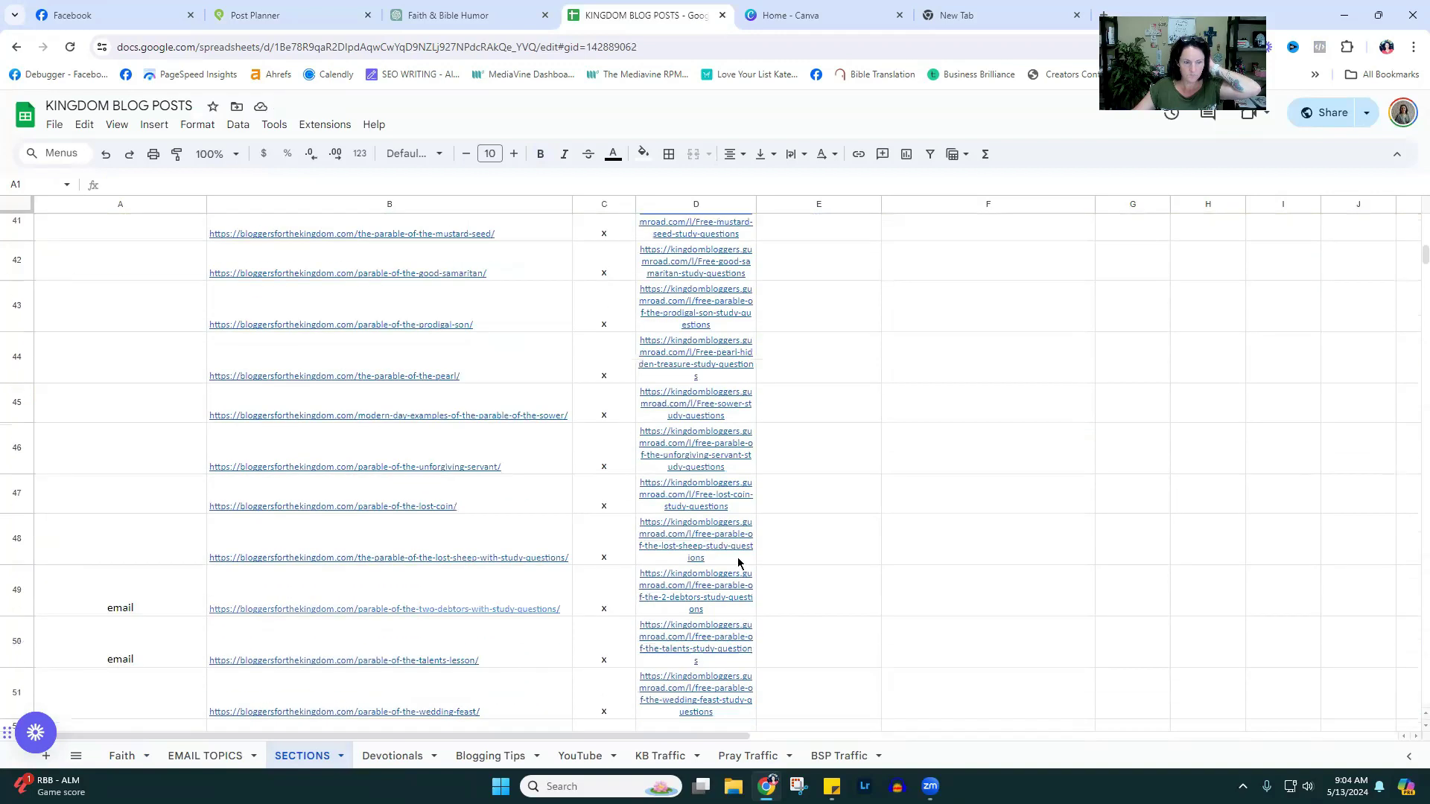
scroll(730, 472, "down", 5)
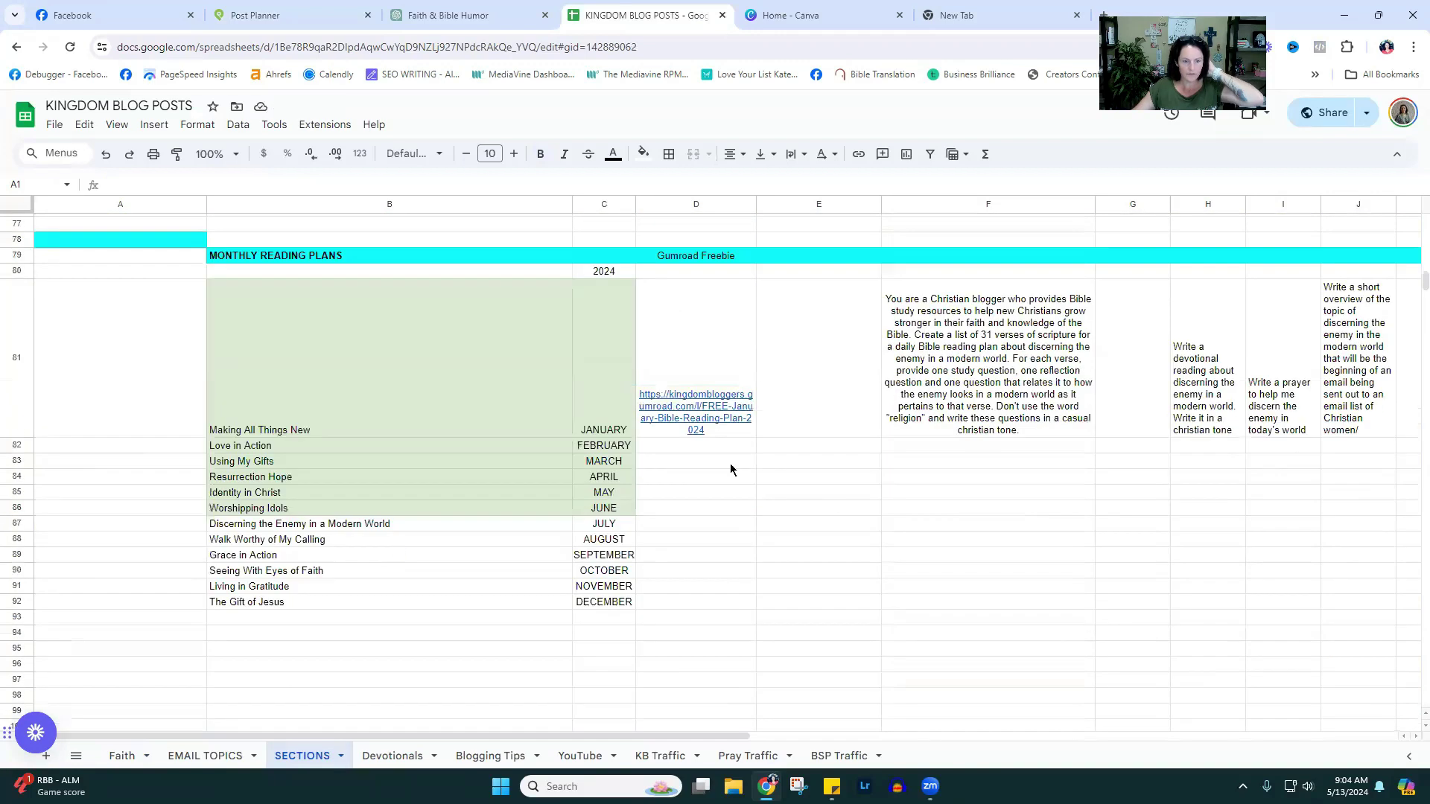
left_click(886, 560)
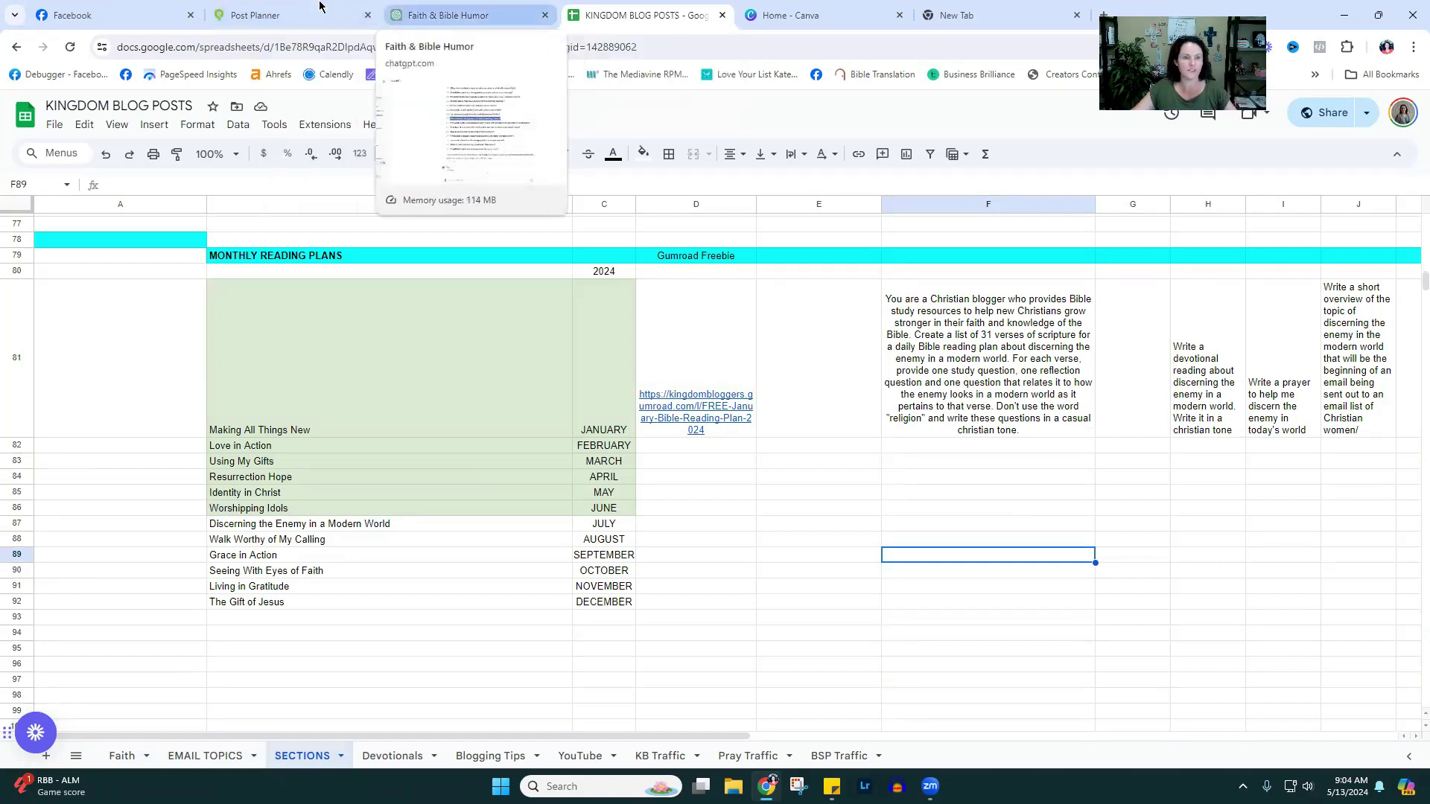
- Return to the Post Planner composer and look over the first-comment fields of the draft posts
left_click(256, 15)
scroll(452, 451, "down", 1)
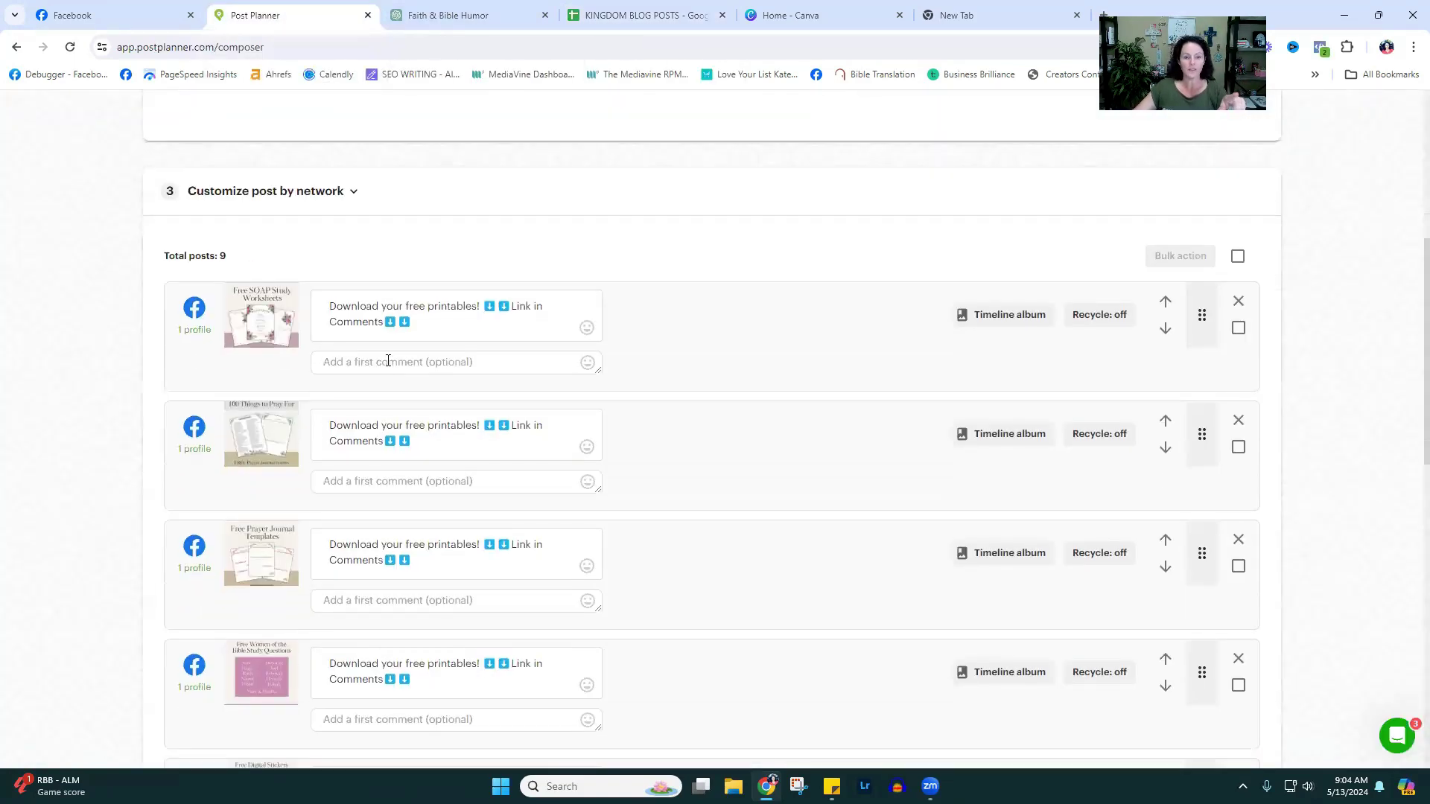
left_click(414, 481)
scroll(1369, 528, "down", 5)
scroll(1356, 514, "up", 5)
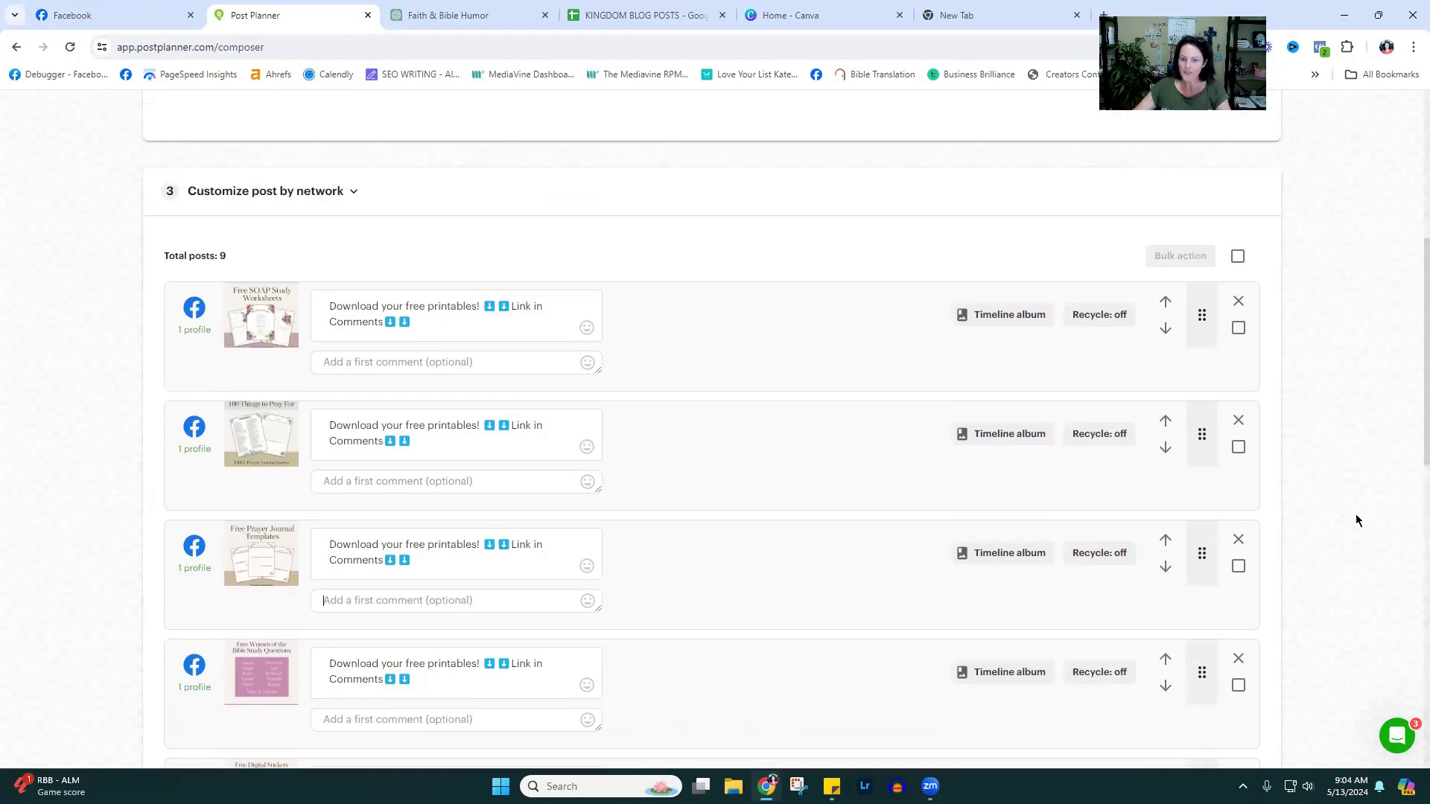
- Set the SOAP Study Worksheets, 100 Things to Pray For and Prayer Journal Templates posts to recycle forever
left_click(1096, 317)
left_click(1081, 344)
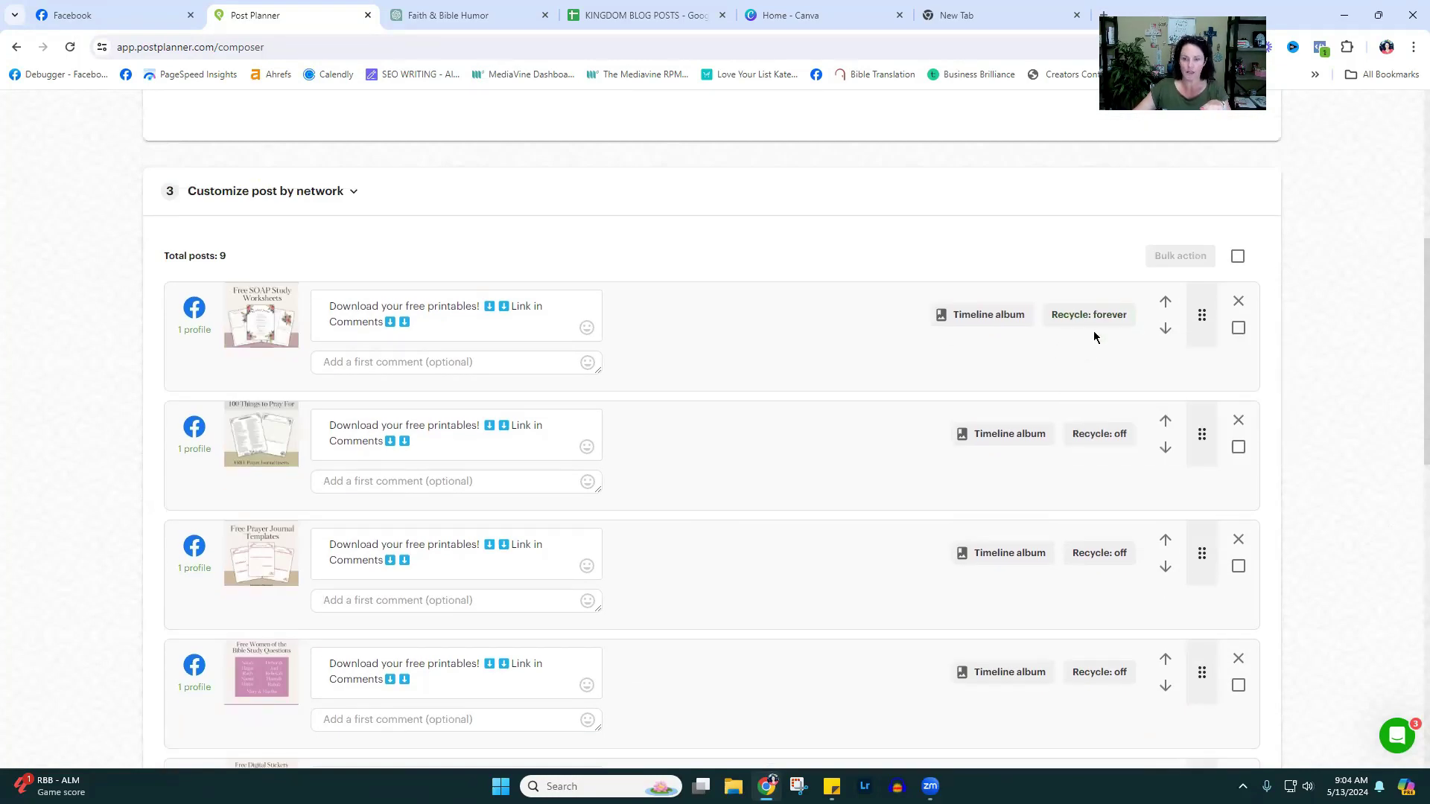
left_click(1088, 433)
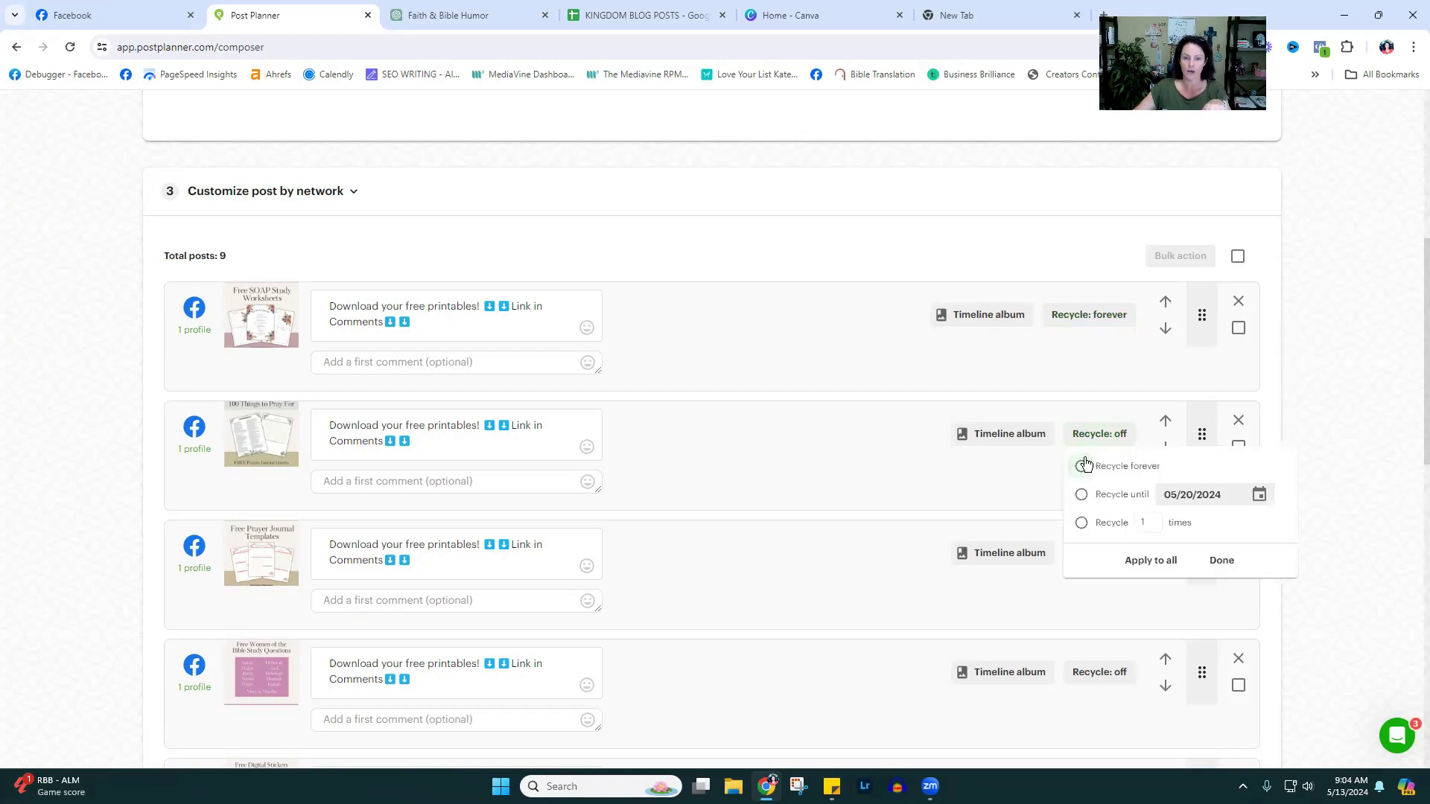
left_click(1084, 466)
left_click(1092, 553)
left_click(1081, 585)
- Set the Women of the Bible Study Questions and Free Digital Stickers posts to recycle forever
scroll(1028, 536, "down", 3)
left_click(1099, 448)
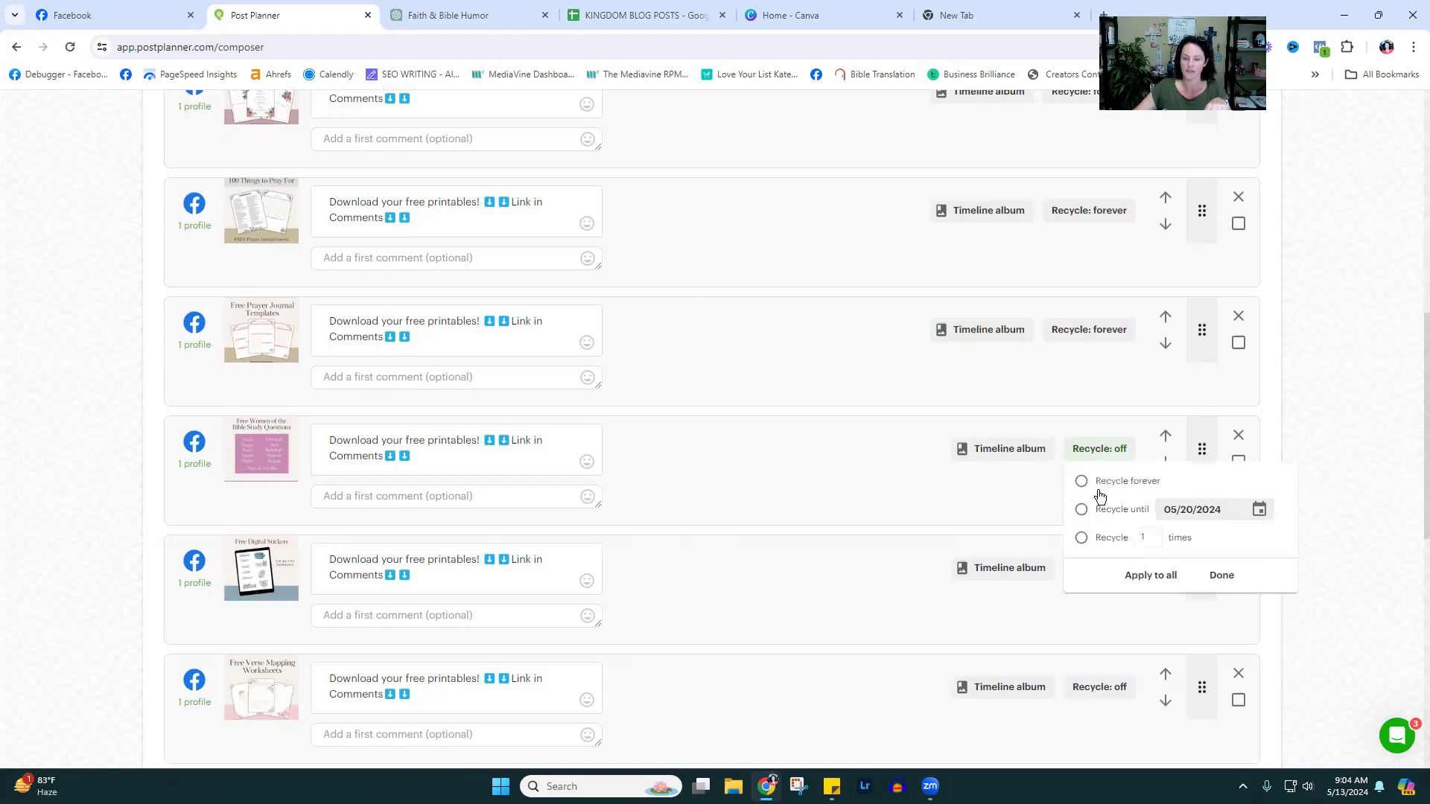
left_click(1081, 483)
left_click(1101, 572)
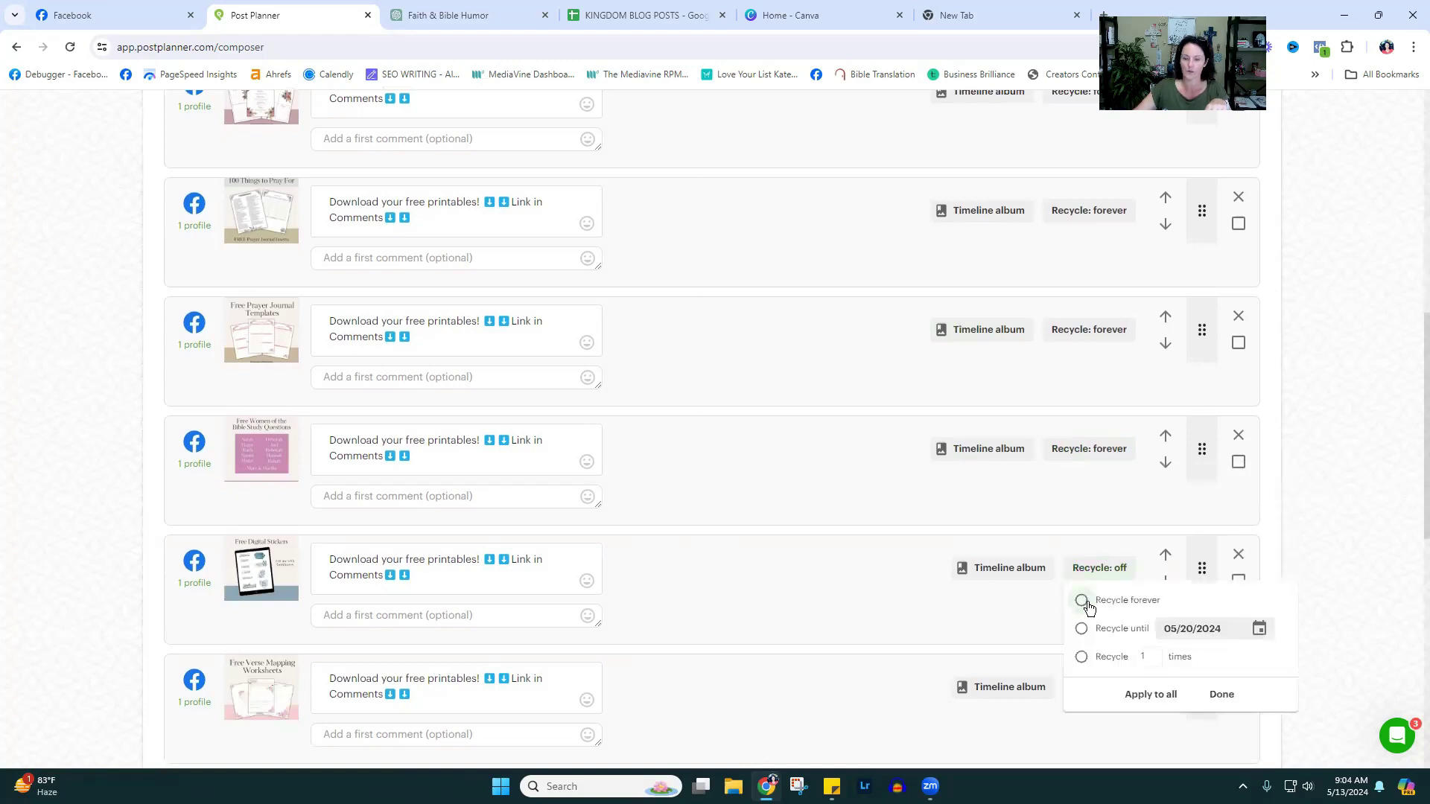
left_click(1082, 600)
- Set the Free Verse Mapping Worksheets post and both Scripture Phone Screensavers posts to recycle forever
scroll(1095, 504, "down", 3)
left_click(1099, 463)
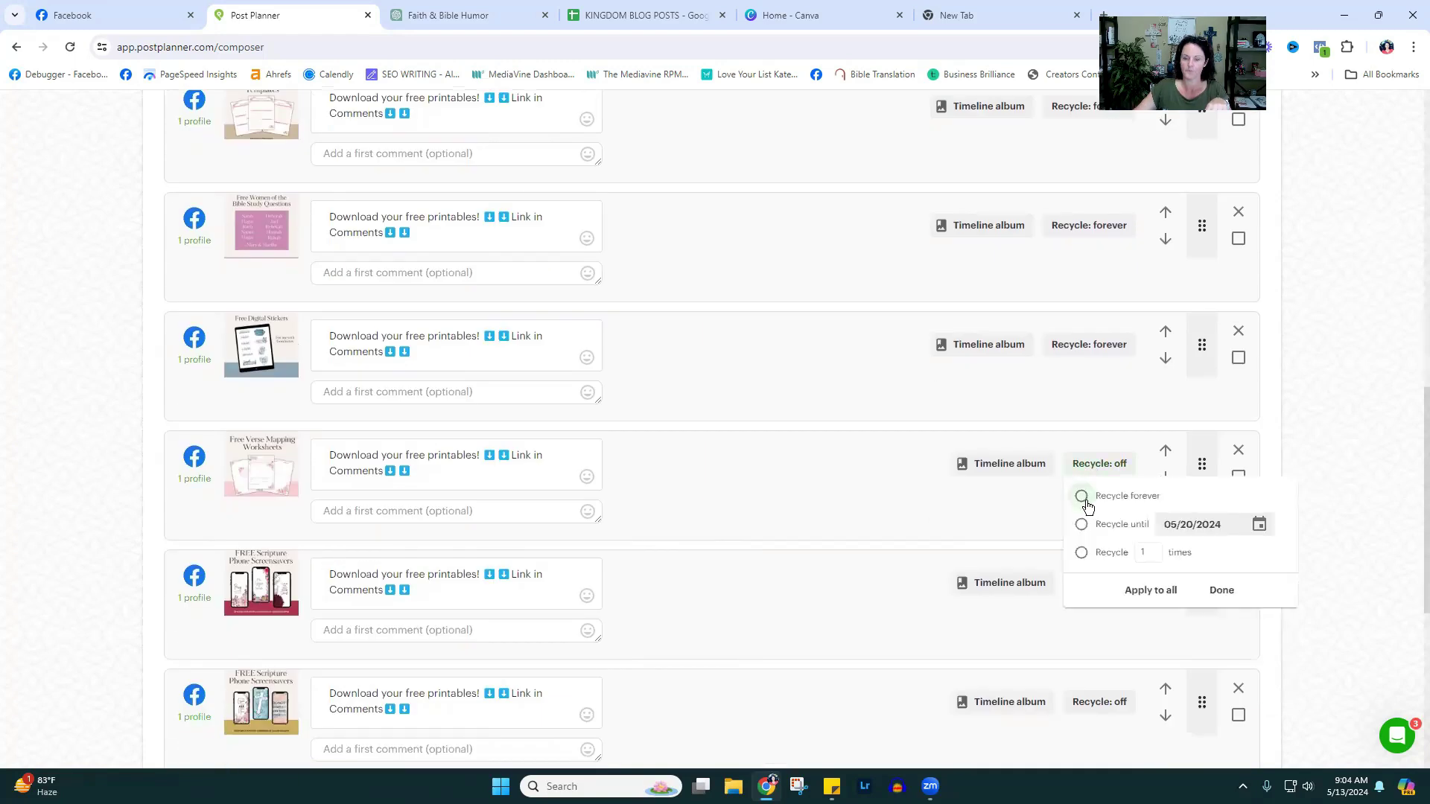
left_click(1084, 498)
left_click(1101, 583)
left_click(1082, 613)
scroll(1058, 542, "down", 3)
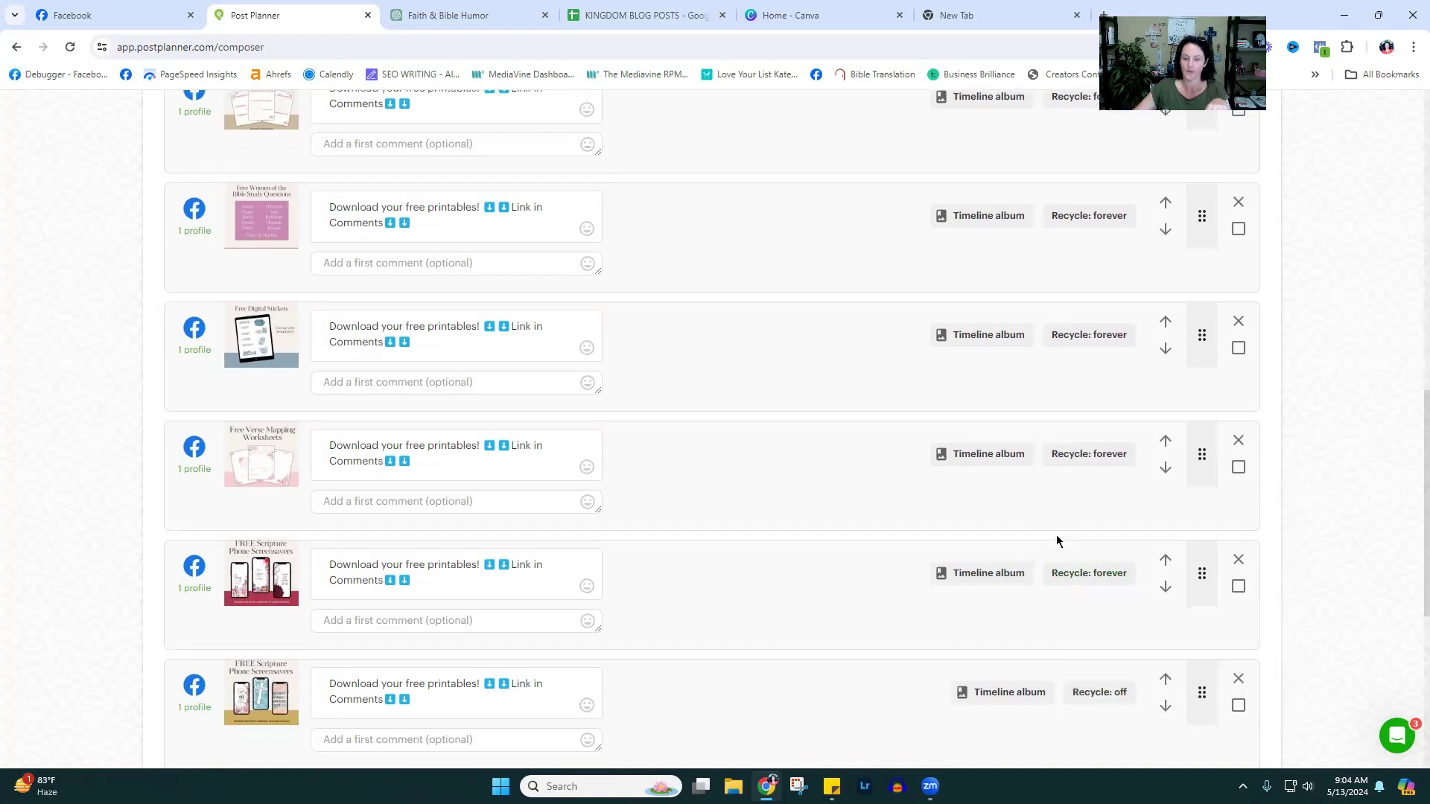
scroll(1057, 541, "down", 3)
left_click(1087, 482)
left_click(1081, 511)
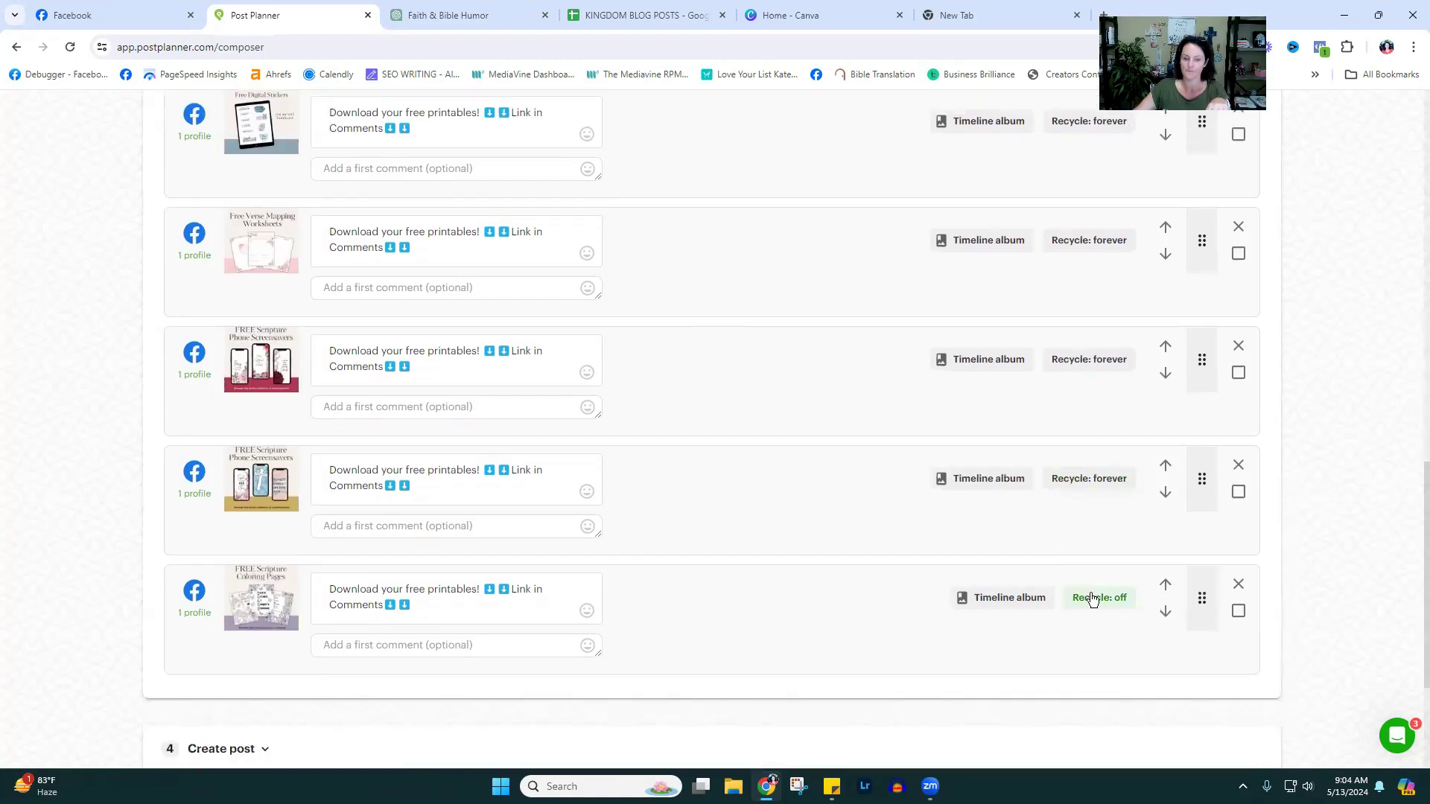
- Remove the FREE Scripture Coloring Pages post and add the remaining eight printables posts to the queue
left_click(1092, 600)
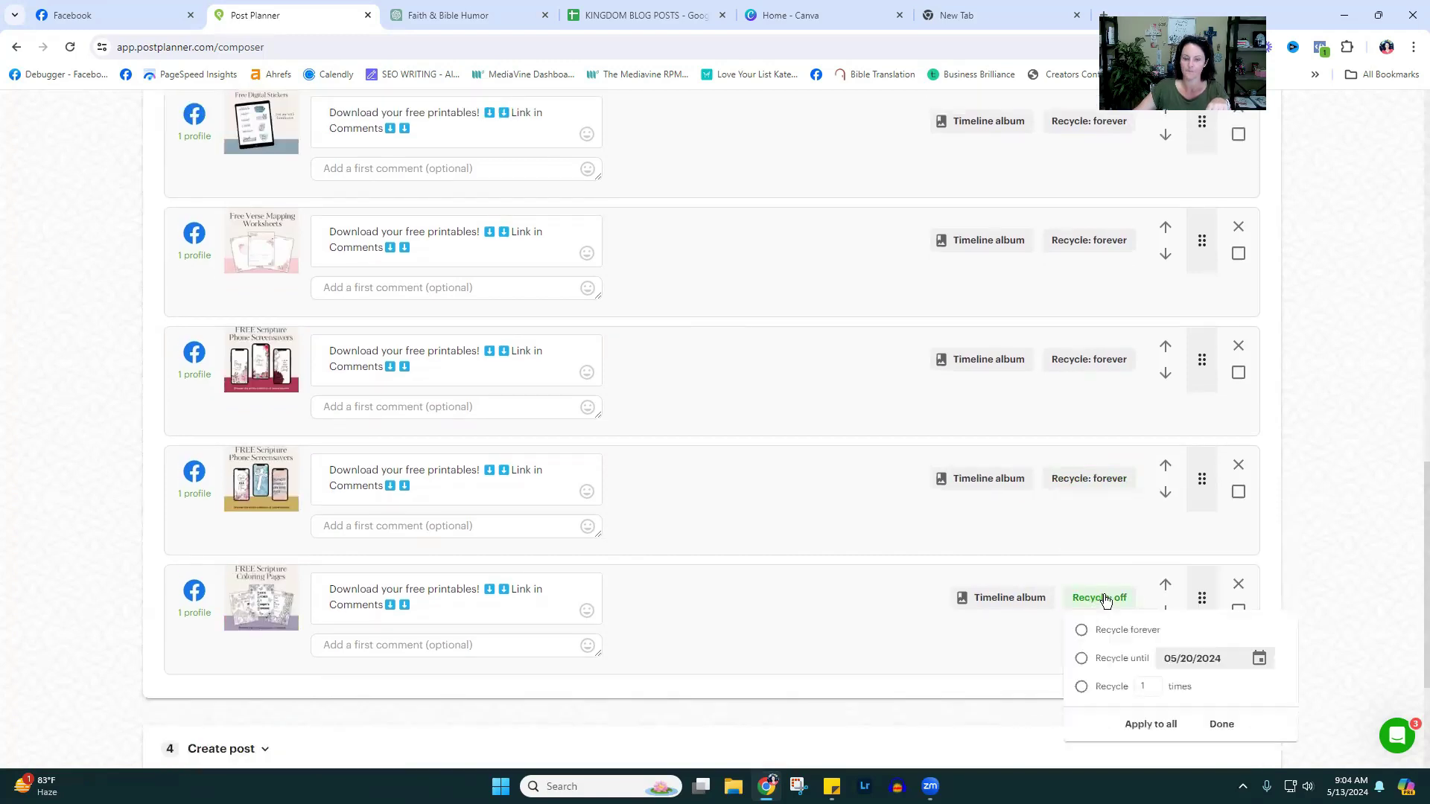
left_click(1240, 586)
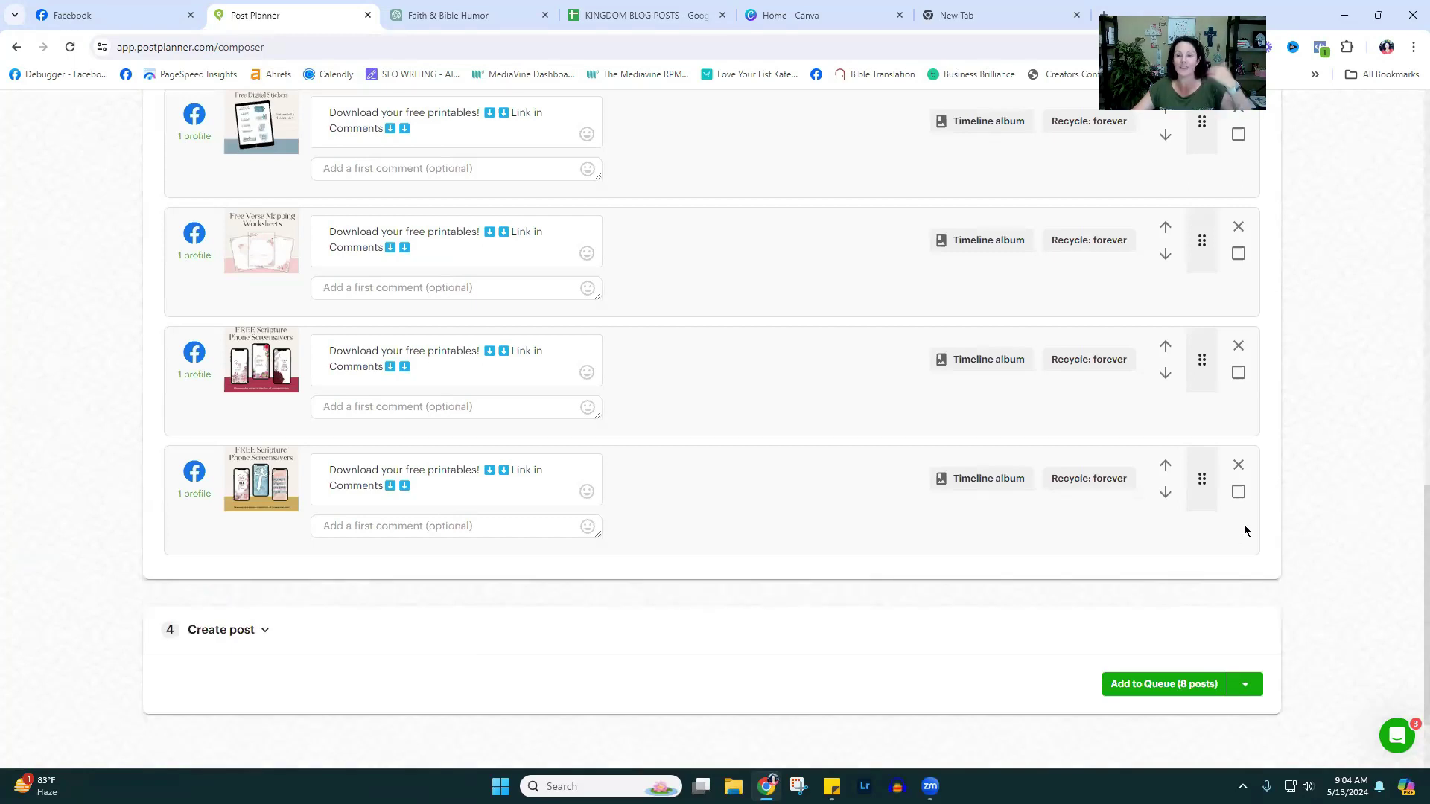
scroll(1286, 506, "up", 4)
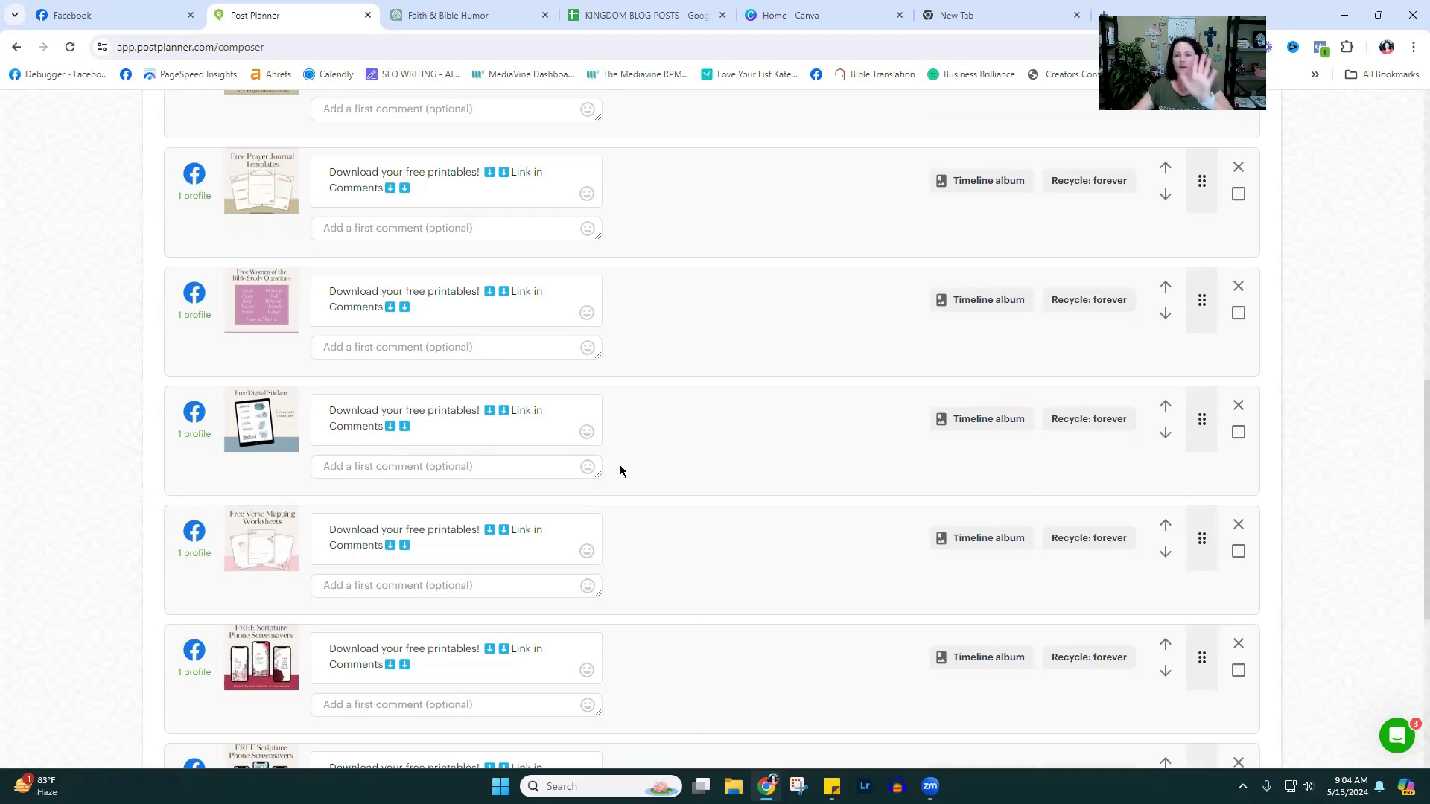
left_click(397, 345)
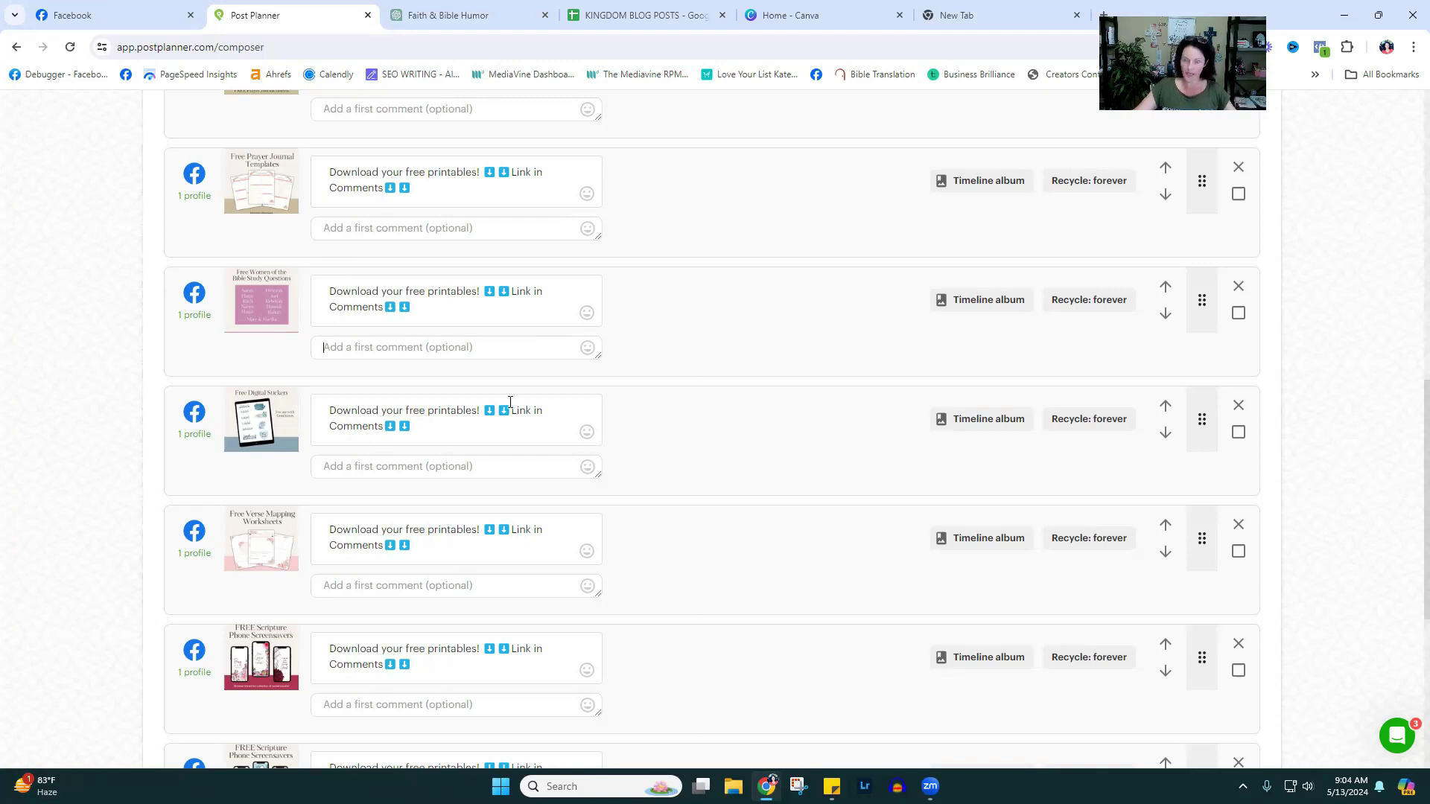
scroll(715, 486, "down", 6)
left_click(1154, 569)
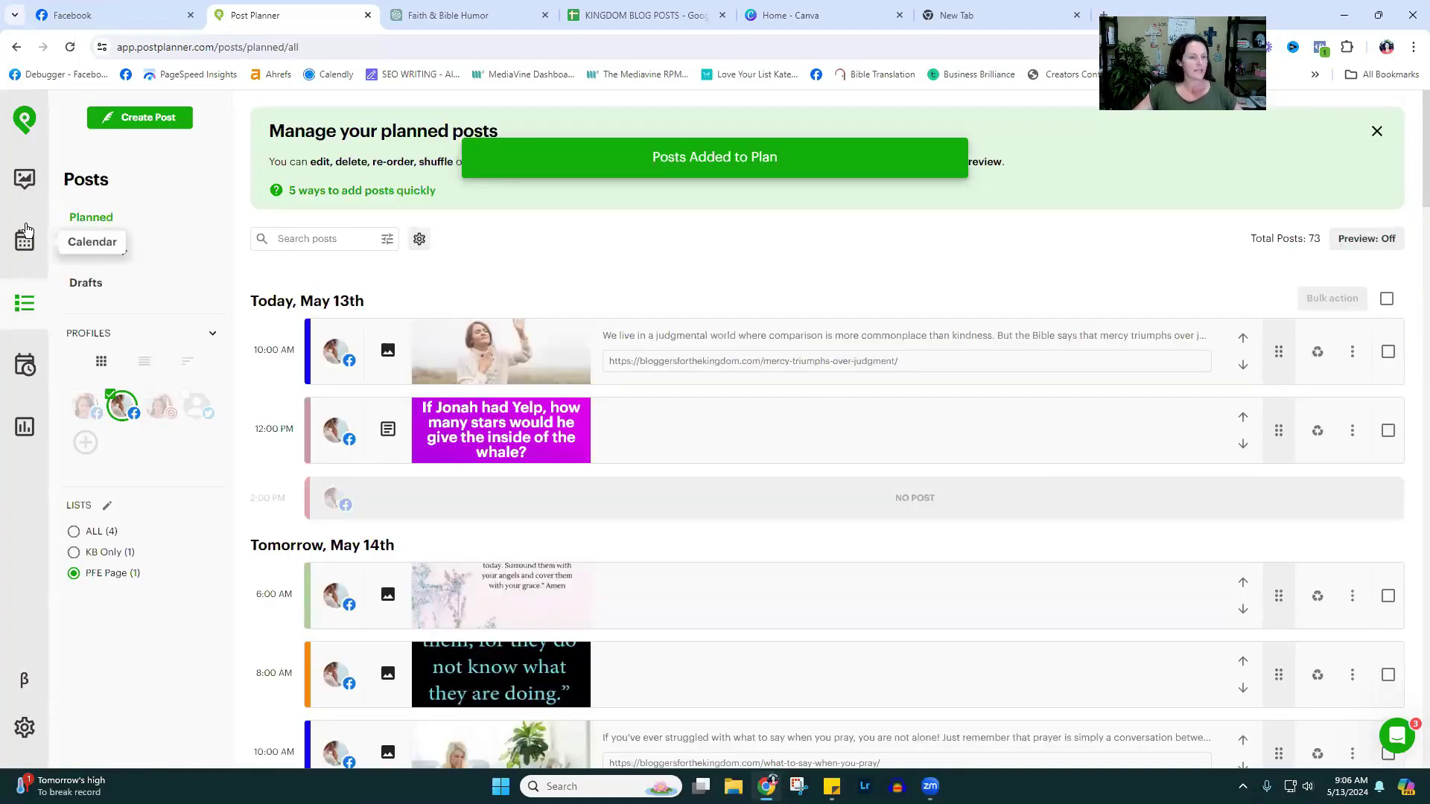
- Review the recycled posts in the PFE Recycle bucket and view the monthly calendar for the PFE page and the KB profile
left_click(27, 231)
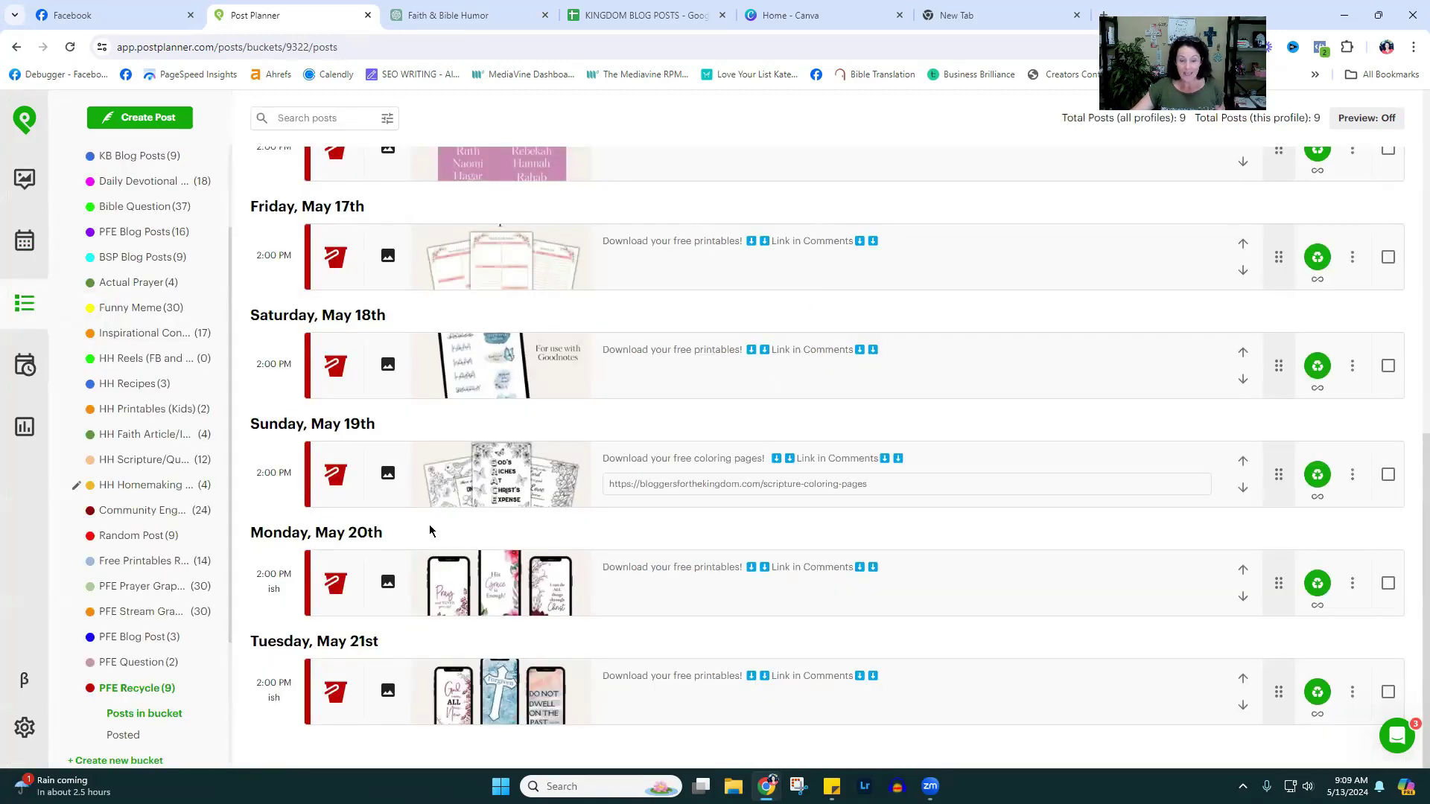
scroll(431, 504, "up", 9)
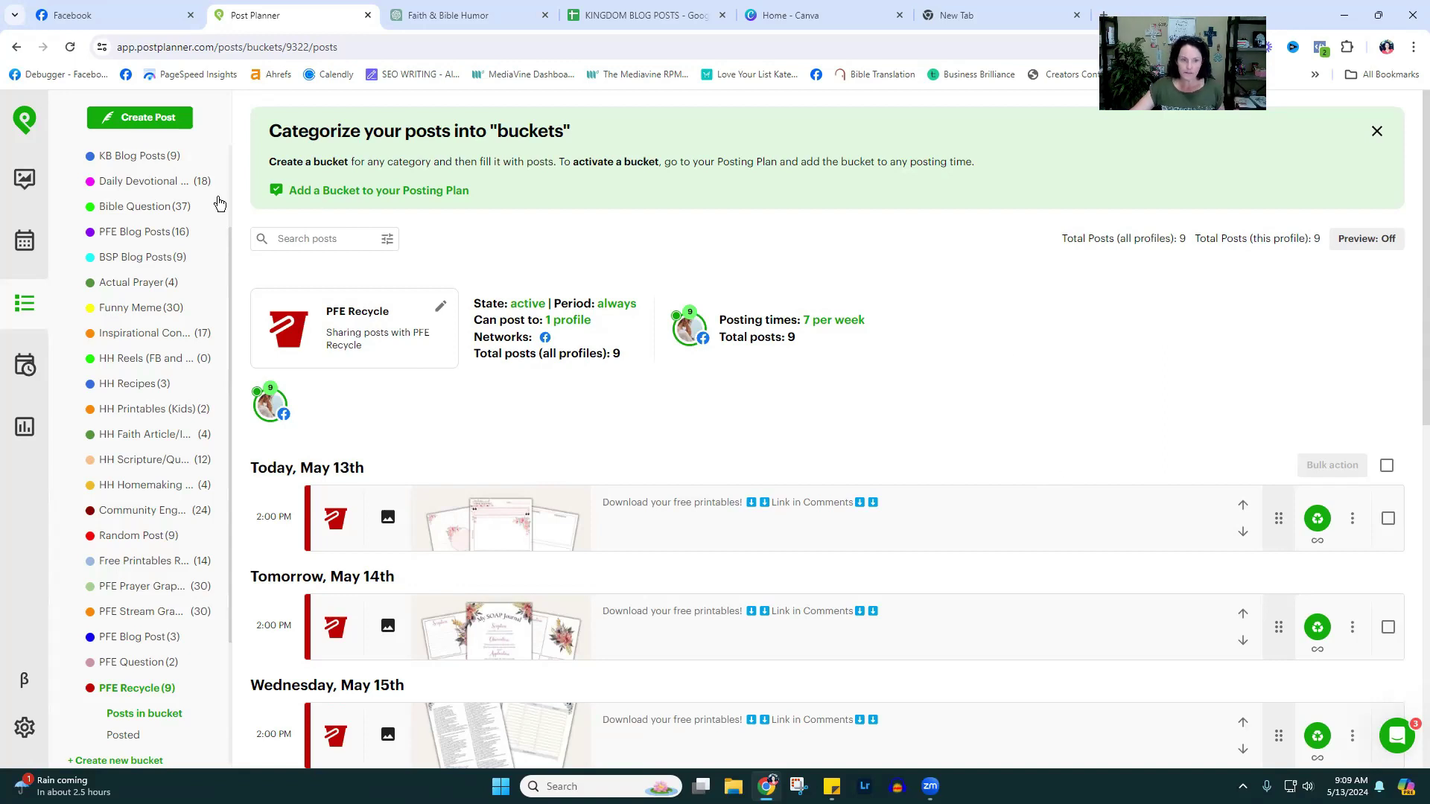
left_click(23, 250)
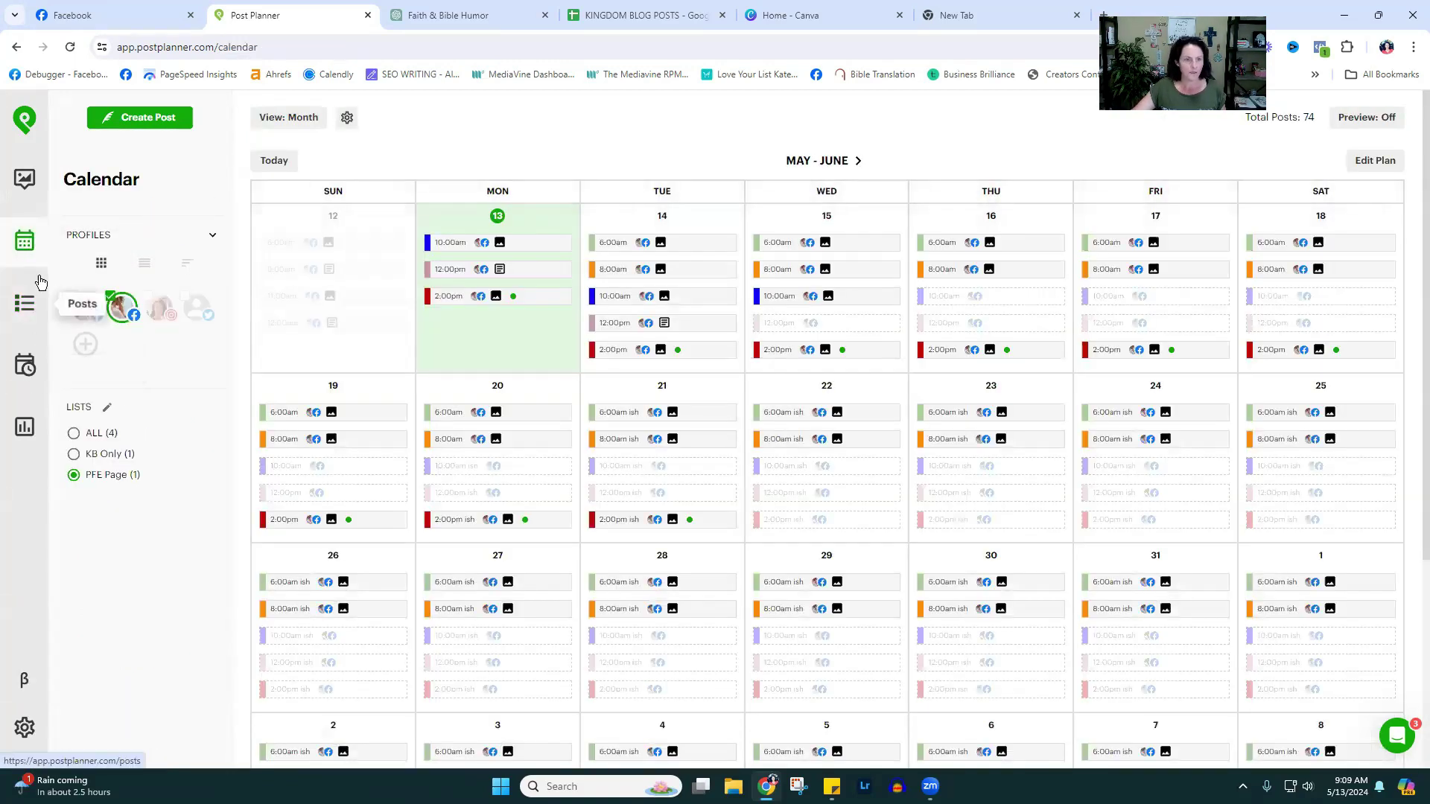
left_click(85, 307)
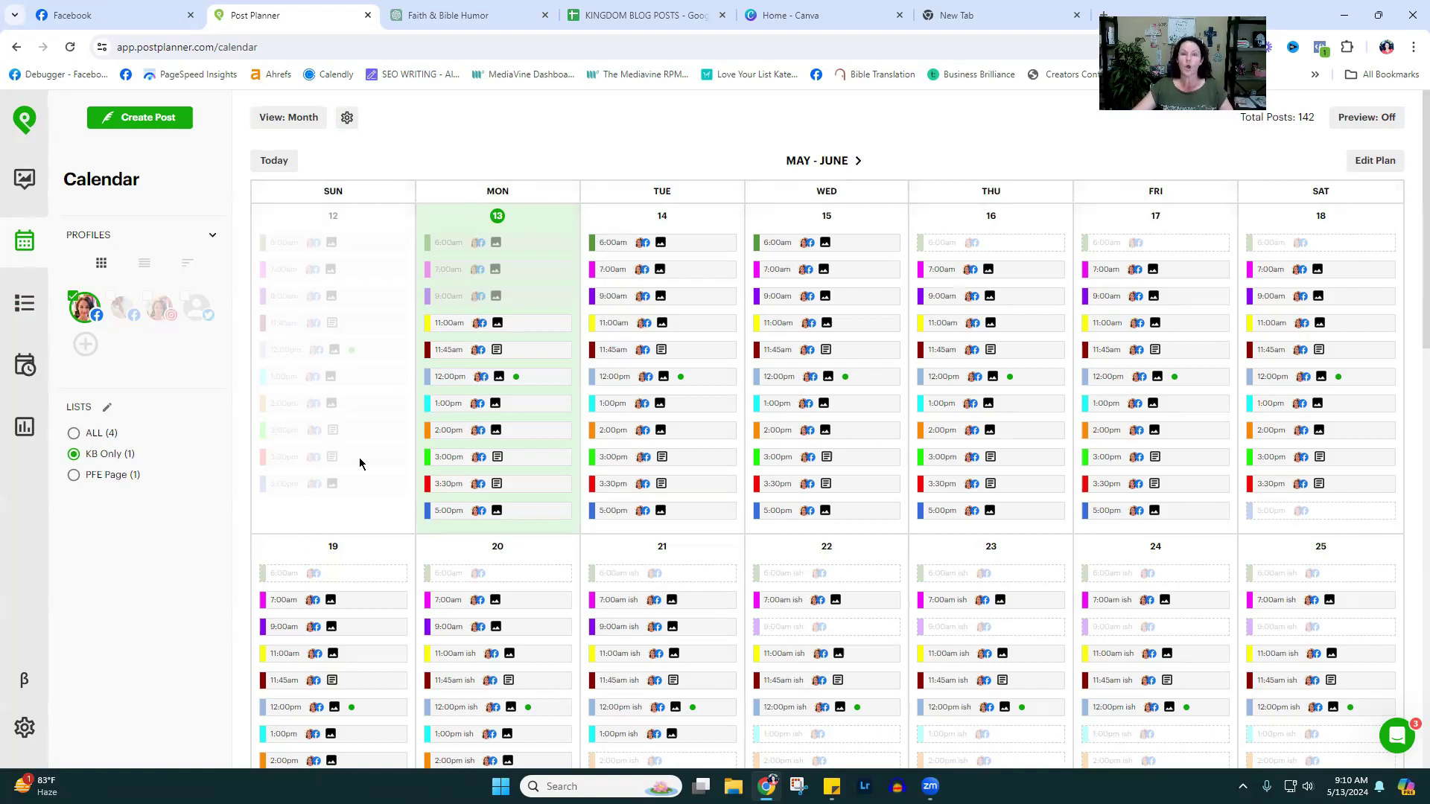
- Open the history of posted content for the KB profile and sort the posts by comments
left_click(24, 427)
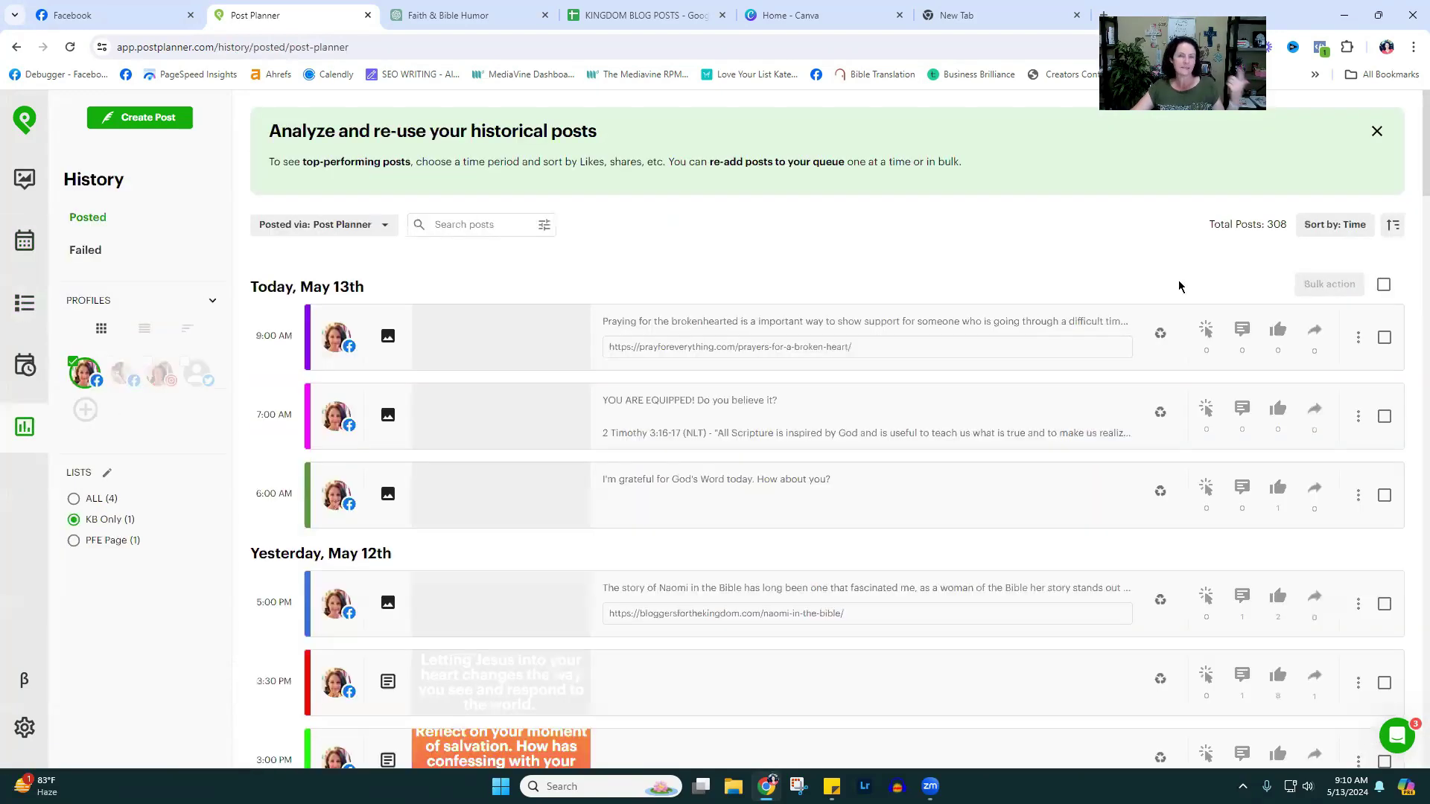
scroll(1014, 261, "down", 1)
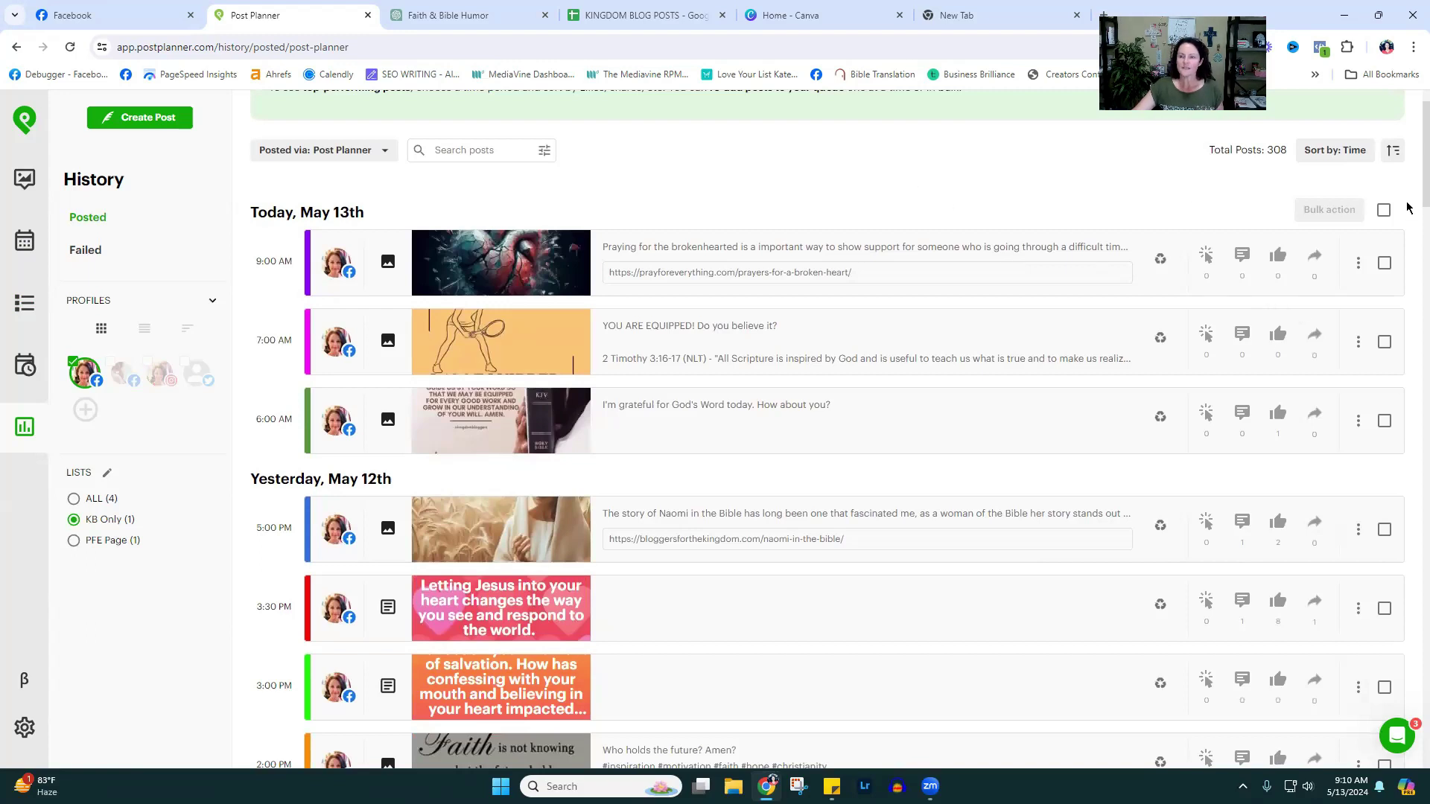
left_click(1352, 156)
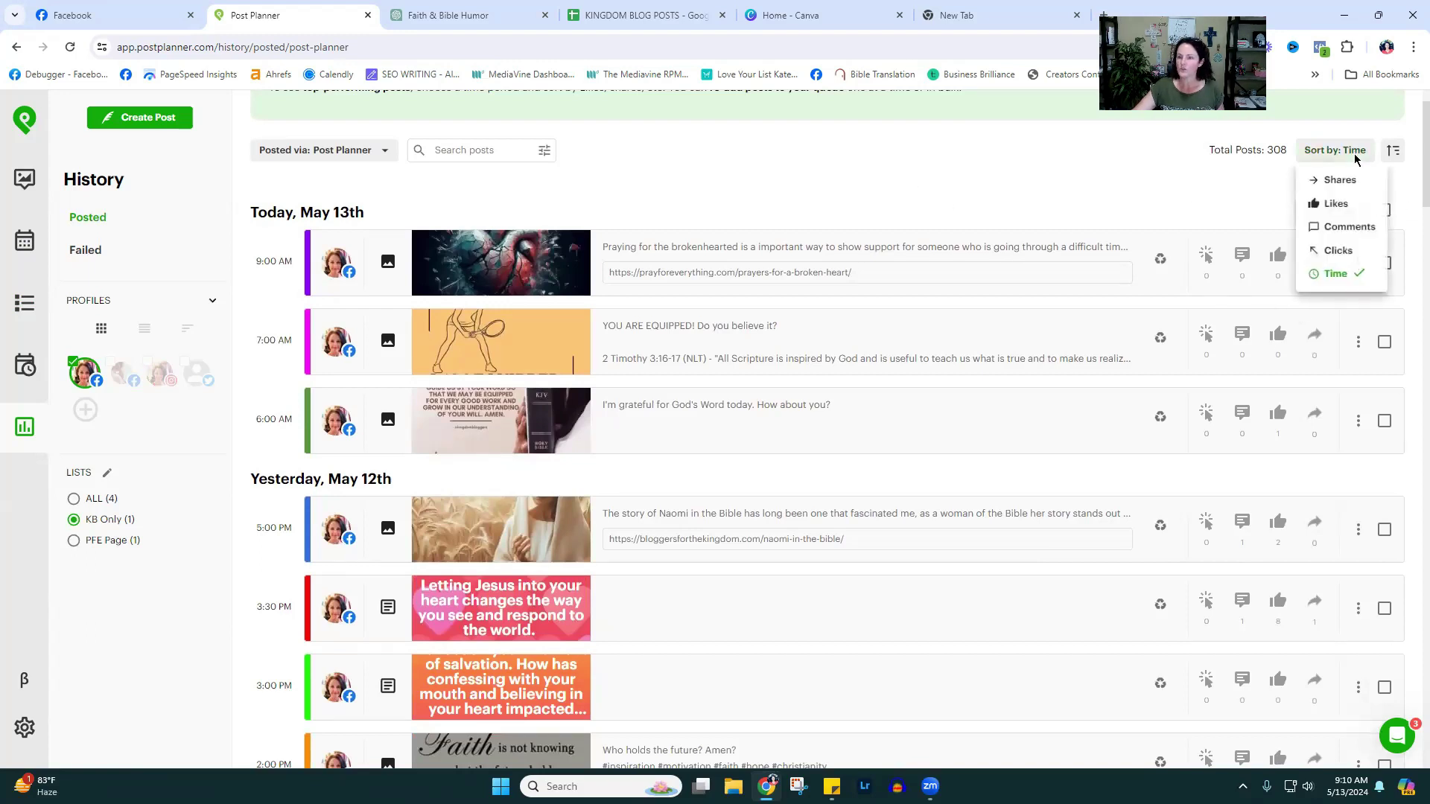
left_click(1349, 228)
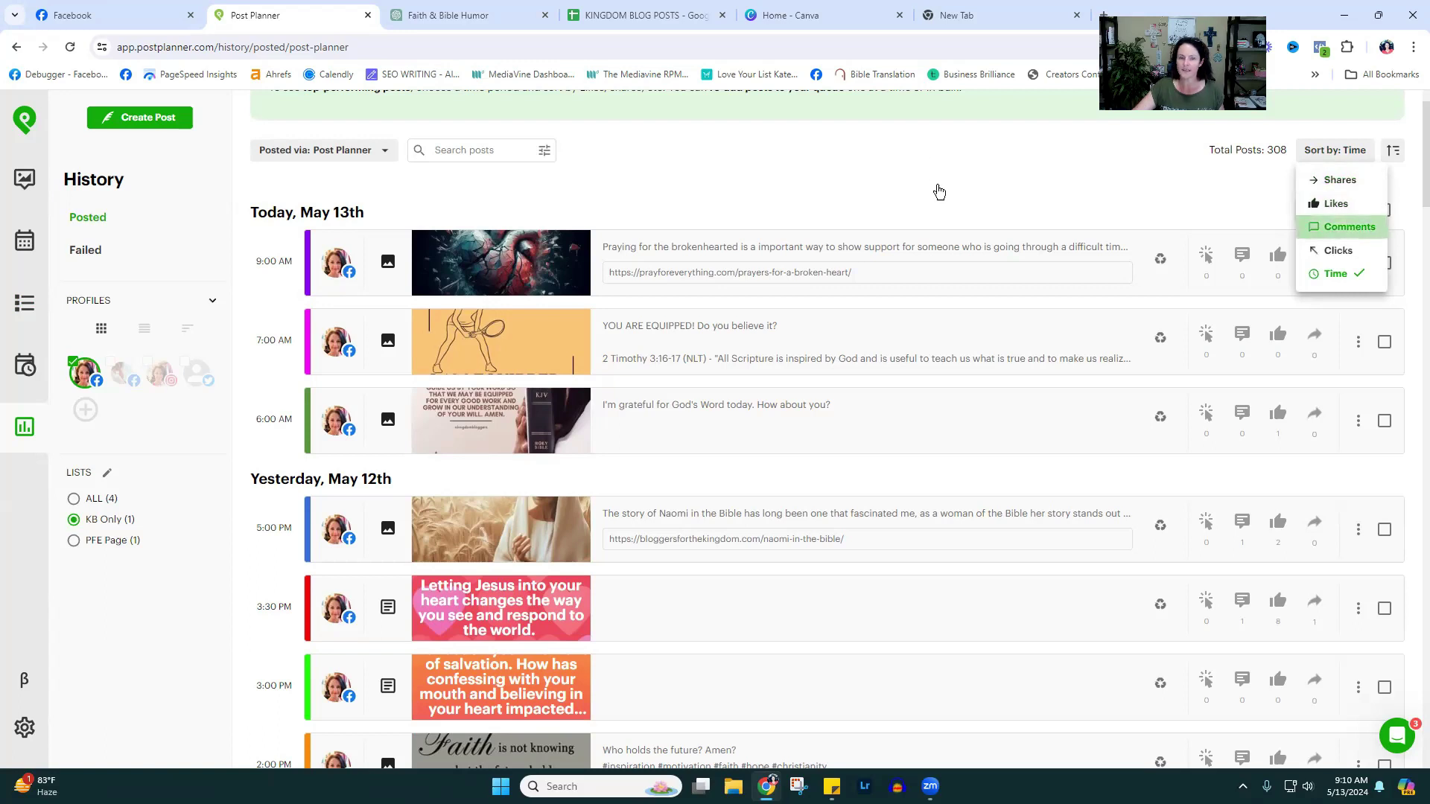